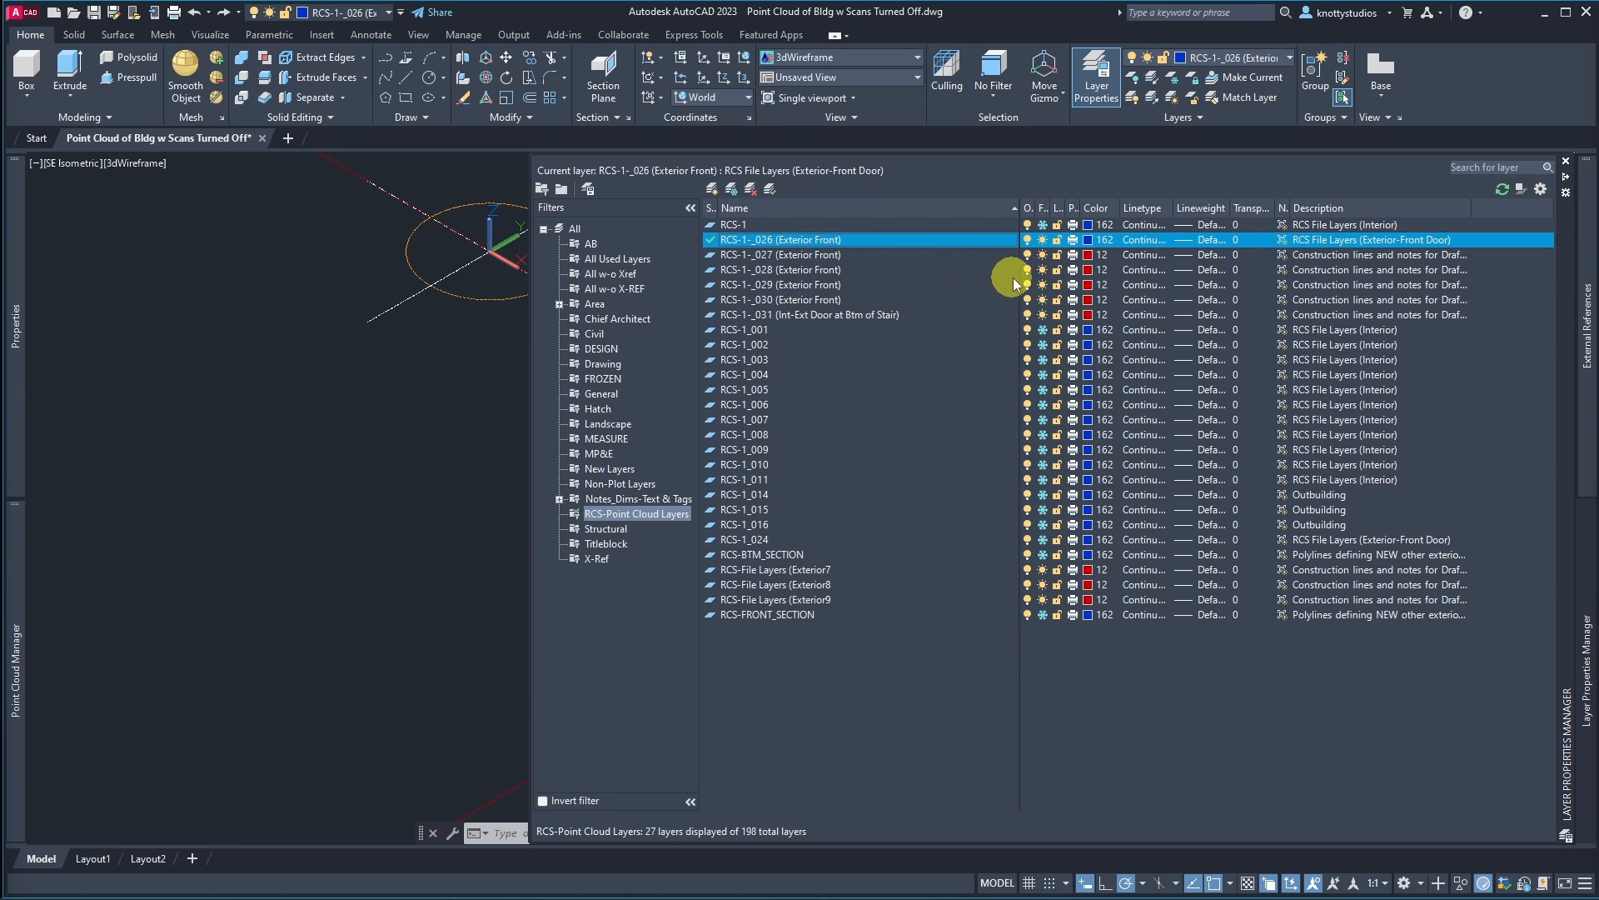
Step: Filter the layer list to All w-o X-REF and jump to the layers whose names start with 3
click(608, 273)
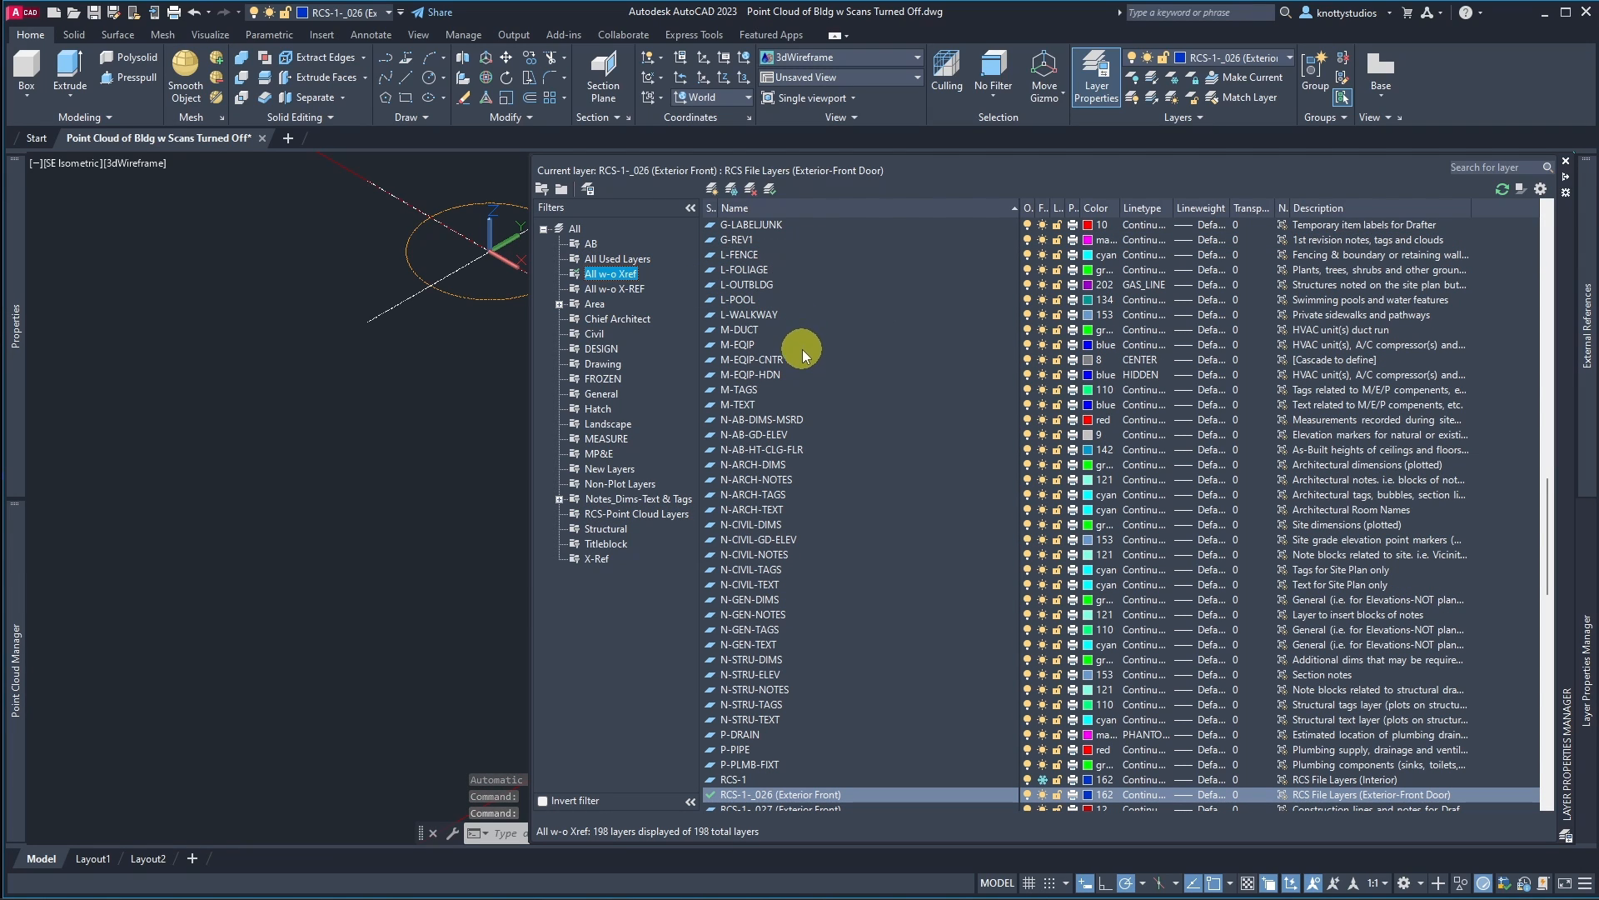
click(636, 260)
click(646, 288)
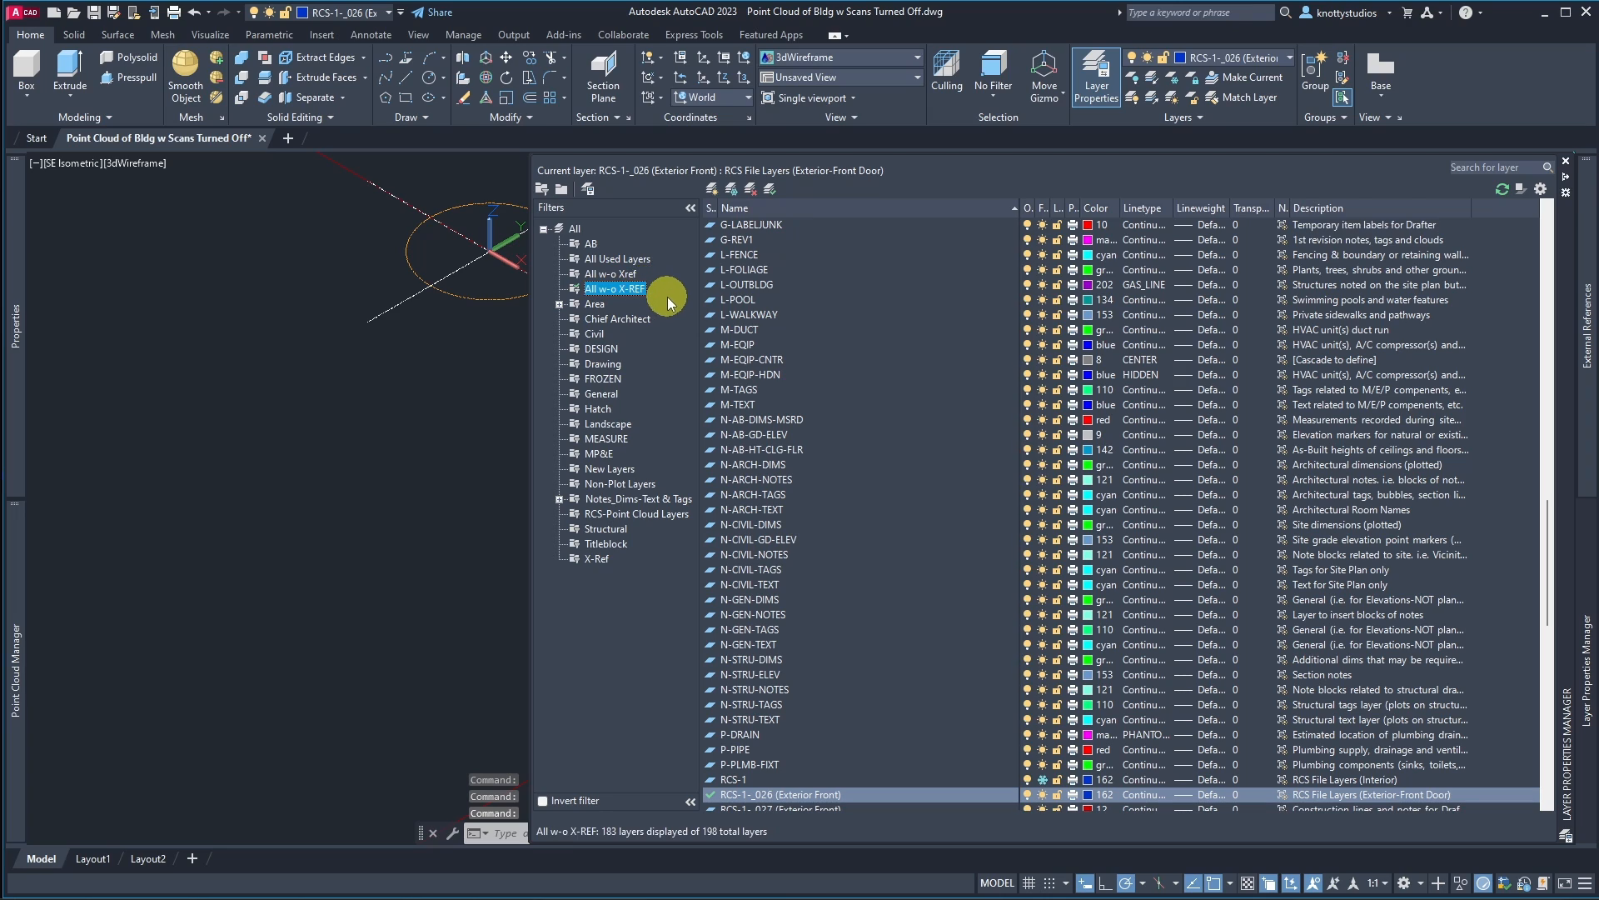
click(828, 273)
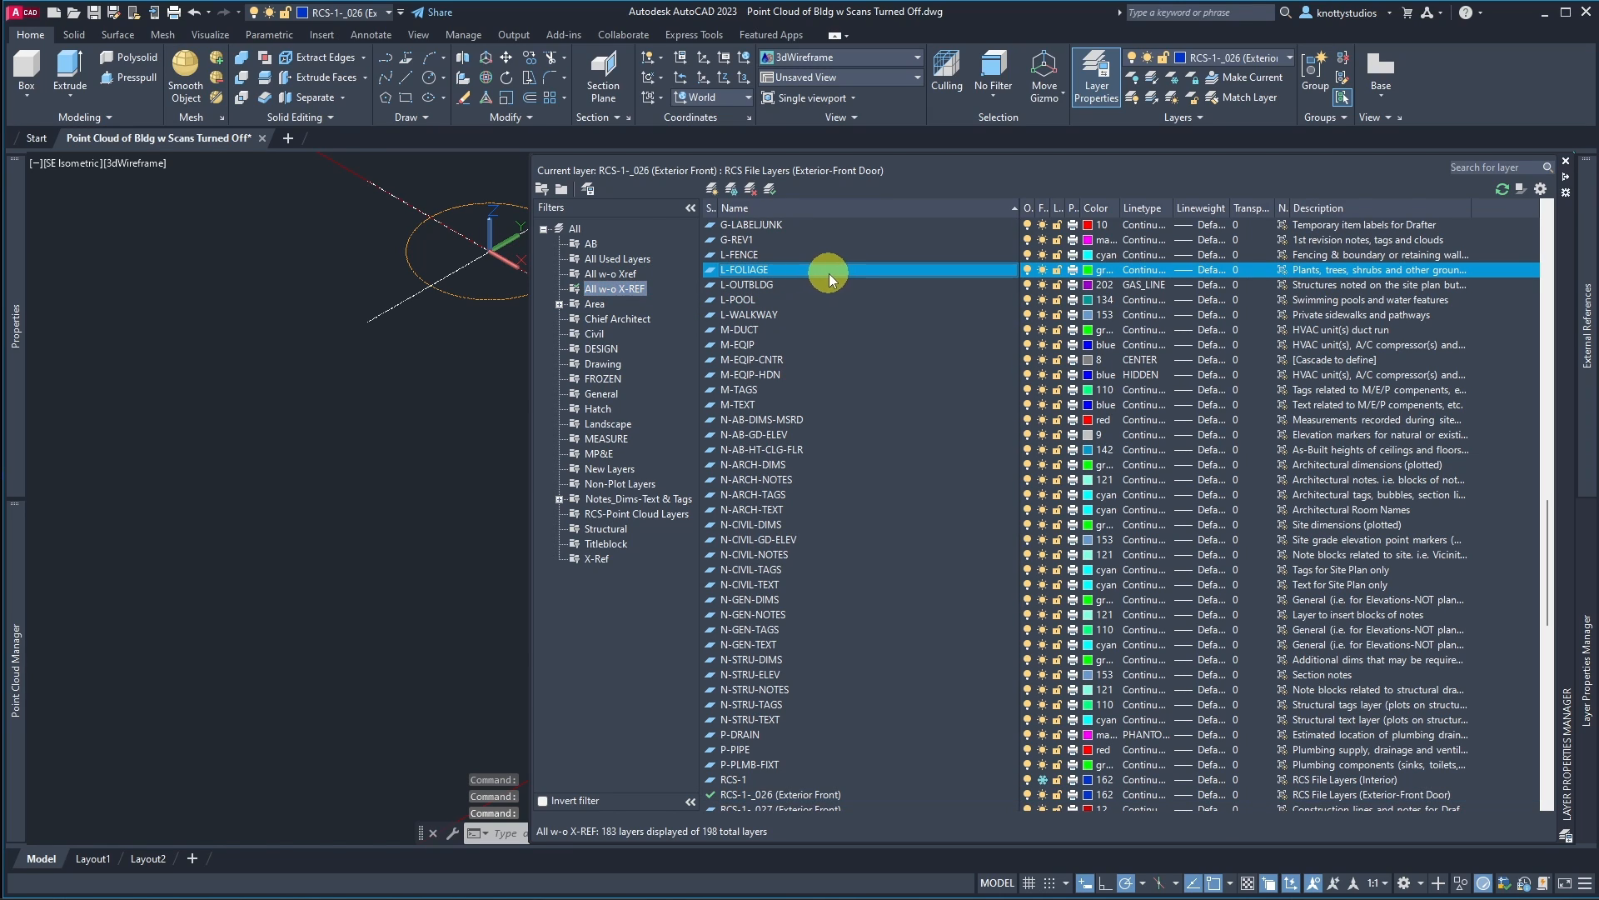
key(3)
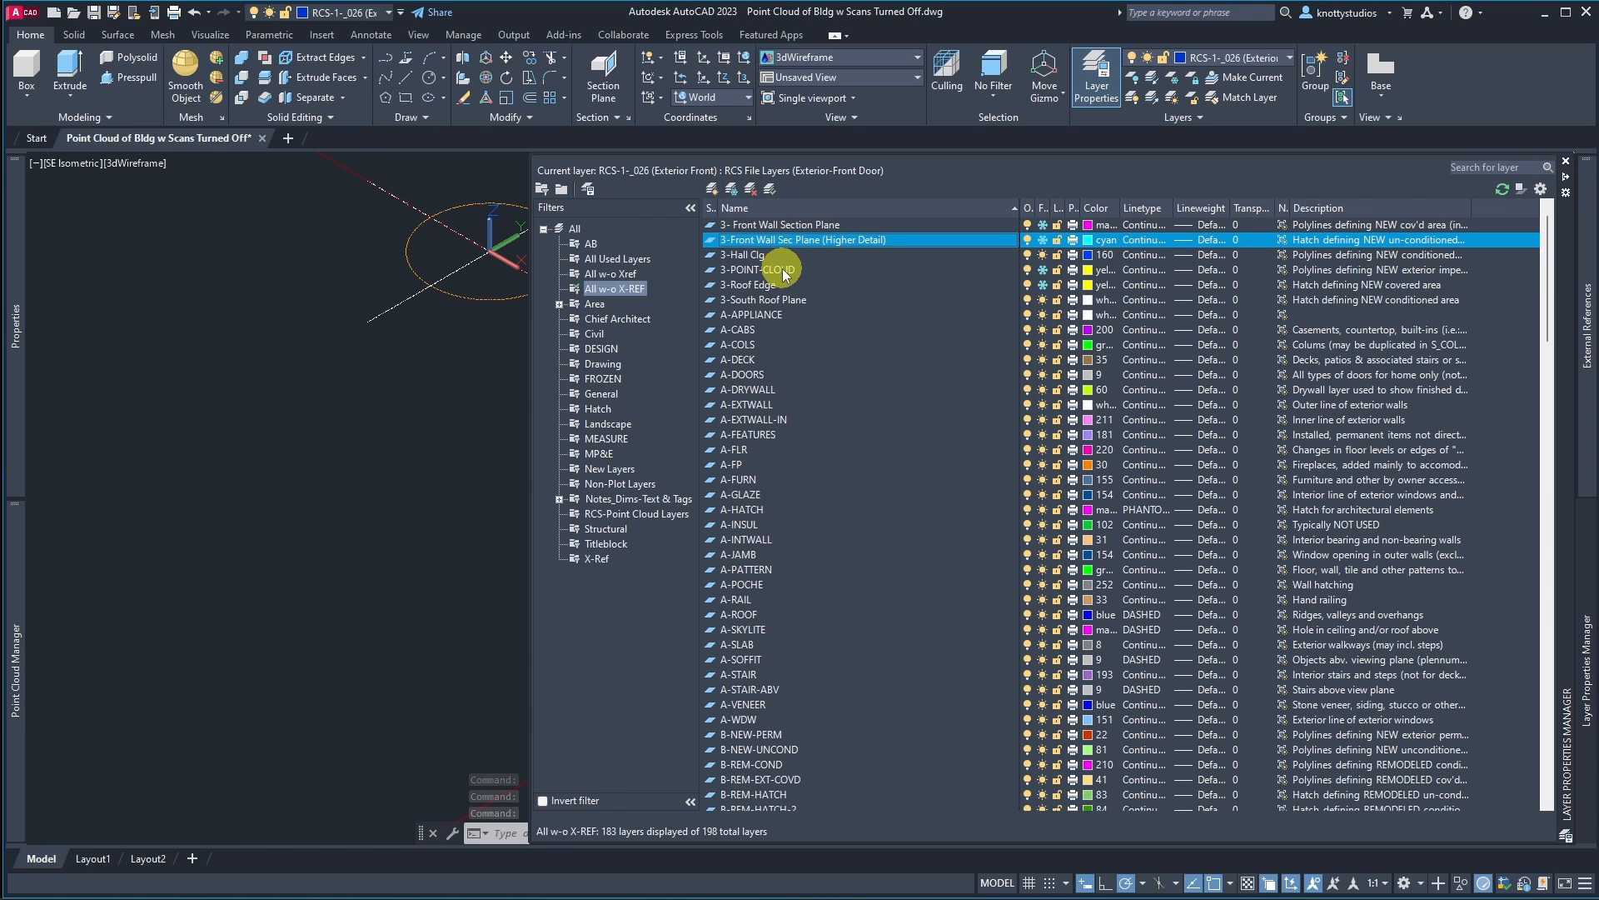
Step: Thaw the 3-POINT-CLOUD layer to display its point cloud
click(774, 269)
click(1046, 271)
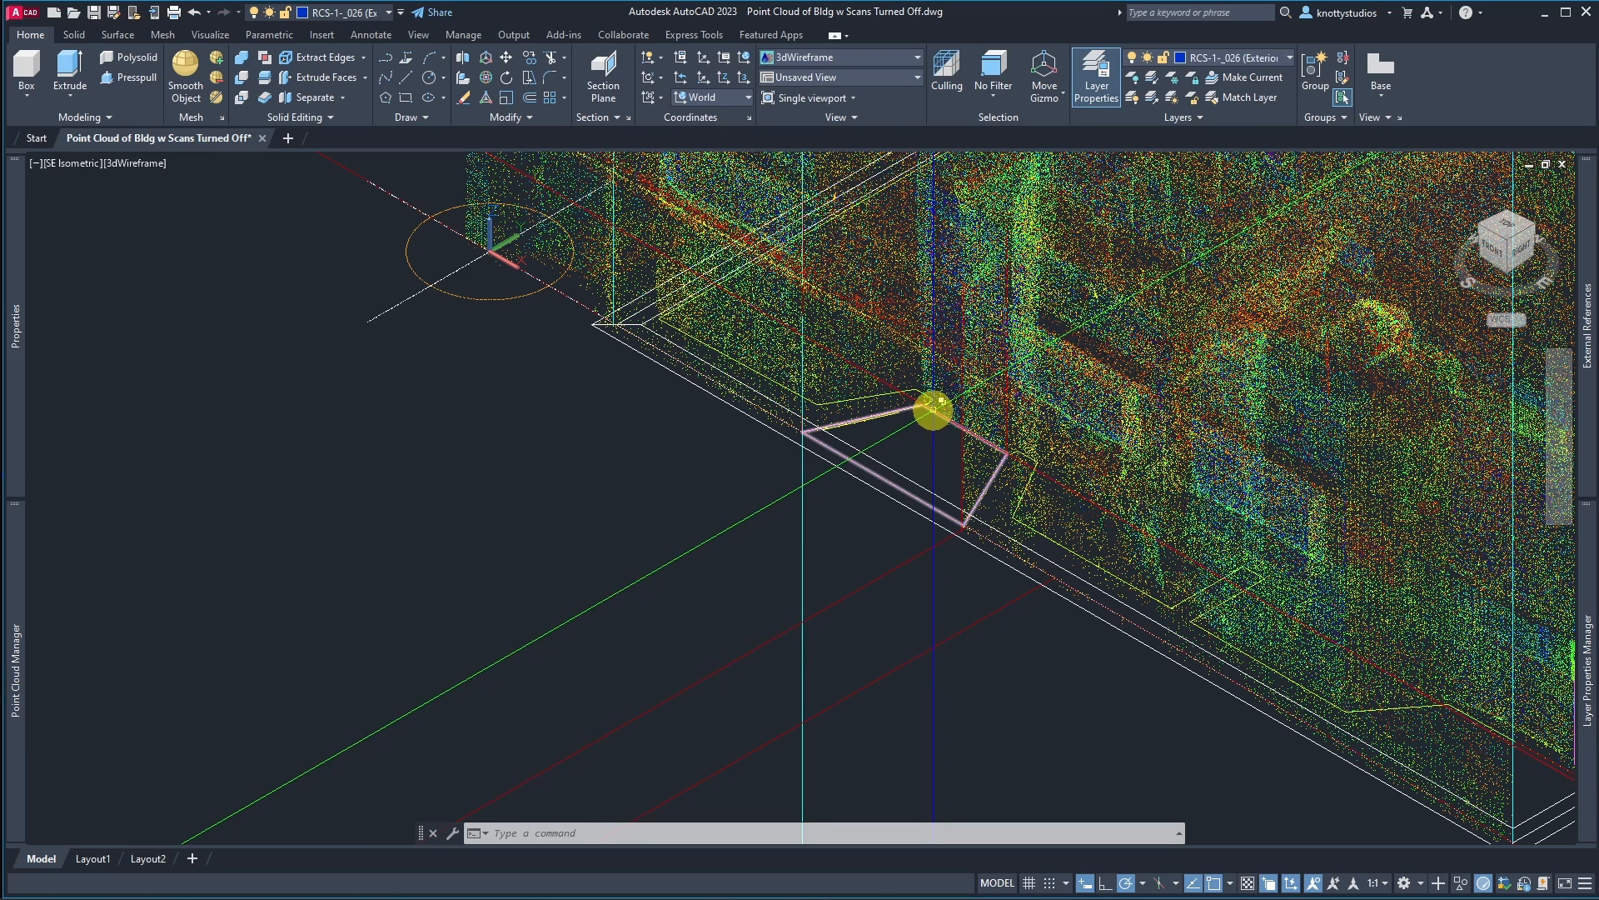
mouse_move(932, 407)
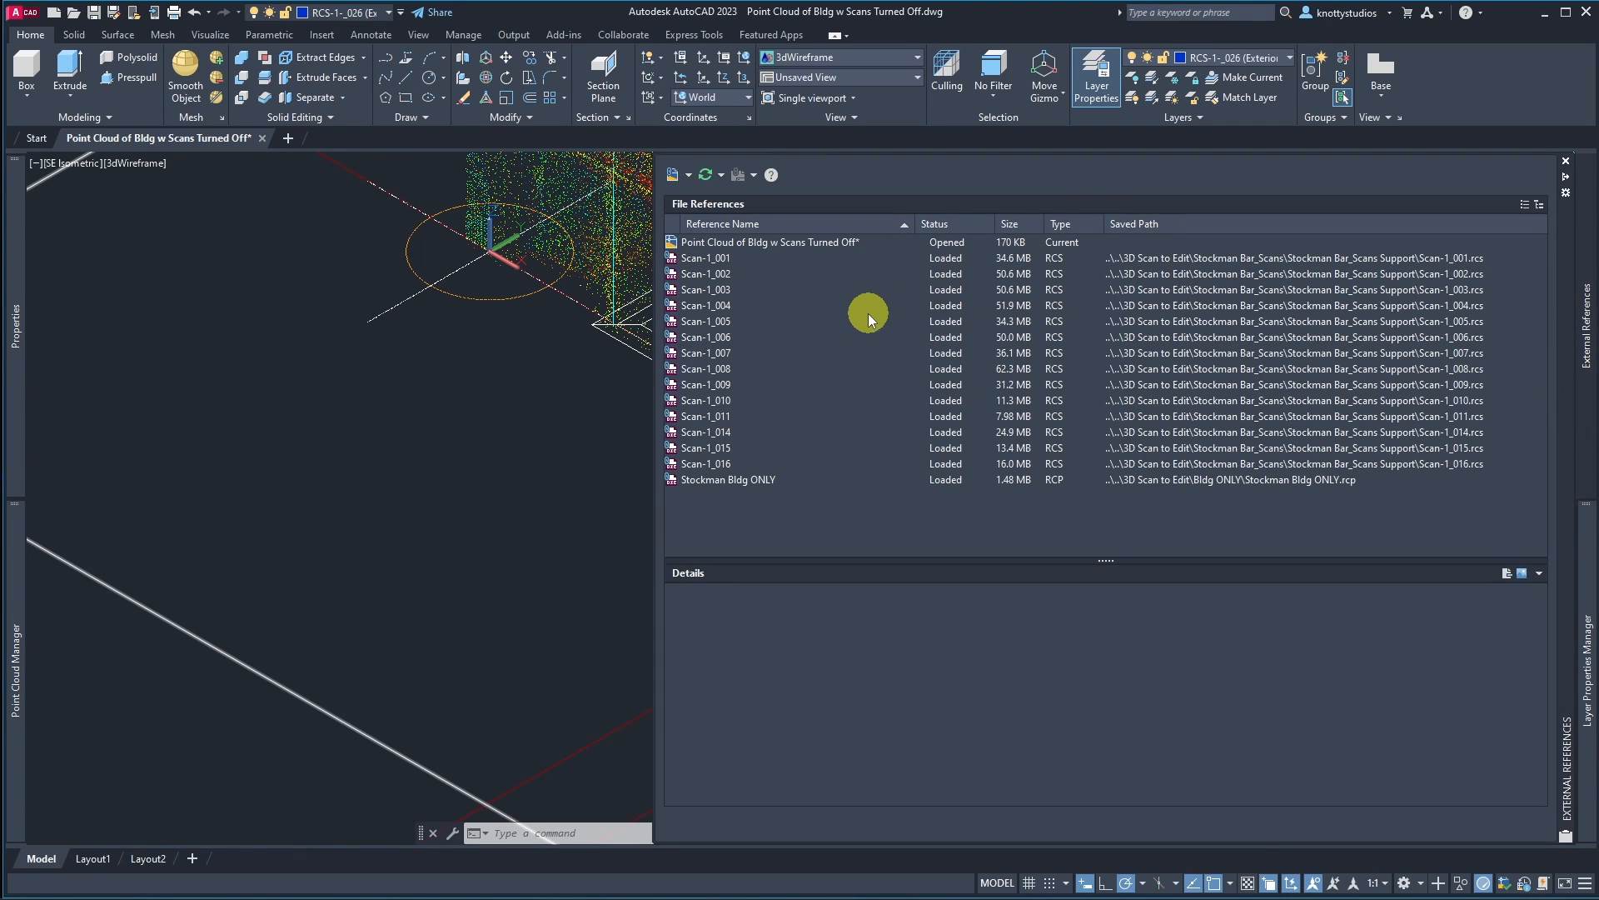
mouse_move(1591, 567)
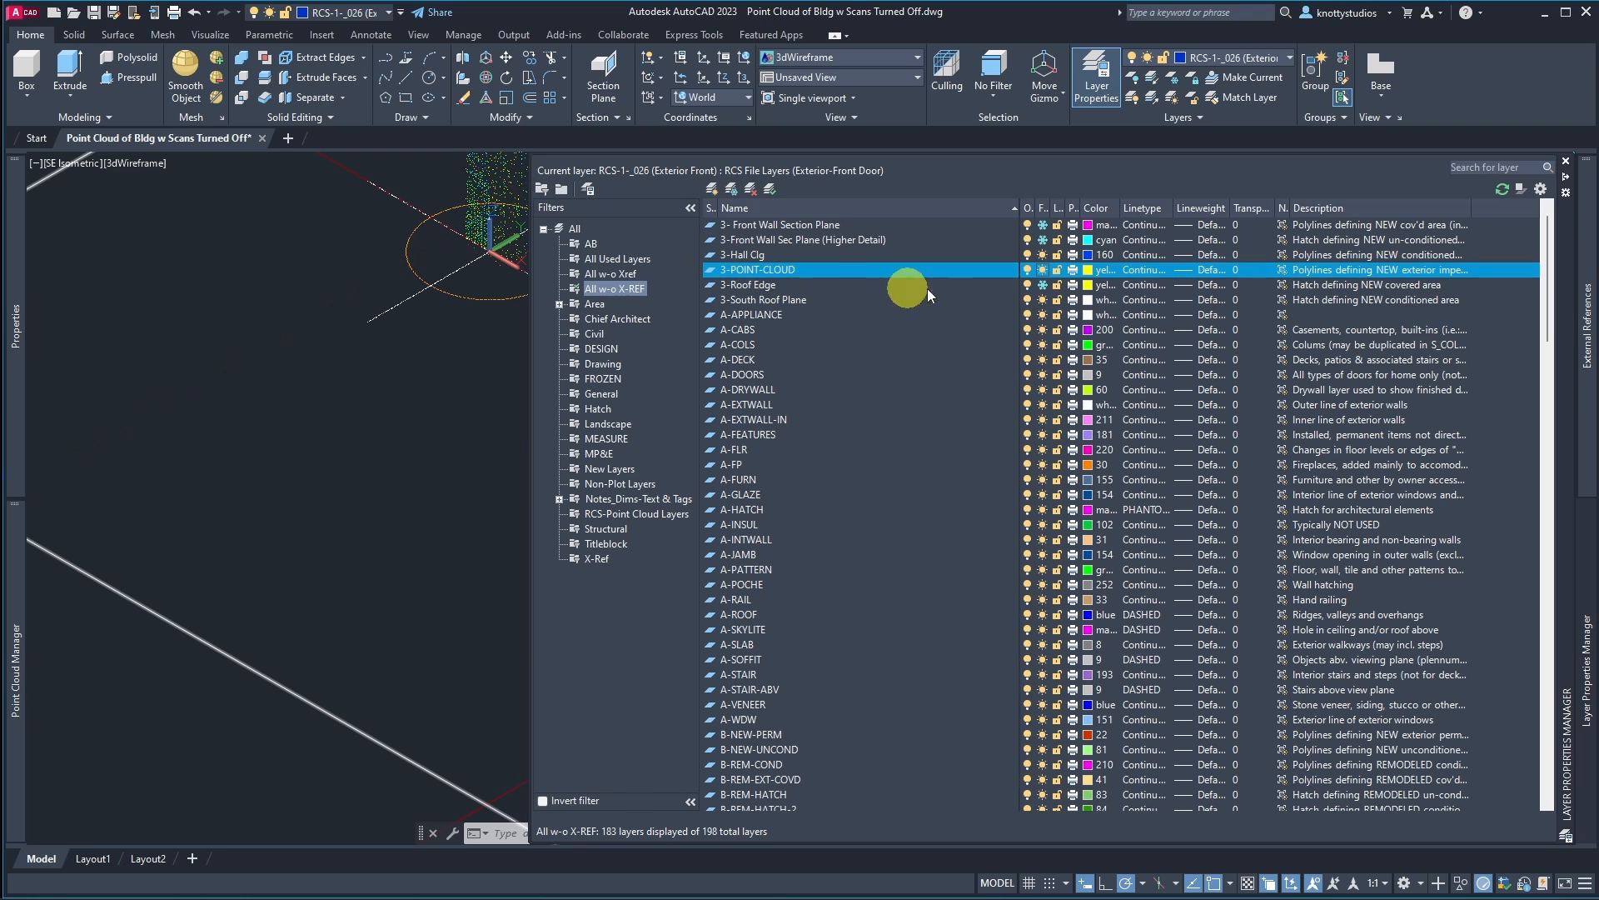
Step: Freeze the 3-POINT-CLOUD layer again and scroll through the remaining layers
click(1043, 269)
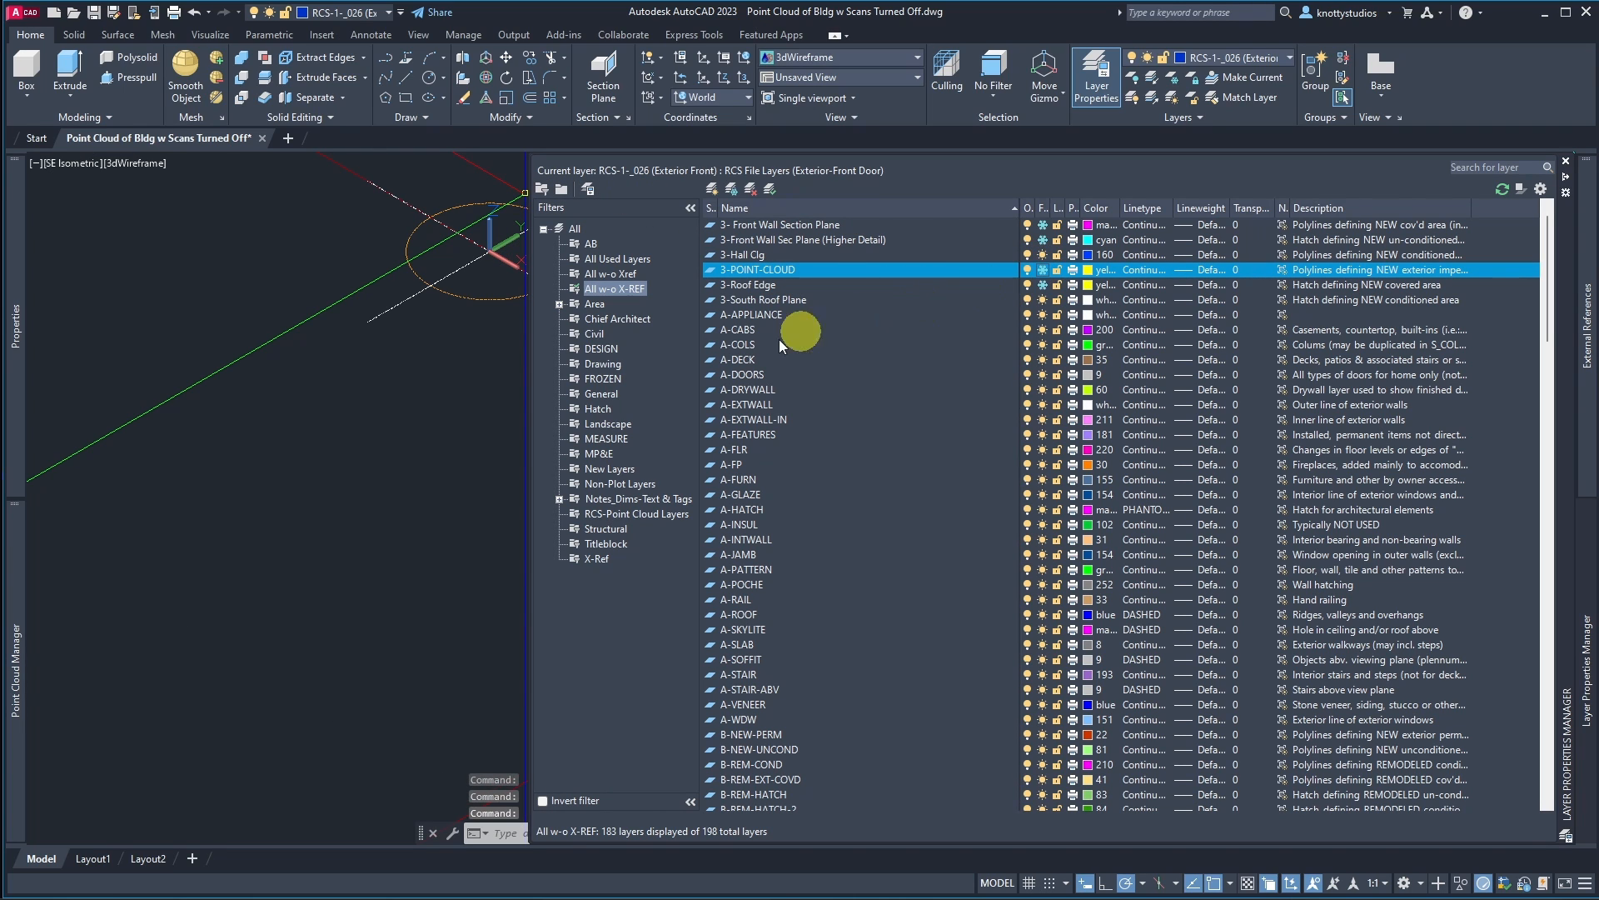
scroll(725, 574, down, 15)
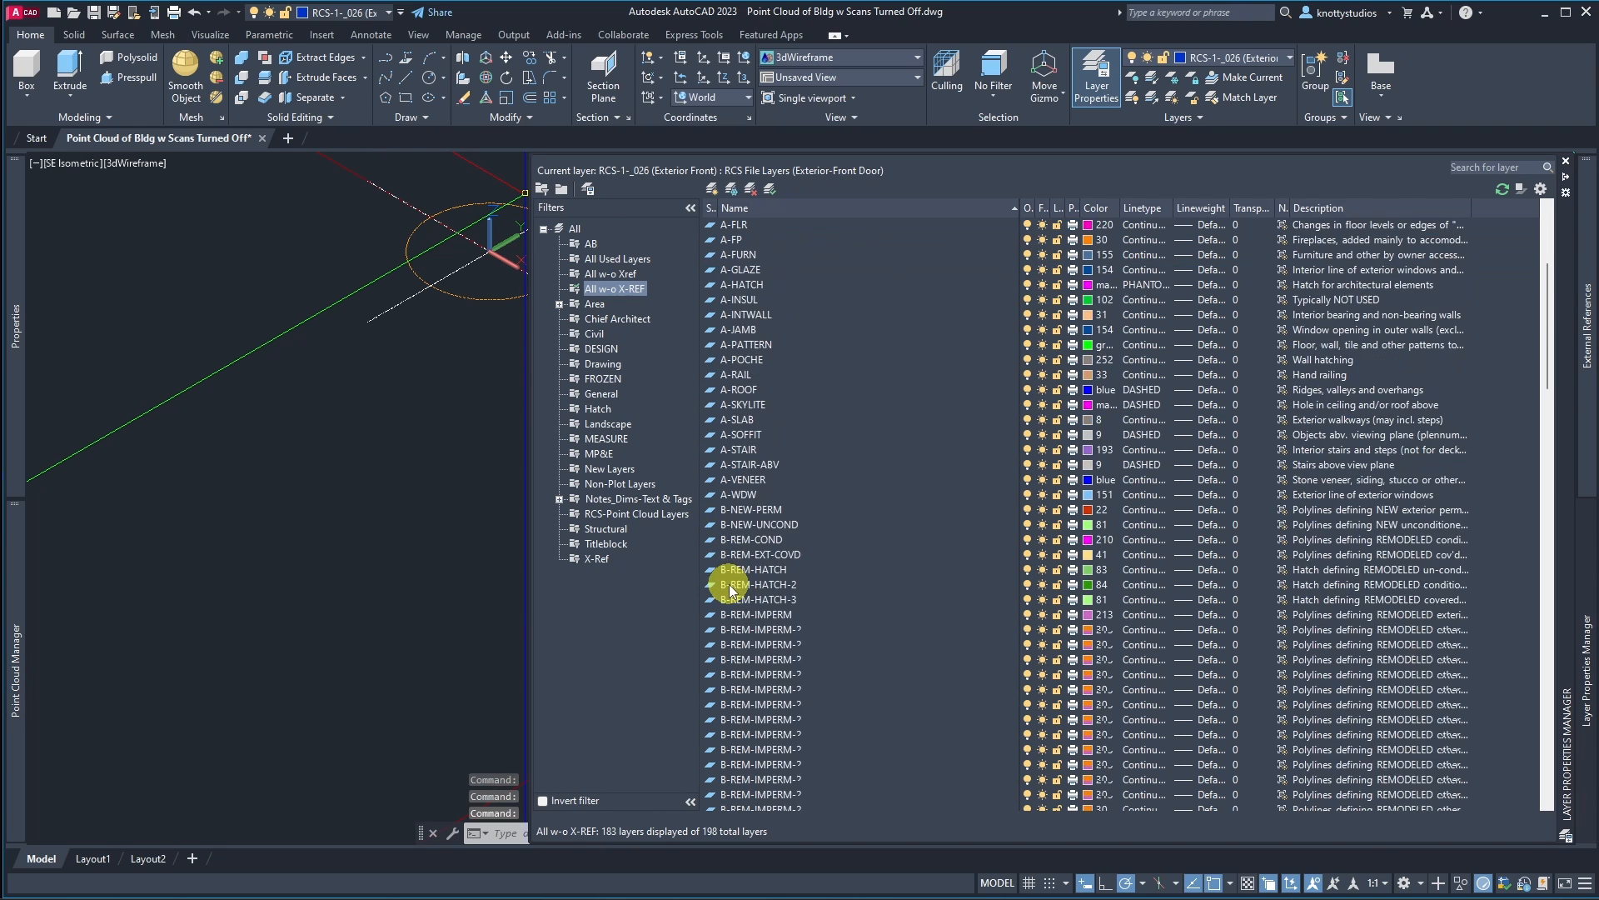
scroll(730, 585, down, 10)
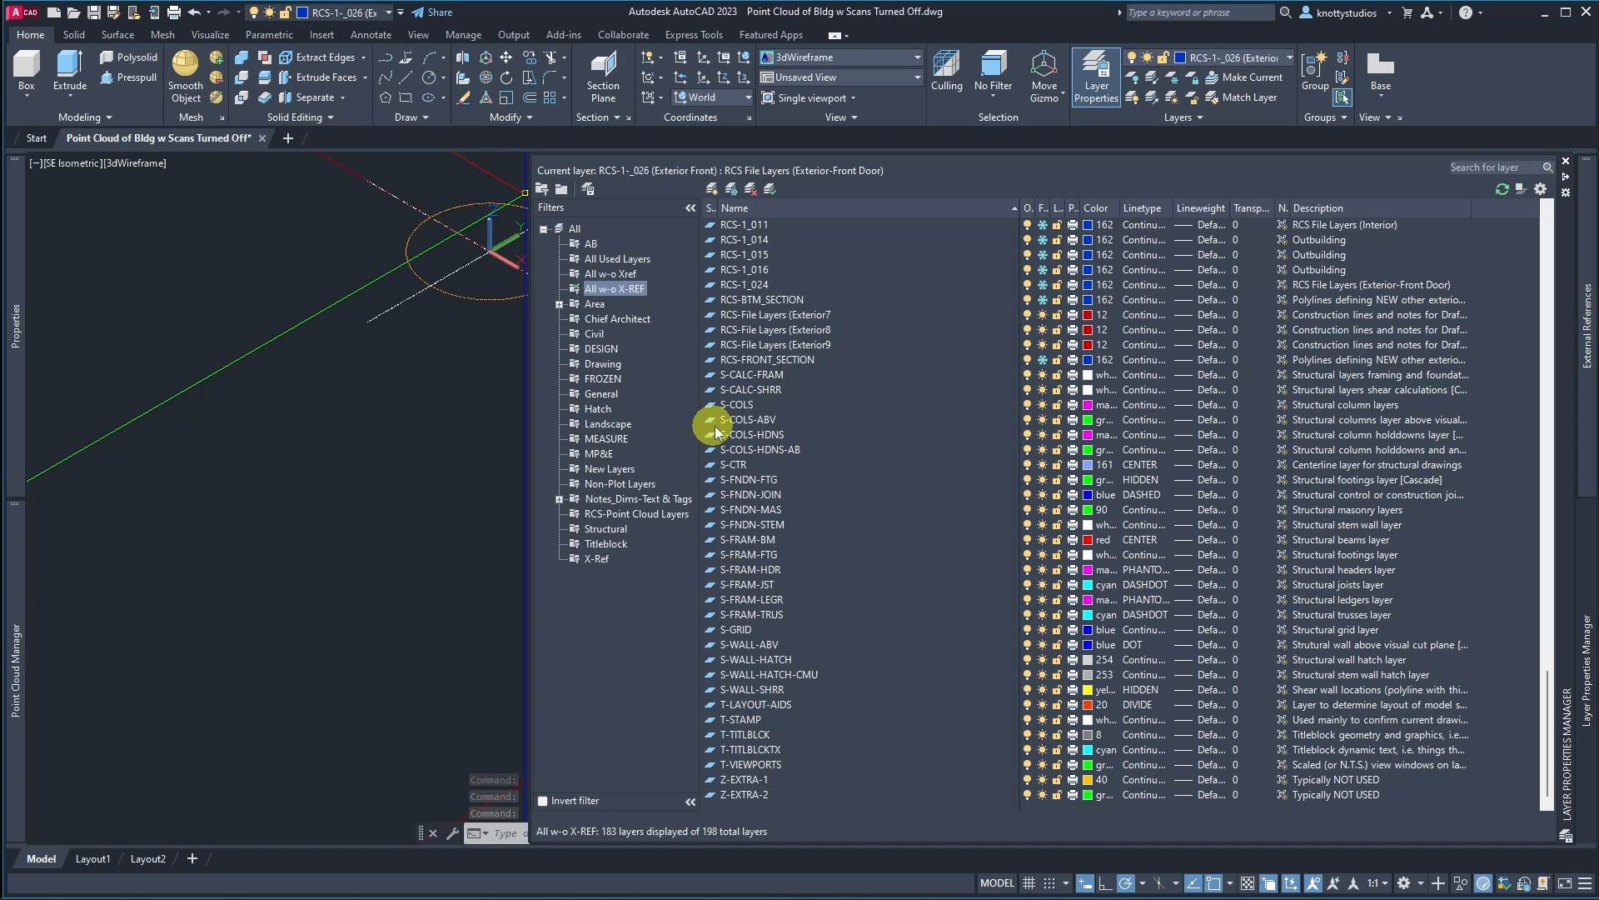
scroll(715, 424, down, 3)
scroll(715, 425, up, 1)
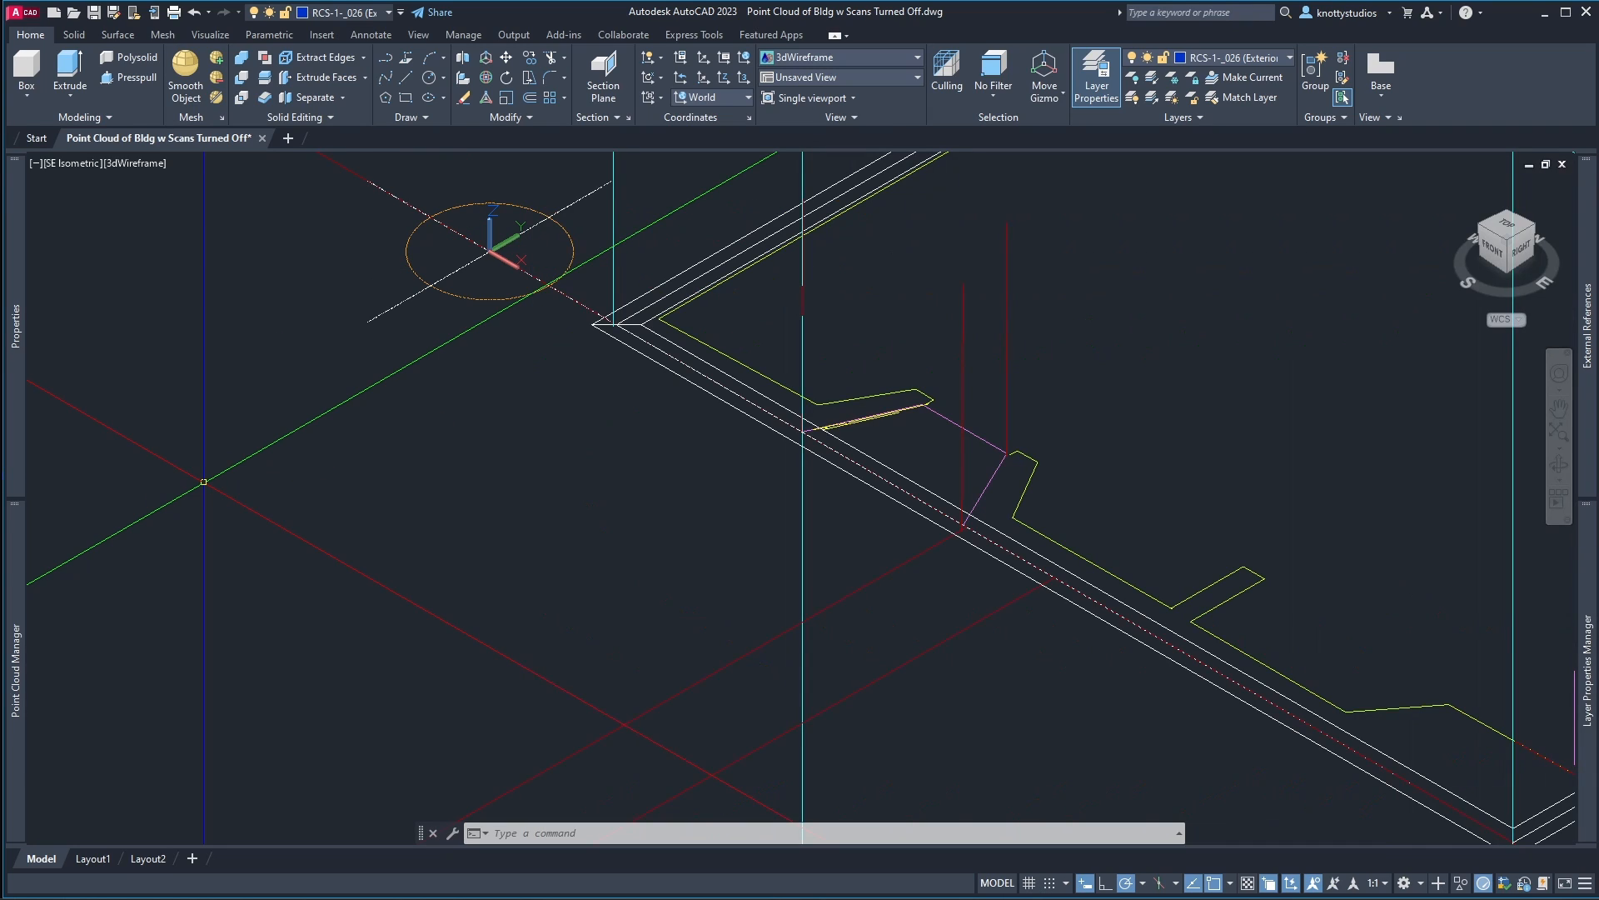
Step: Switch to the Stockman Time Sheet spreadsheet to look up the scan descriptions near the main entry door, then return
key(alt+Tab)
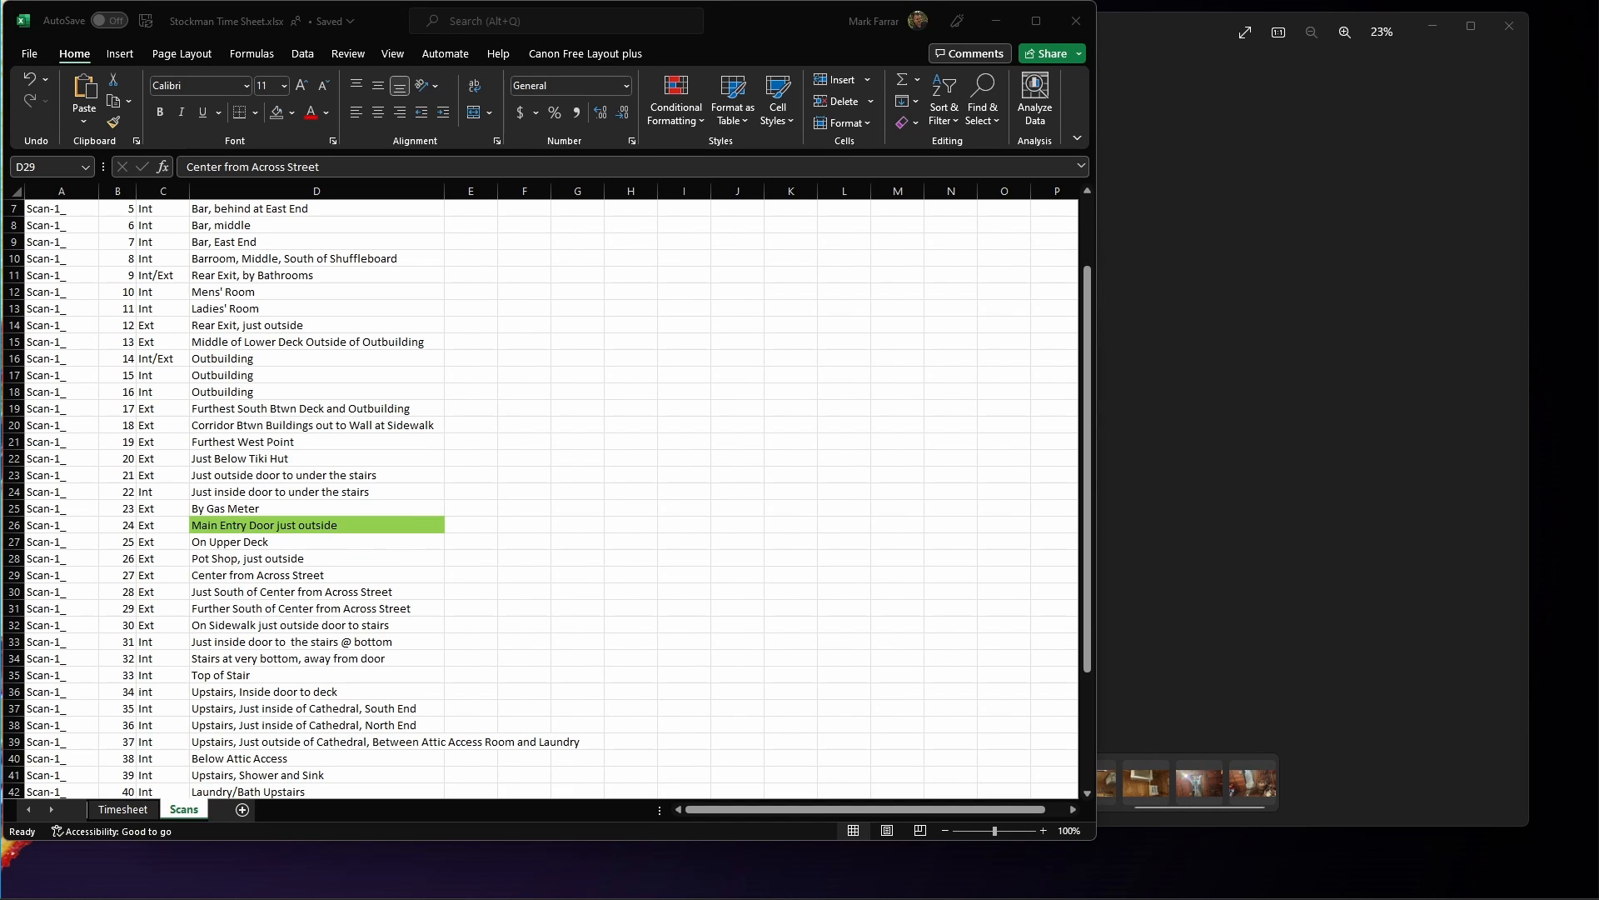
click(250, 573)
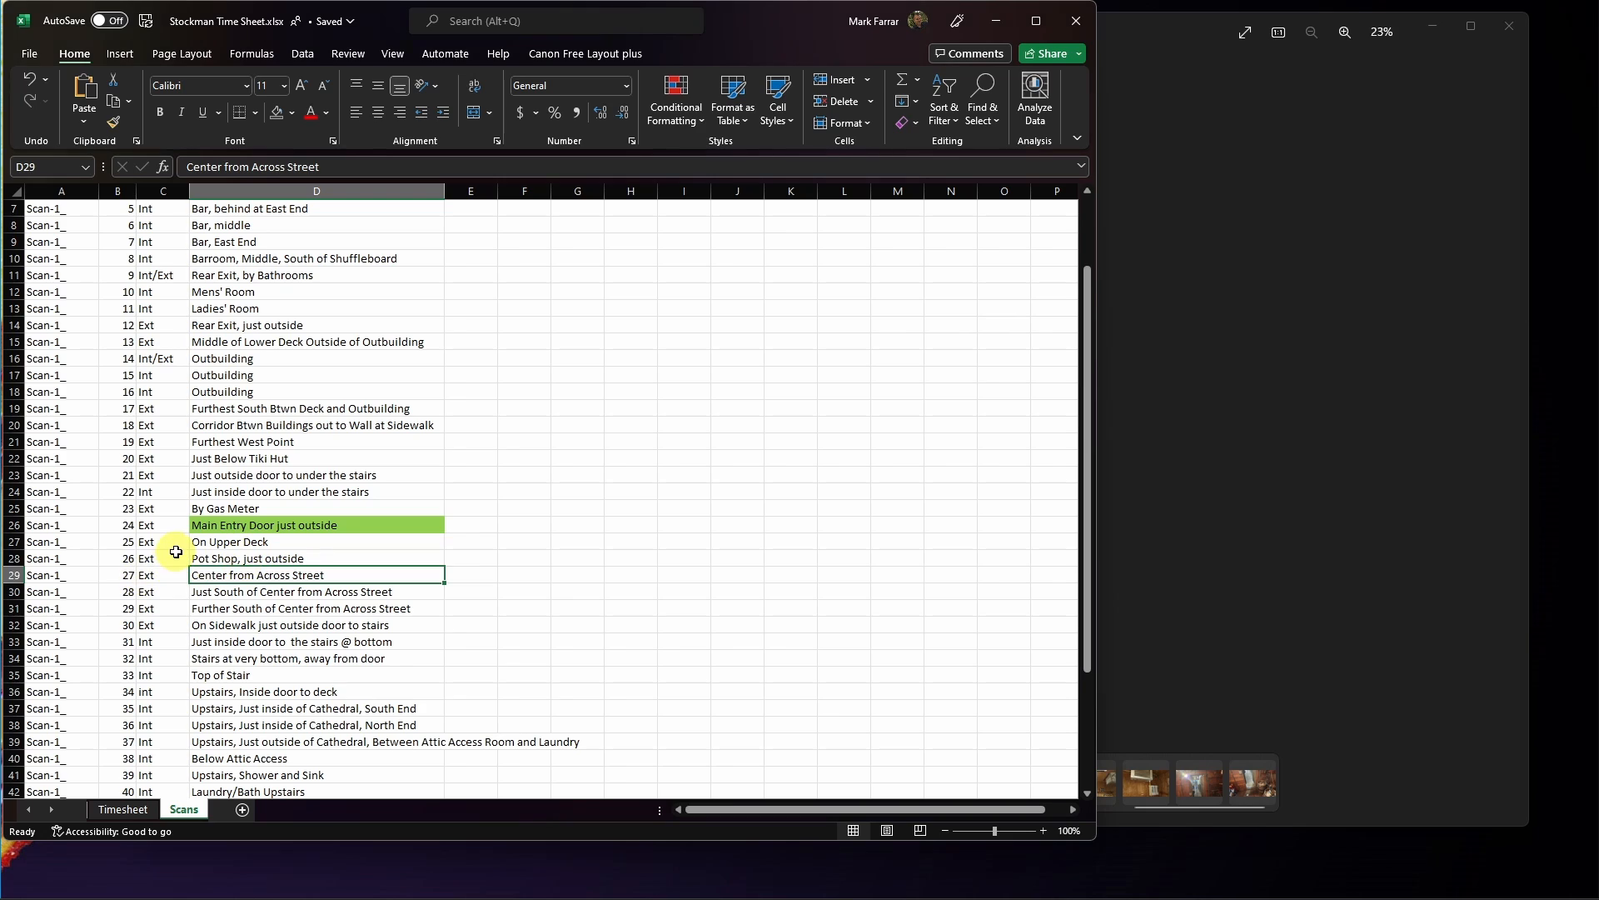
click(246, 558)
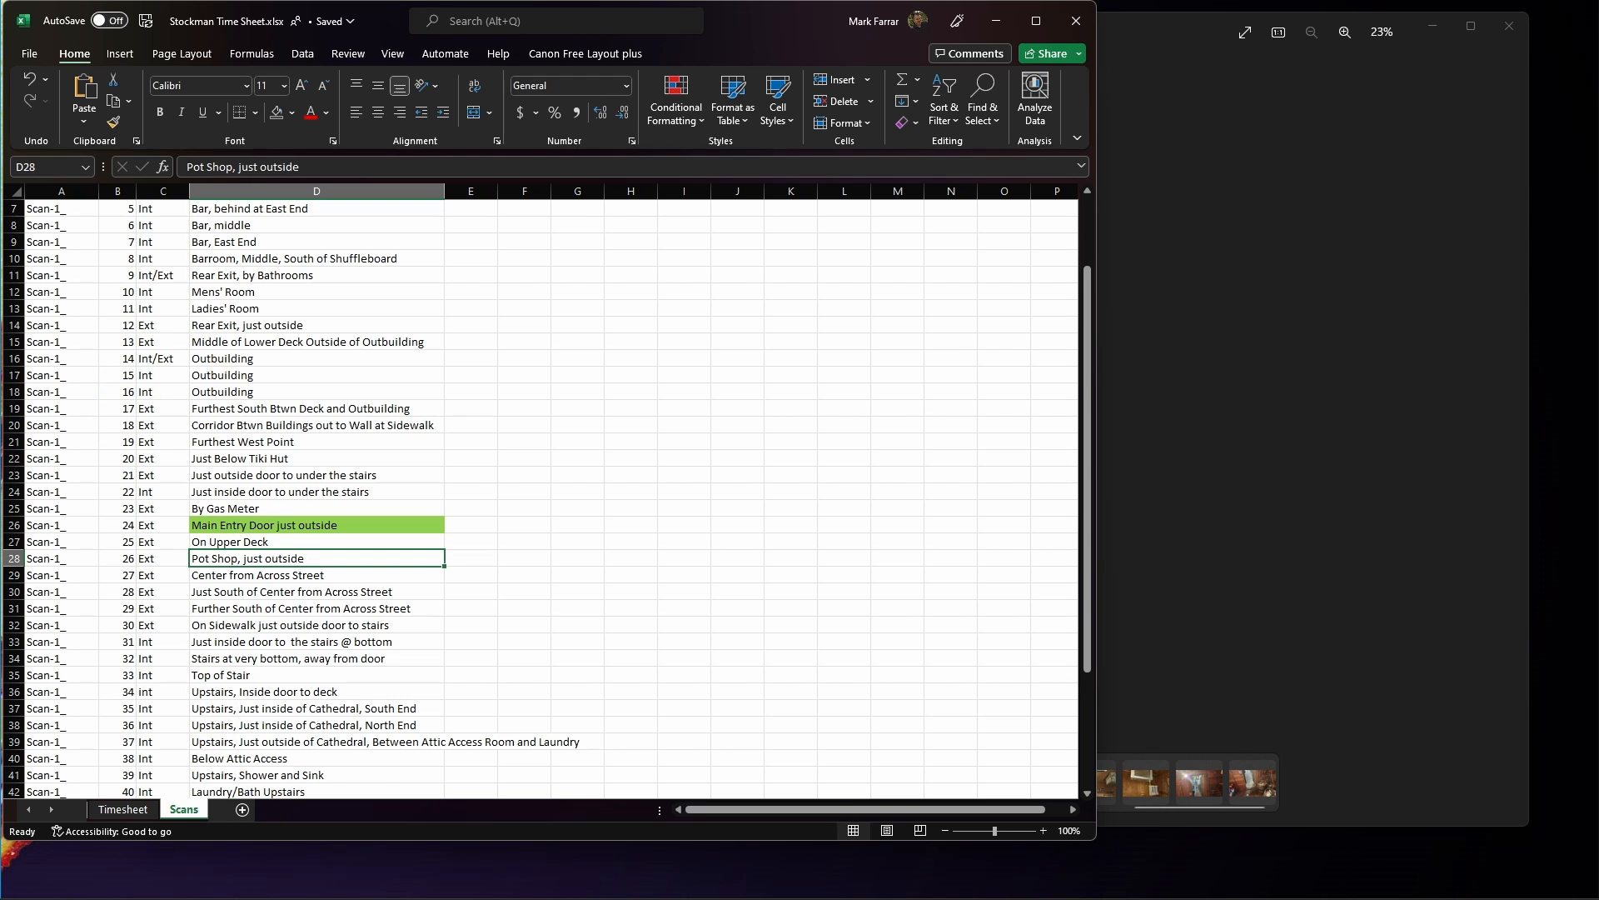
key(alt+Tab)
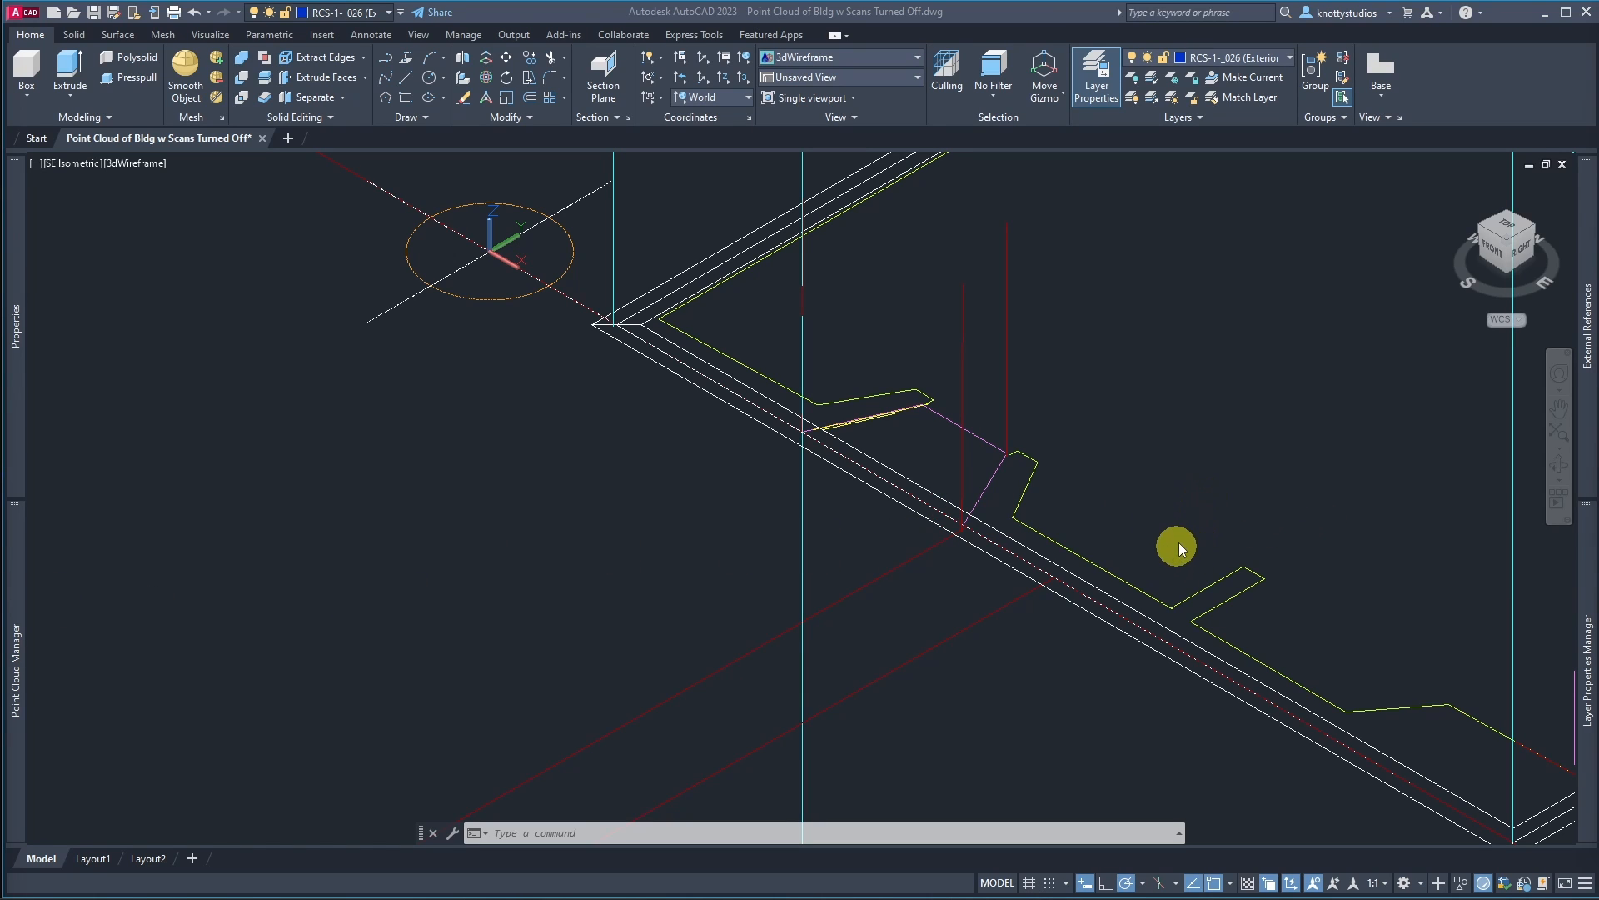
mouse_move(1582, 631)
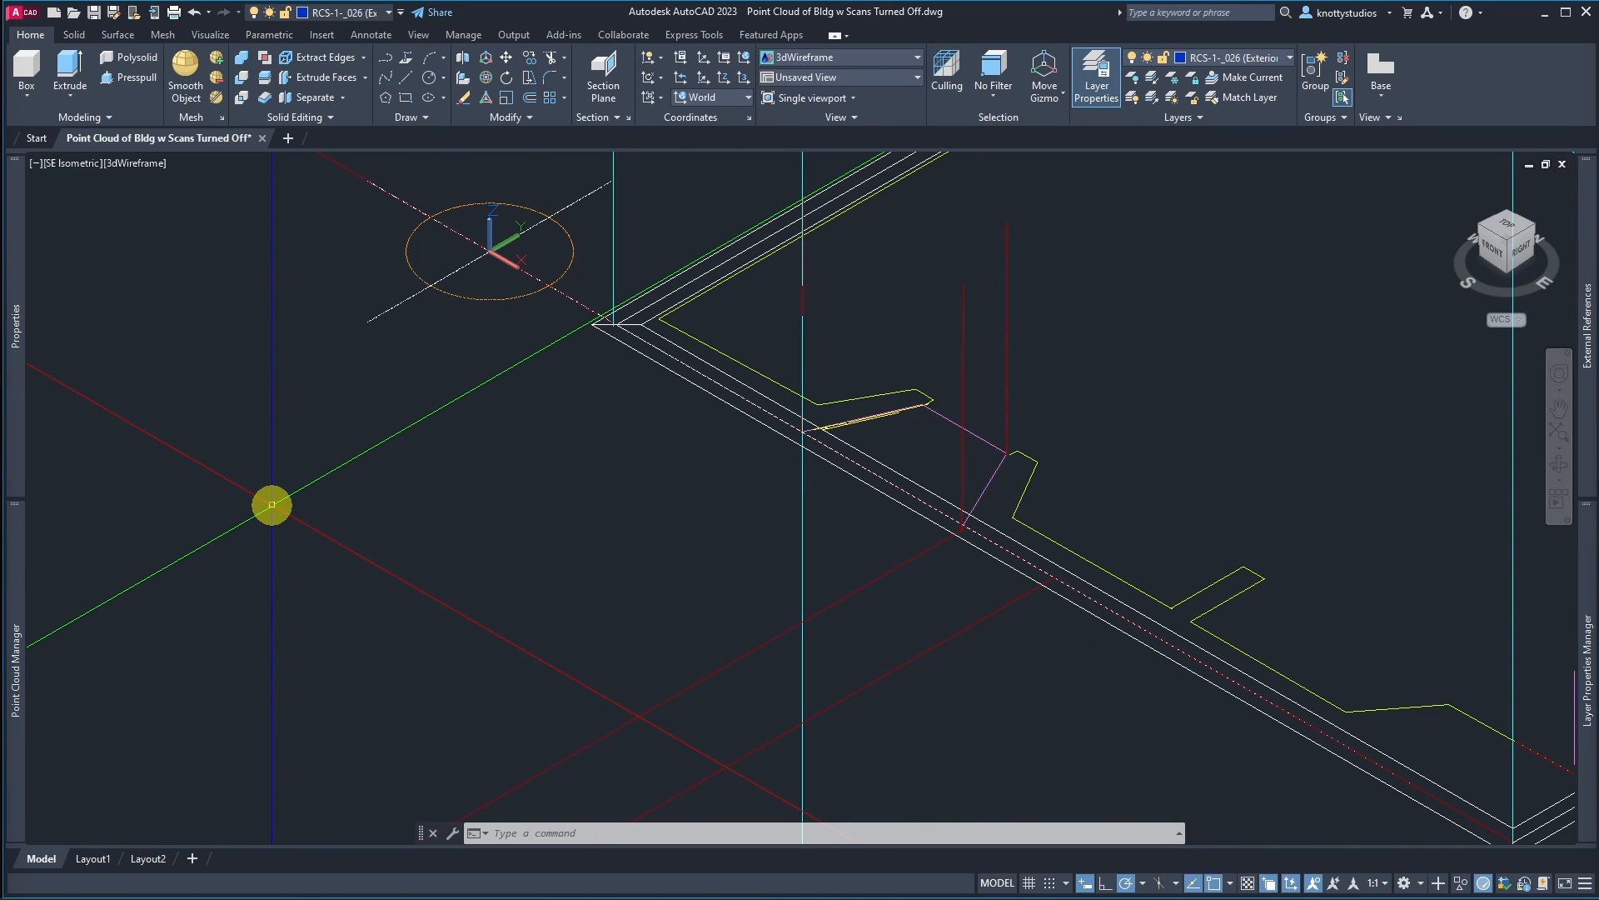
click(271, 505)
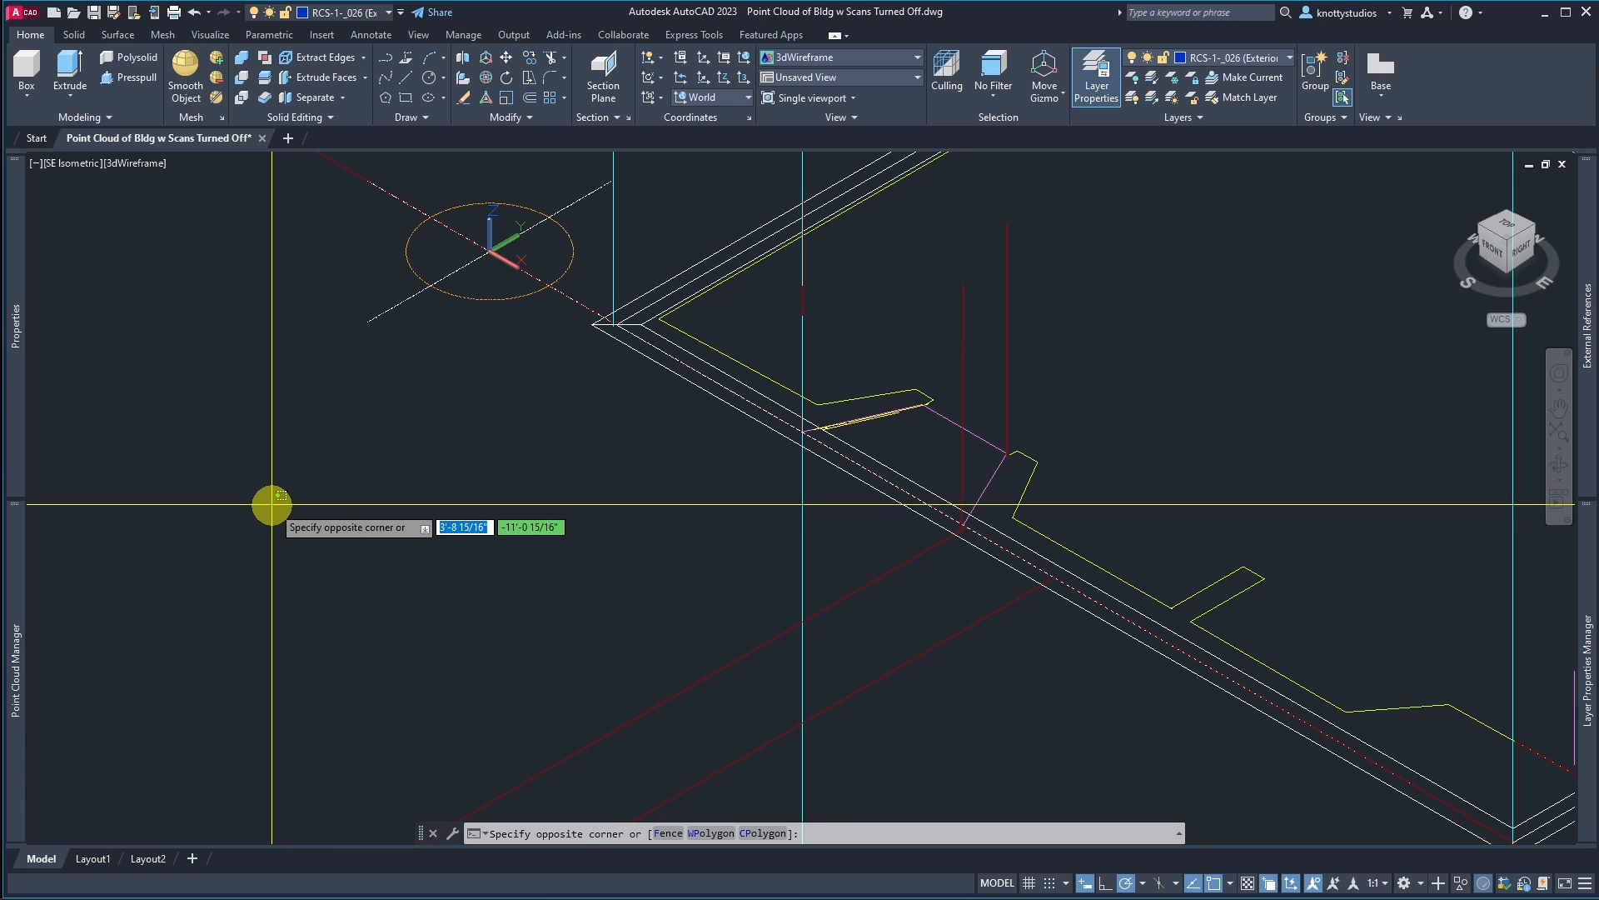
key(Escape)
Step: Attach the point cloud file Scan-1_026.rcs at insertion point 0,0,0 with scale 1 and angle 0
text(POINT)
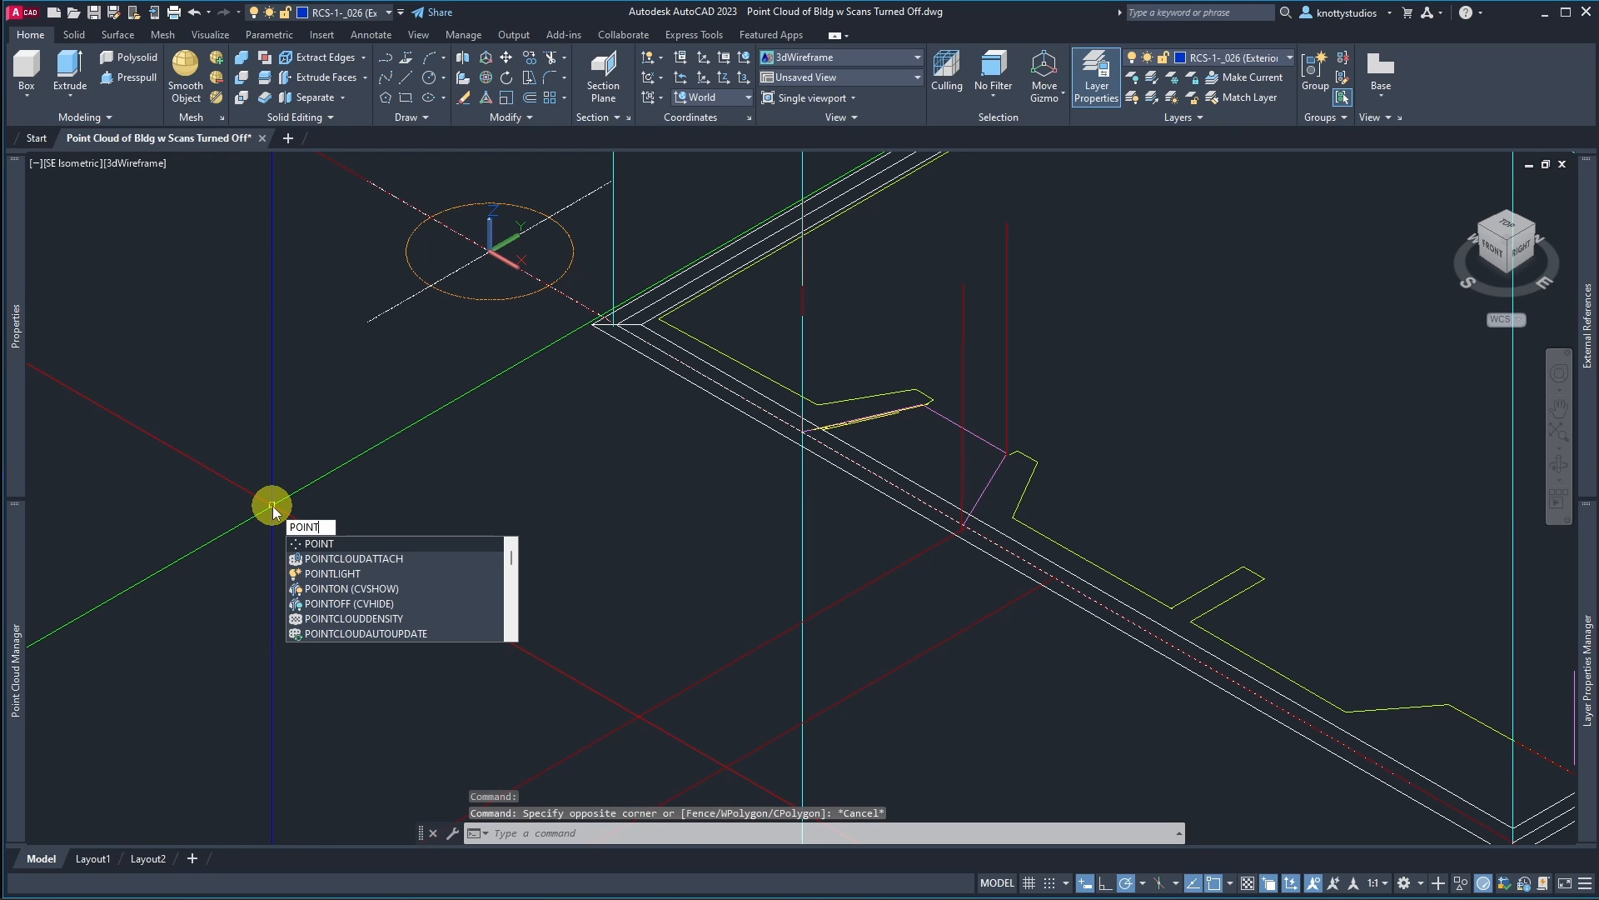
click(329, 558)
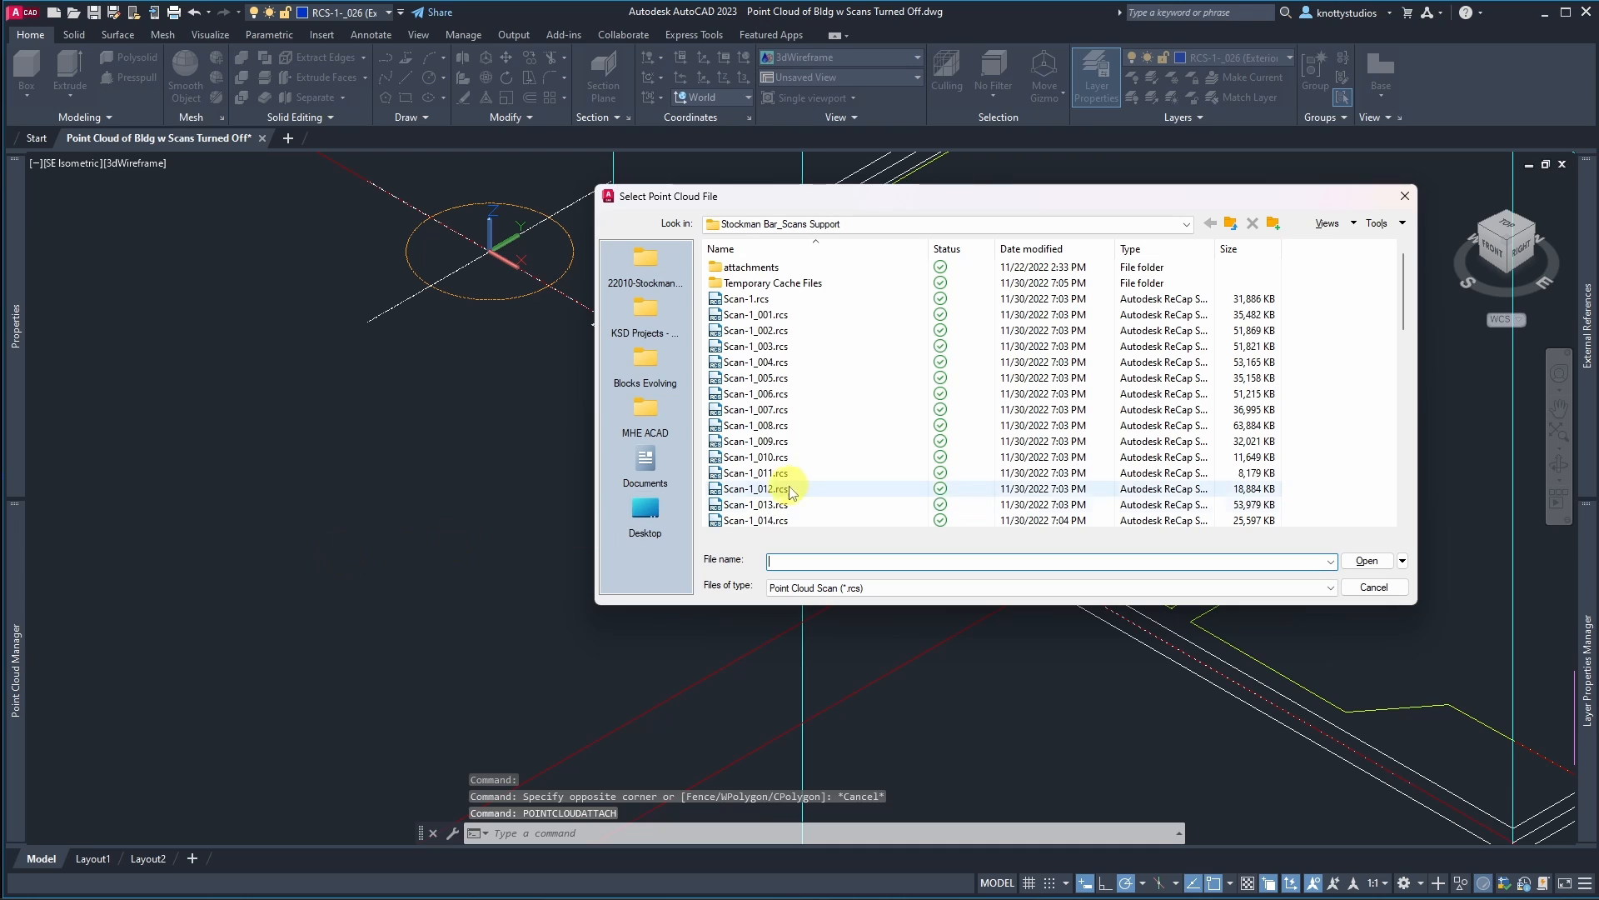
scroll(796, 483, down, 1)
scroll(795, 481, down, 6)
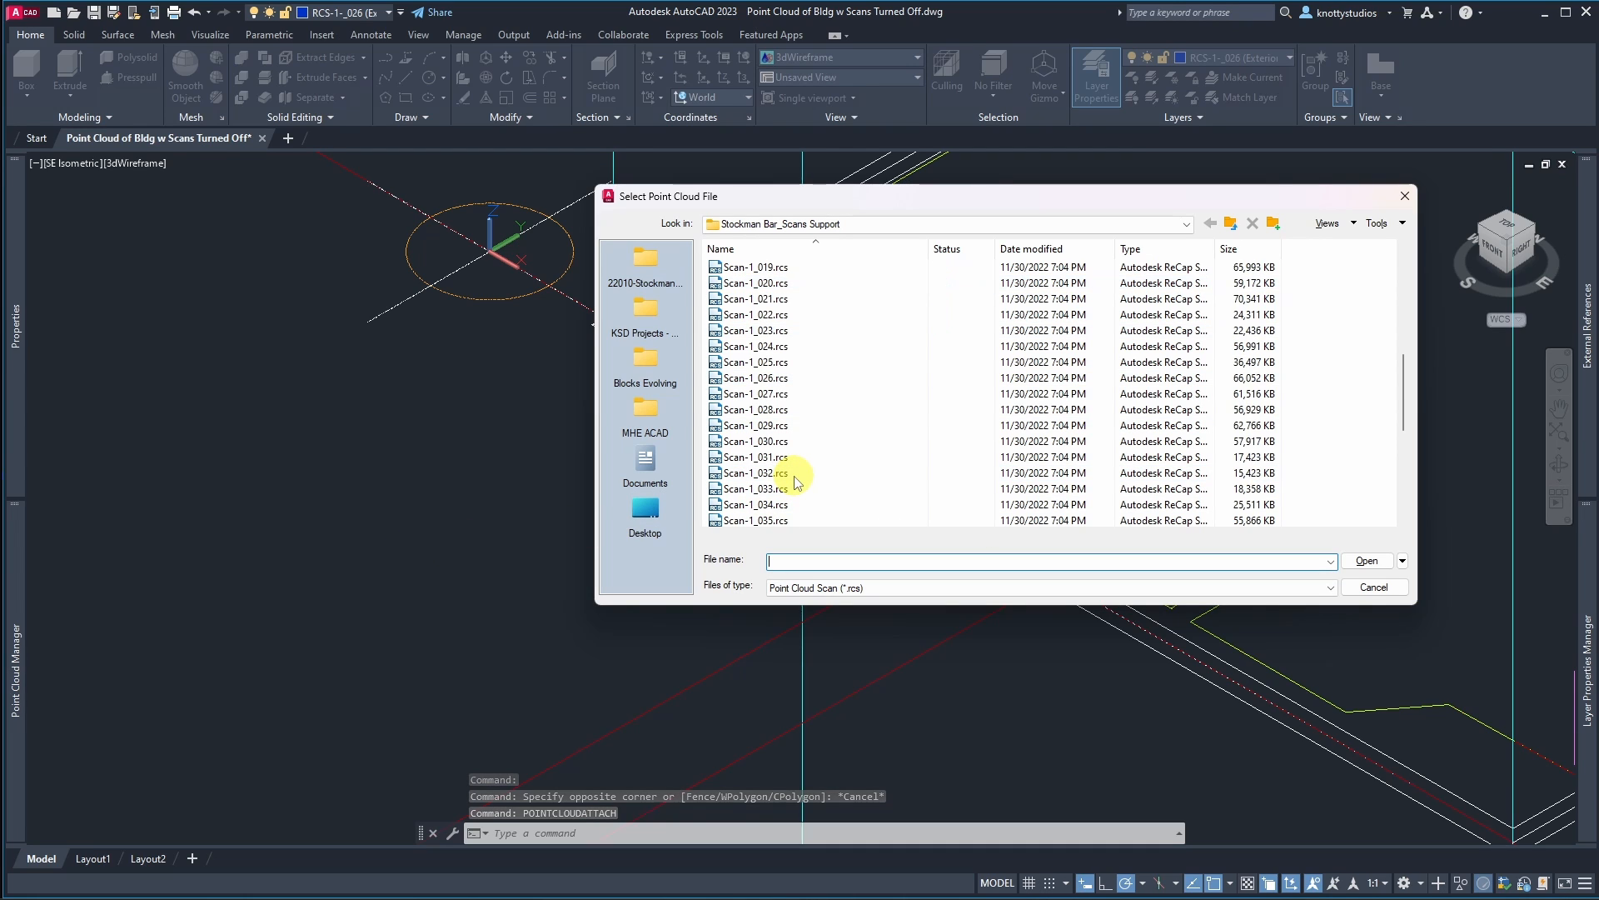
double_click(768, 379)
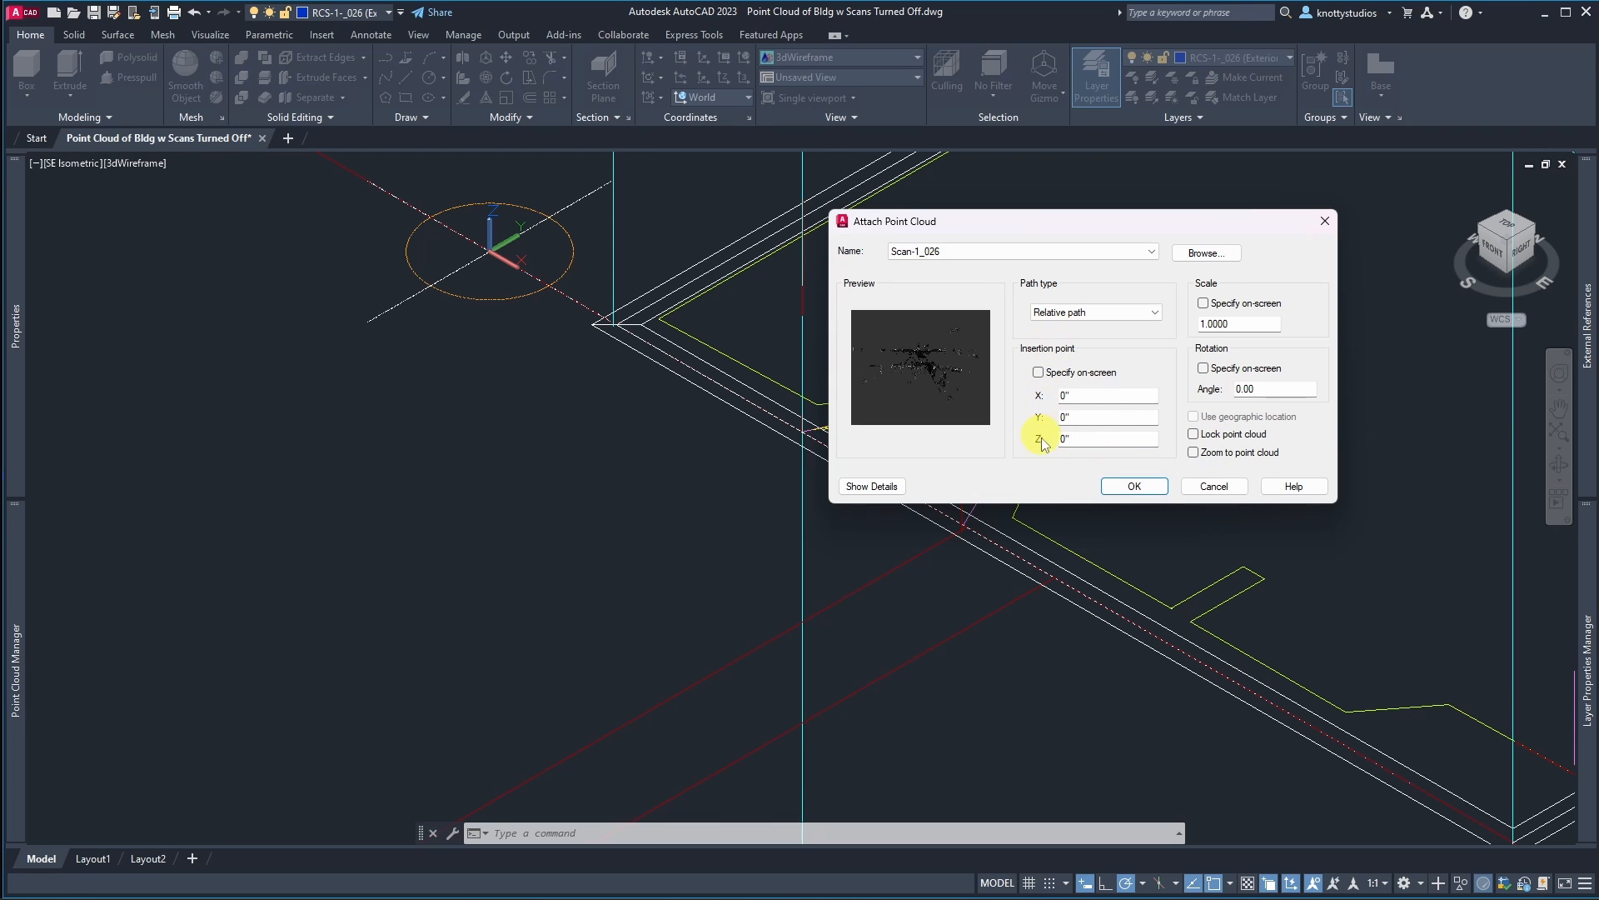
click(1116, 486)
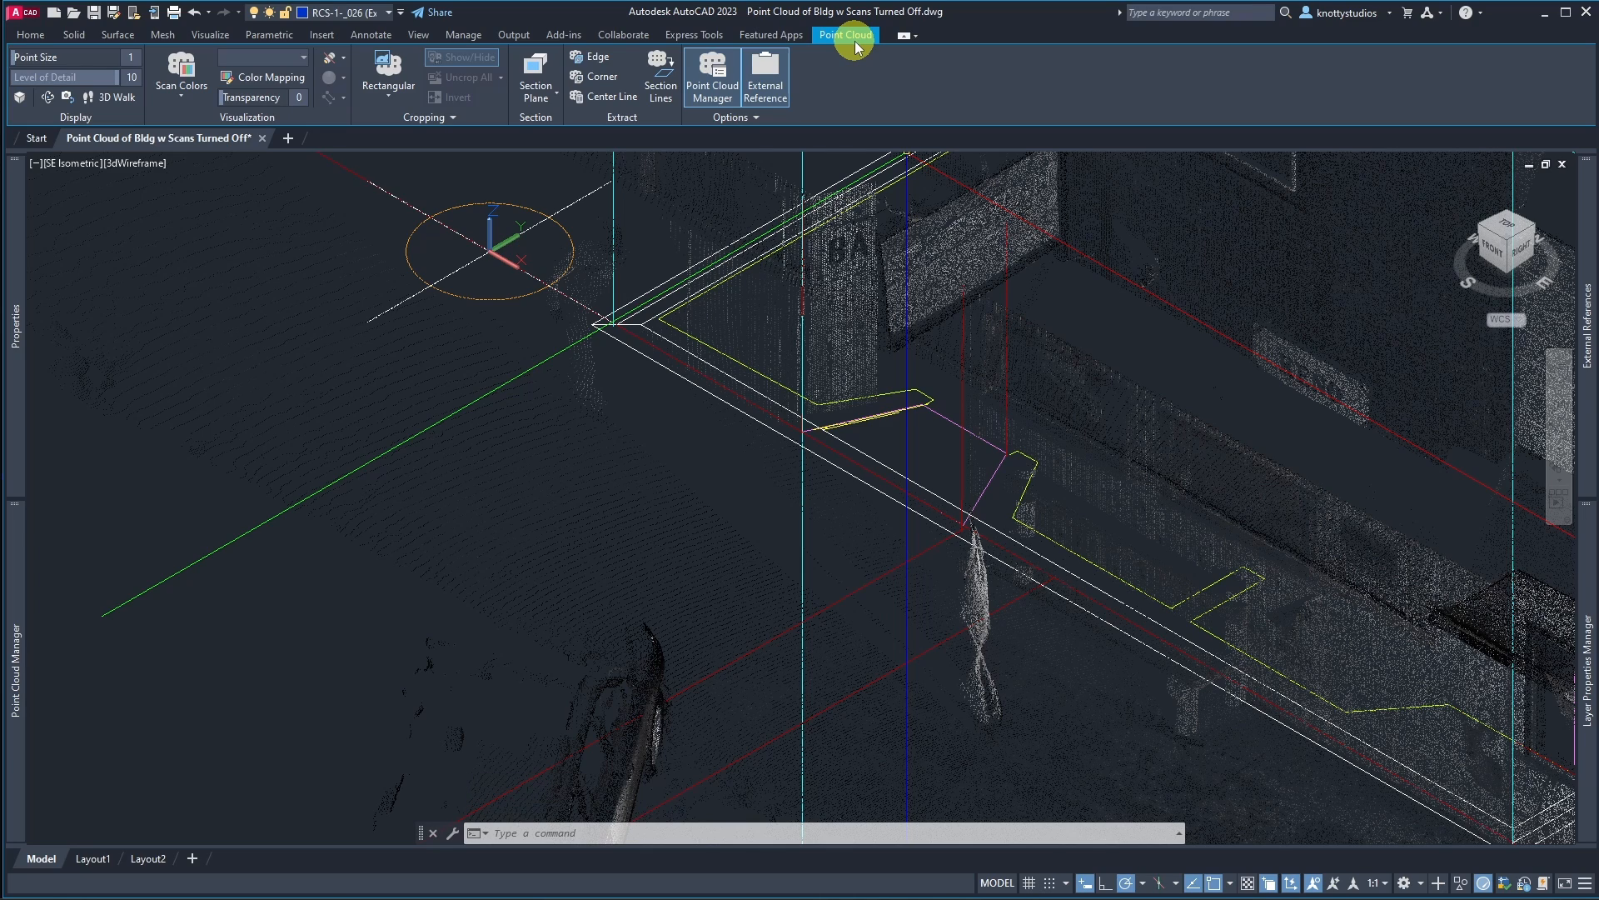
Step: Change the point cloud's color display to Intensity
click(181, 90)
click(184, 223)
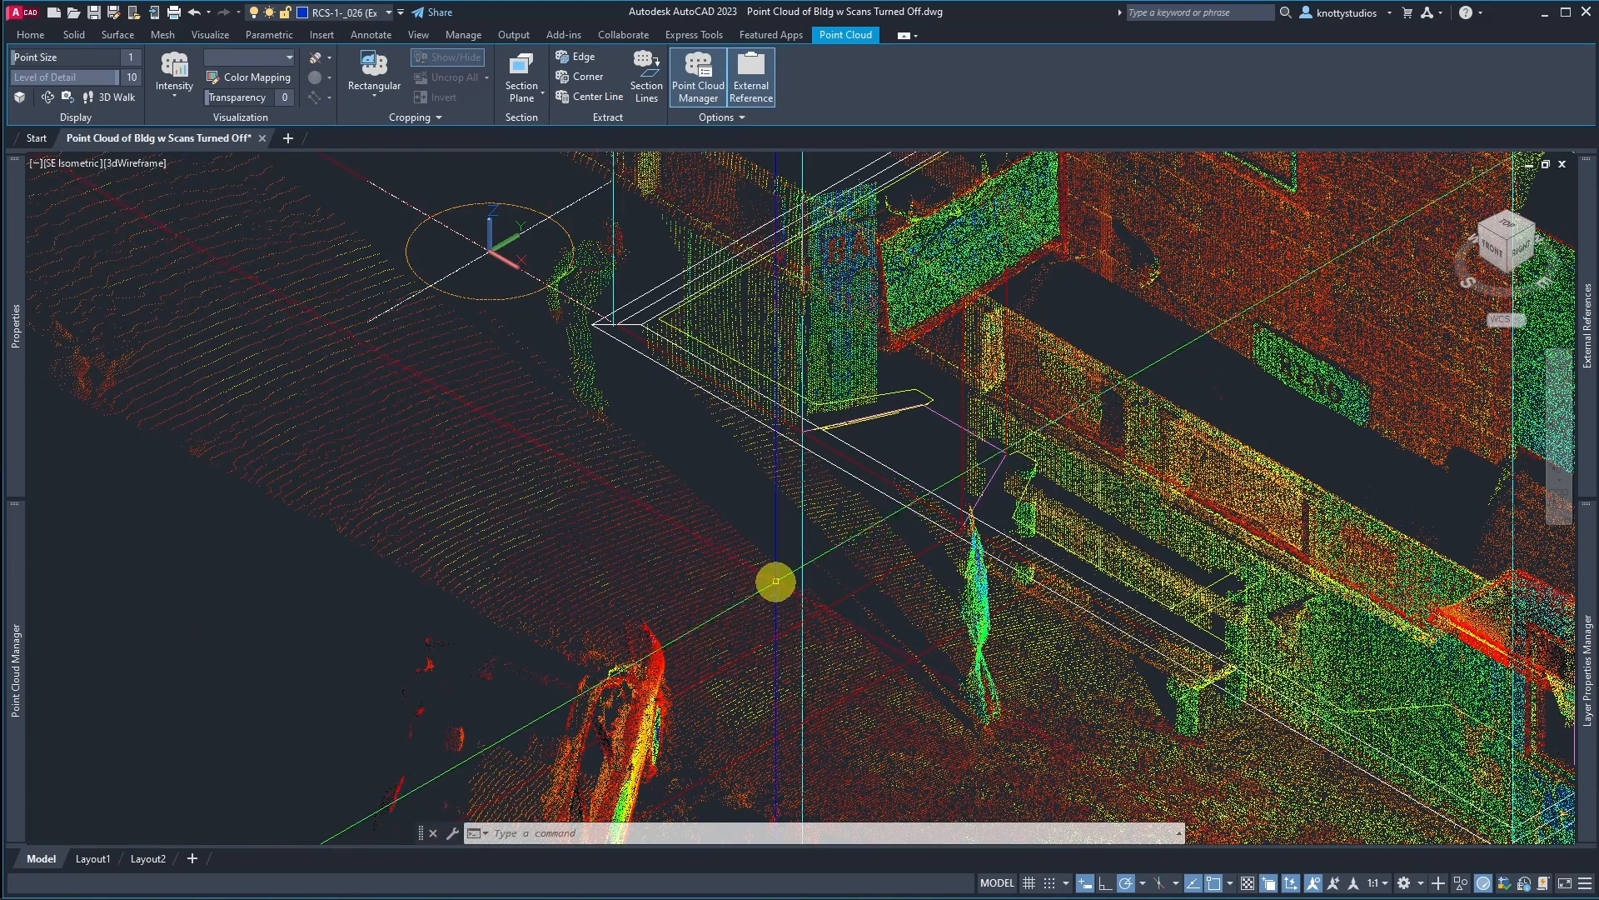
Step: Zoom in and out to examine the attached scan across the whole site
scroll(795, 643, down, 5)
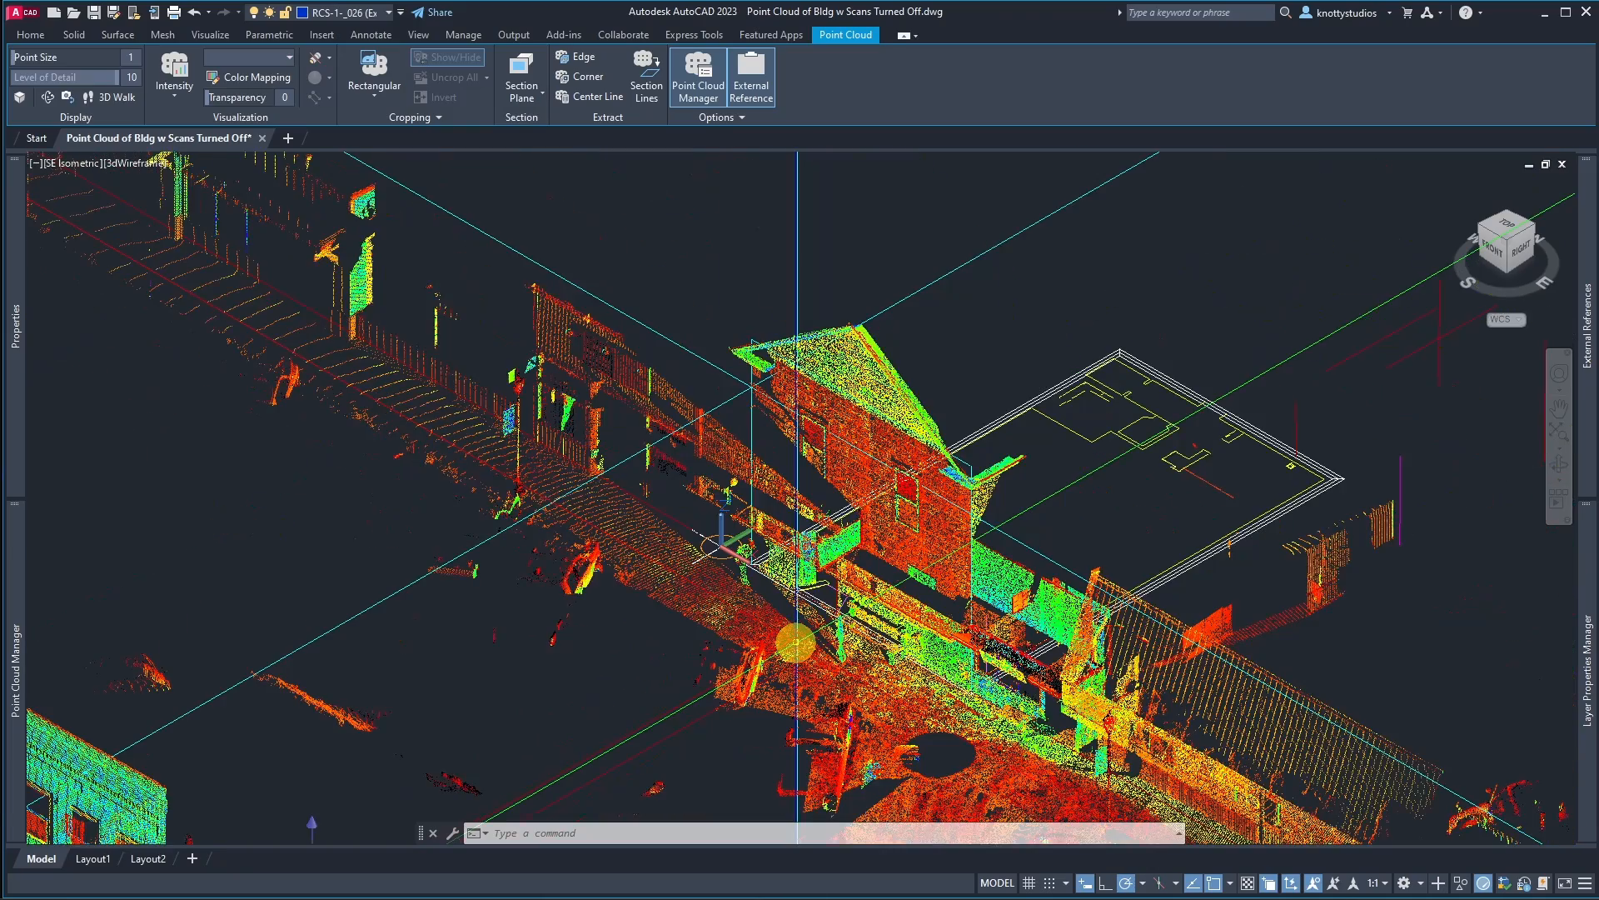
scroll(795, 643, down, 4)
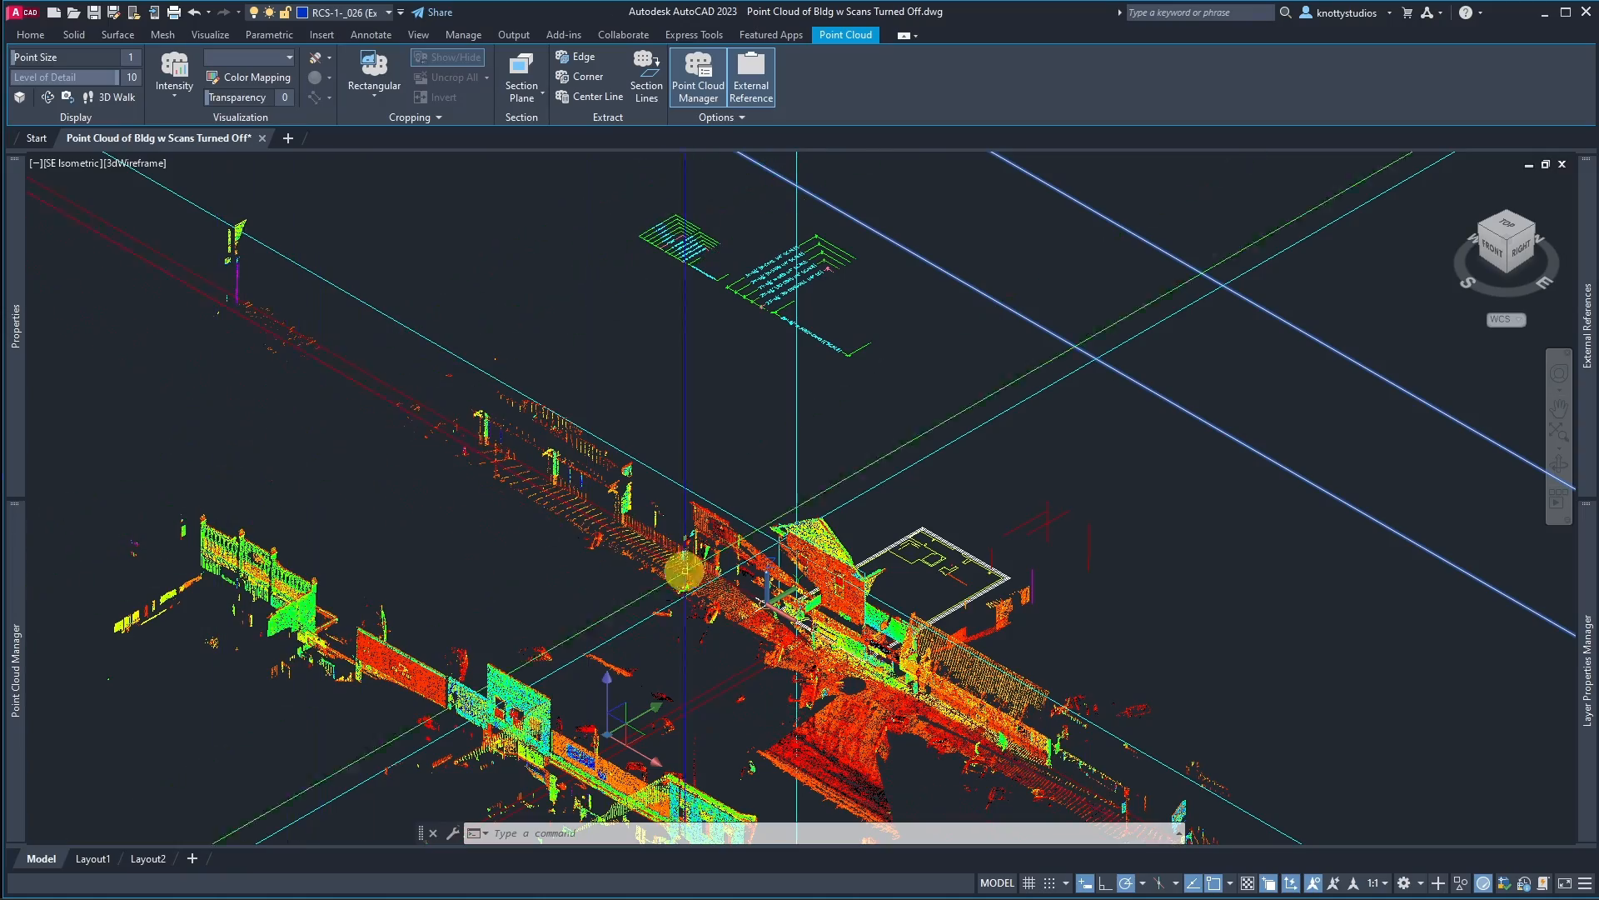
scroll(767, 632, up, 6)
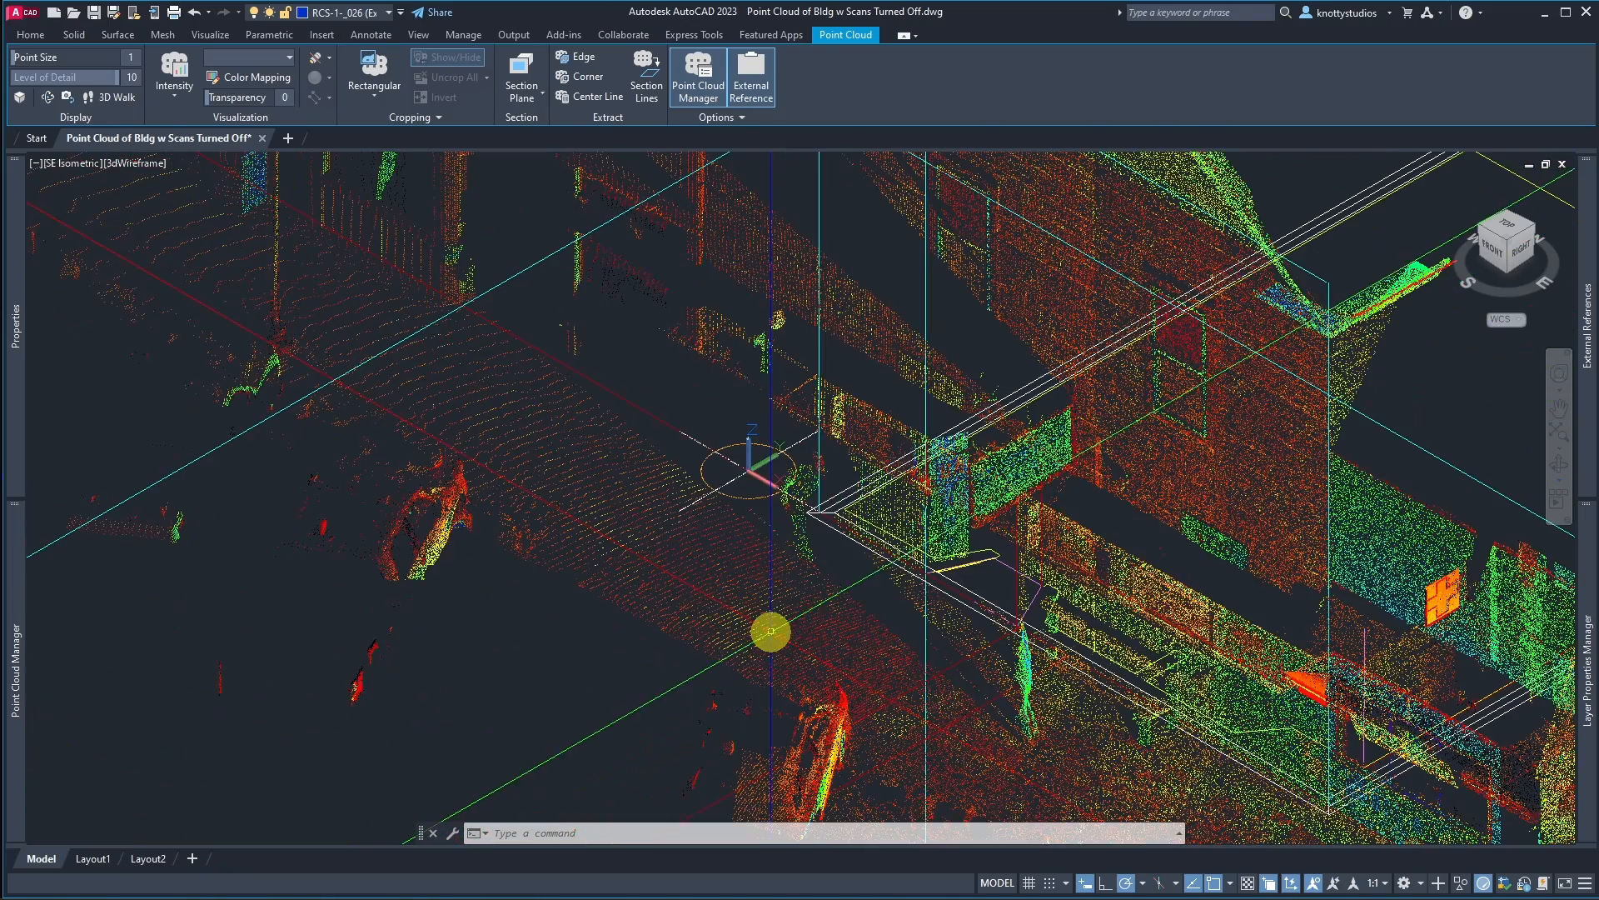
scroll(931, 487, up, 3)
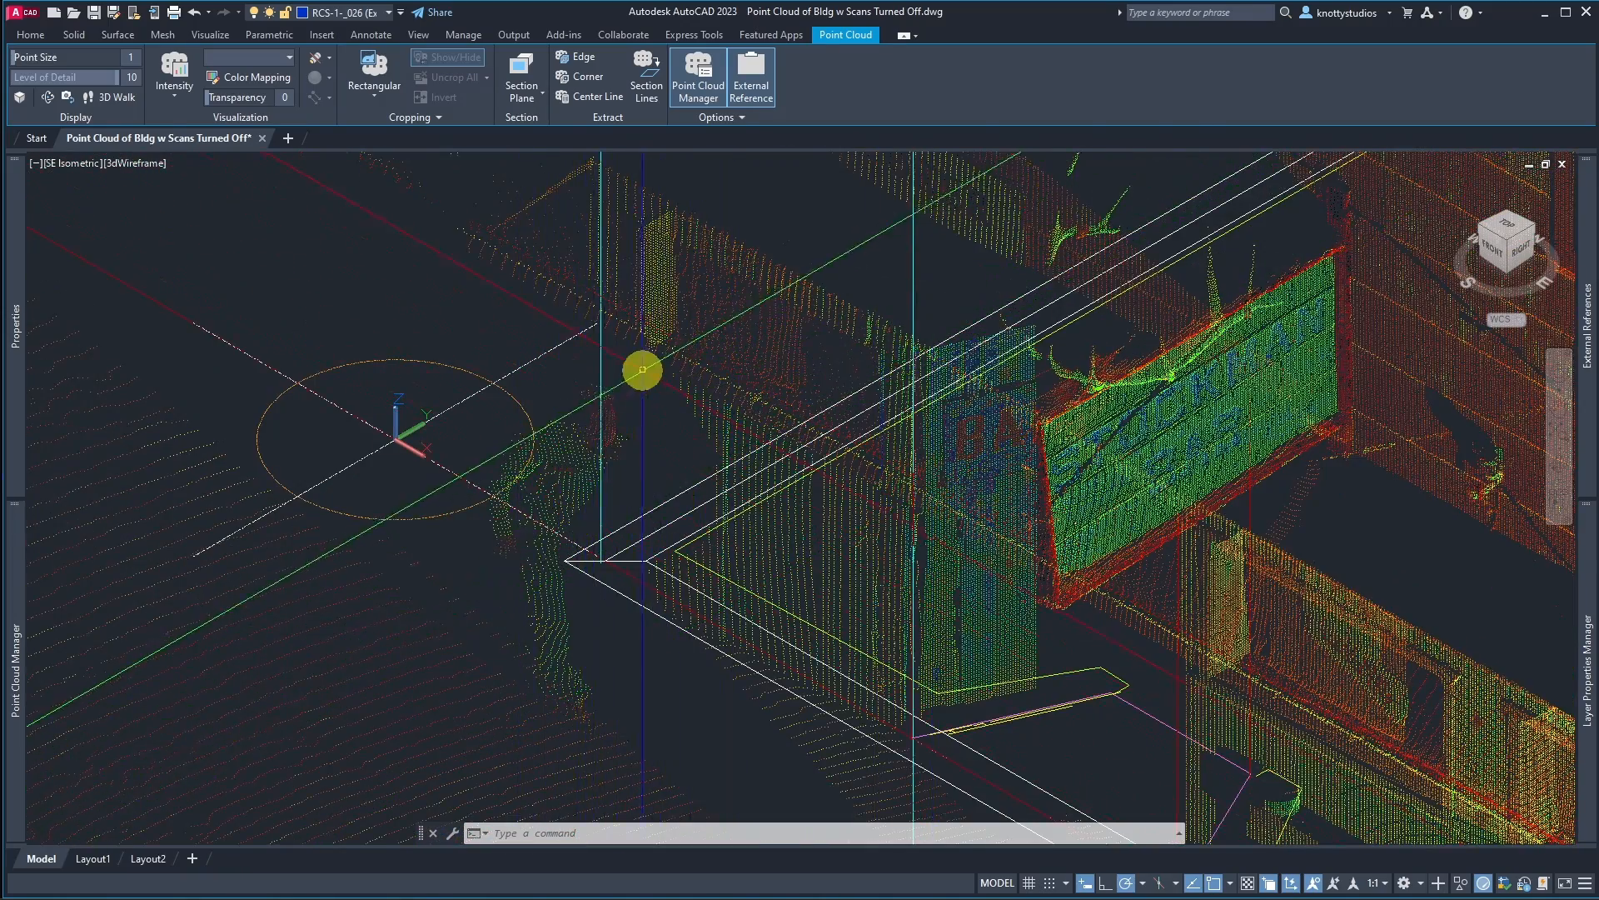
scroll(645, 383, down, 3)
scroll(644, 567, down, 3)
scroll(644, 567, down, 3)
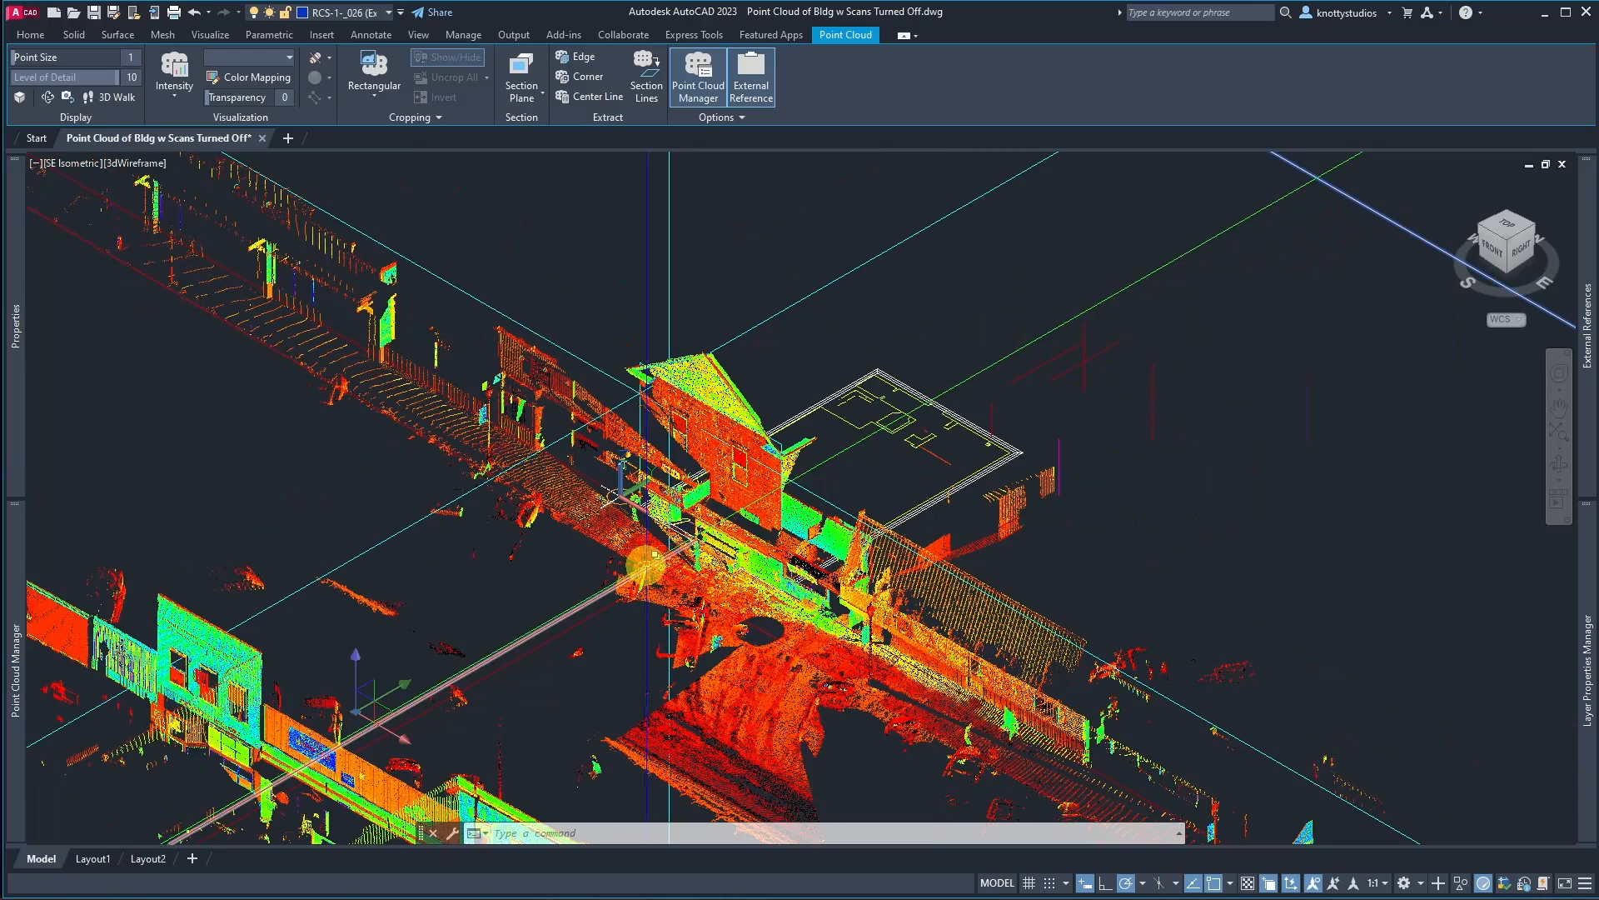
scroll(1196, 469, down, 2)
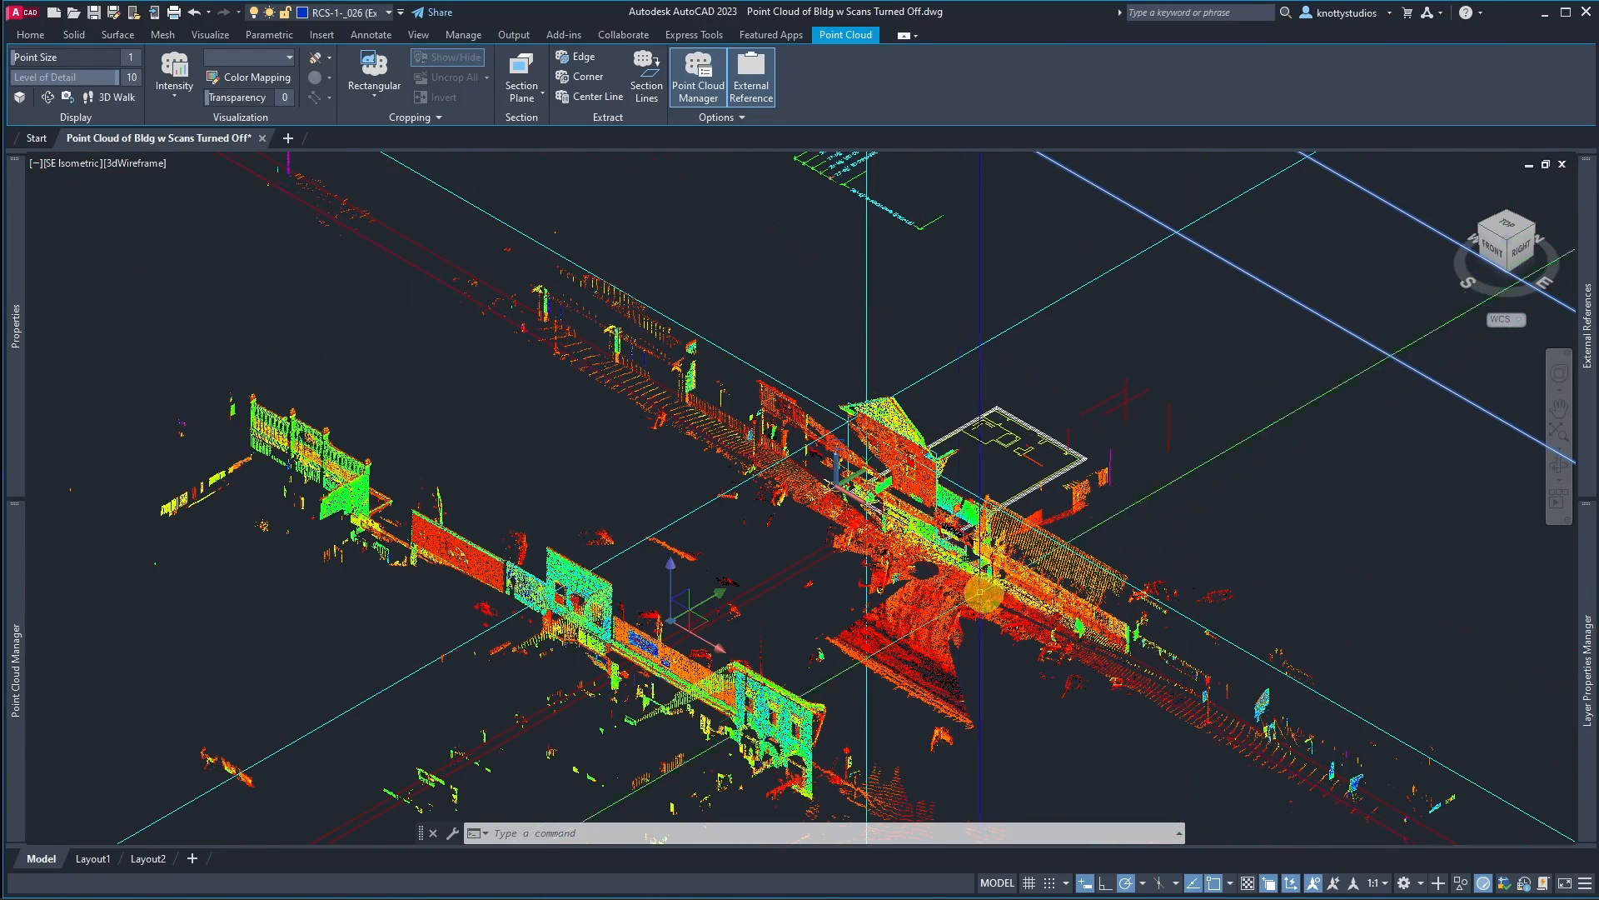
scroll(958, 562, down, 4)
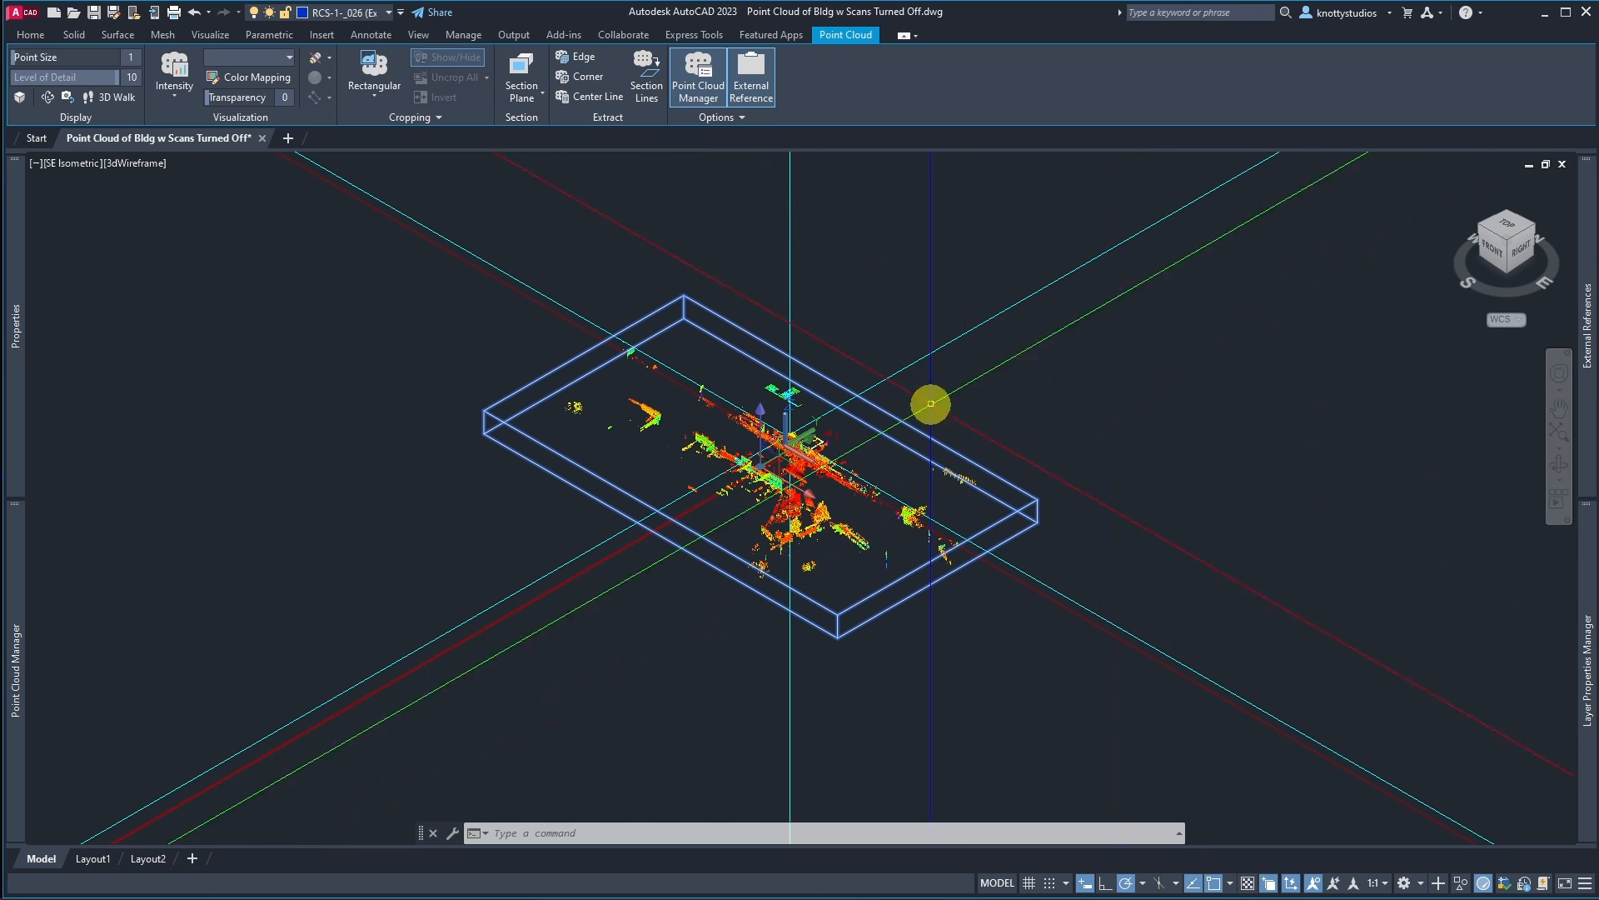
scroll(750, 430, up, 5)
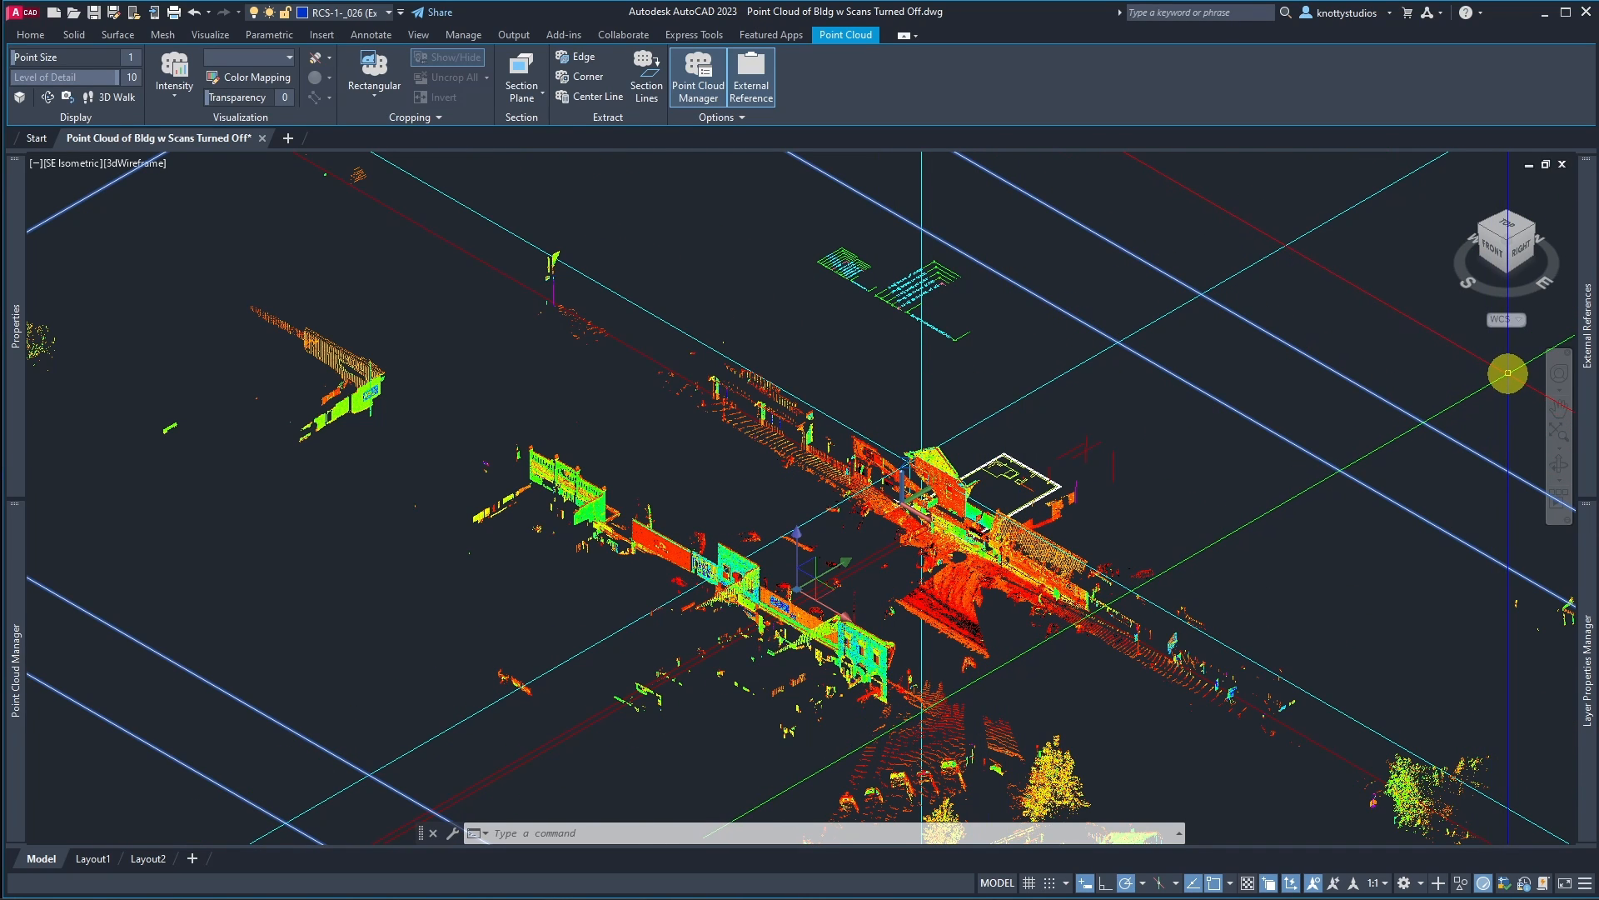
Step: Thaw the RCS-FRONT_SECTION layer
mouse_move(1588, 642)
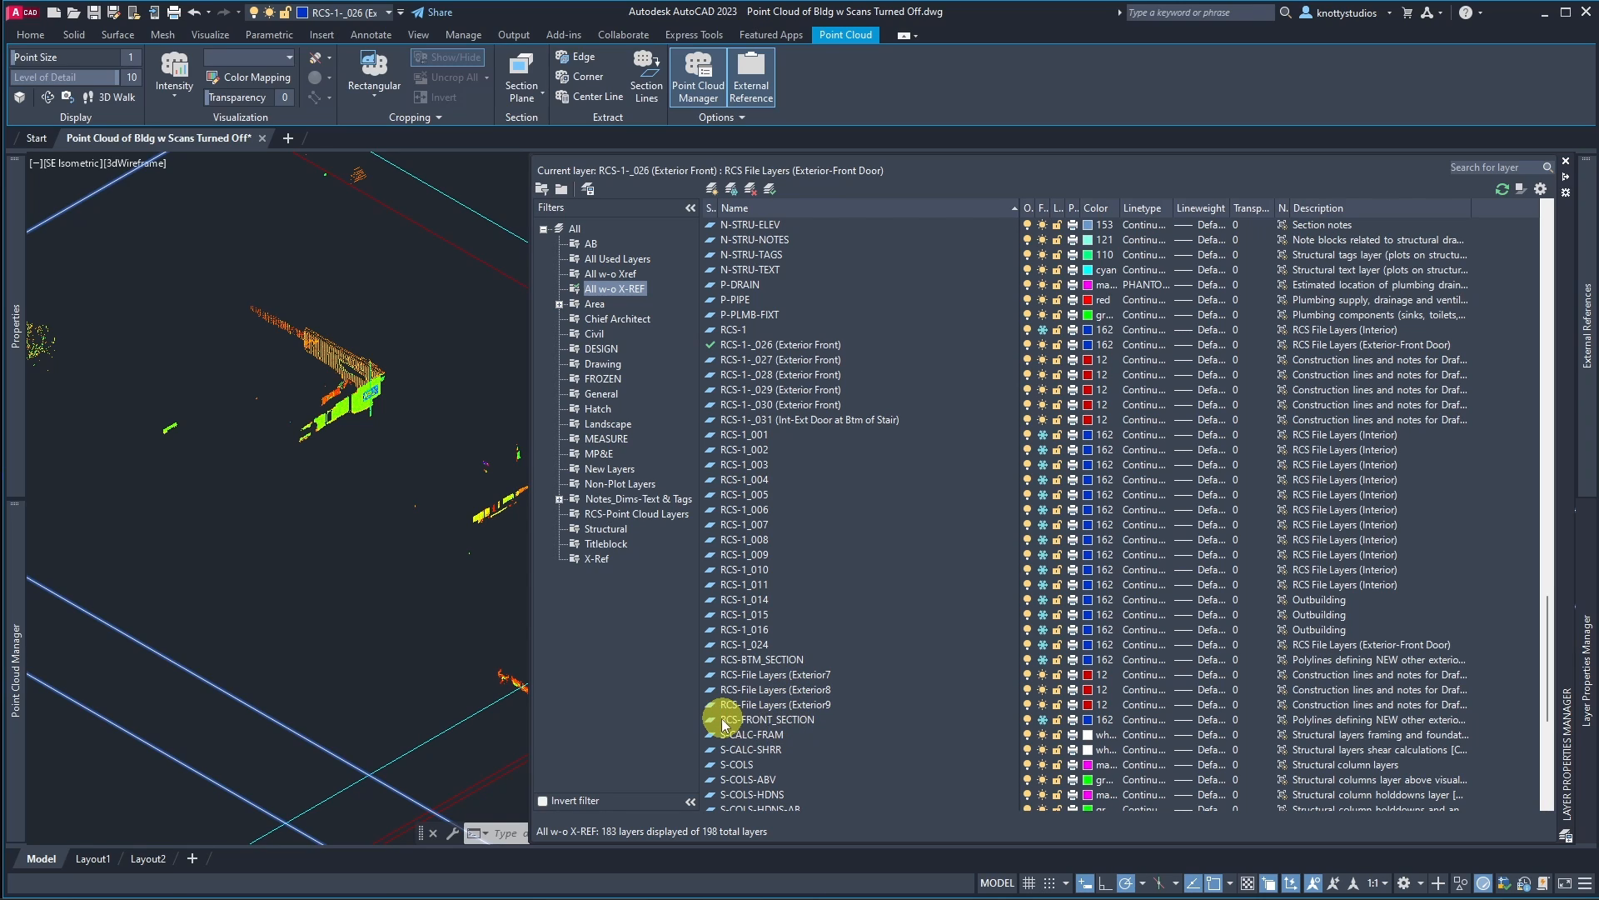
click(1041, 722)
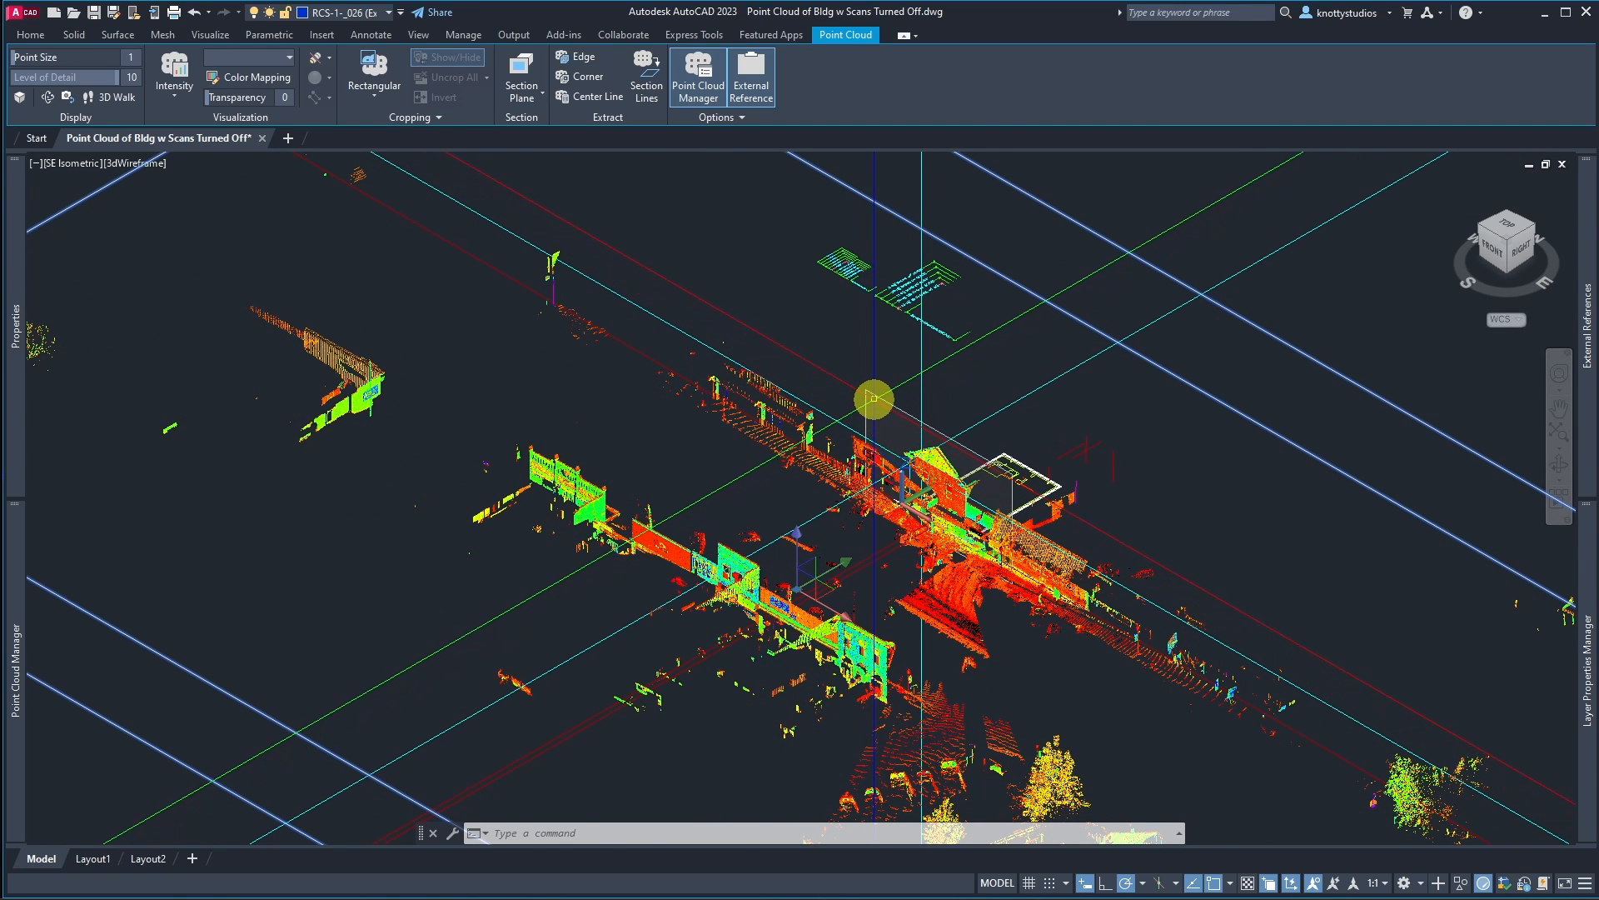
Step: Select the front section plane and turn on Live Section for it
click(875, 398)
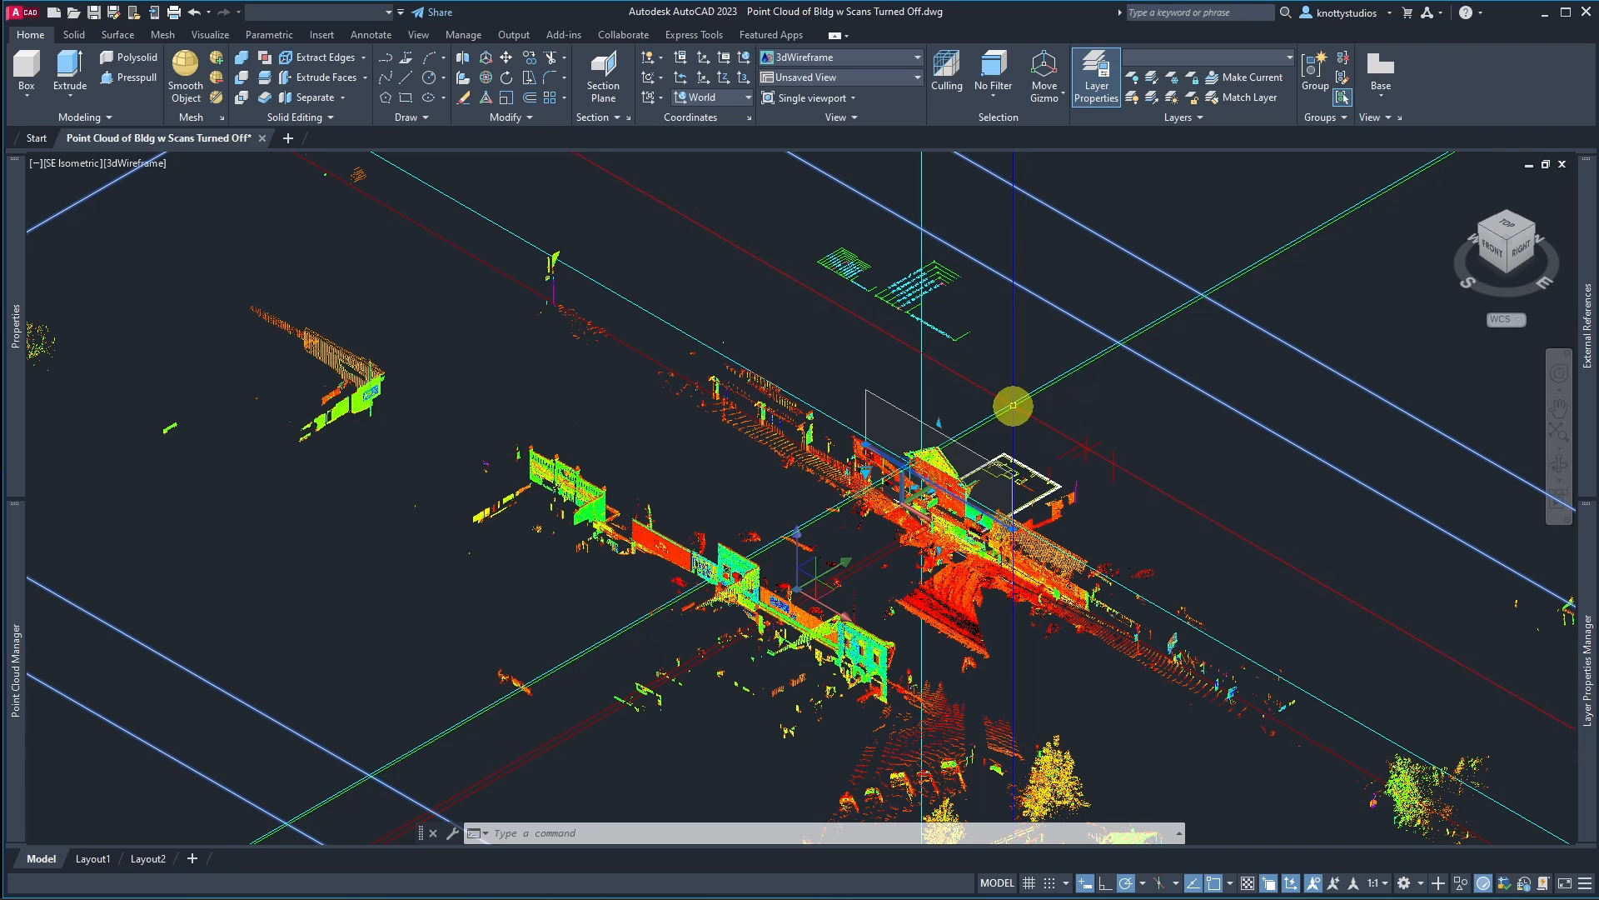
key(Escape)
click(903, 405)
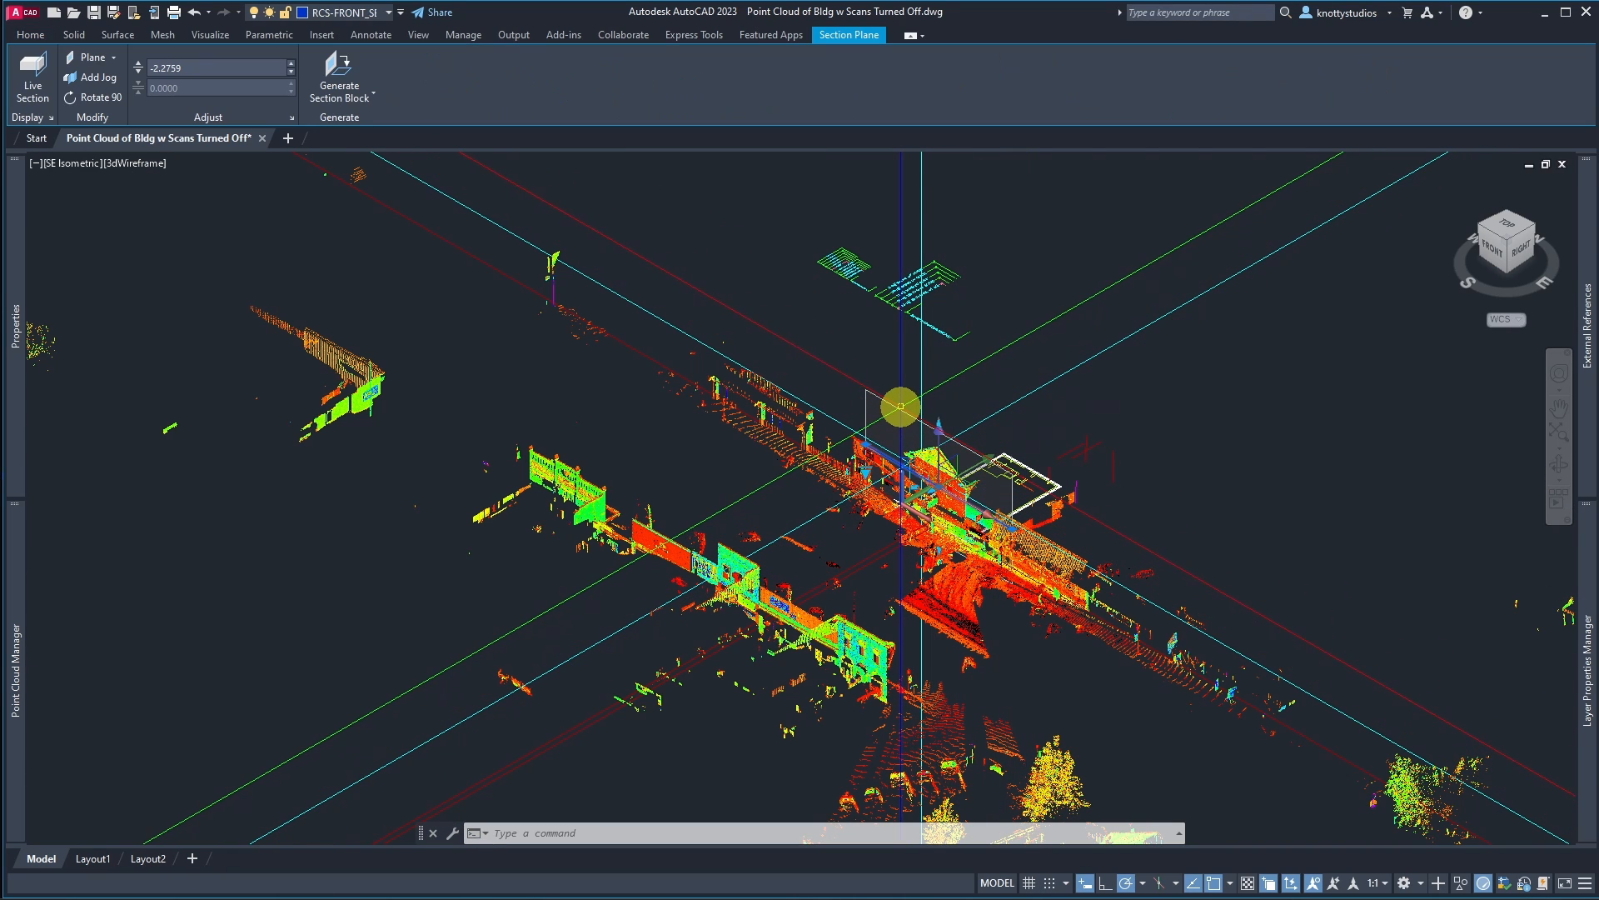
click(34, 84)
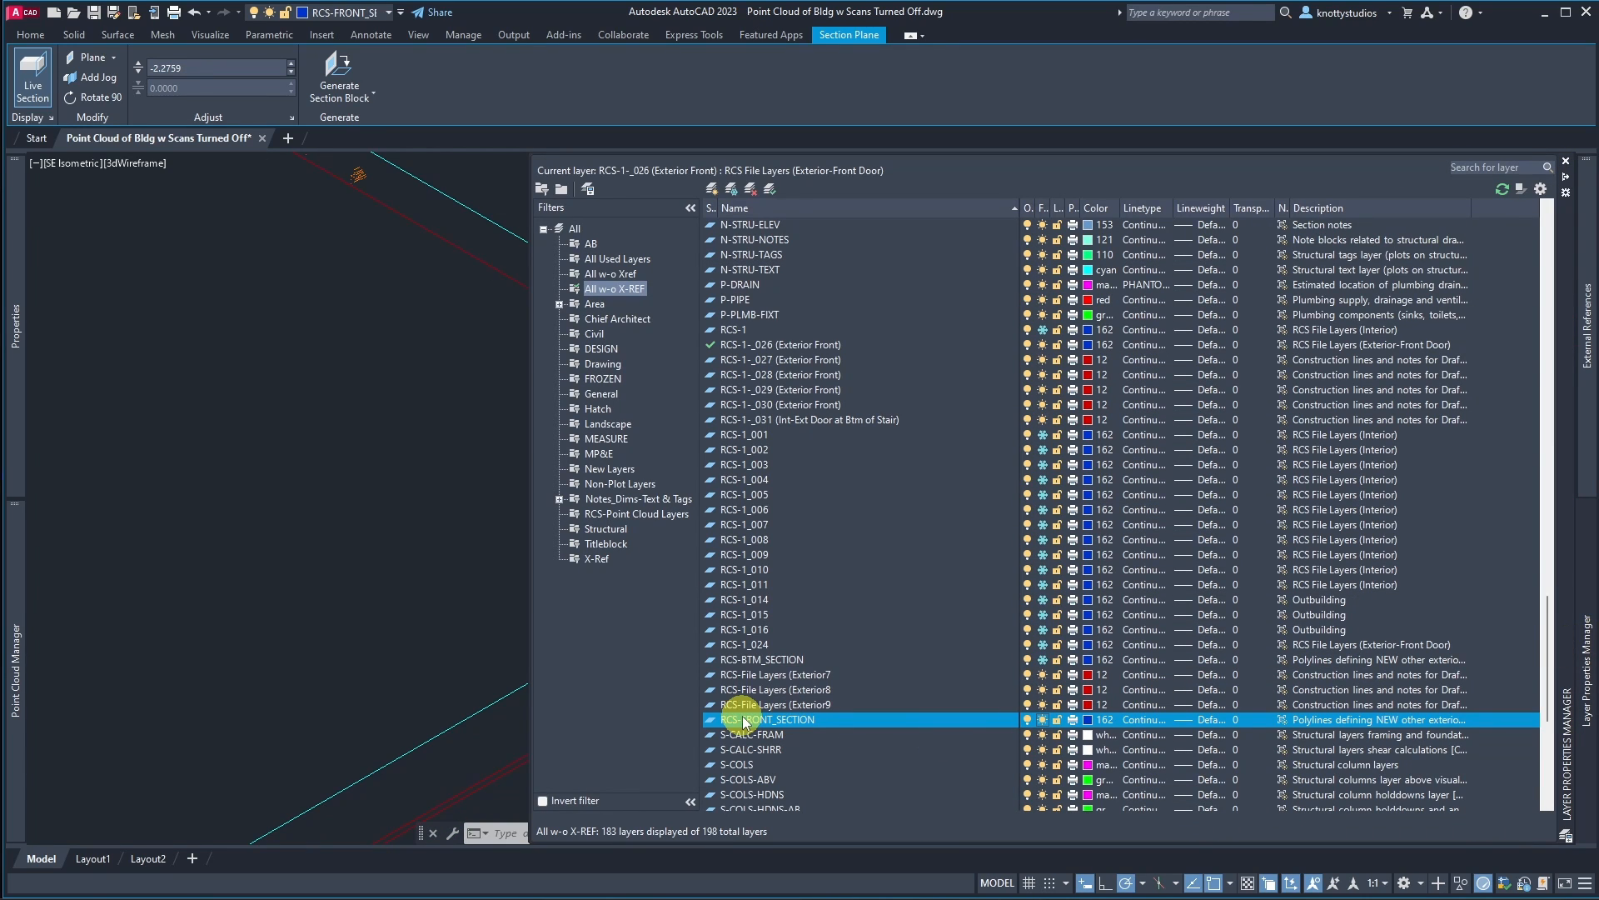
Step: Thaw the RCS-BTM_SECTION layer
click(757, 660)
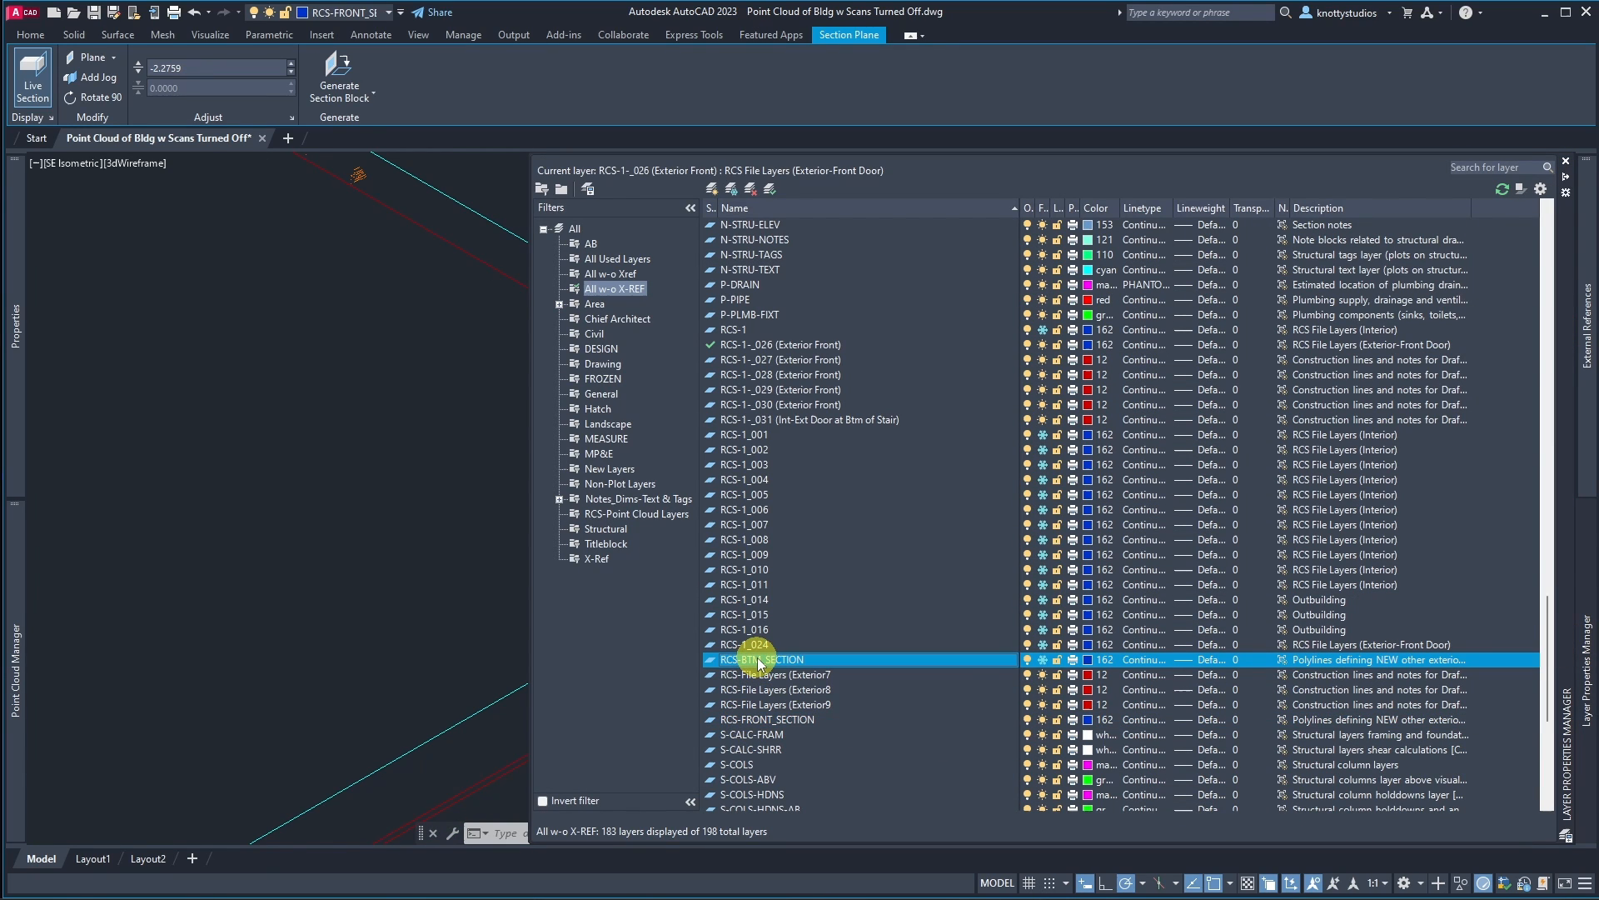
click(1043, 660)
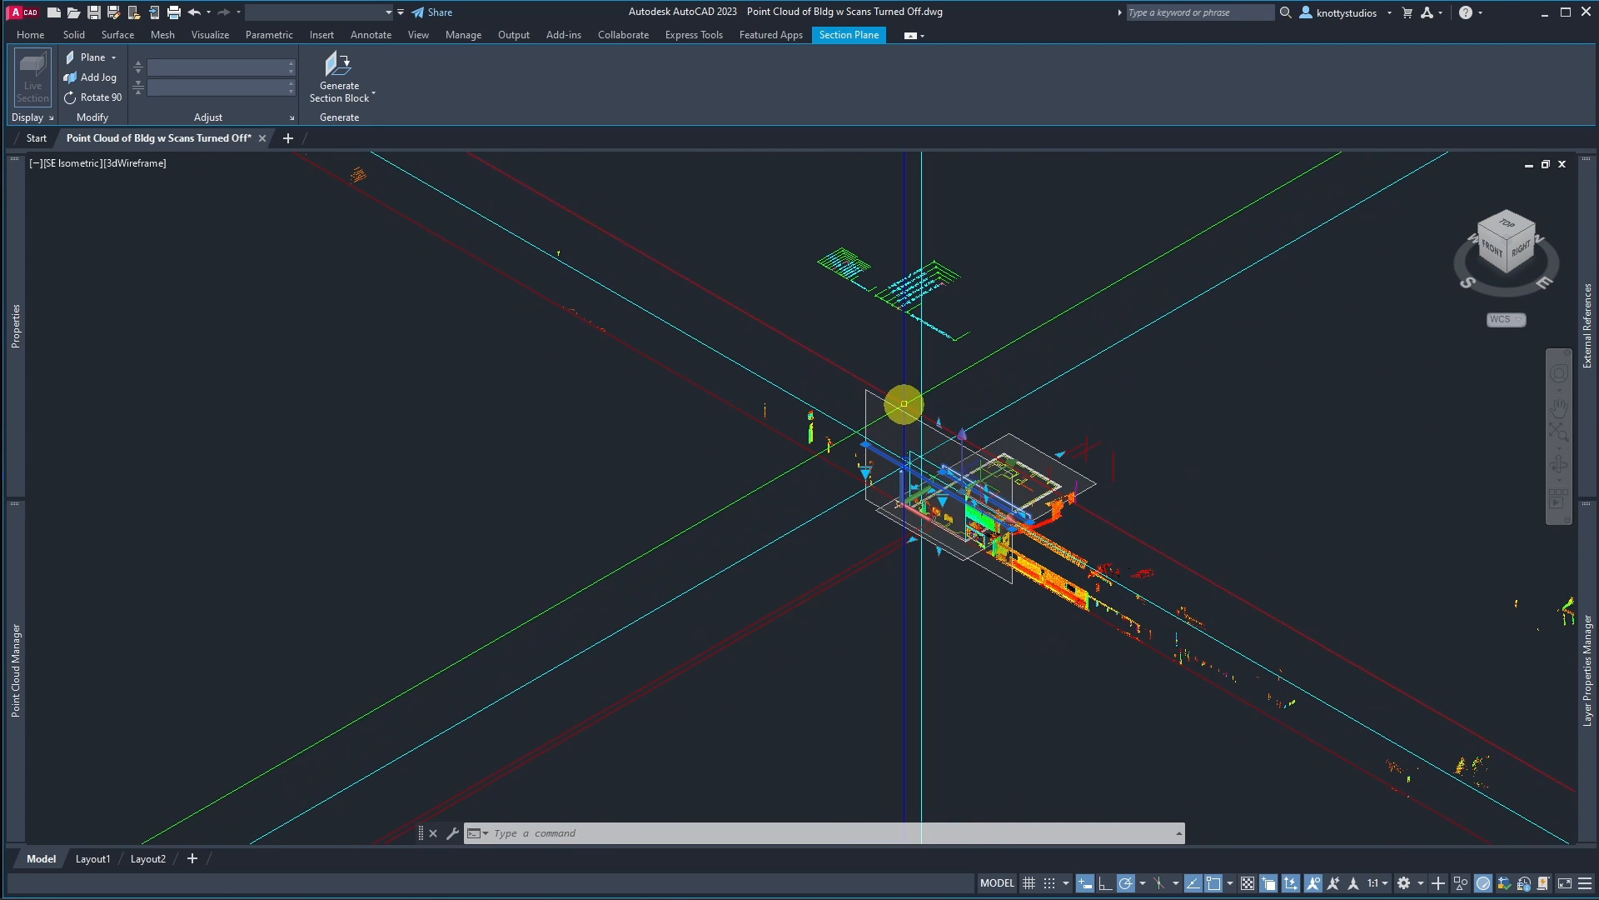
Step: Select the bottom section plane and turn on Live Section for it
click(894, 405)
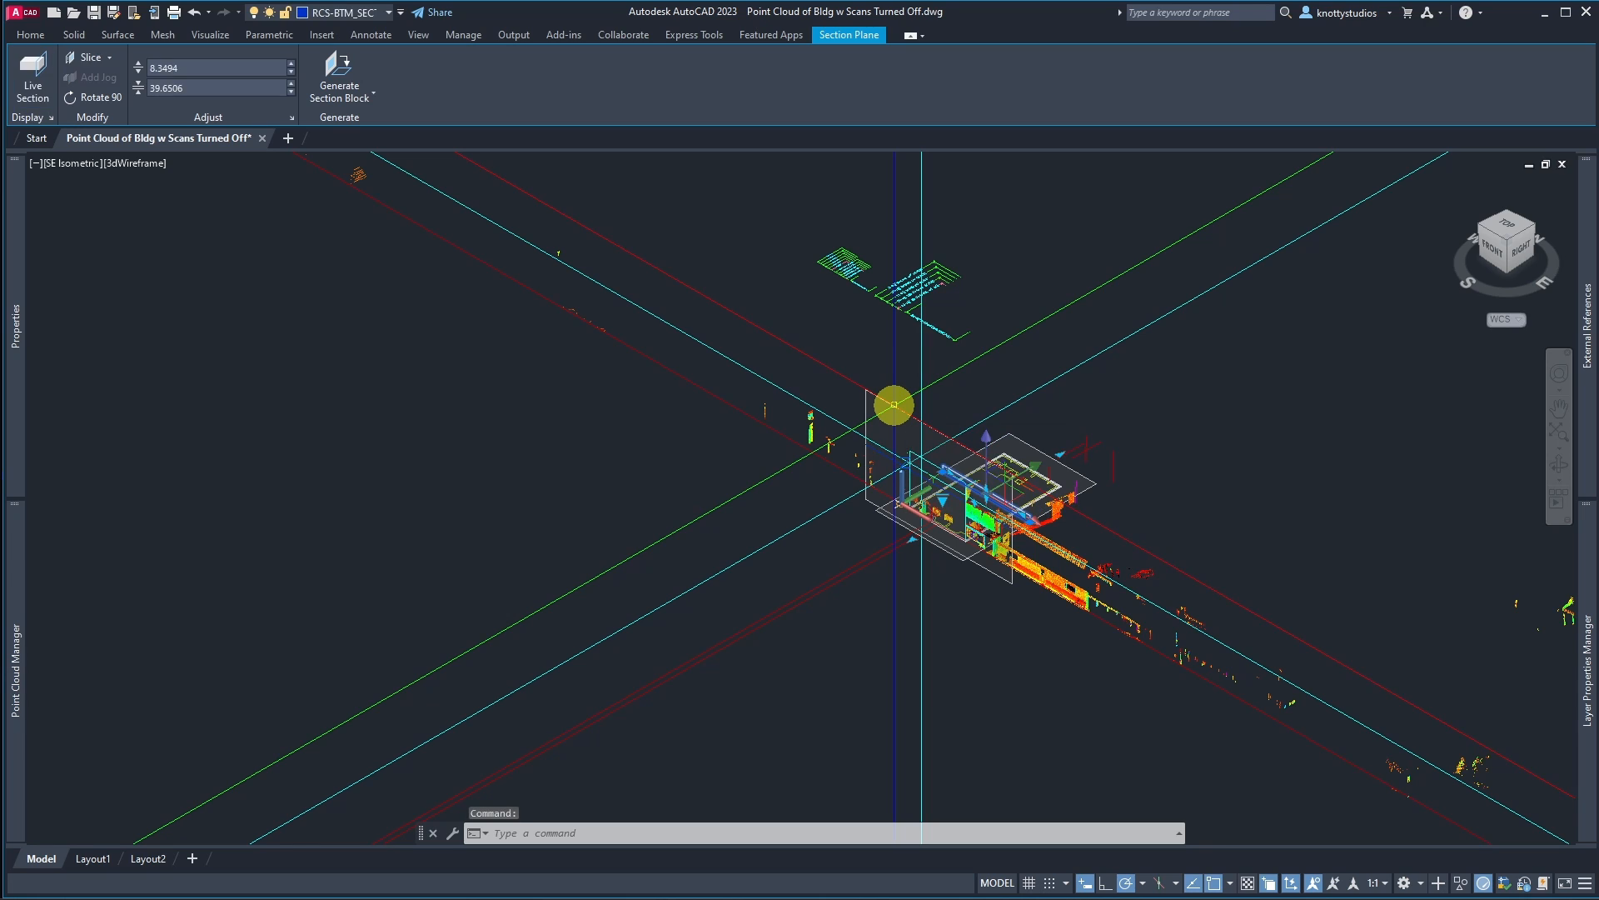
click(34, 93)
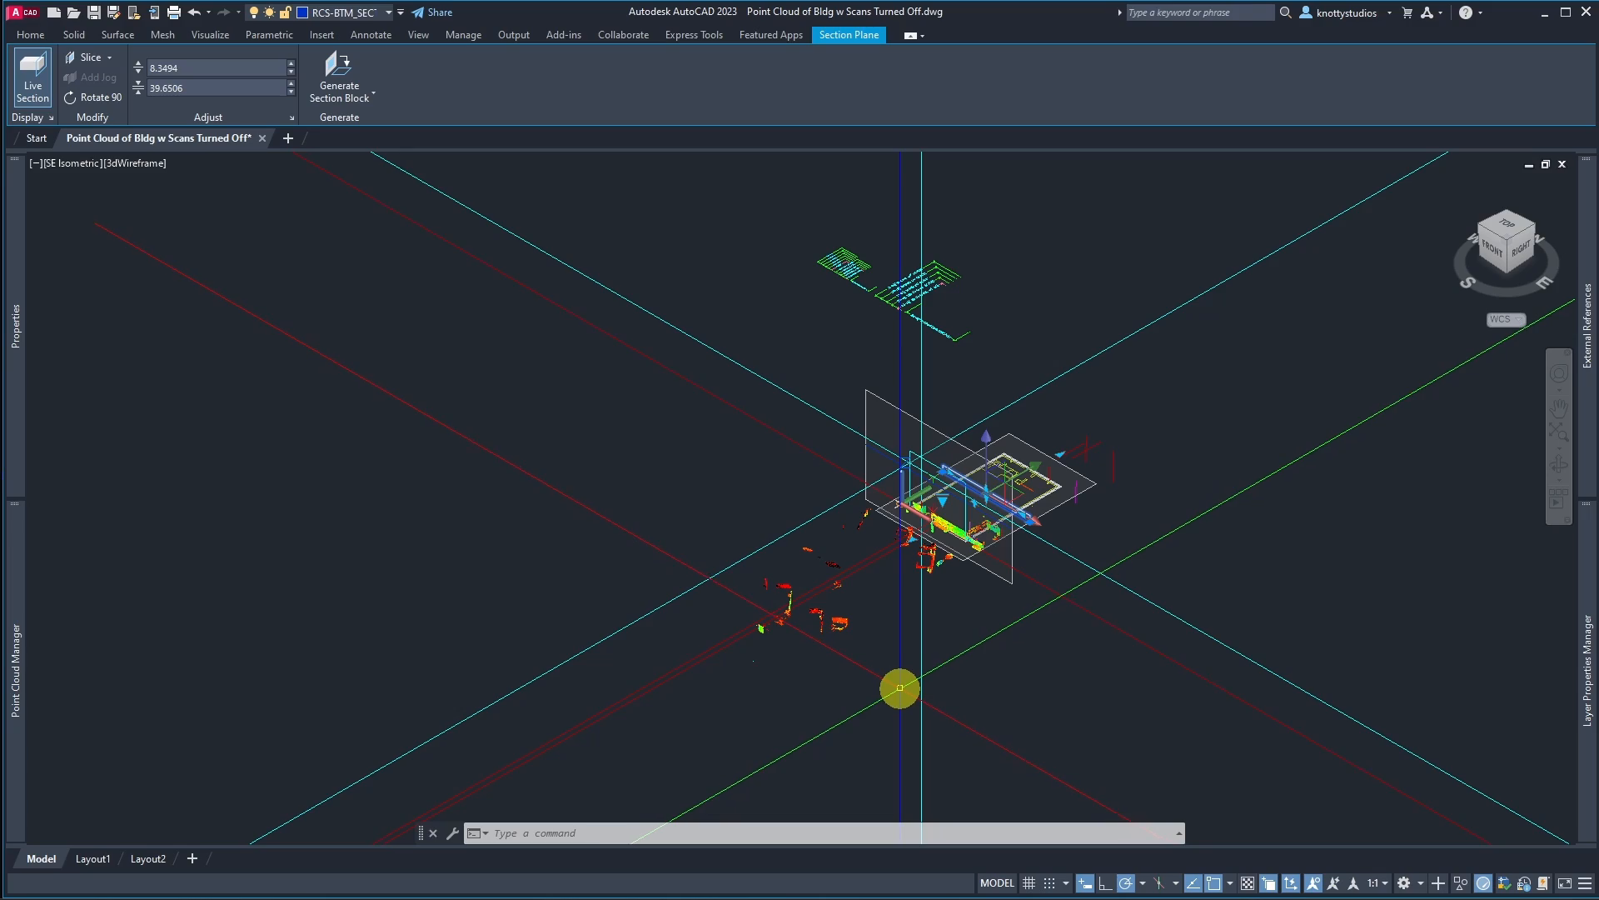
scroll(1030, 475, up, 5)
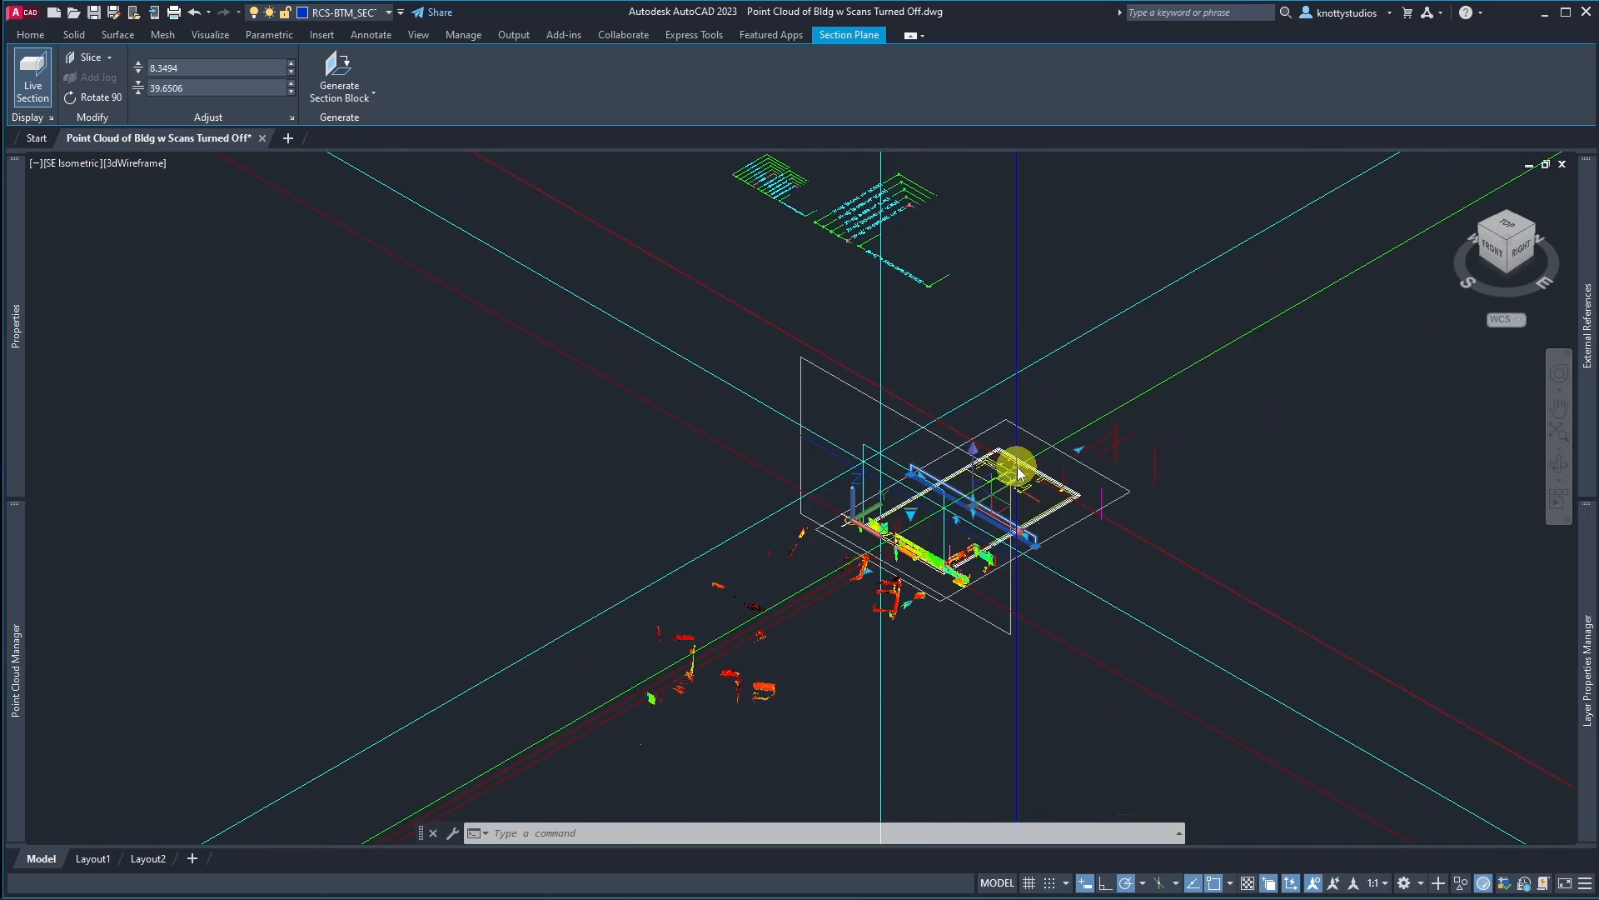
scroll(739, 463, down, 2)
scroll(836, 603, up, 3)
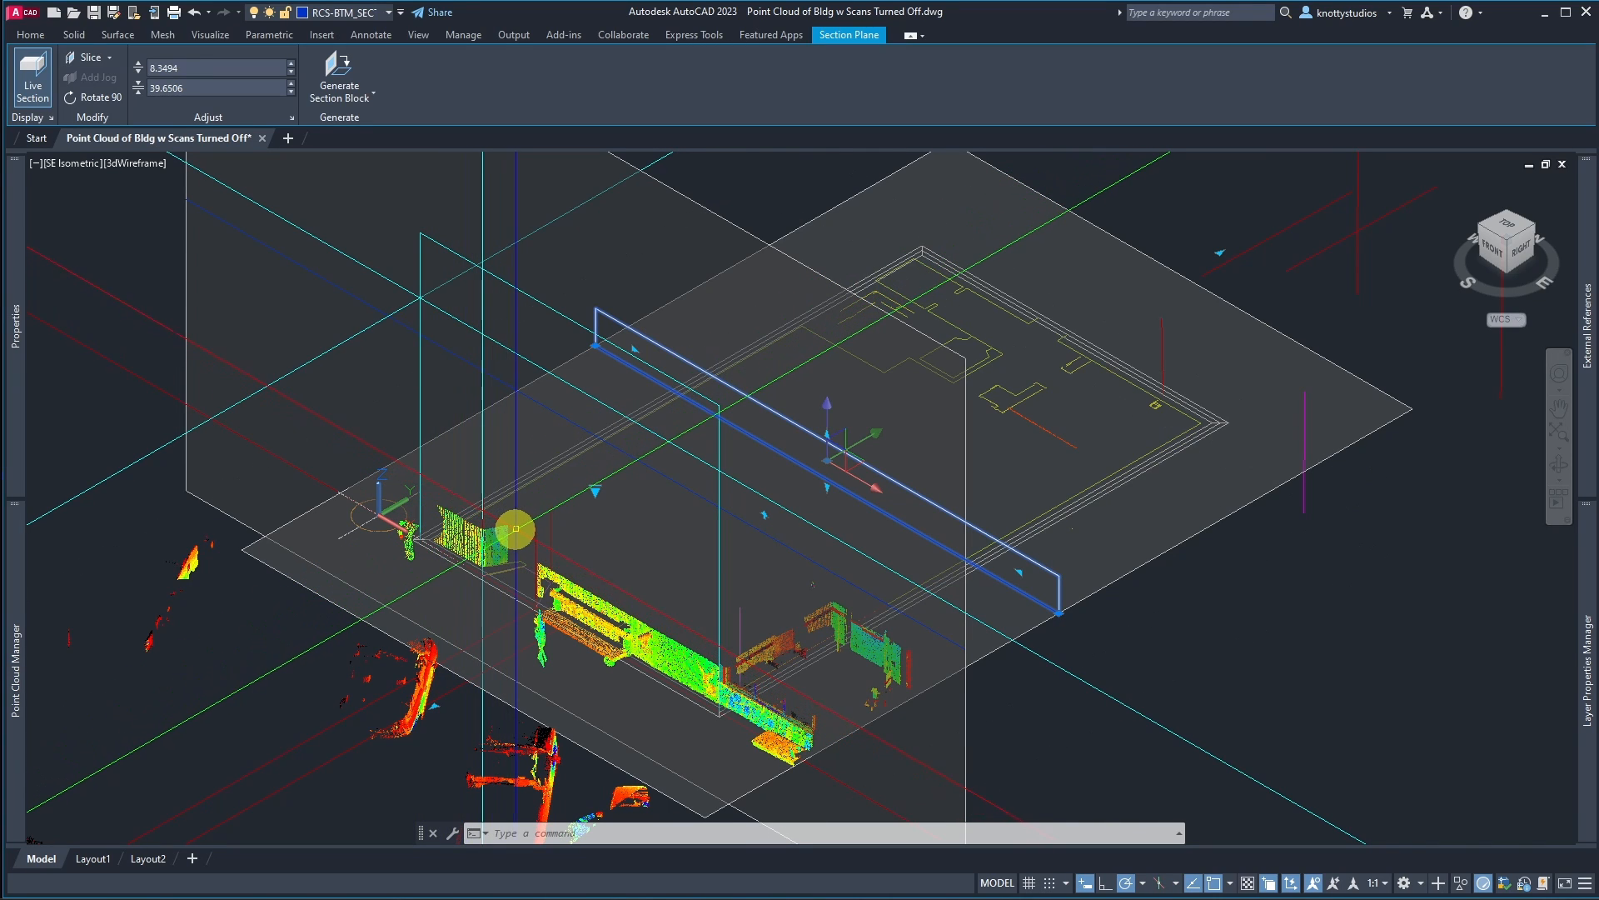
Step: Move the selected bottom section plane onto the S-WALL-SHRR layer
click(395, 15)
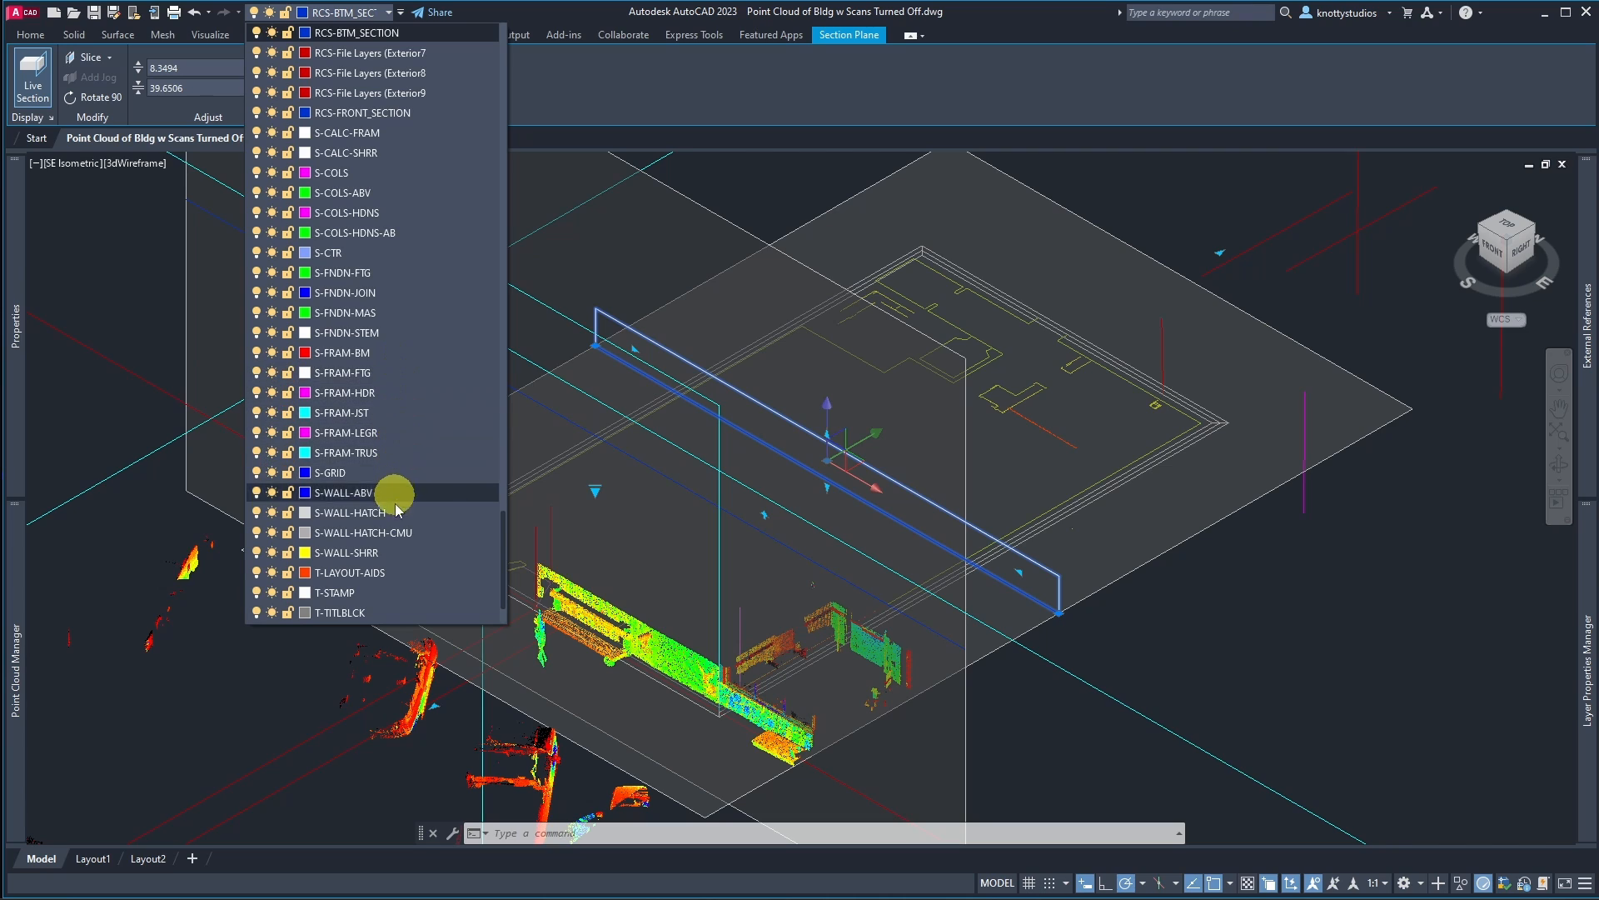
click(394, 554)
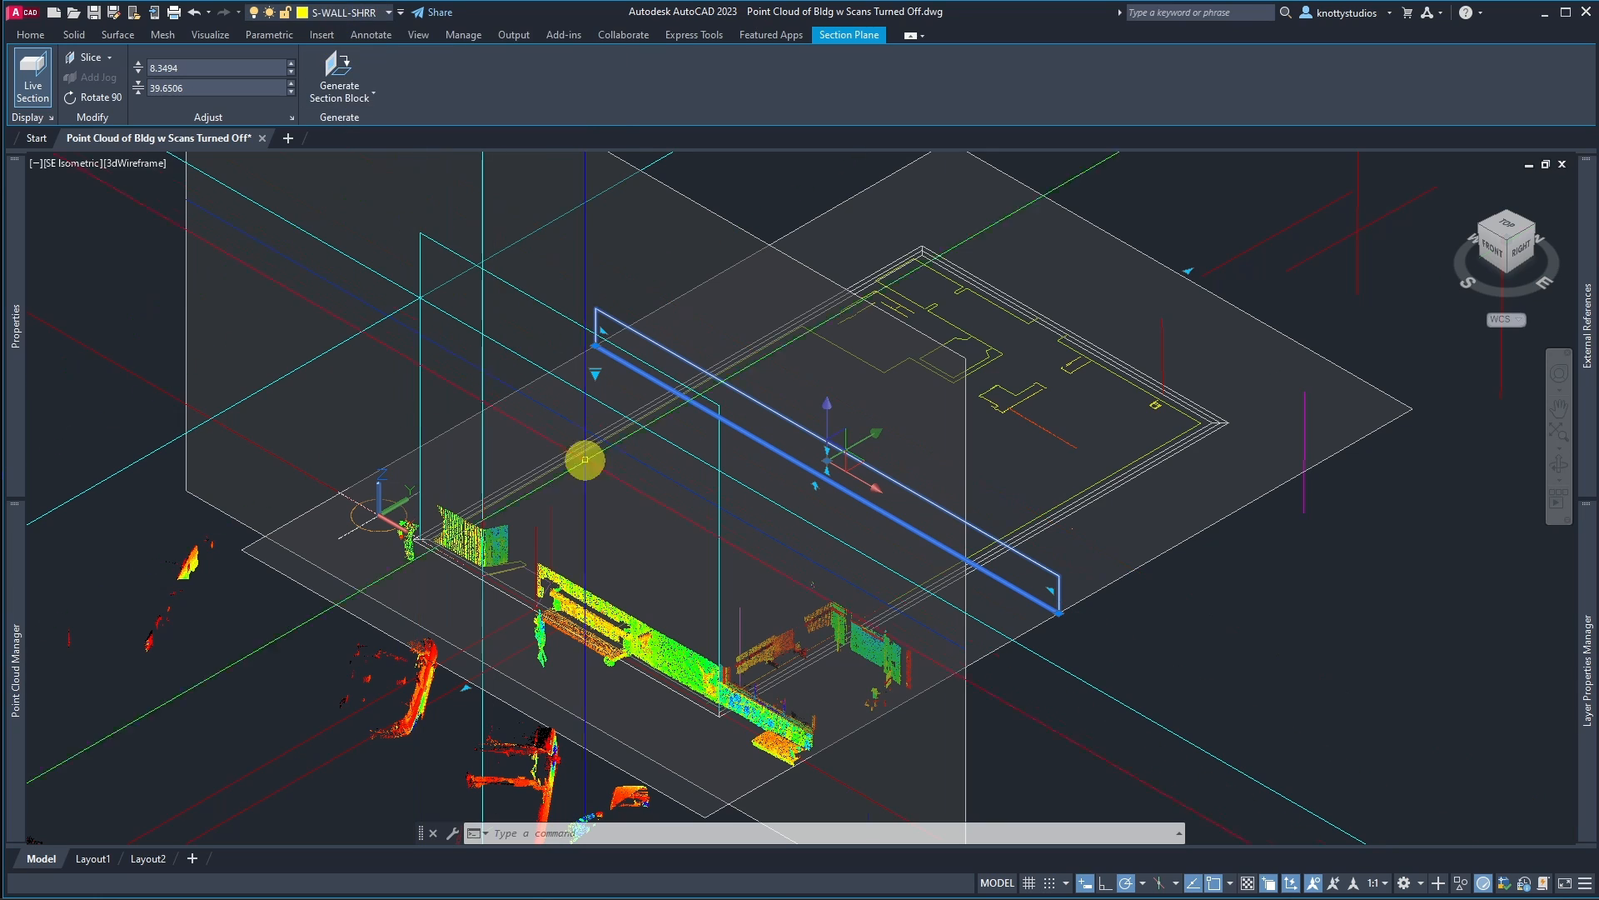
key(Escape)
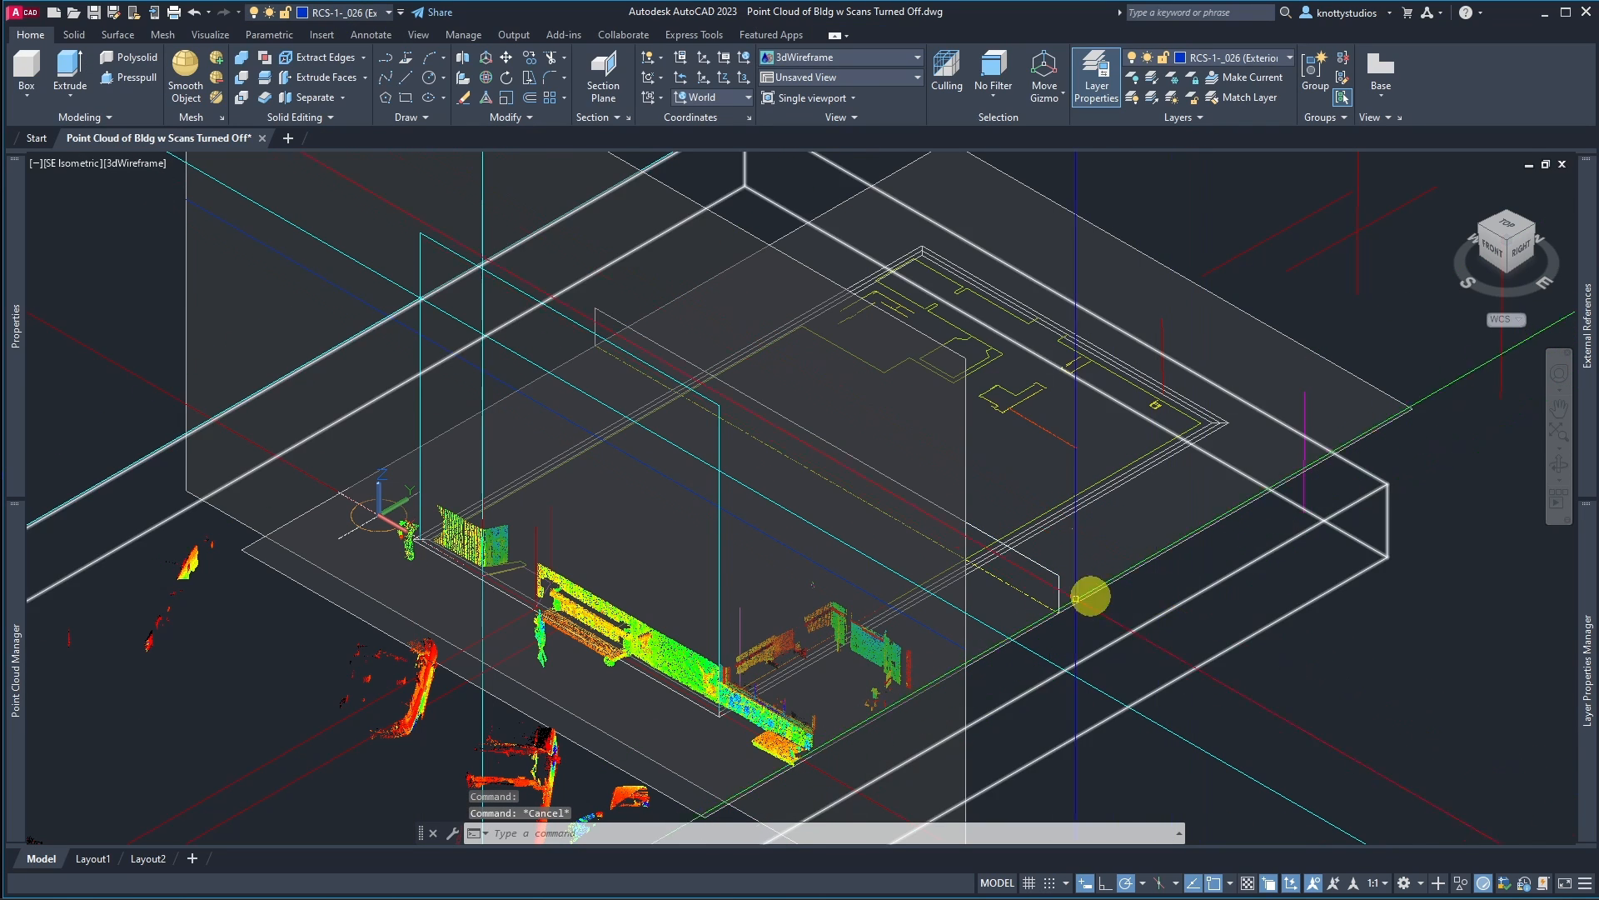
click(691, 649)
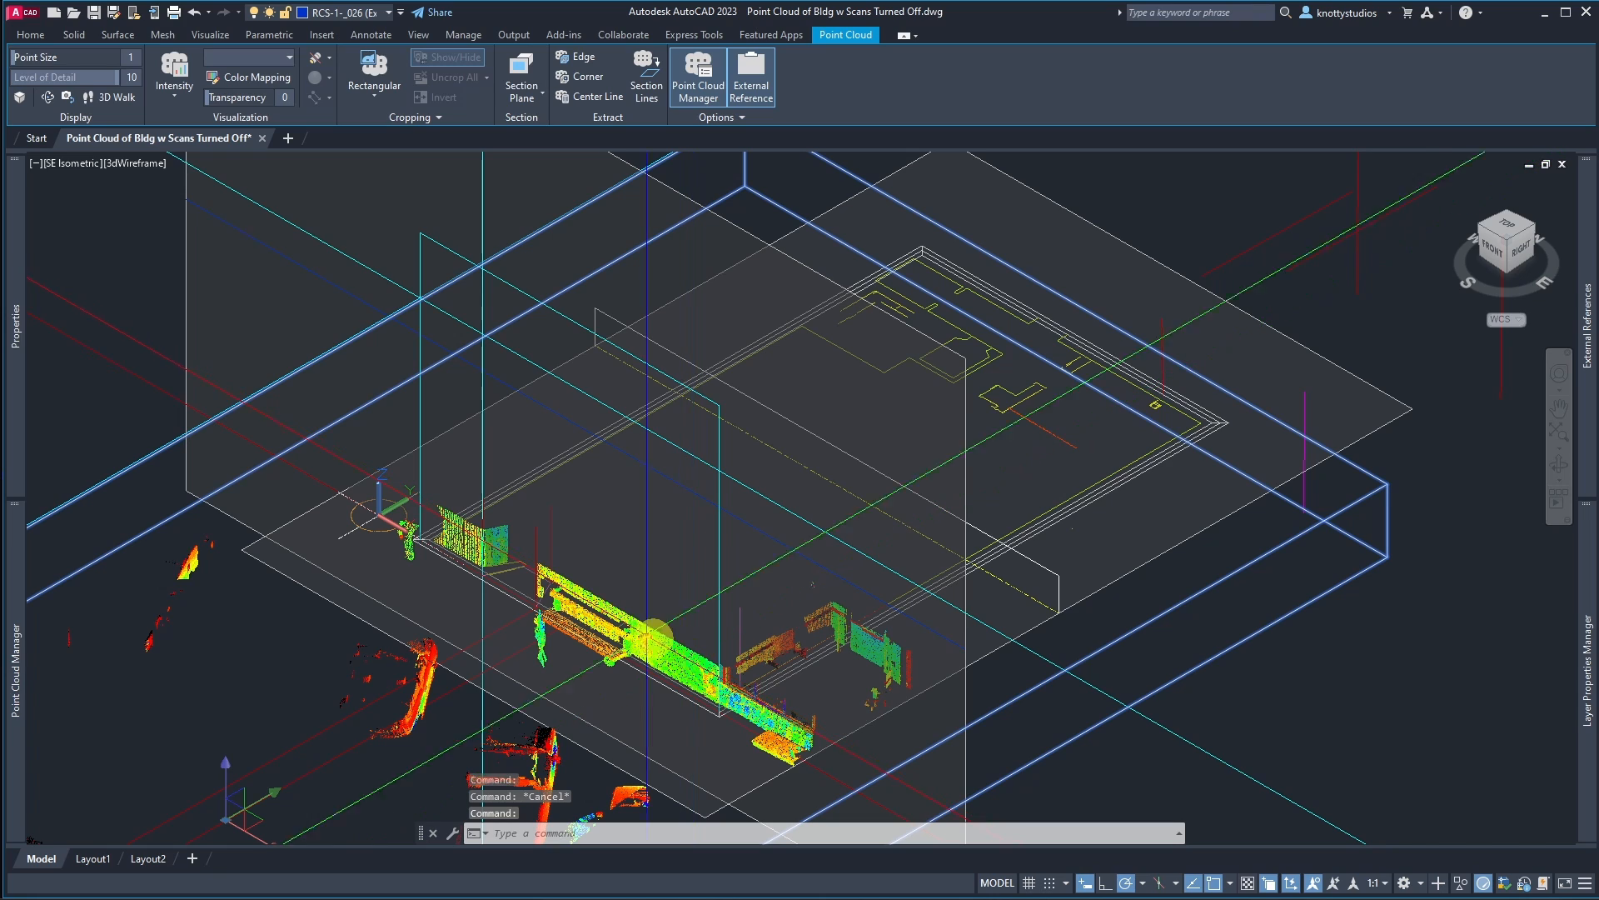
click(650, 83)
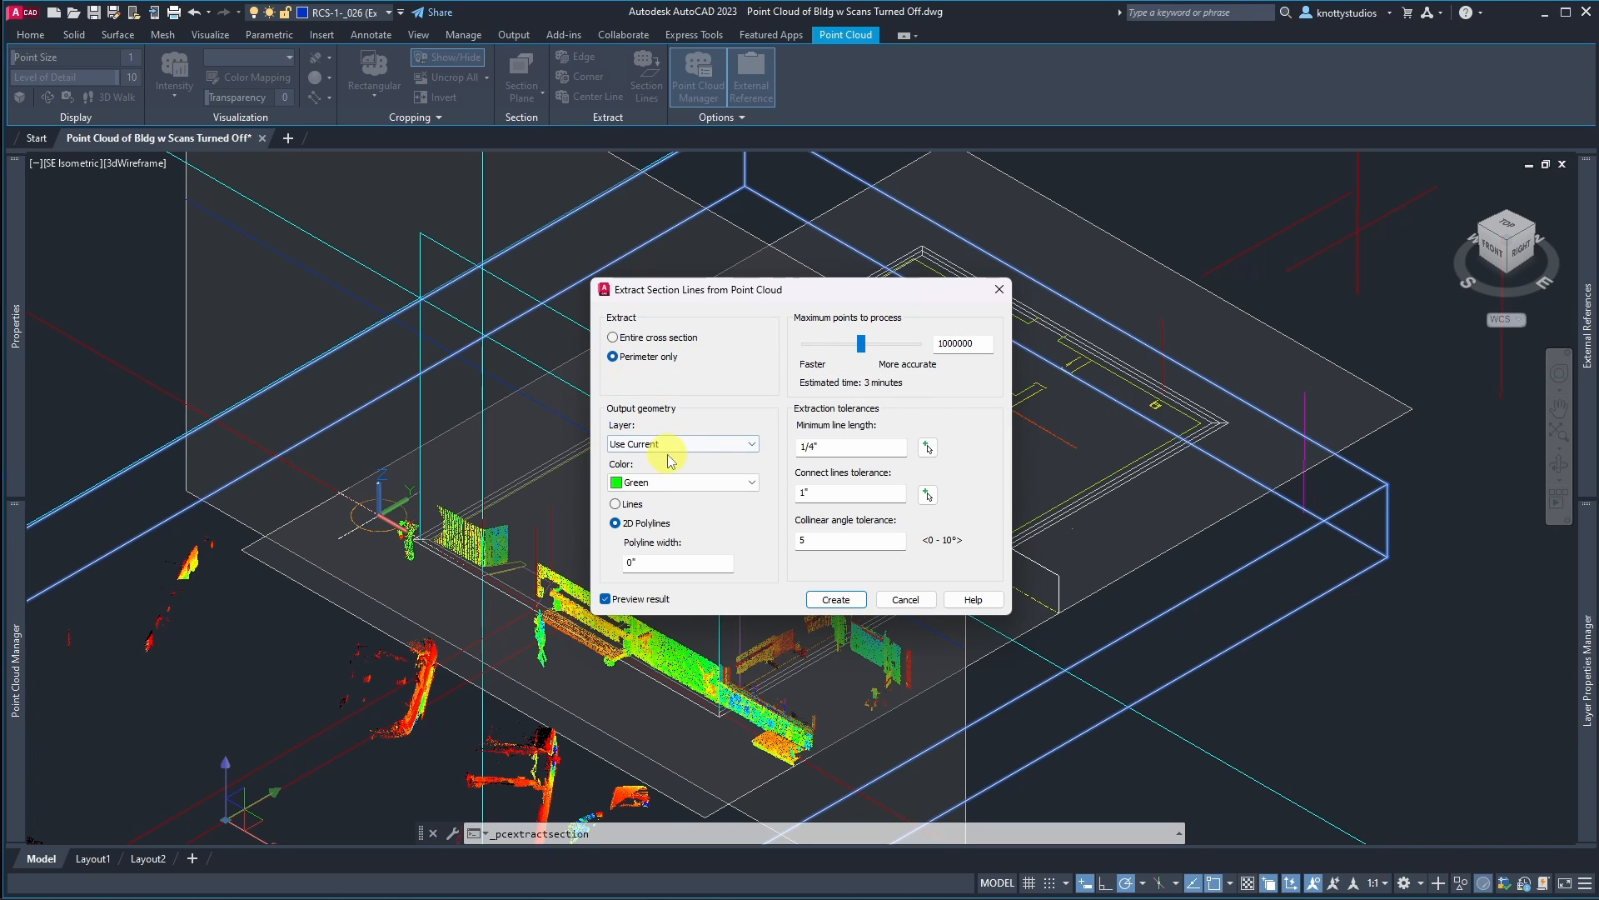
click(752, 484)
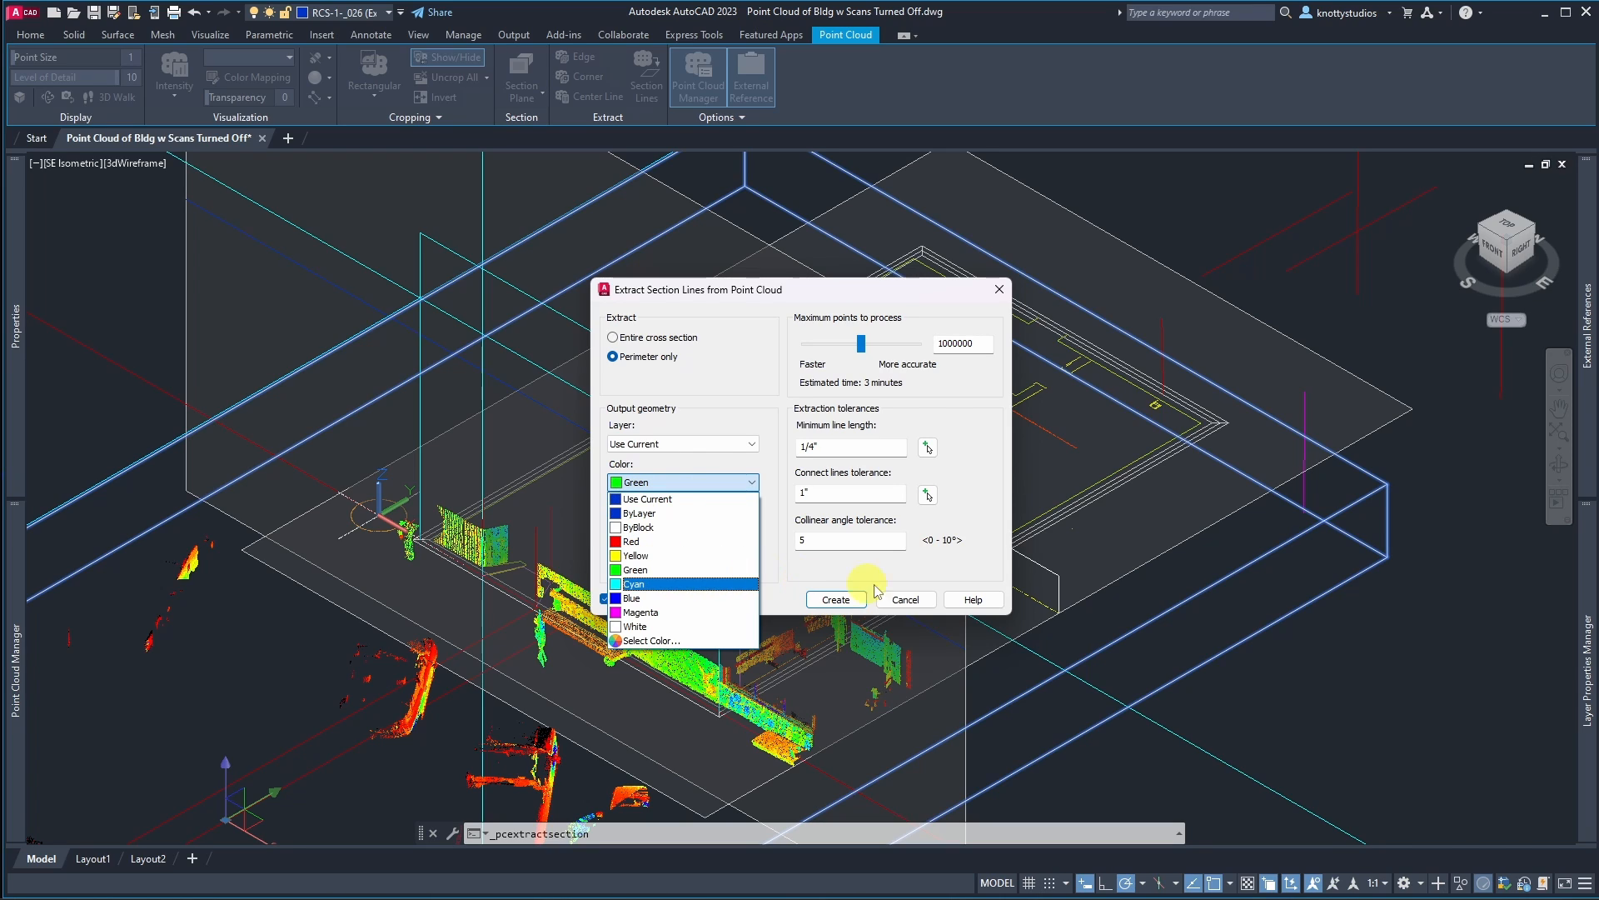
click(909, 600)
click(908, 600)
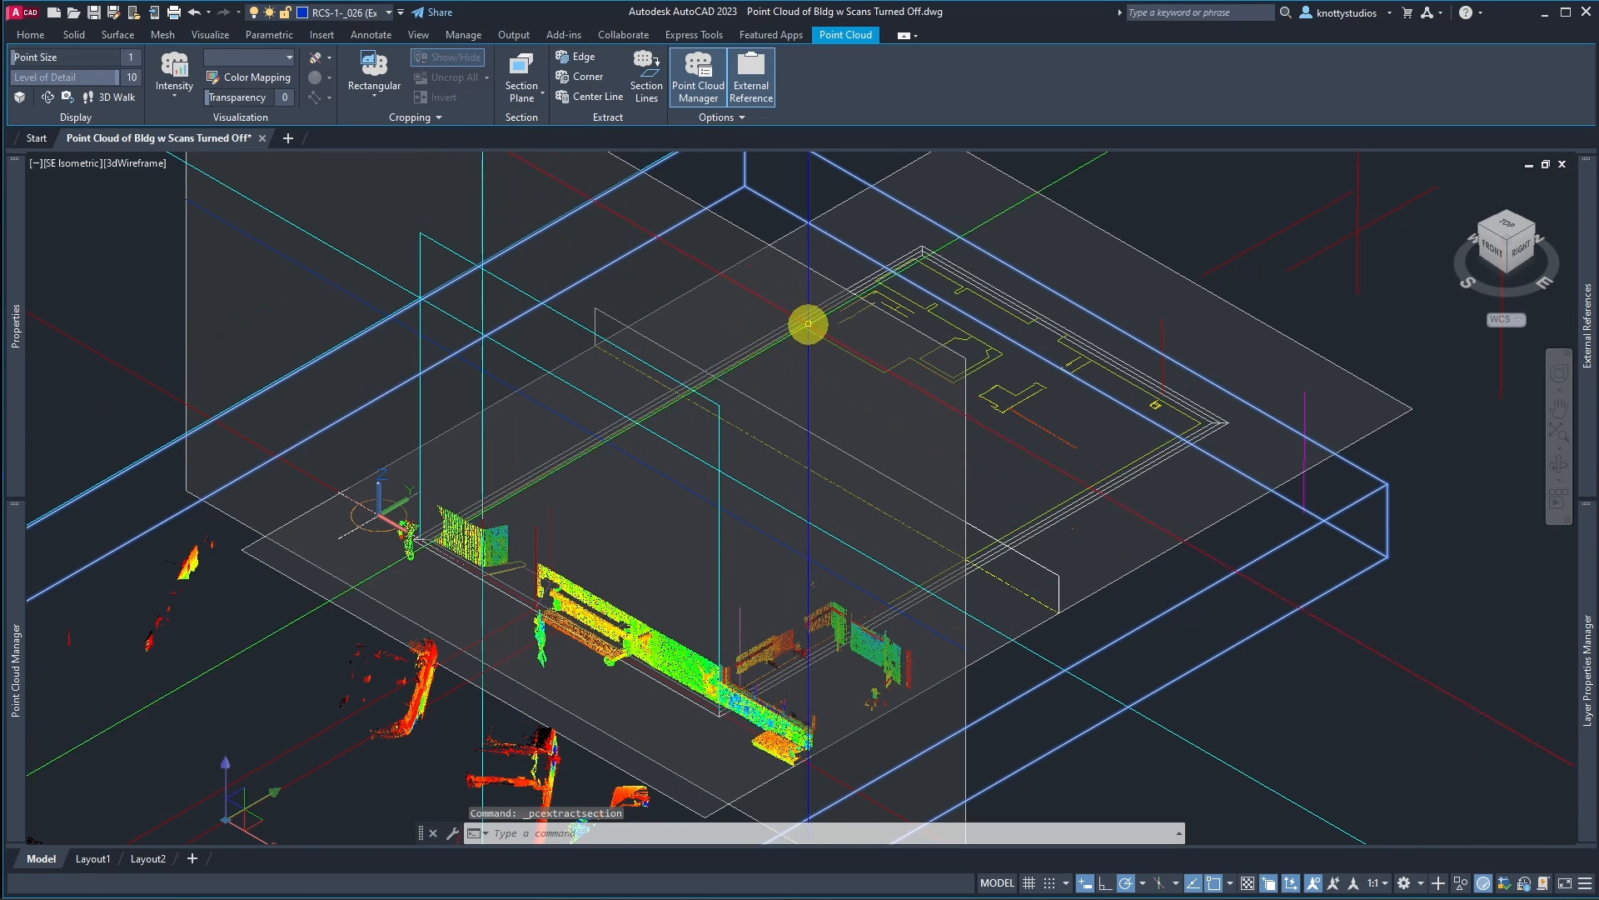
key(Escape)
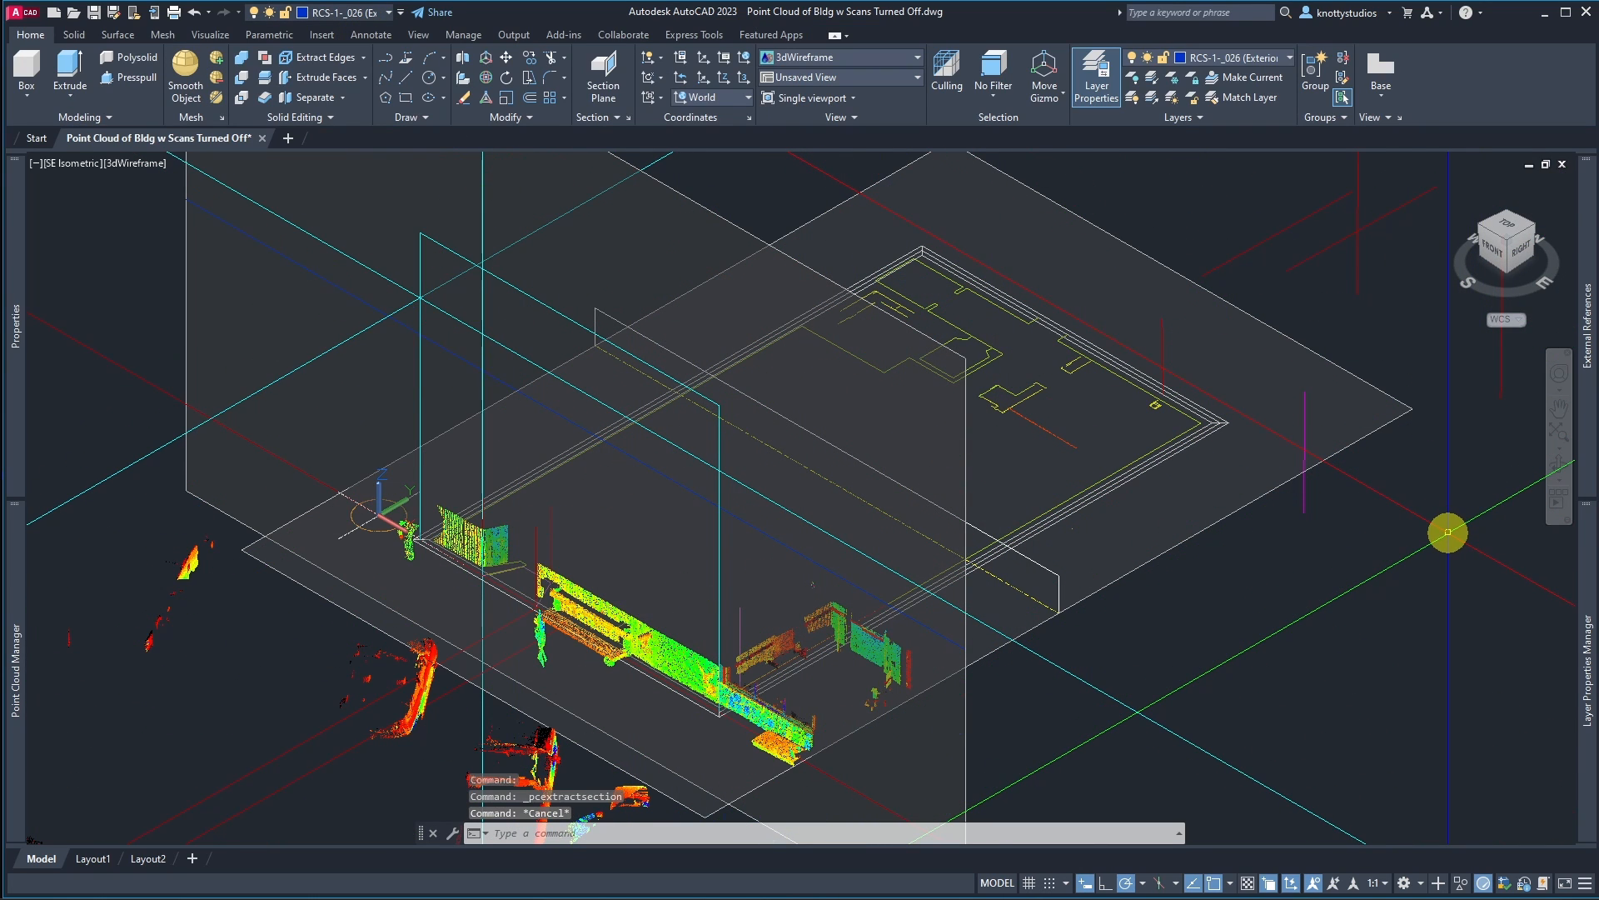
Step: Make S-WALL-SHRR the current layer
click(371, 13)
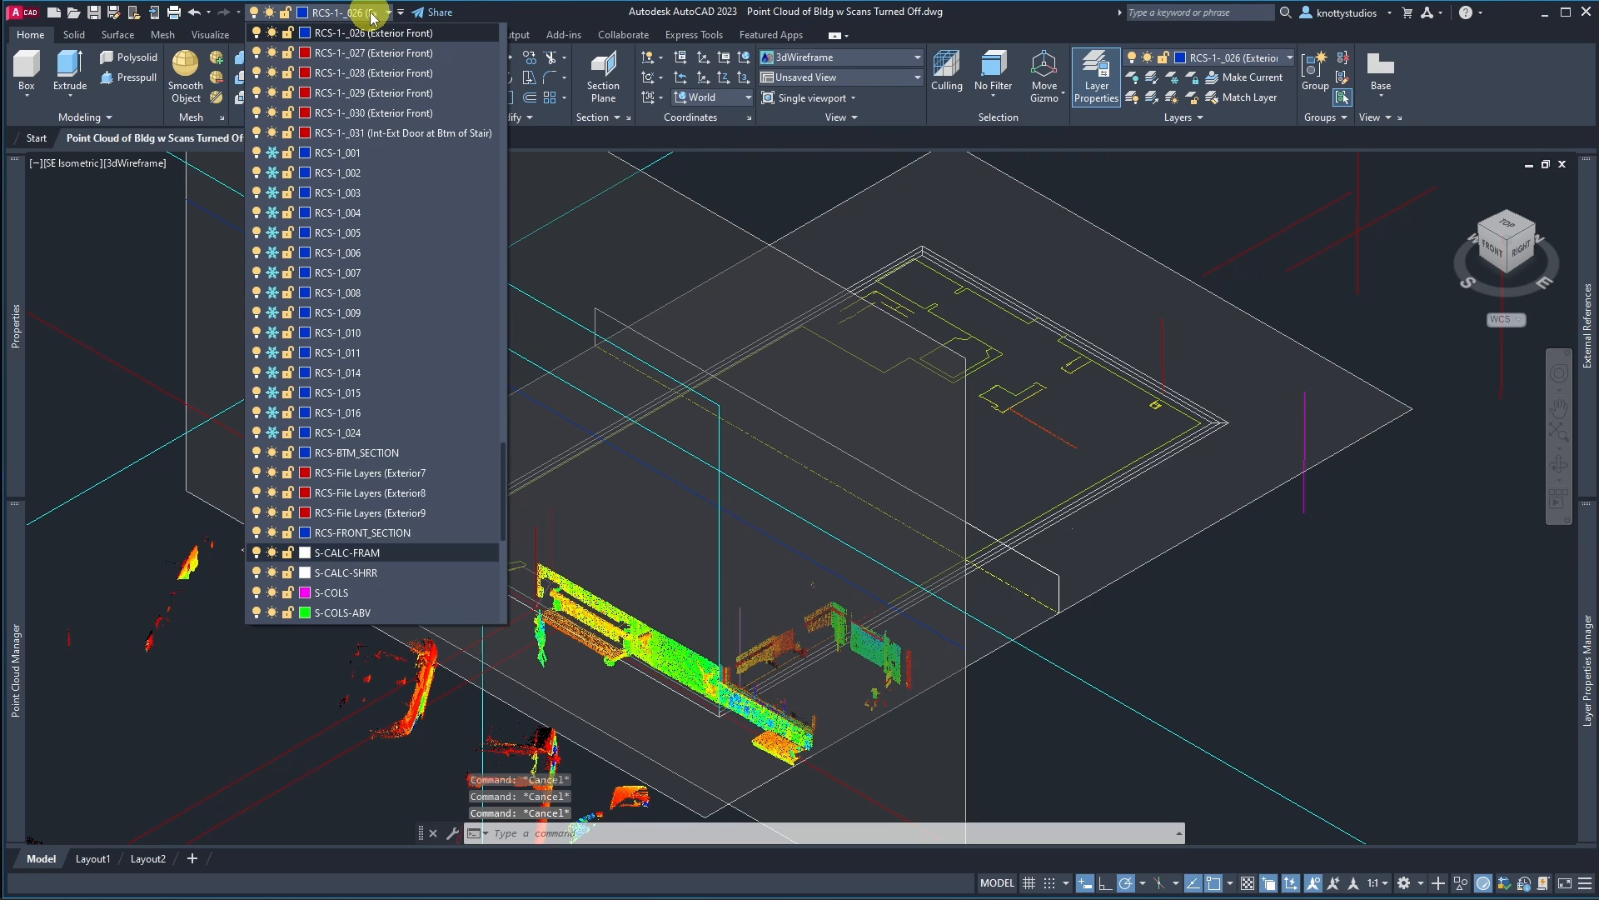
scroll(324, 564, down, 5)
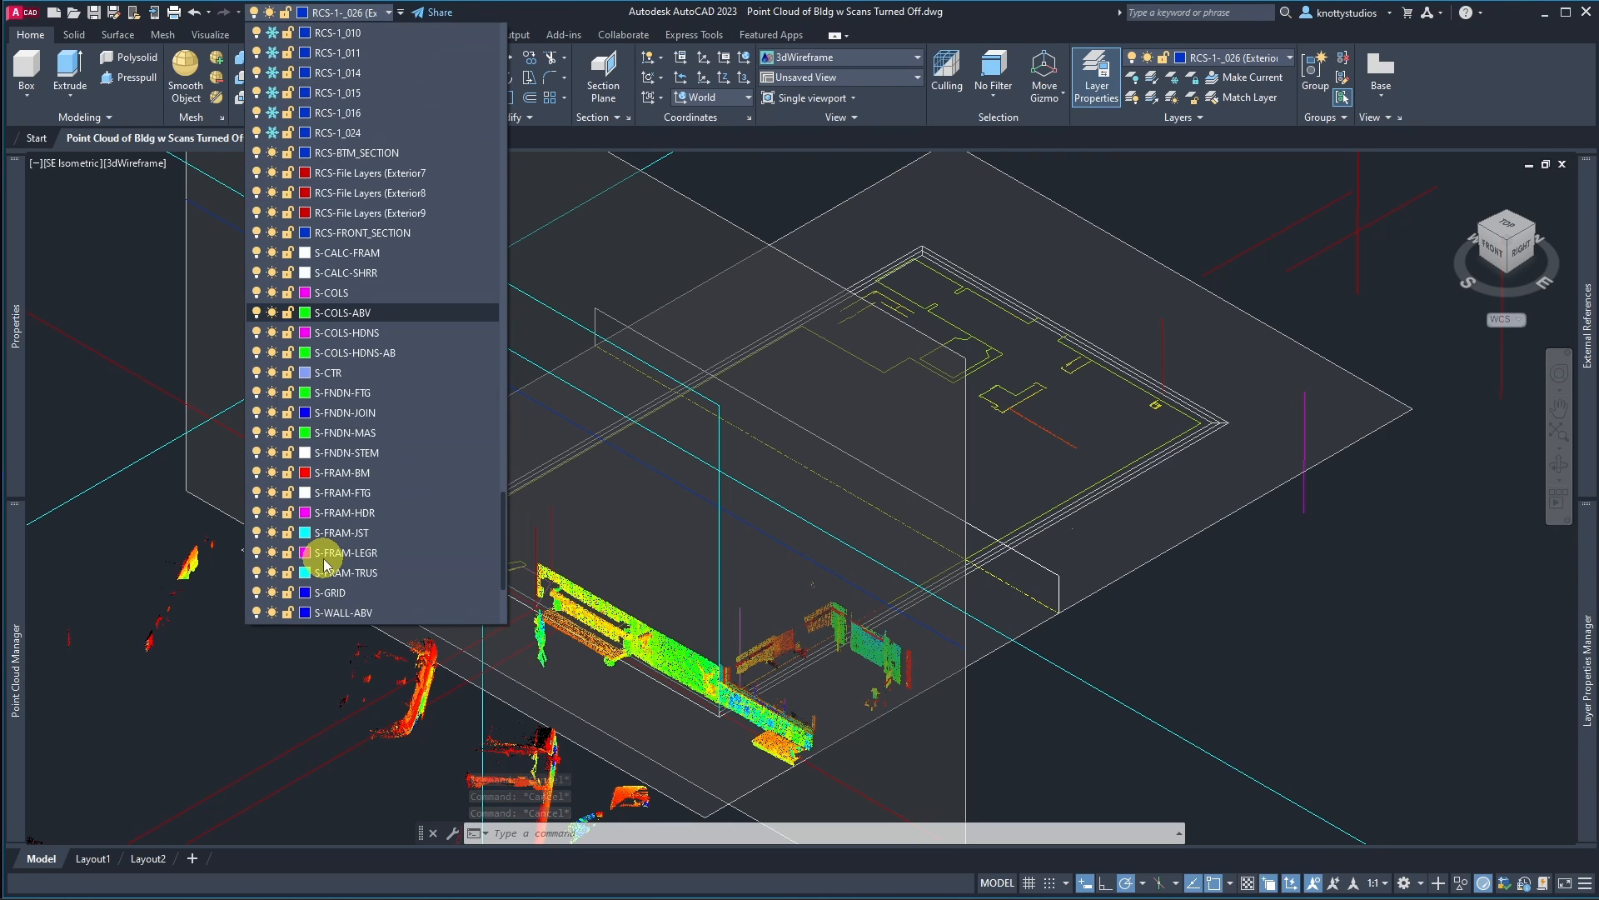
scroll(324, 554, down, 4)
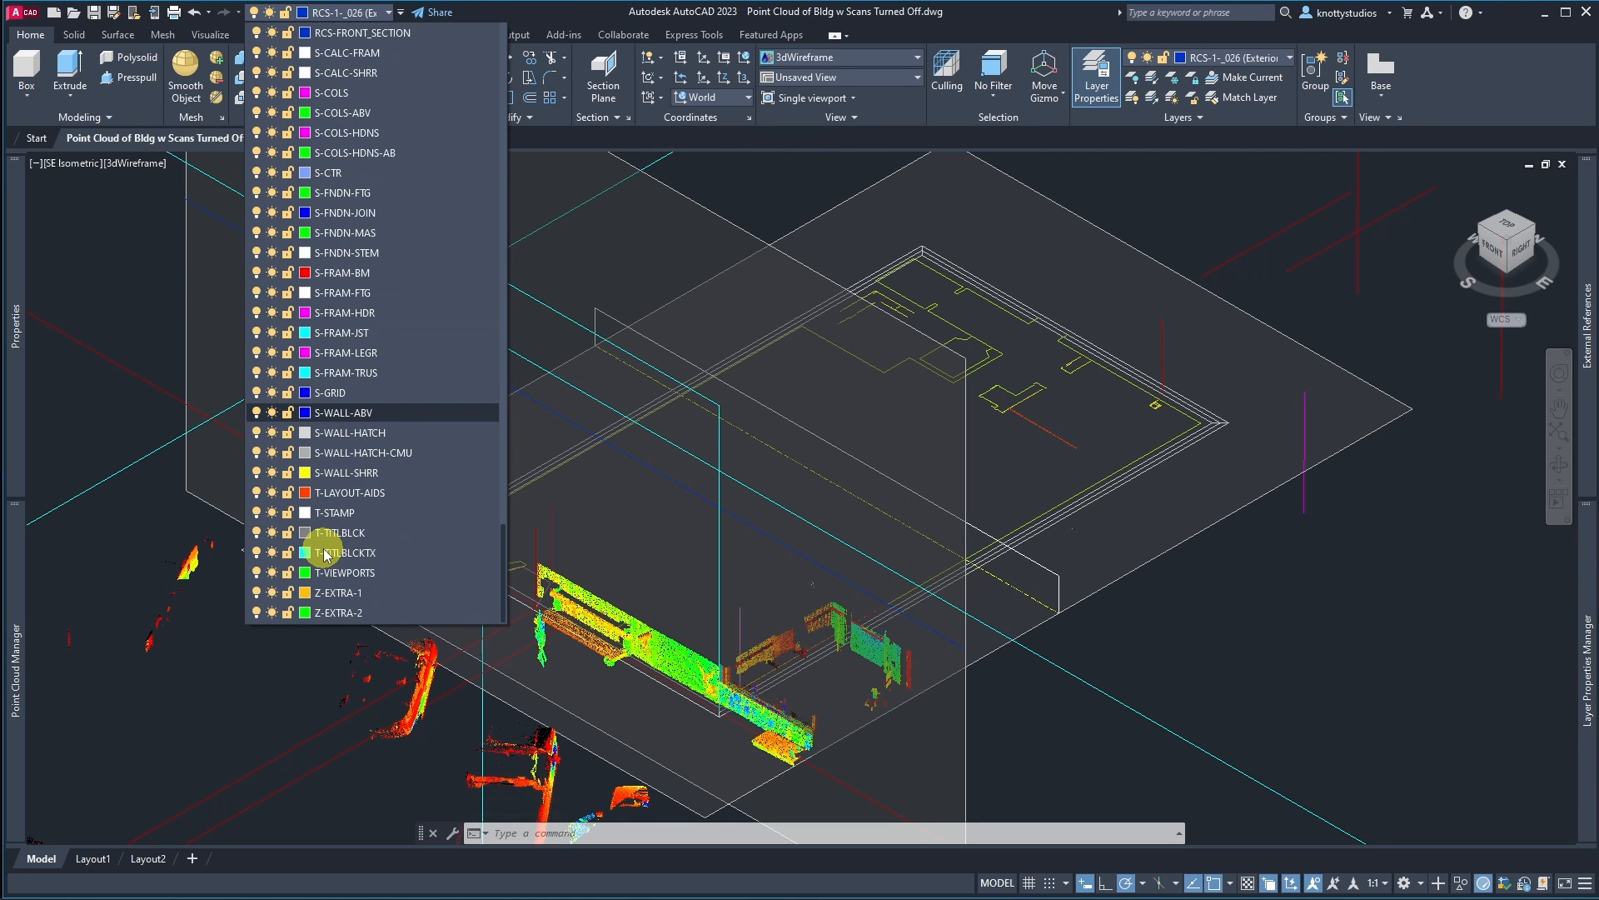
click(345, 469)
key(Escape)
key(Escape)
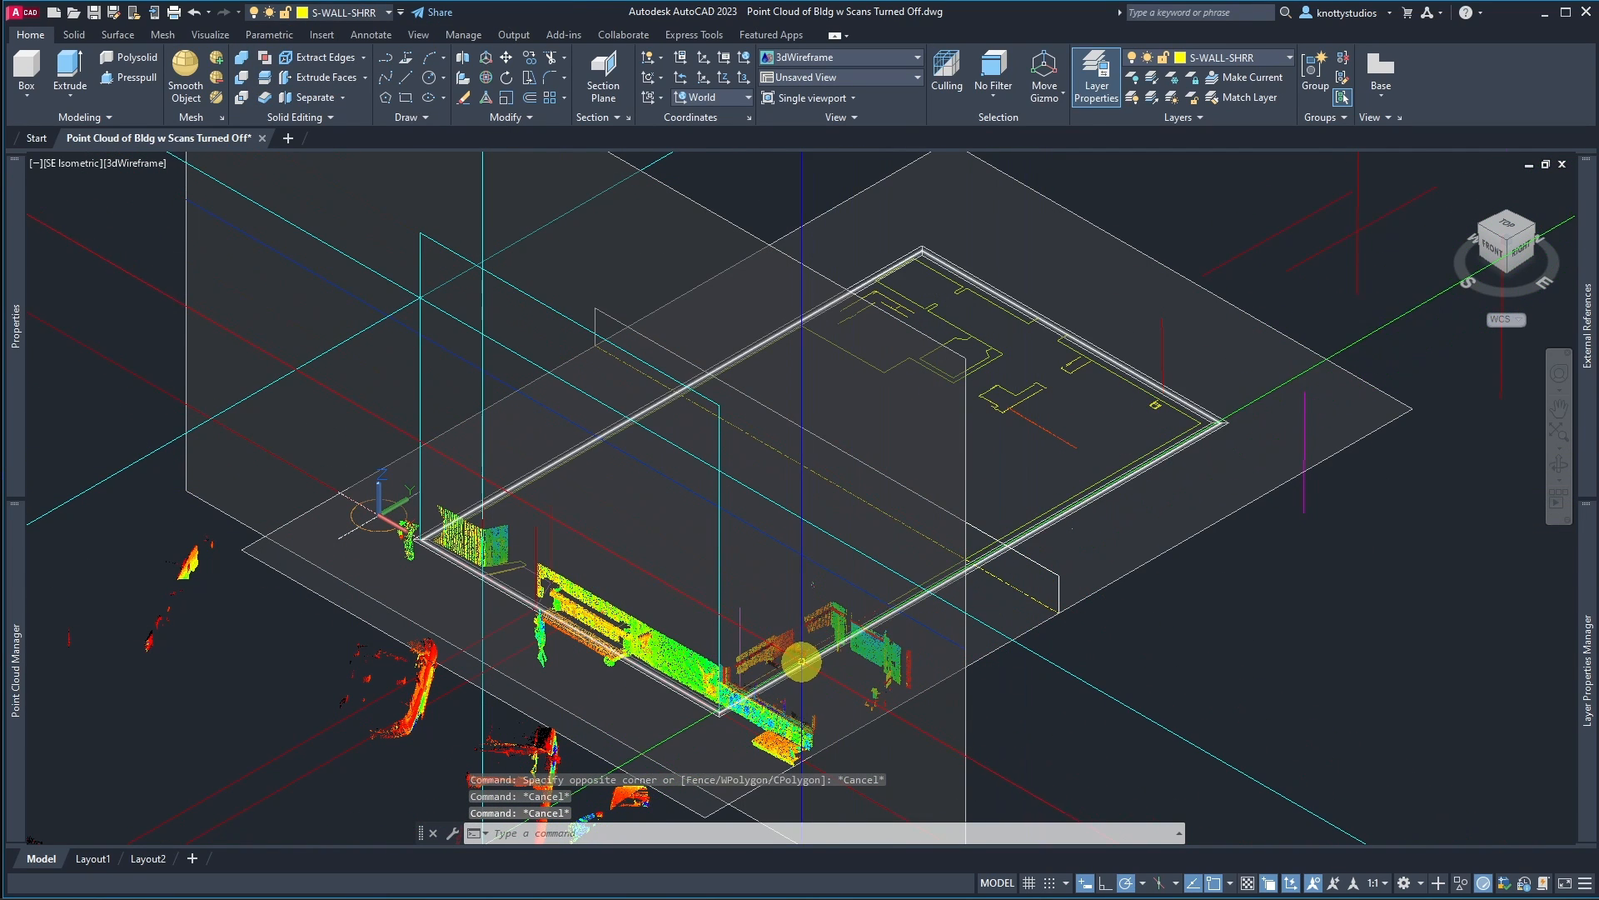
Step: Extract perimeter section lines from the point cloud as 2D polylines with the colour set to Use Current
click(678, 648)
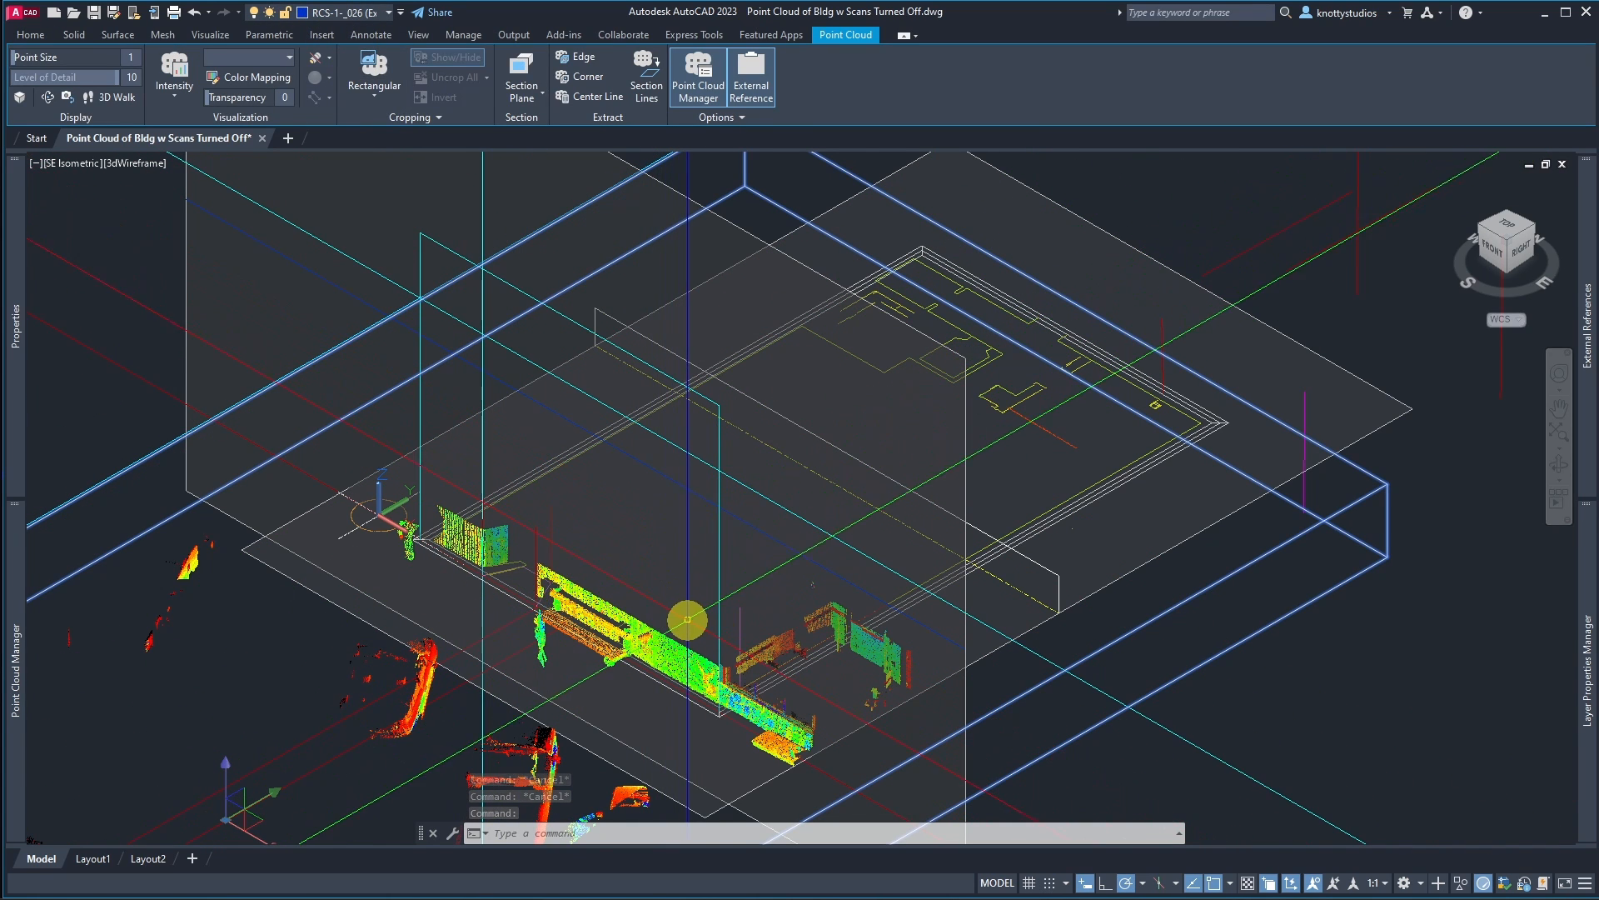
click(644, 69)
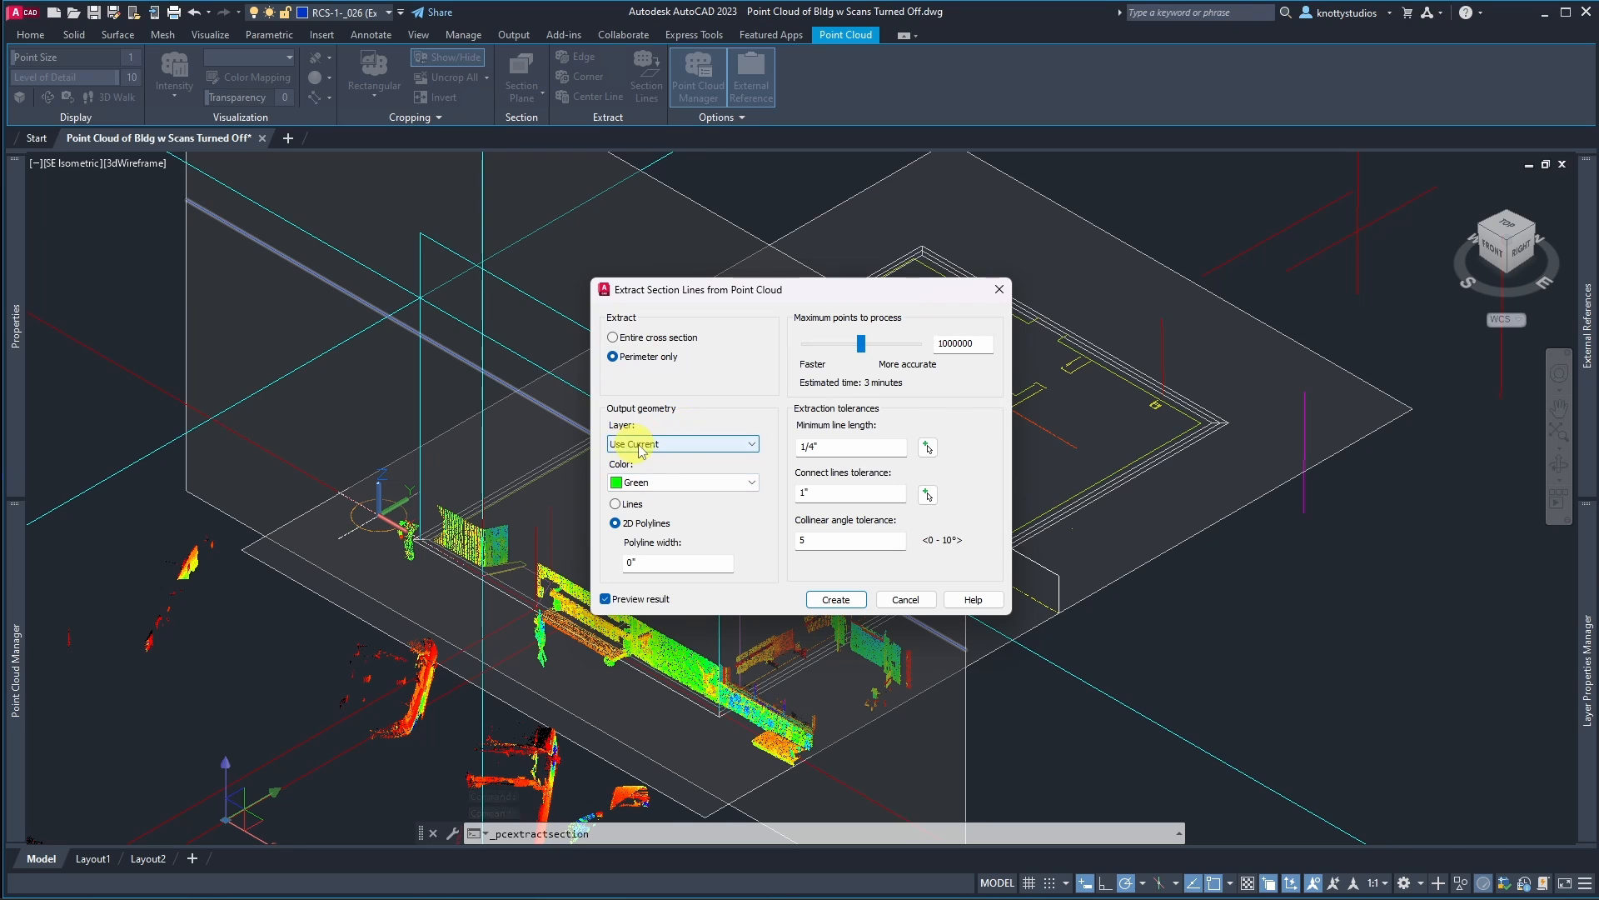
click(751, 483)
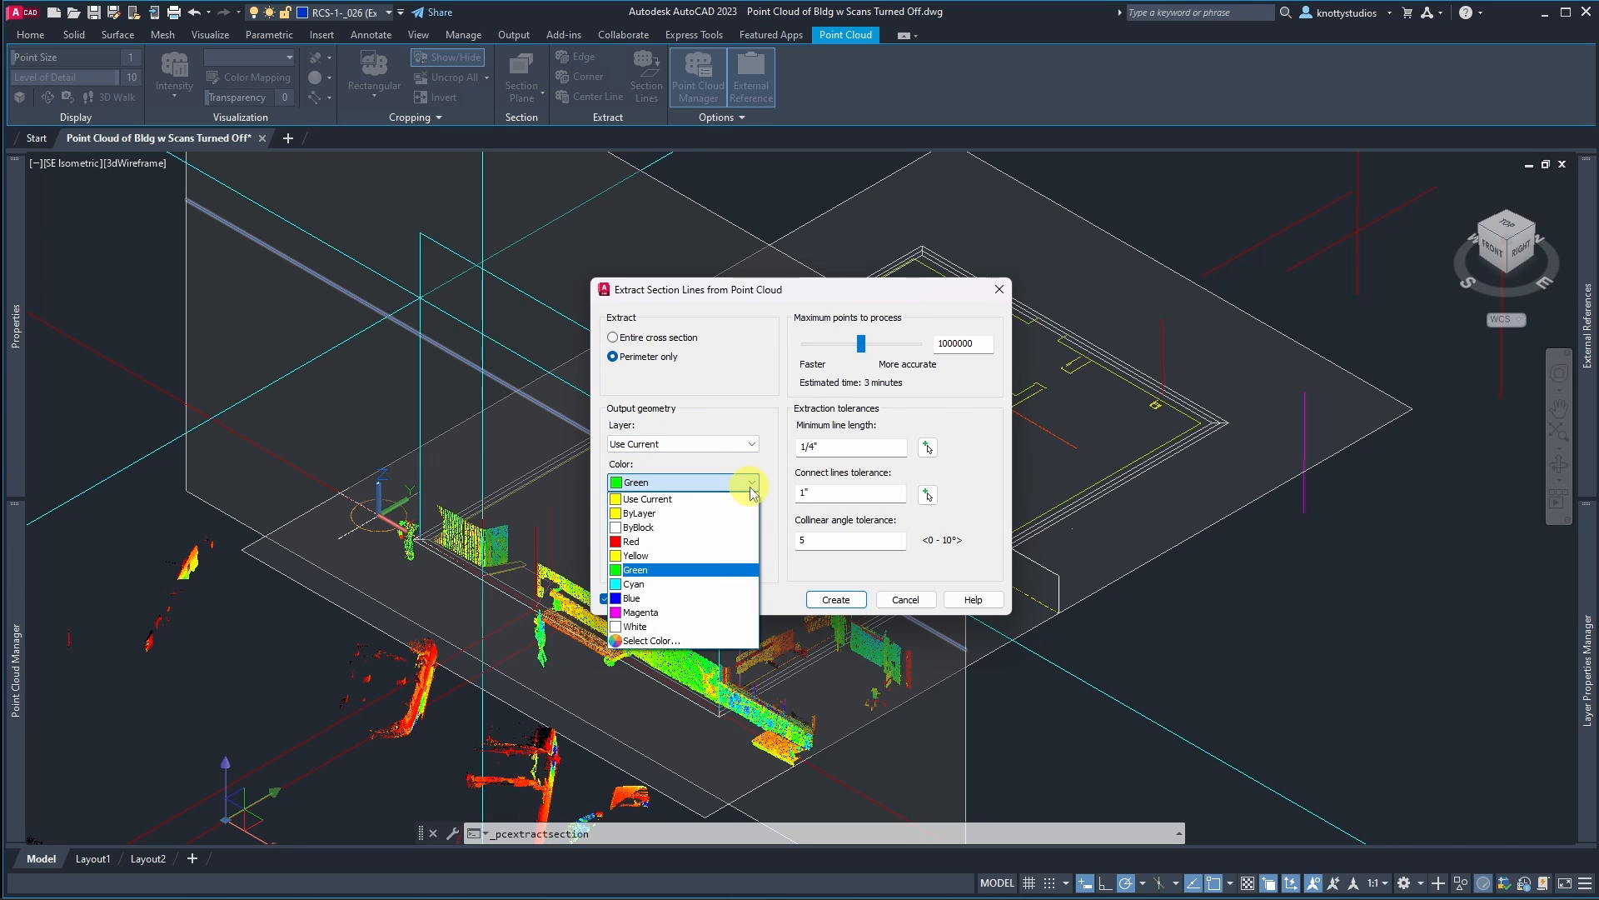
click(670, 500)
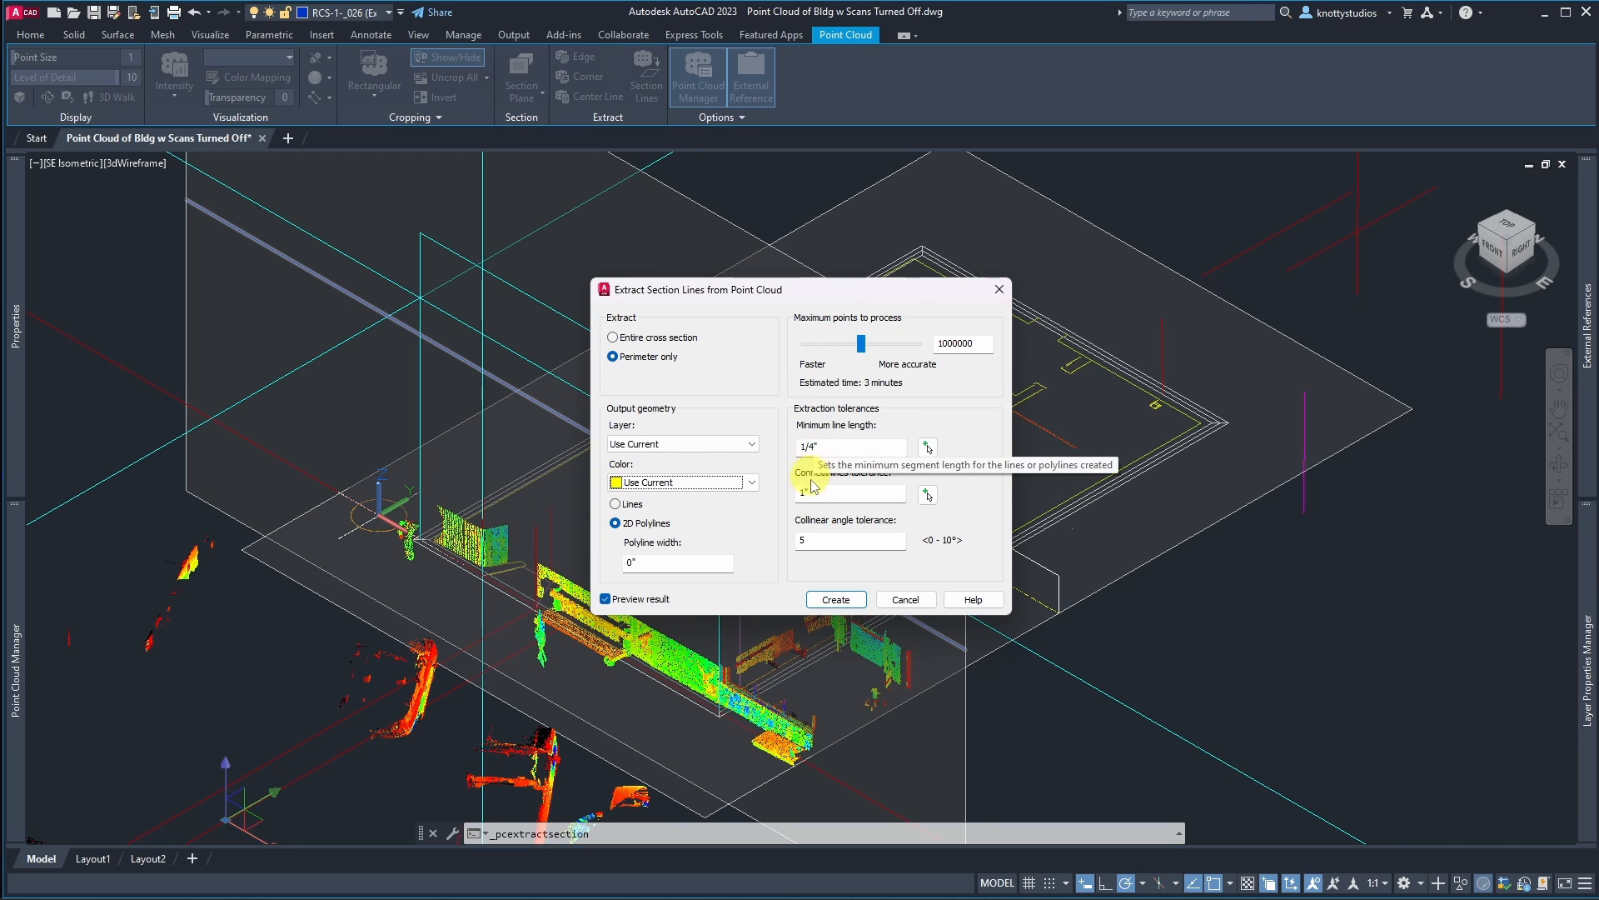
click(833, 600)
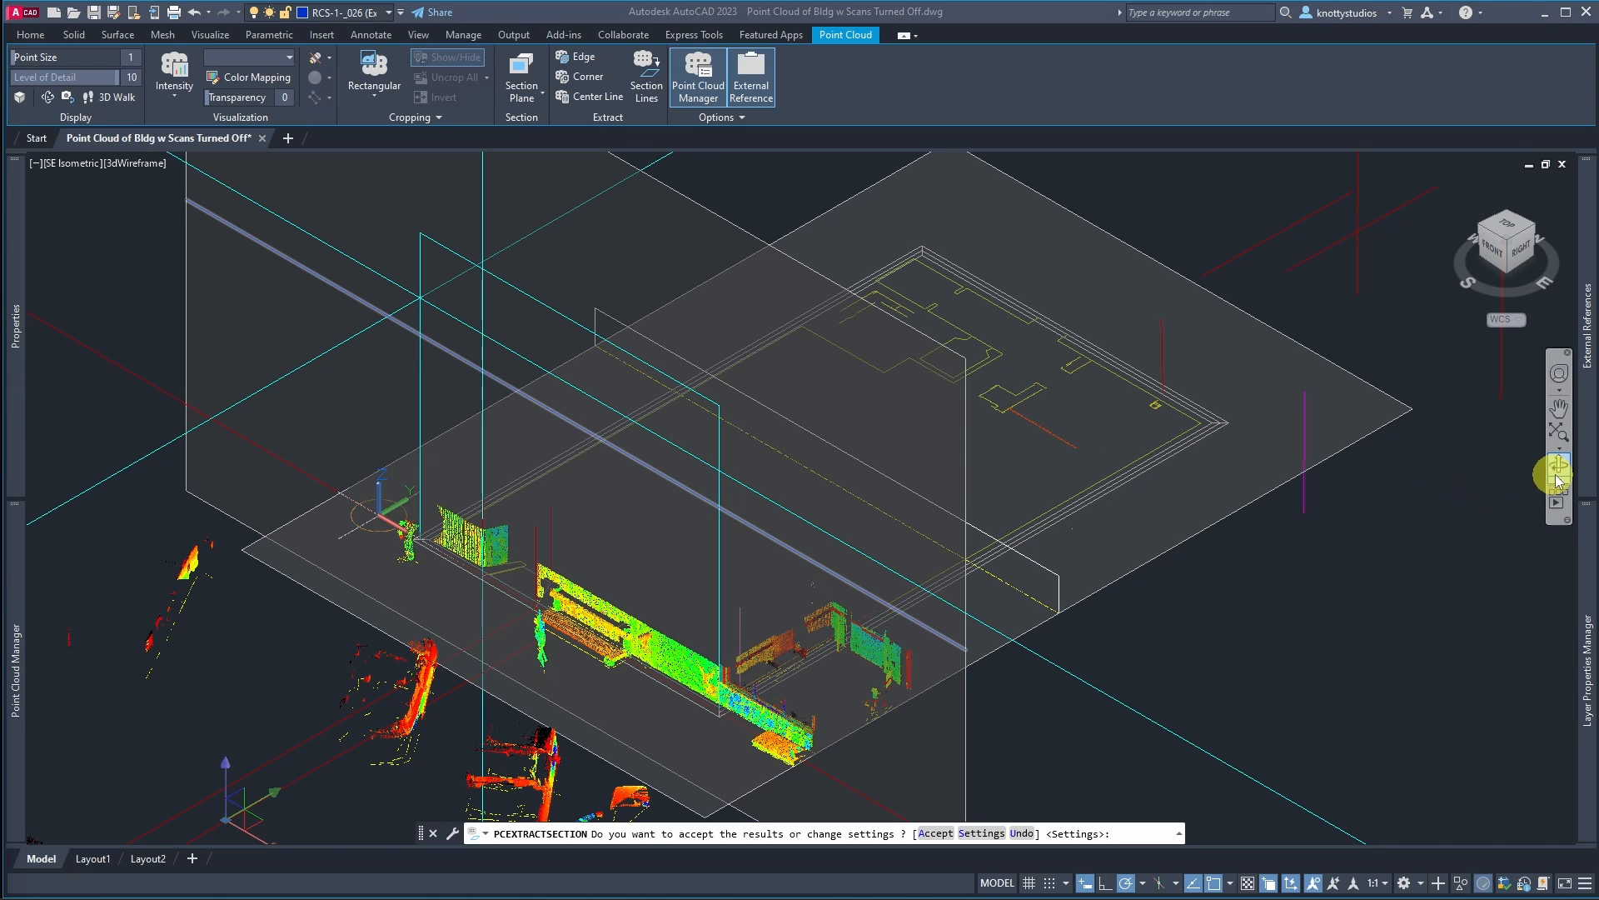
Step: Examine the layer filters and the properties of the RCS-Point Cloud Layers filter
mouse_move(1589, 525)
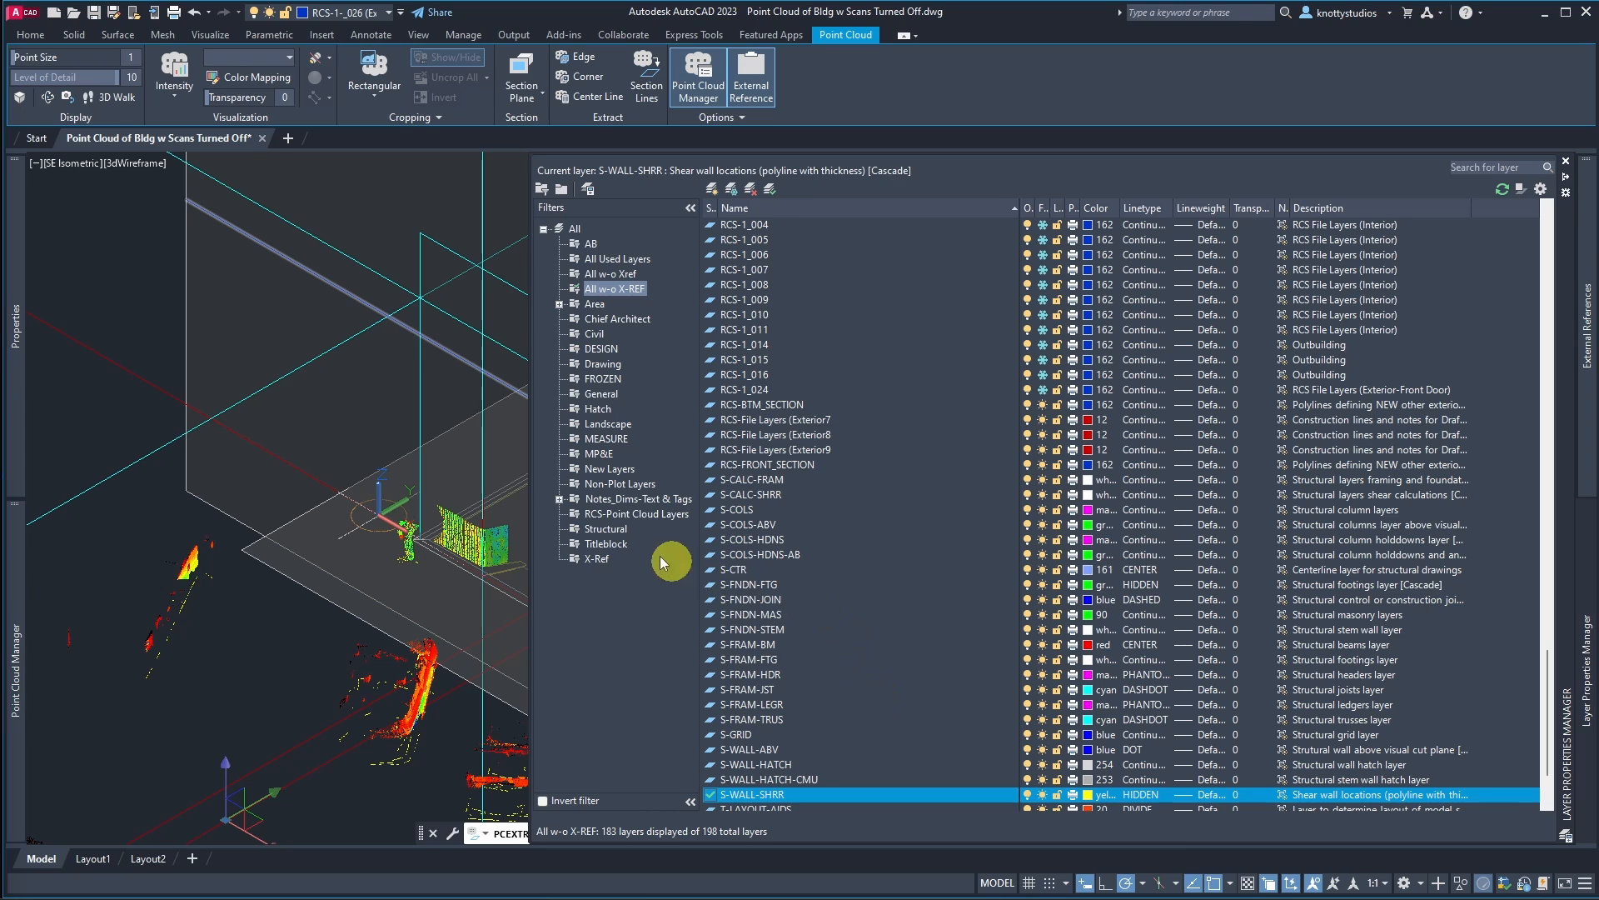
click(601, 516)
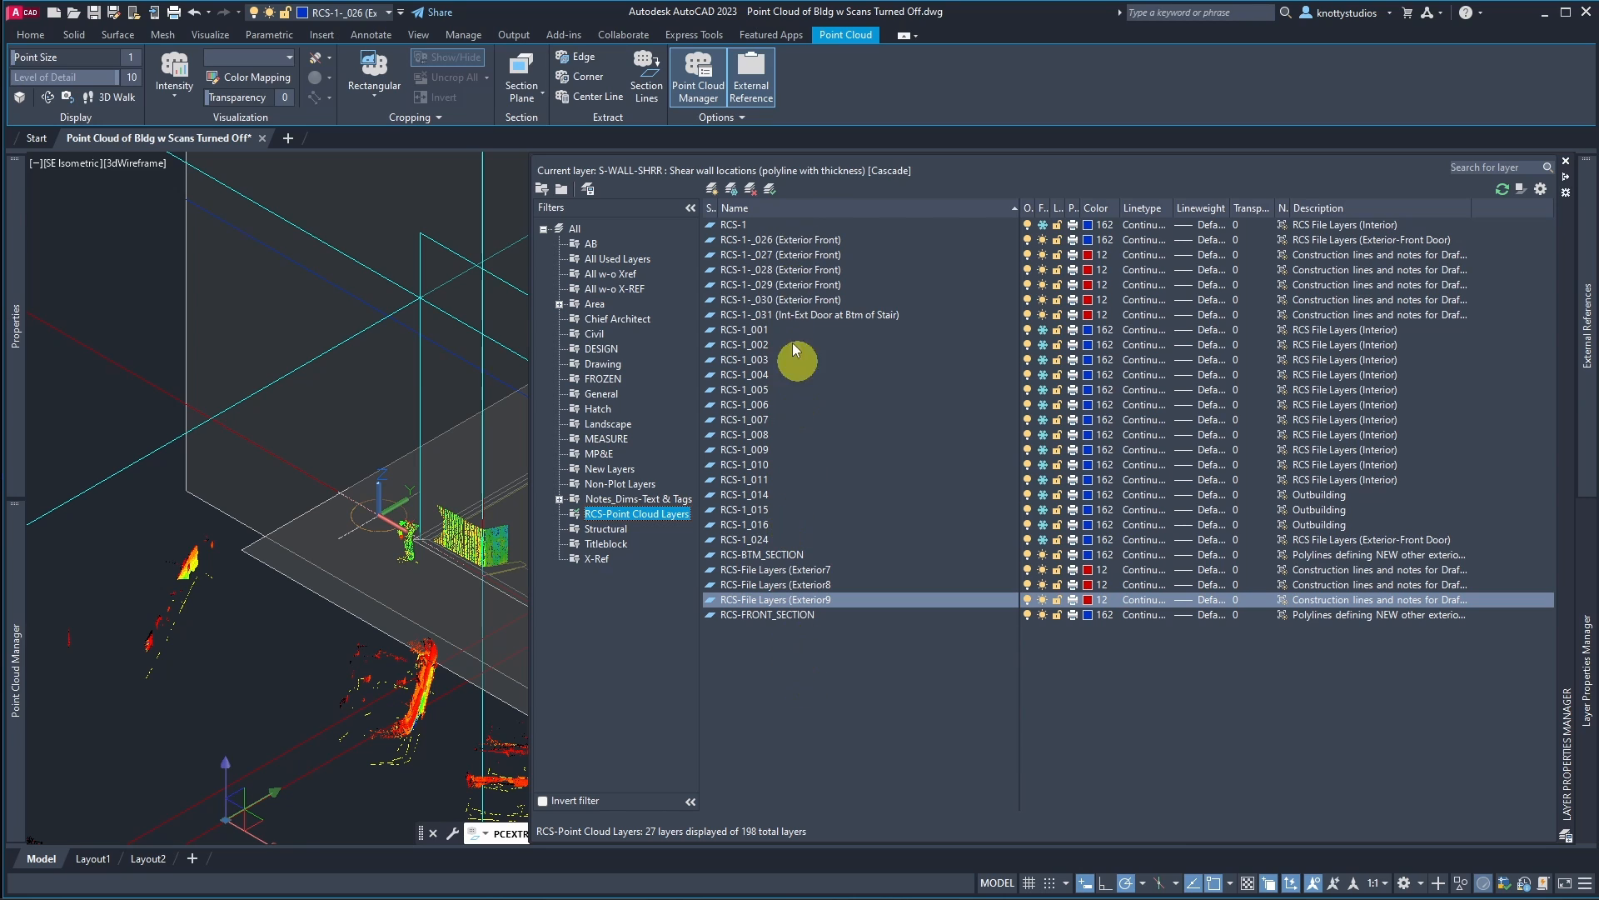
click(573, 230)
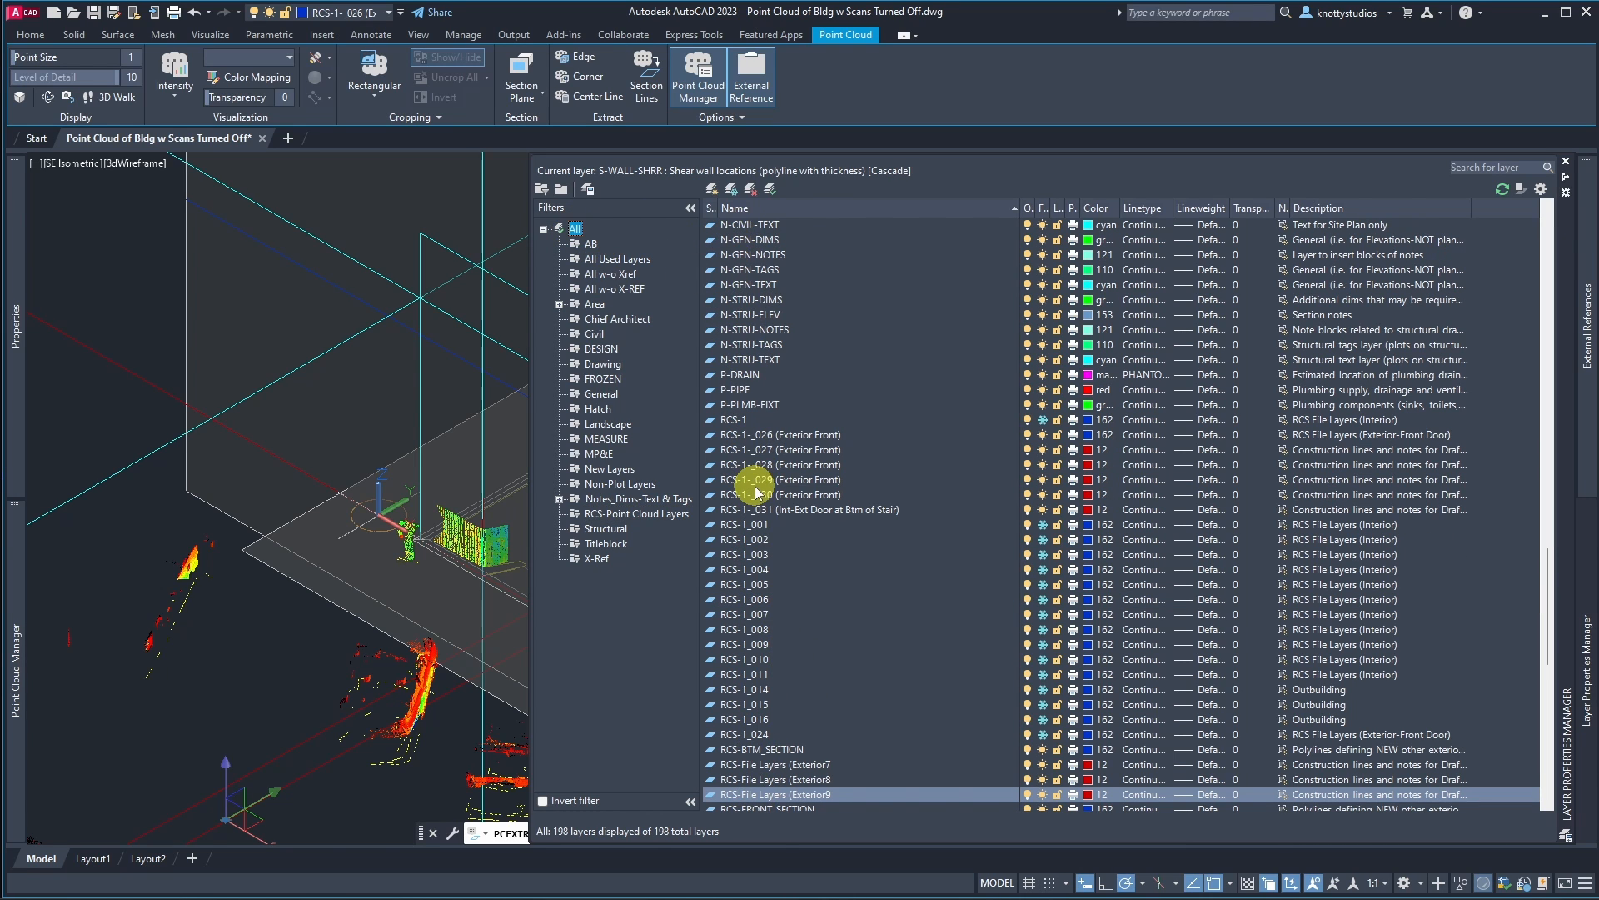
scroll(756, 492, up, 20)
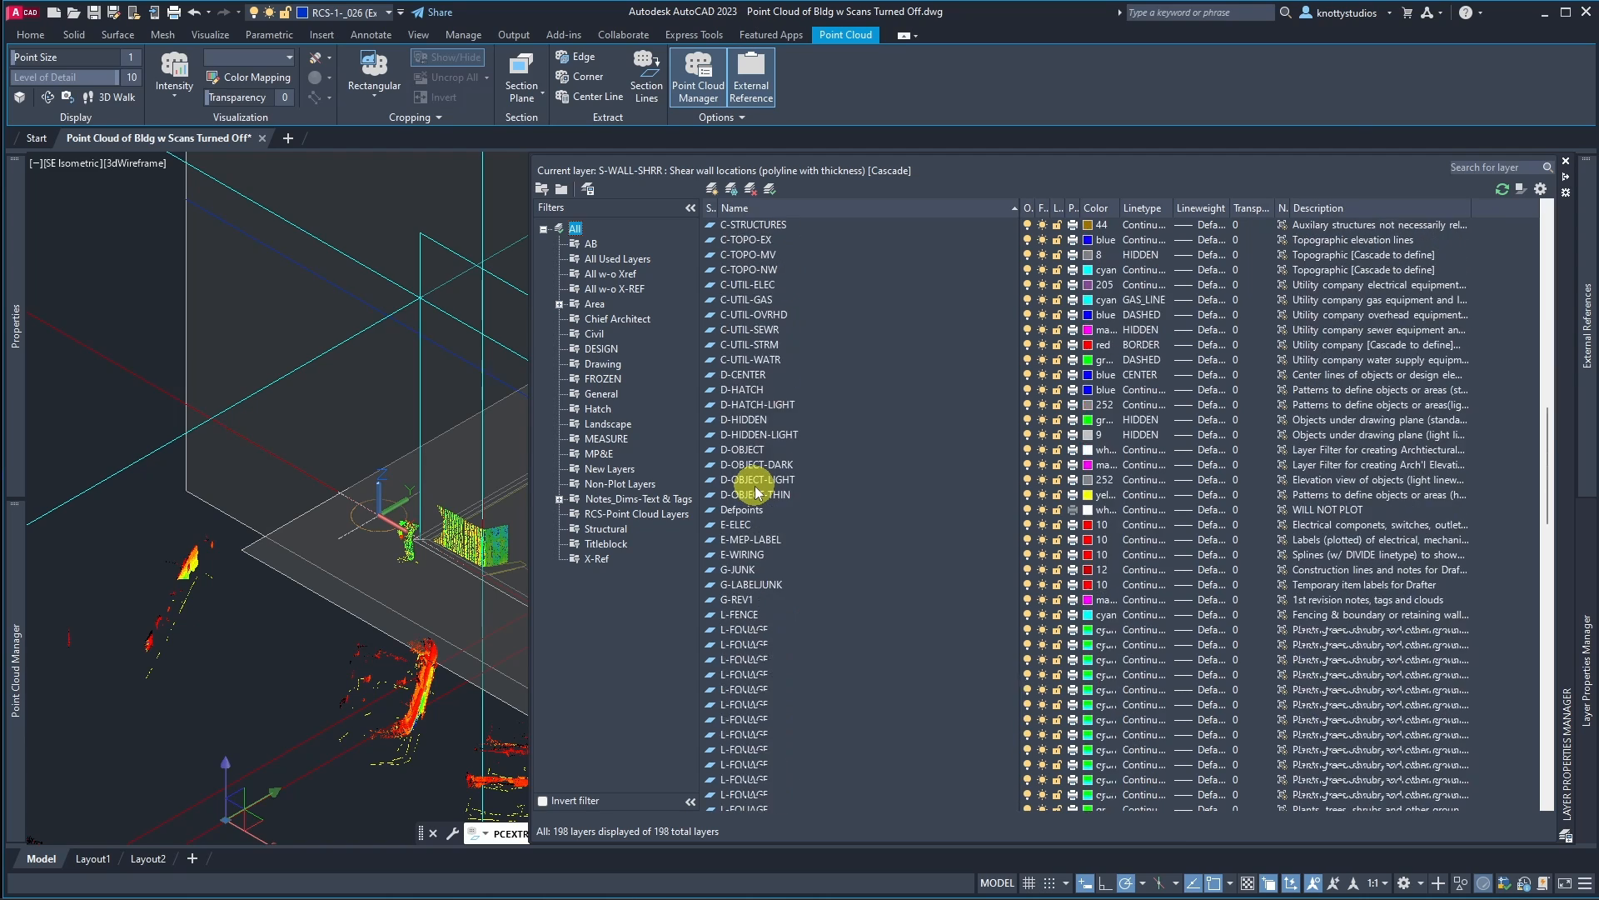
scroll(755, 492, down, 20)
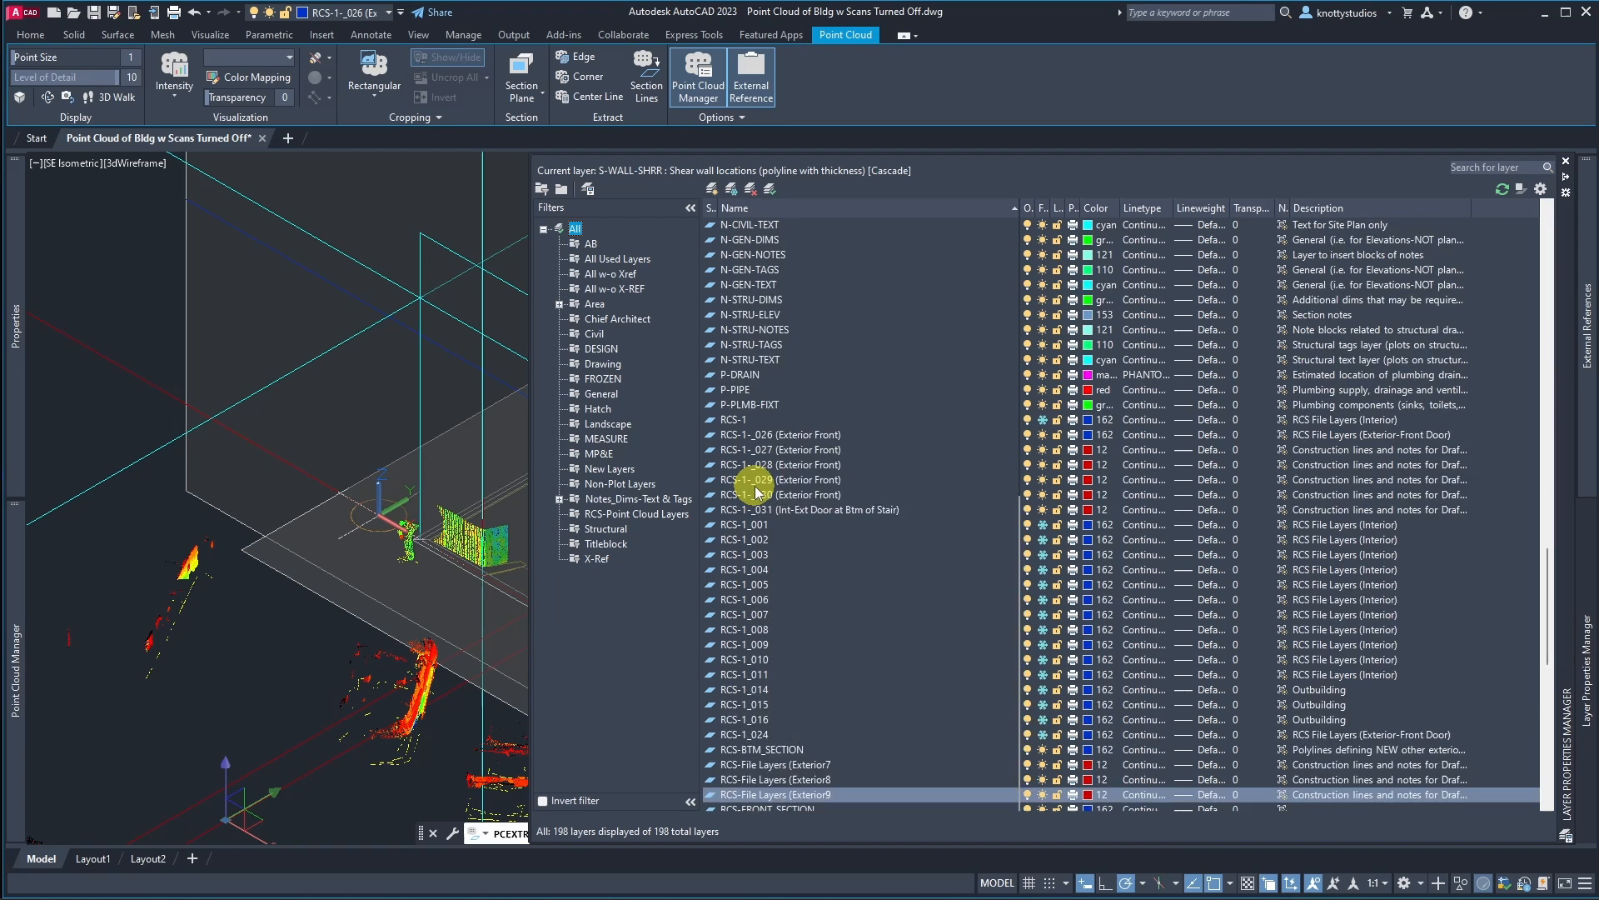
click(582, 515)
right_click(584, 515)
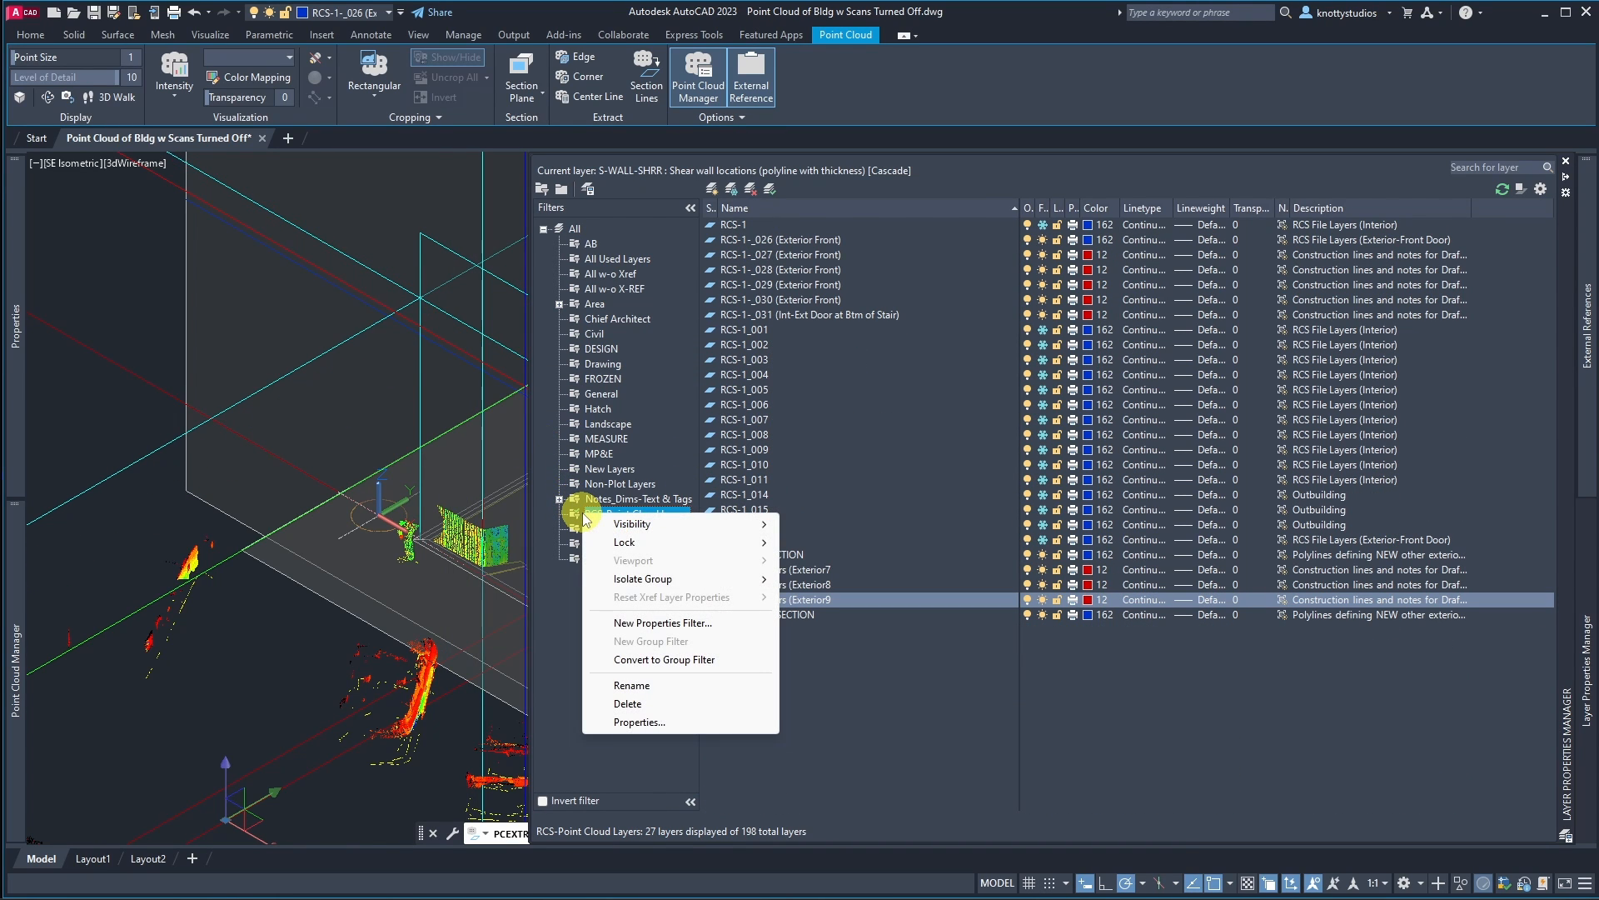
click(666, 722)
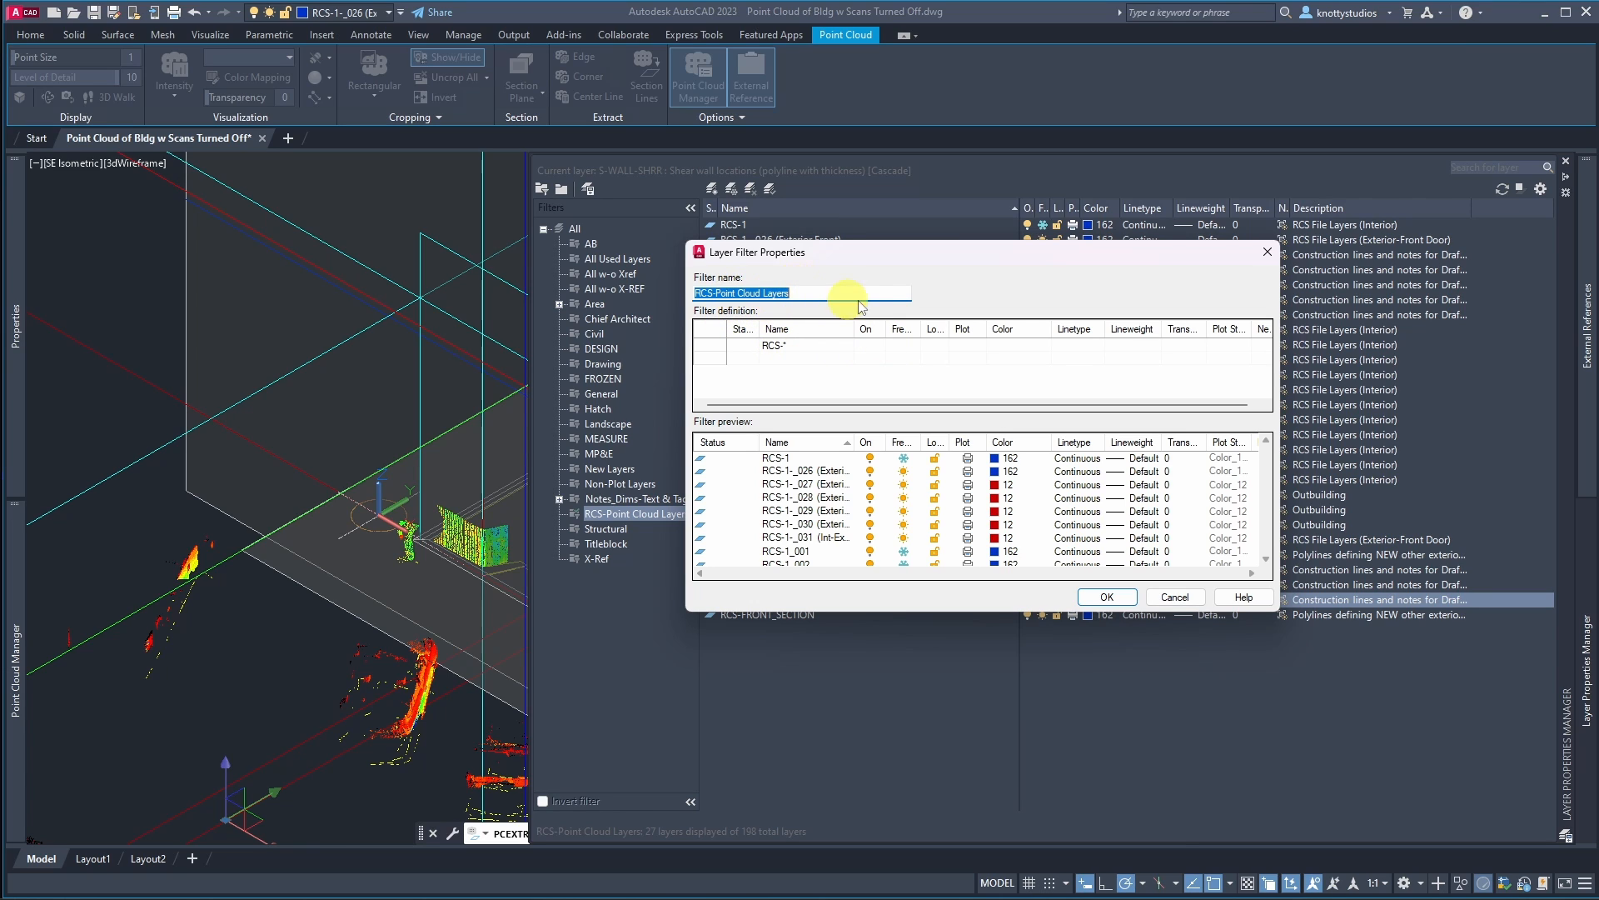
click(1166, 604)
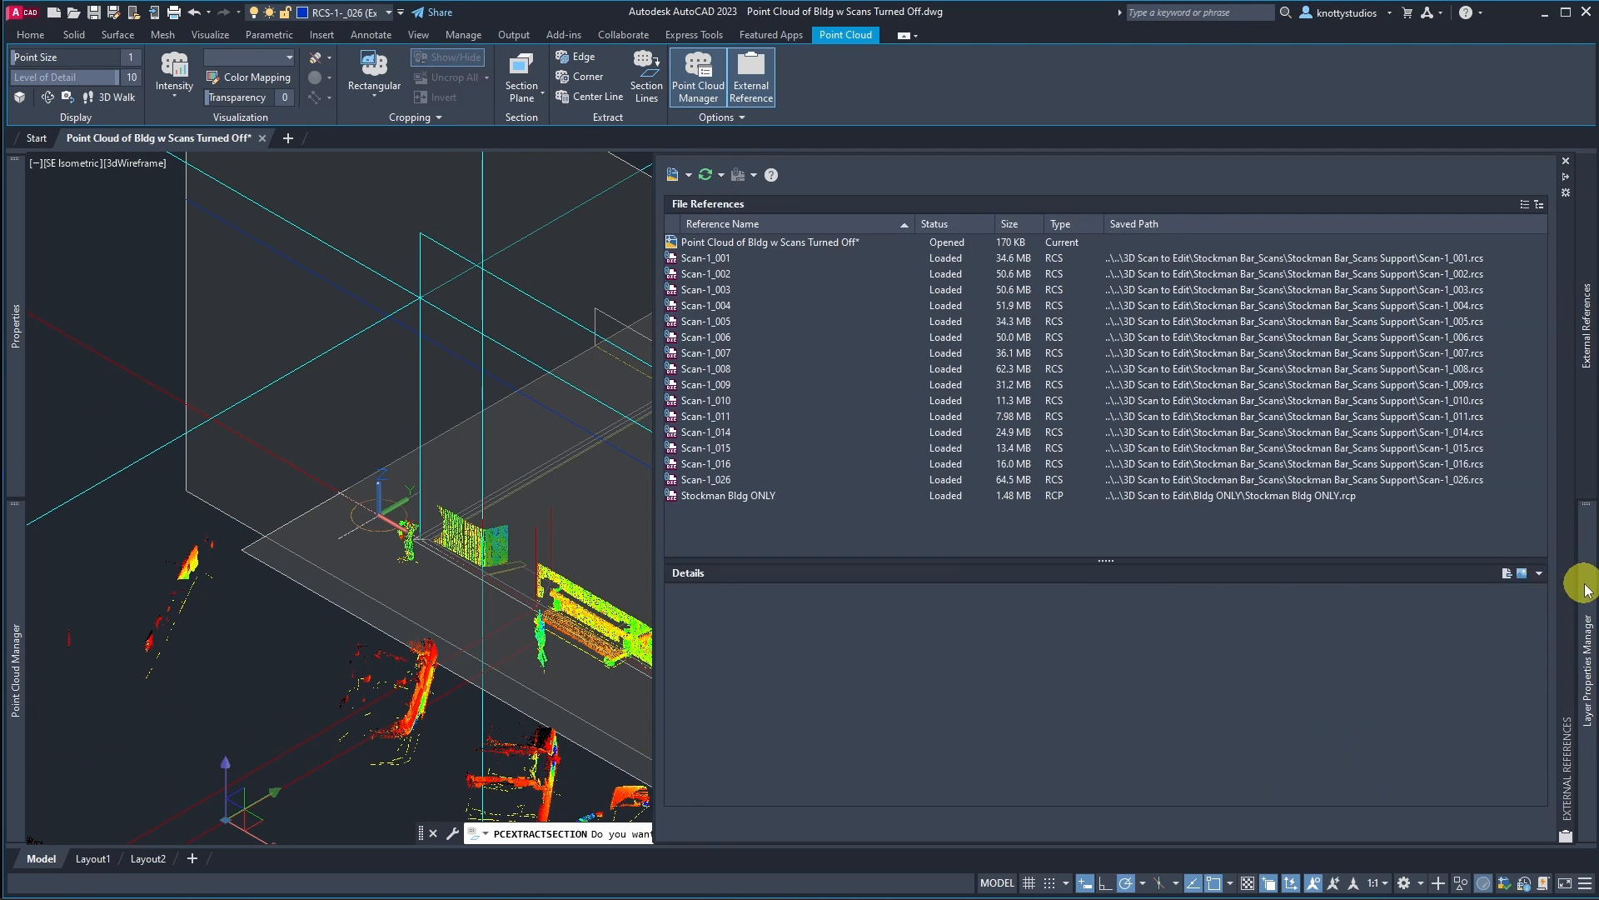
mouse_move(1587, 671)
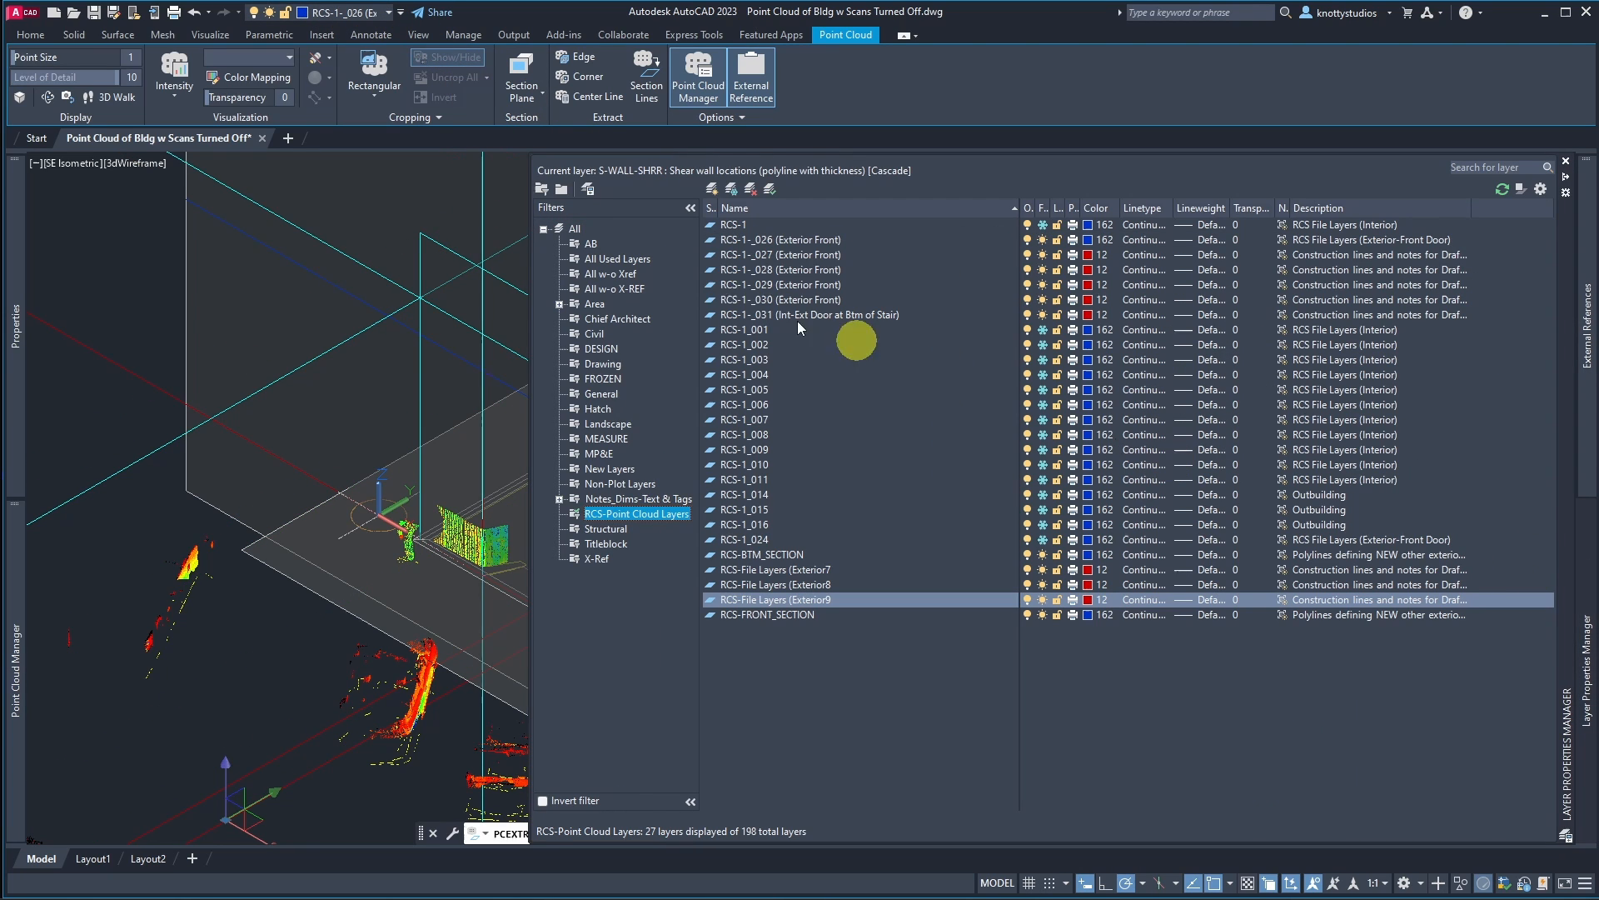
Step: Freeze the RCS-1_026 (Exterior Front) point cloud layer
click(1042, 241)
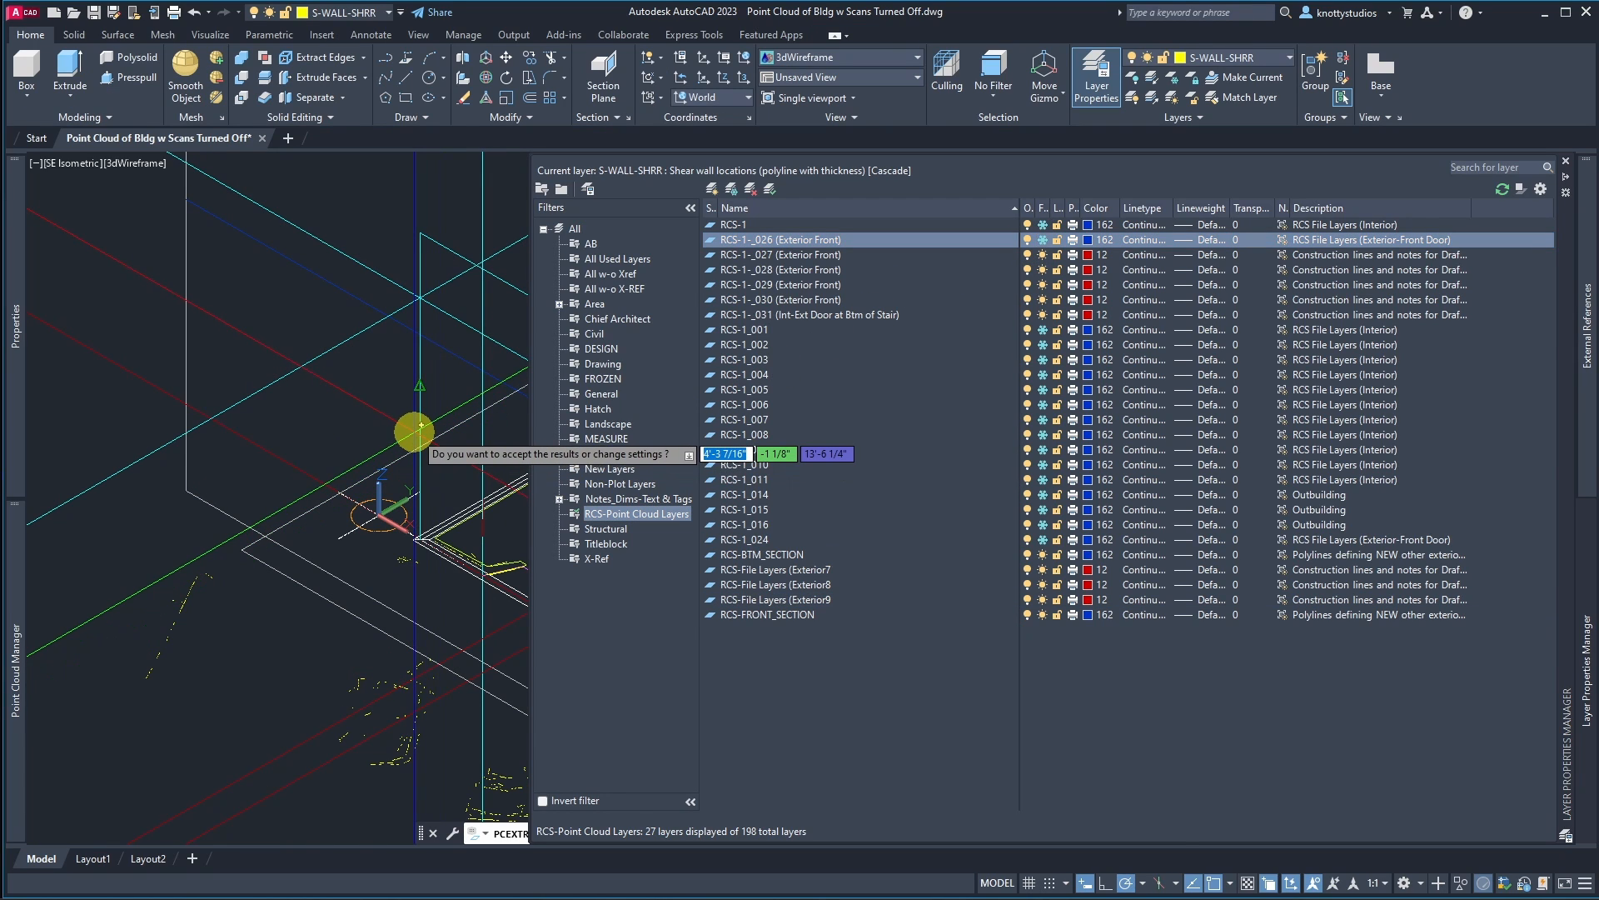
Step: Inspect the extracted section lines along the building perimeter and accept the section extraction results
scroll(446, 491, up, 3)
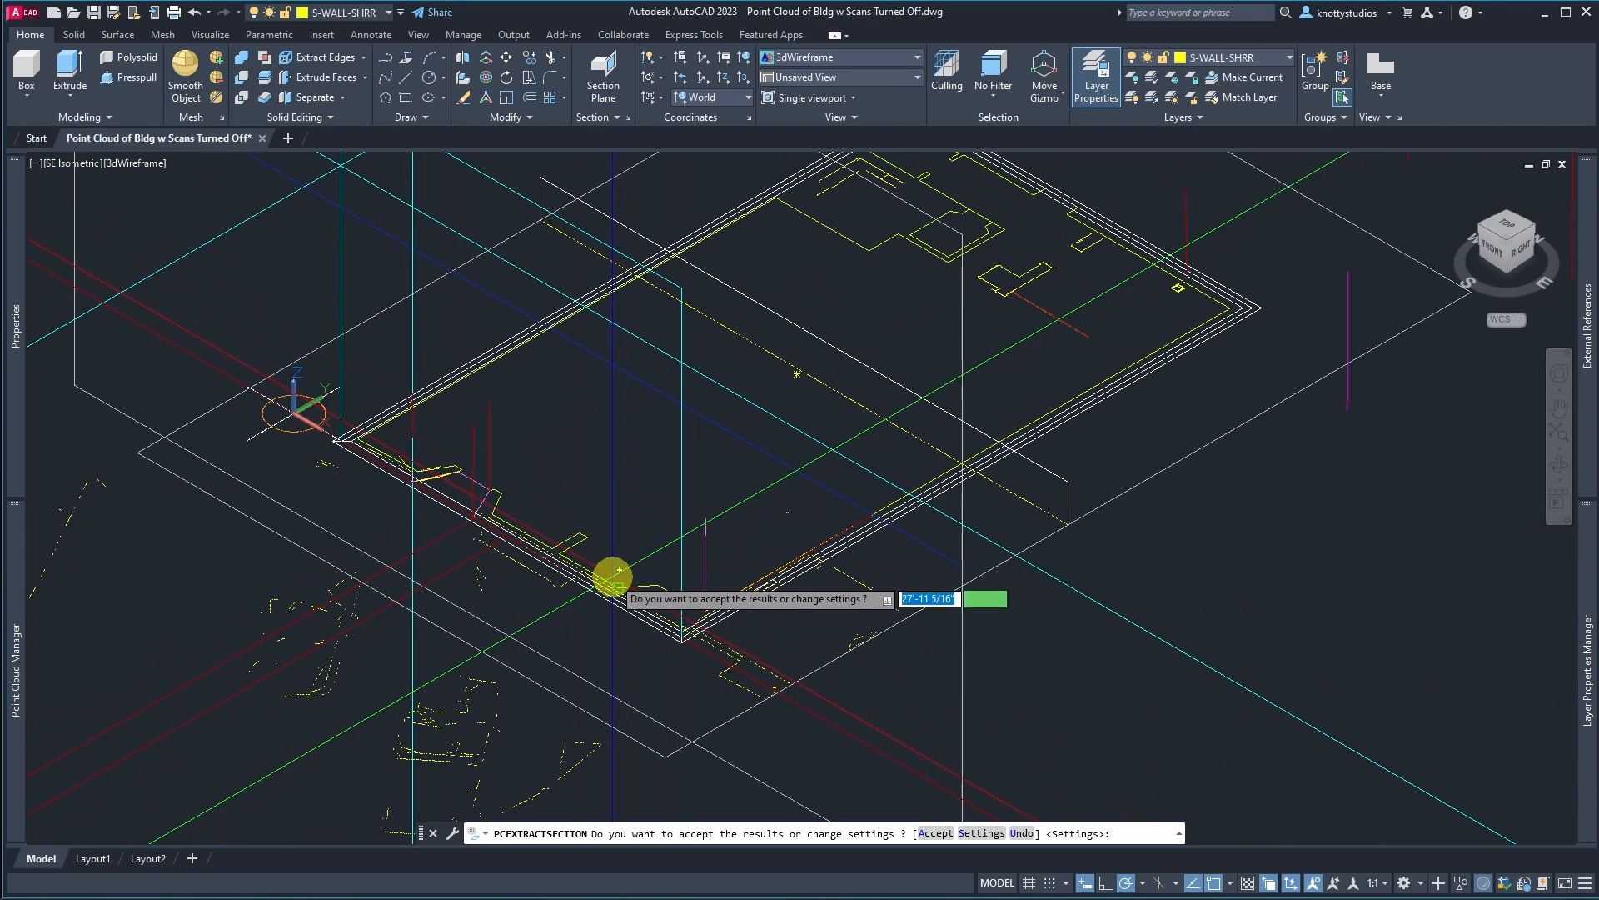
scroll(644, 643, up, 2)
scroll(673, 647, up, 3)
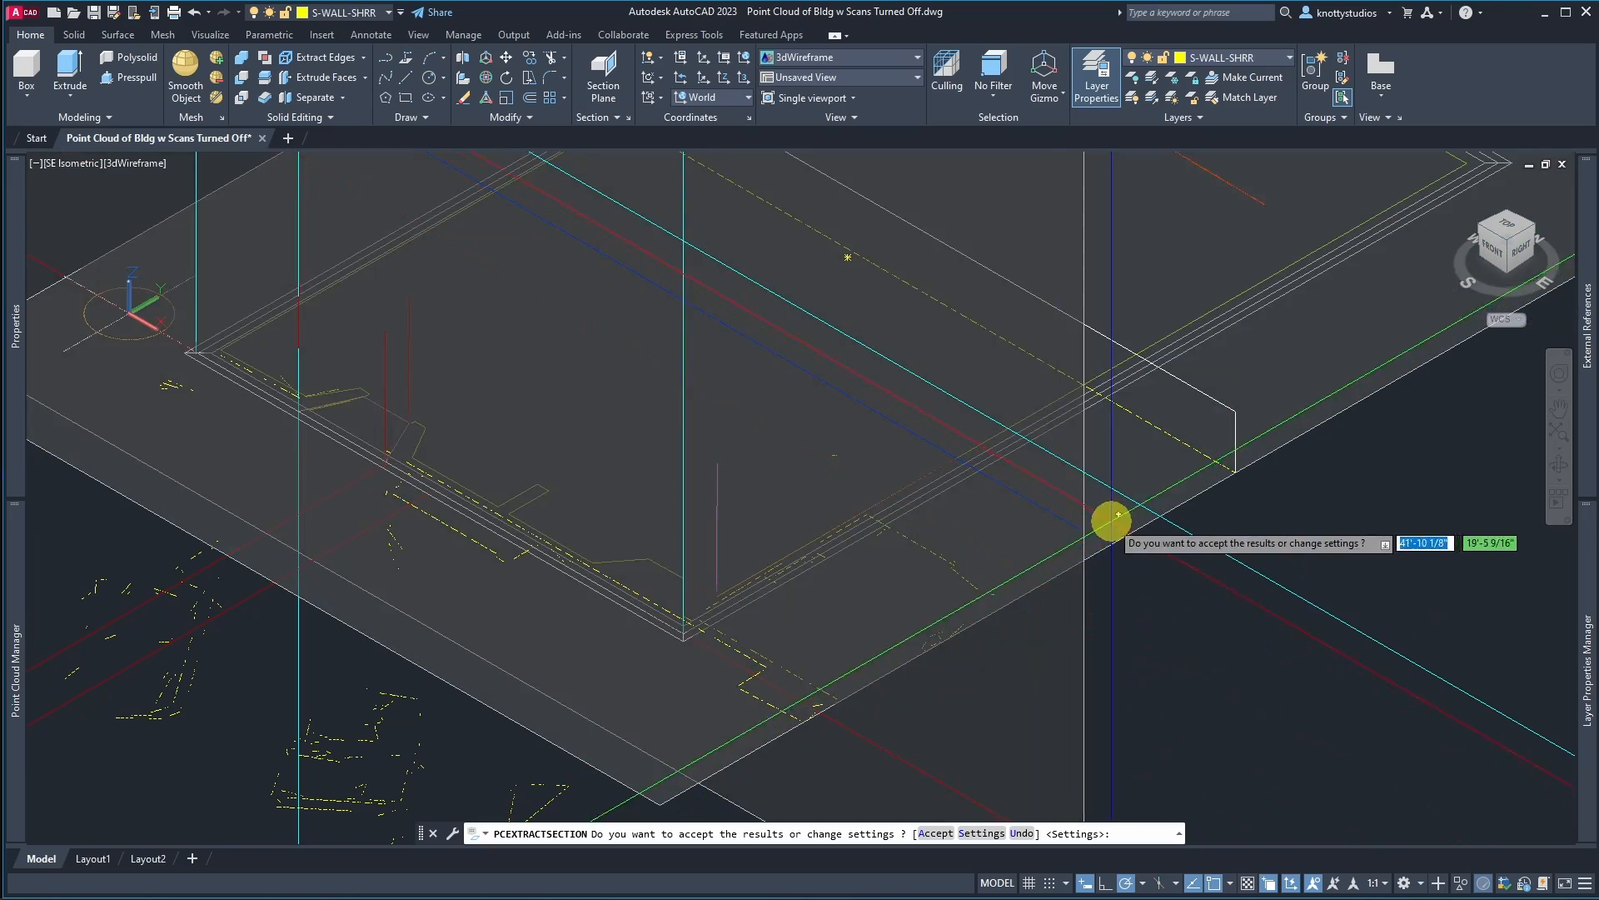
scroll(1046, 614, down, 4)
scroll(1052, 609, down, 3)
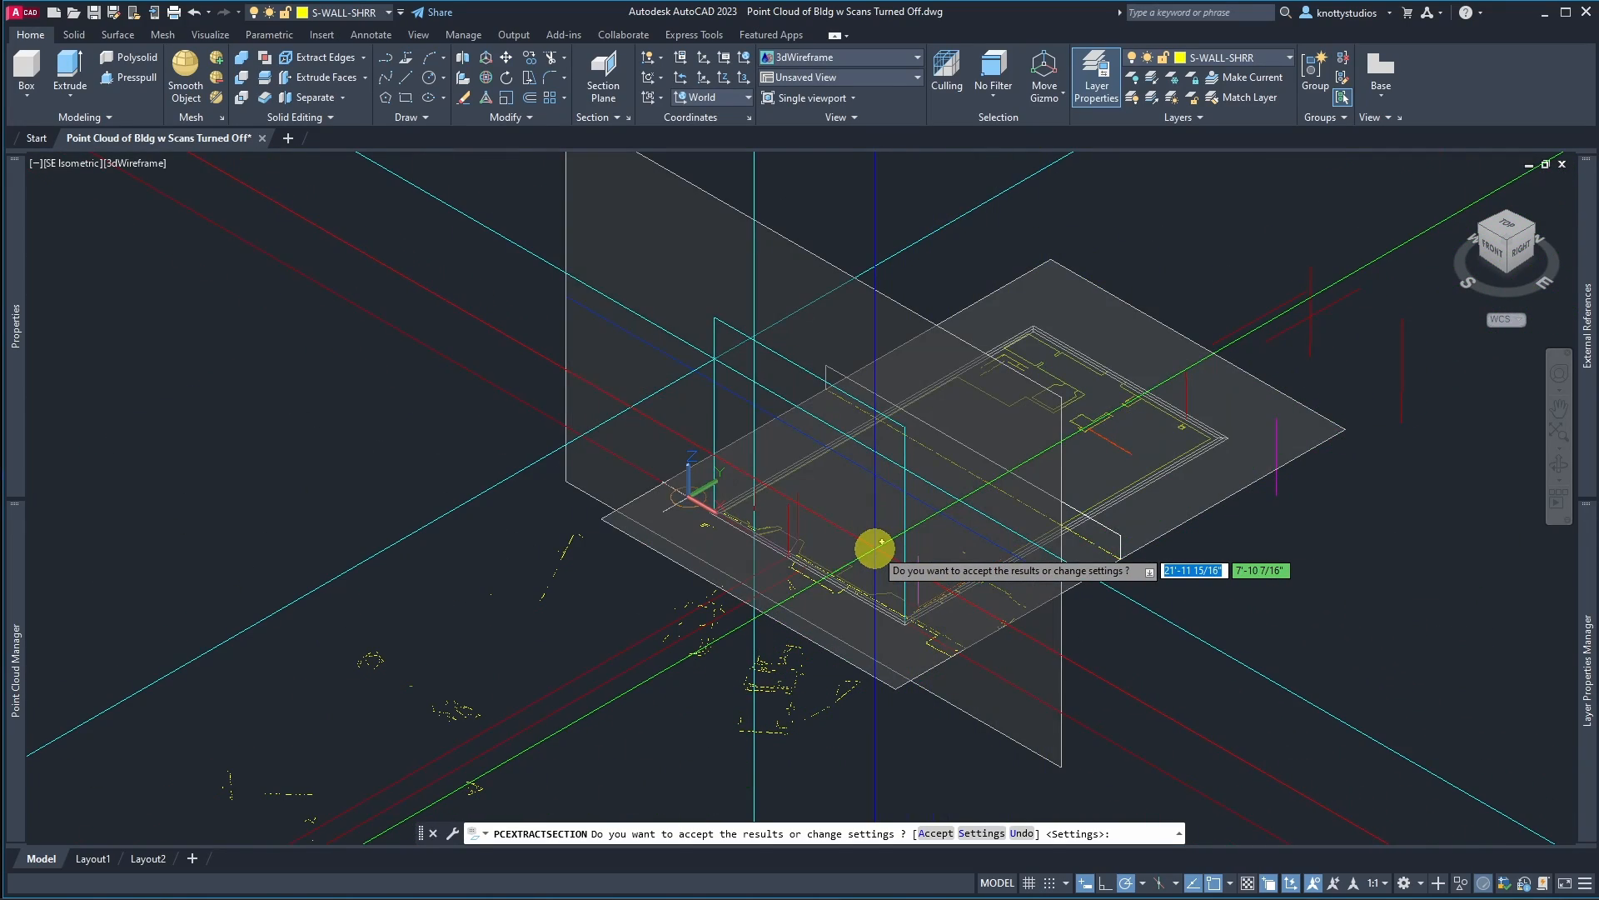
scroll(778, 607, up, 3)
scroll(735, 448, up, 3)
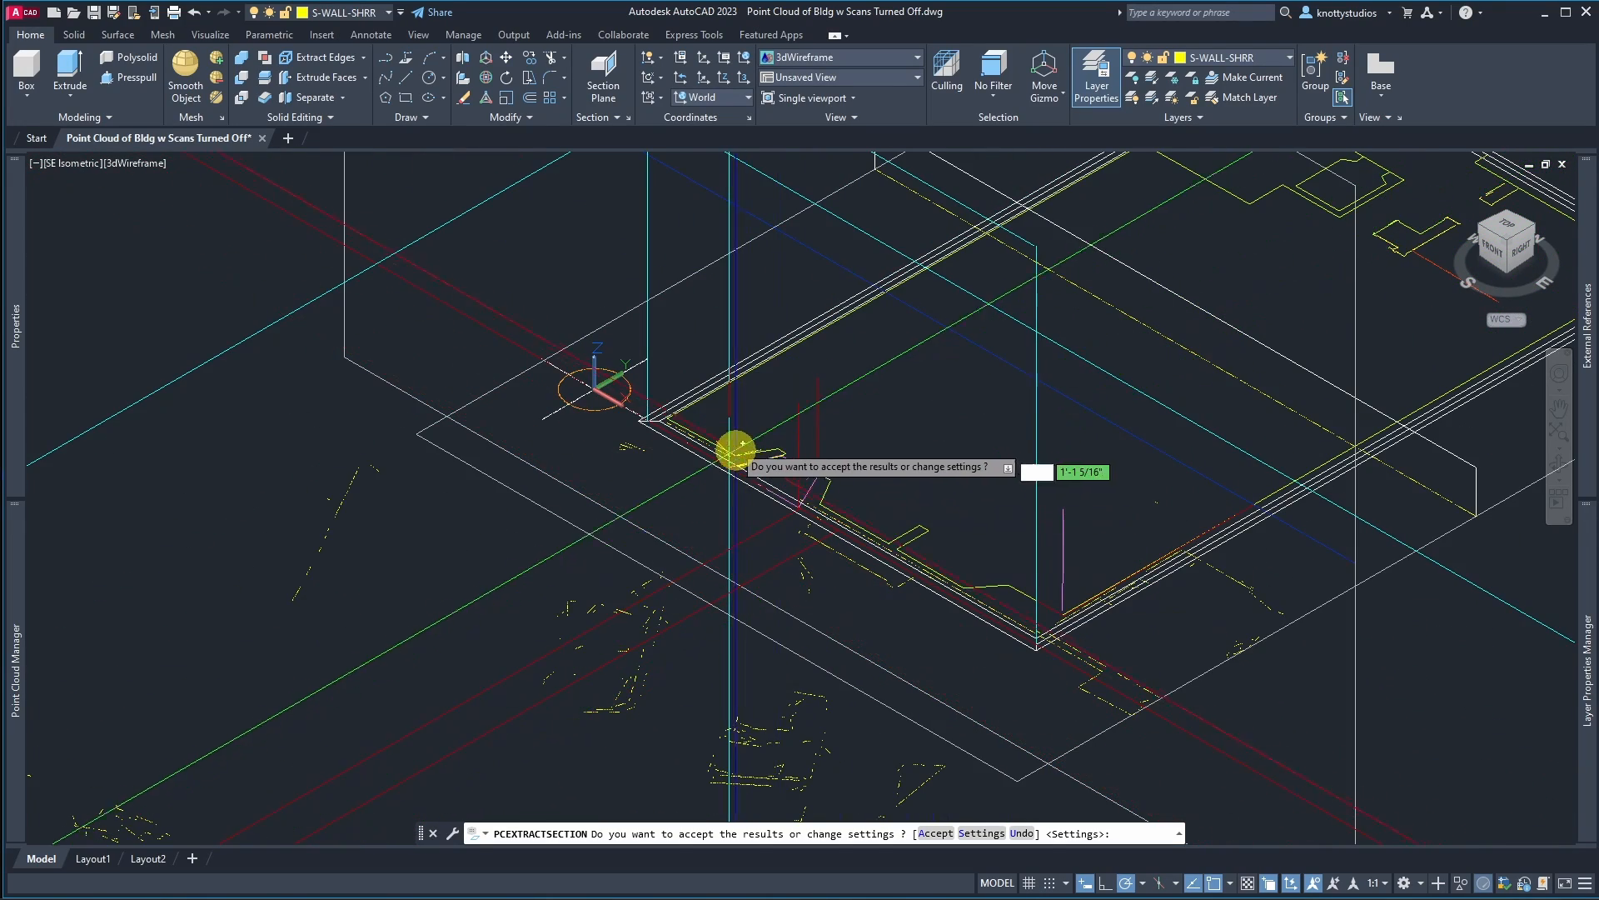
scroll(733, 447, up, 4)
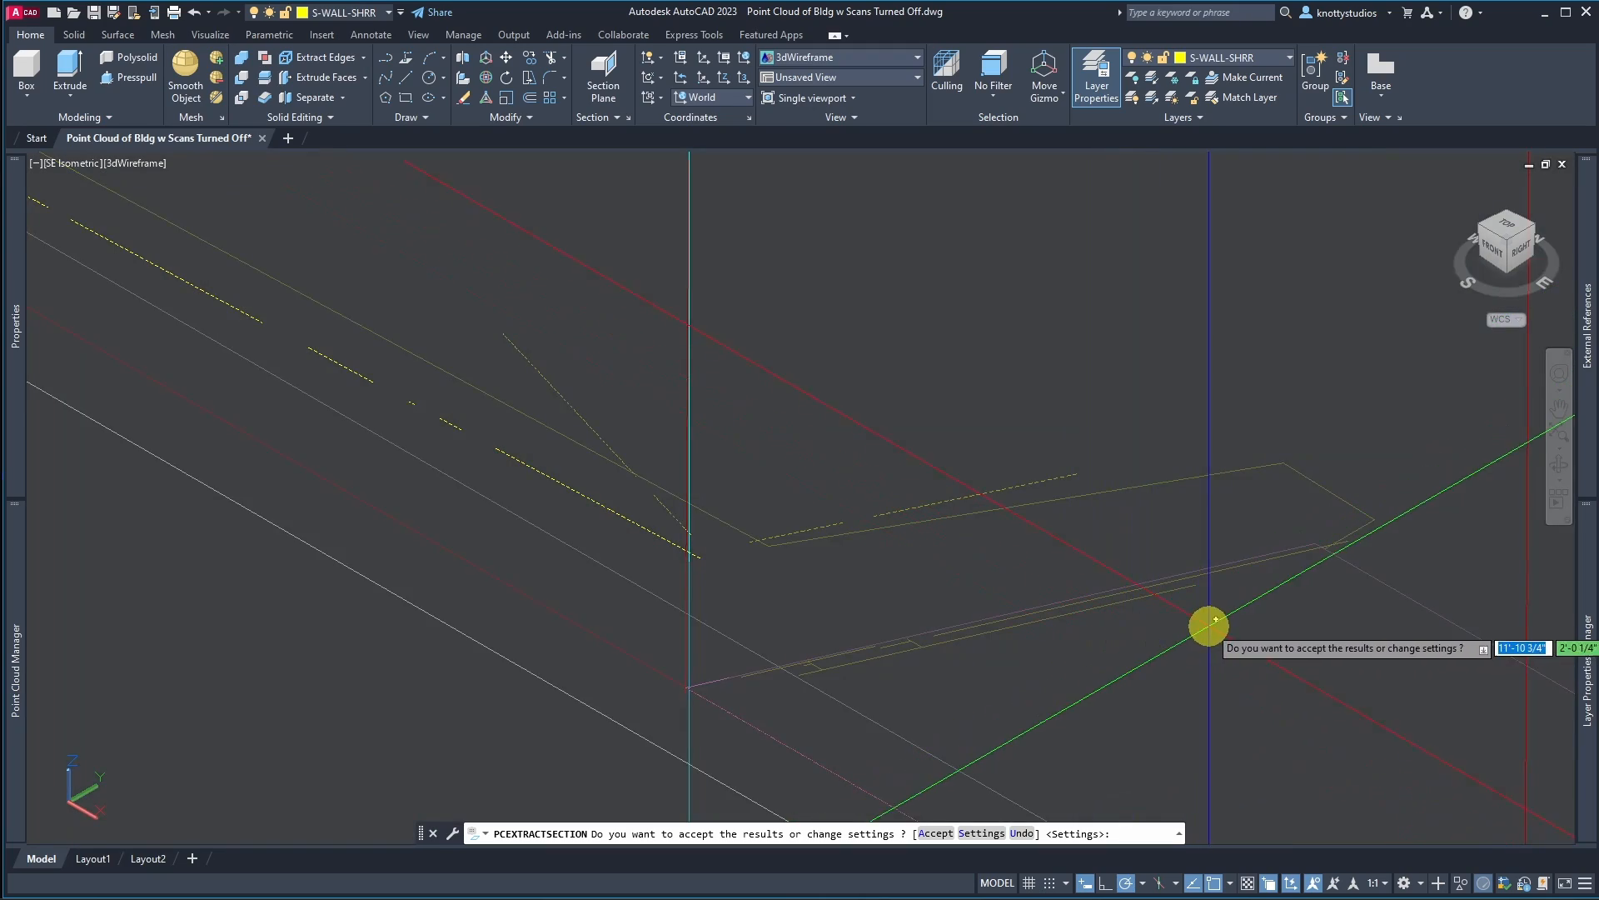
scroll(981, 547, up, 5)
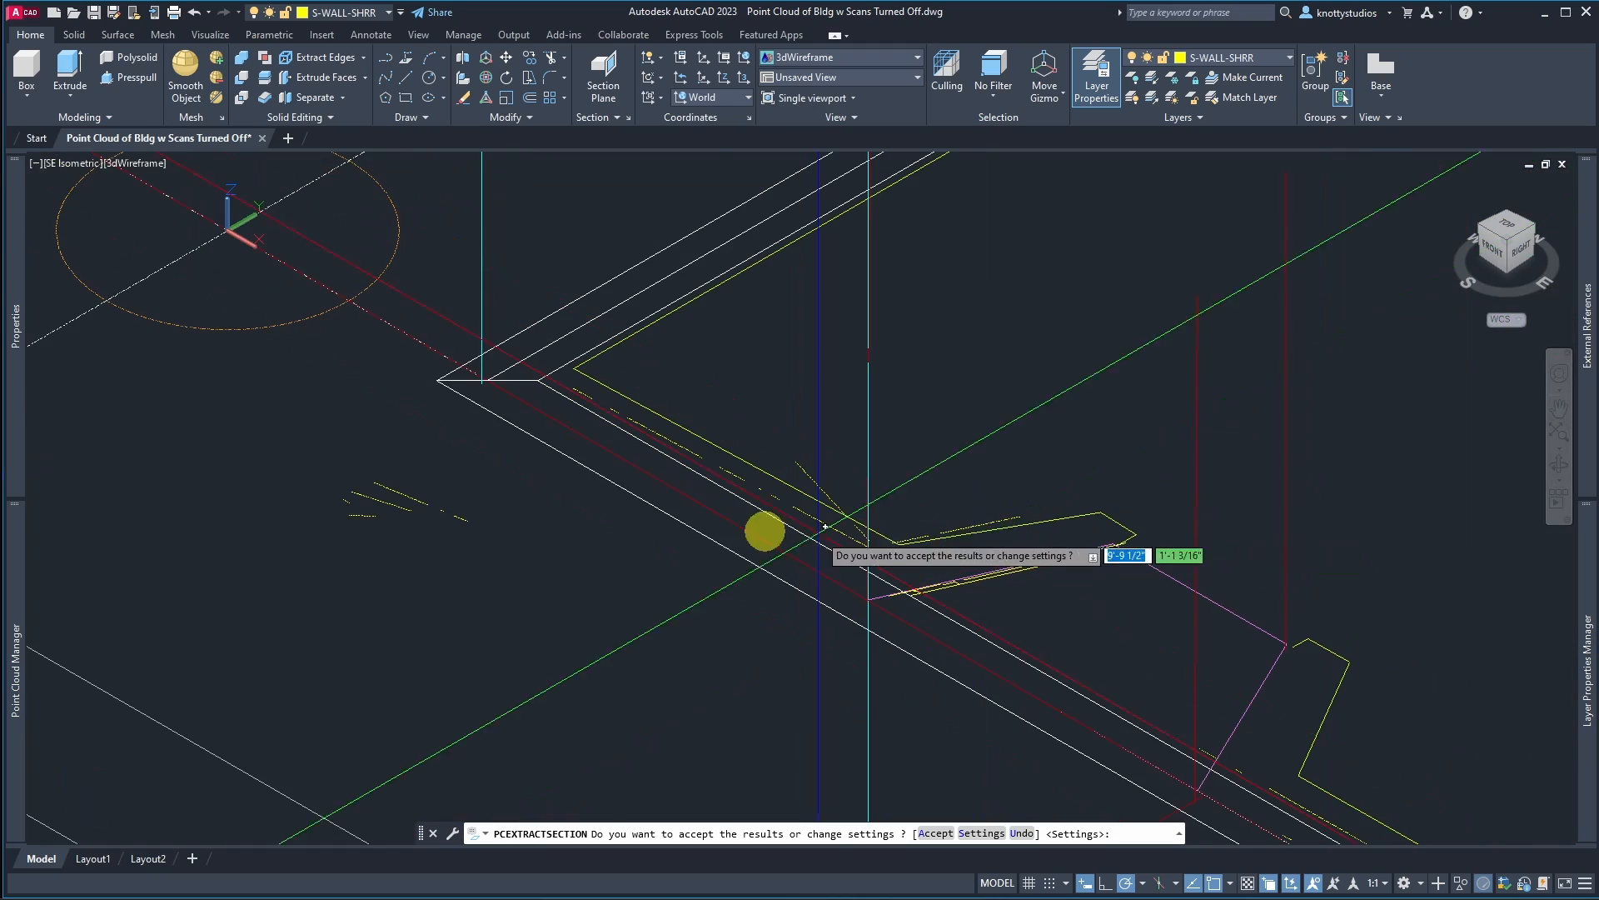
scroll(625, 512, down, 6)
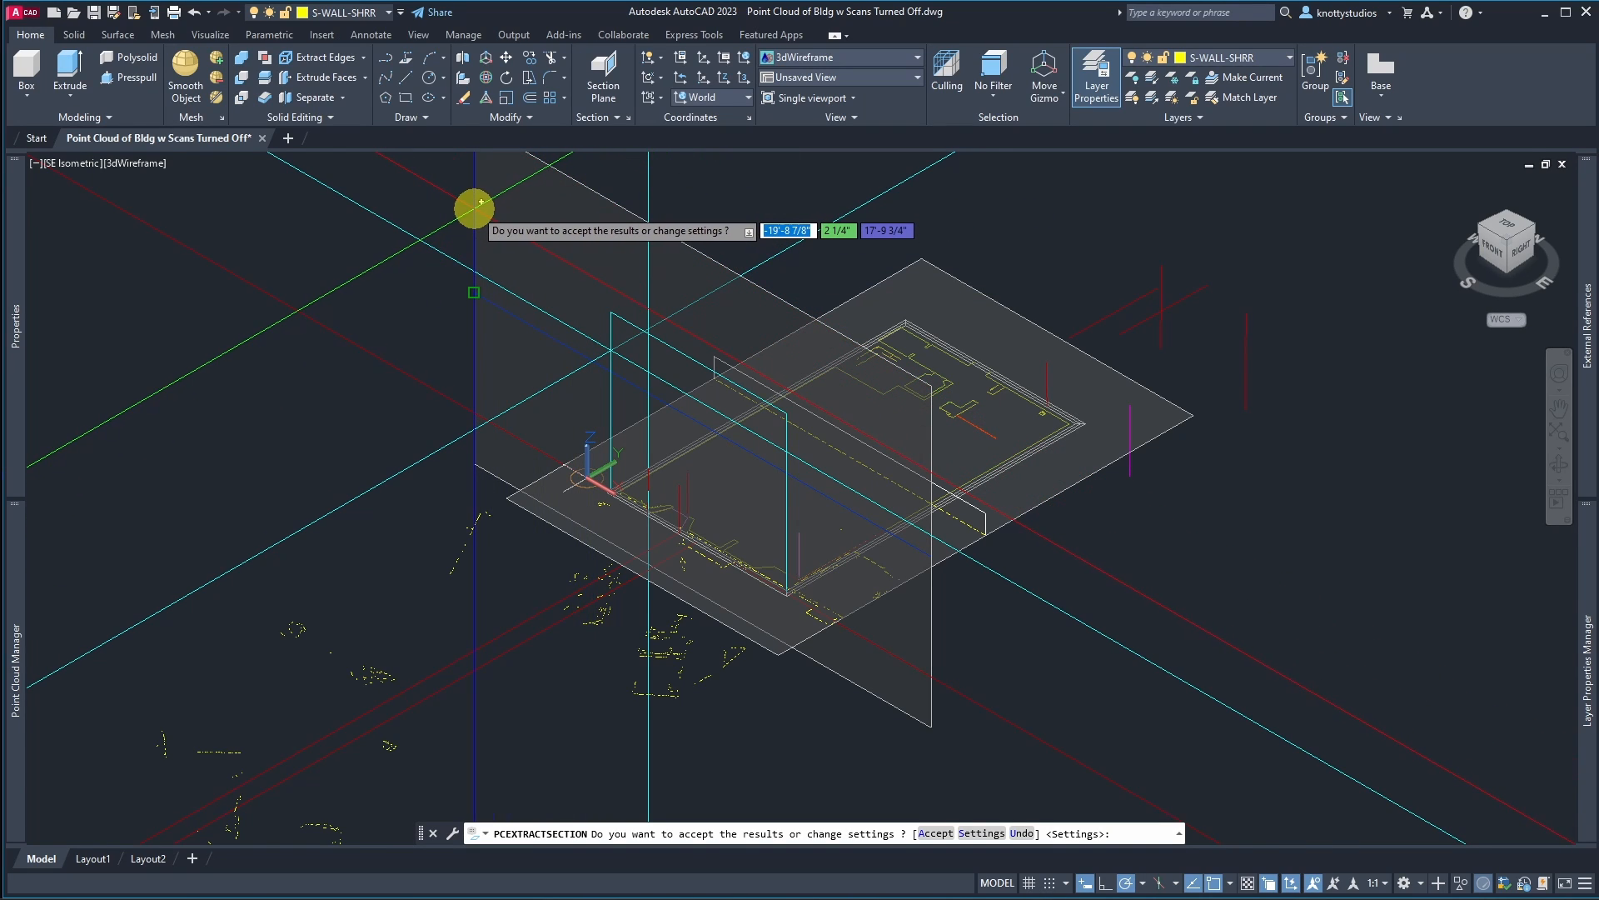
key(Return)
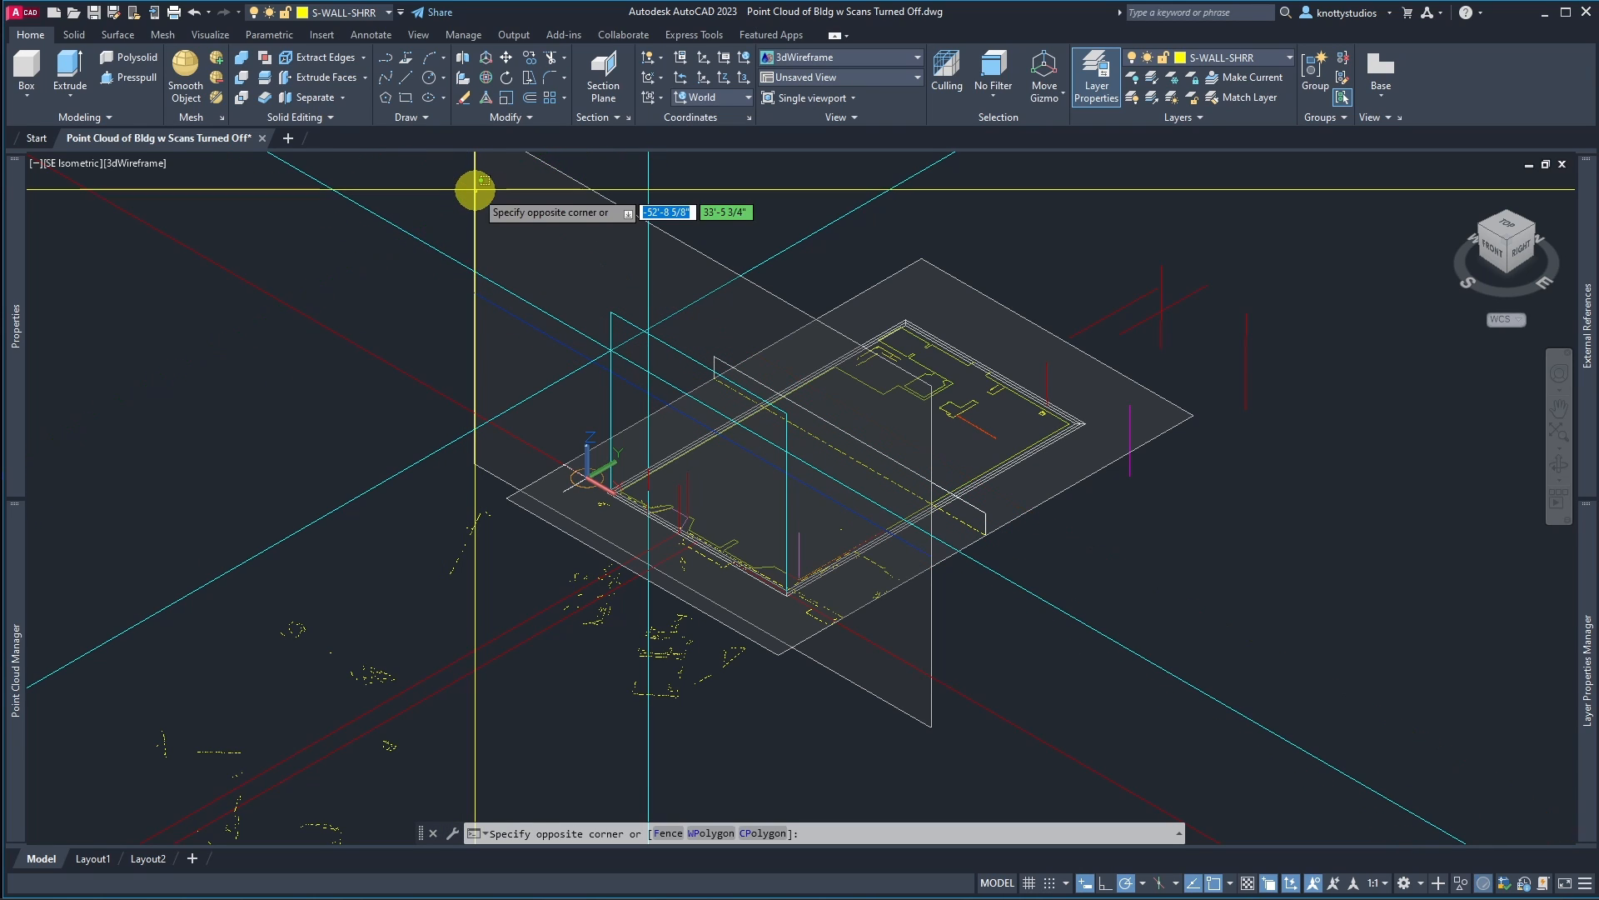
Step: Select the front section plane and freeze the RCS-FRONT_SECTION layer to hide it
click(477, 193)
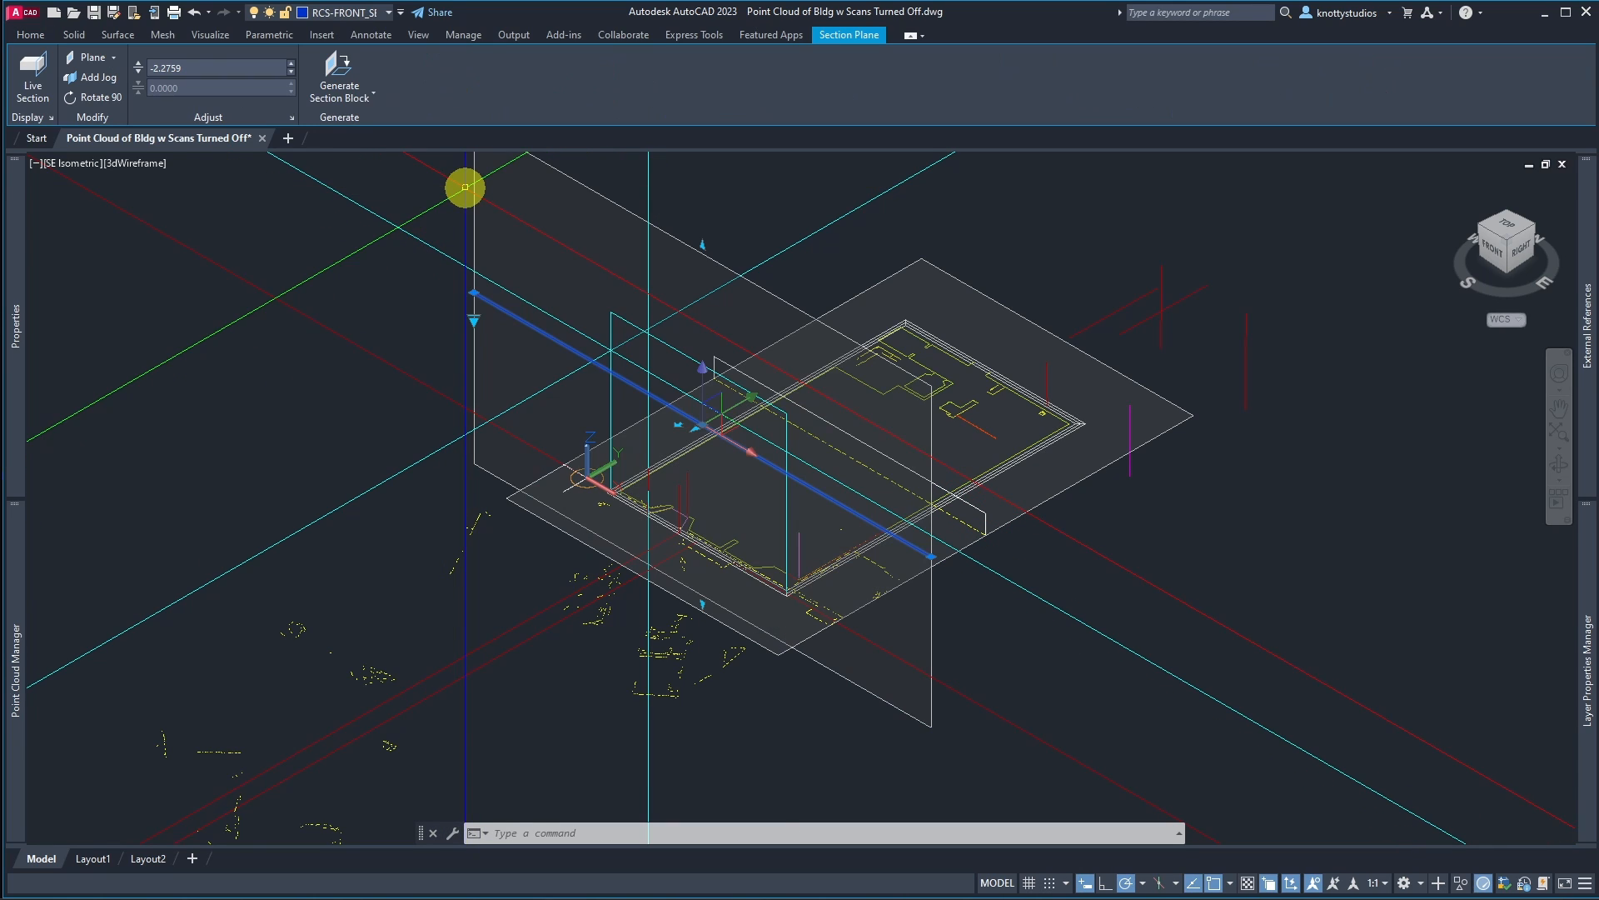
click(342, 11)
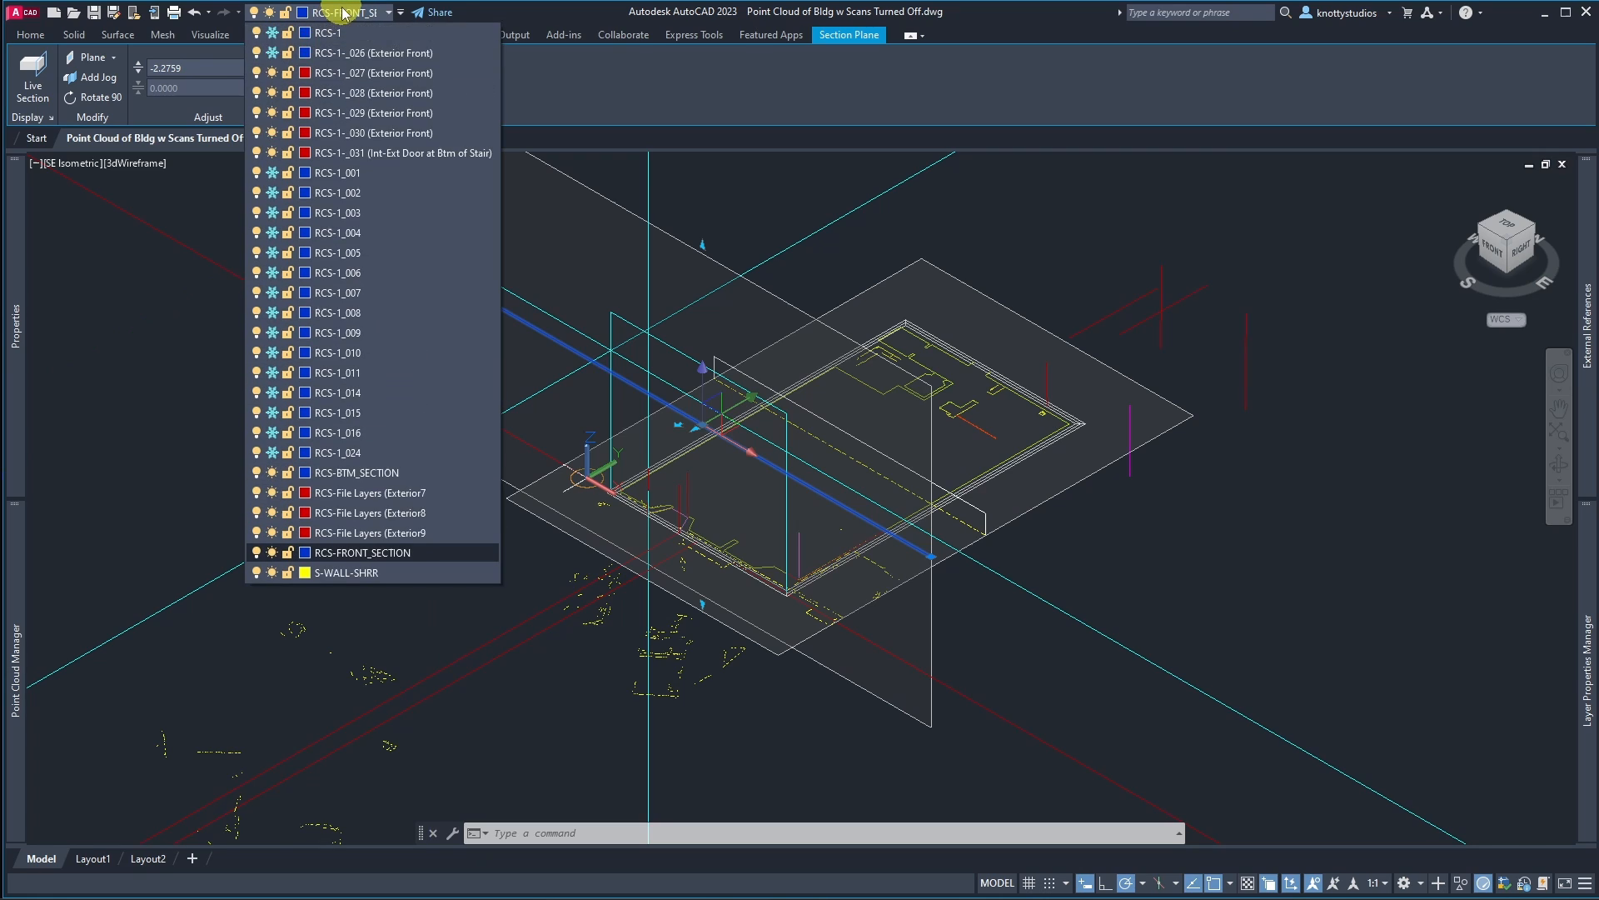
click(273, 554)
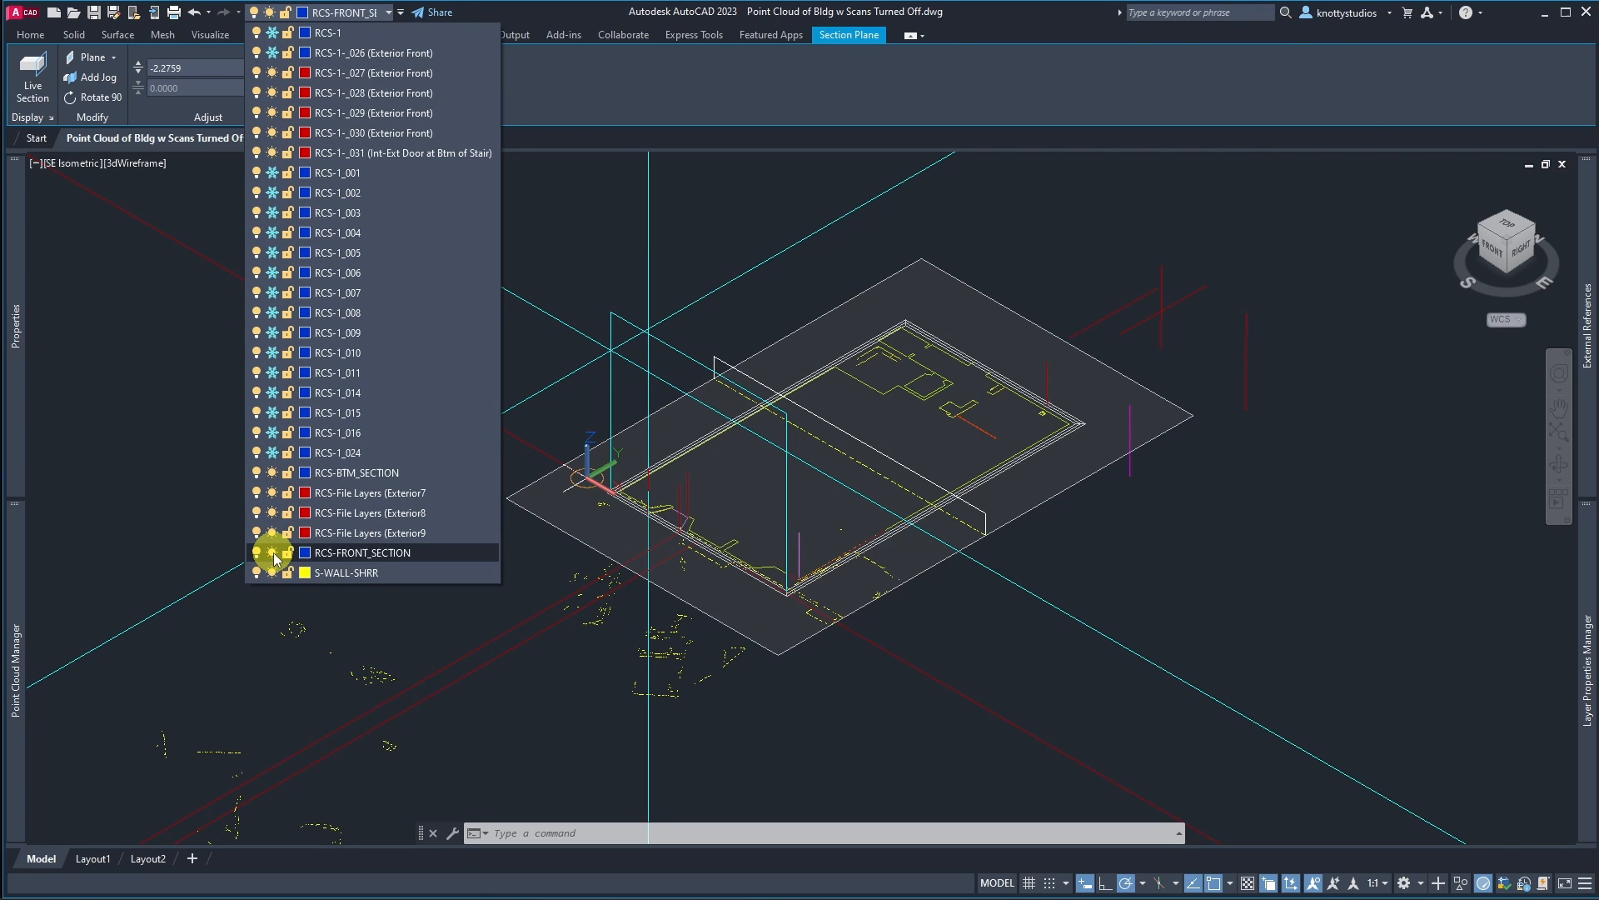
click(952, 275)
click(952, 275)
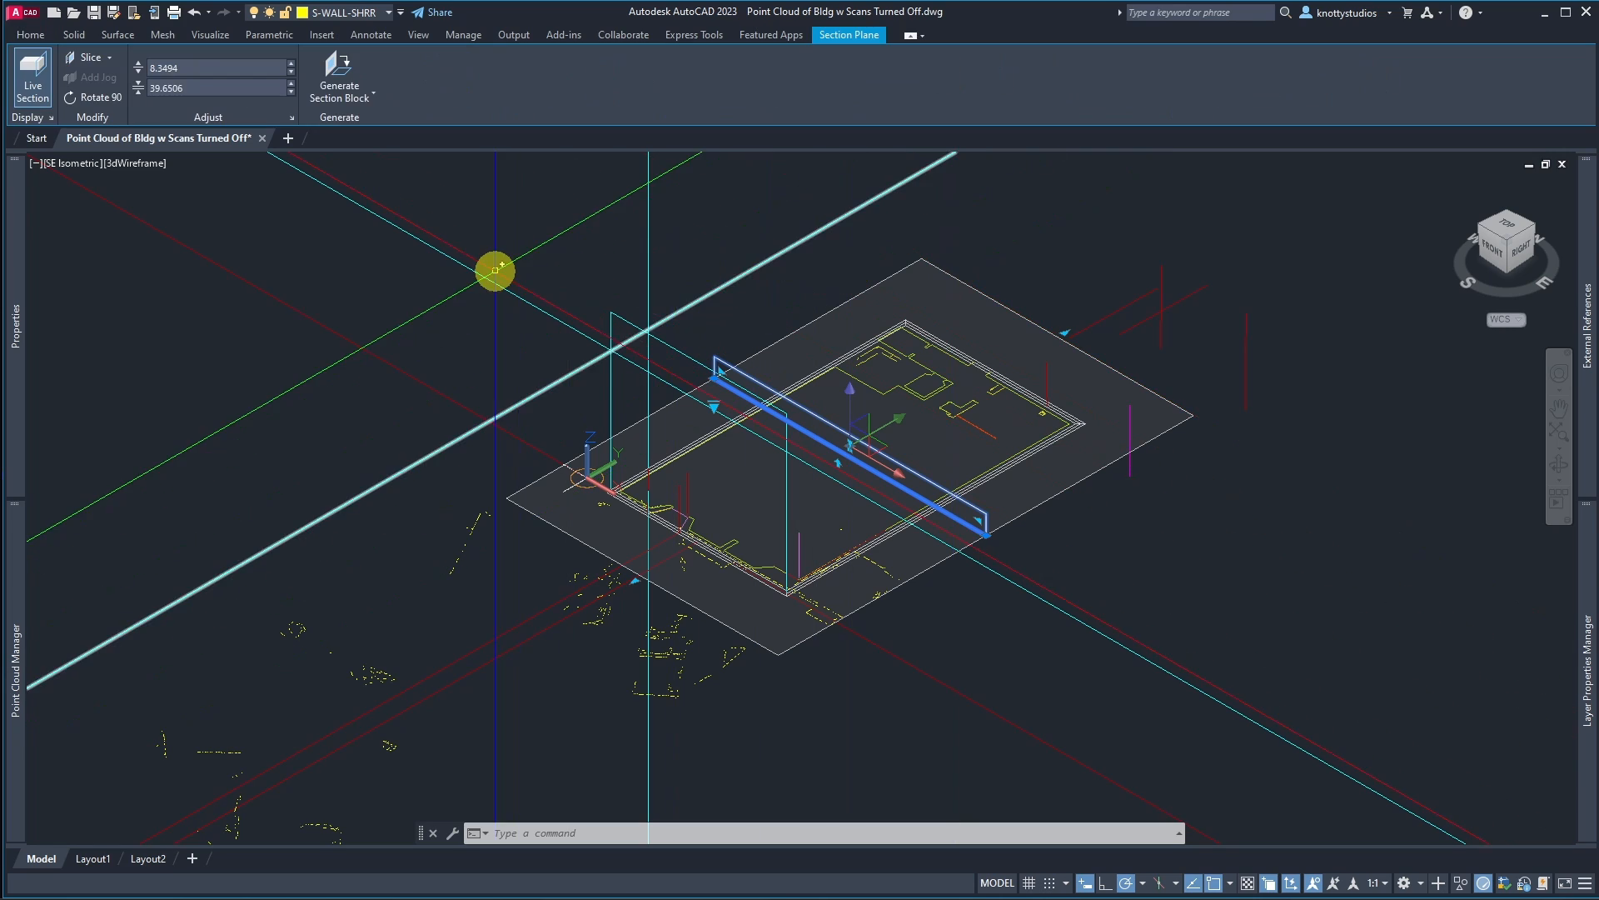
click(357, 15)
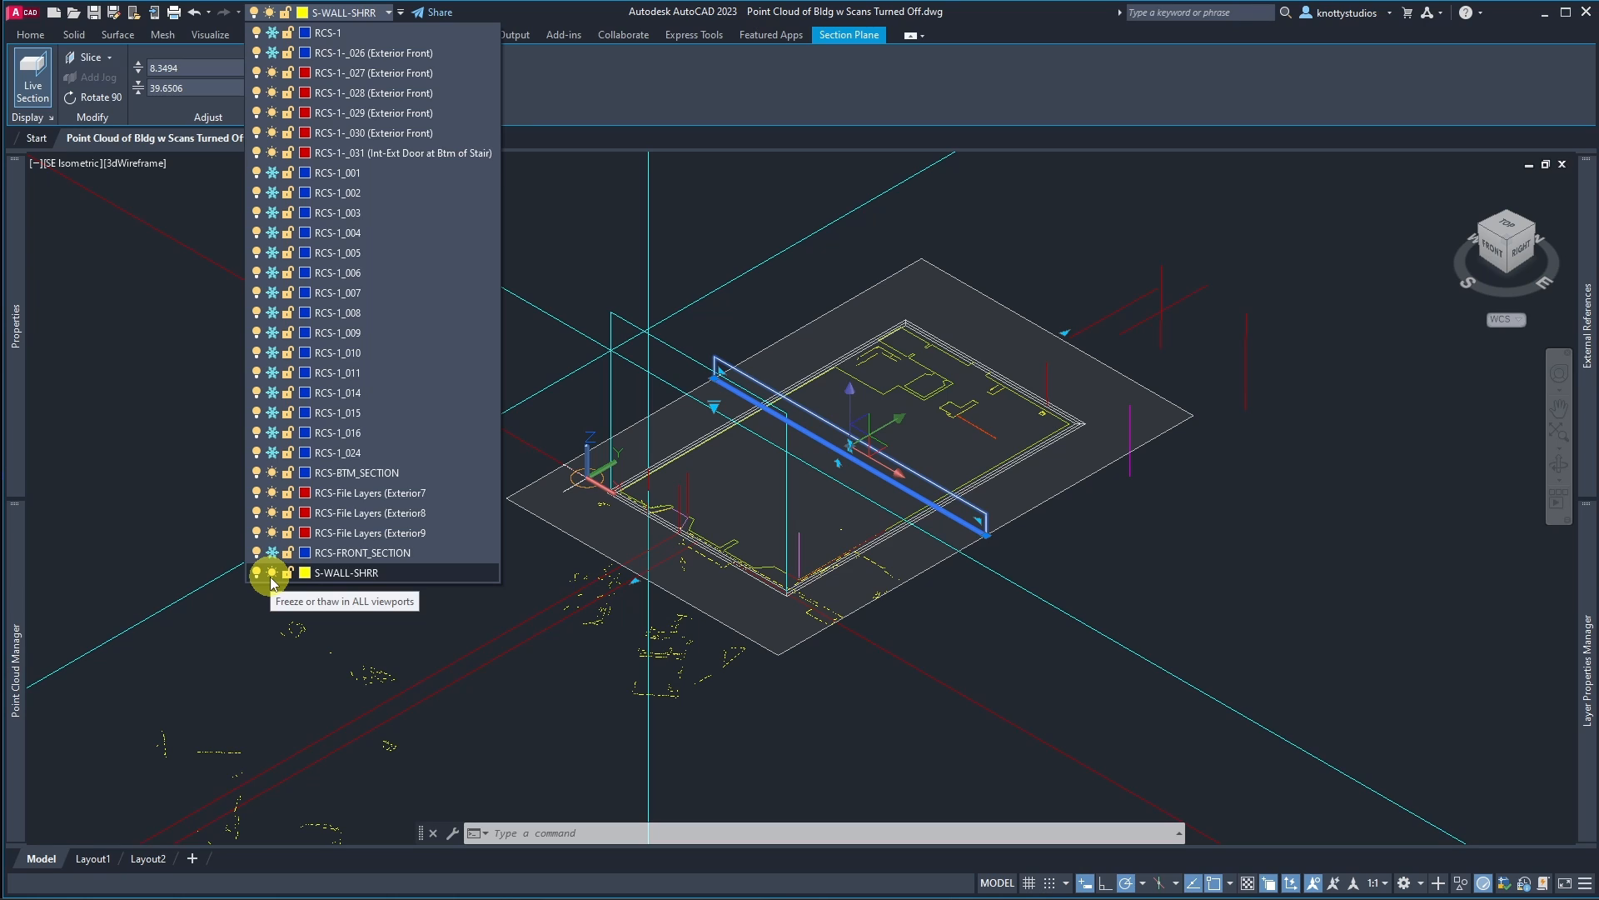
click(1041, 229)
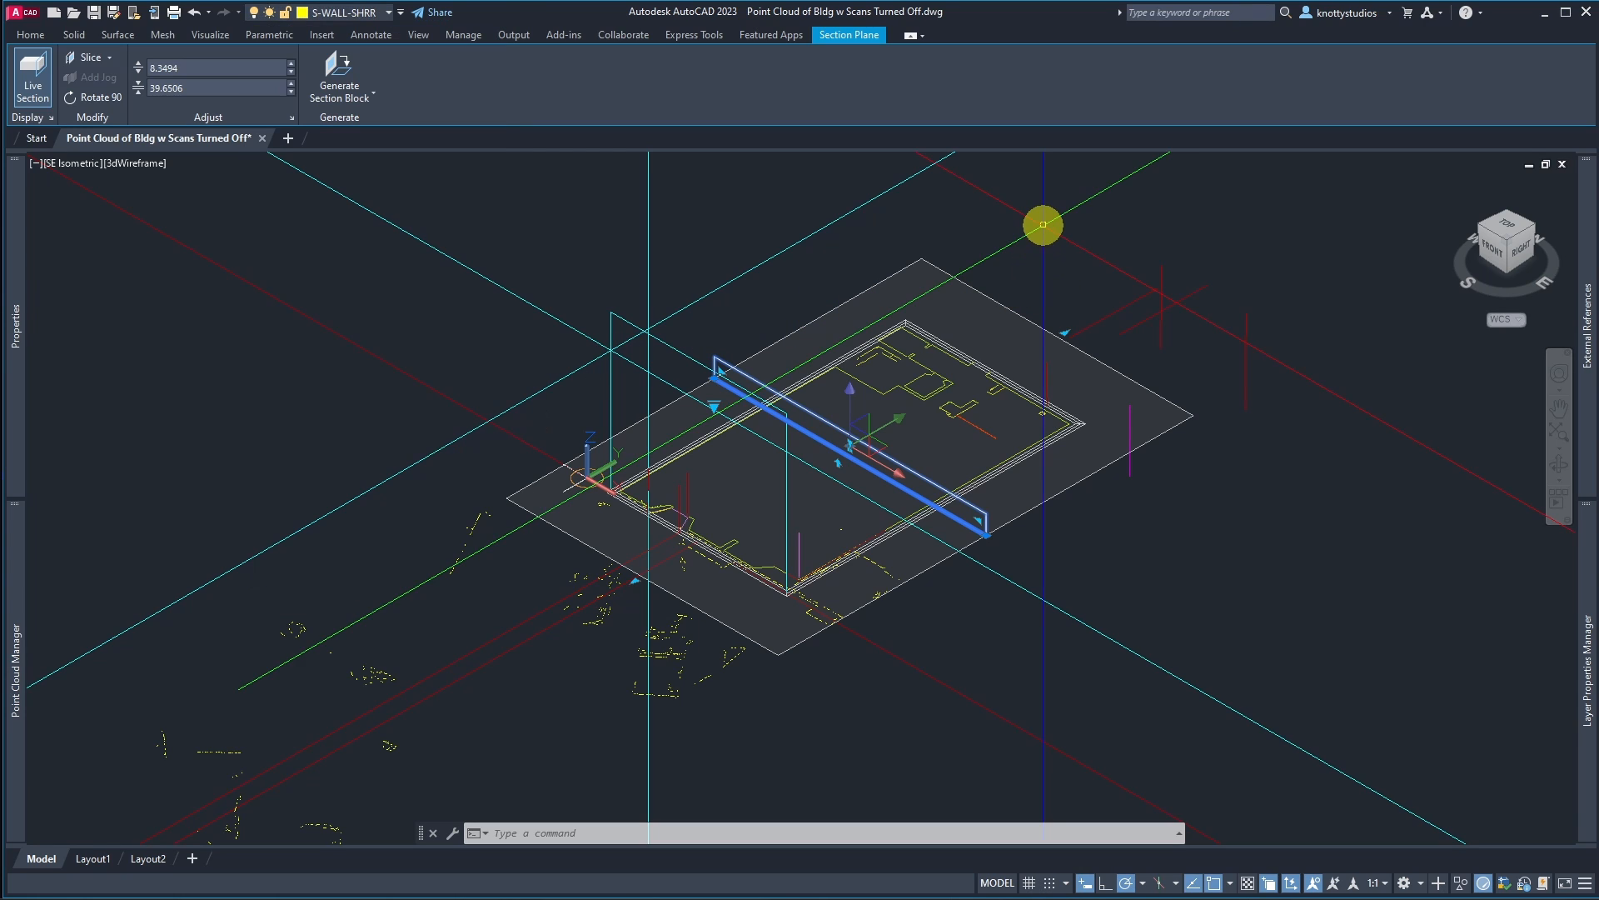
click(1017, 254)
click(934, 284)
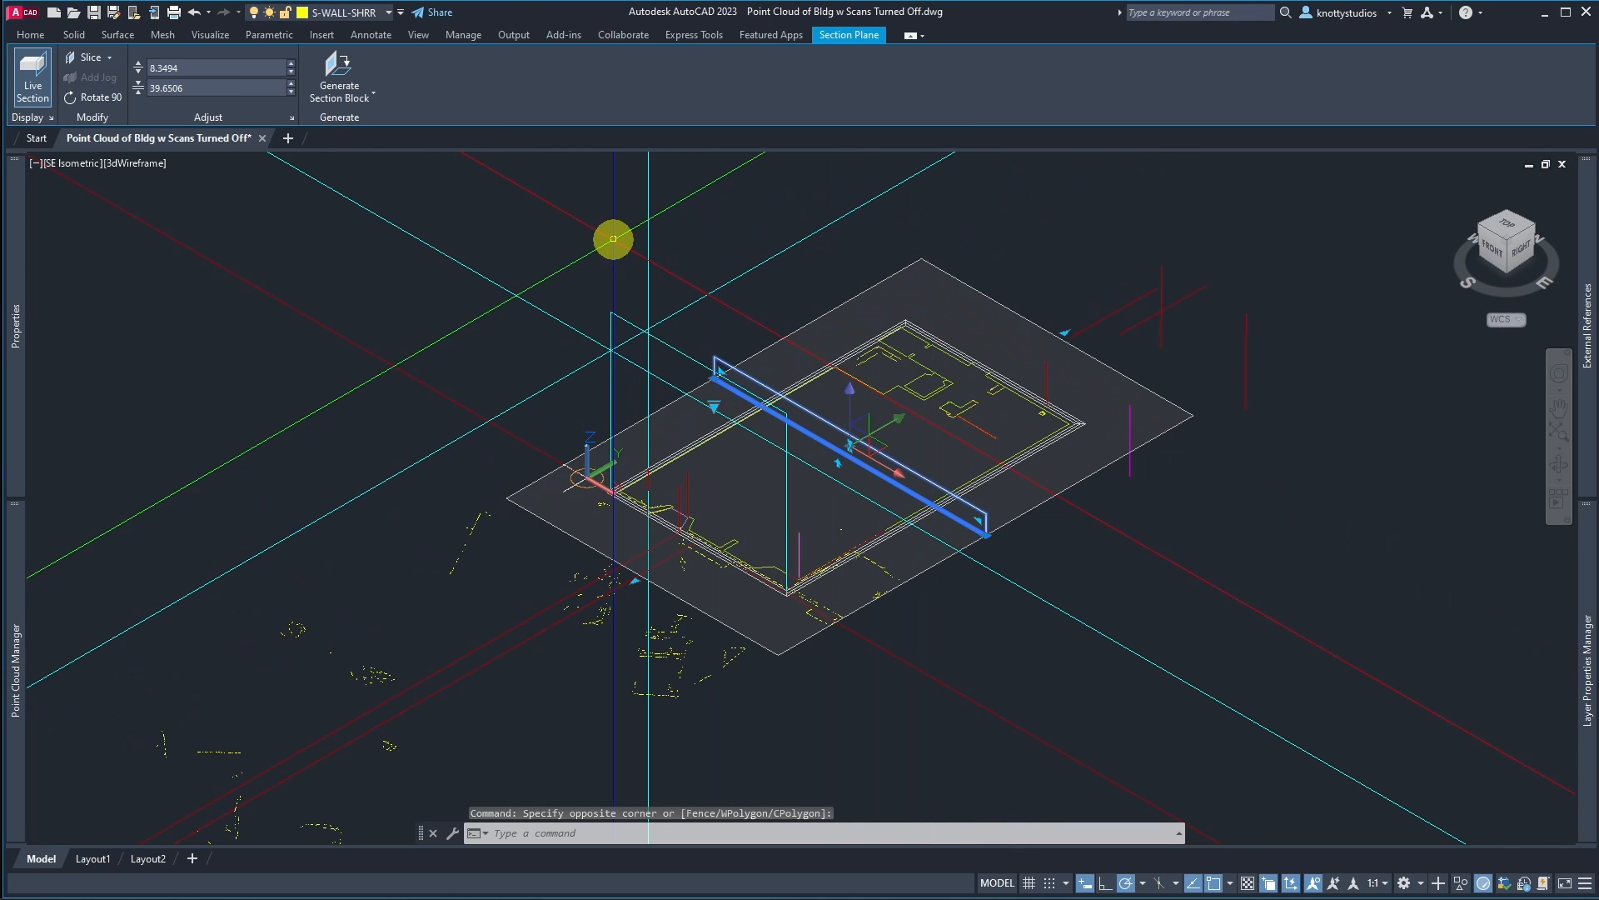
click(387, 13)
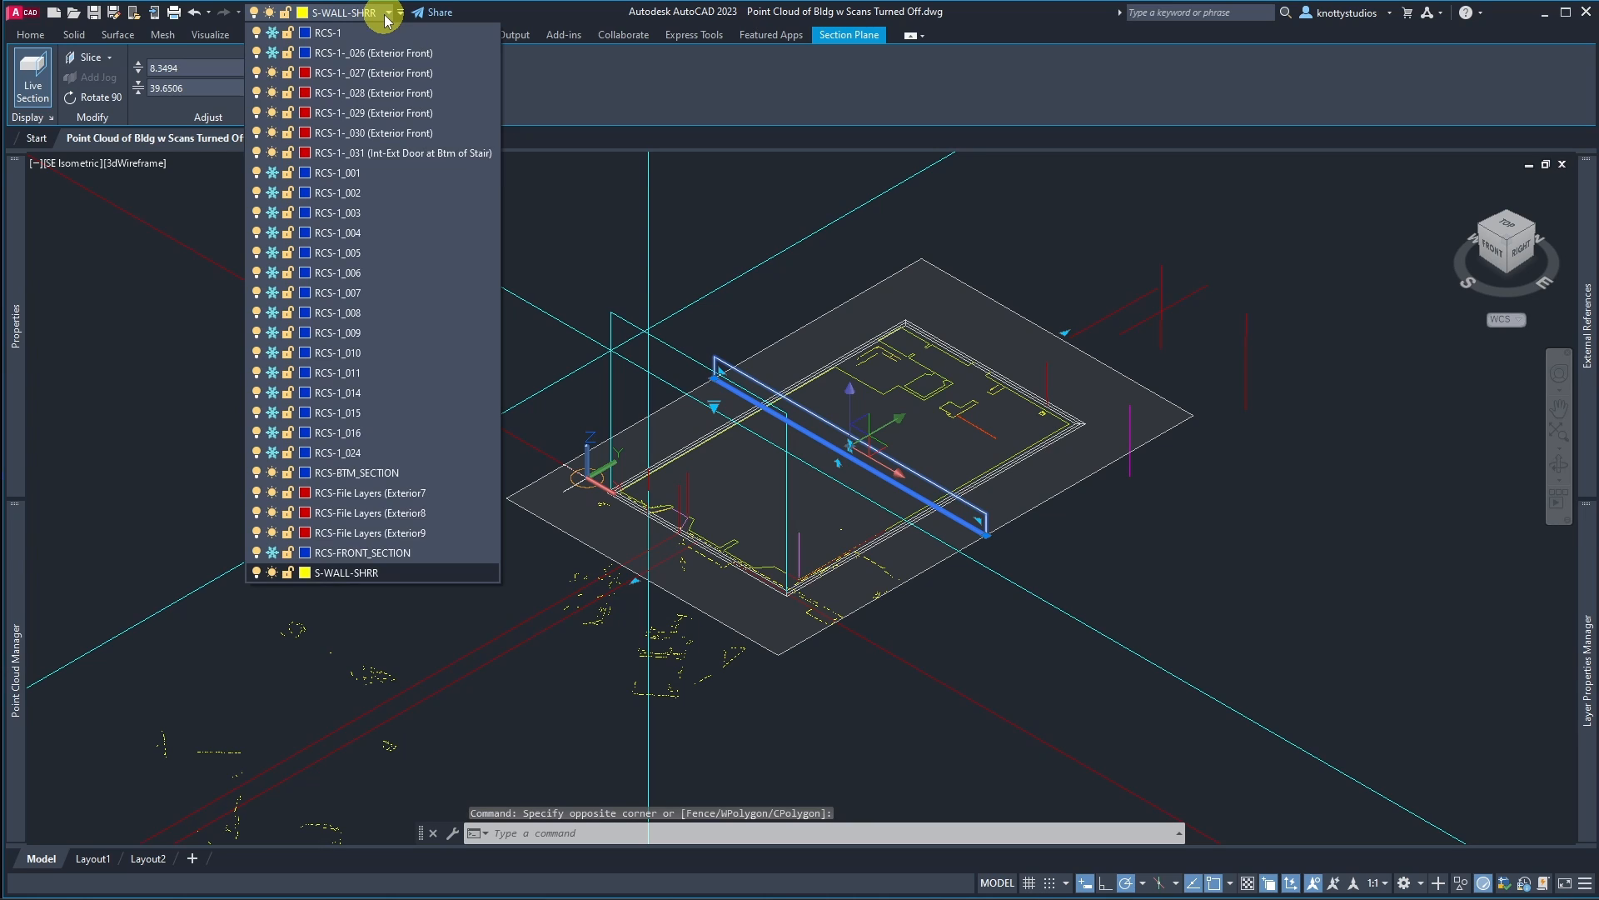
key(Escape)
key(Escape)
key(Escape)
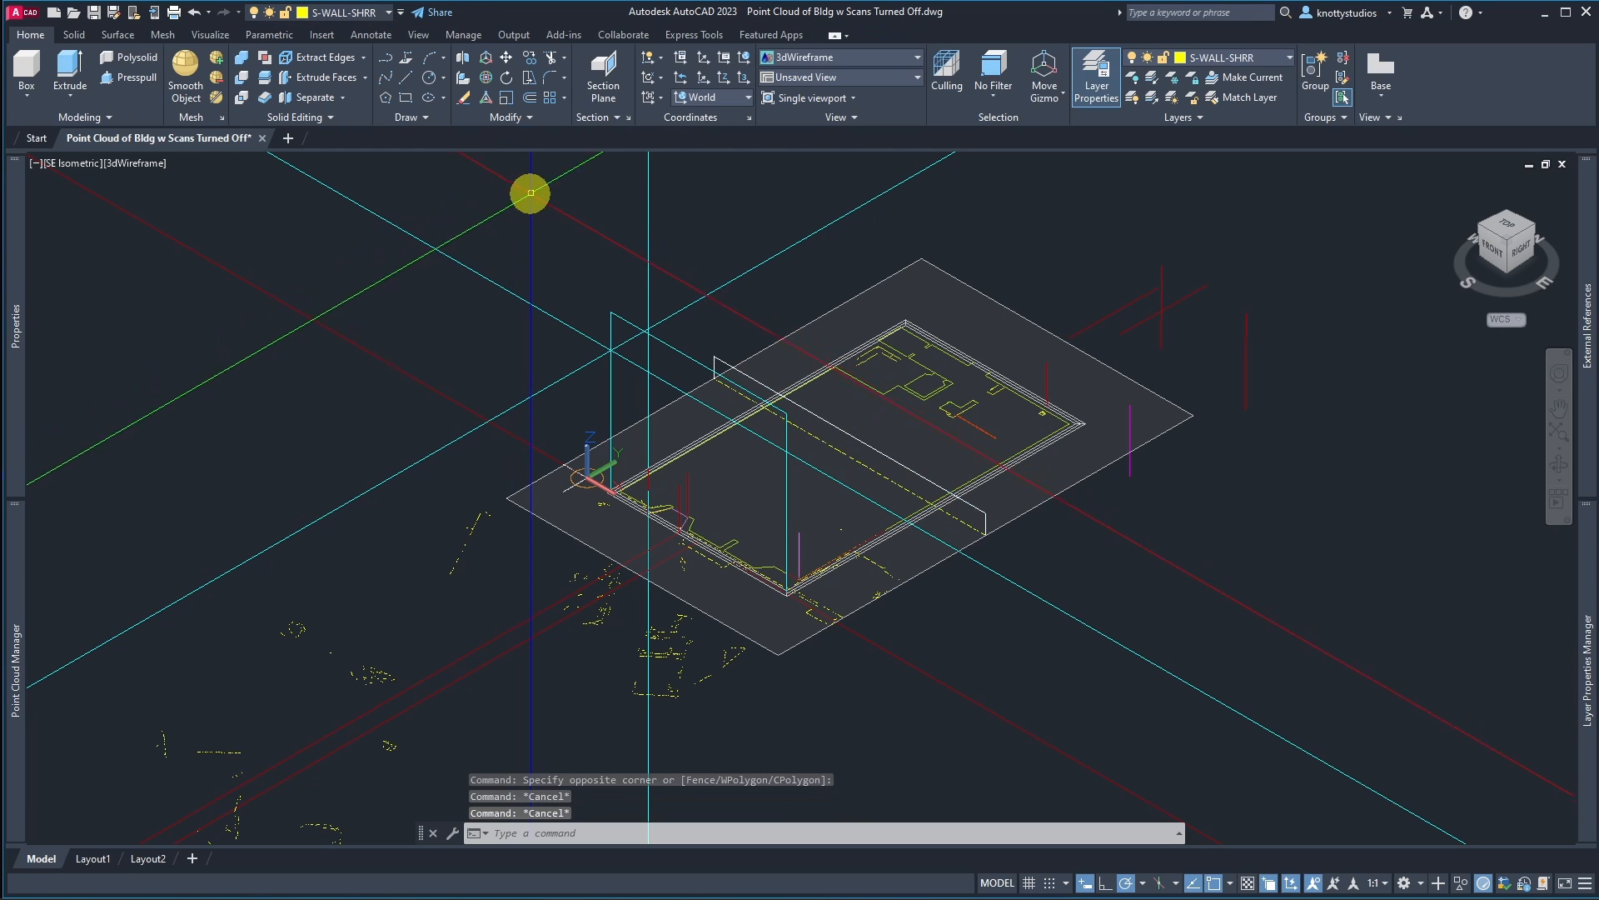
click(920, 250)
click(917, 257)
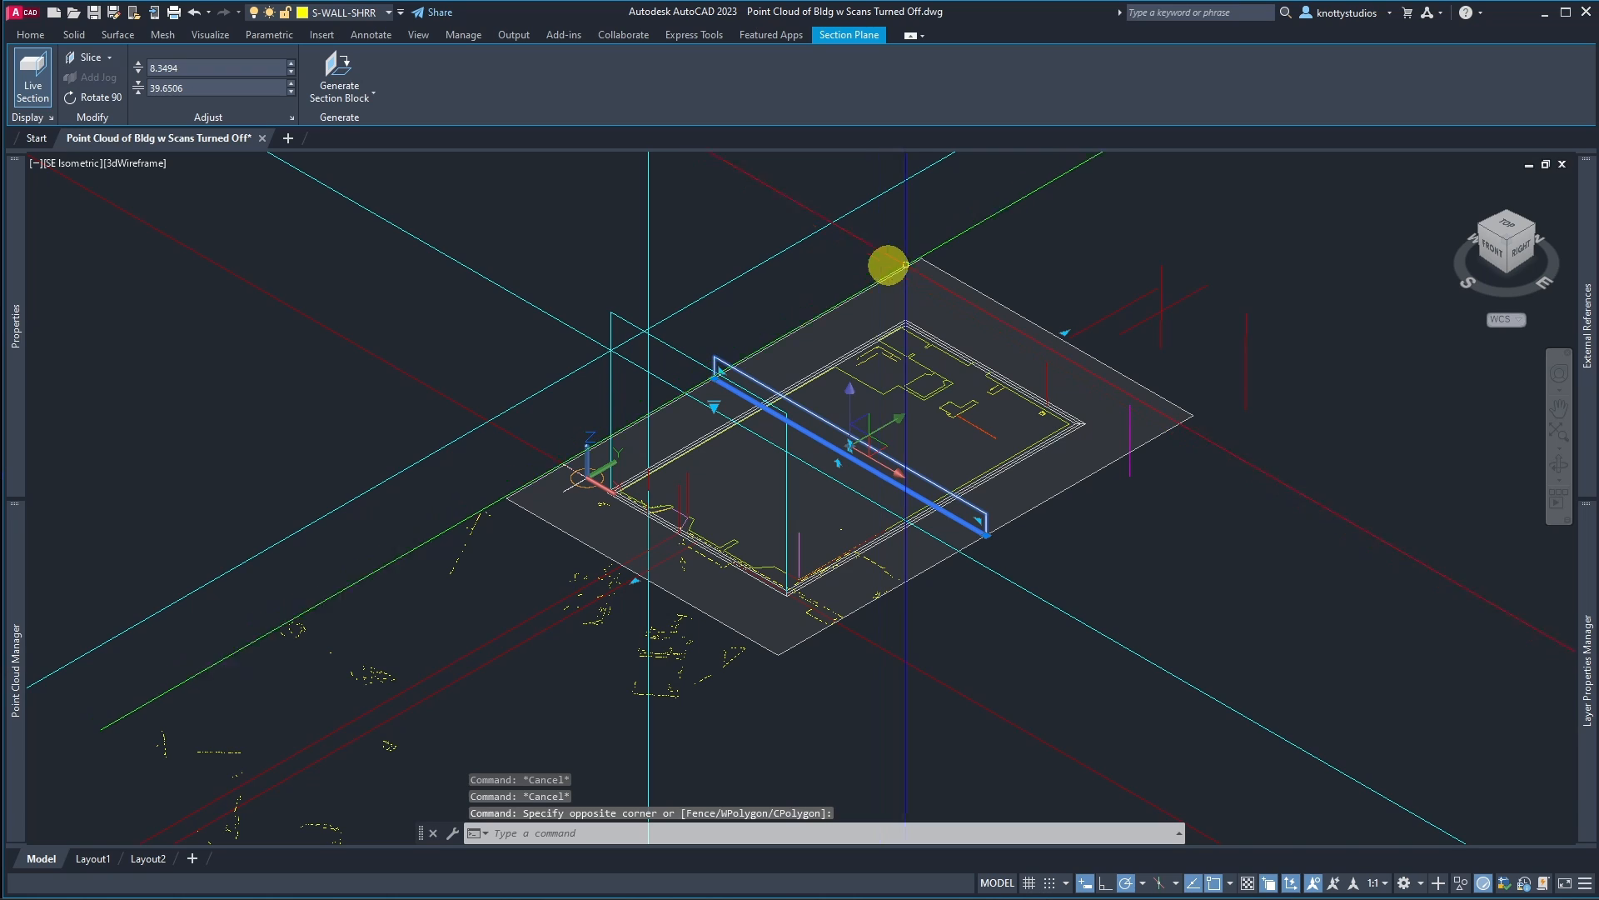
key(Escape)
Step: Select the bottom section plane and move it onto the RCS-BTM_SECTION layer
click(925, 261)
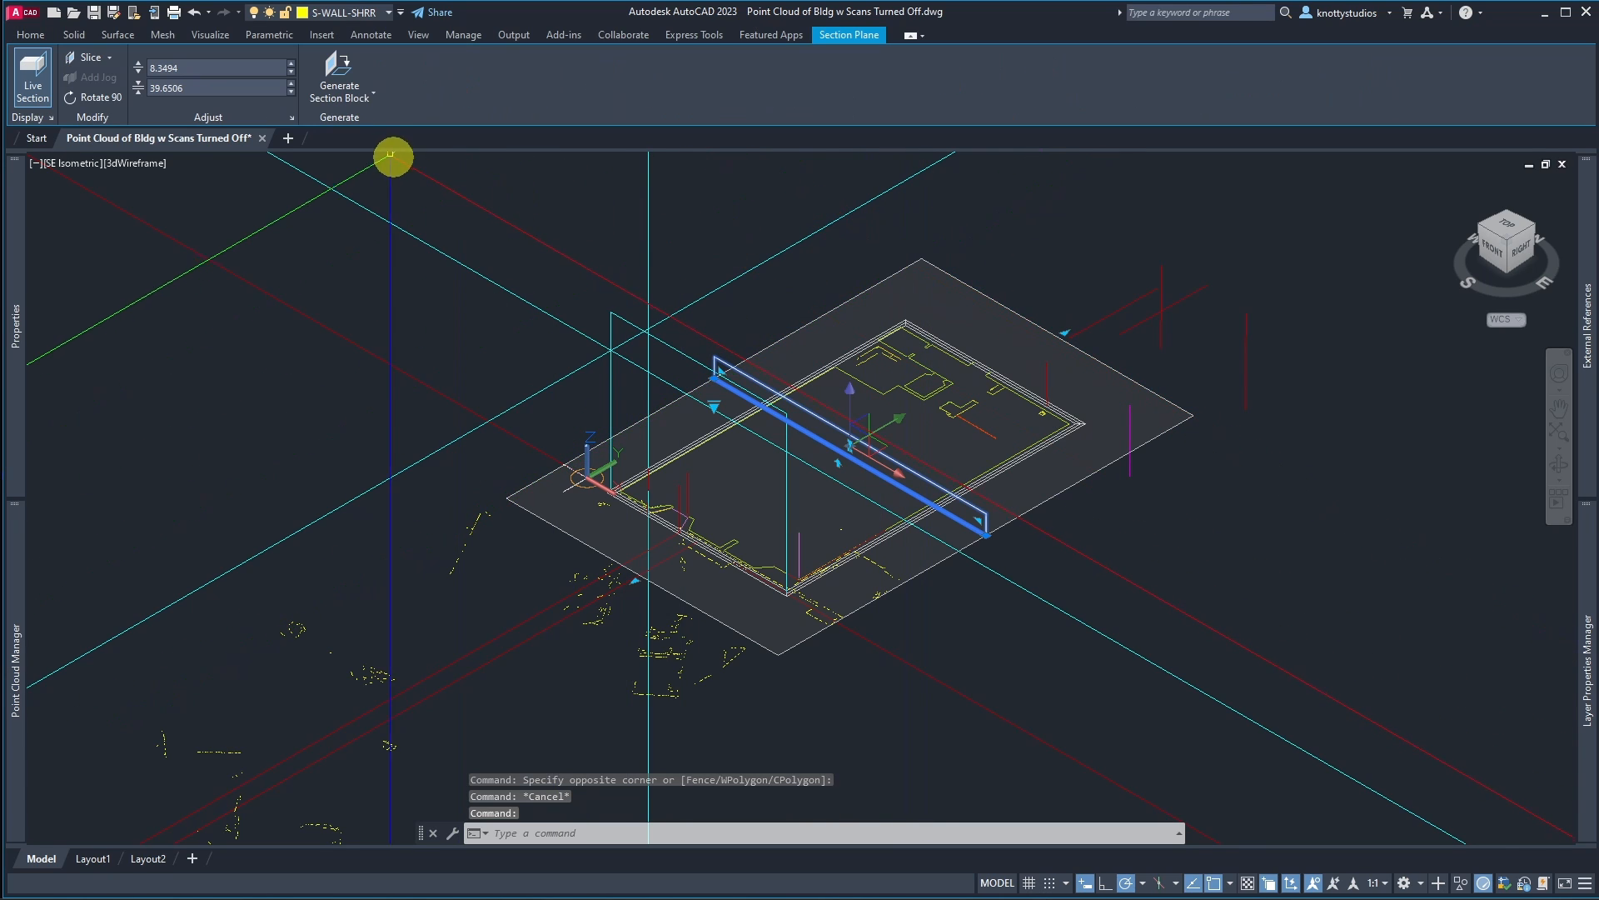
click(388, 13)
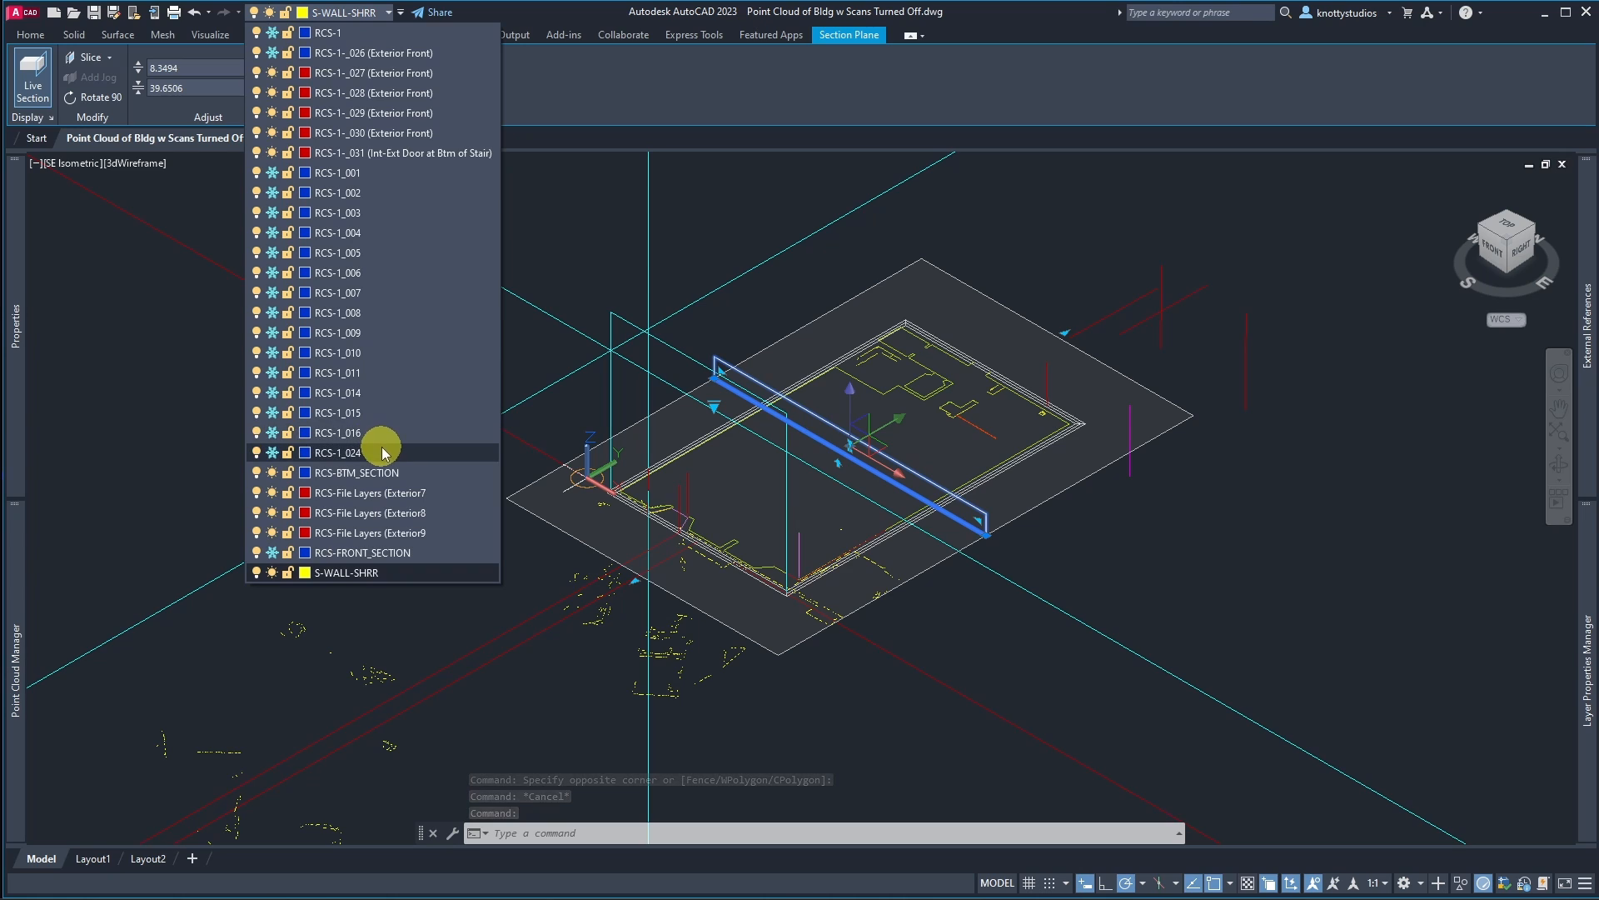
click(388, 473)
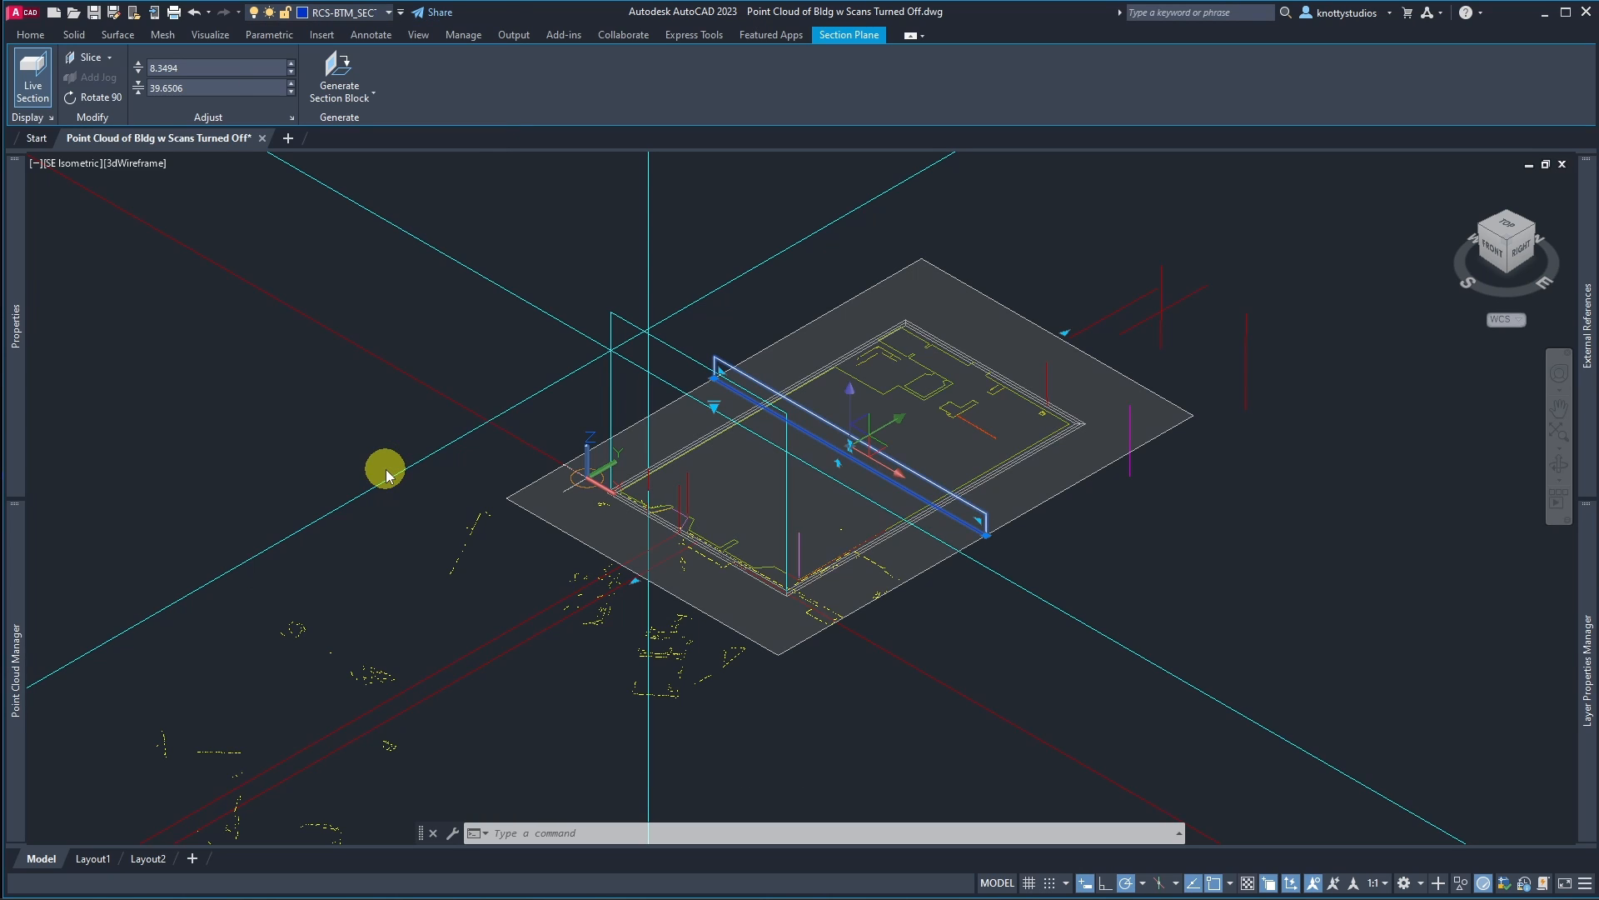
Step: Freeze the RCS-BTM_SECTION layer to hide the bottom section plane
click(384, 13)
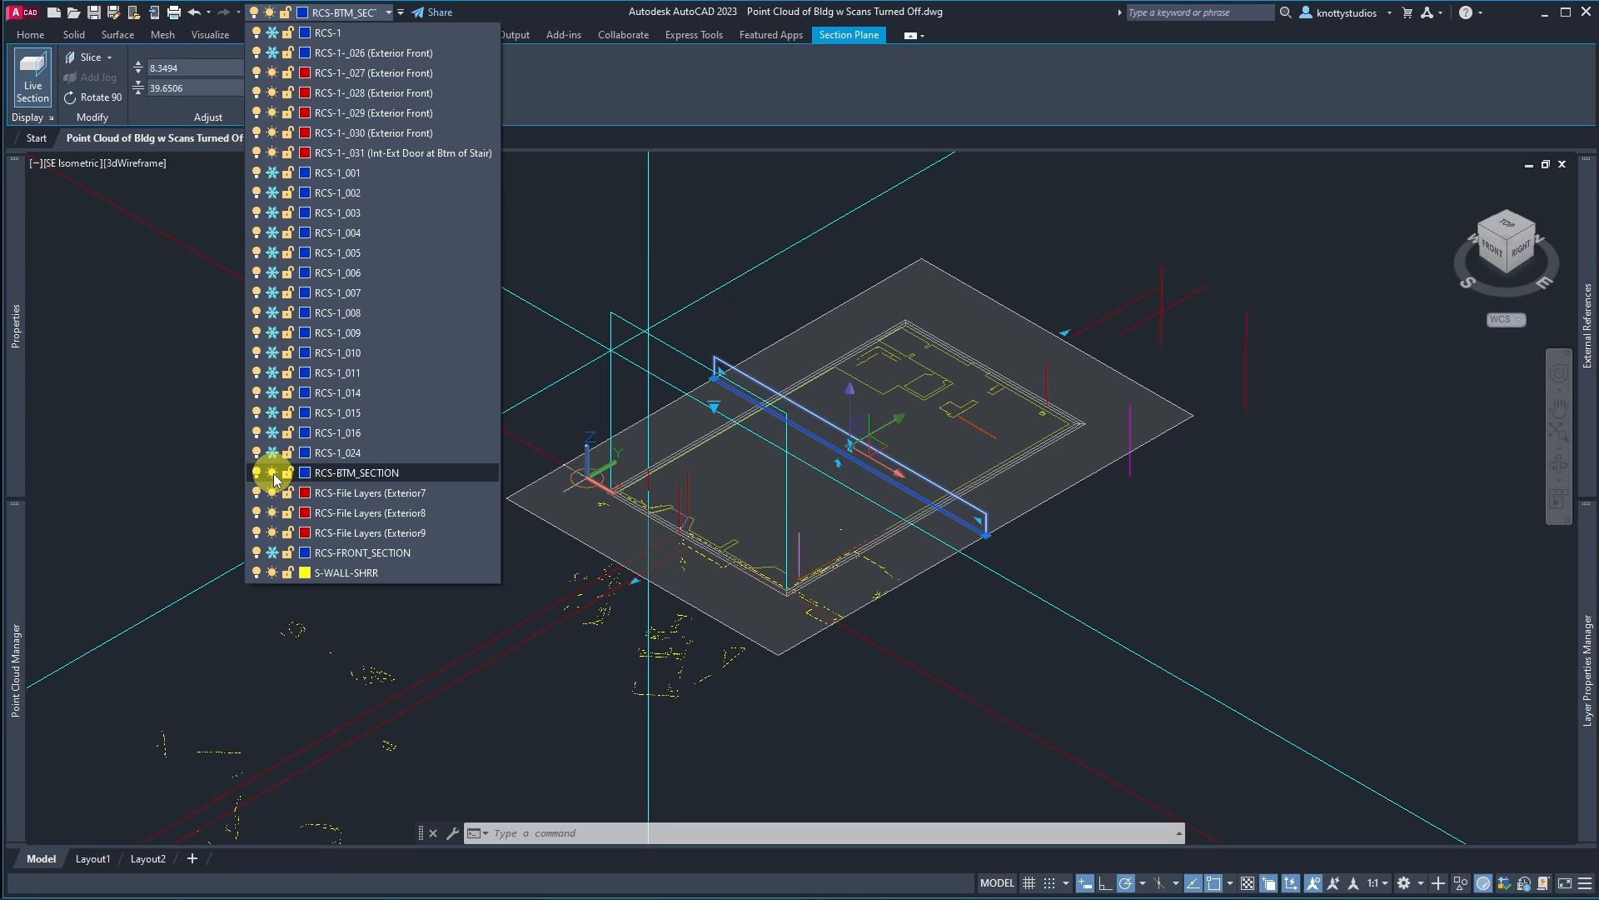
click(272, 473)
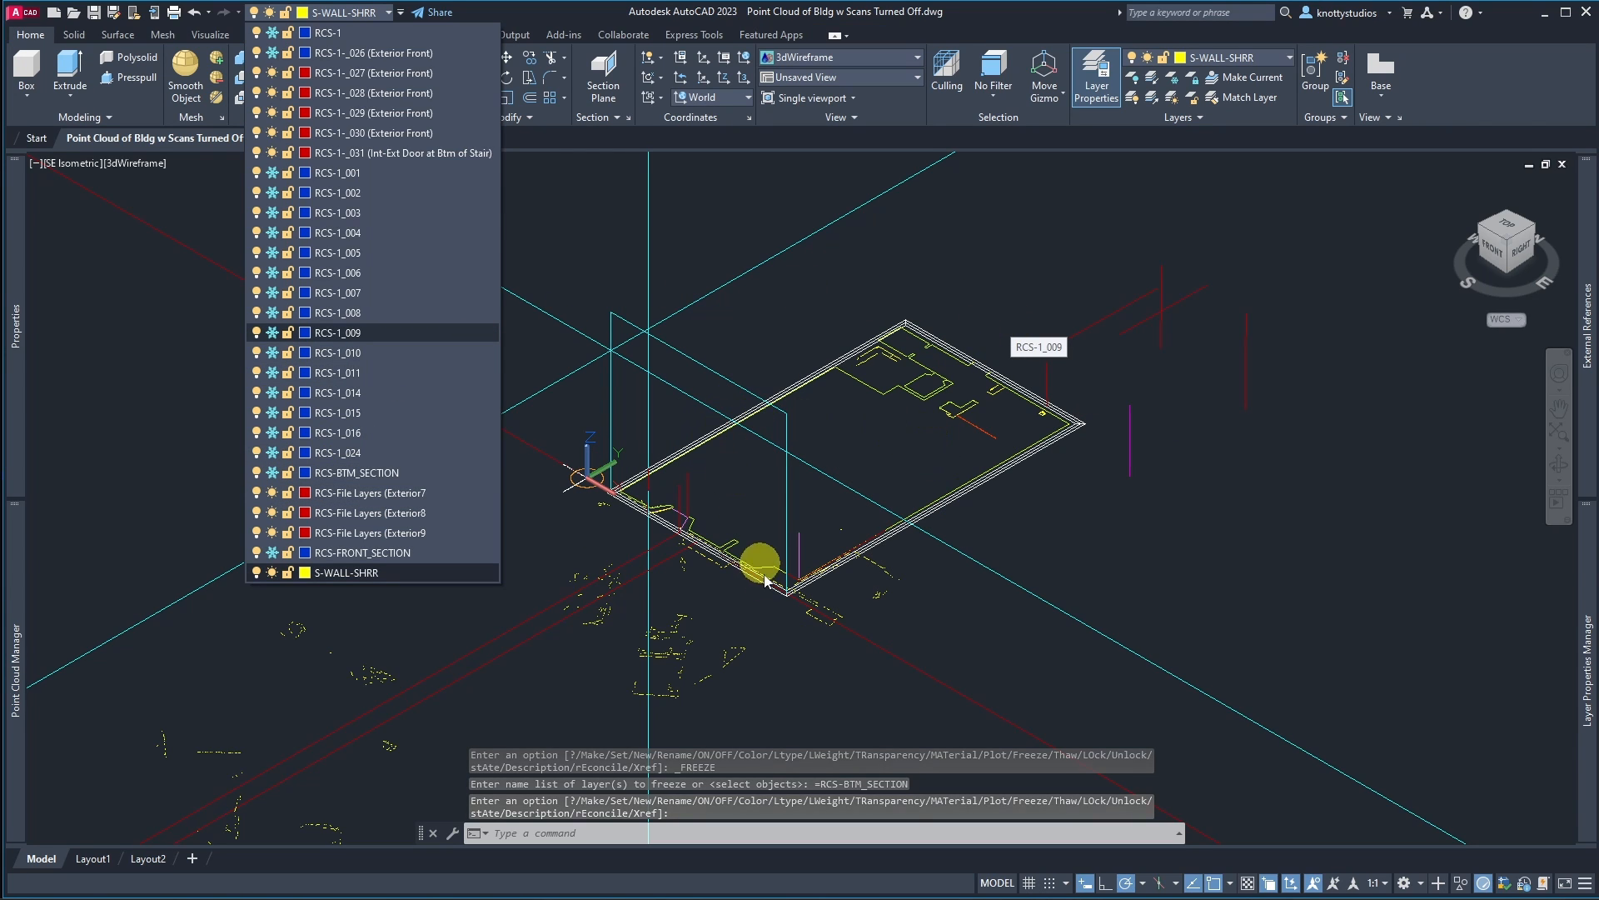
scroll(756, 587, down, 2)
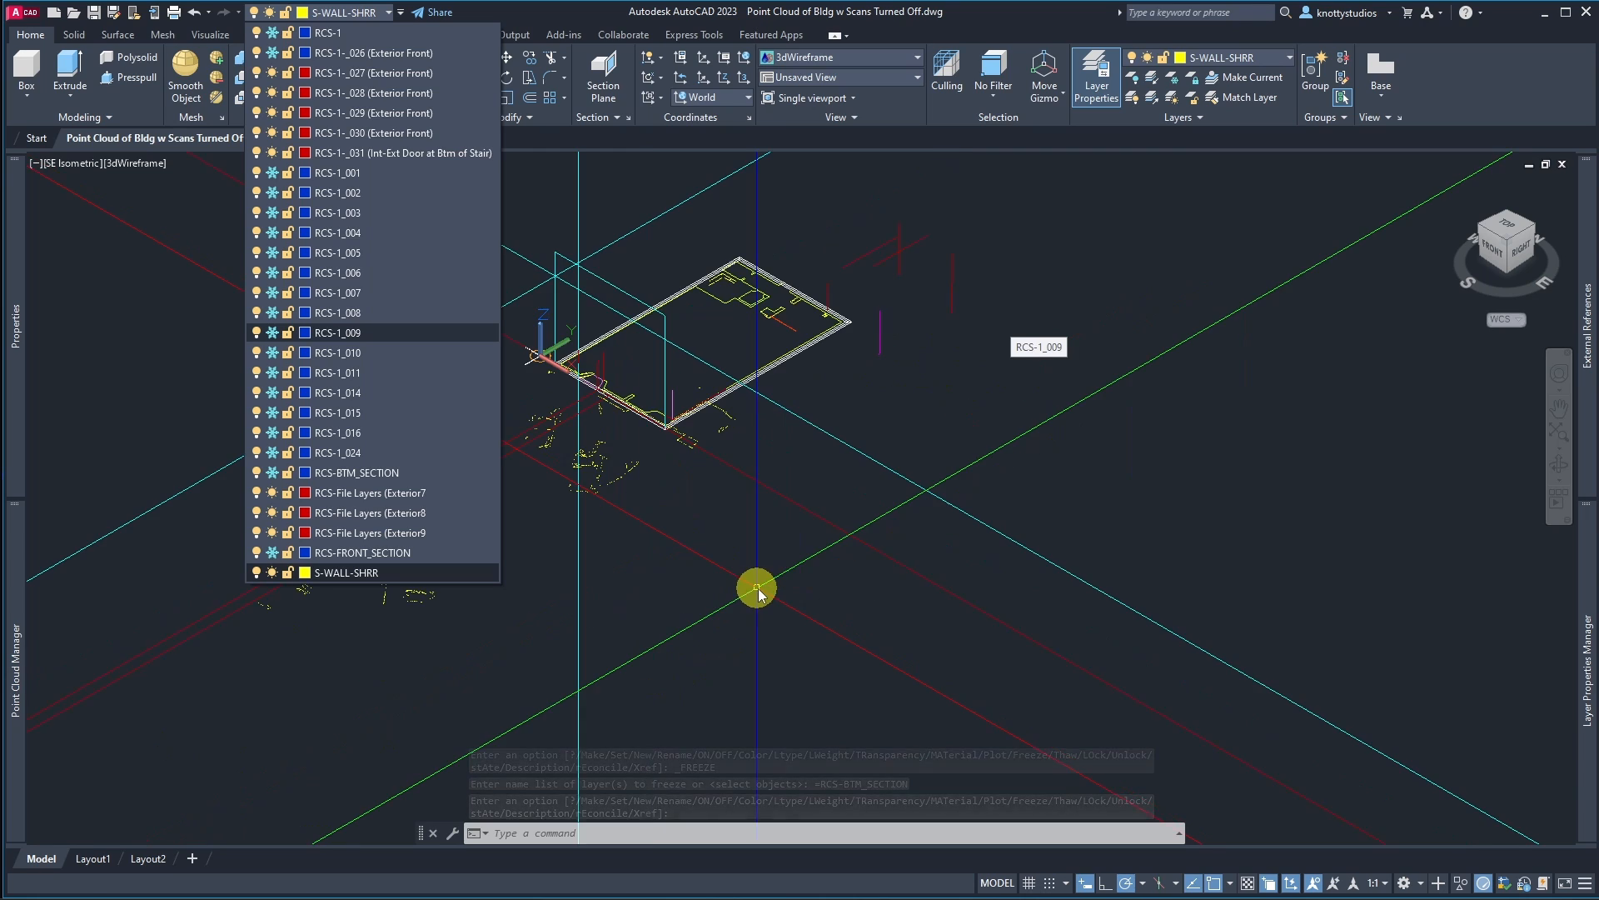
Step: In top view, erase the stray extracted section lines scattered south of the building front
click(1501, 223)
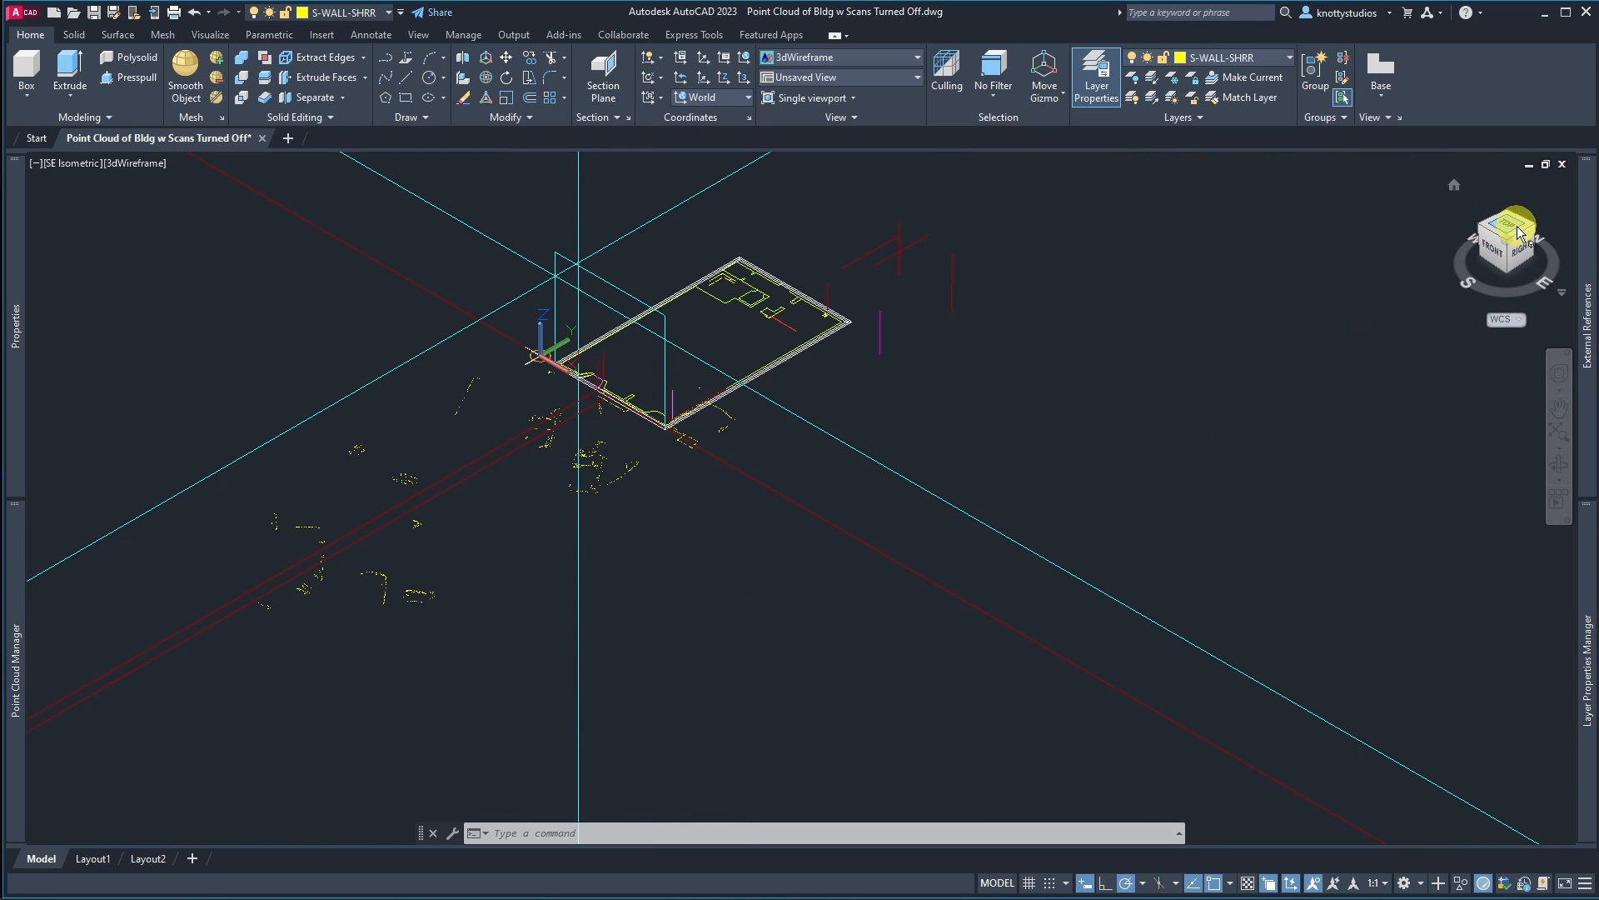
click(1516, 229)
scroll(739, 593, up, 9)
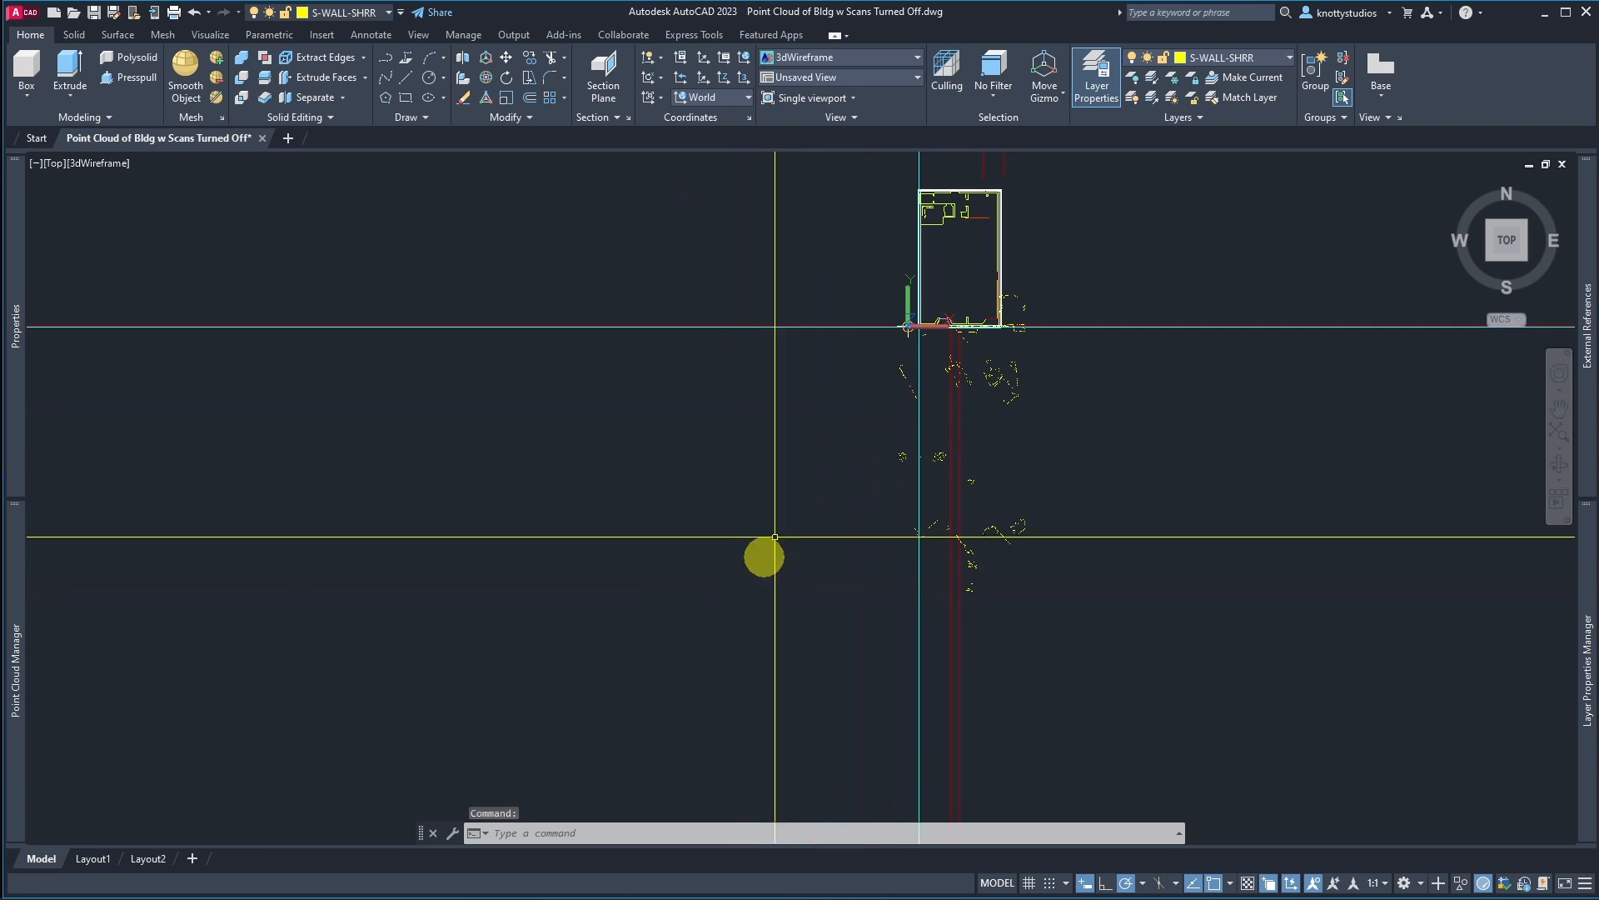
click(767, 333)
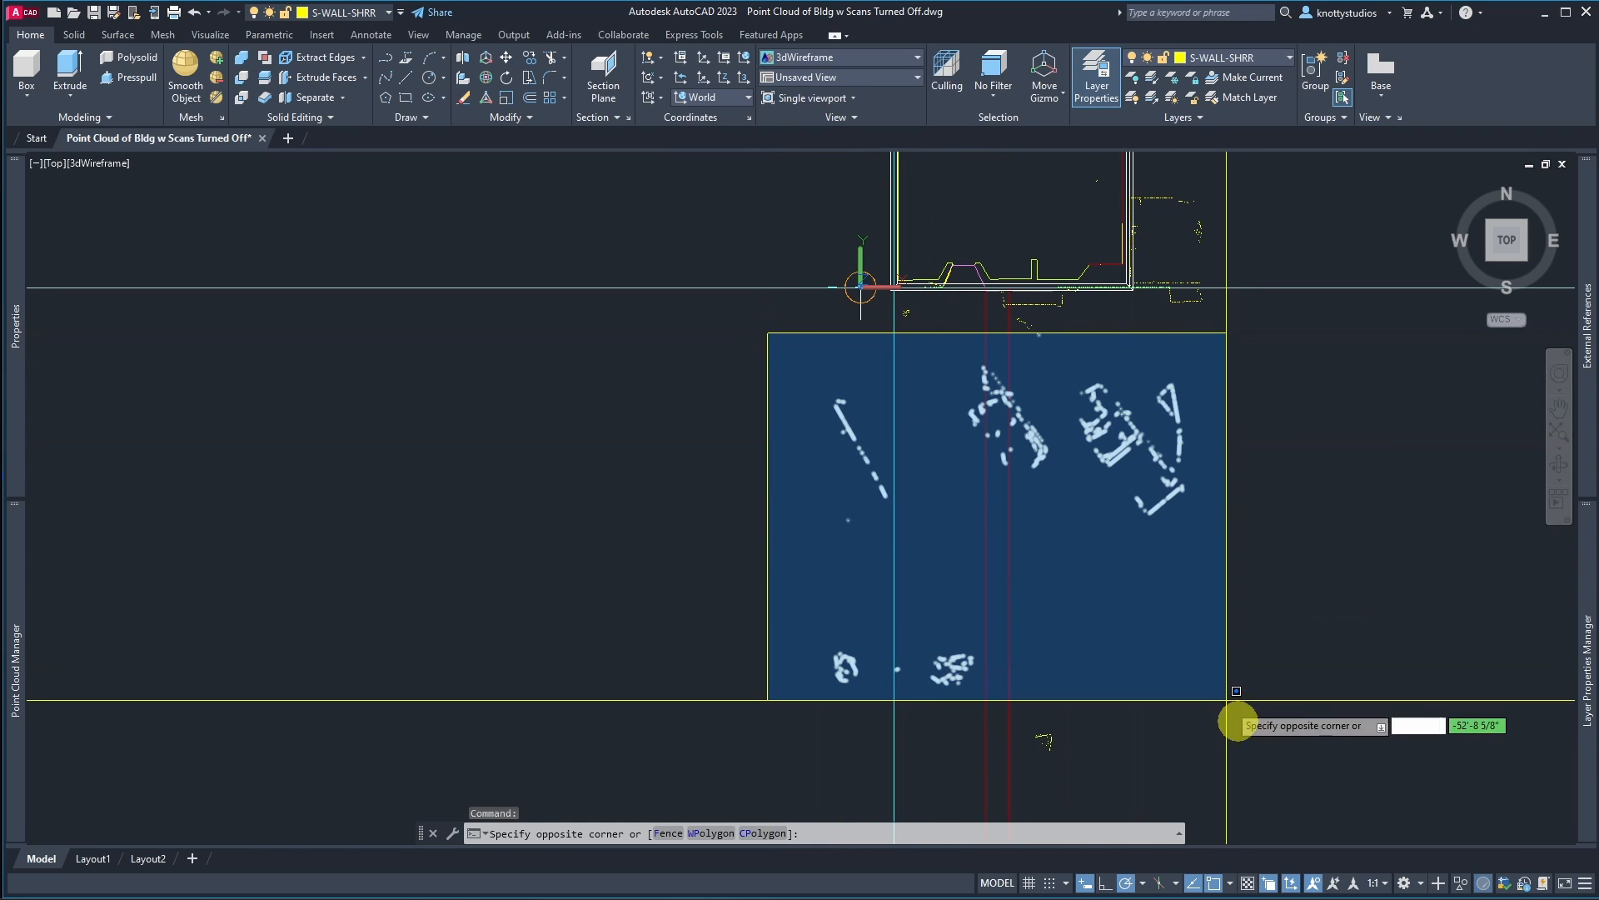
click(1257, 777)
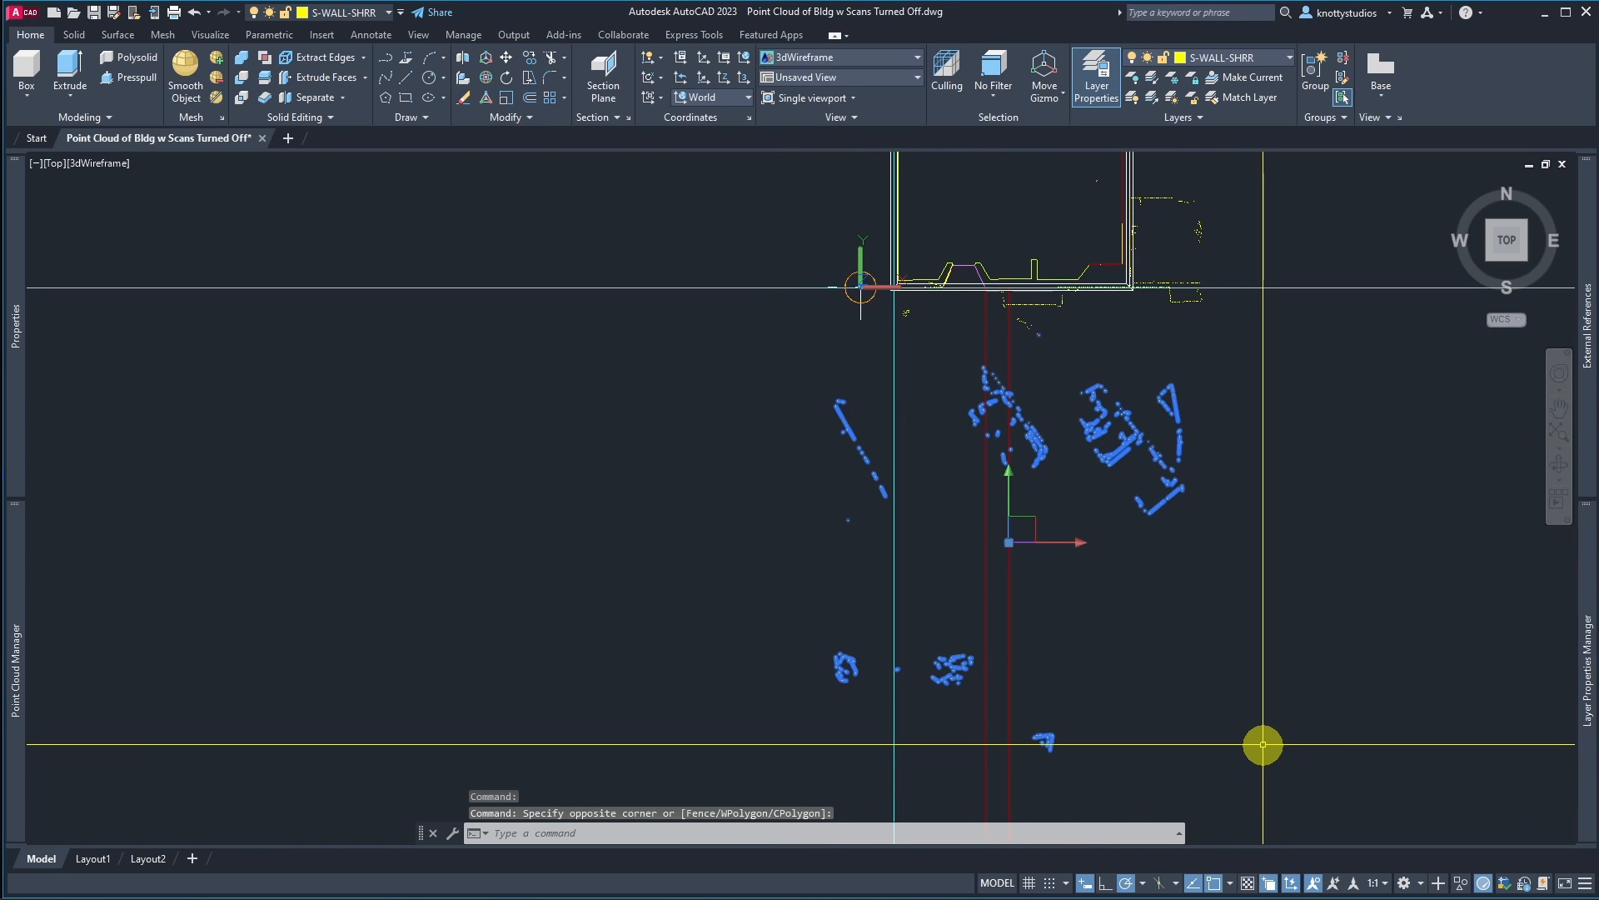
key(Delete)
Step: Select the remaining stray section fragments in front of the building's front wall and erase them
scroll(999, 300, up, 5)
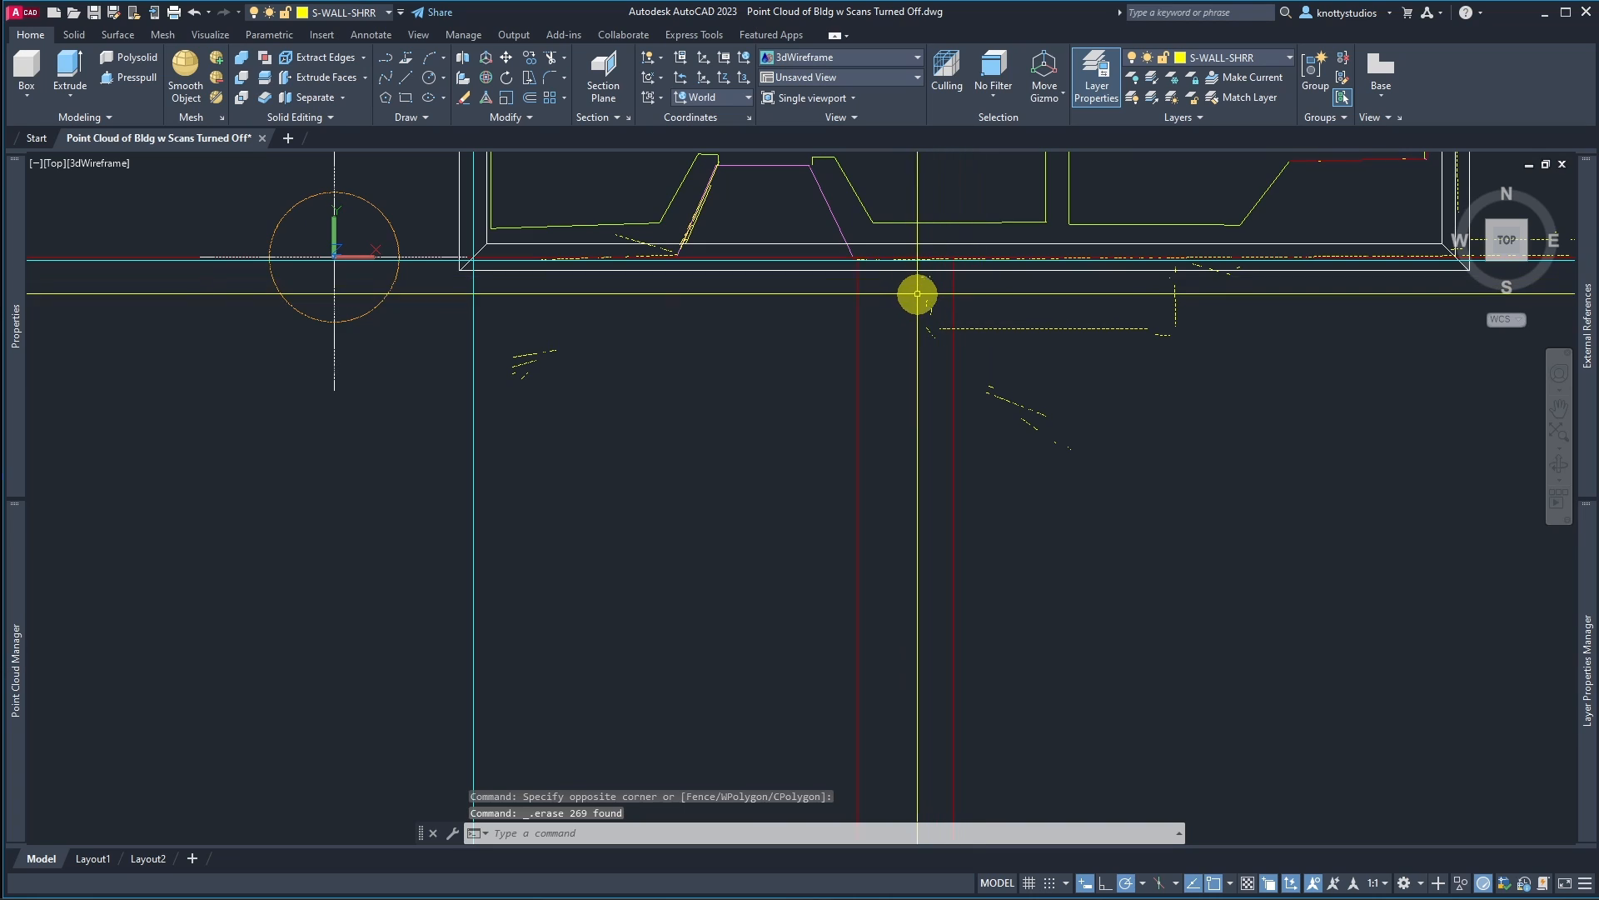
scroll(917, 293, up, 3)
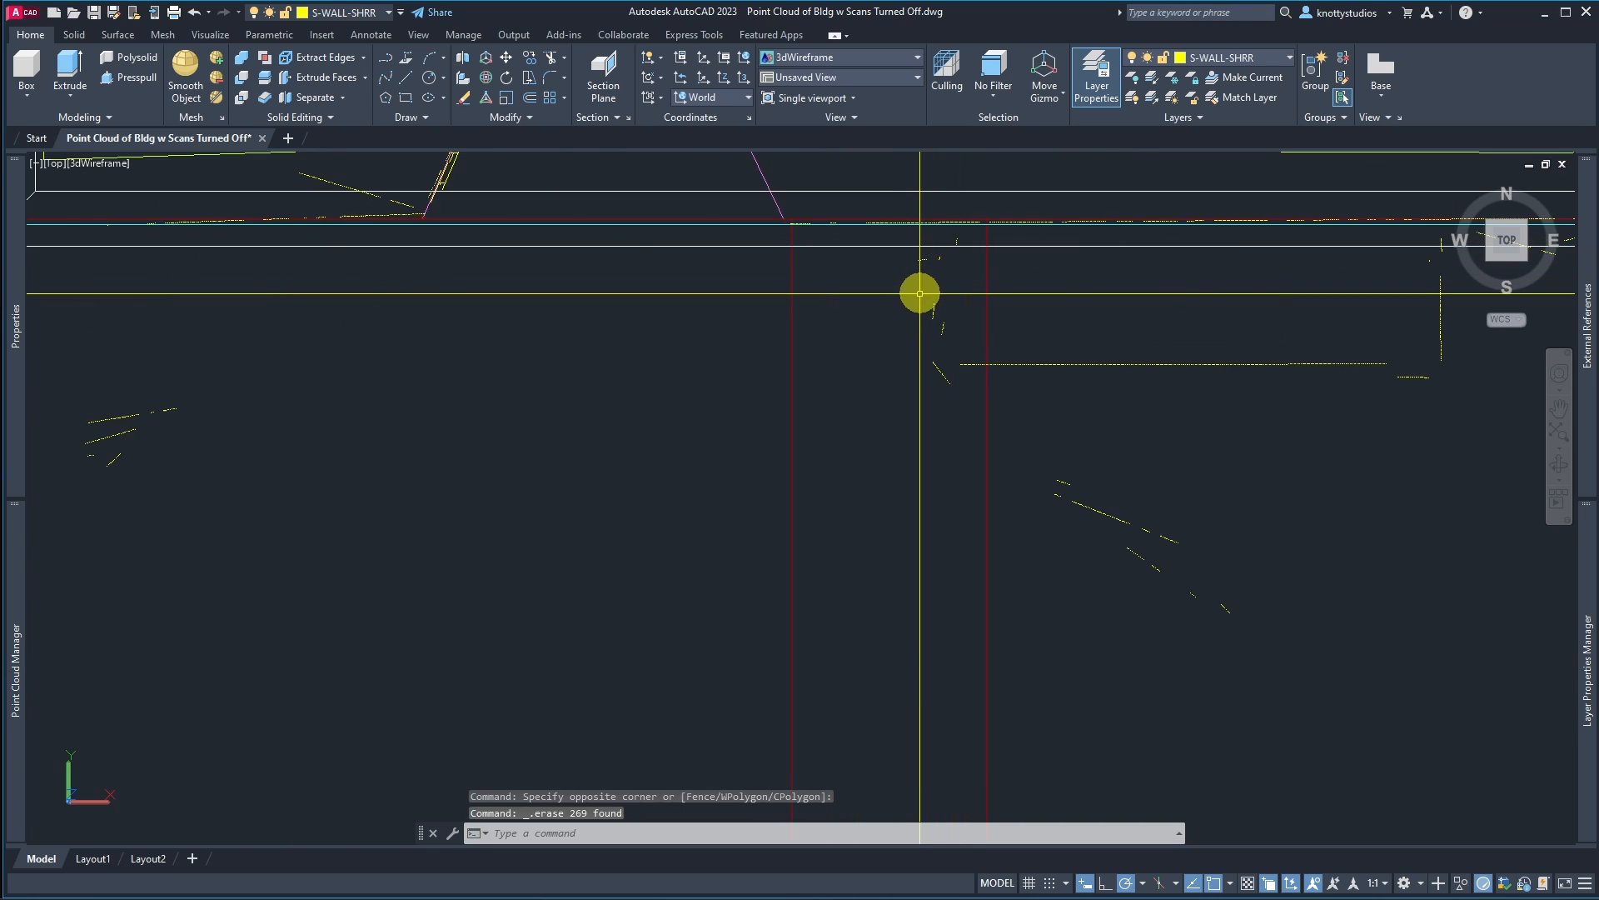
click(887, 233)
click(1477, 646)
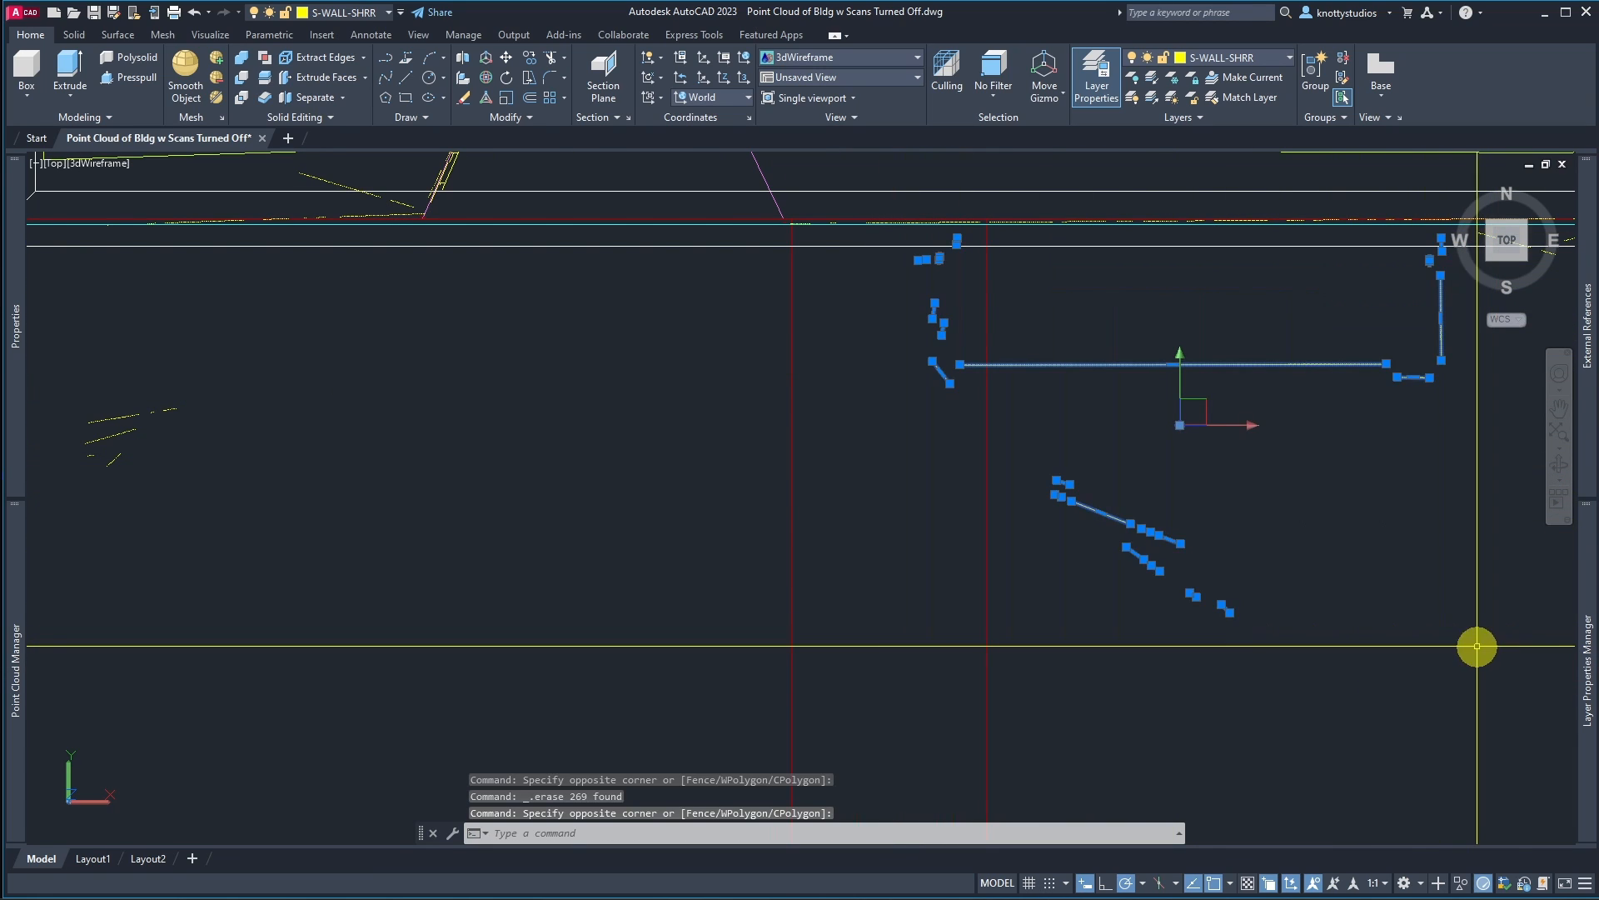
click(36, 354)
click(236, 561)
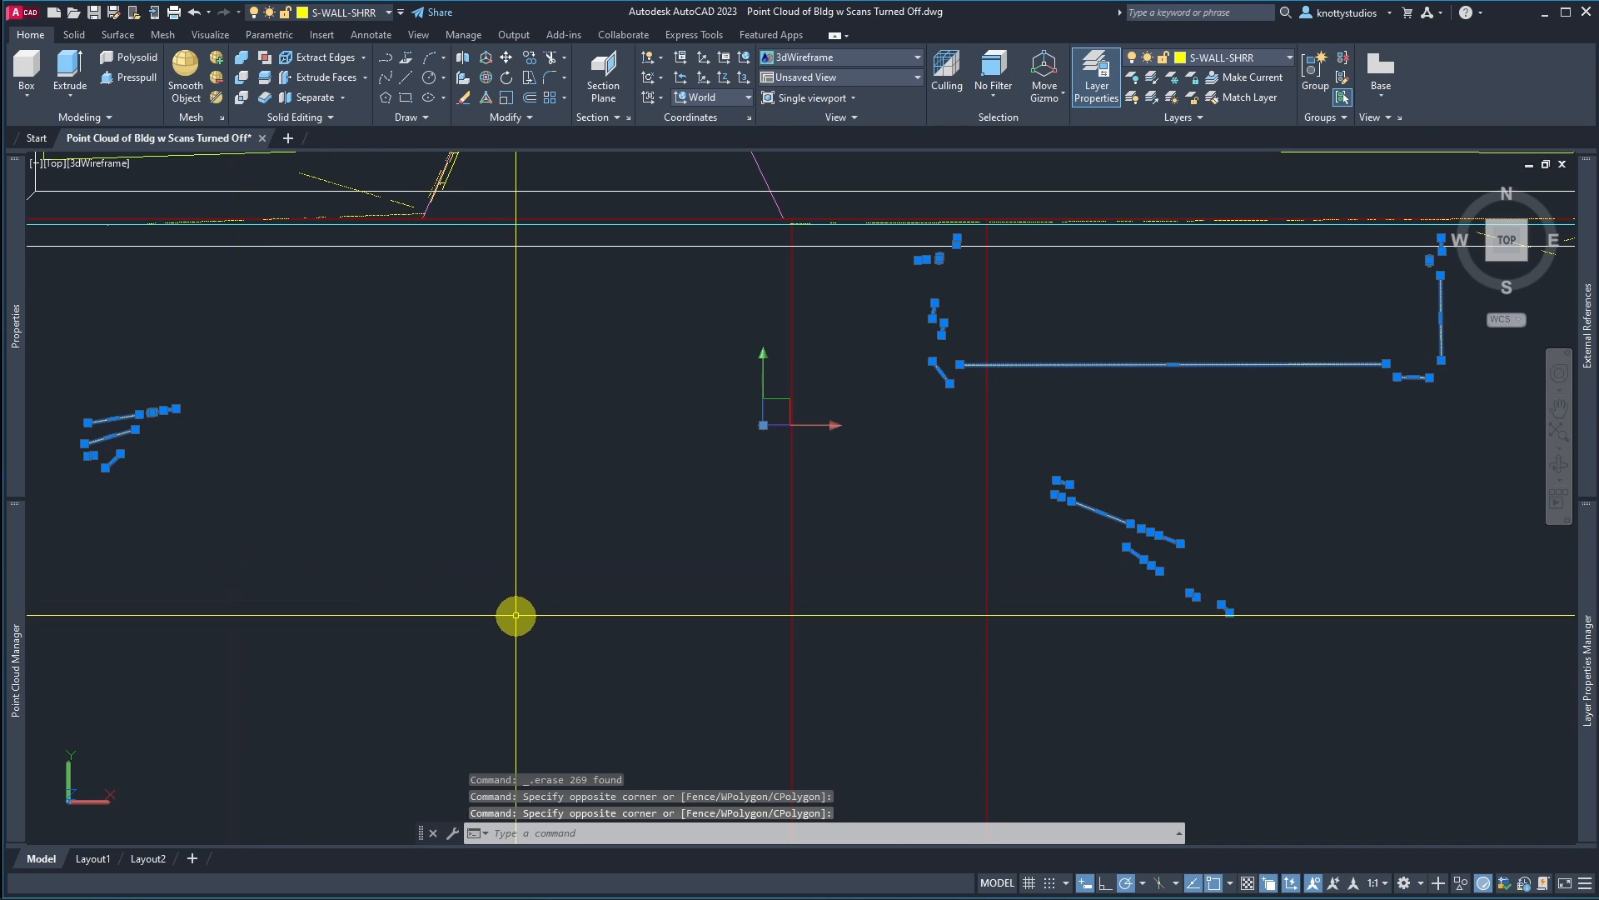
key(Delete)
scroll(660, 614, down, 5)
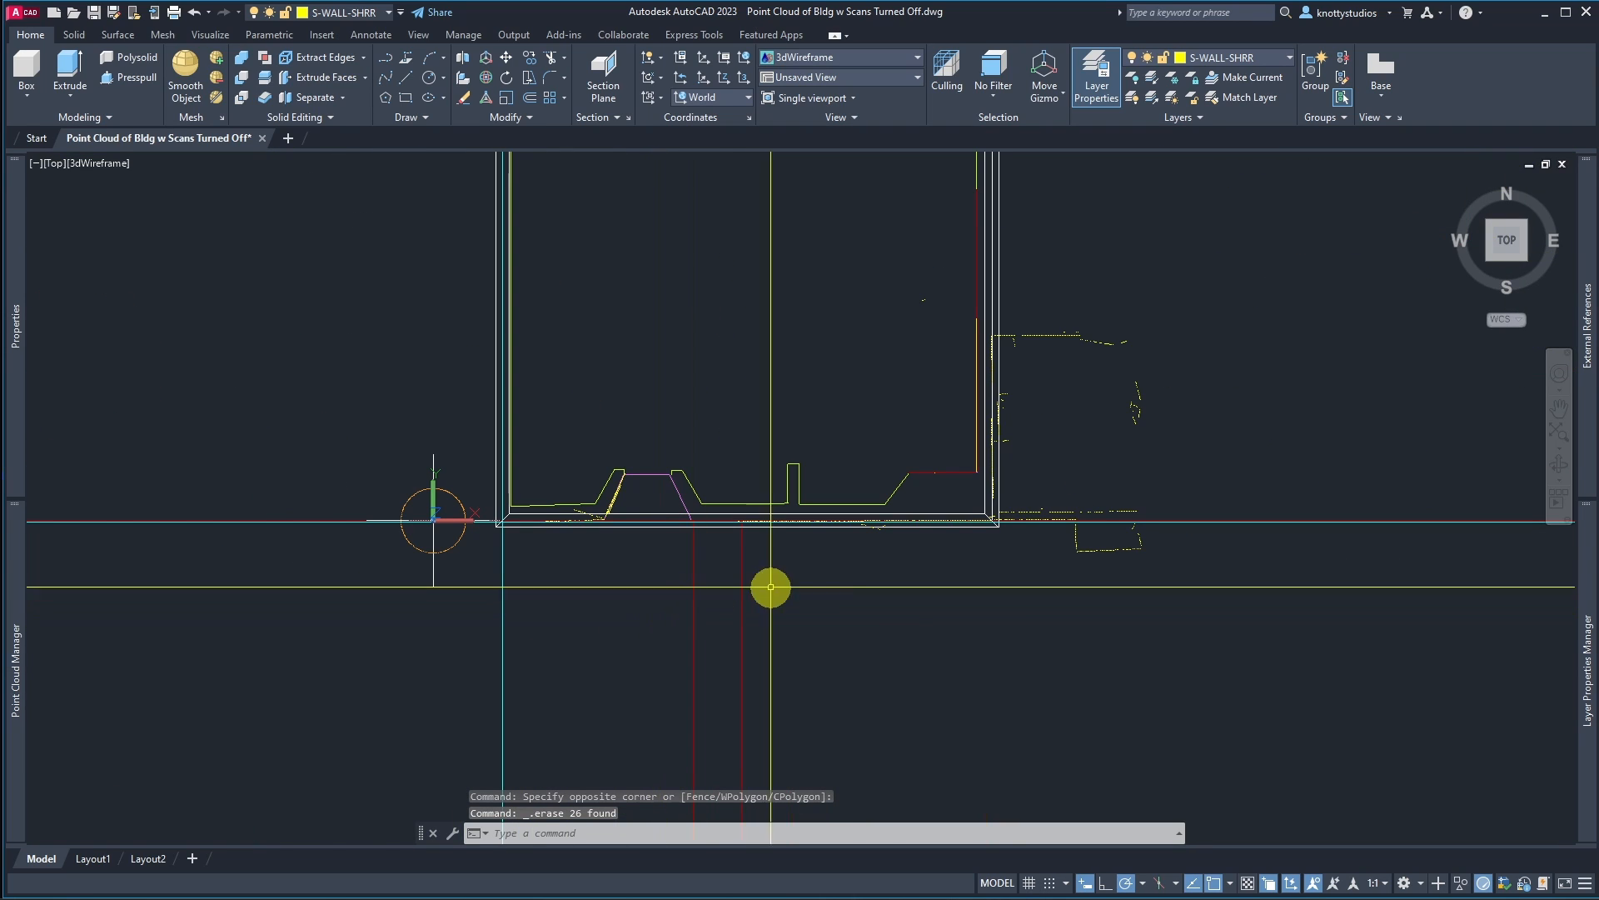
scroll(1118, 569, up, 5)
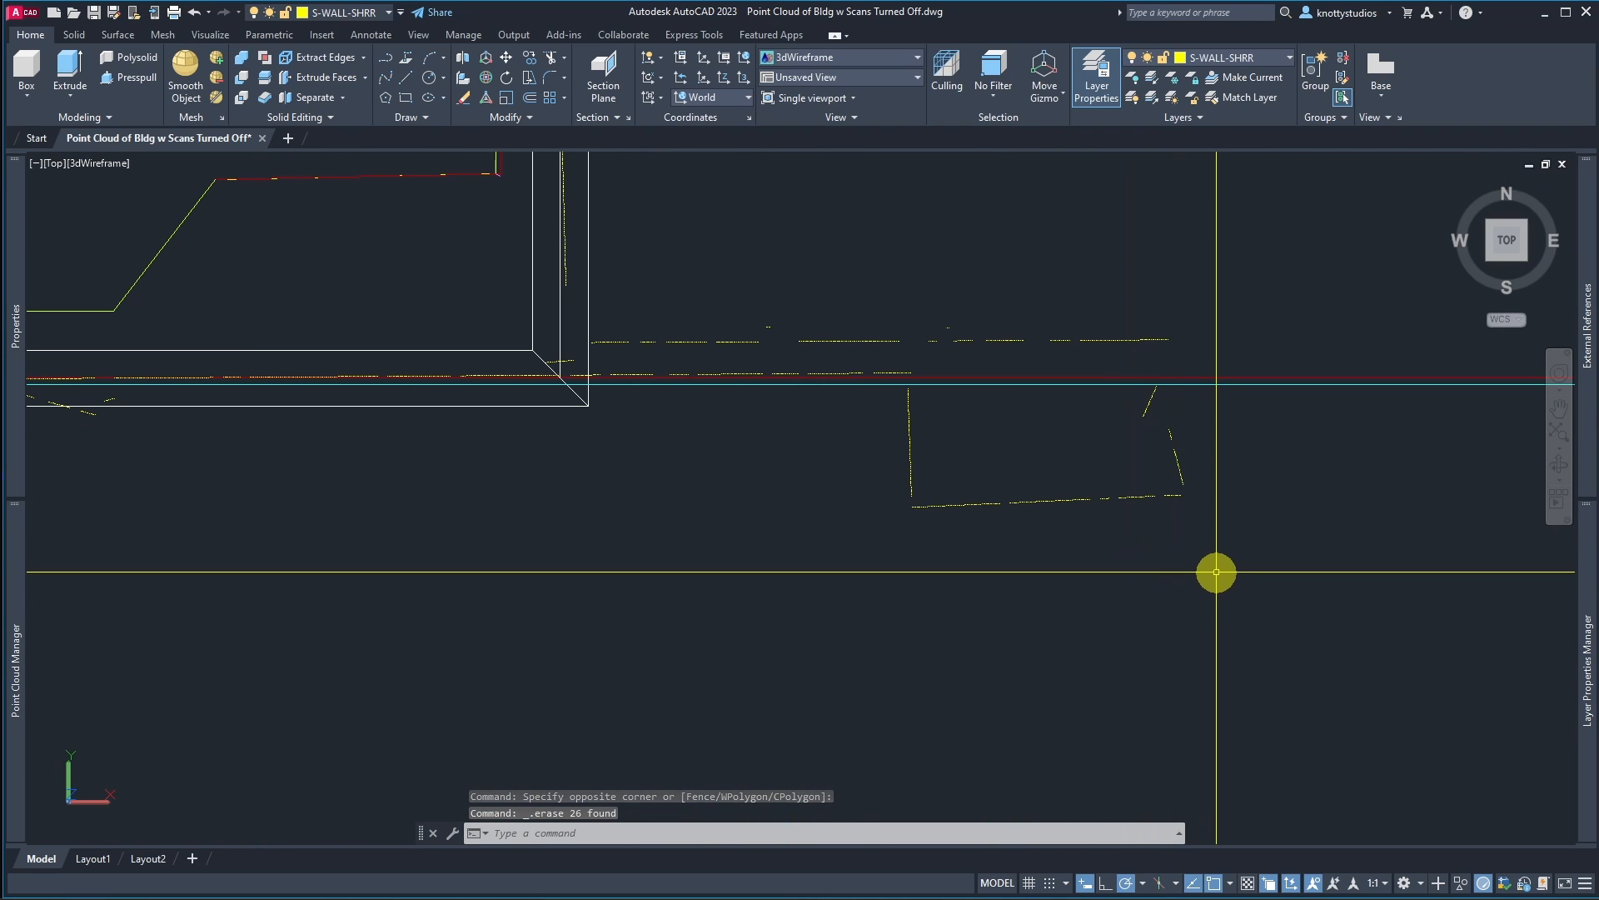
Step: Select the stray extracted section fragments east of the building front and erase them
click(863, 575)
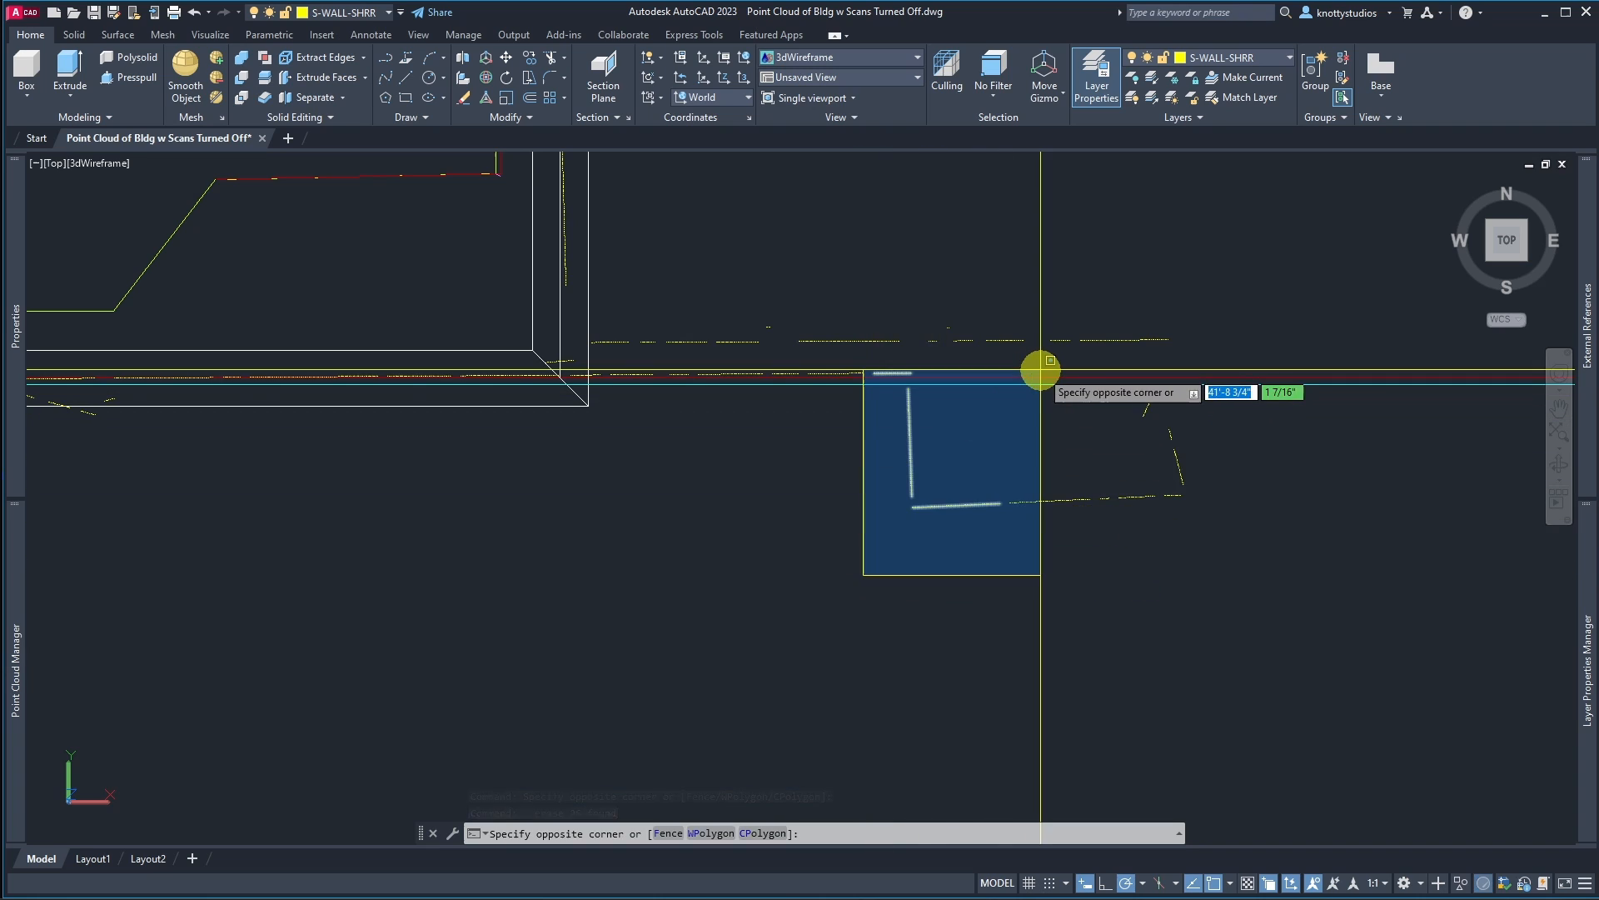
click(1294, 260)
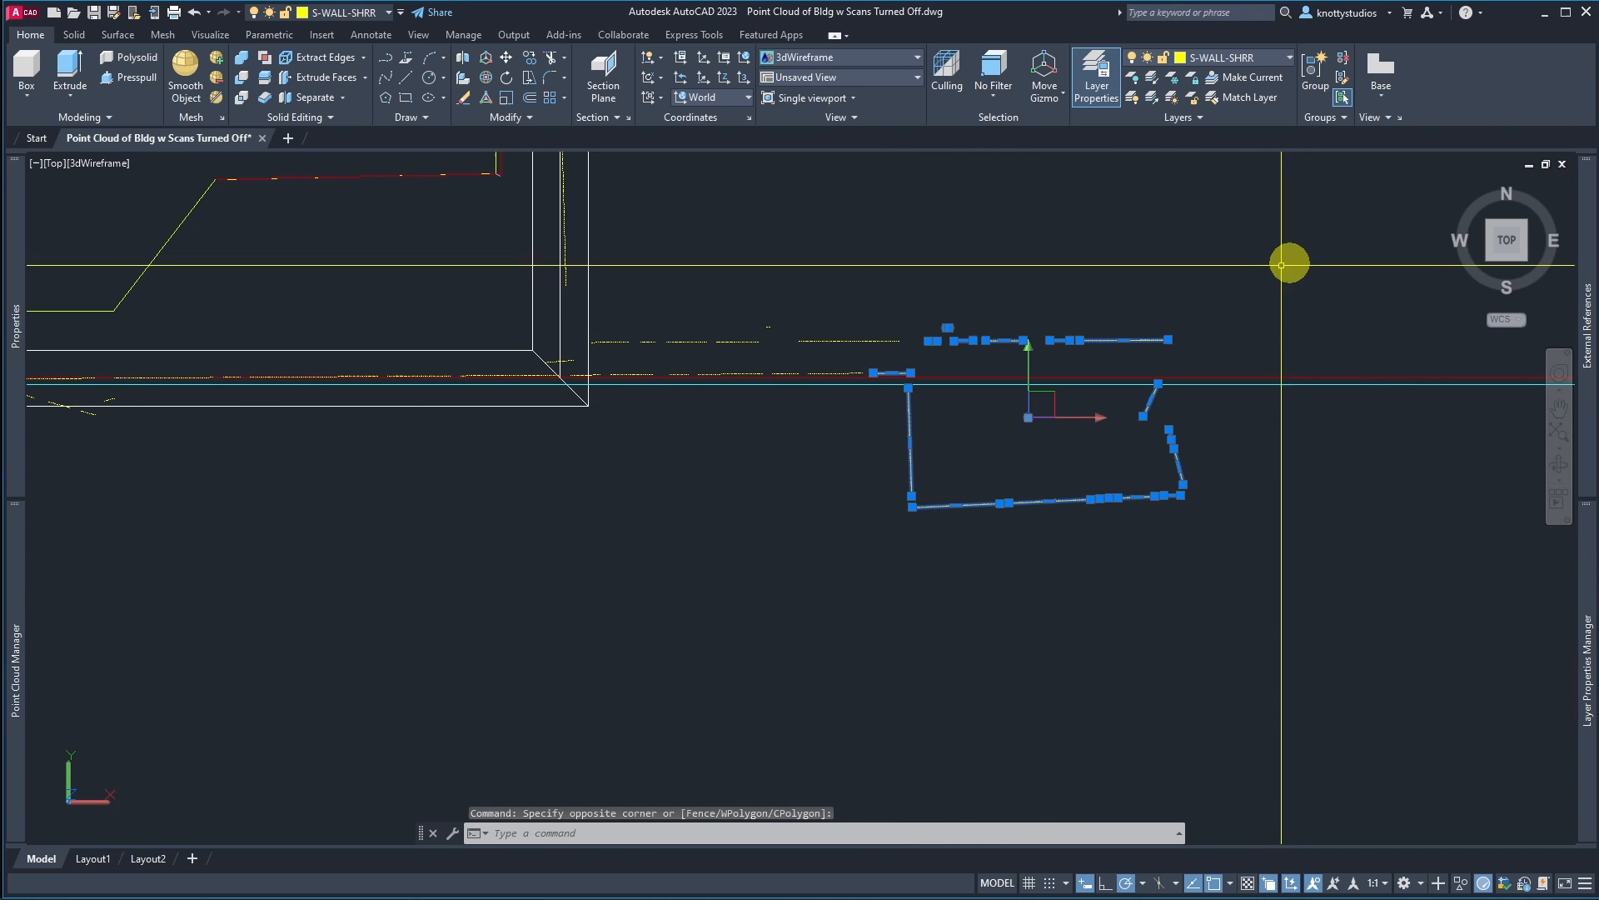
click(566, 315)
click(1042, 419)
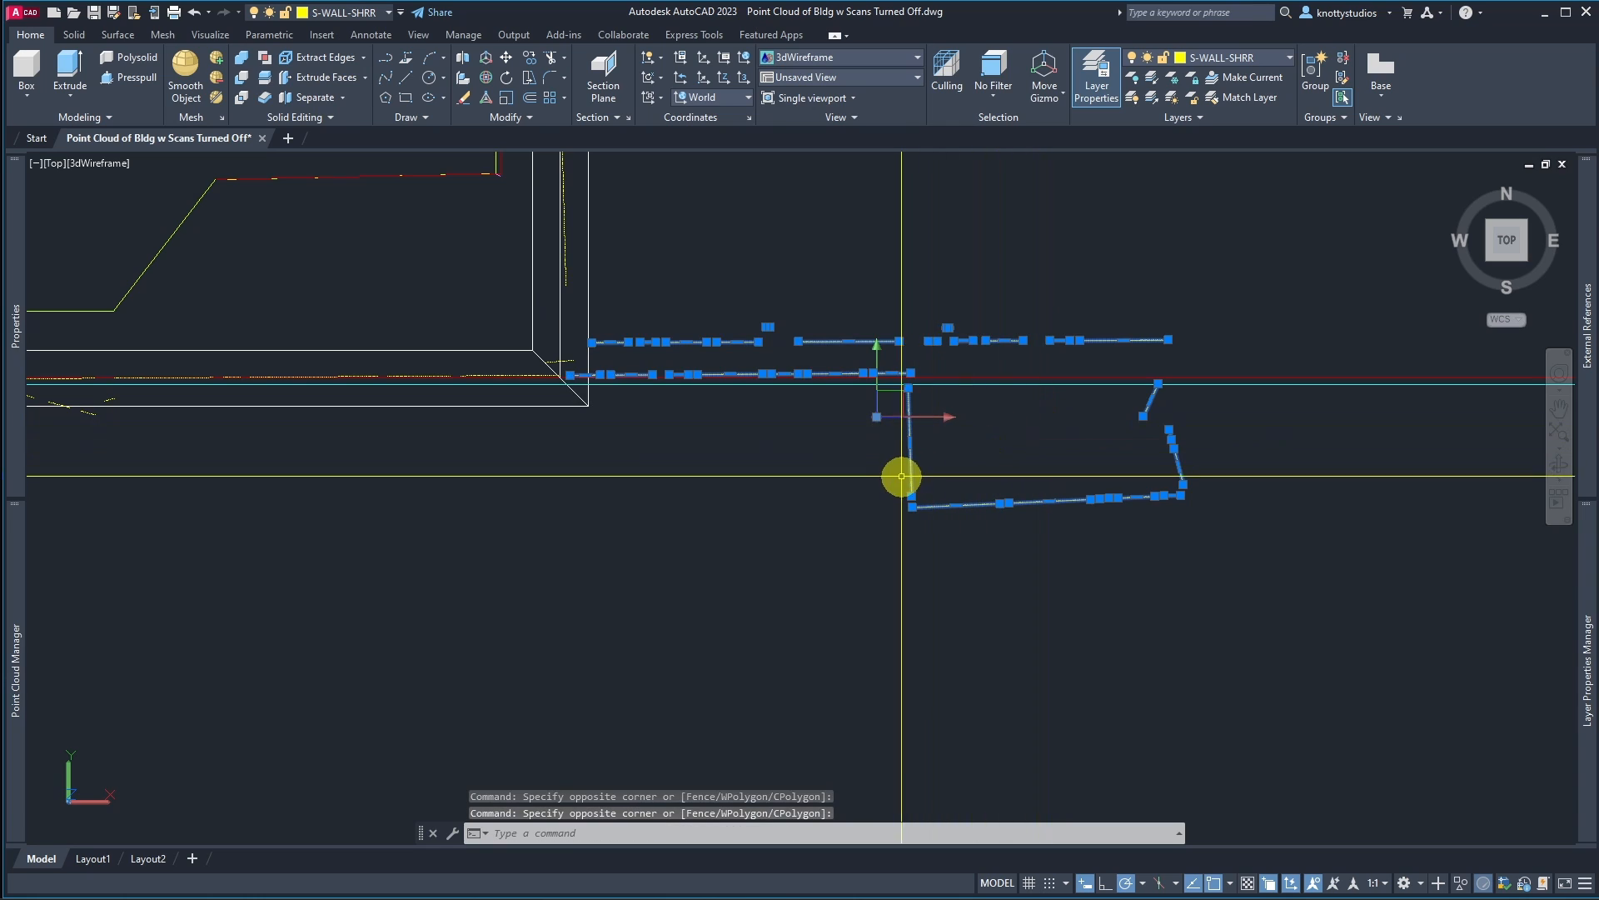
scroll(896, 478, down, 2)
scroll(883, 481, down, 2)
scroll(367, 461, up, 5)
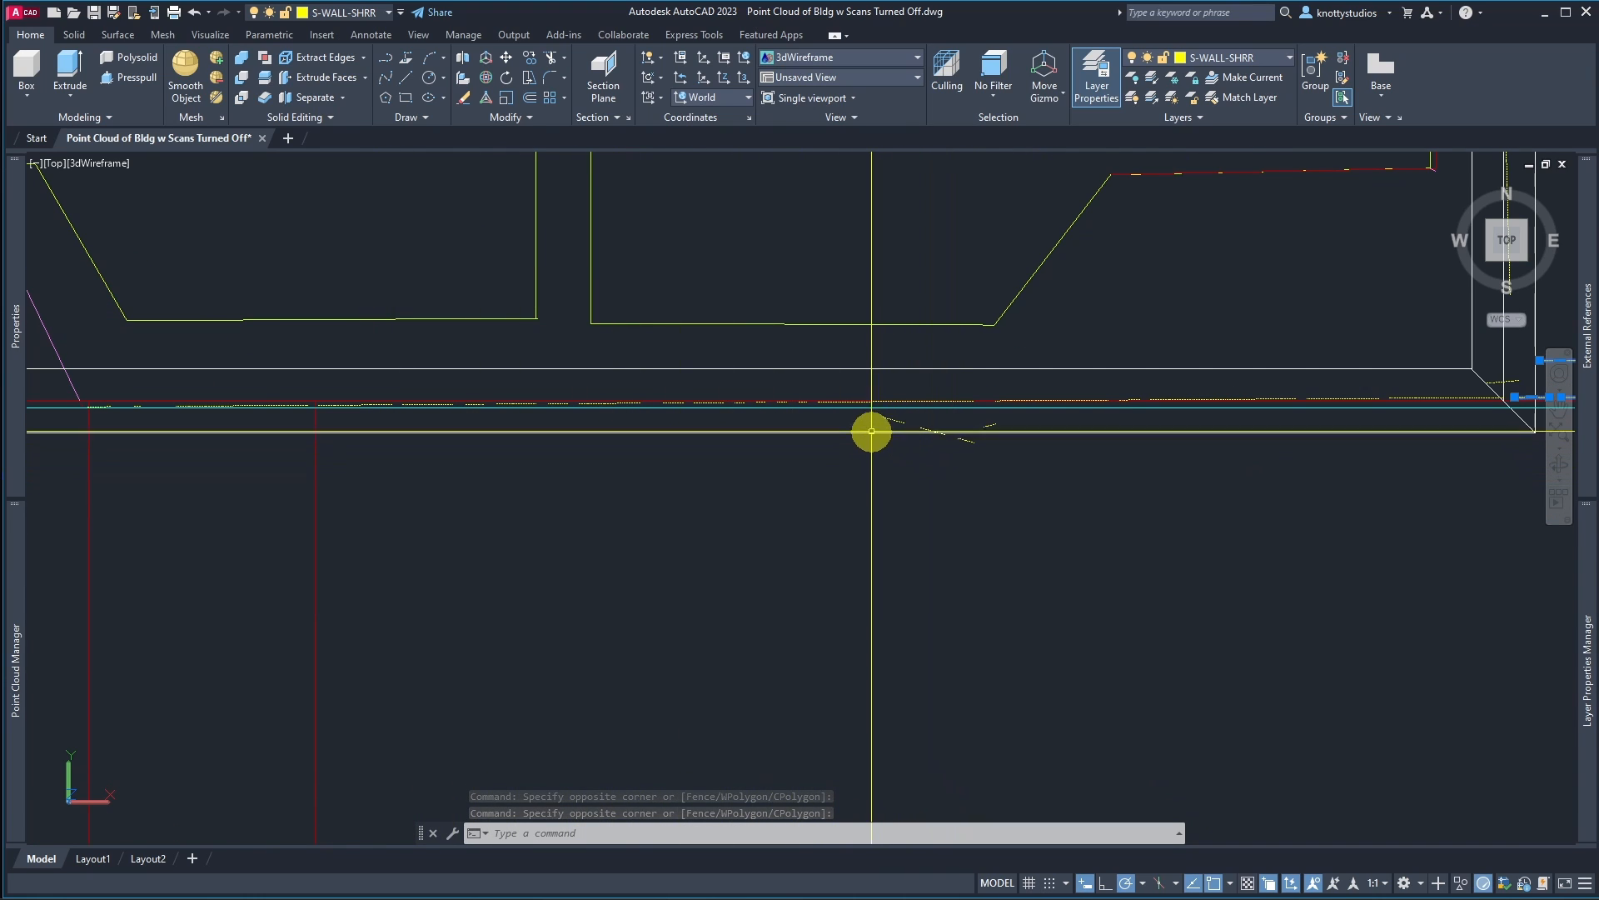
click(867, 412)
click(1062, 465)
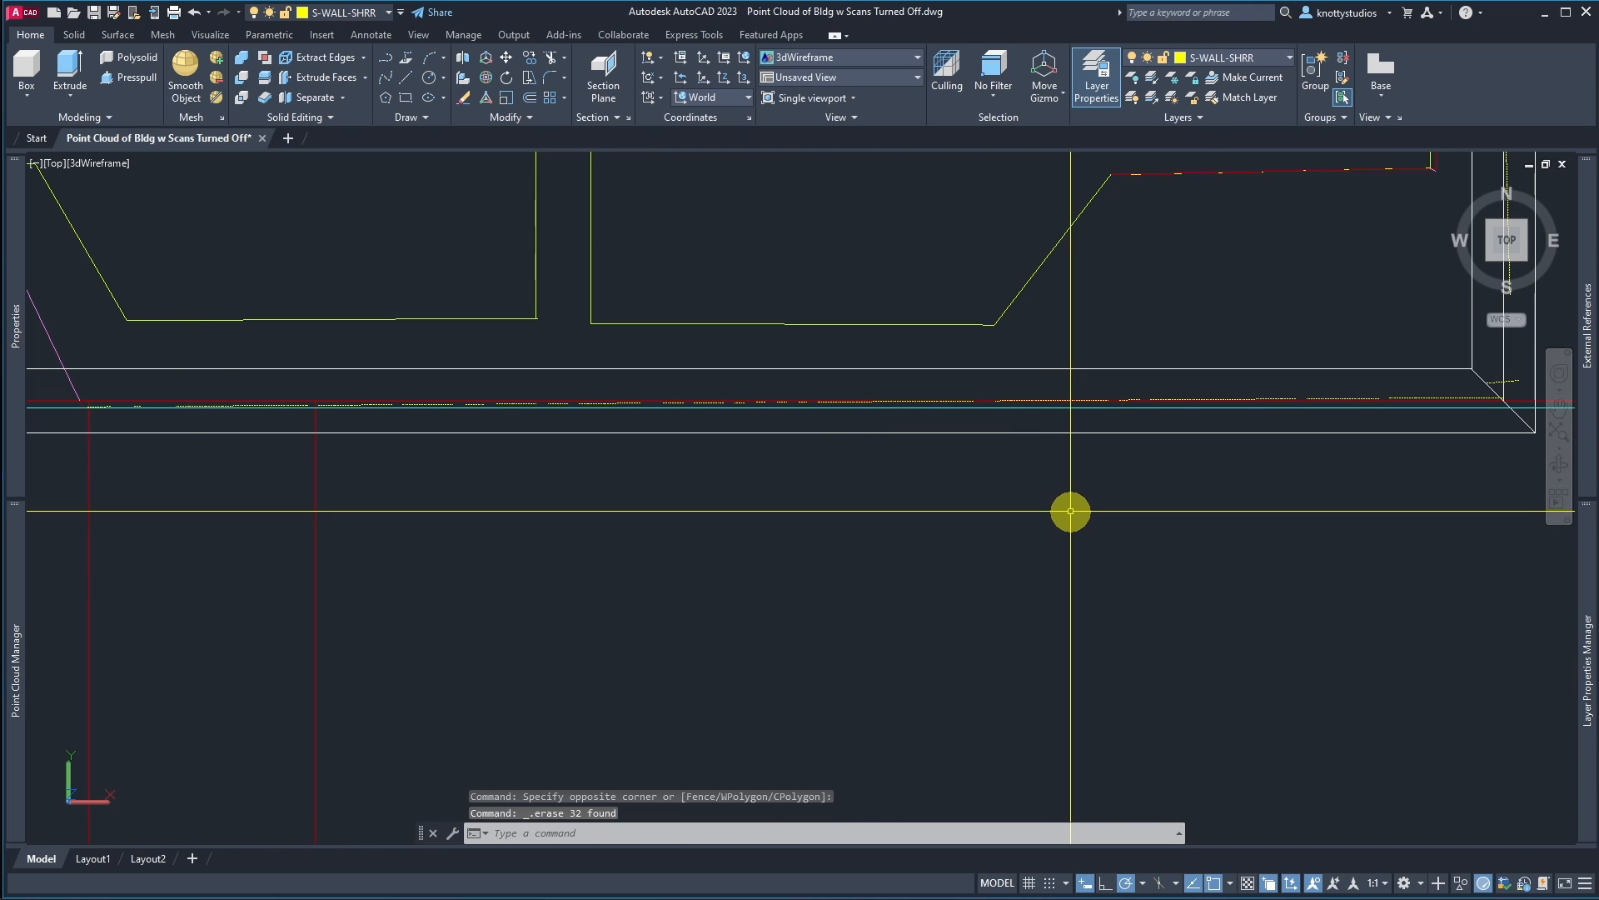
scroll(1070, 511, down, 4)
scroll(1213, 513, up, 3)
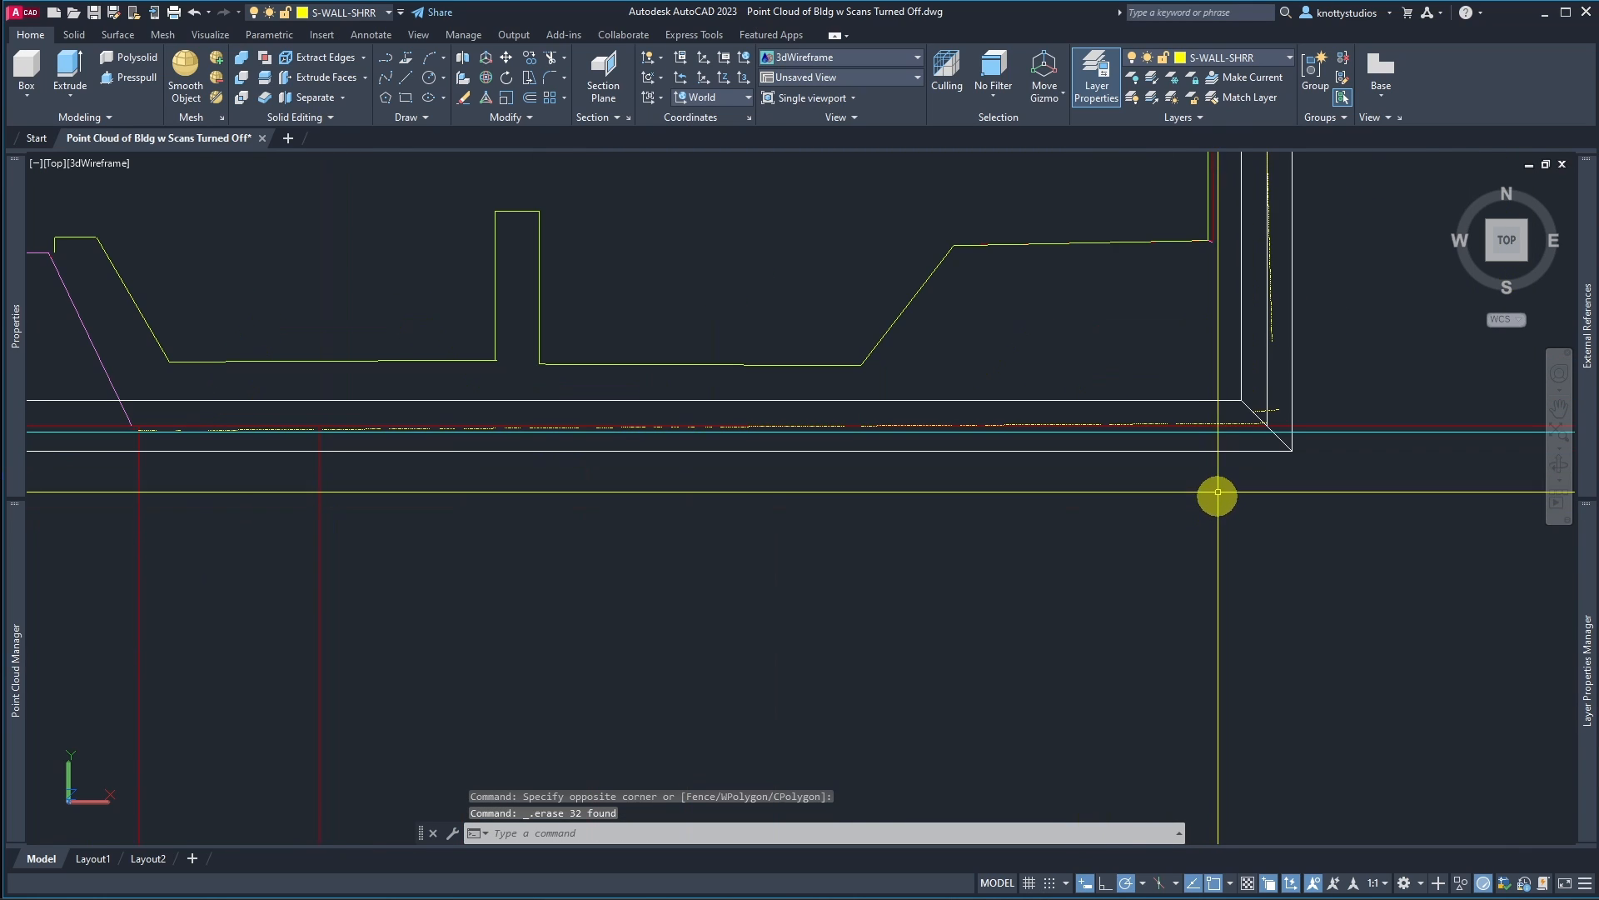
Step: Erase the single stray fragment at the building's front corner
click(1271, 410)
click(1278, 451)
key(Delete)
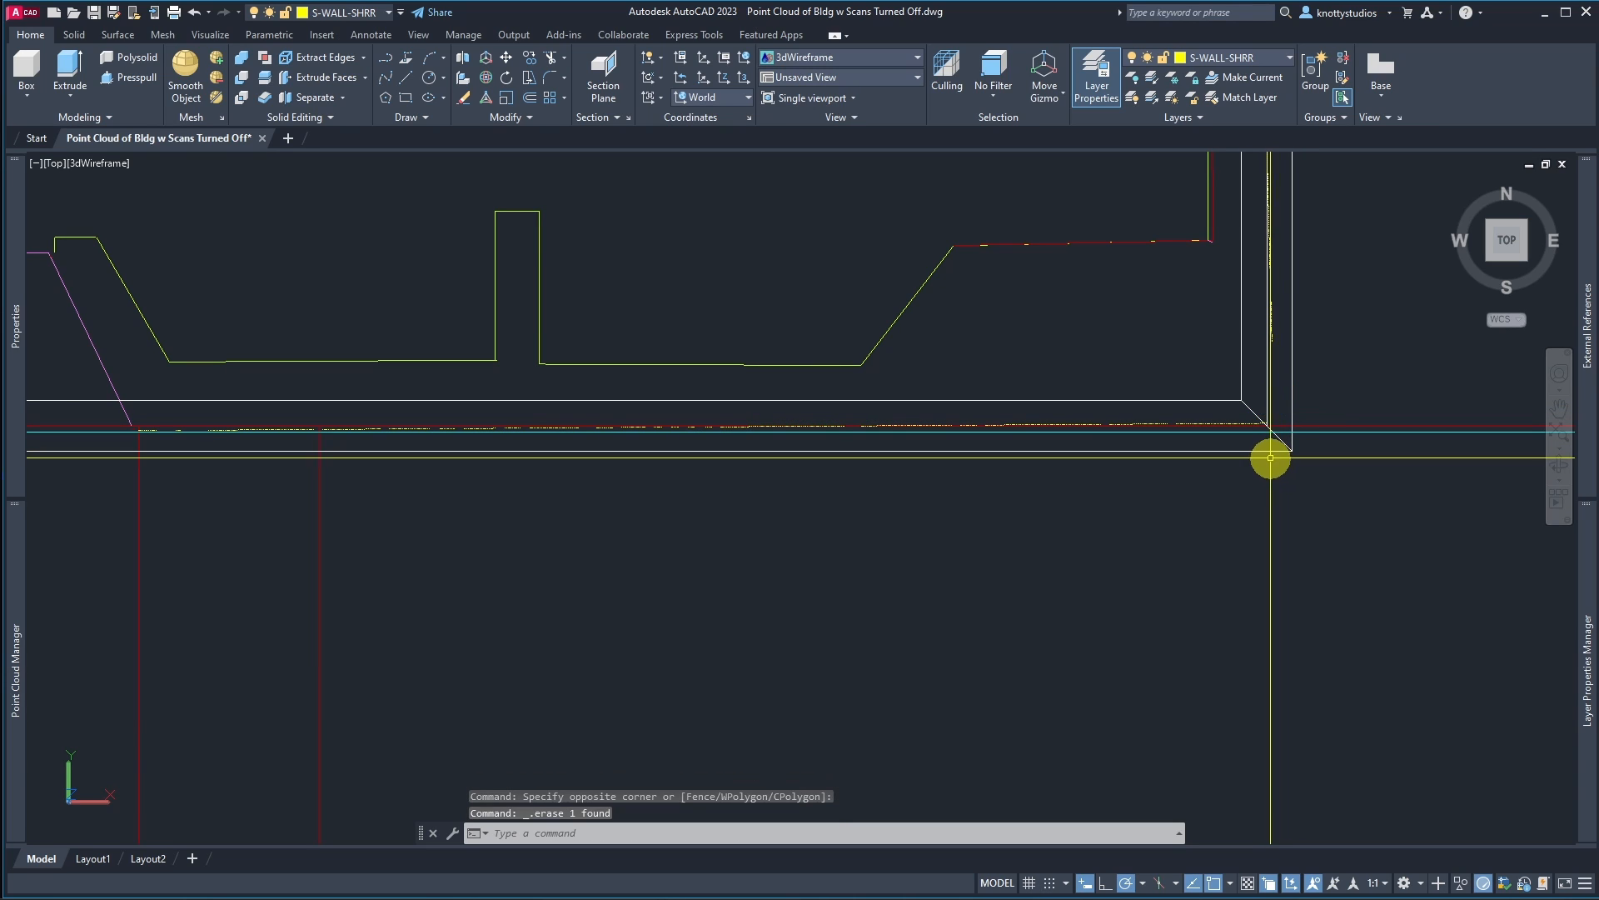
scroll(1257, 464, down, 3)
scroll(1308, 284, down, 3)
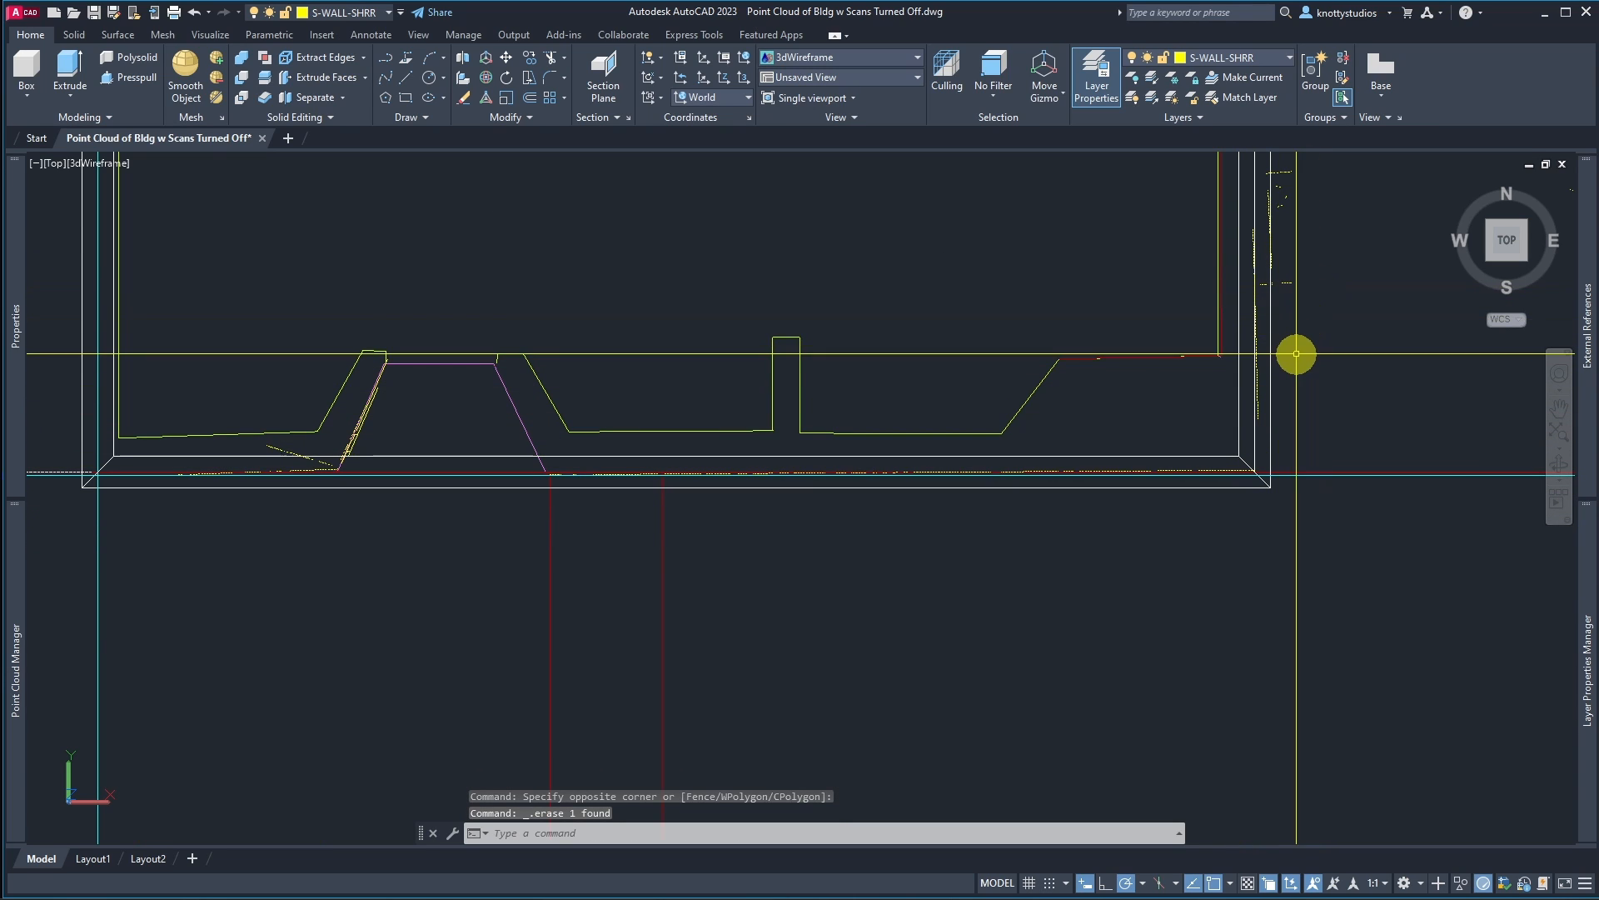
scroll(1370, 237, up, 5)
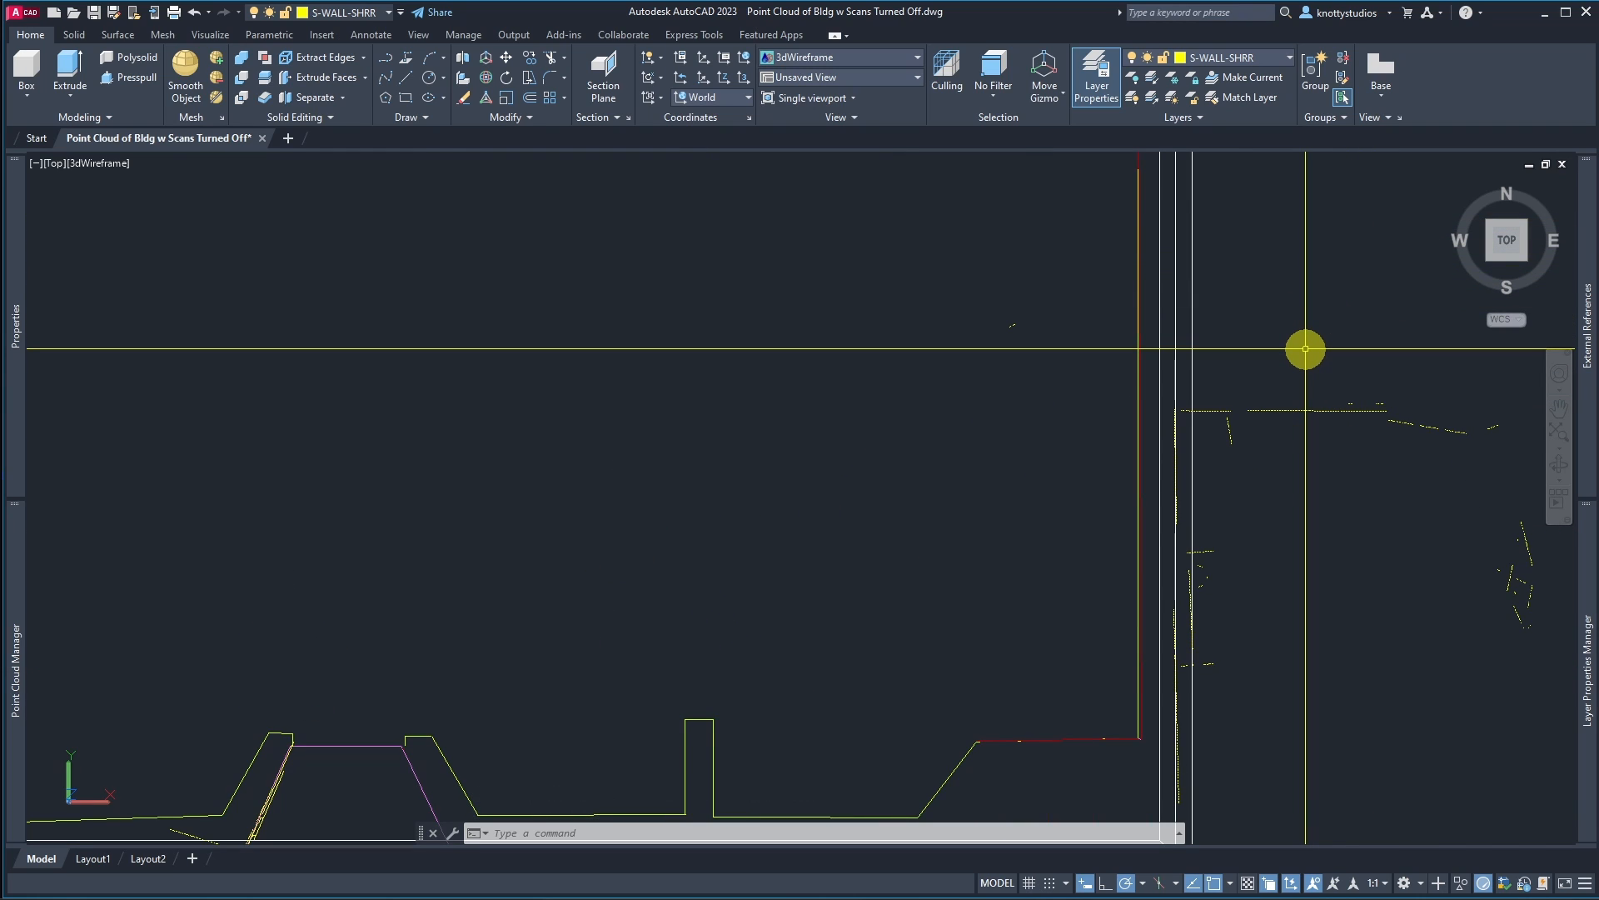
Step: Select a small stray fragment beside the east wall and the scattered fragments far south of the building, and erase them
click(1011, 298)
click(1034, 357)
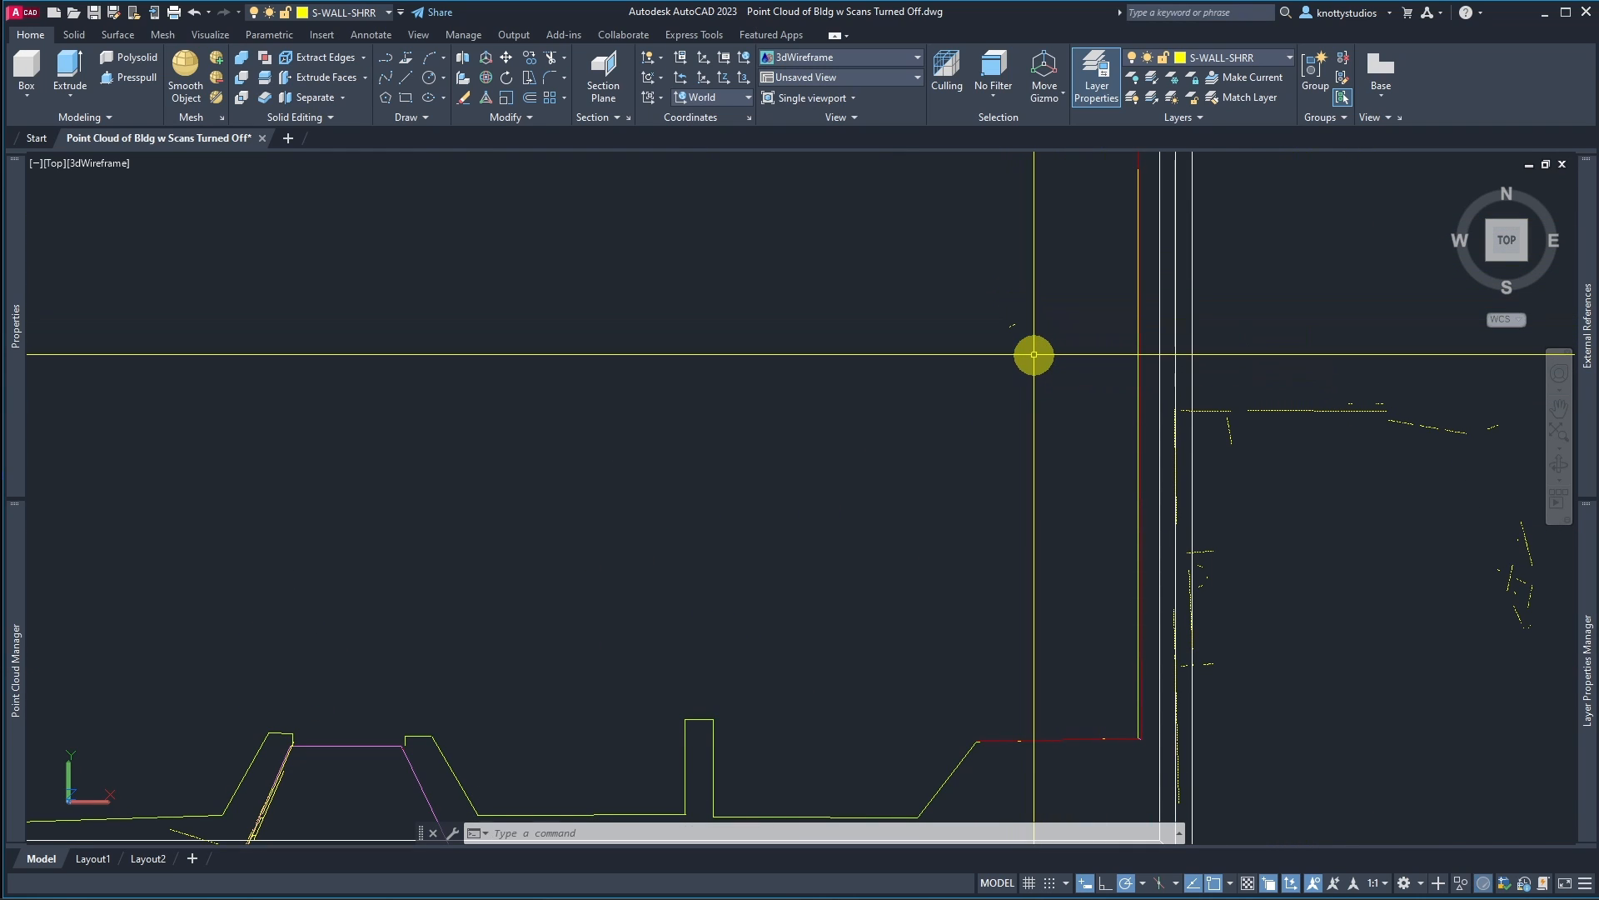
click(983, 288)
click(1083, 363)
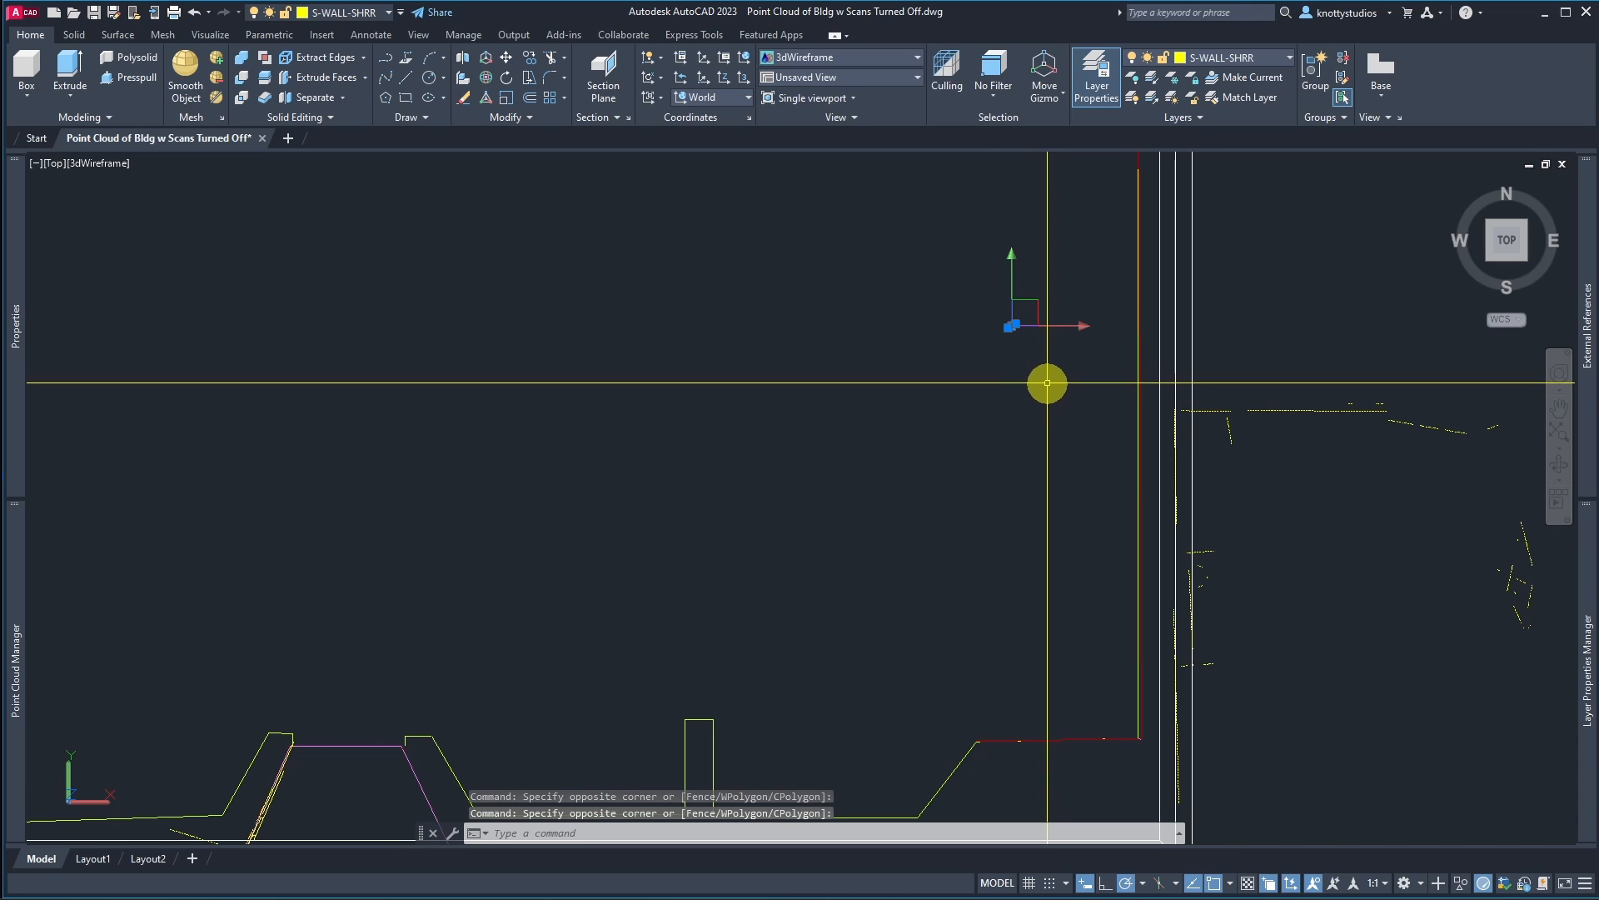
scroll(1160, 336, down, 4)
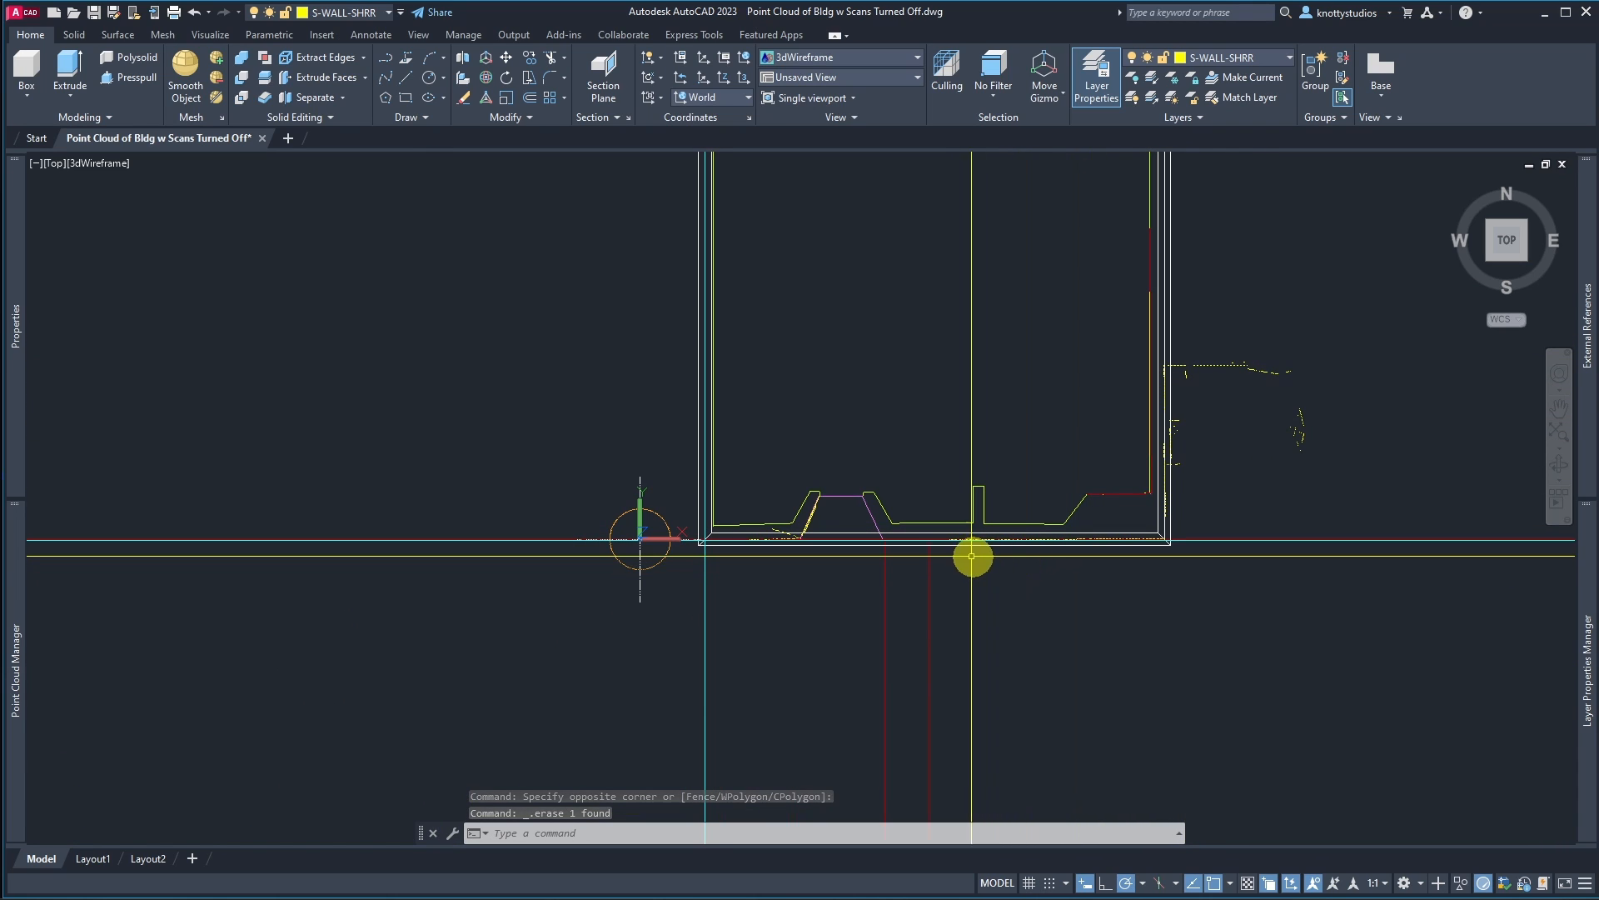
scroll(851, 571, up, 5)
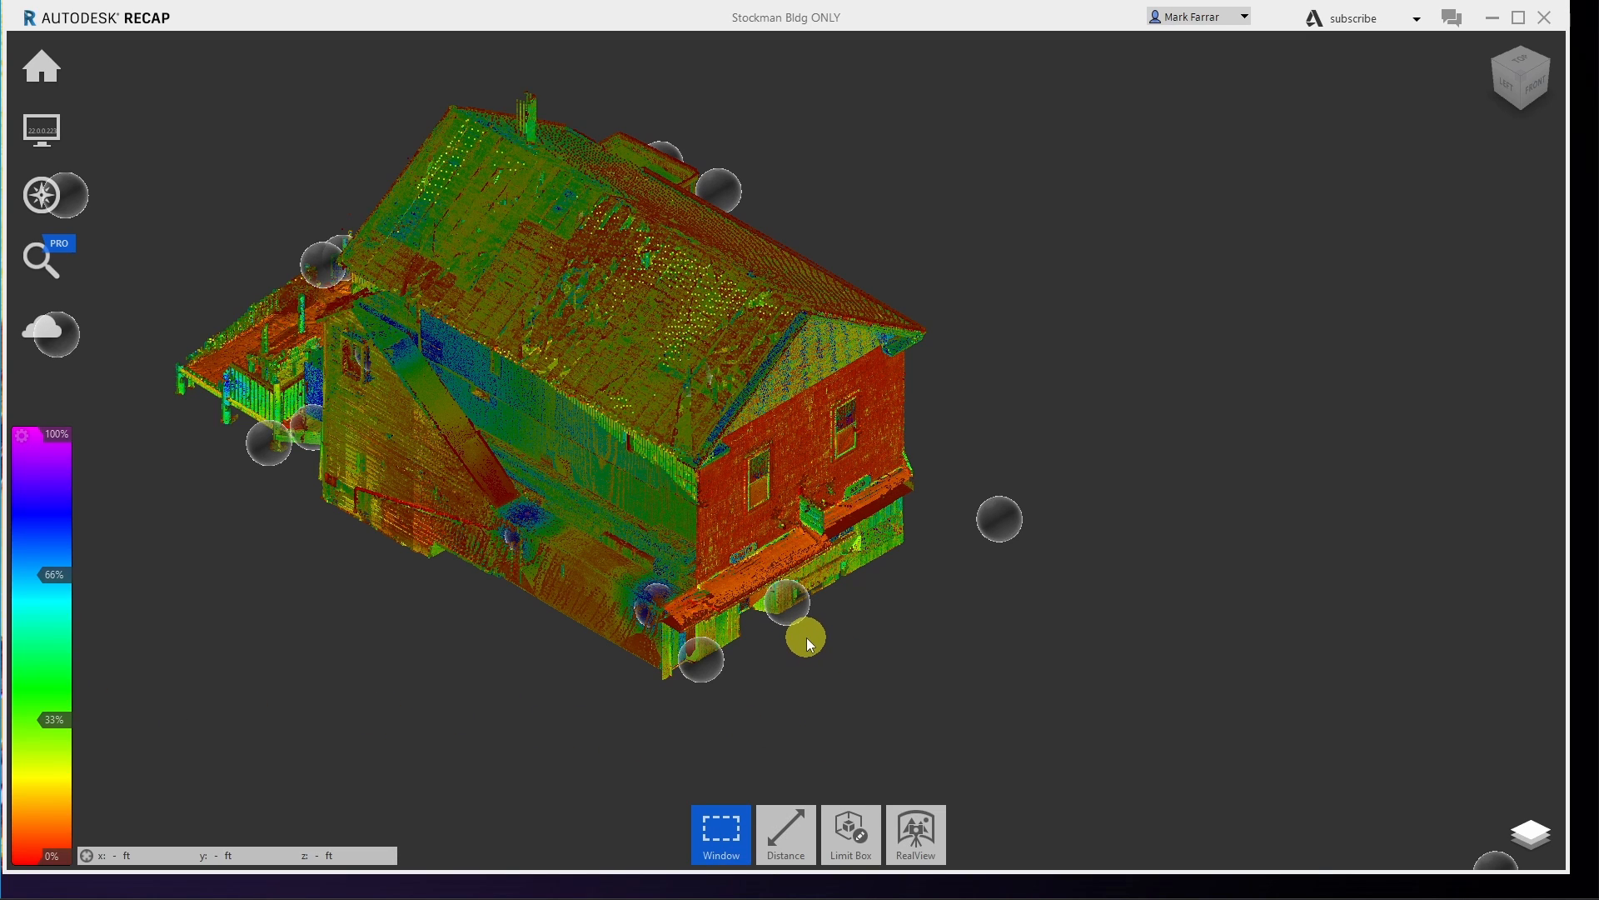
mouse_move(796, 626)
mouse_move(1009, 523)
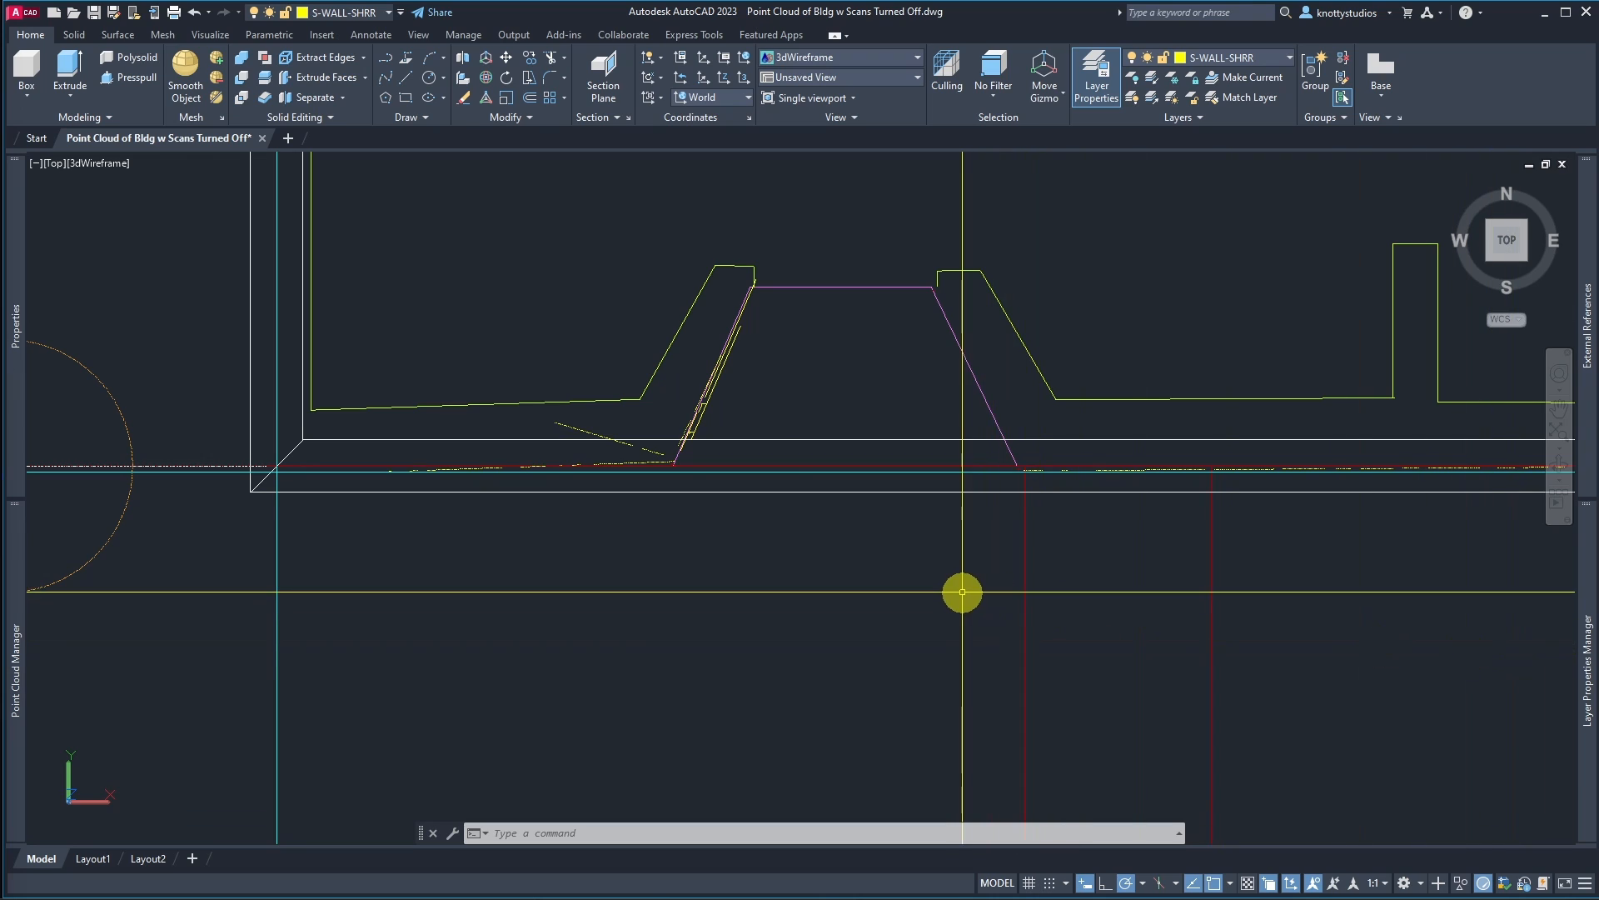
scroll(966, 588, down, 8)
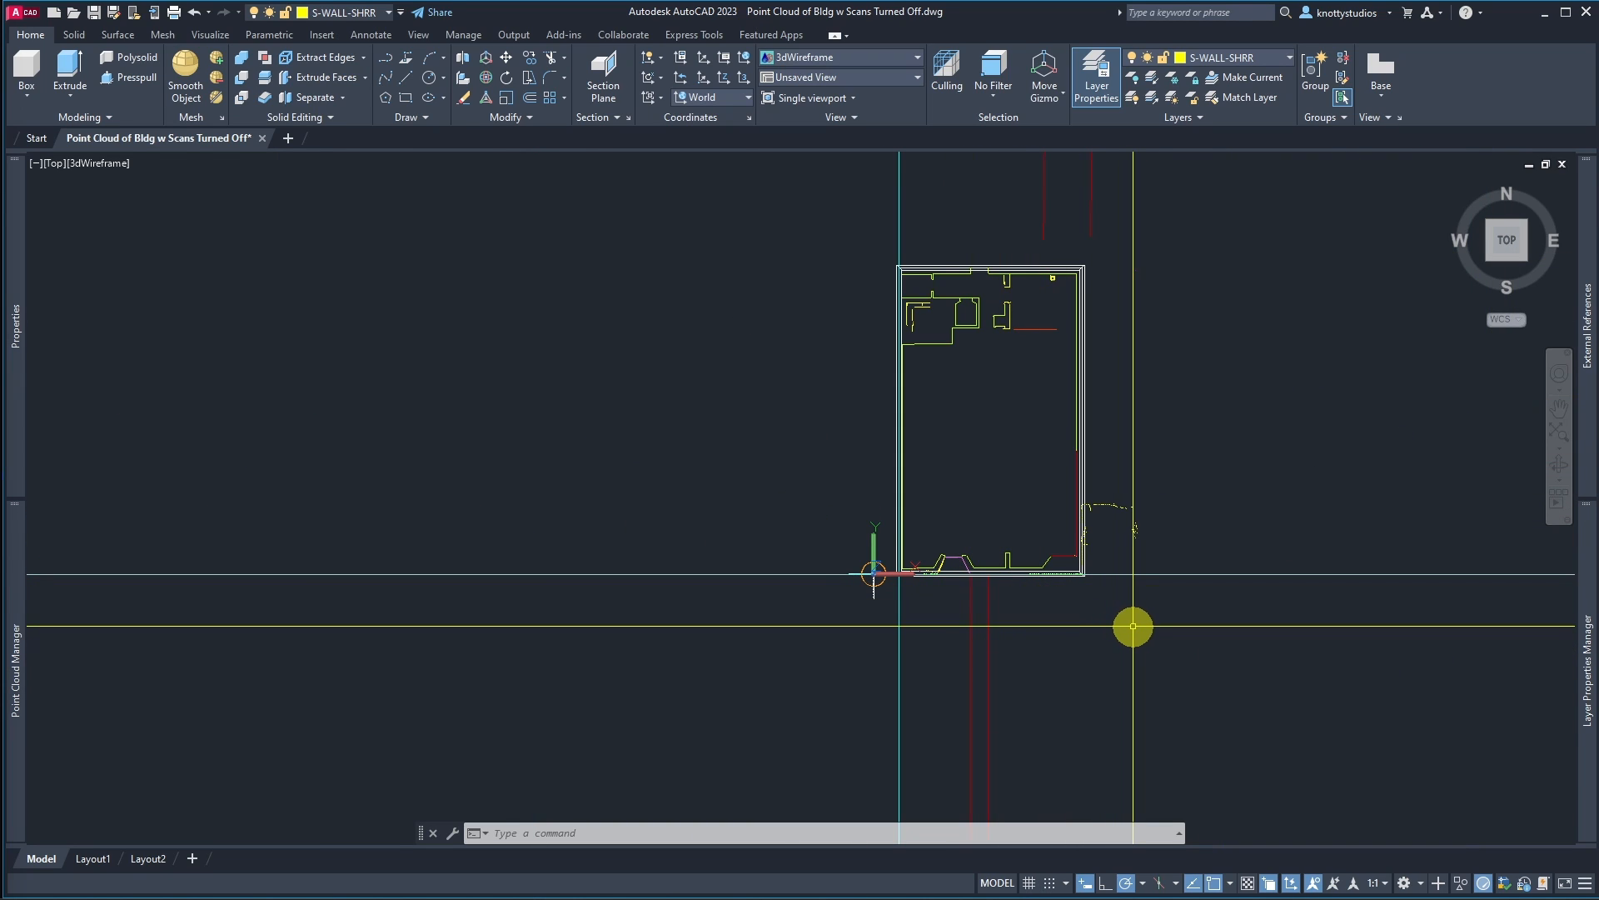
scroll(980, 593, down, 4)
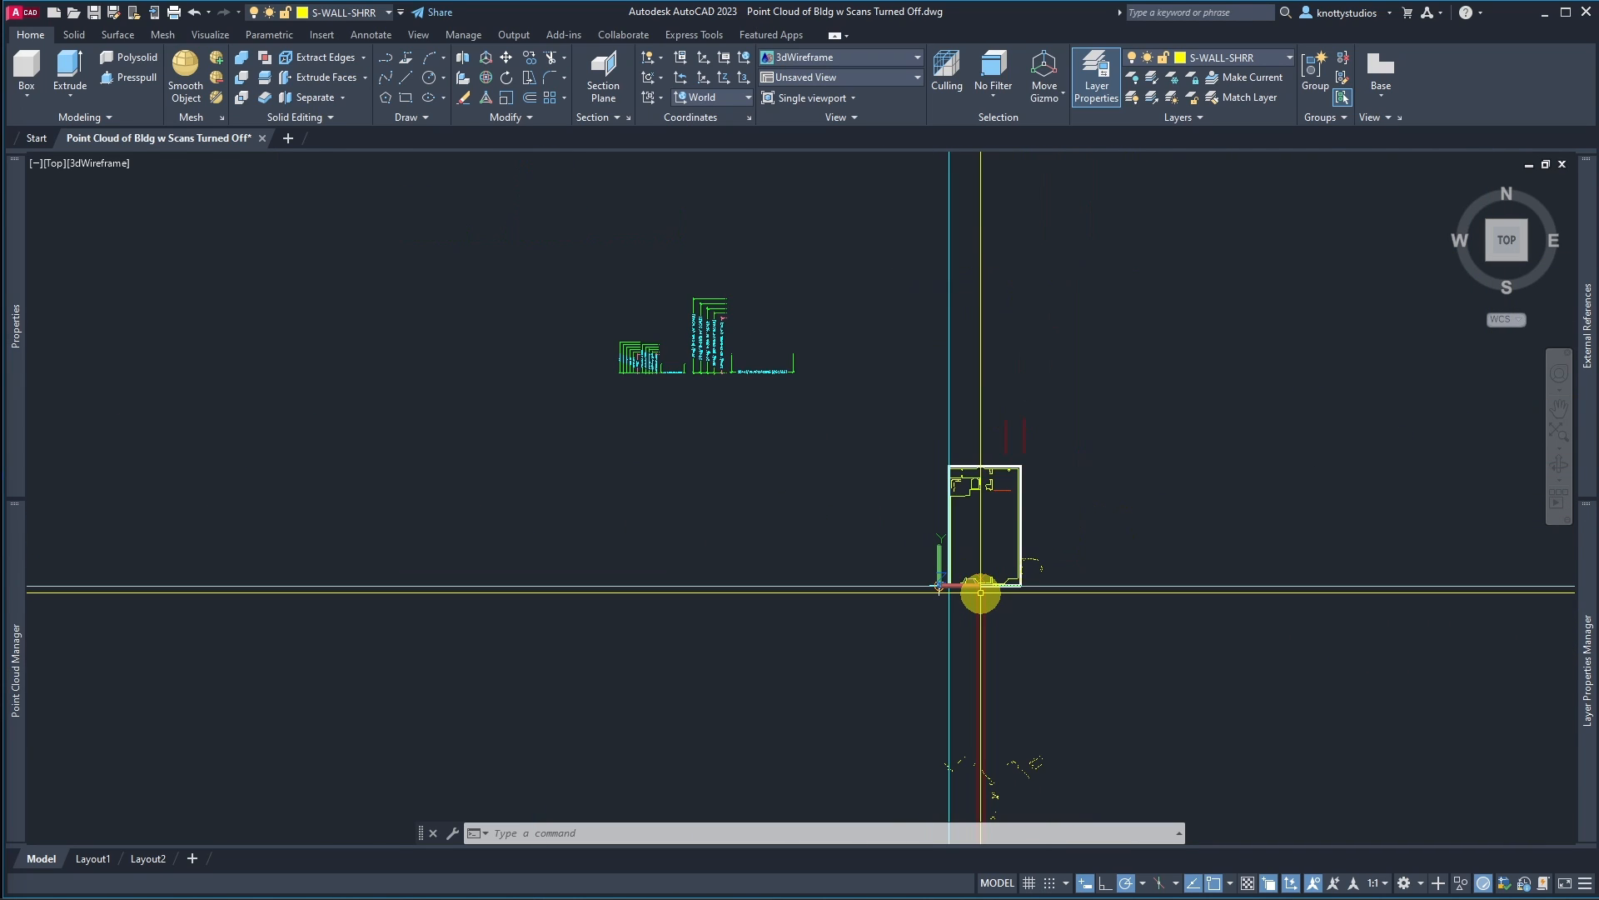
scroll(980, 592, up, 5)
scroll(978, 582, down, 6)
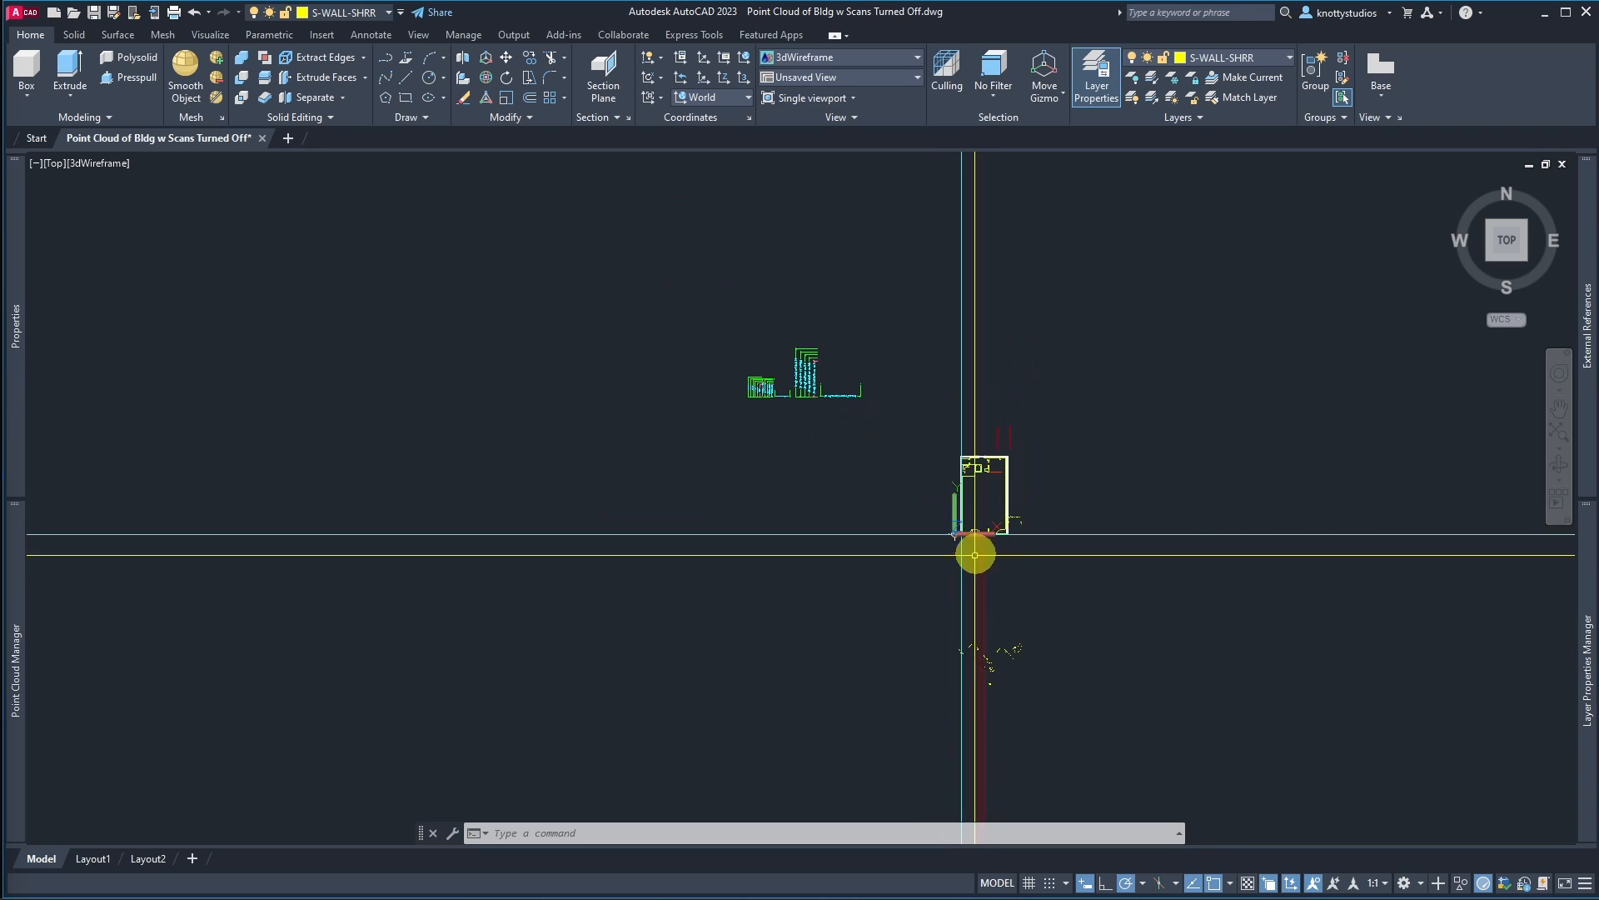
click(939, 583)
click(1150, 709)
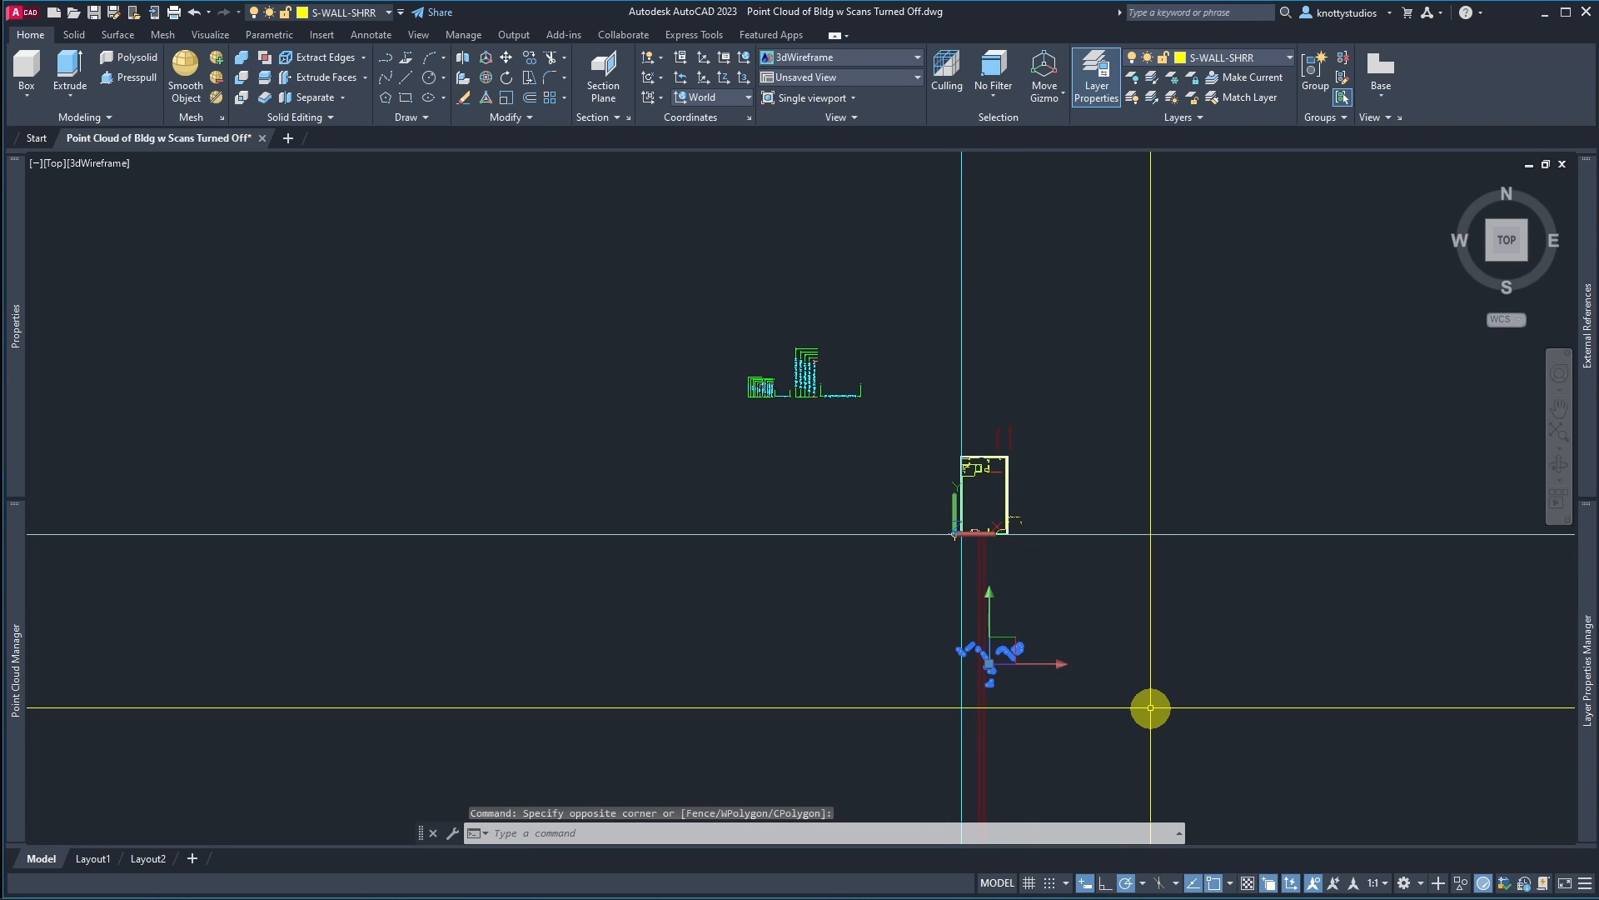
key(Delete)
Step: Window-select the stray fragments scattered along the building's east side and erase them
scroll(996, 561, up, 4)
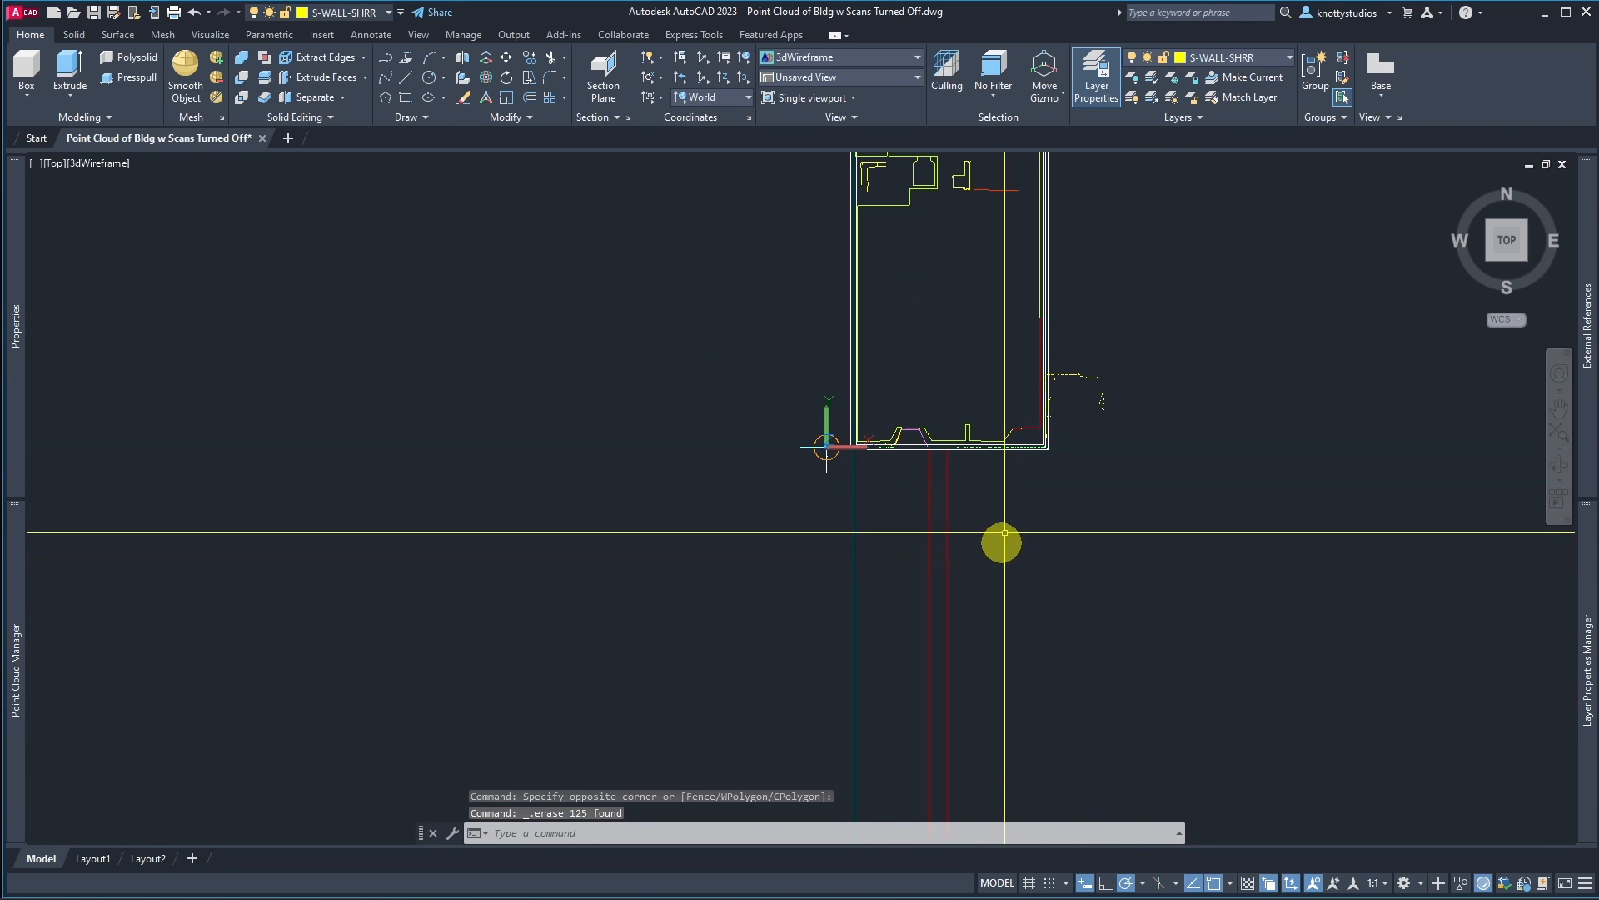
scroll(1046, 367, up, 6)
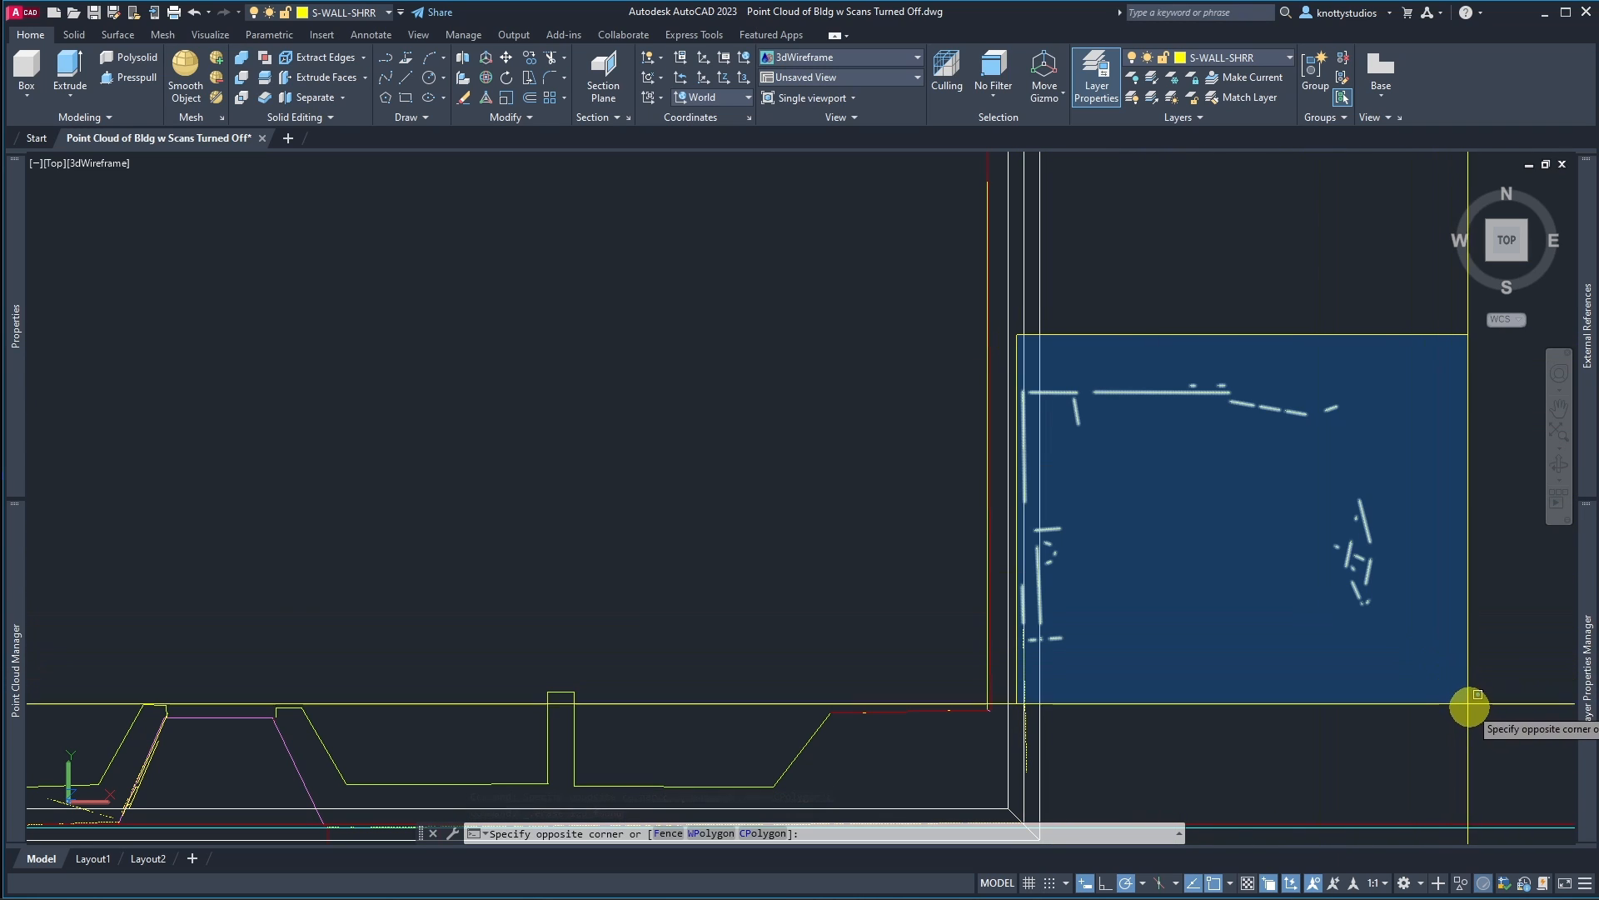
click(1477, 789)
scroll(1036, 724, up, 6)
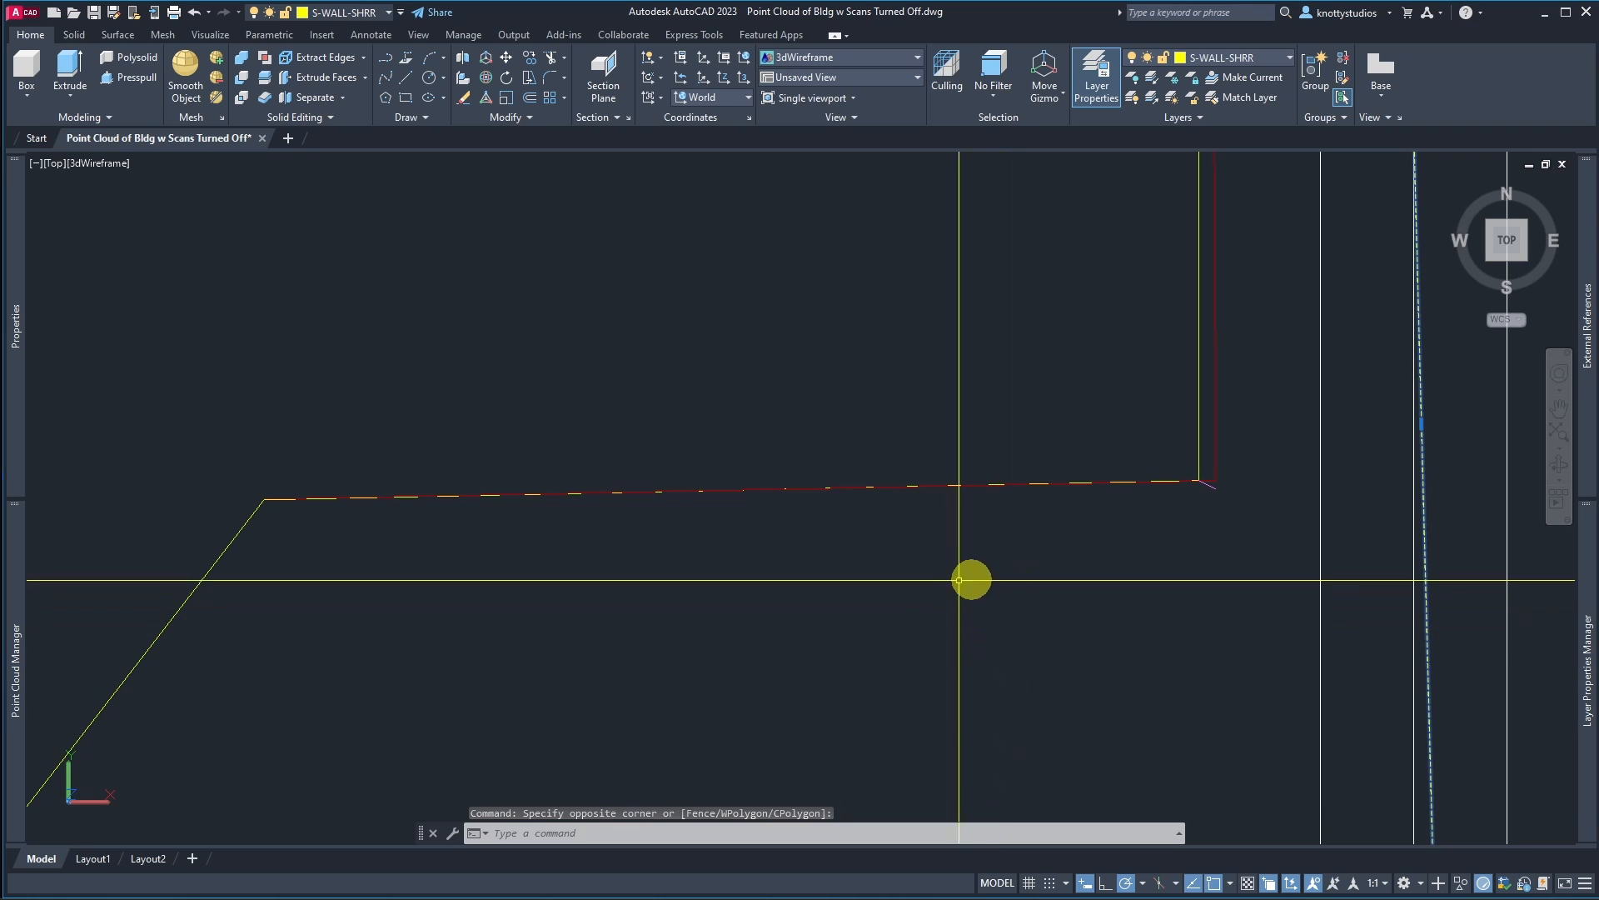
click(250, 439)
click(1198, 542)
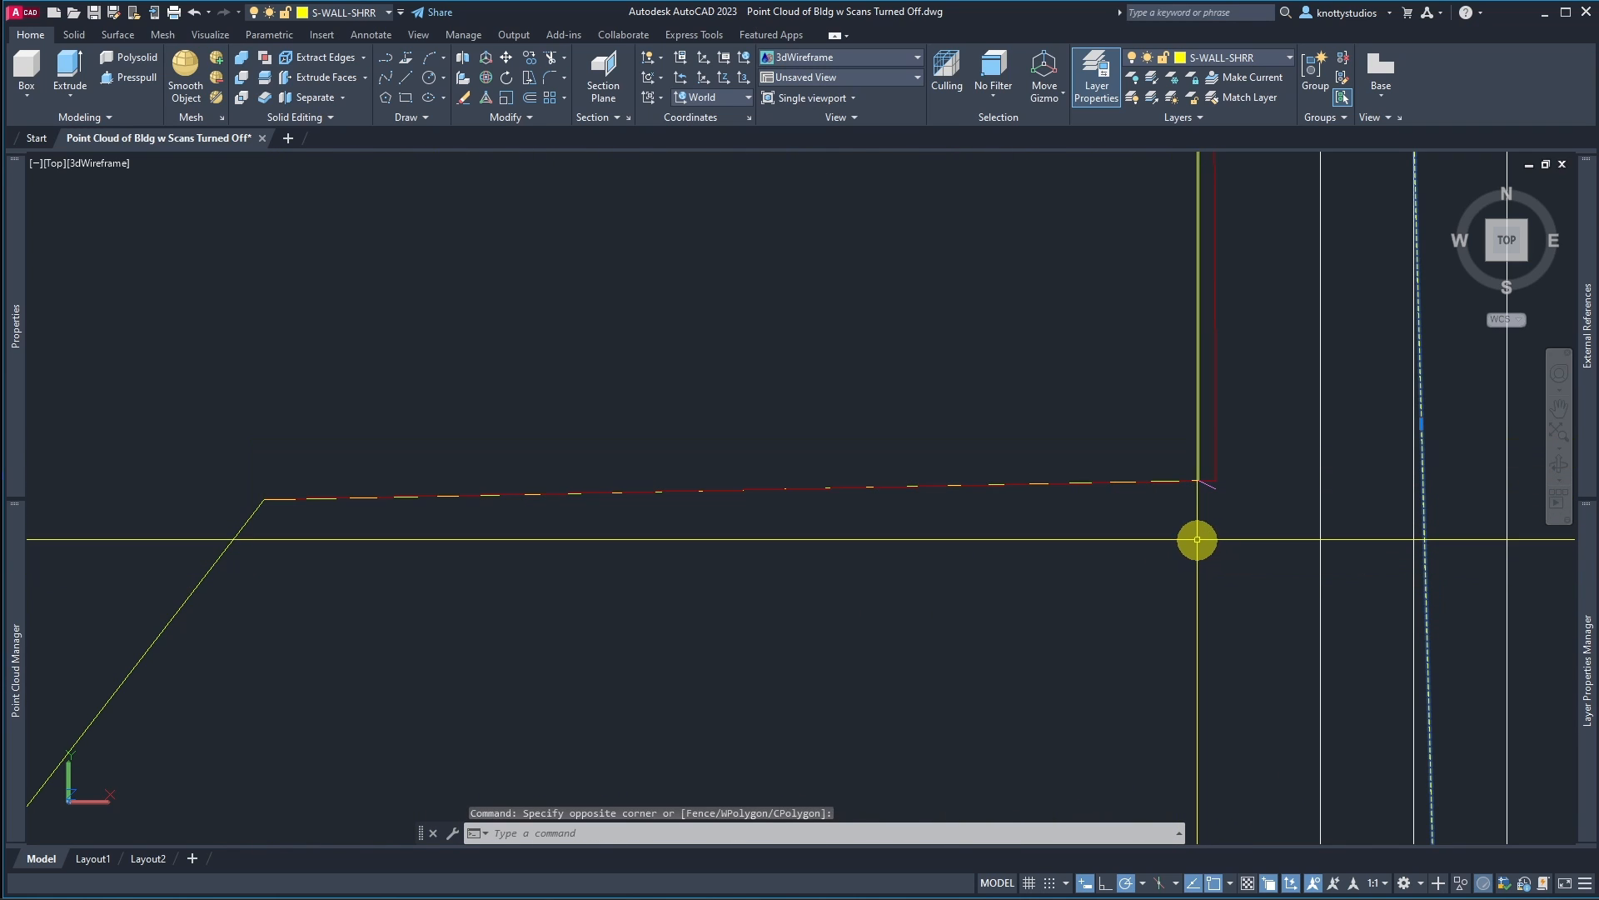
scroll(271, 514, up, 3)
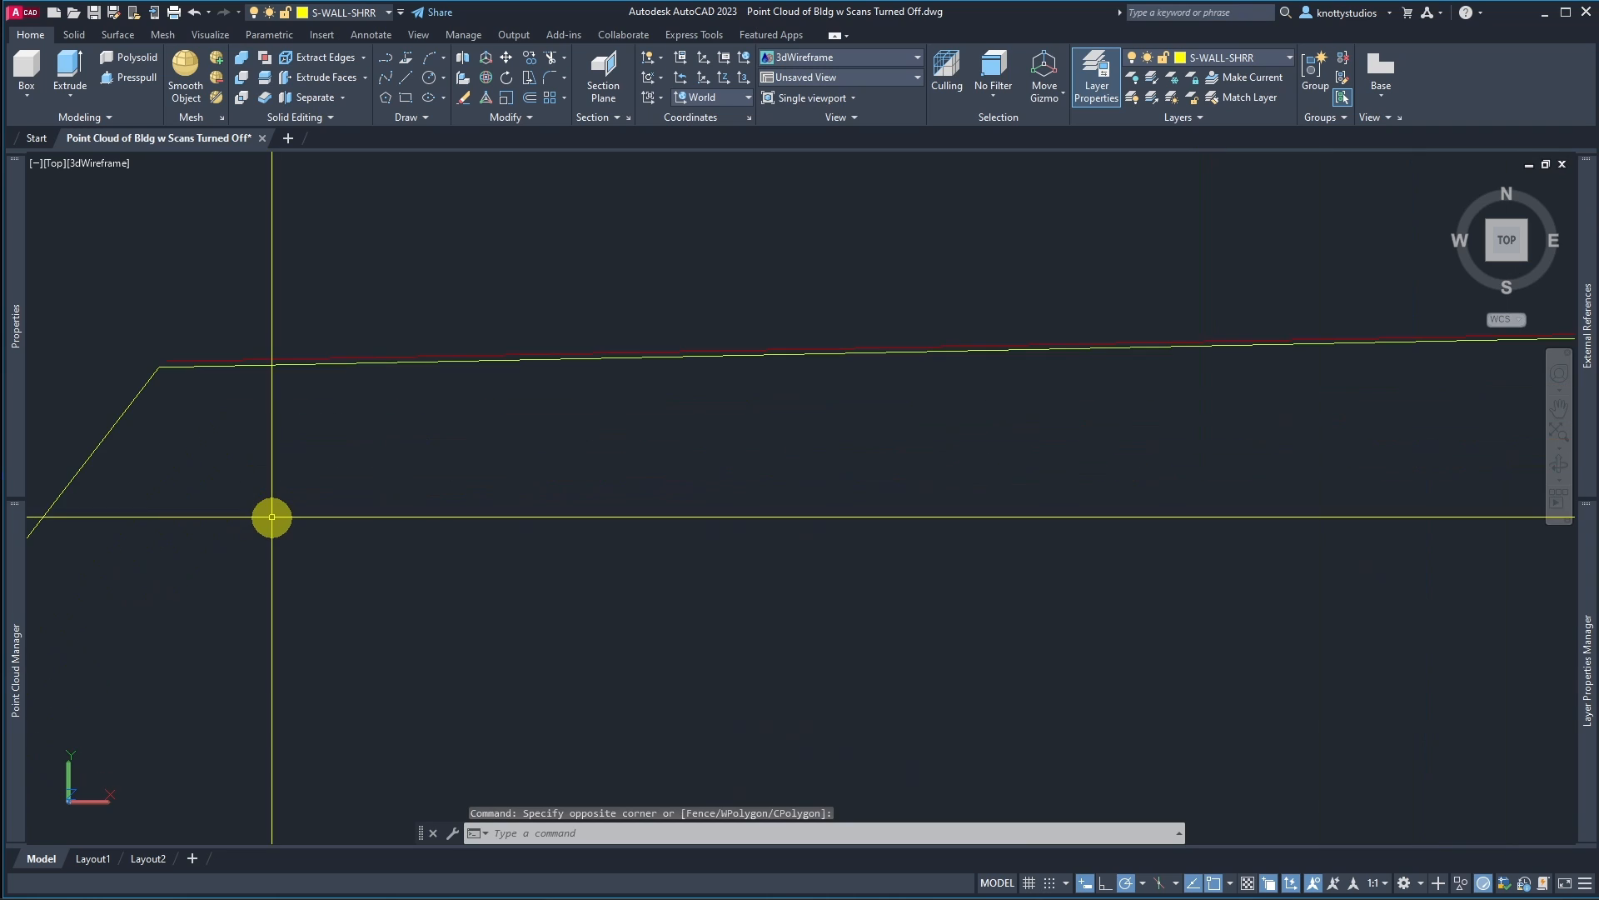
scroll(280, 497, down, 1)
scroll(622, 421, down, 3)
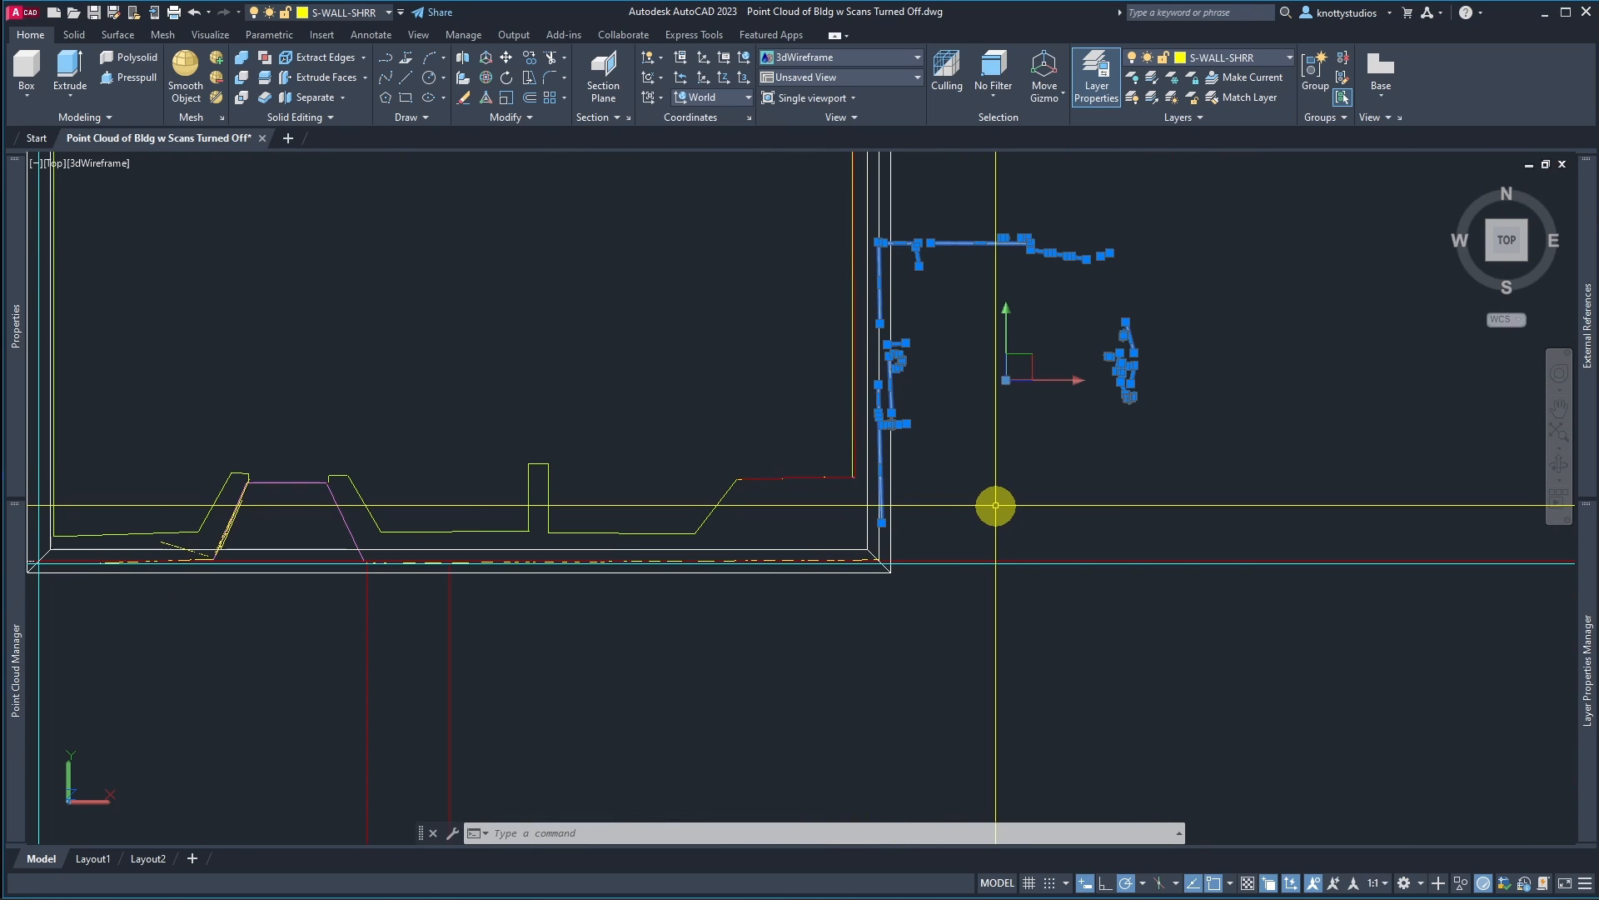
key(Delete)
Step: Zoom along the building front to inspect the remaining extracted section lines
scroll(569, 598, up, 3)
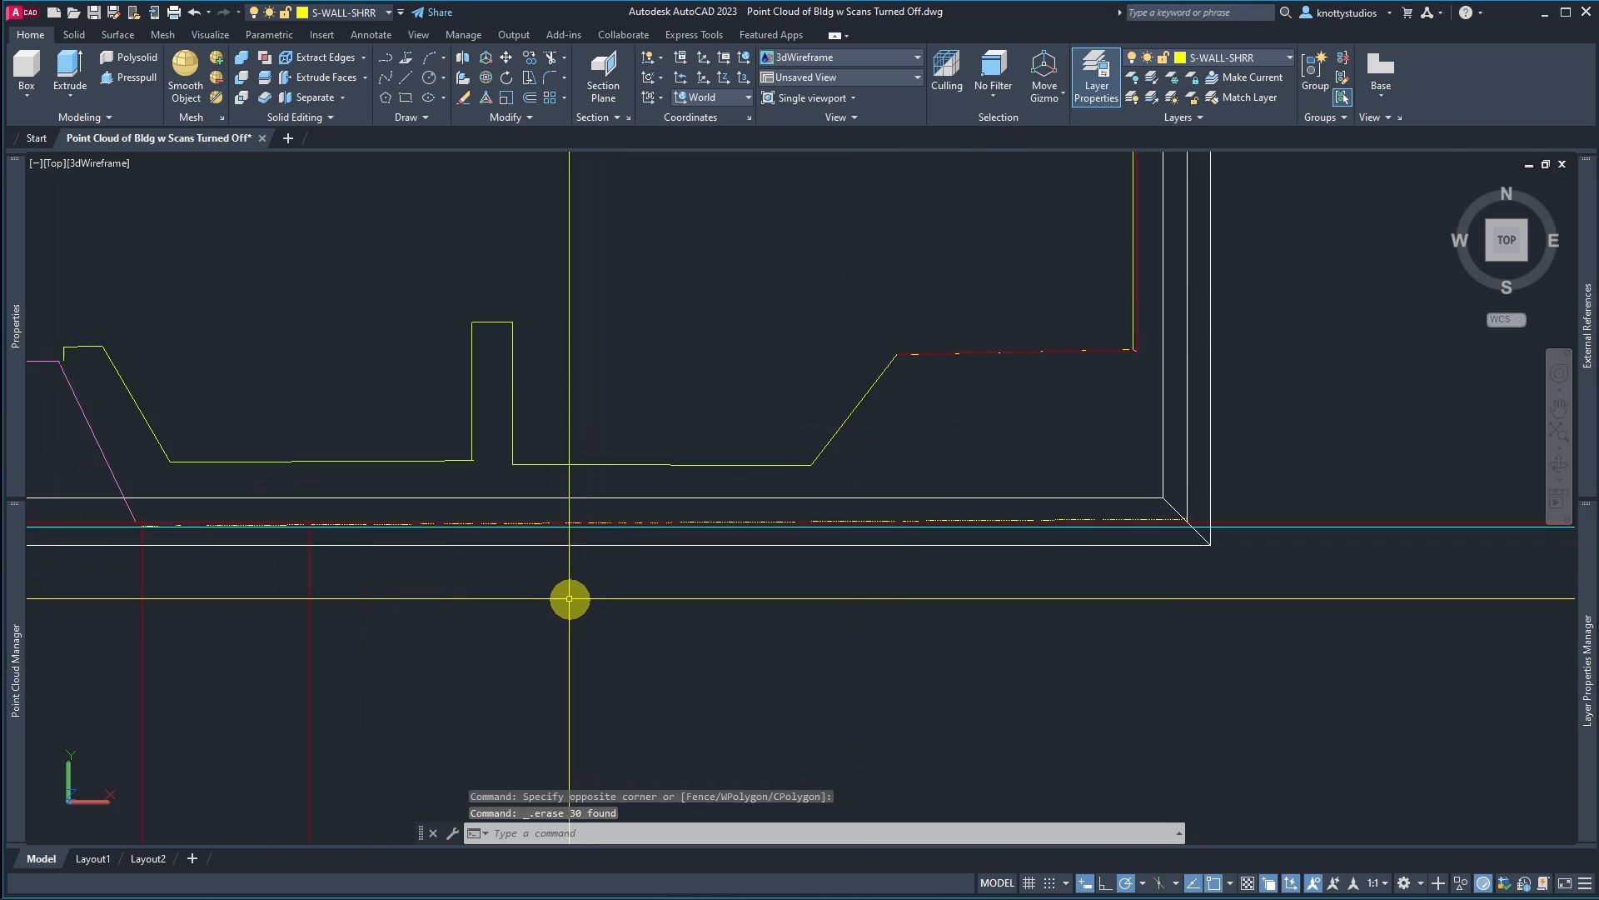
scroll(569, 598, up, 2)
scroll(713, 510, up, 2)
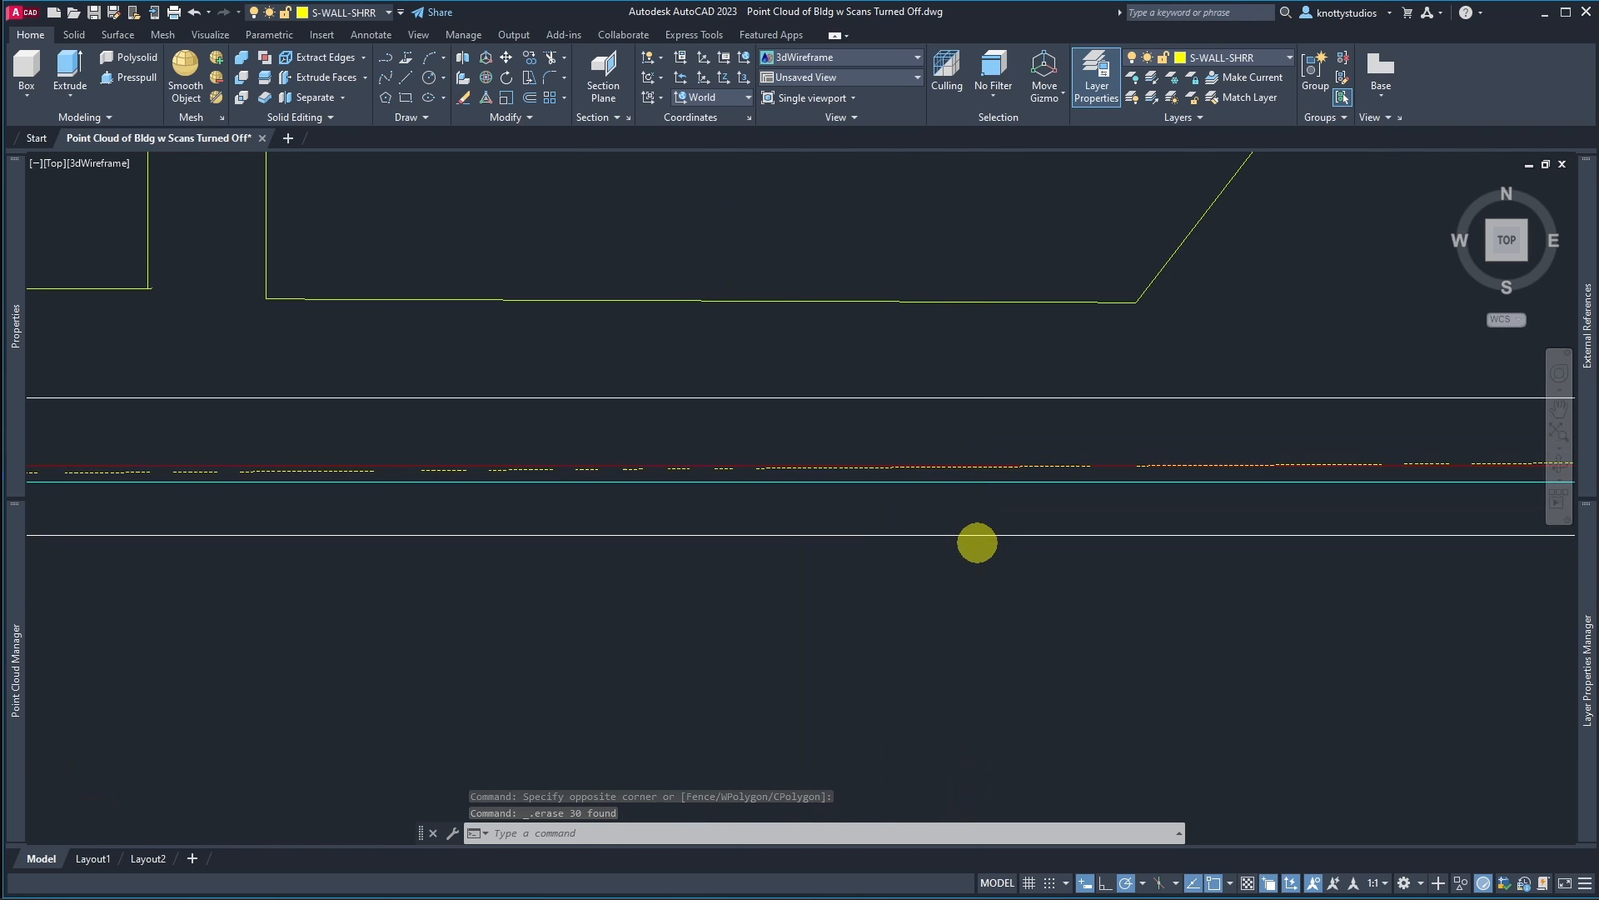
scroll(977, 542, down, 2)
scroll(646, 542, down, 2)
scroll(546, 565, up, 4)
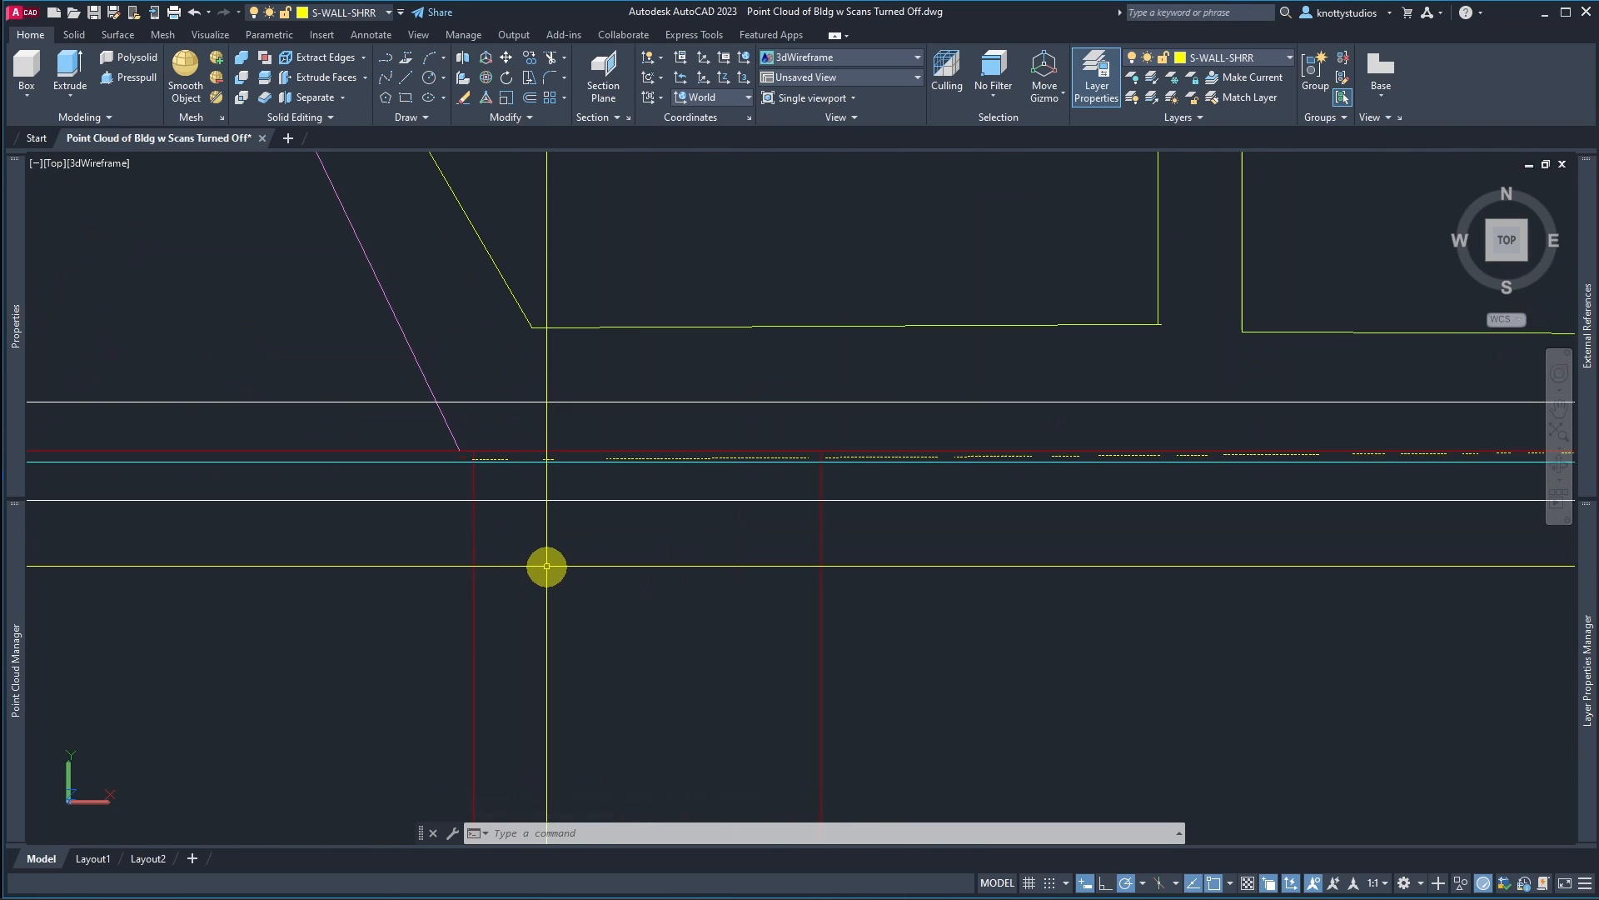
scroll(517, 458, down, 2)
scroll(657, 510, down, 5)
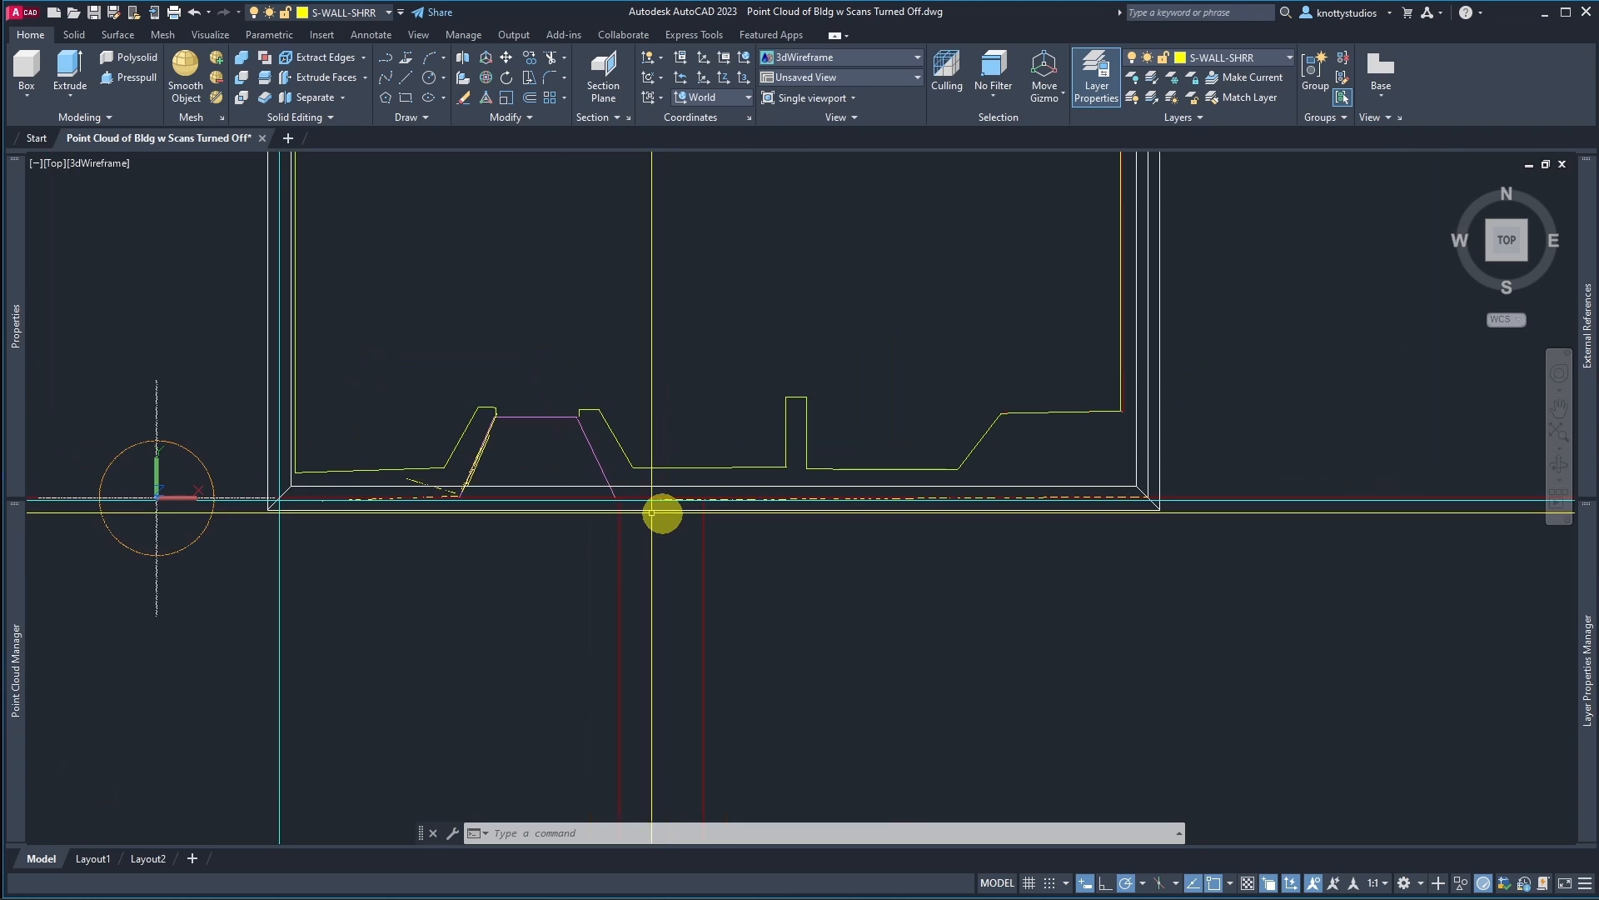
scroll(378, 523, up, 5)
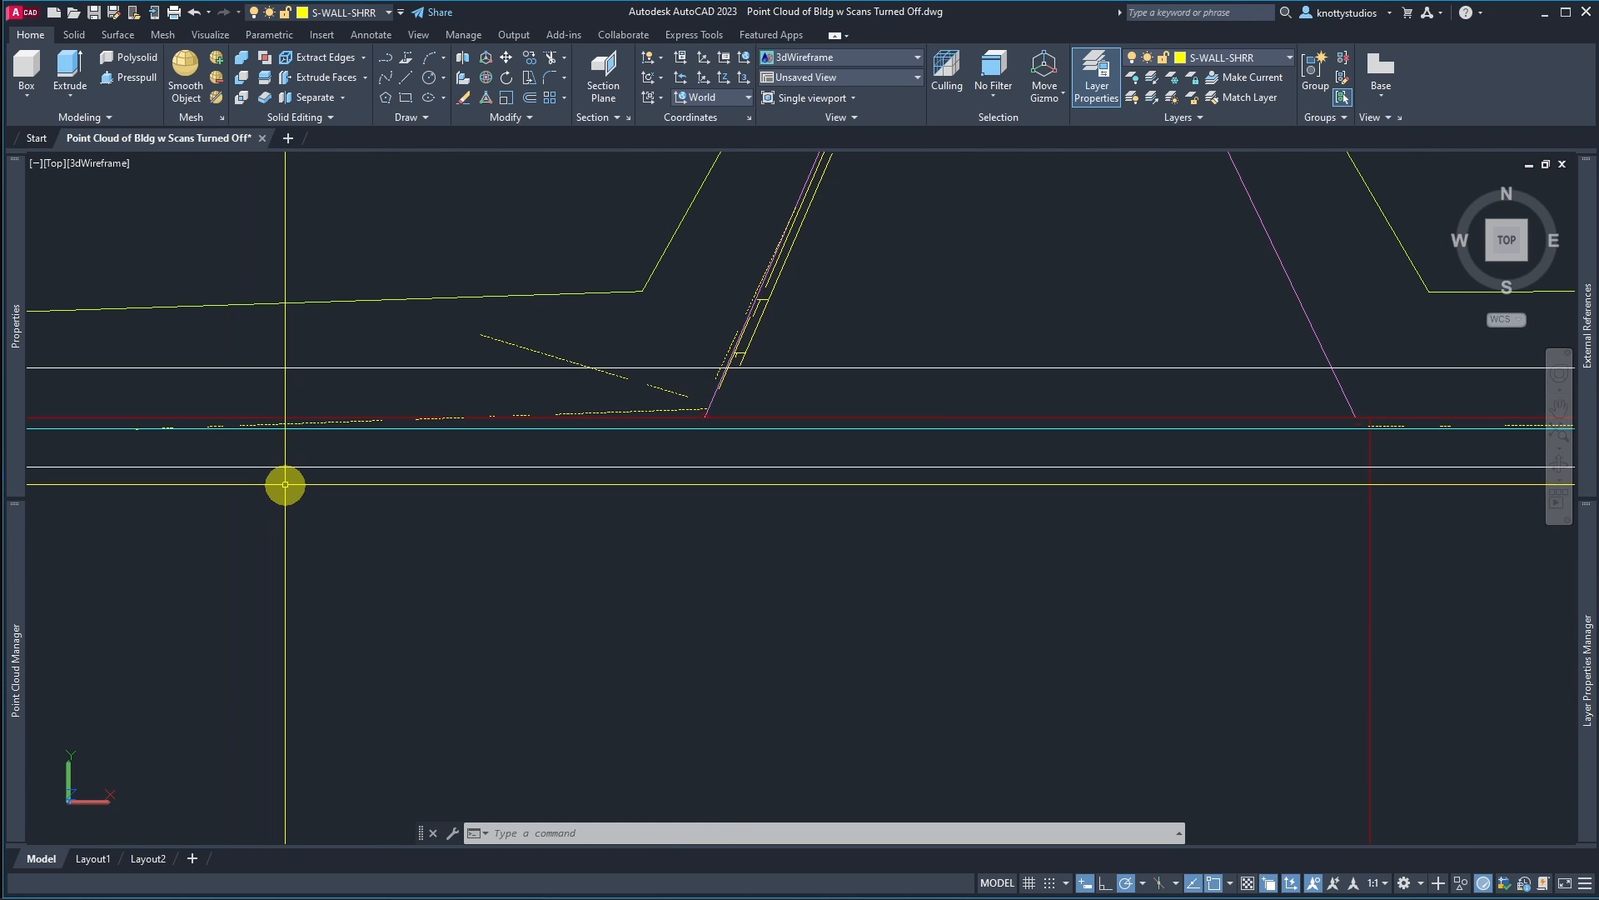
scroll(285, 484, down, 2)
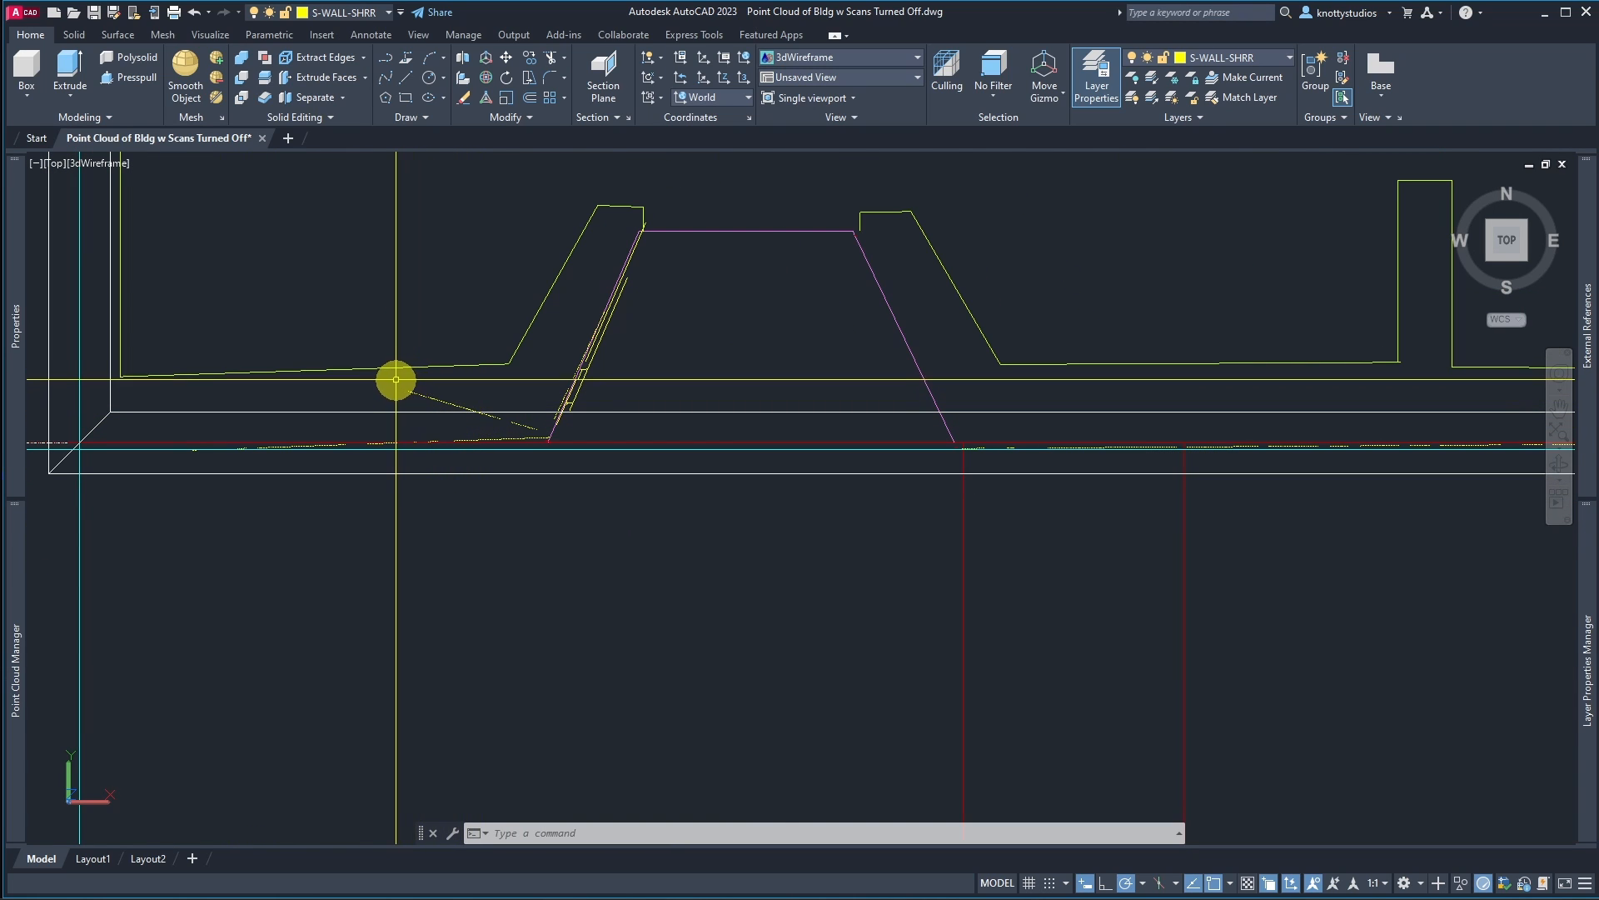
Step: Erase the stray diagonal fragments in front of the ramp near the building's front-left corner
click(395, 379)
click(546, 450)
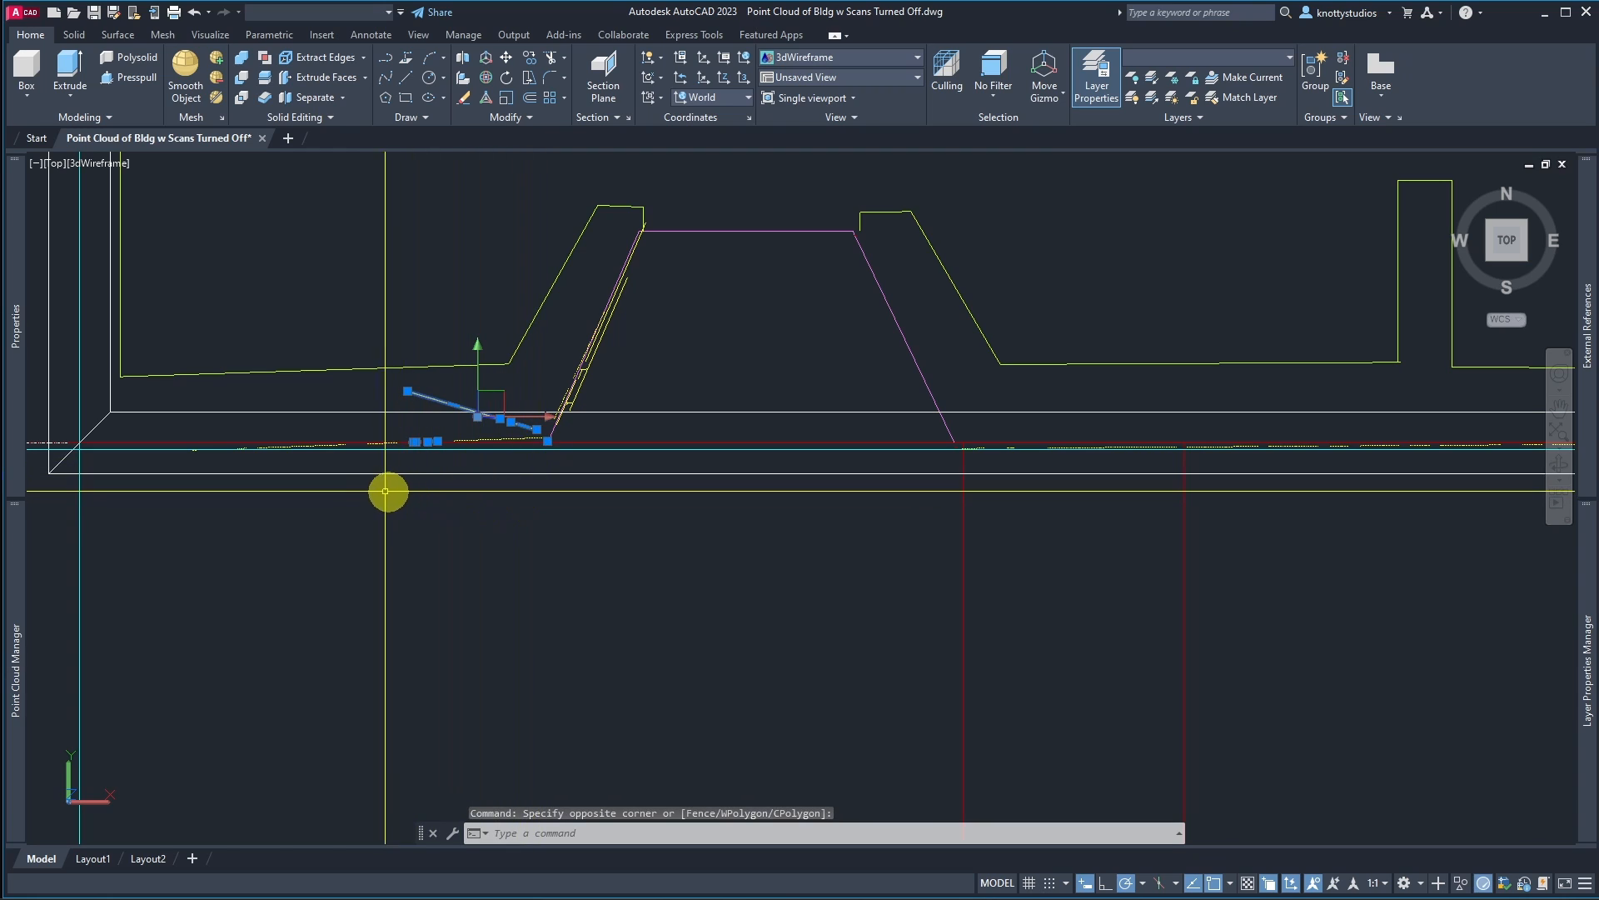
key(Delete)
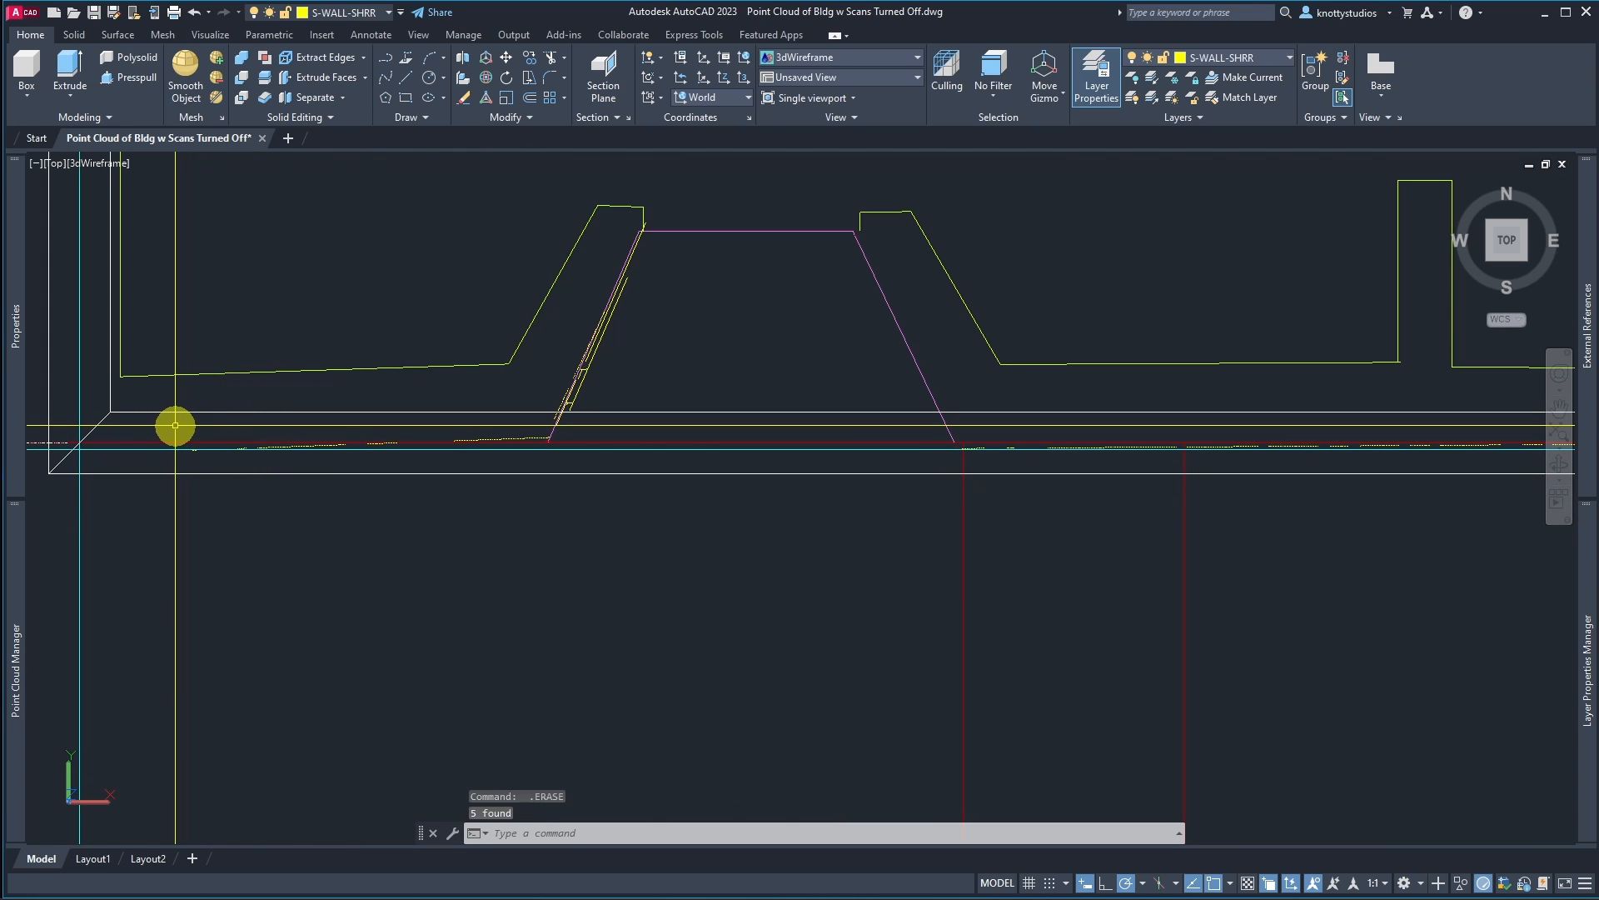
click(560, 524)
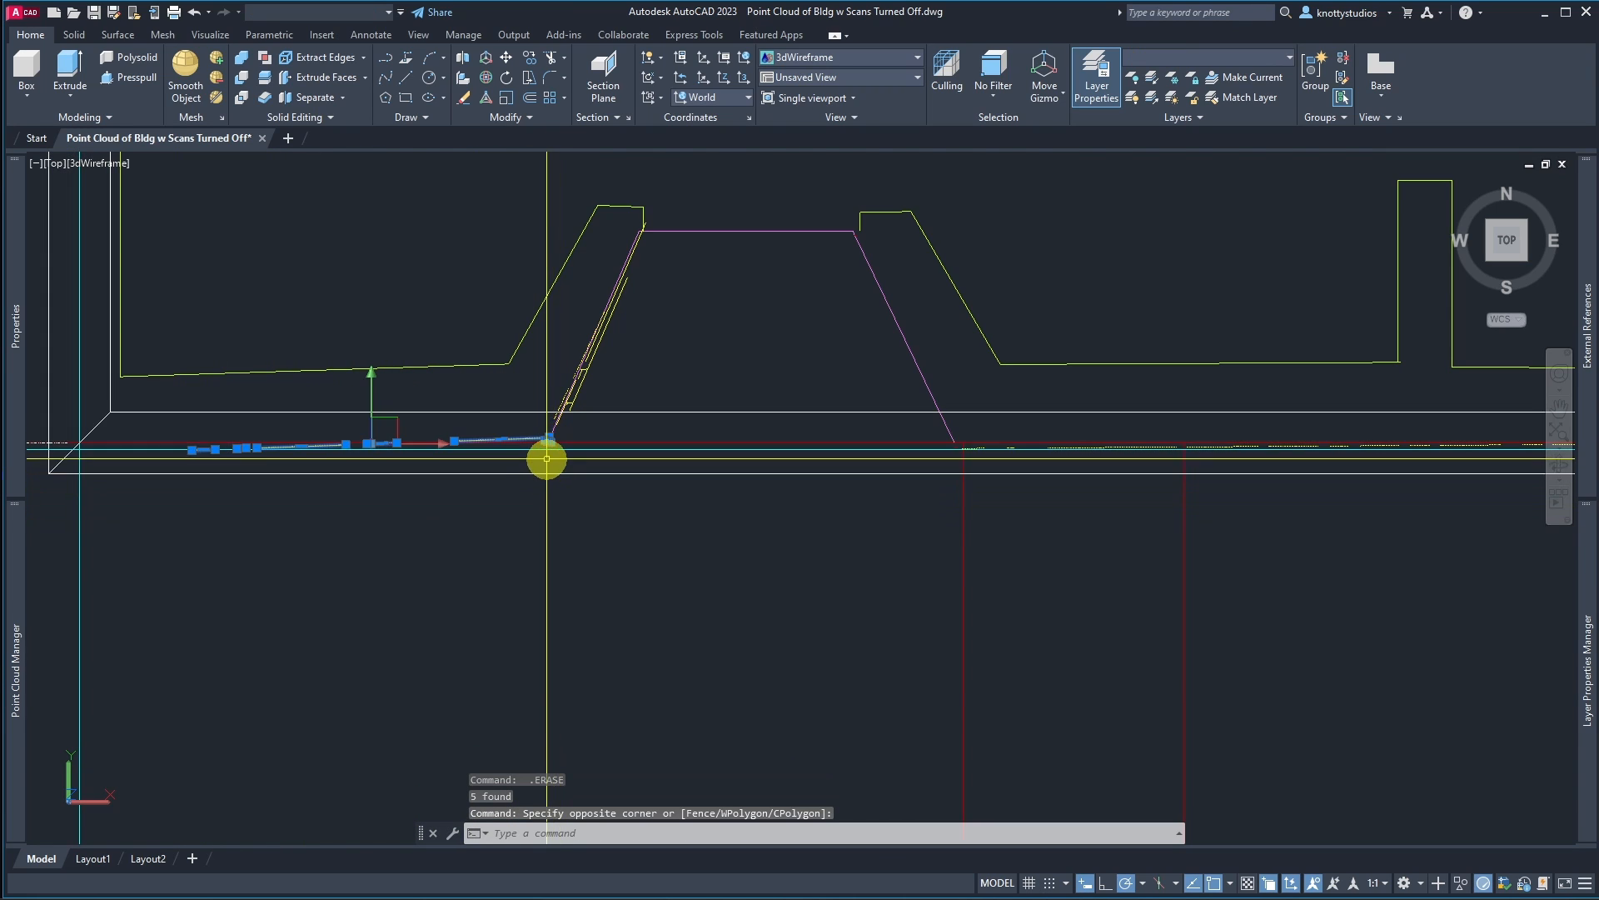
scroll(546, 458, up, 7)
key(Escape)
key(Escape)
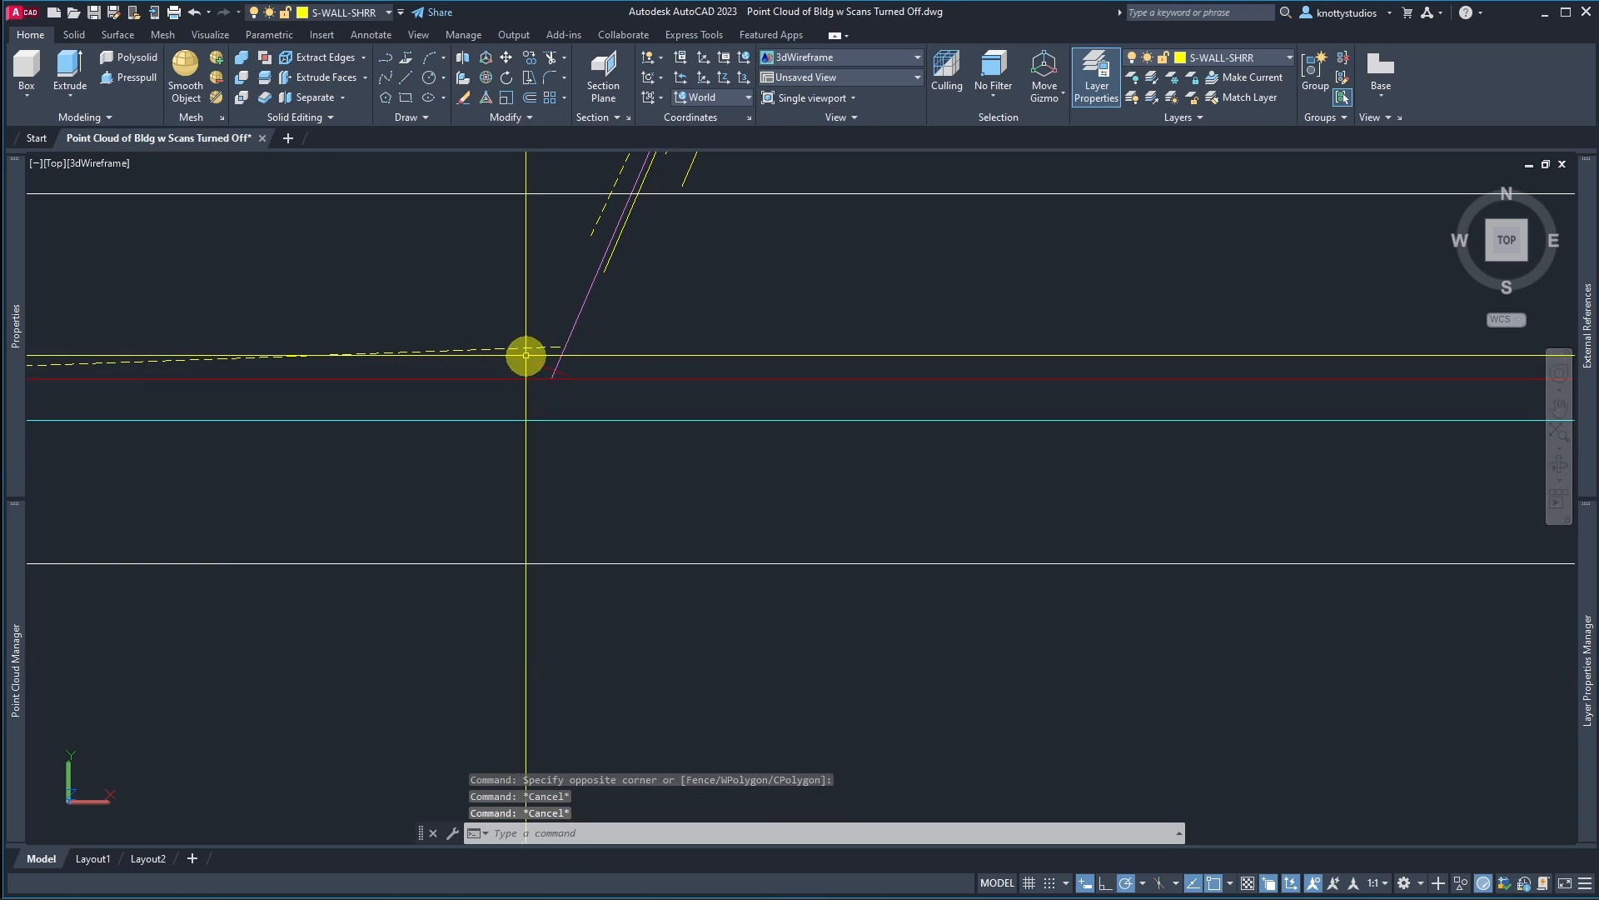
scroll(524, 533, down, 8)
scroll(377, 542, up, 2)
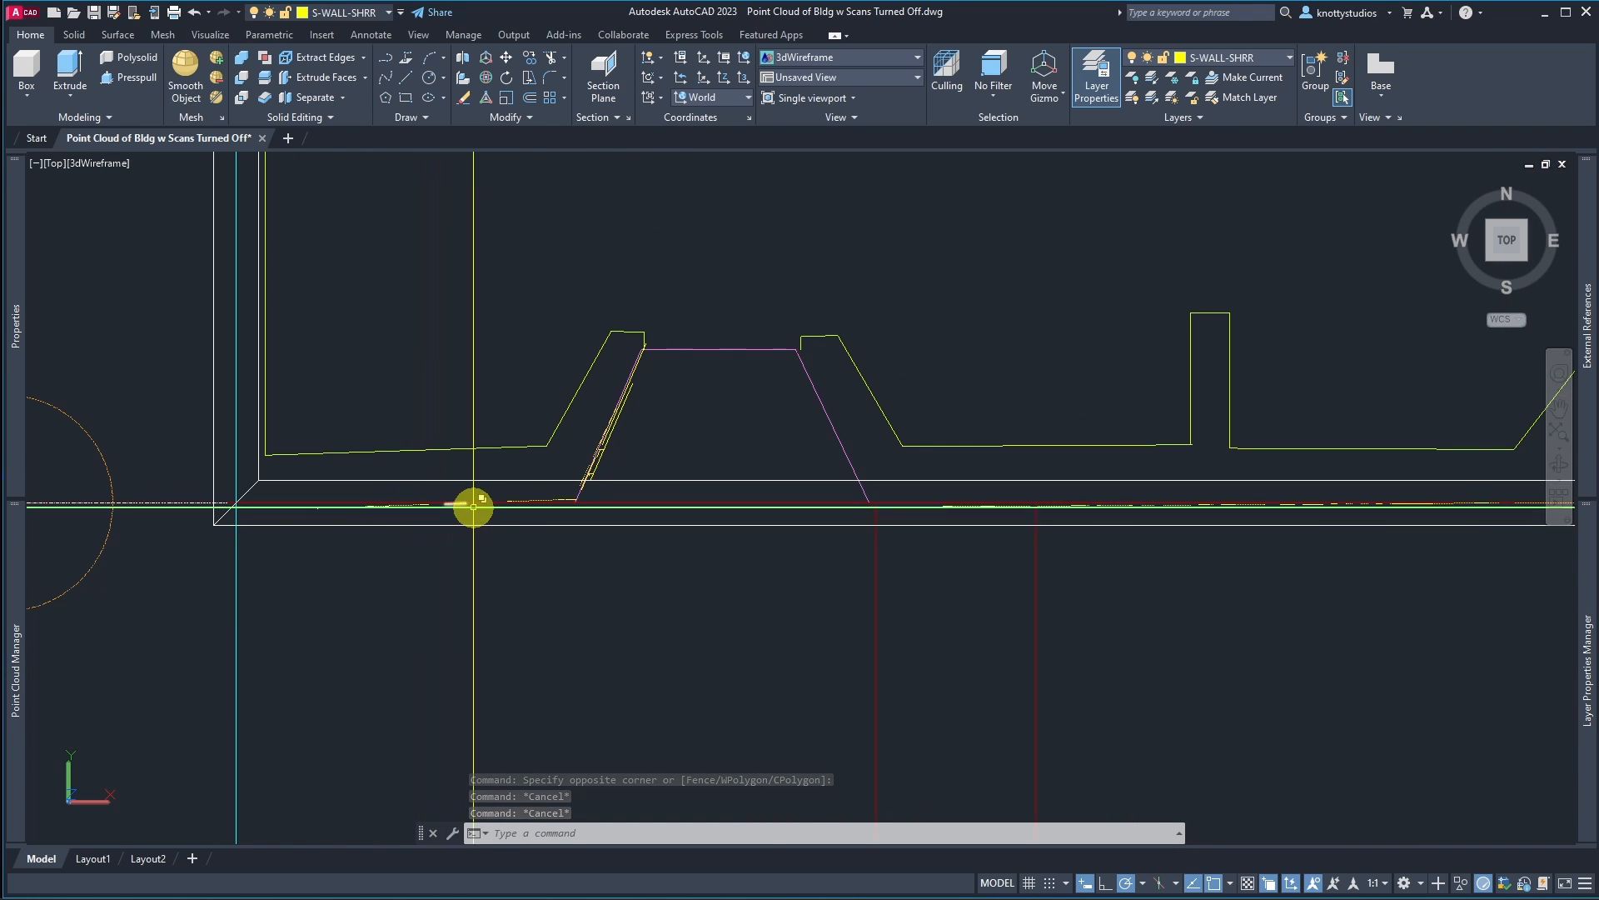
Step: Make RCS-1_024 the current layer
scroll(473, 505, up, 5)
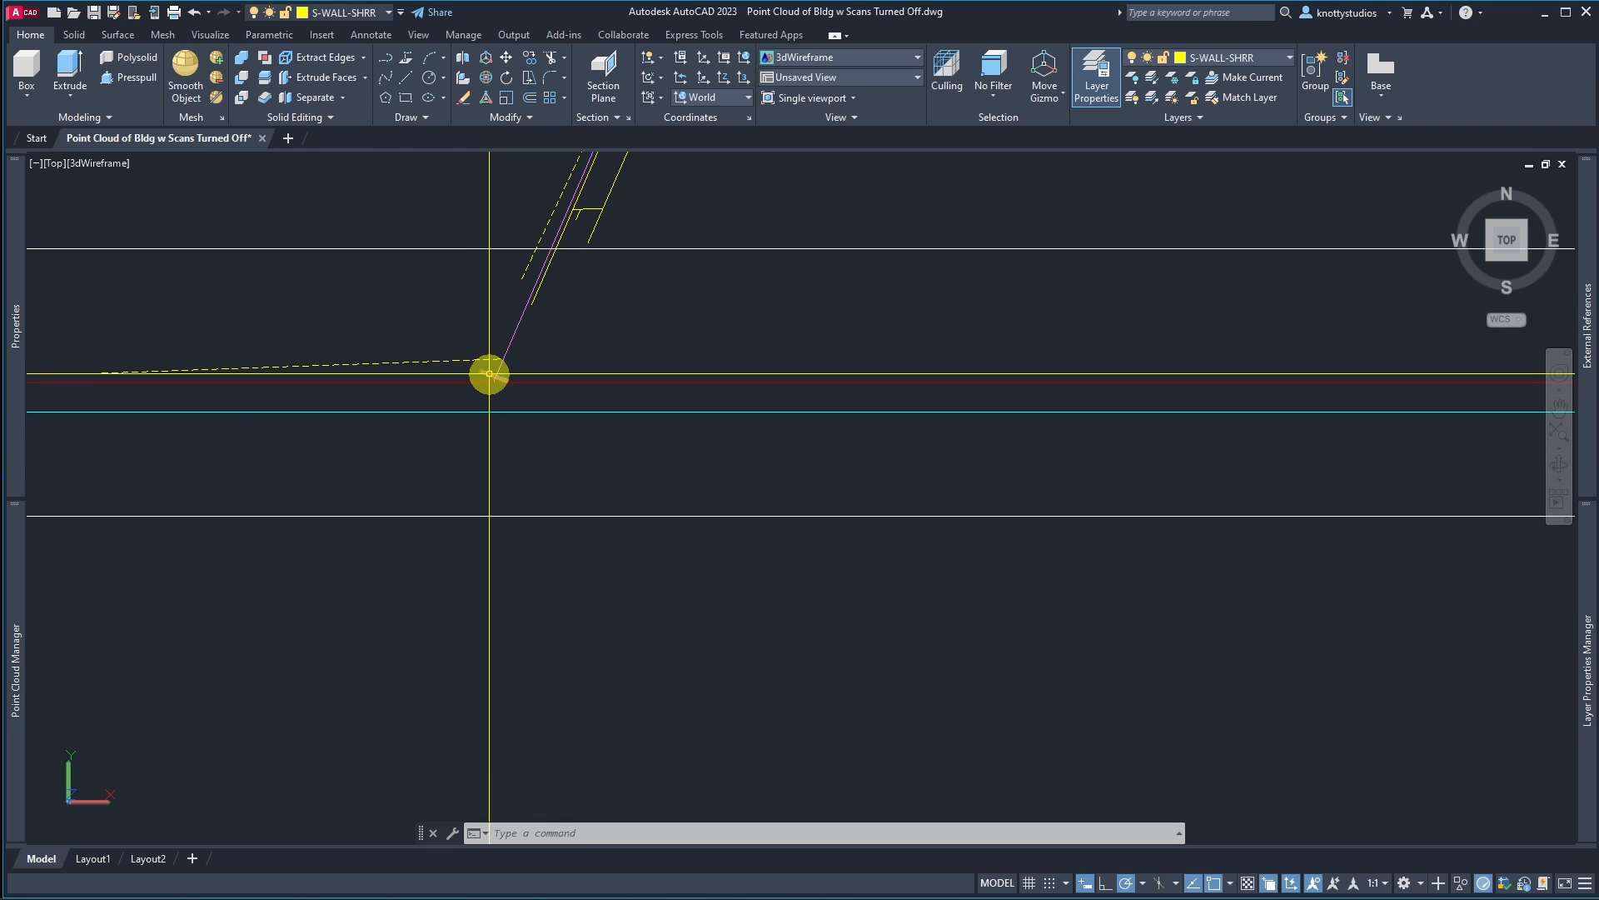
scroll(514, 453, down, 6)
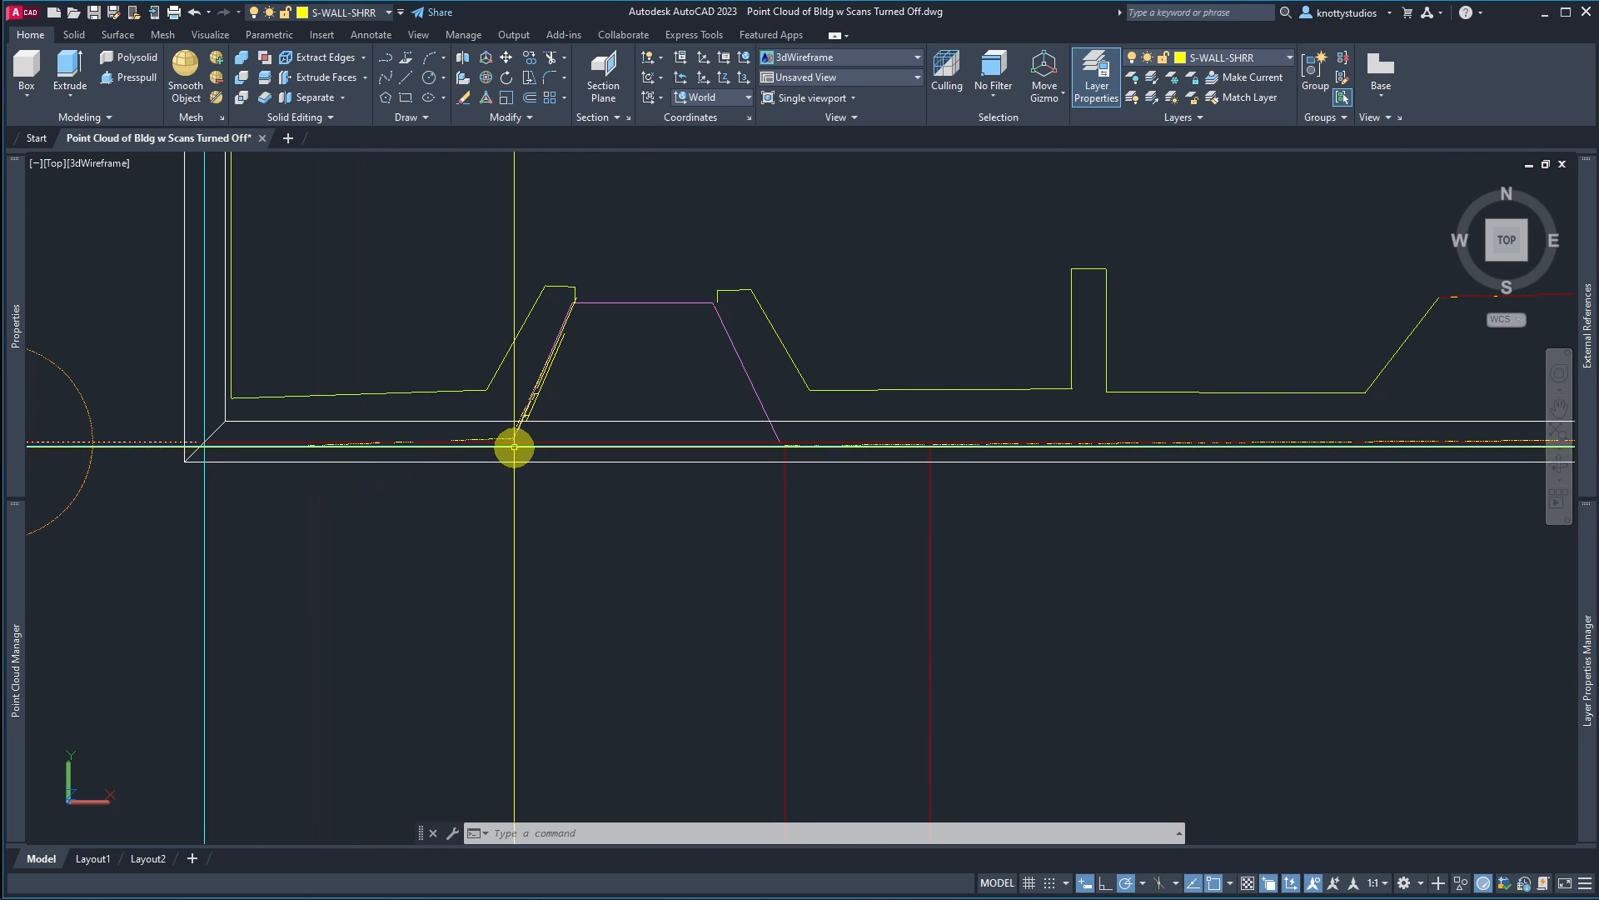
scroll(539, 432, up, 2)
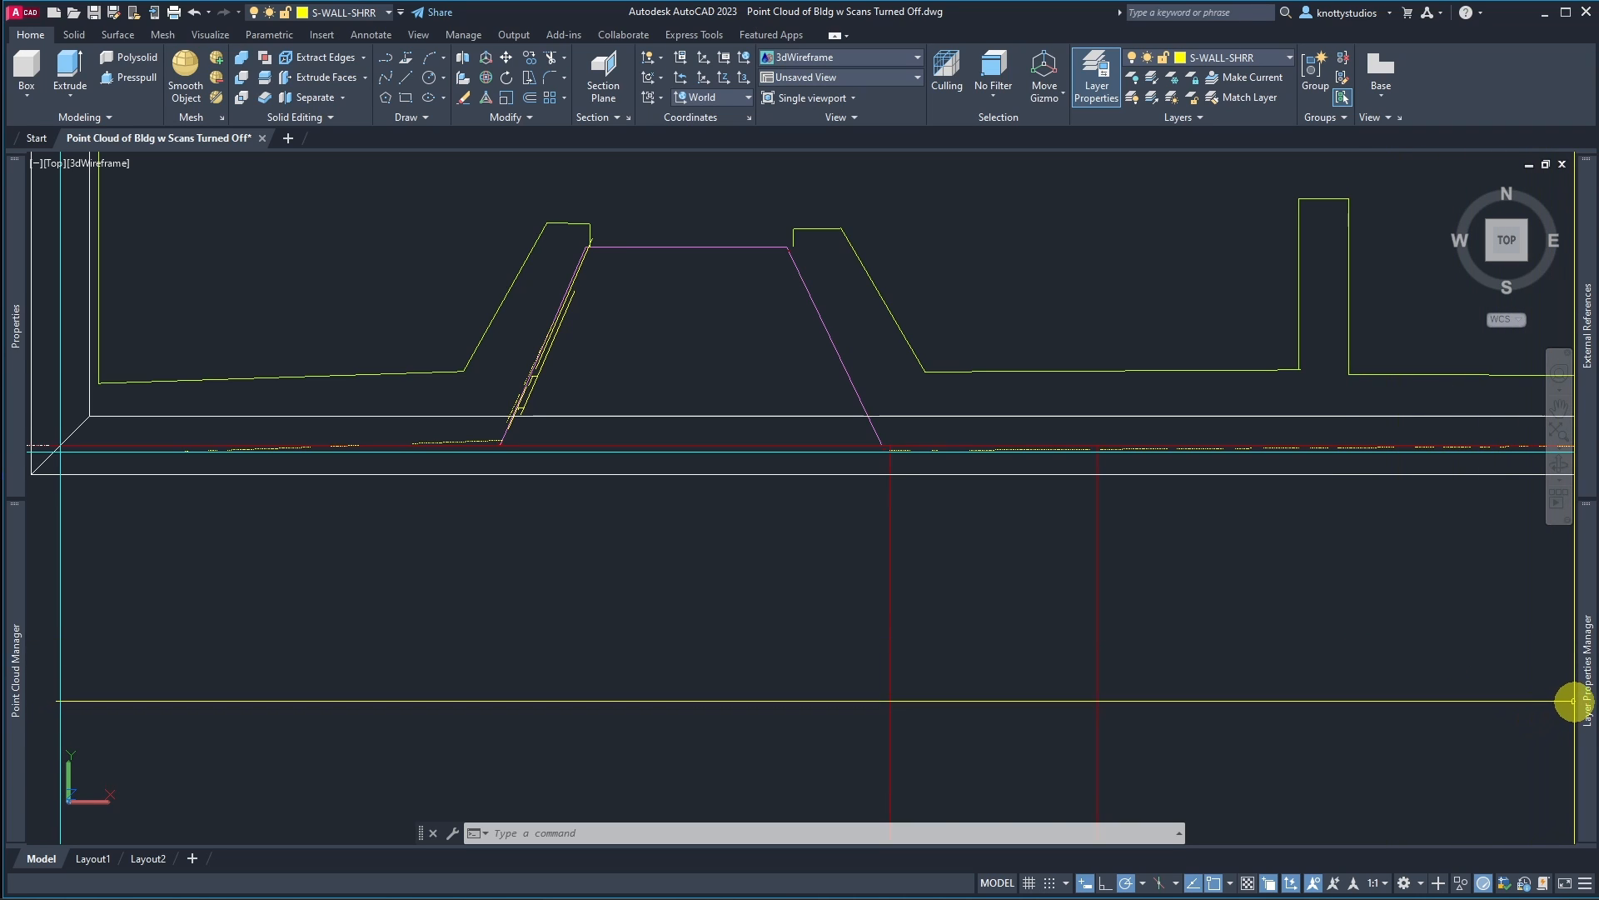
mouse_move(1585, 699)
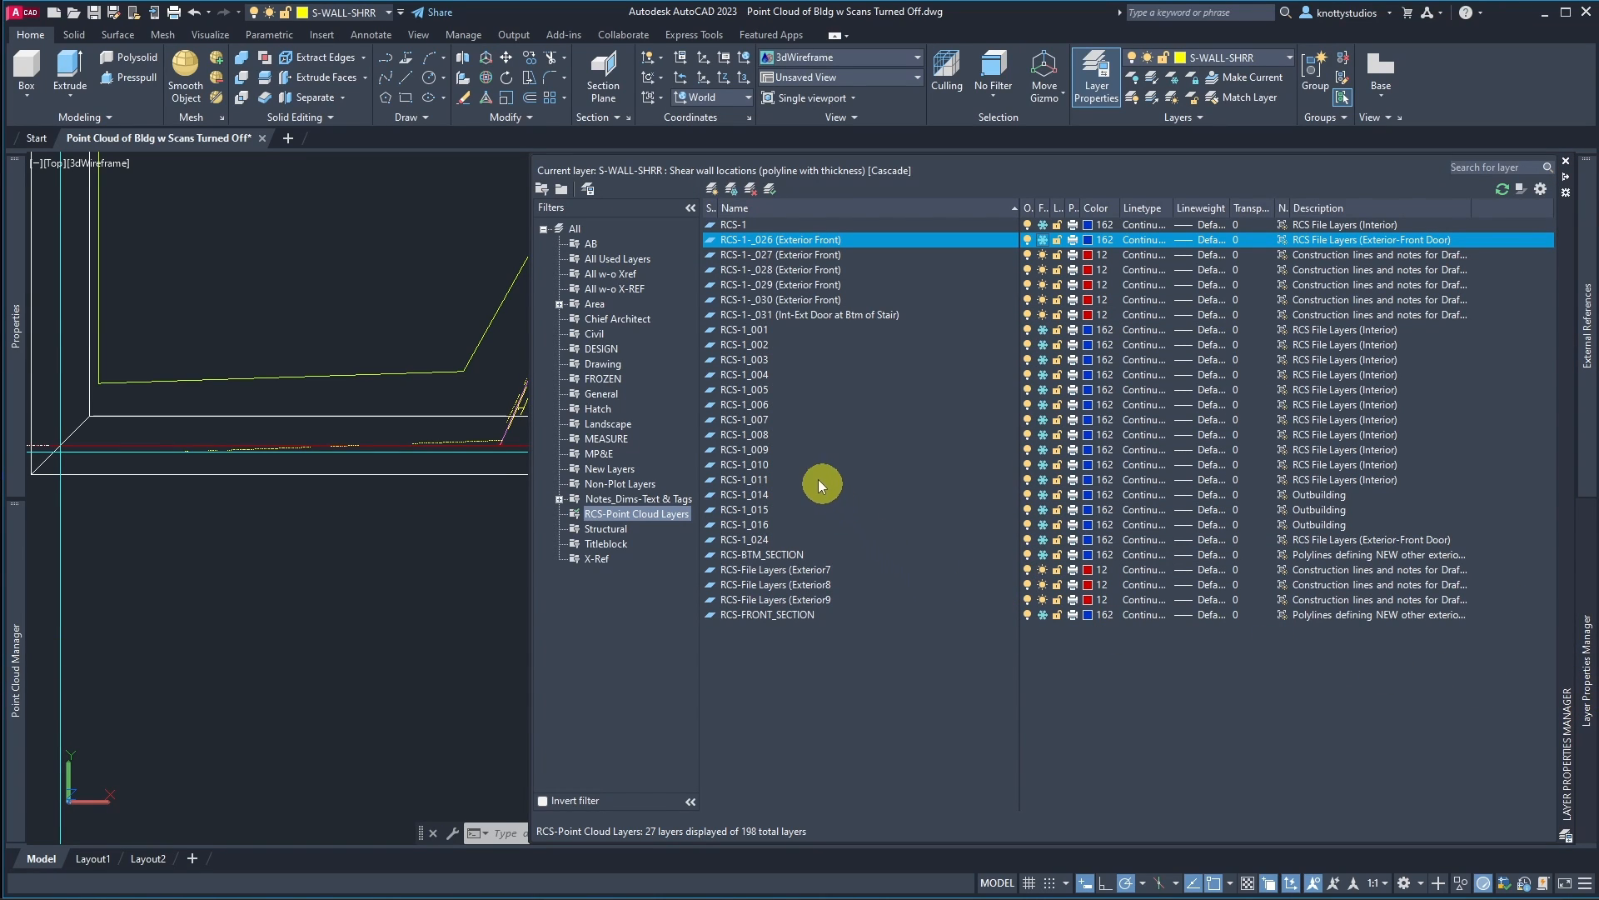
click(767, 538)
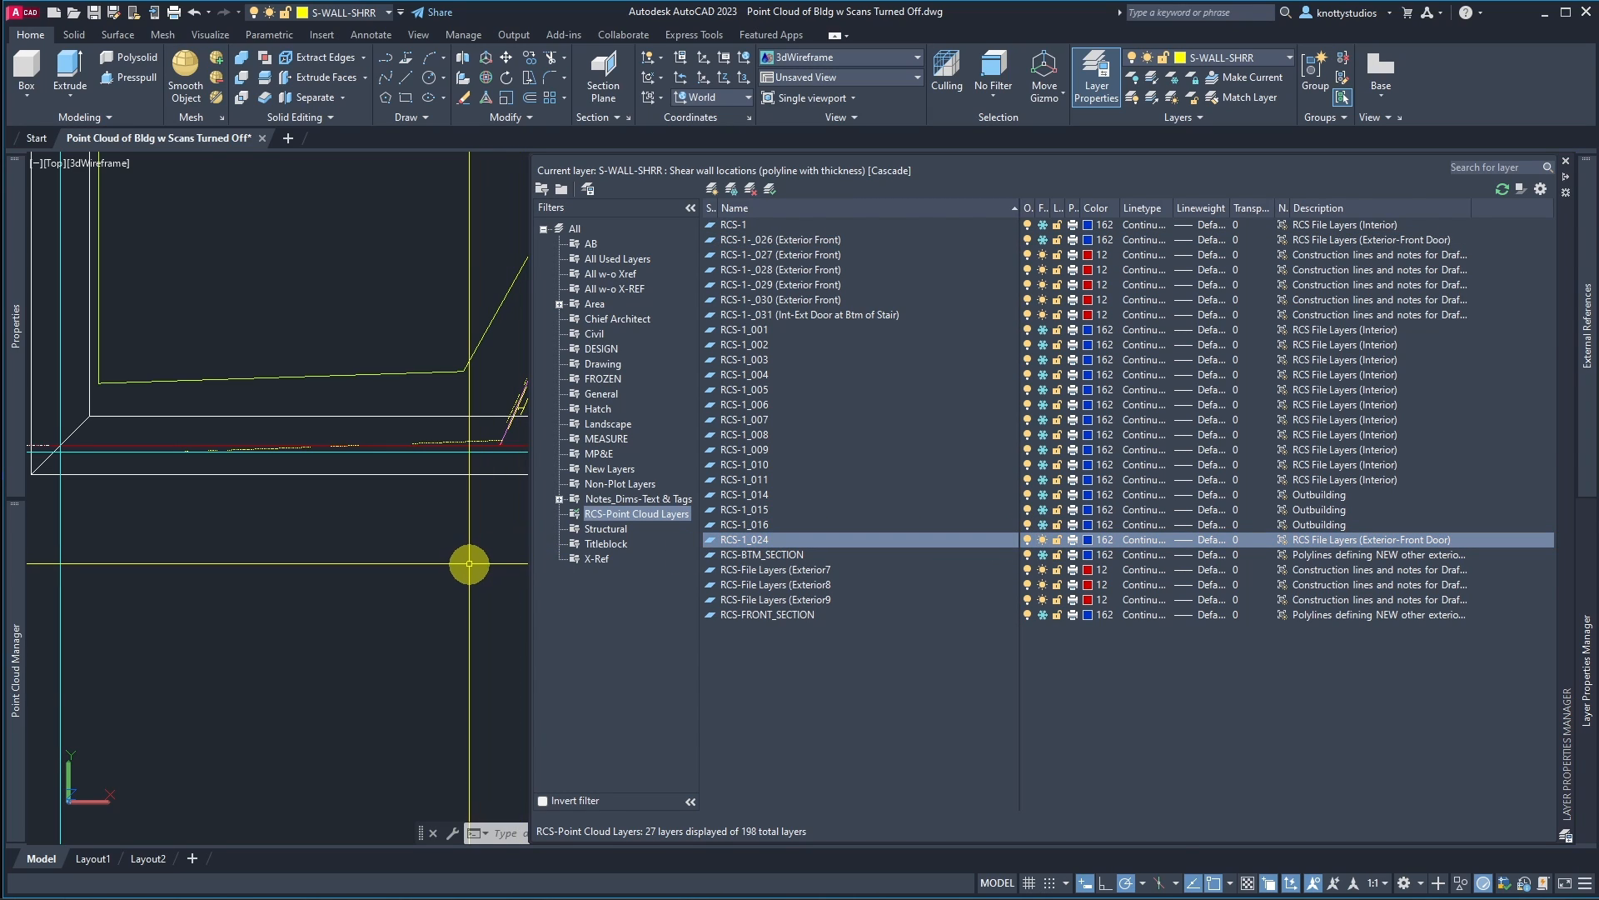
scroll(820, 574, down, 10)
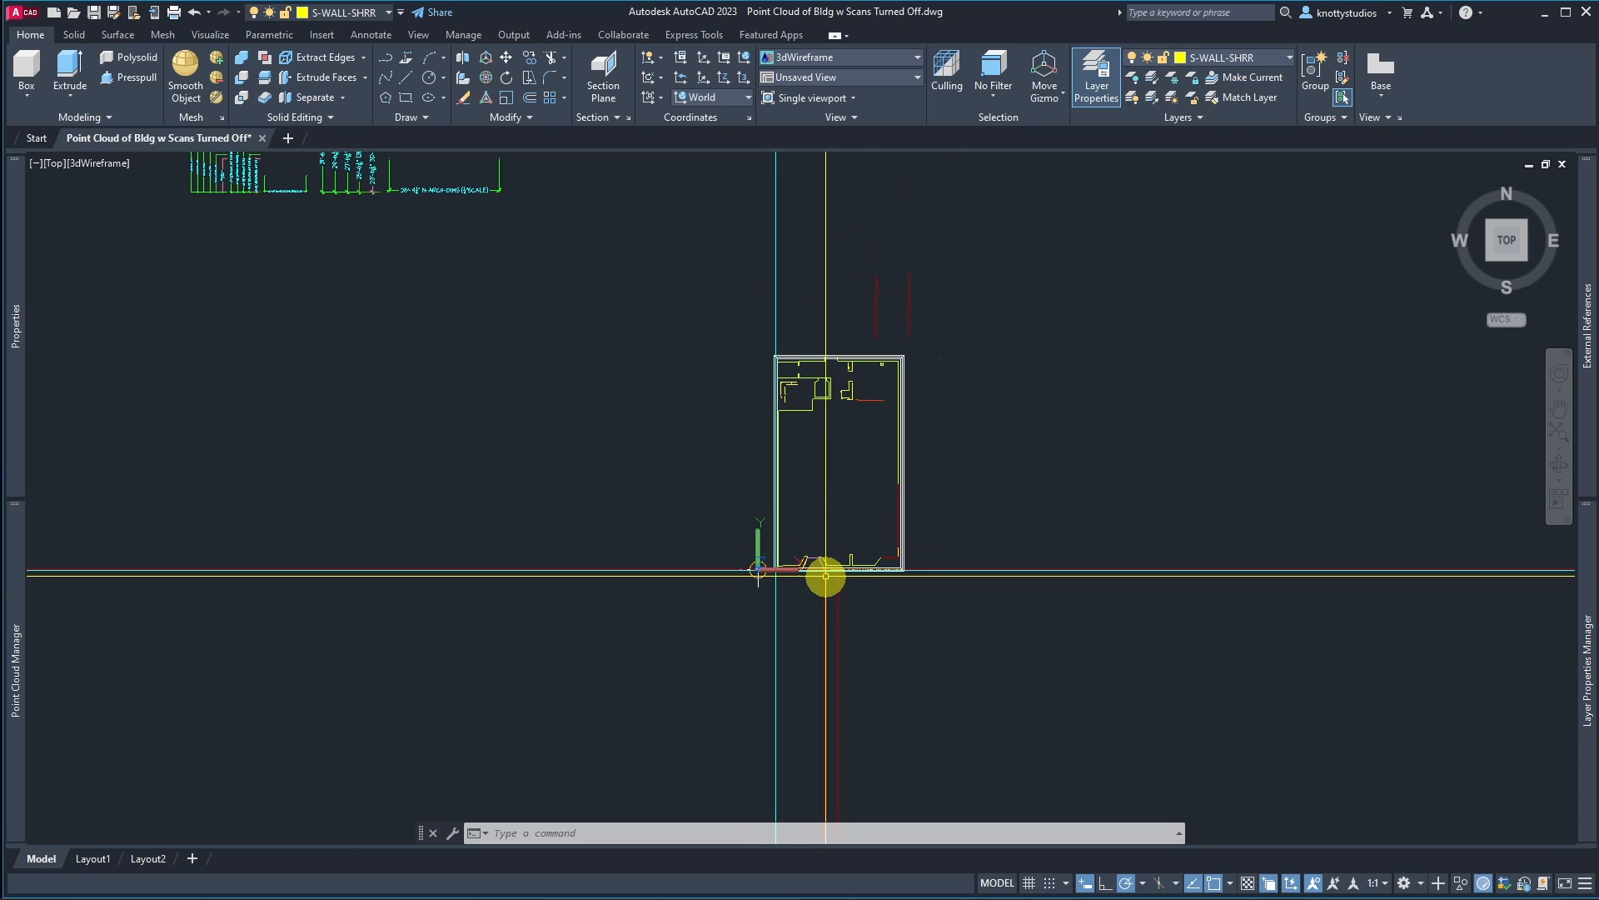
scroll(826, 575, up, 3)
mouse_move(1586, 635)
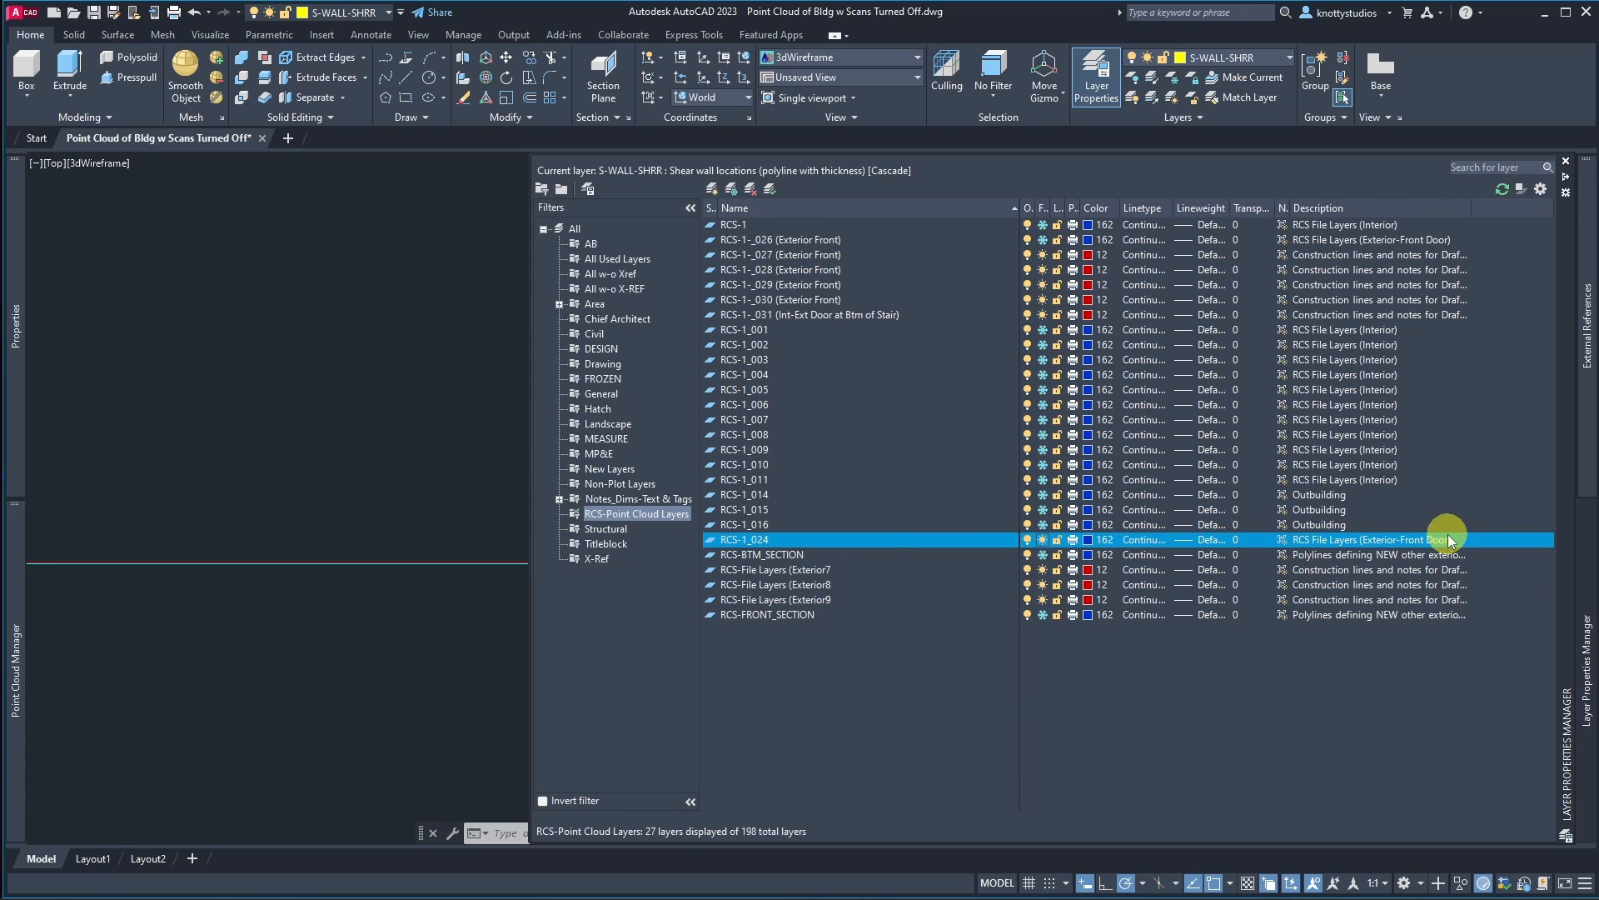
click(797, 539)
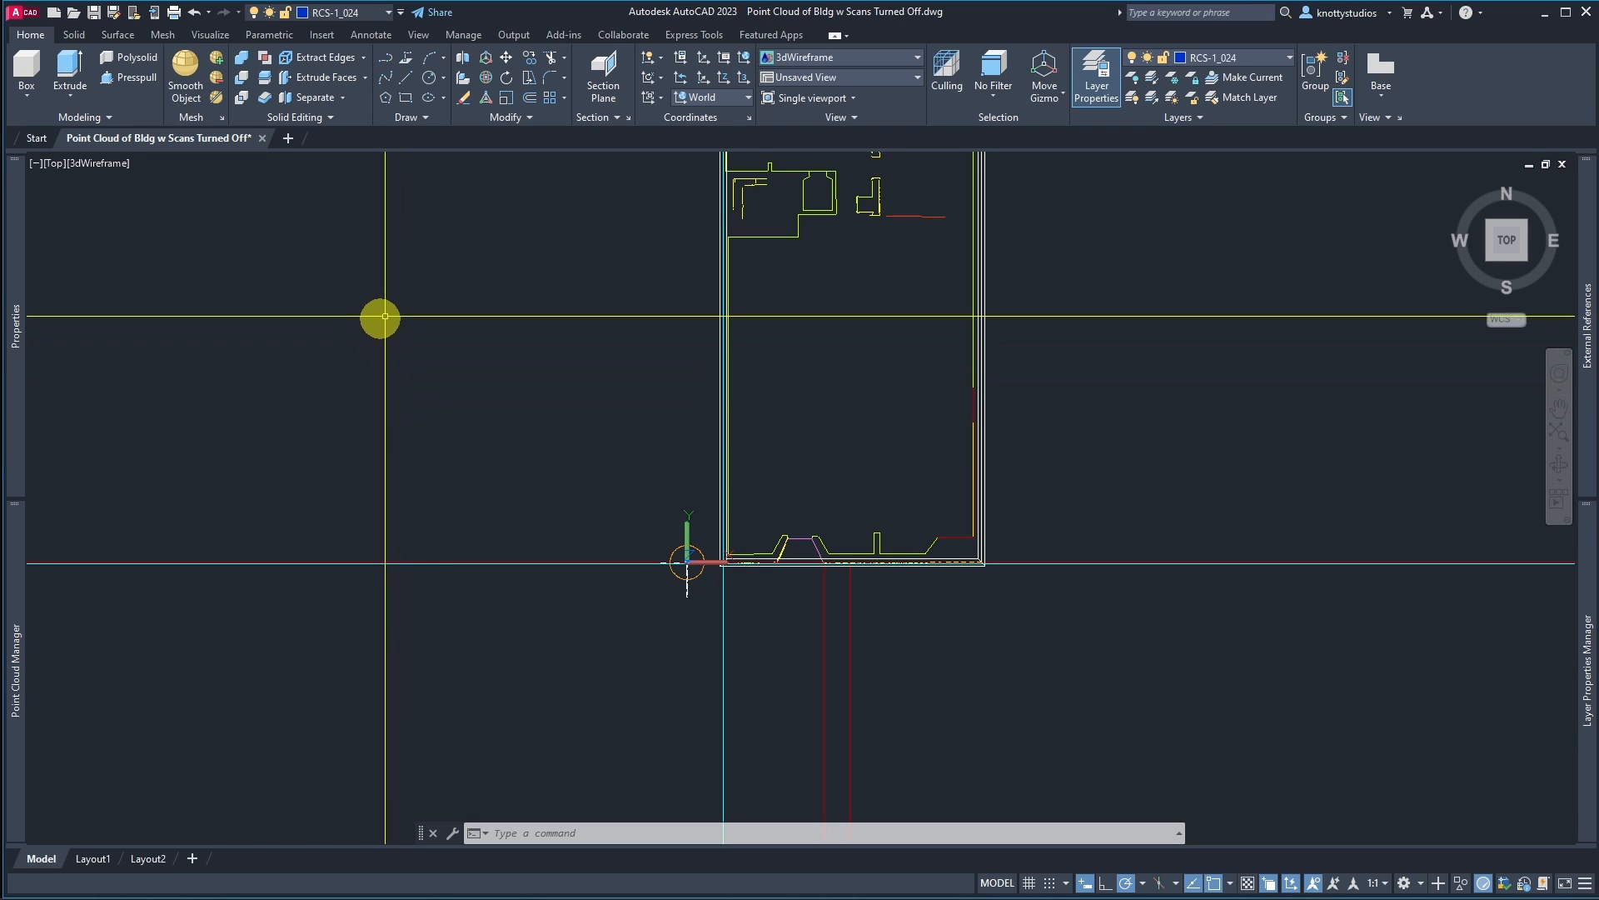
Step: Attach the point cloud Scan-1_024.rcs at insertion point 0,0,0 with scale 1 and colour it by Intensity
mouse_move(1587, 708)
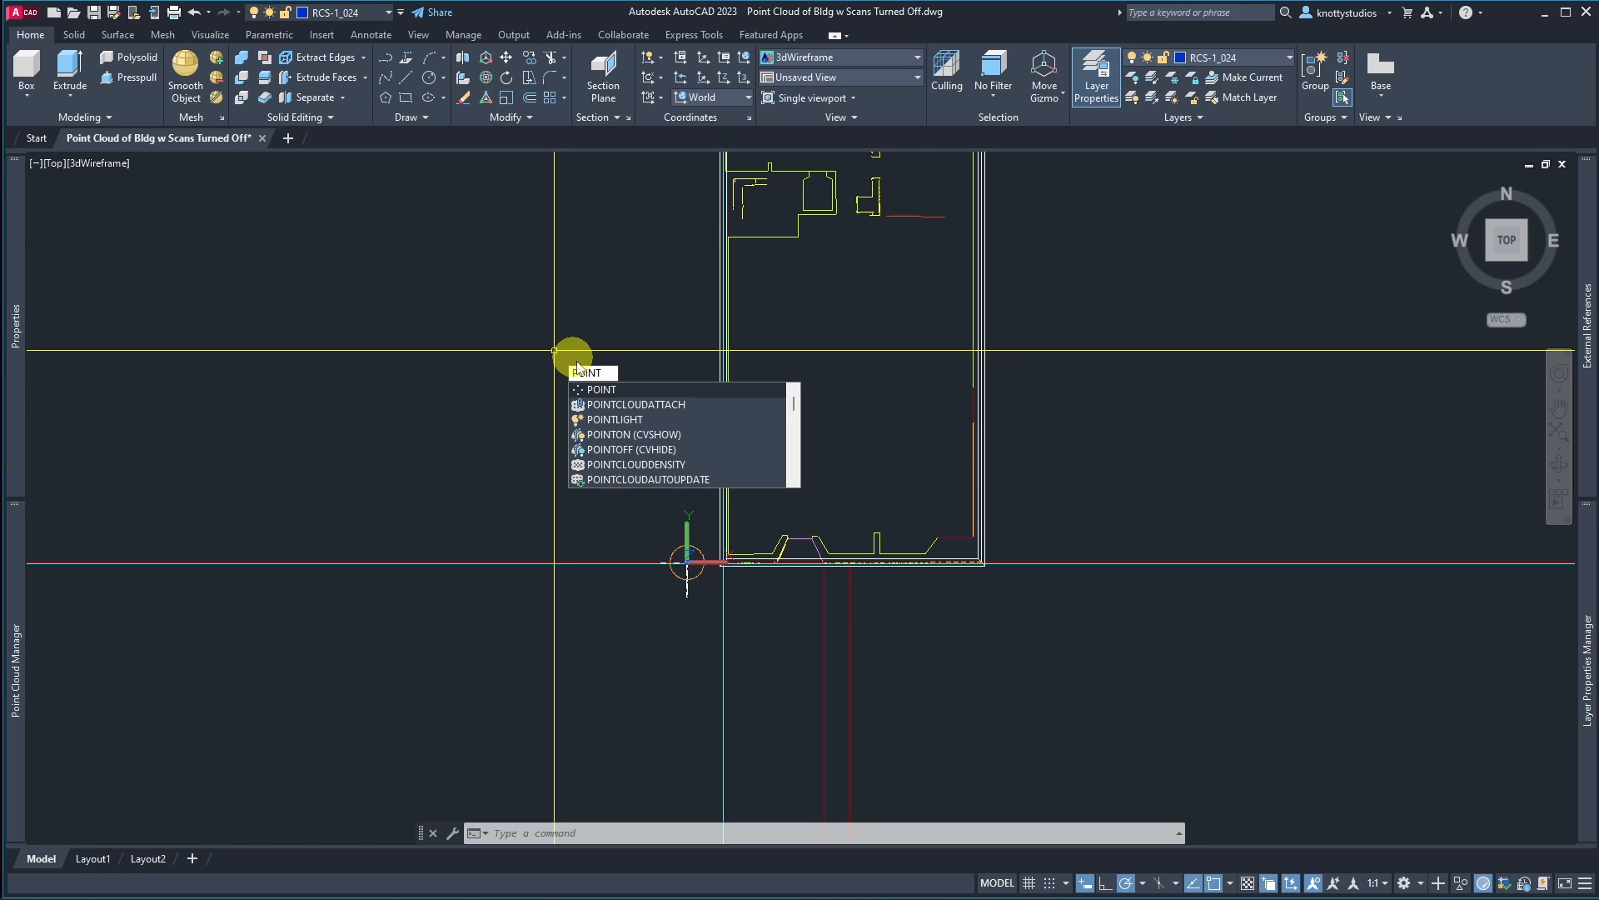
click(631, 404)
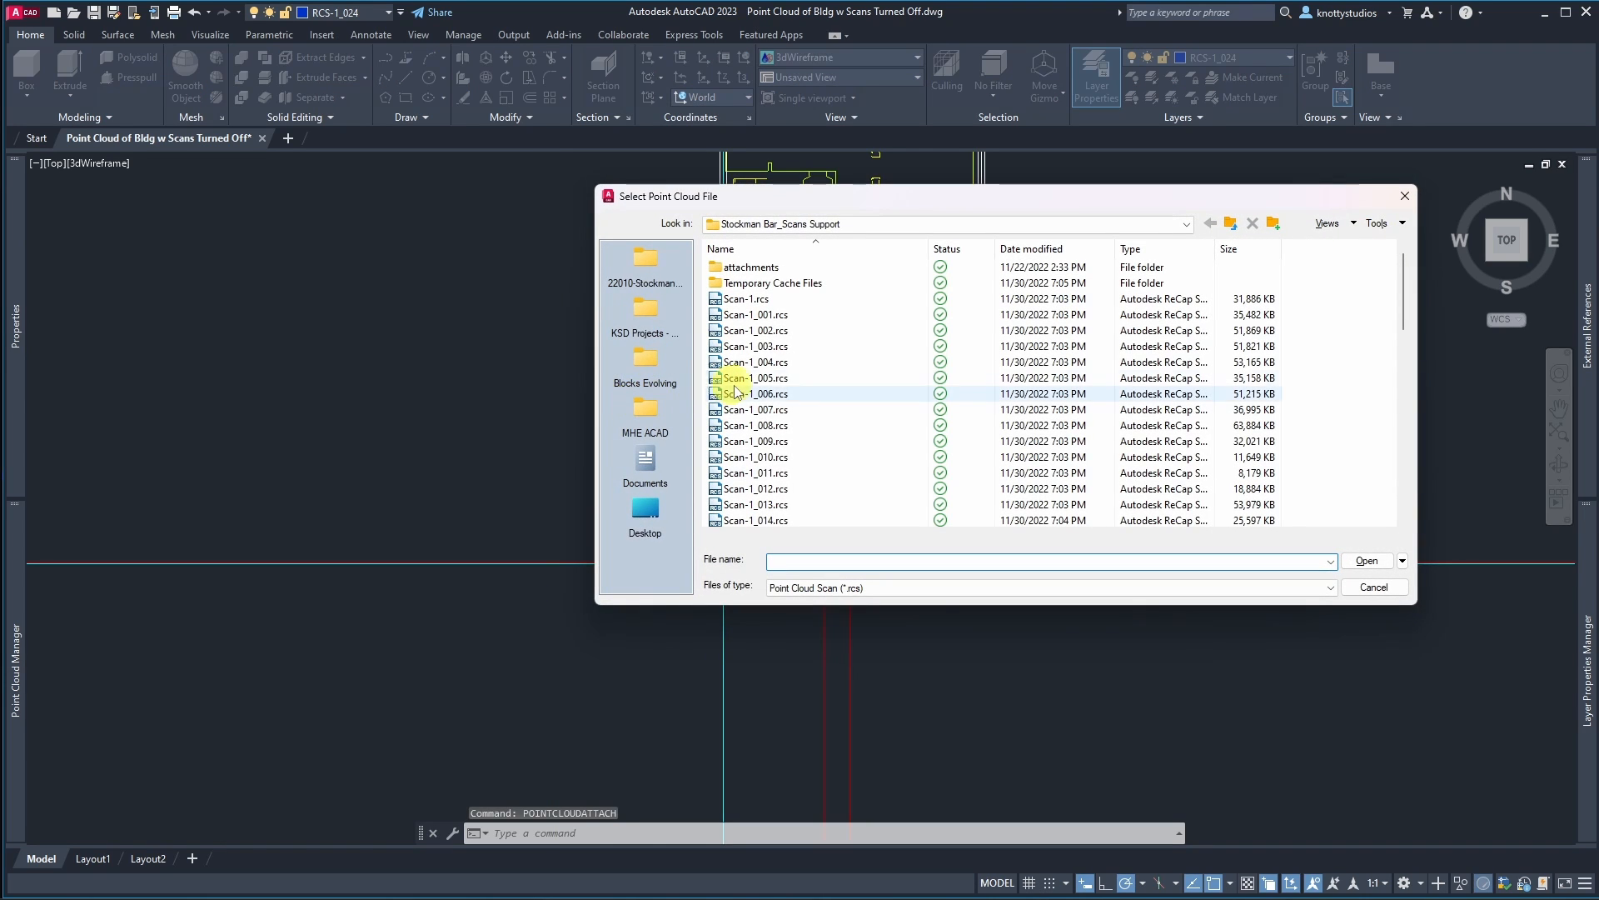
scroll(742, 390, down, 6)
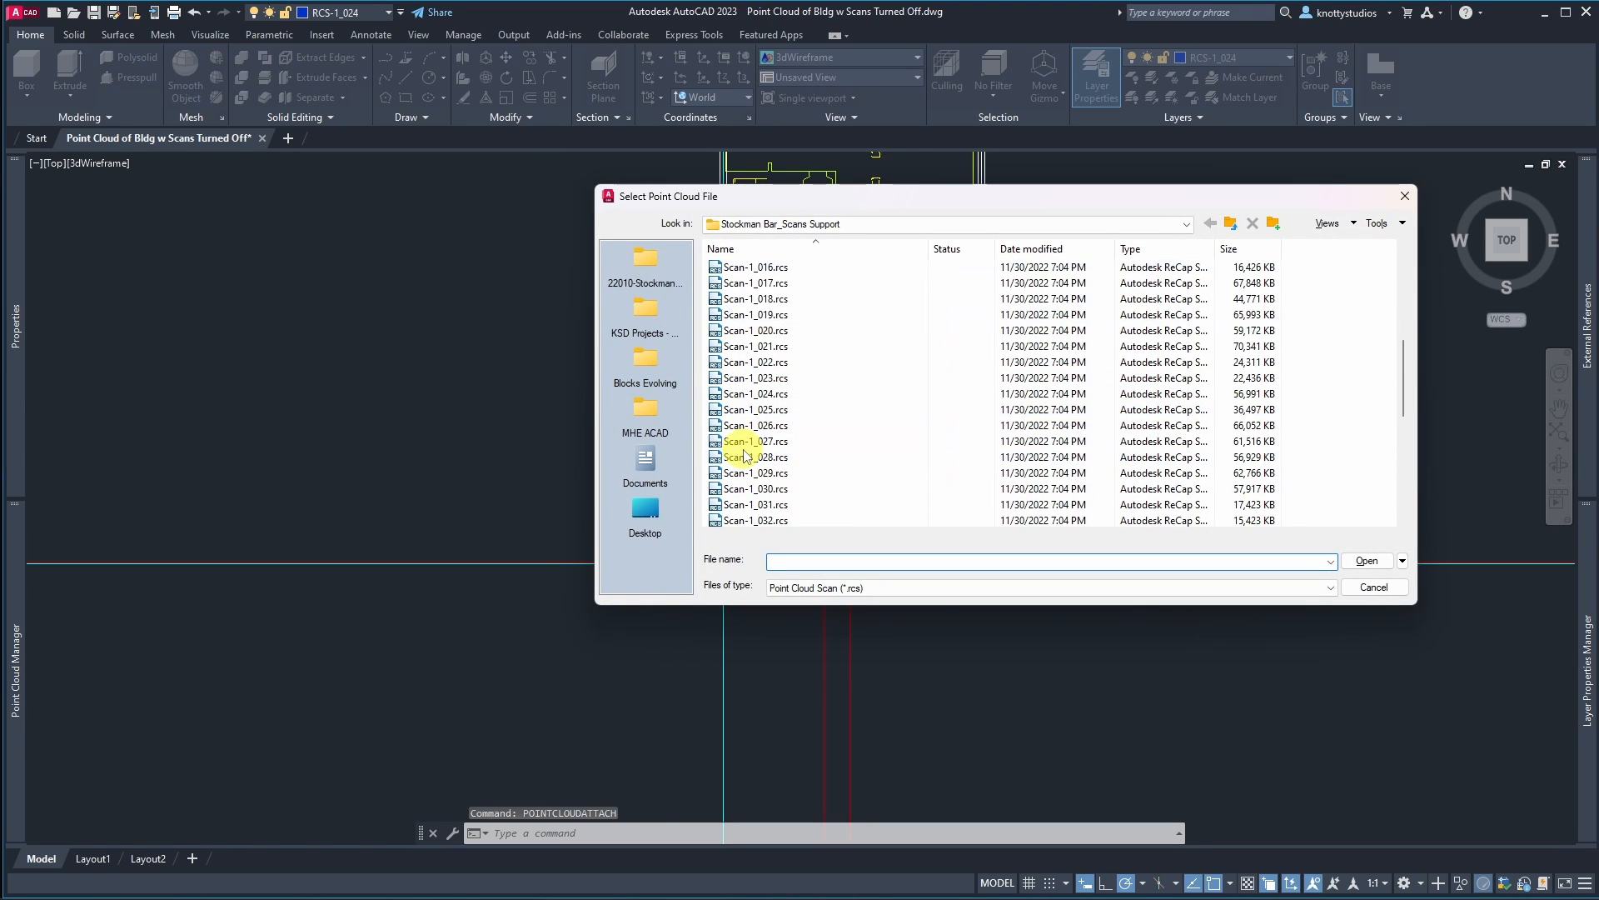
double_click(758, 393)
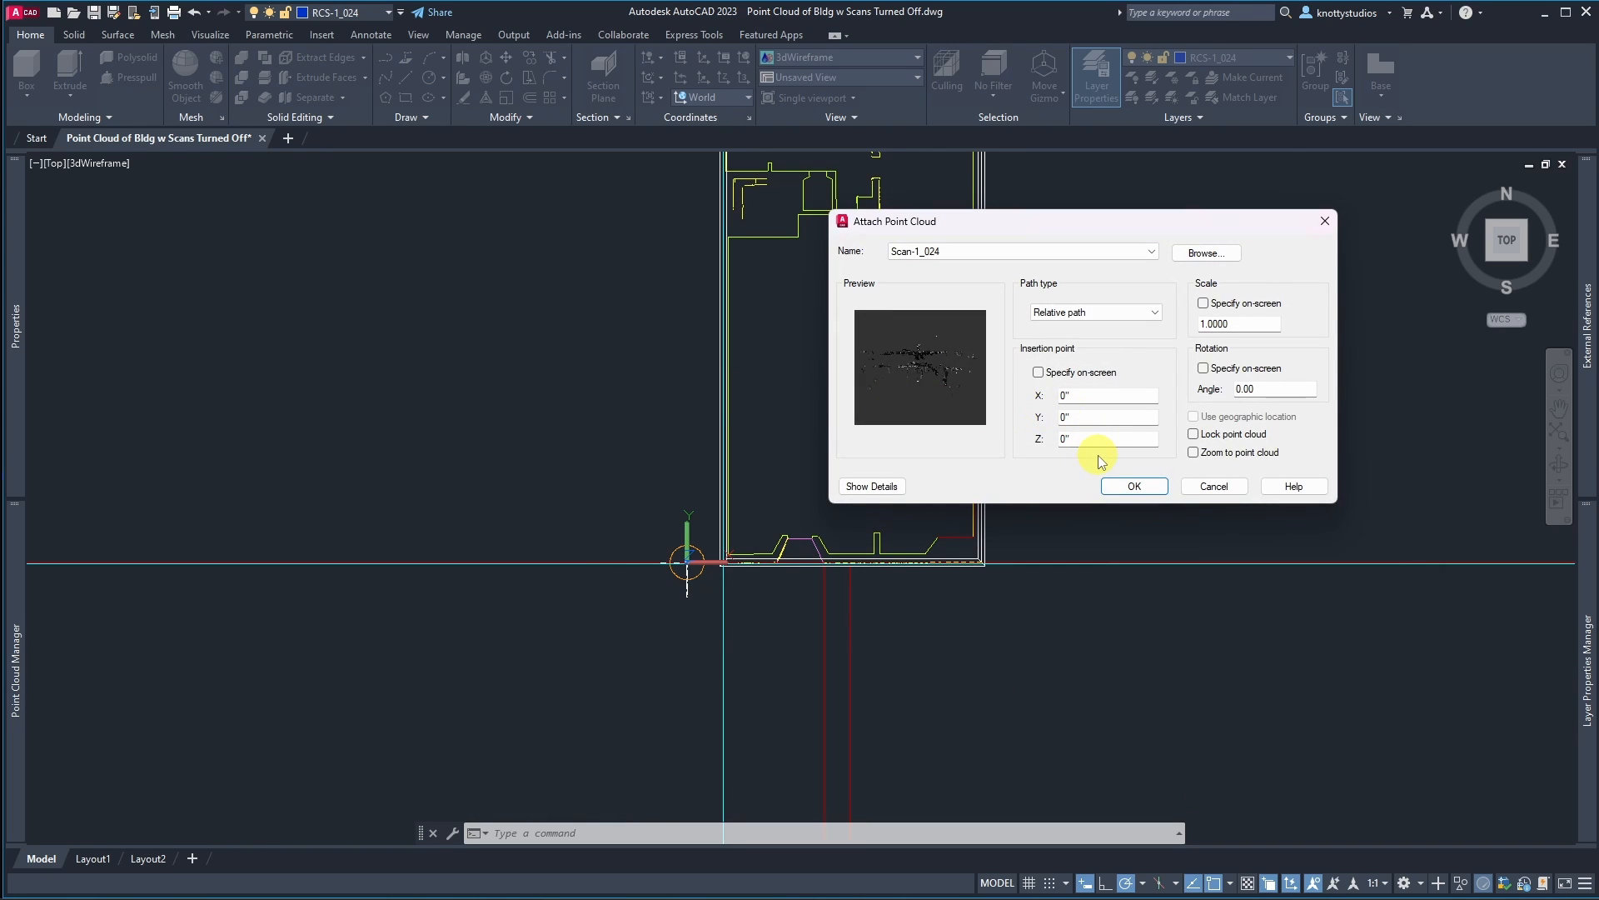
click(1145, 487)
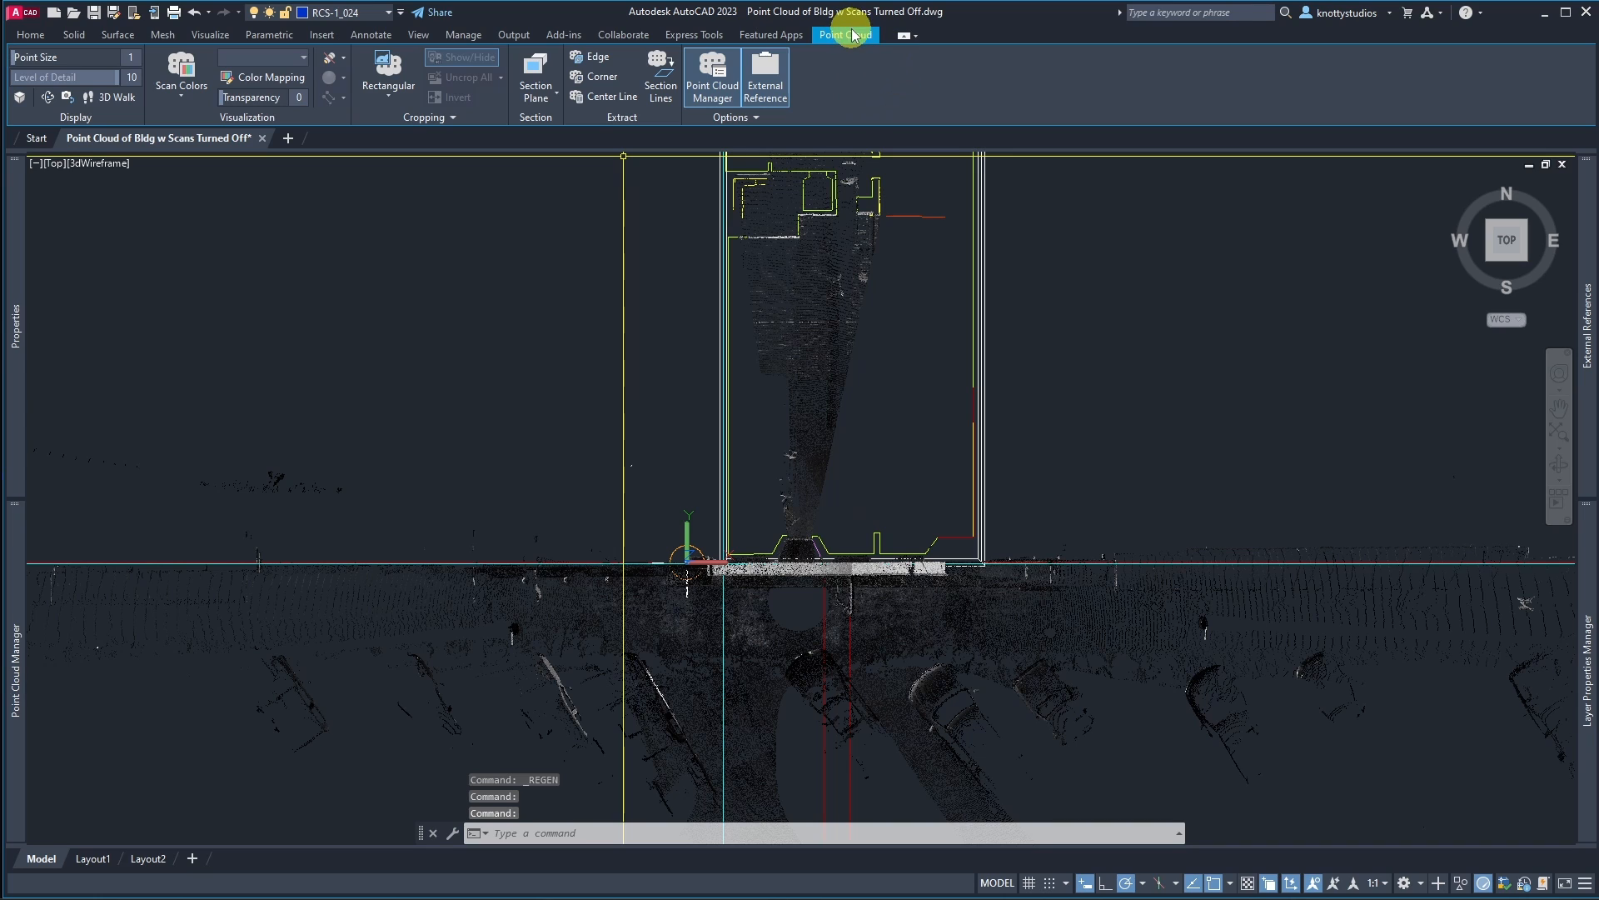
click(181, 93)
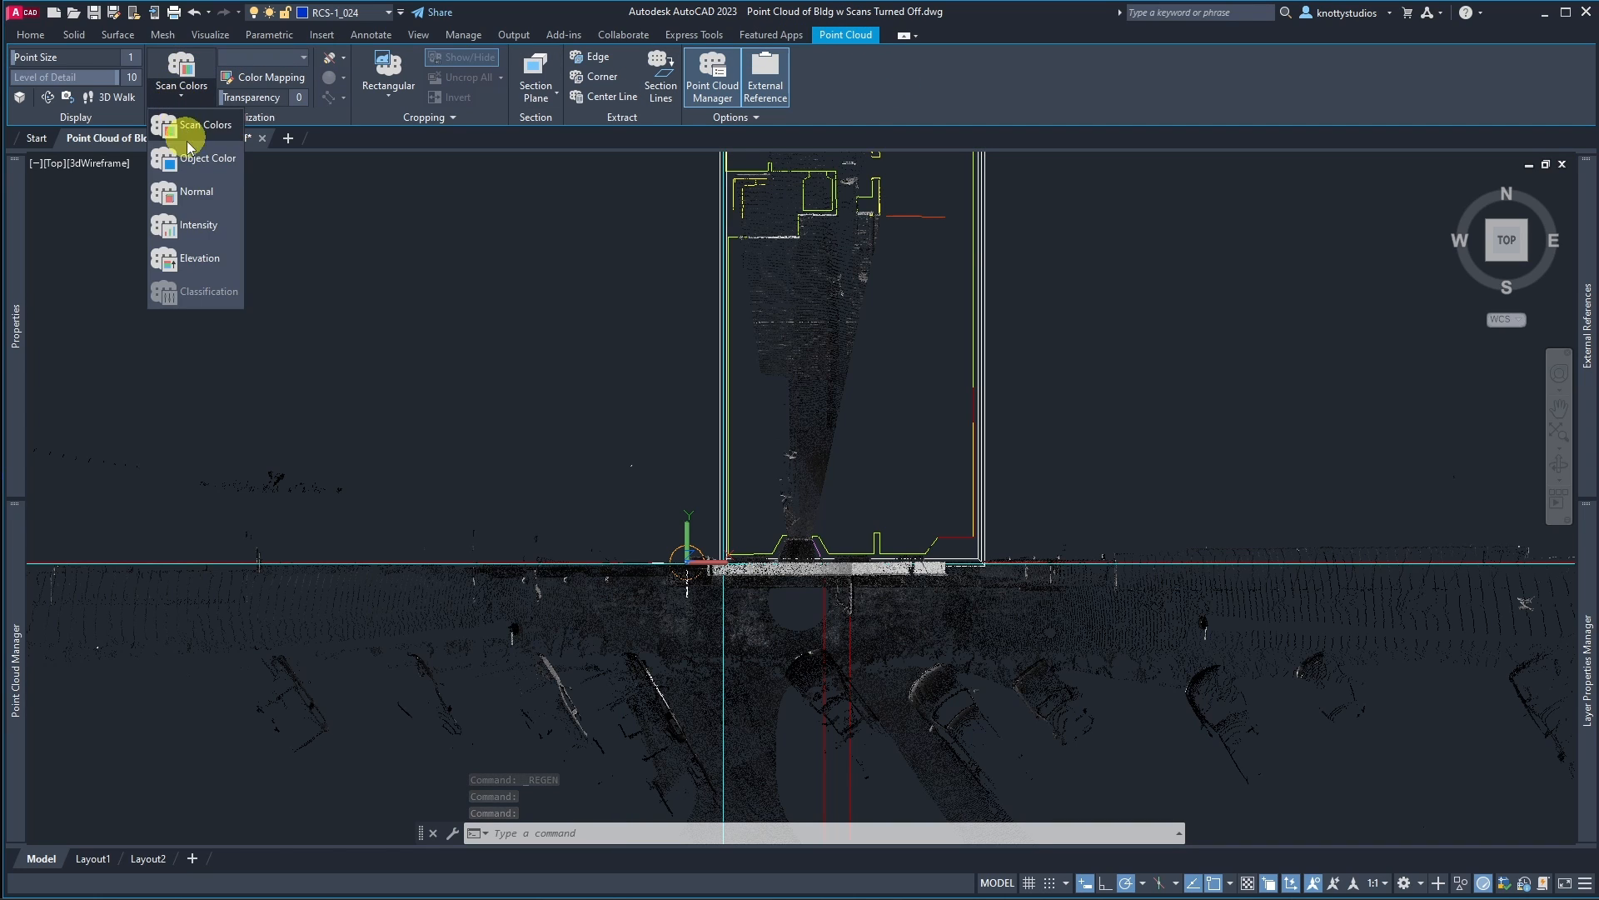
click(198, 224)
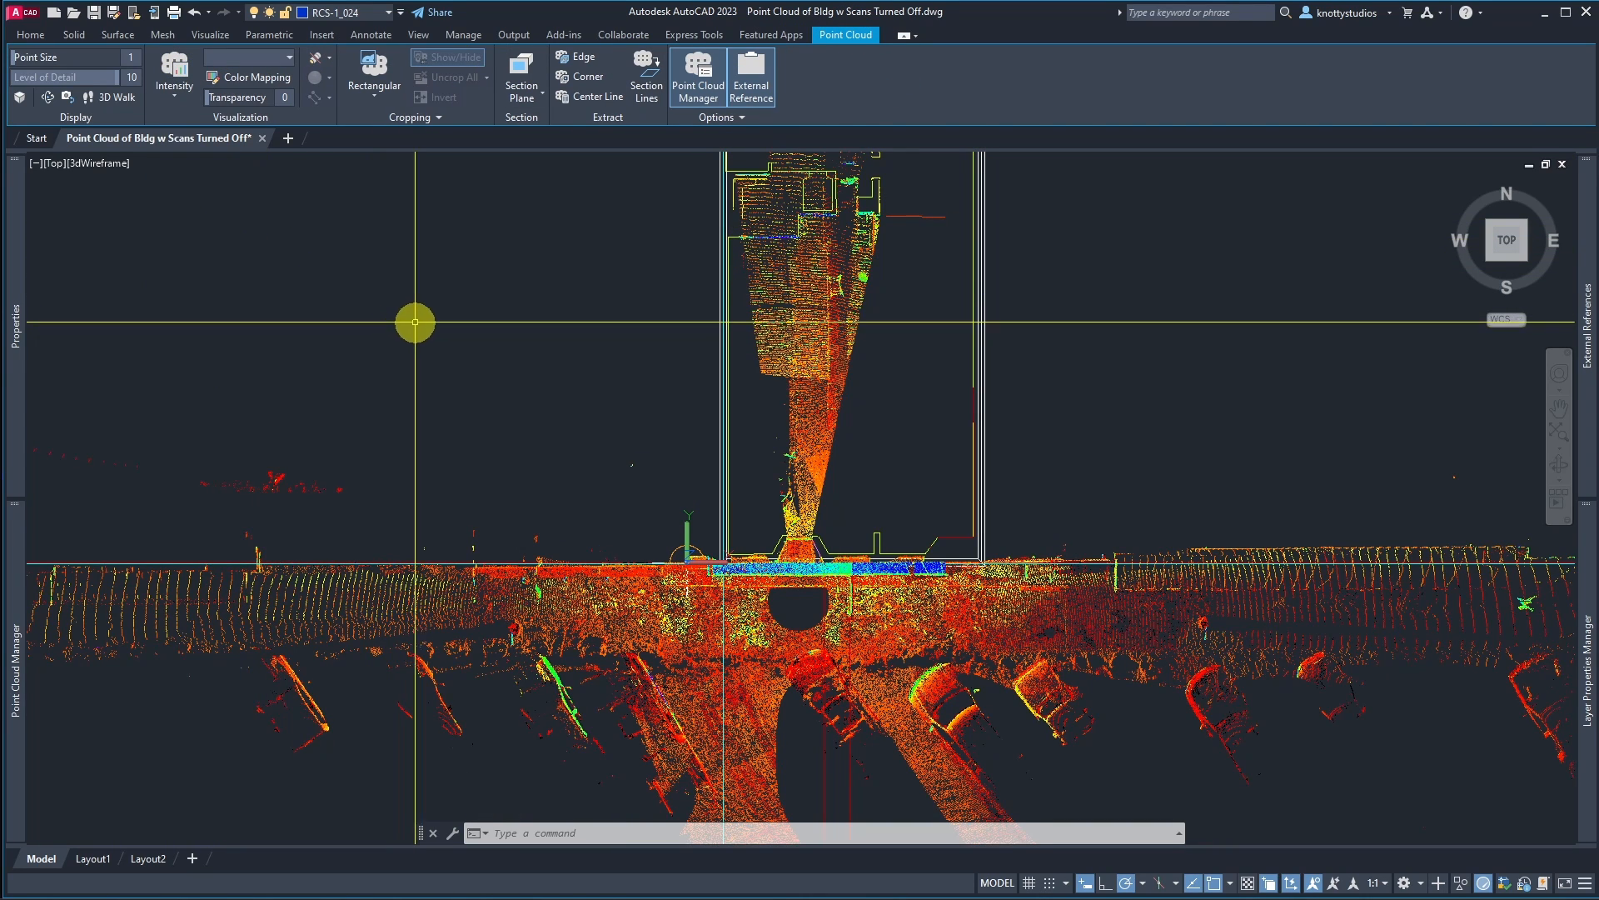
Step: Zoom around the building front to examine the attached scan against the drawing lines
scroll(616, 279, down, 5)
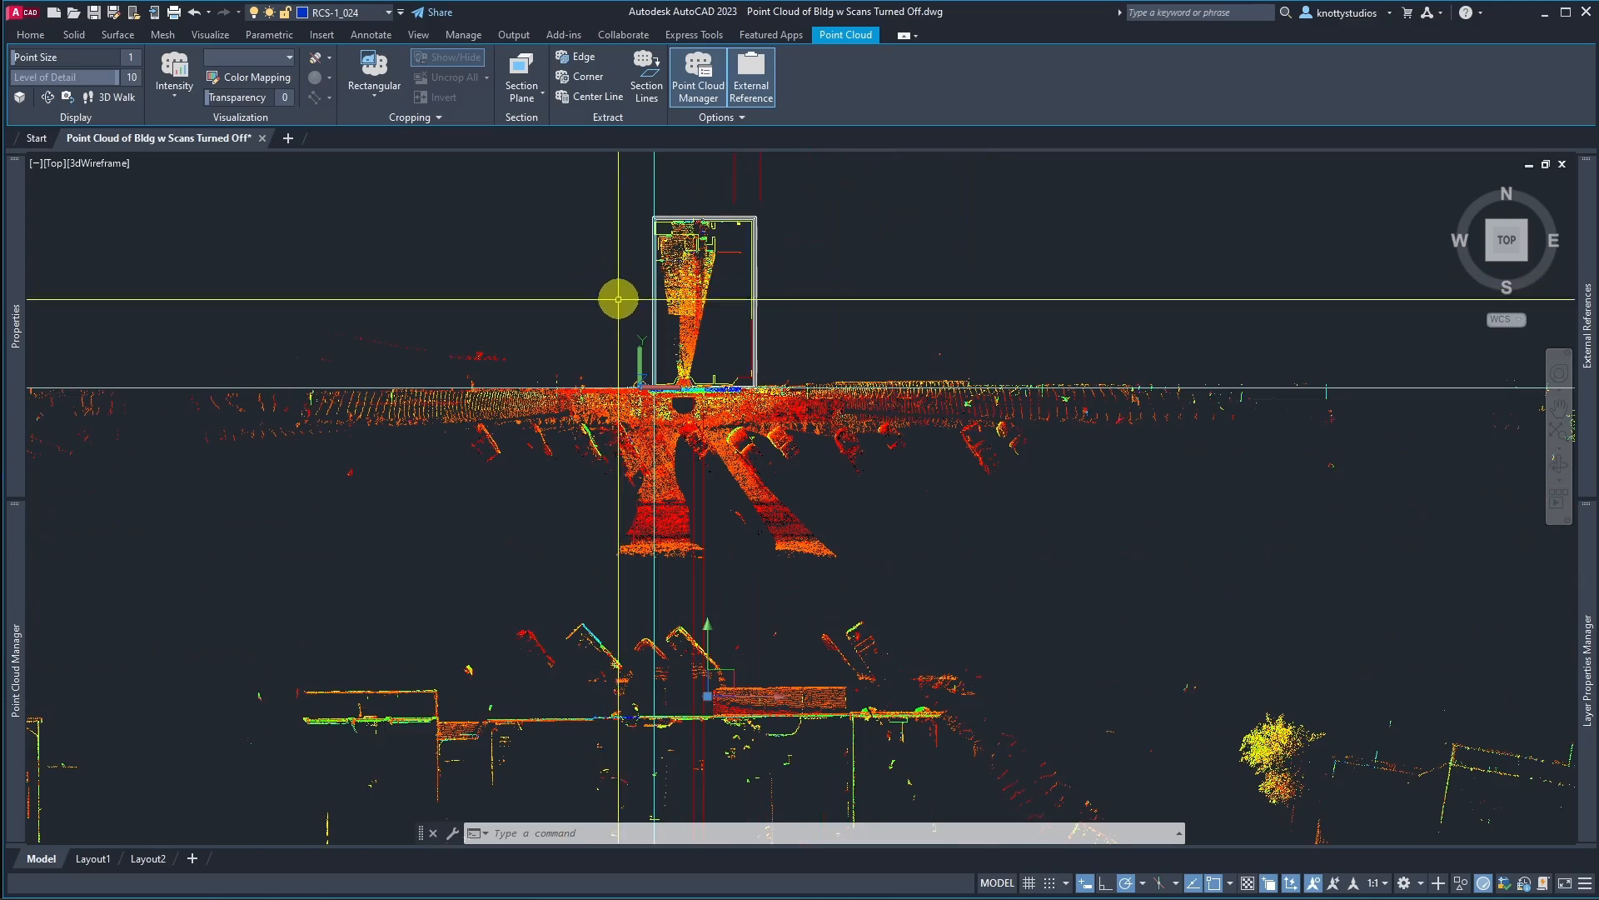
scroll(559, 376, up, 2)
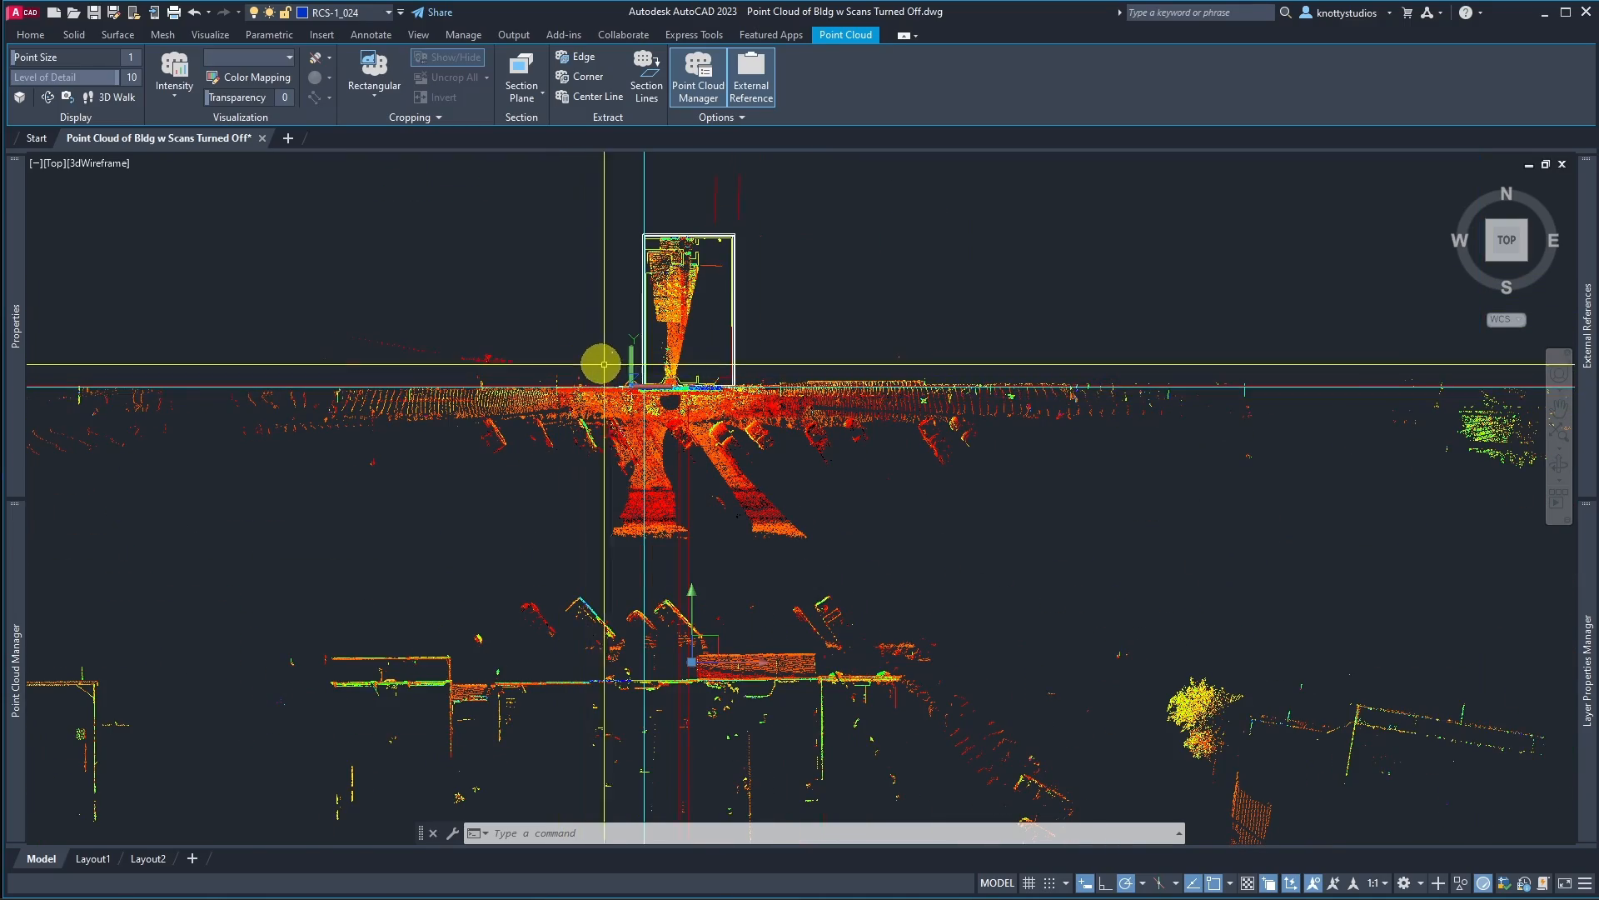
scroll(678, 395, up, 7)
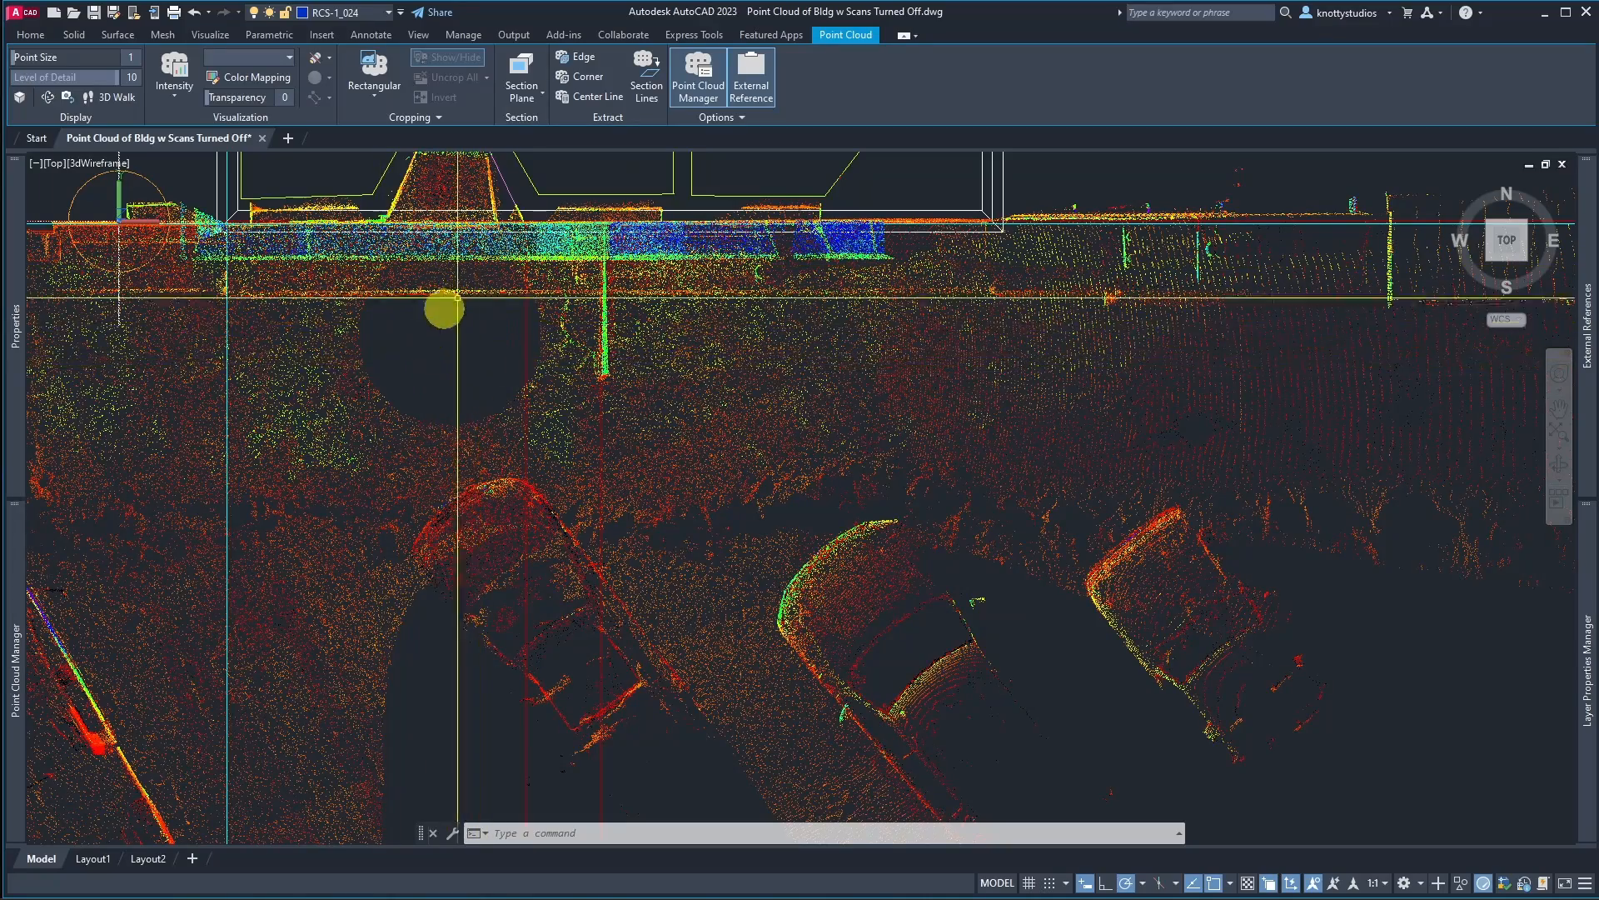
scroll(456, 366, down, 4)
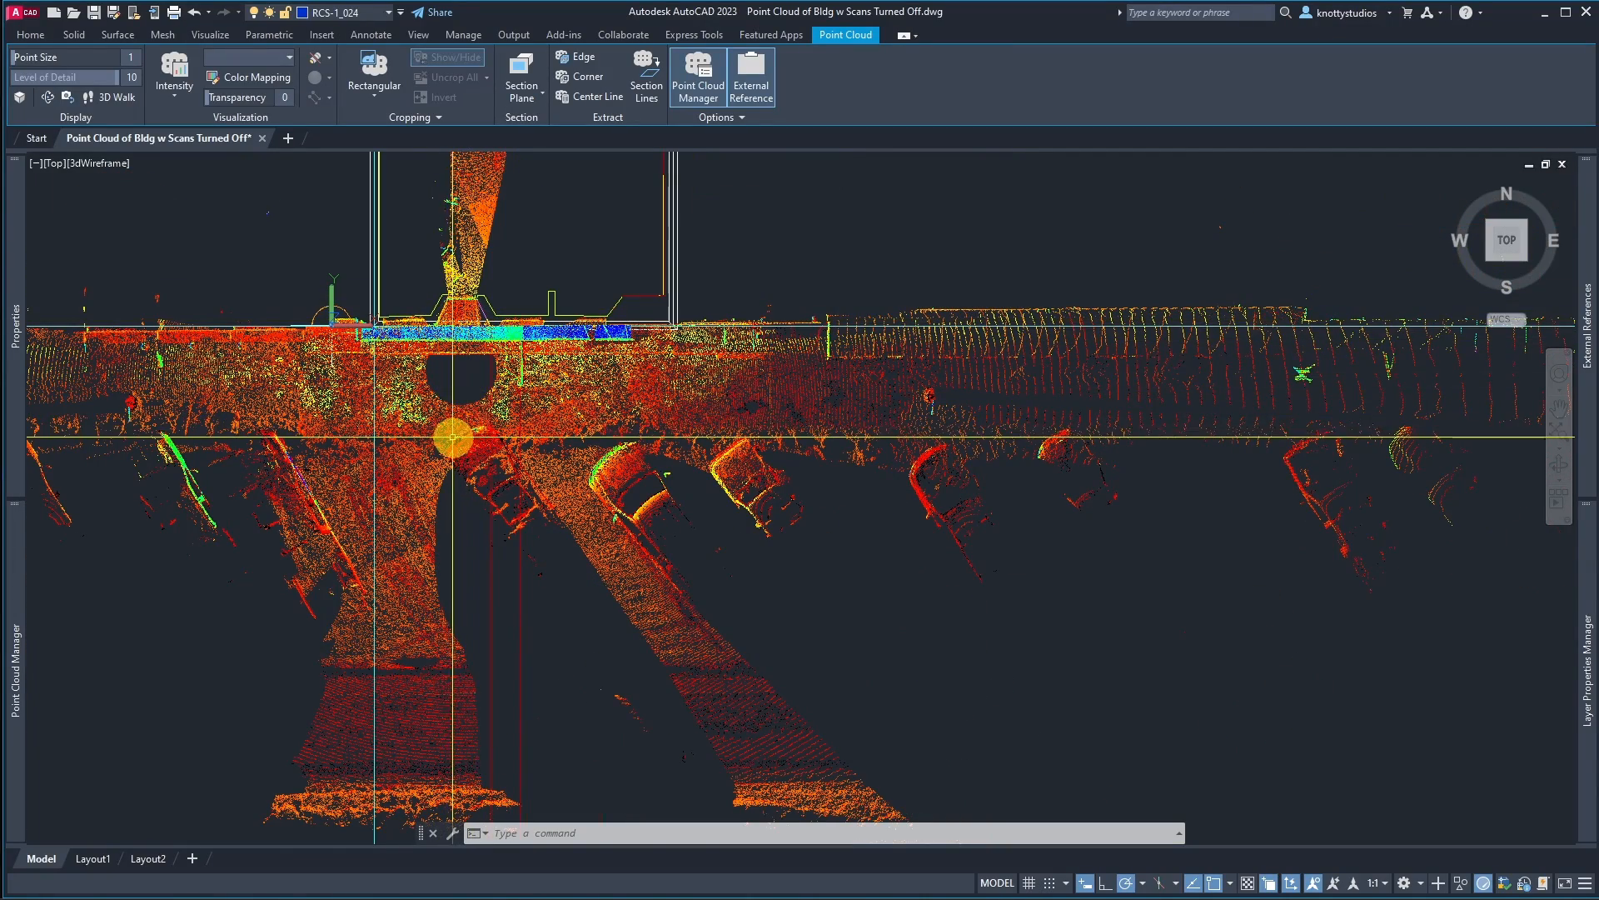
scroll(456, 366, down, 2)
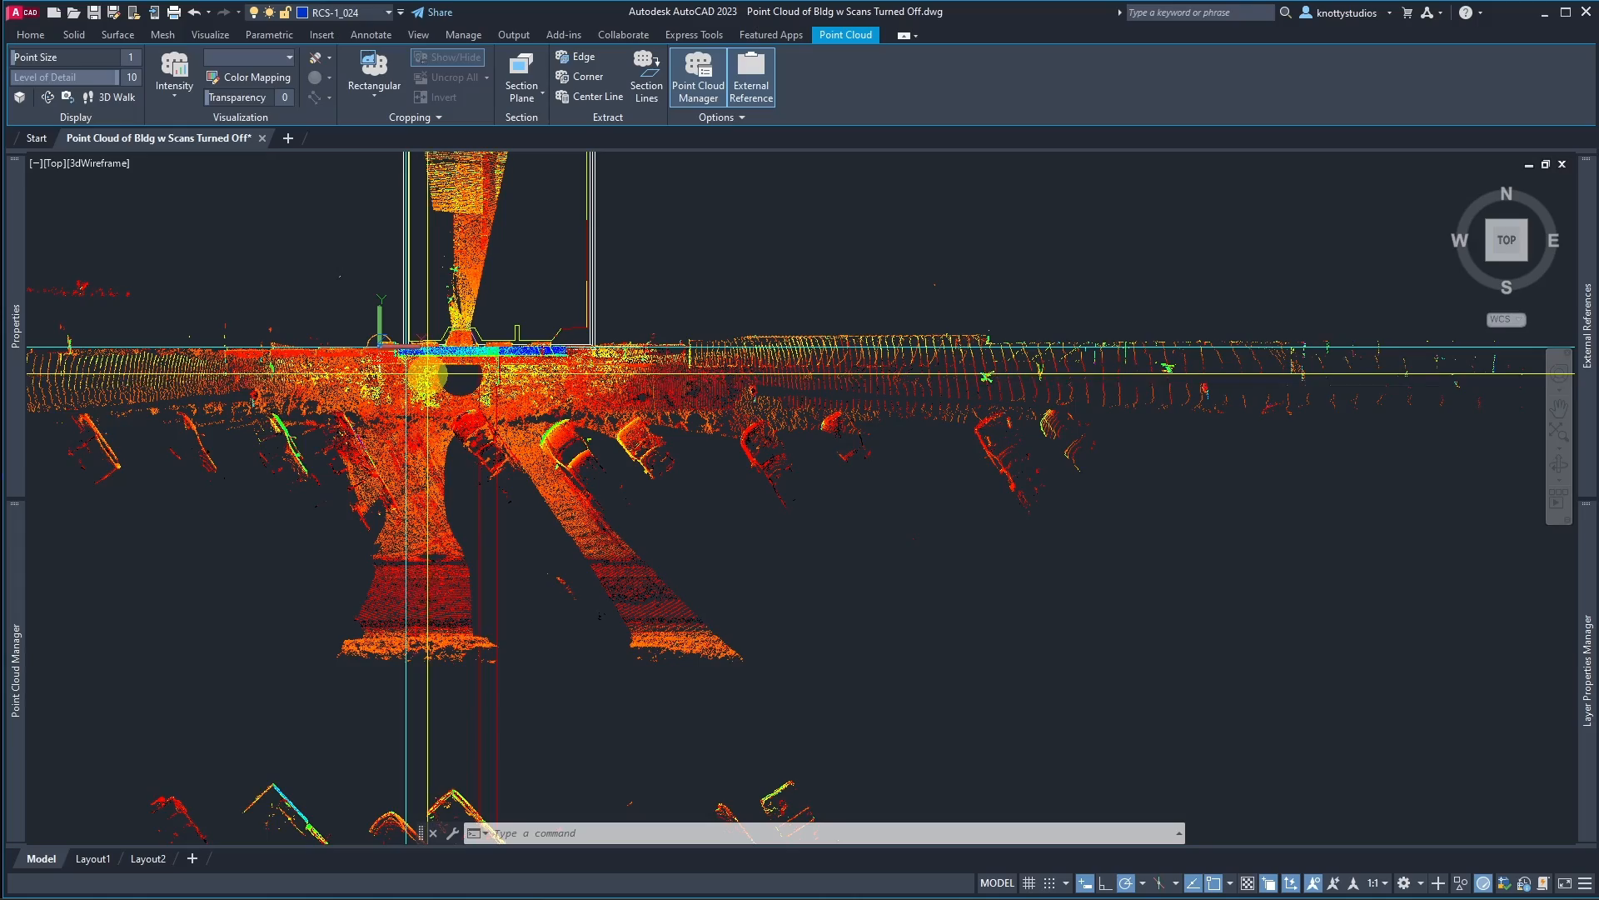
scroll(428, 373, up, 1)
scroll(528, 302, up, 4)
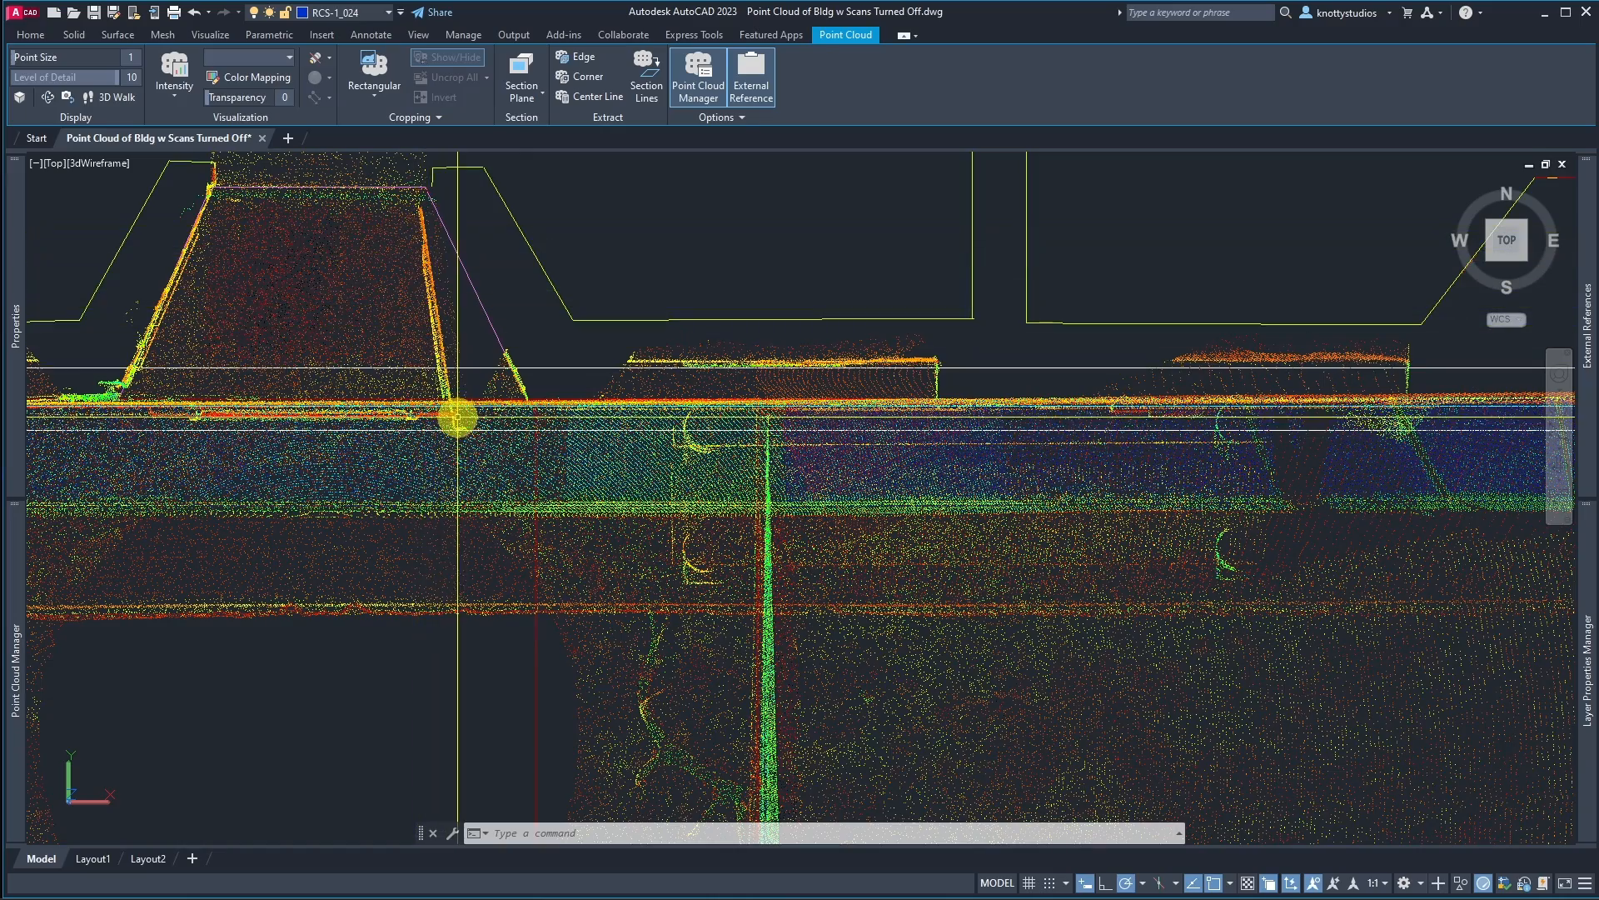
scroll(454, 559, down, 4)
scroll(345, 467, up, 3)
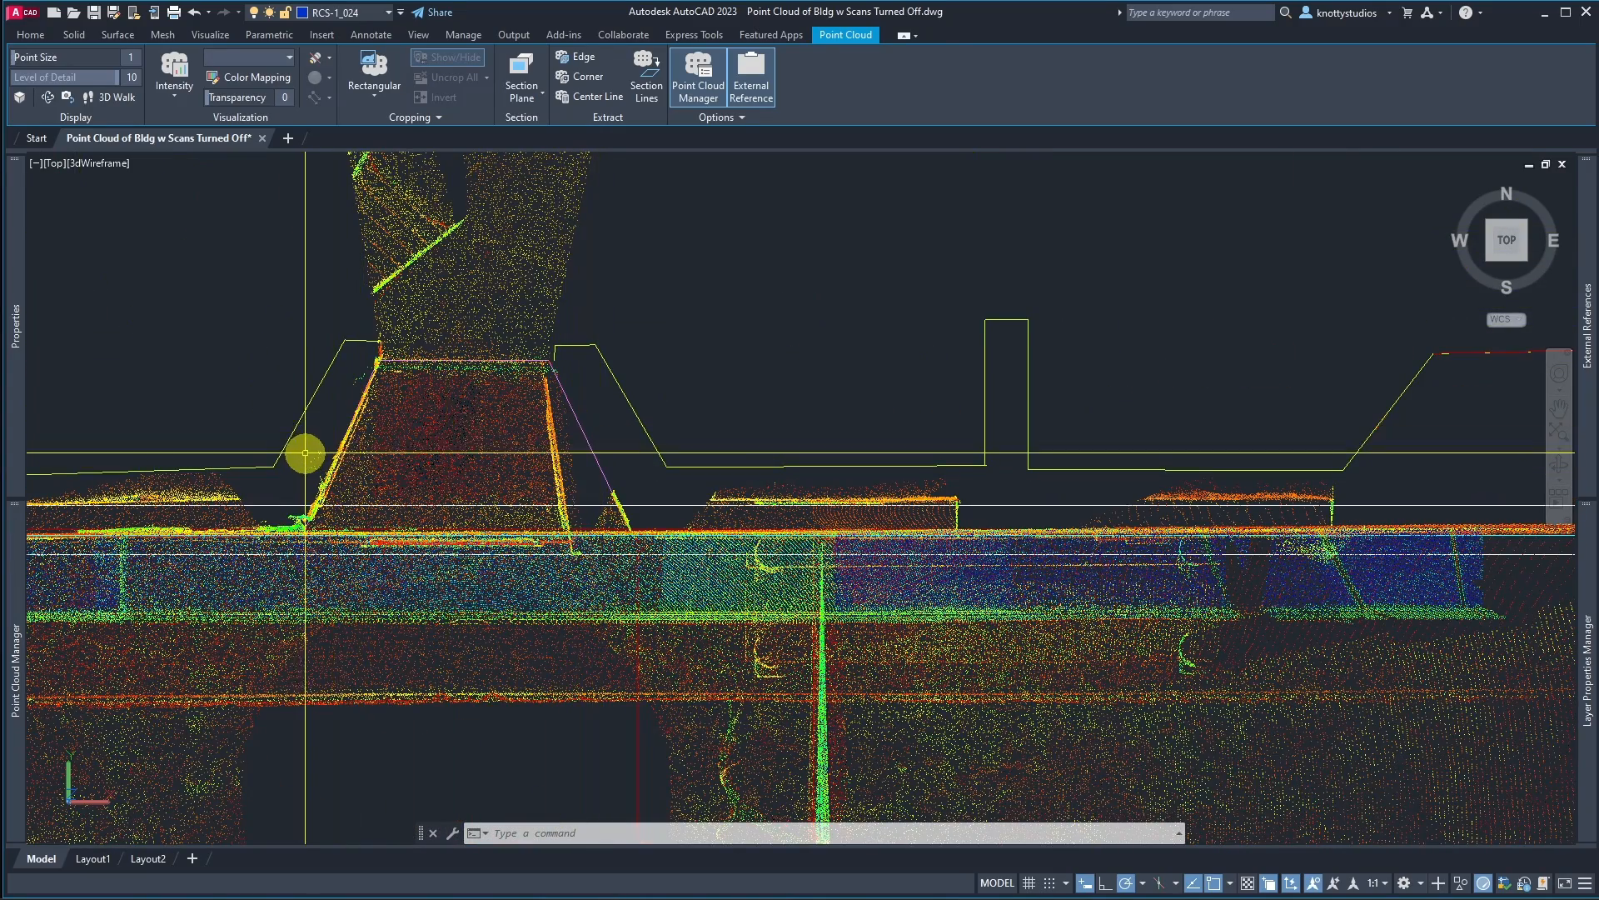
scroll(305, 452, up, 4)
scroll(462, 621, down, 4)
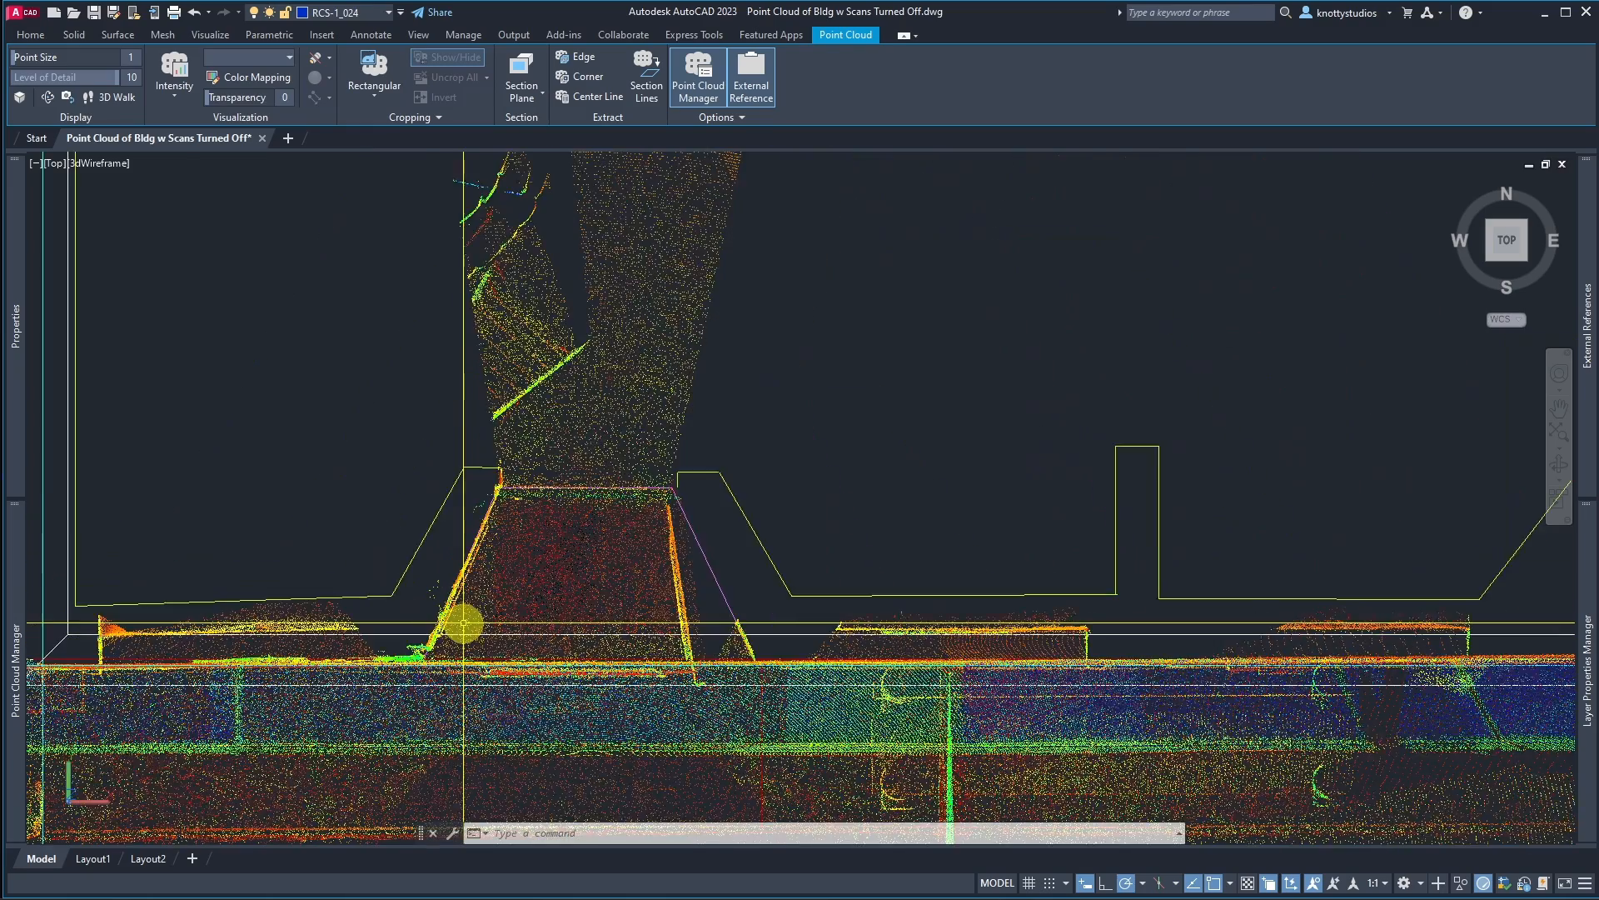
scroll(463, 623, down, 3)
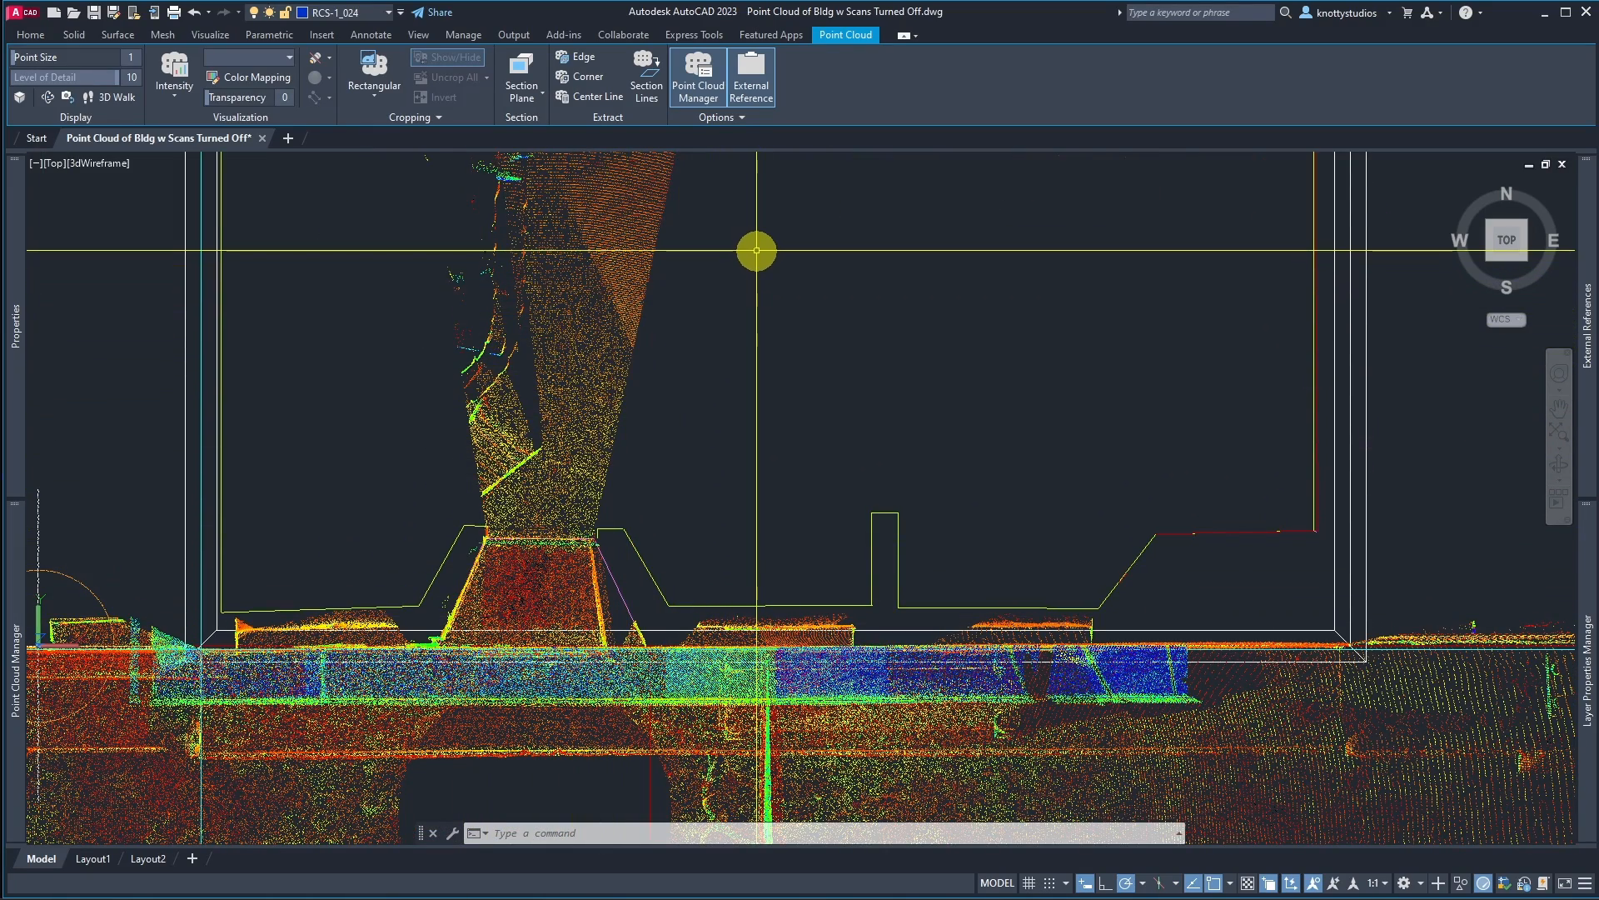
scroll(825, 350, down, 4)
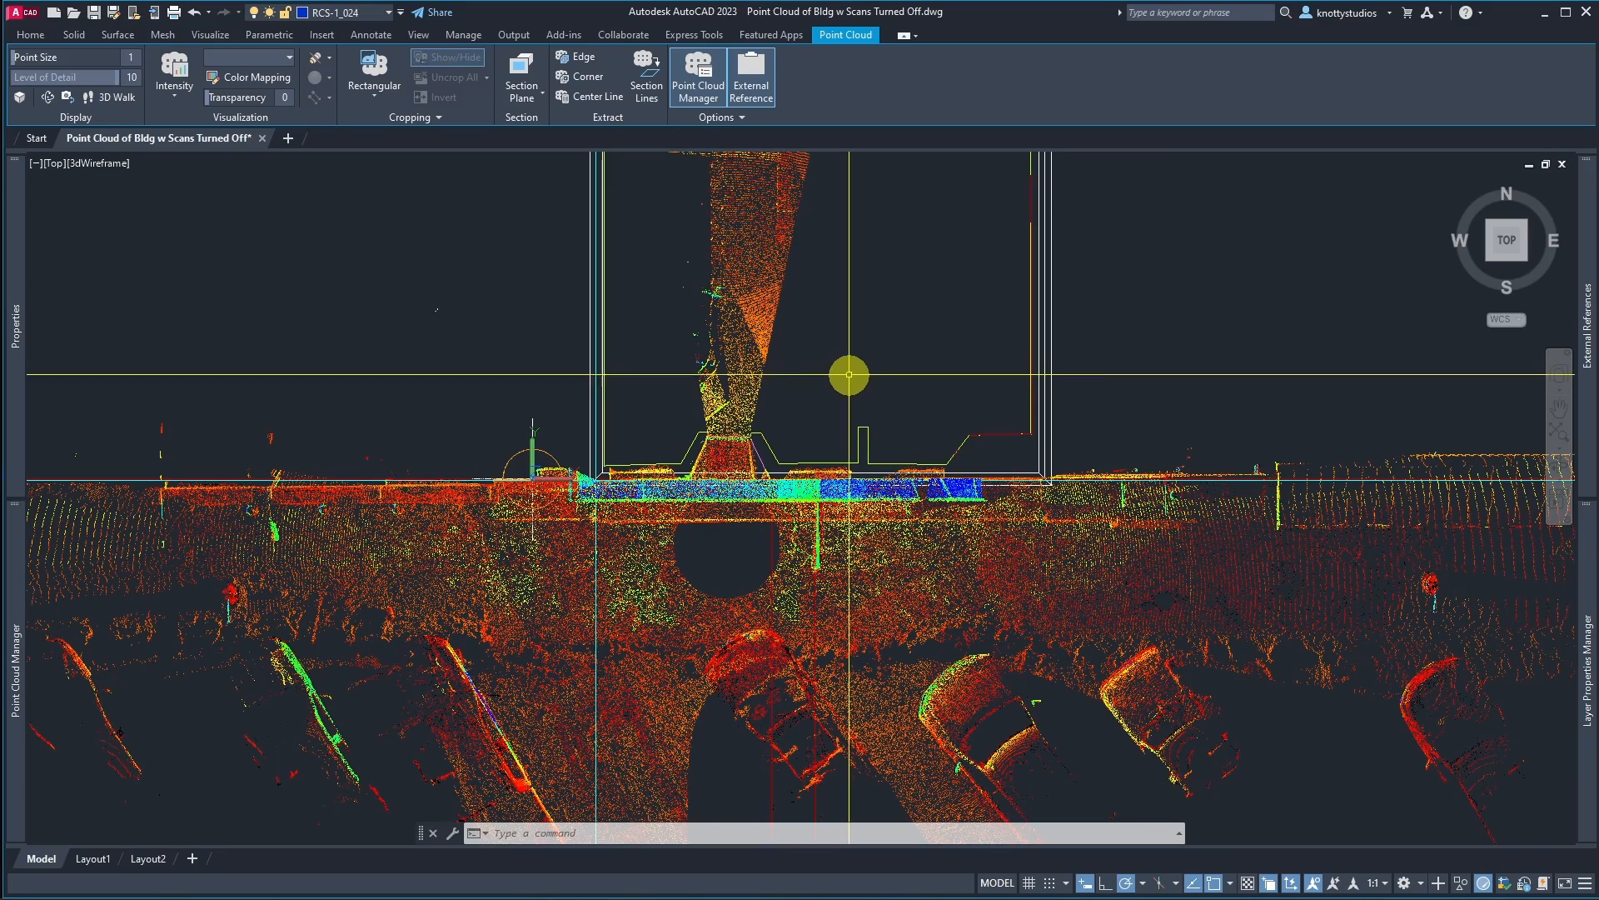
Step: Switch to the southeast isometric view and thaw the RCS-BTM_SECTION layer
click(1525, 261)
scroll(852, 457, up, 5)
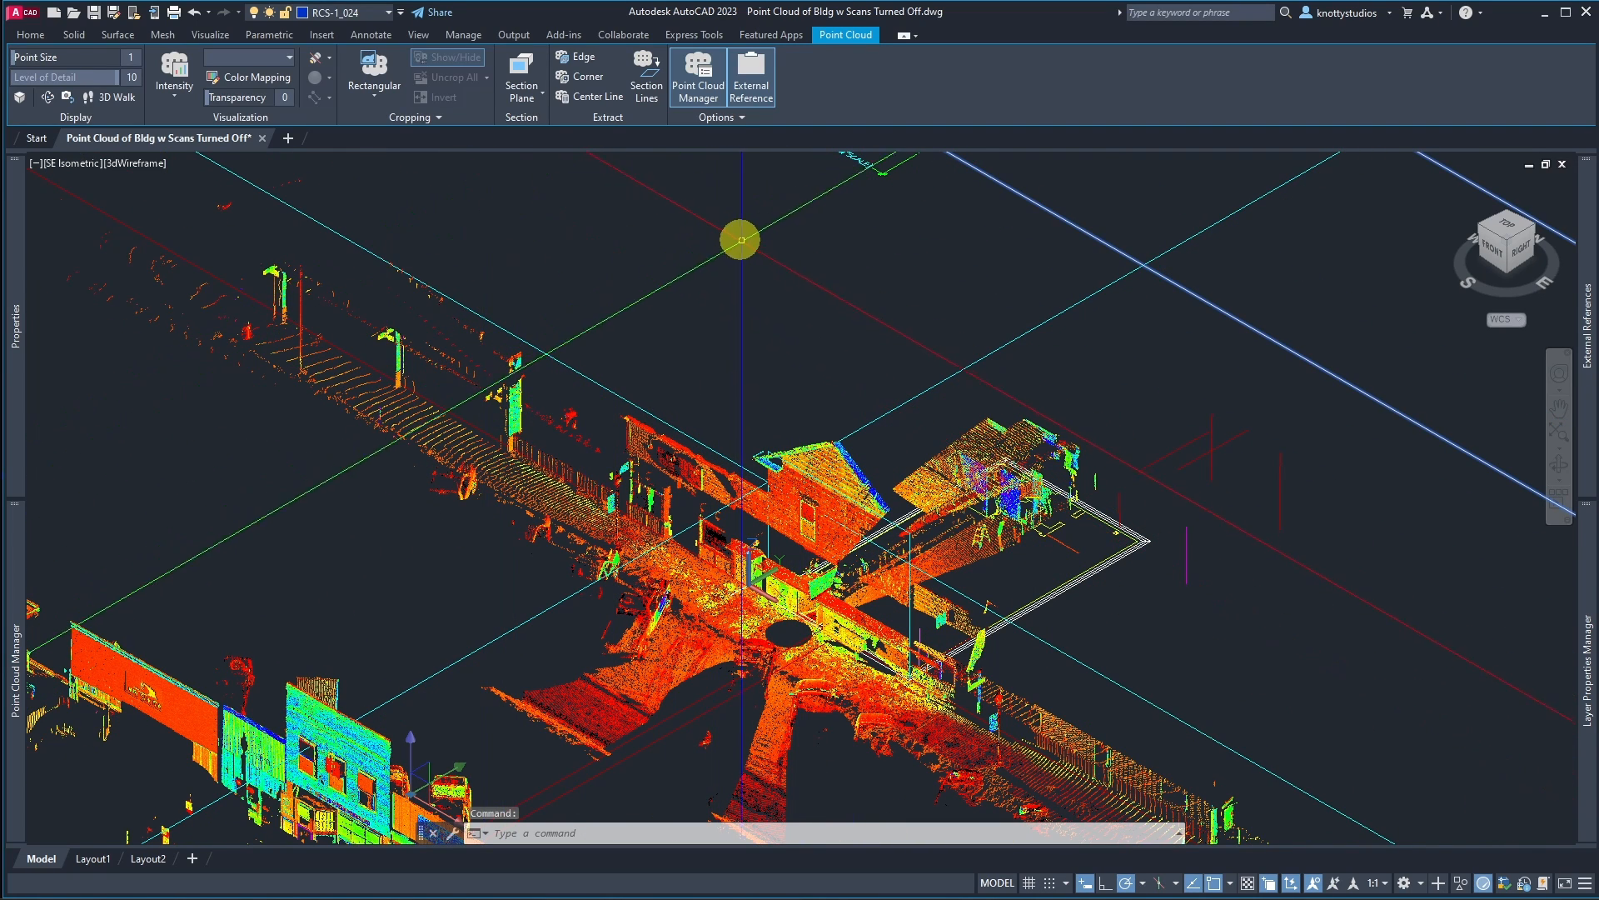
mouse_move(1577, 553)
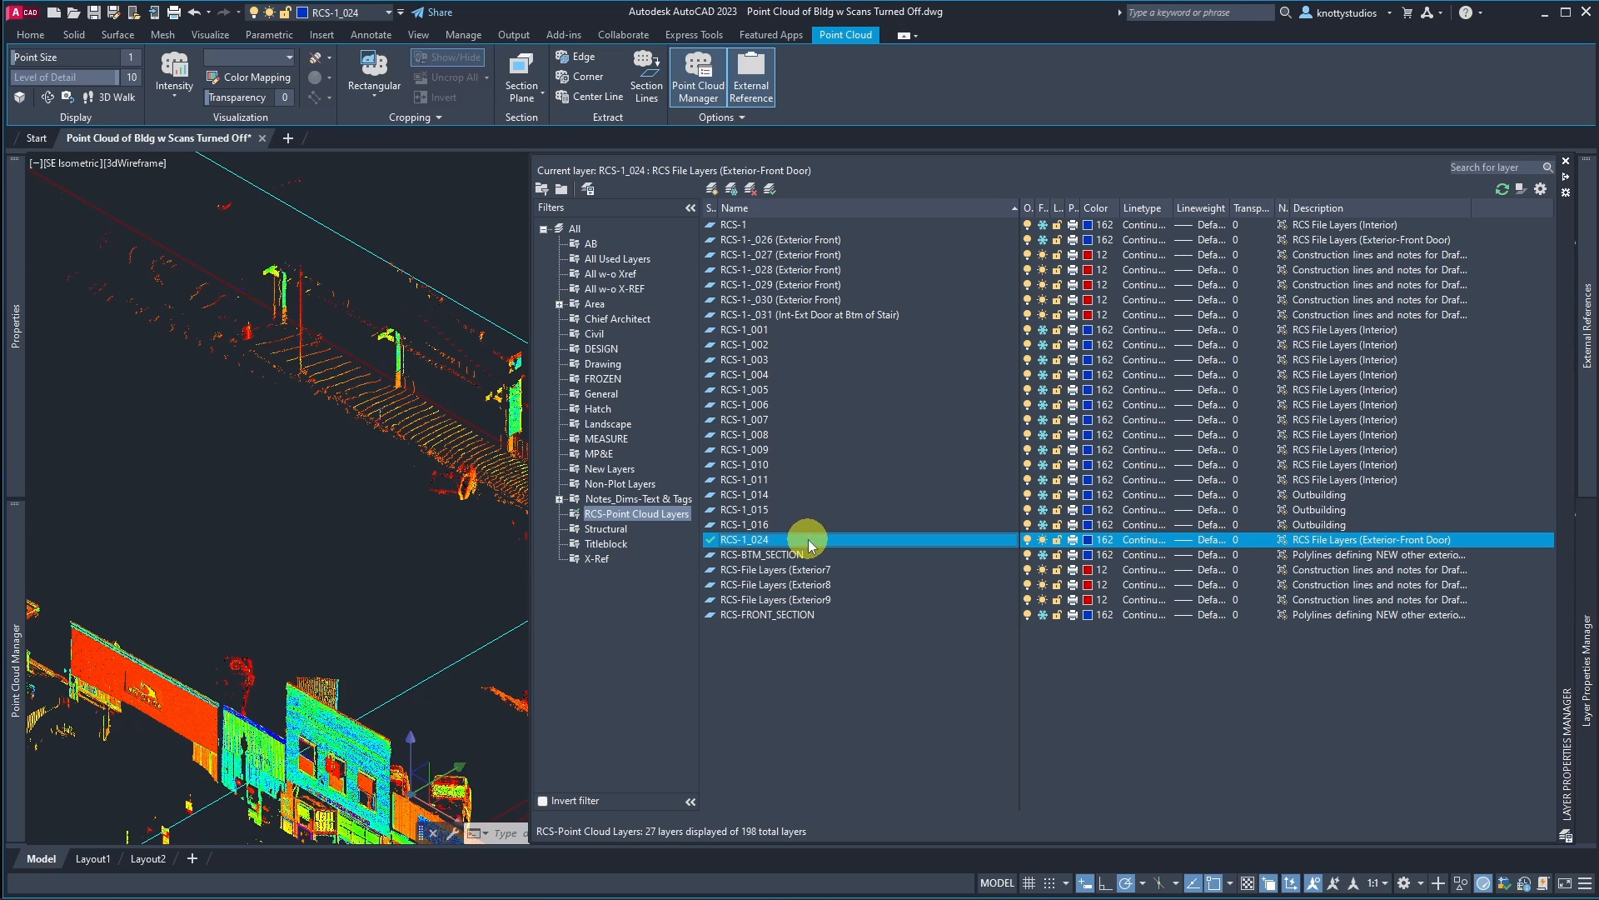
click(775, 556)
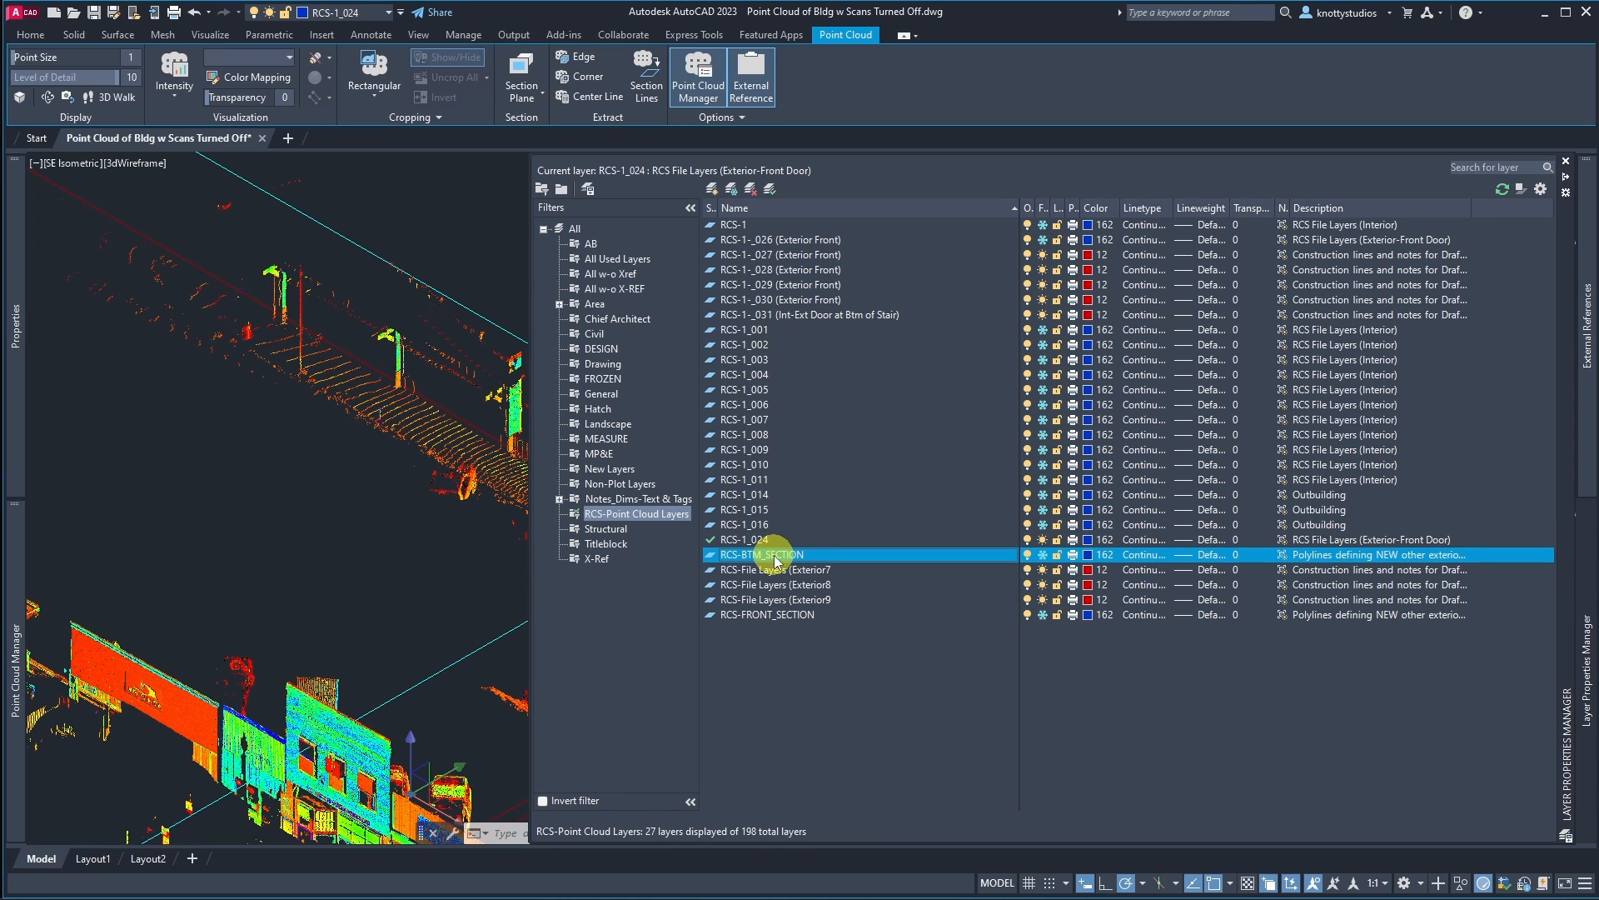
click(1040, 556)
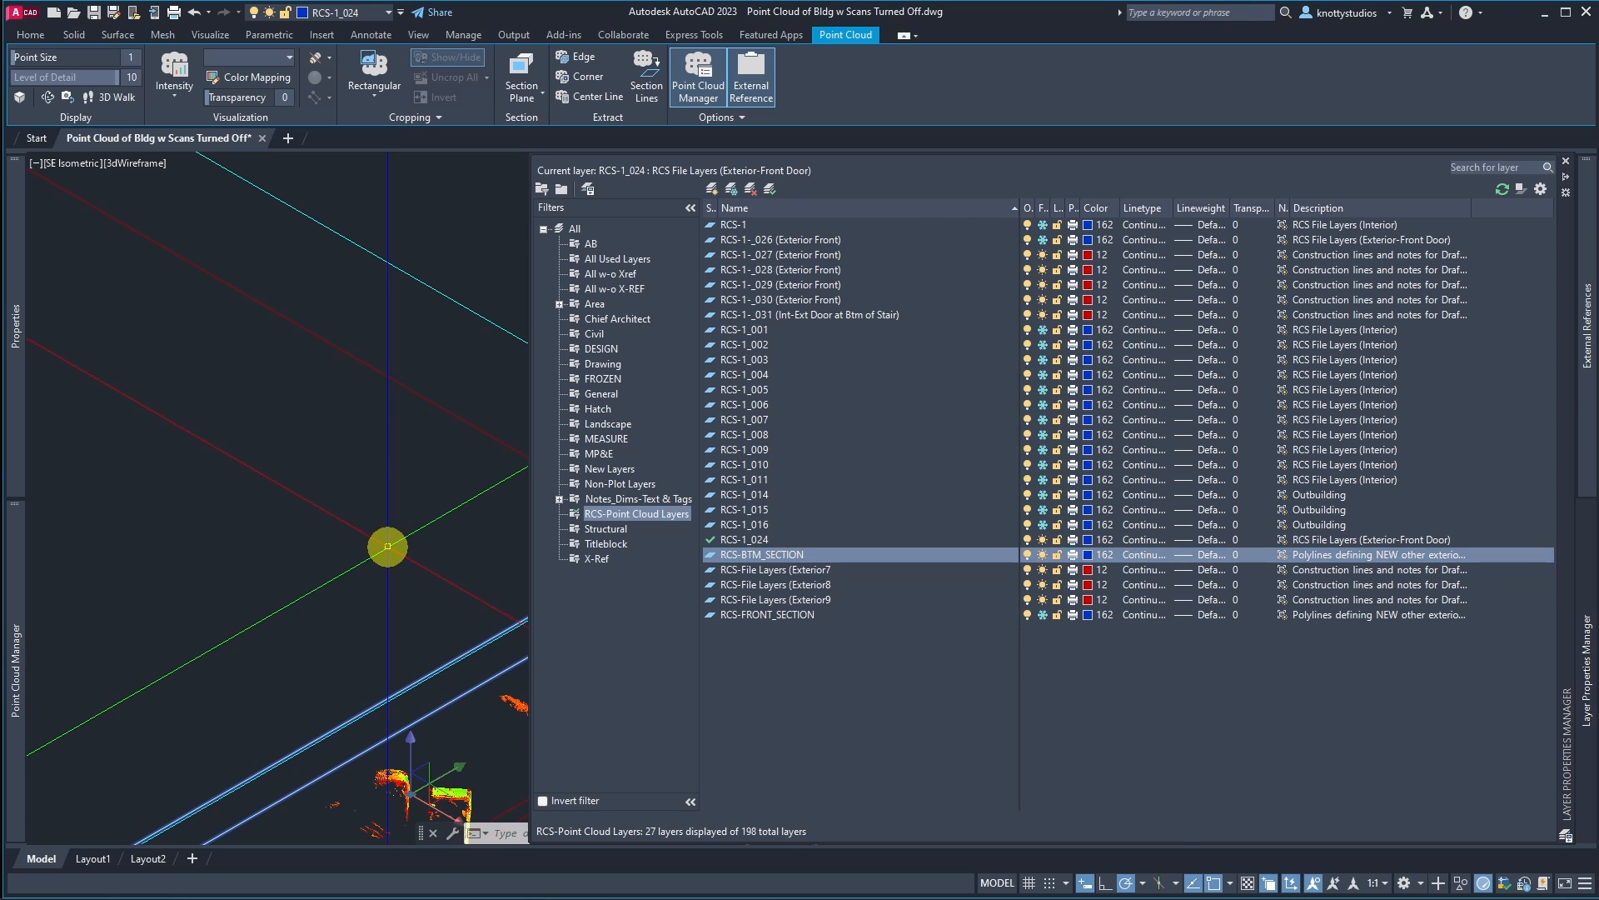
Step: Set the layer list filter to All w-o Xref to show every non-xref layer
scroll(650, 432, down, 3)
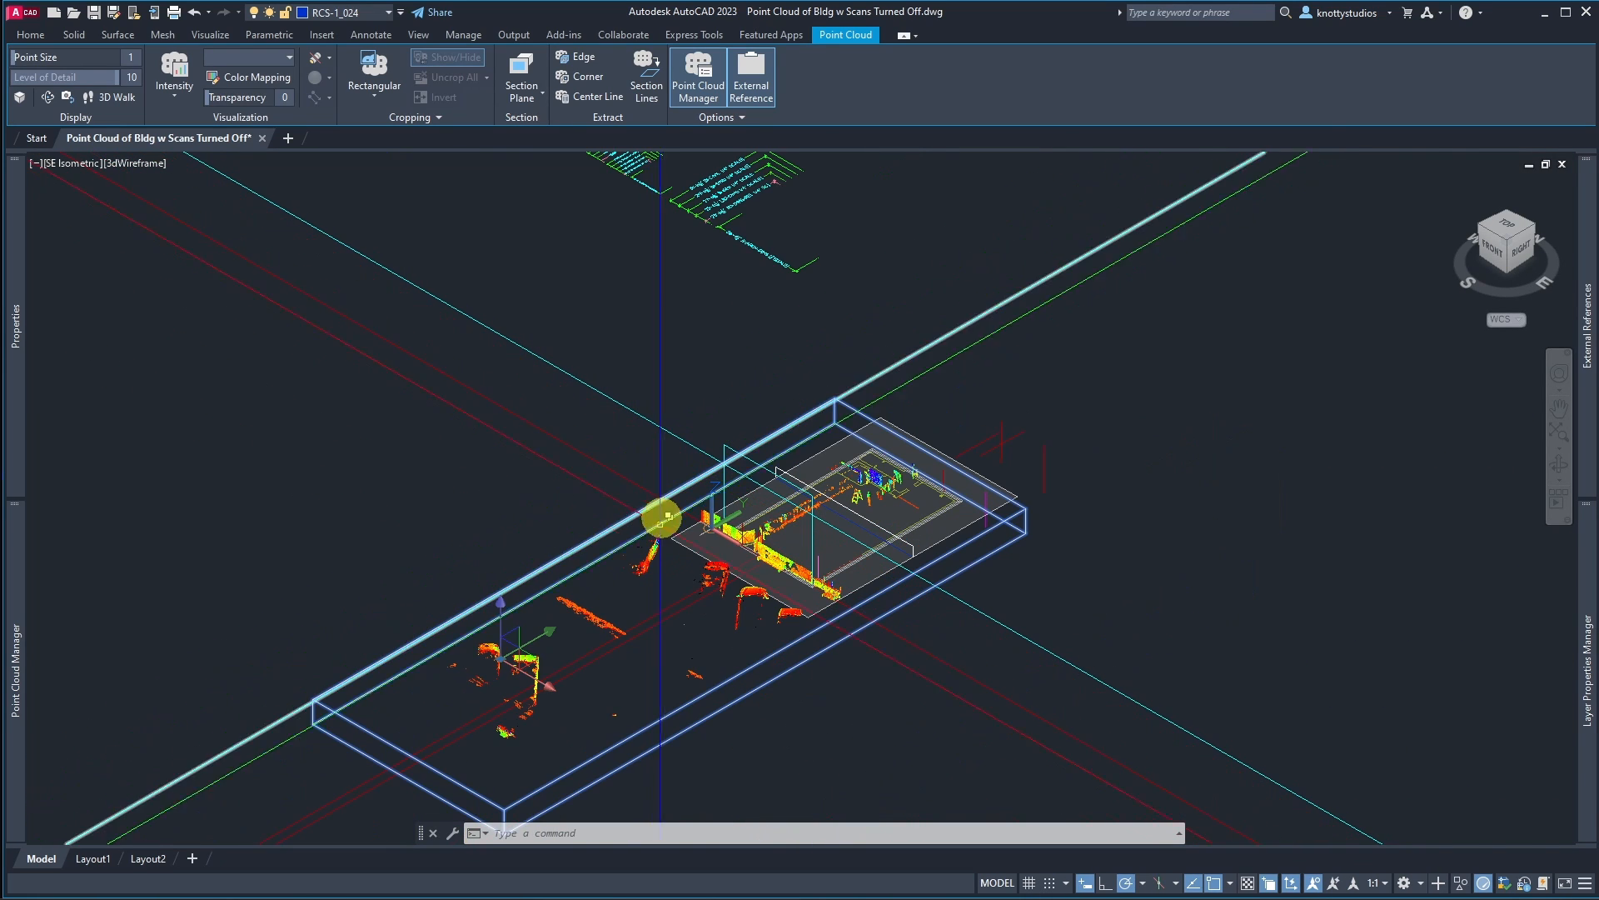
middle_drag(661, 517, 611, 670)
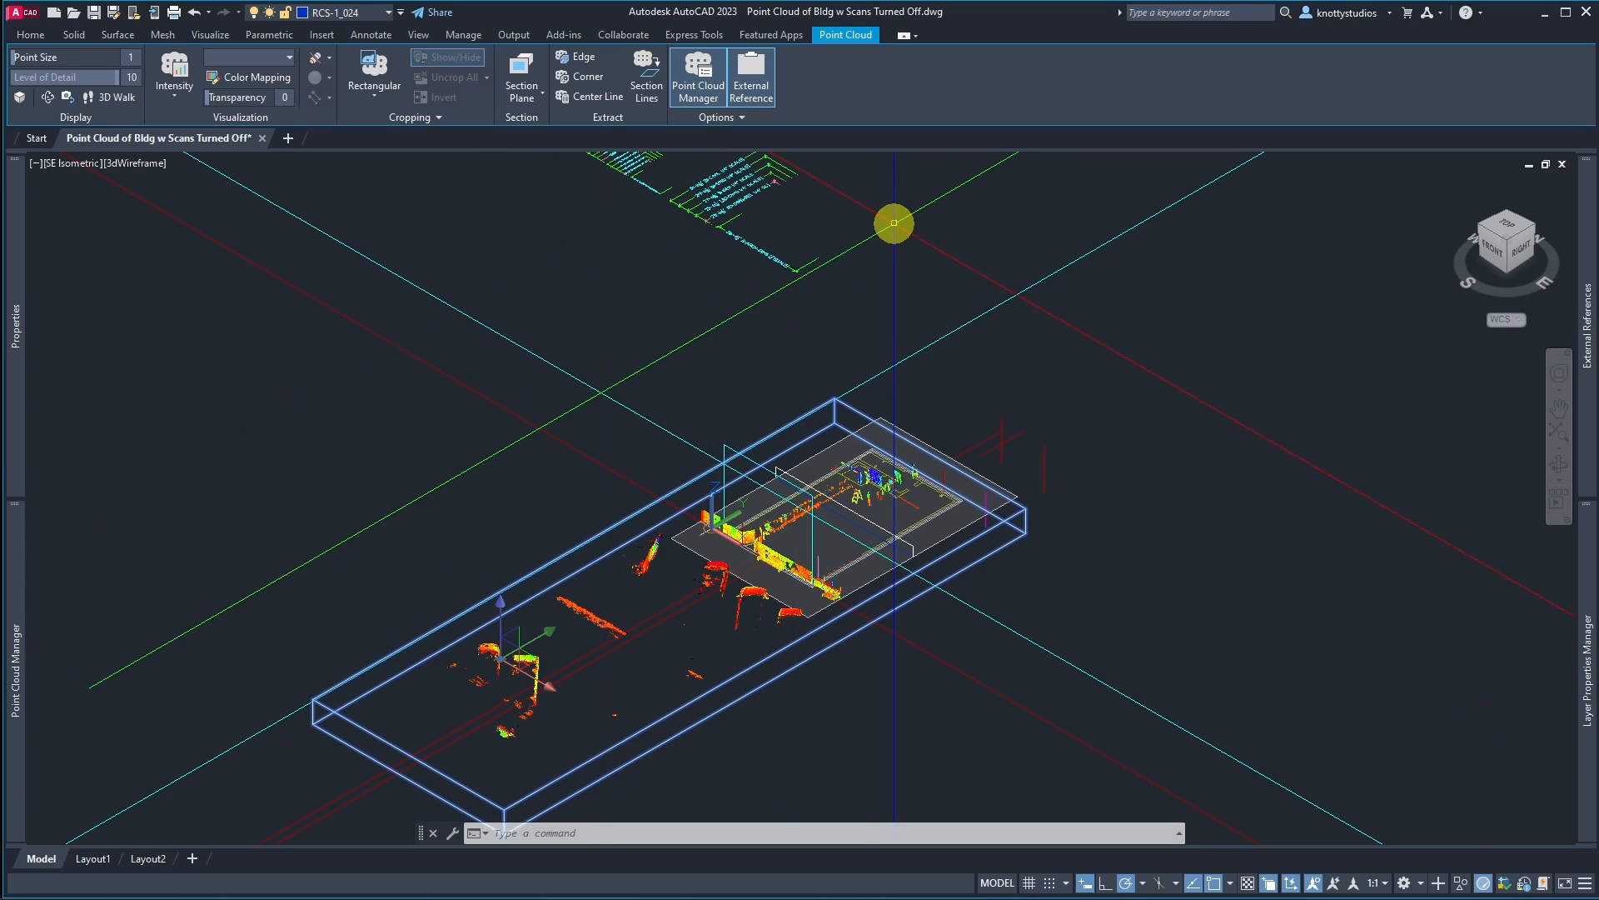
scroll(762, 561, up, 5)
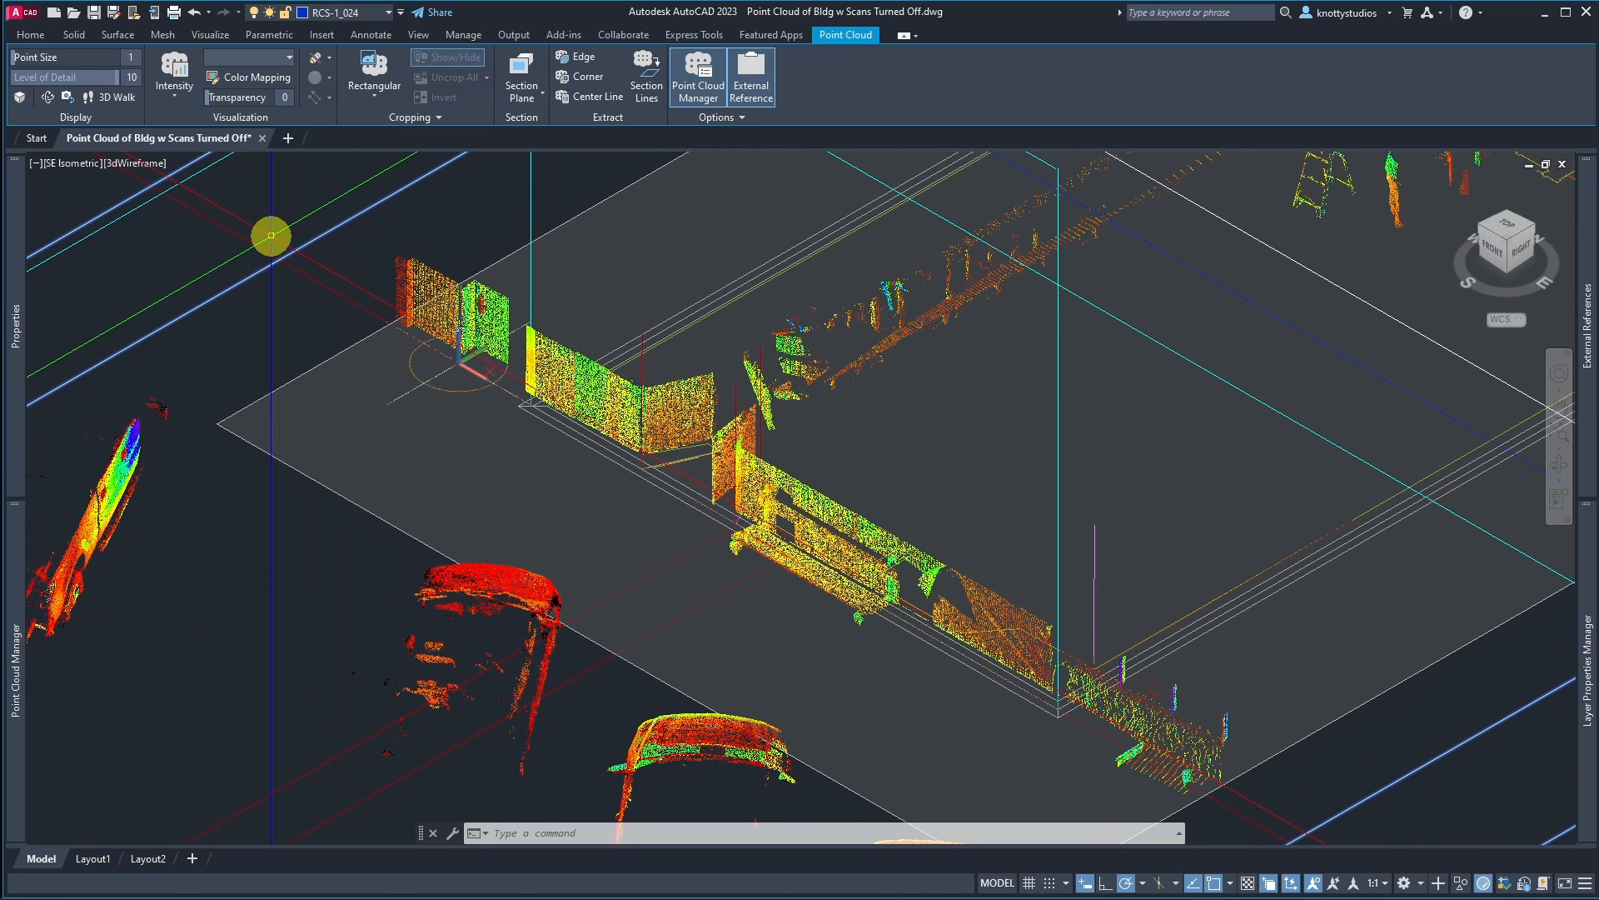
click(388, 12)
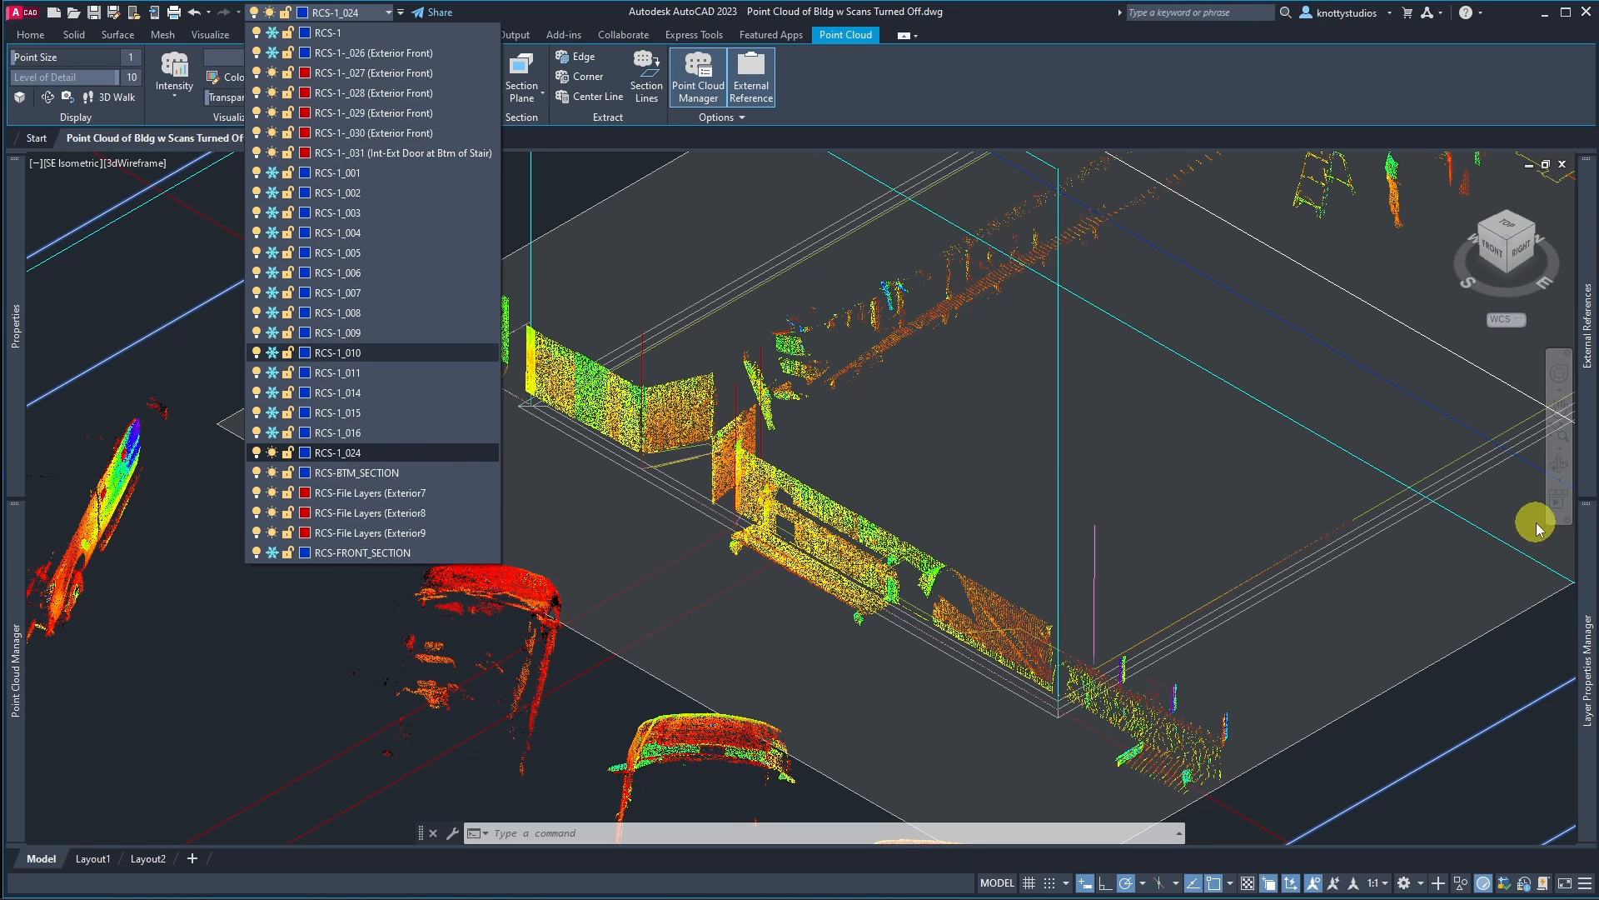
click(1588, 606)
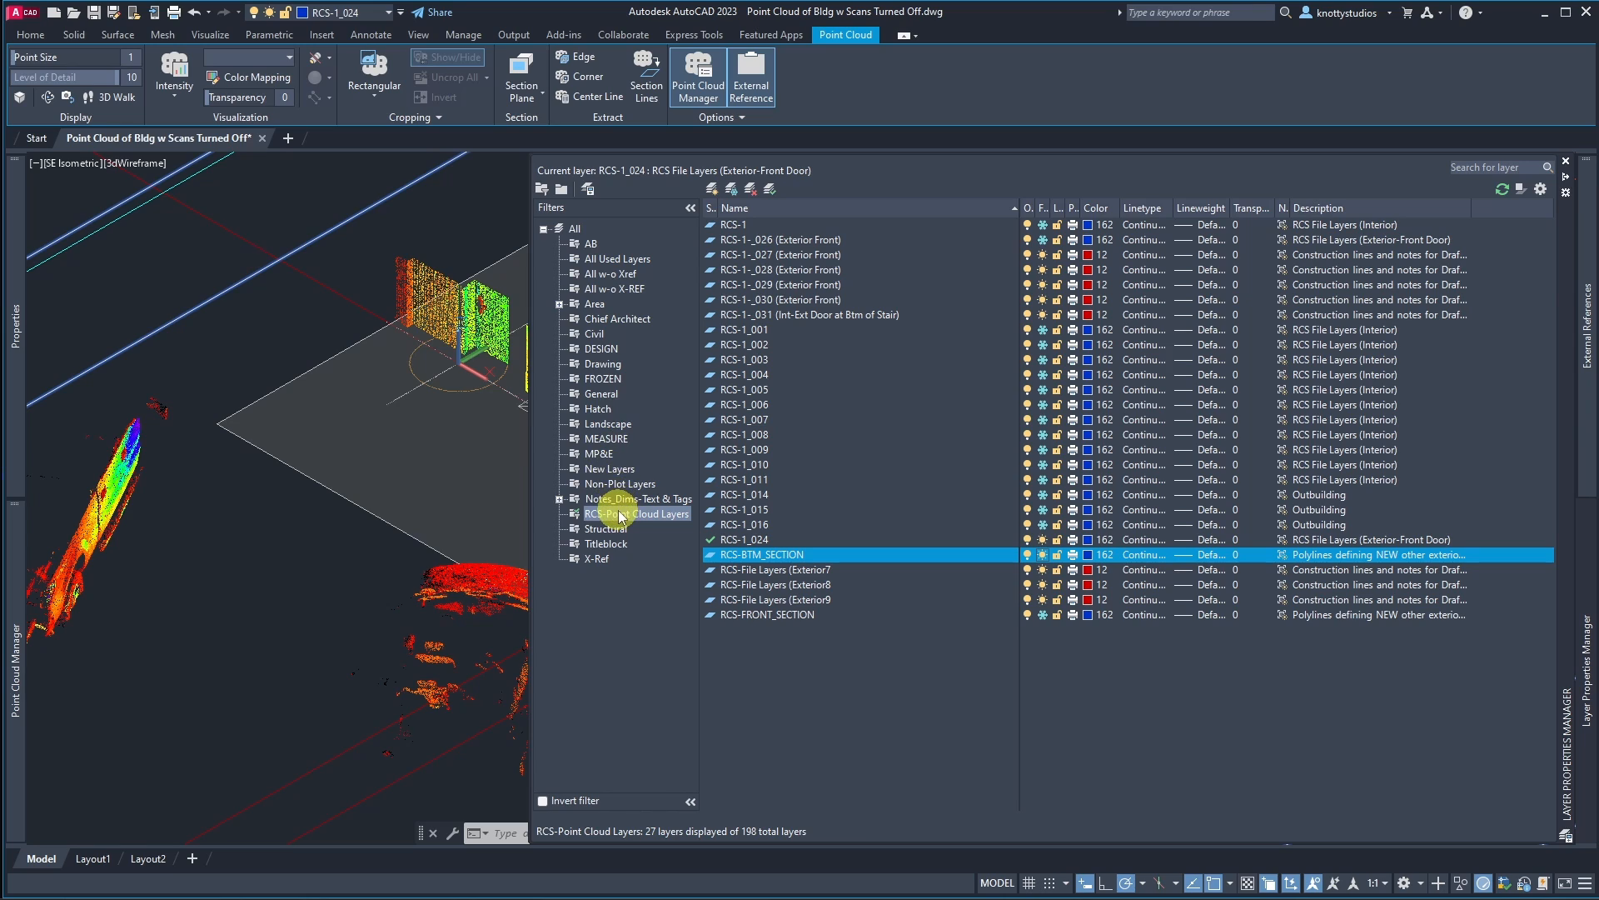
click(616, 275)
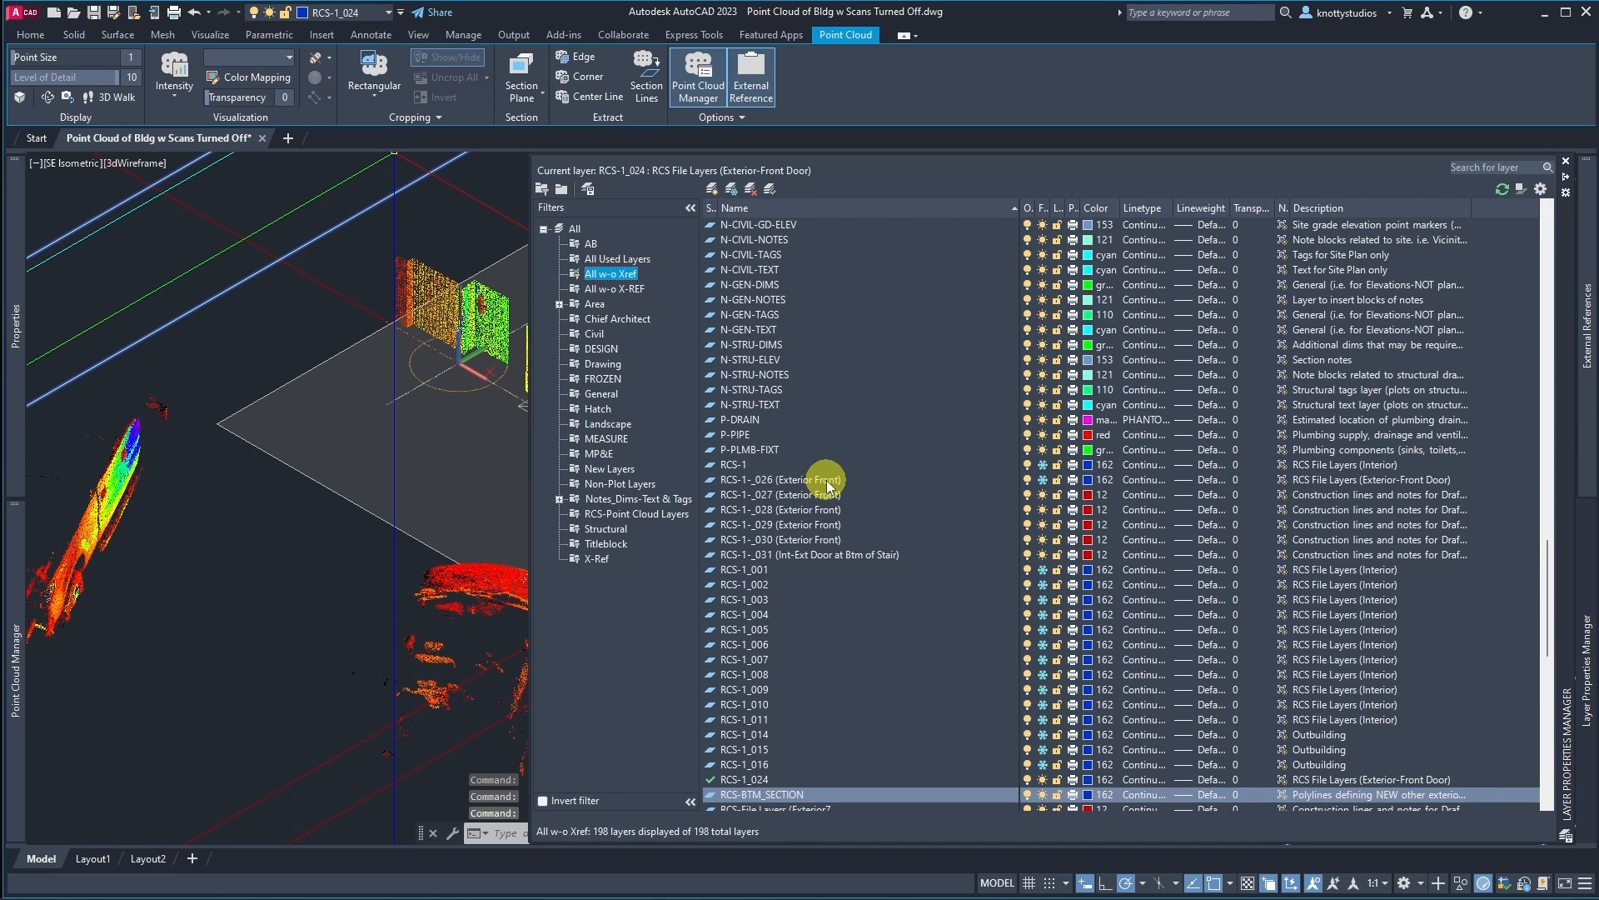
Step: Make S-WALL-SHRR the current layer from the Structural layer filter
key(s)
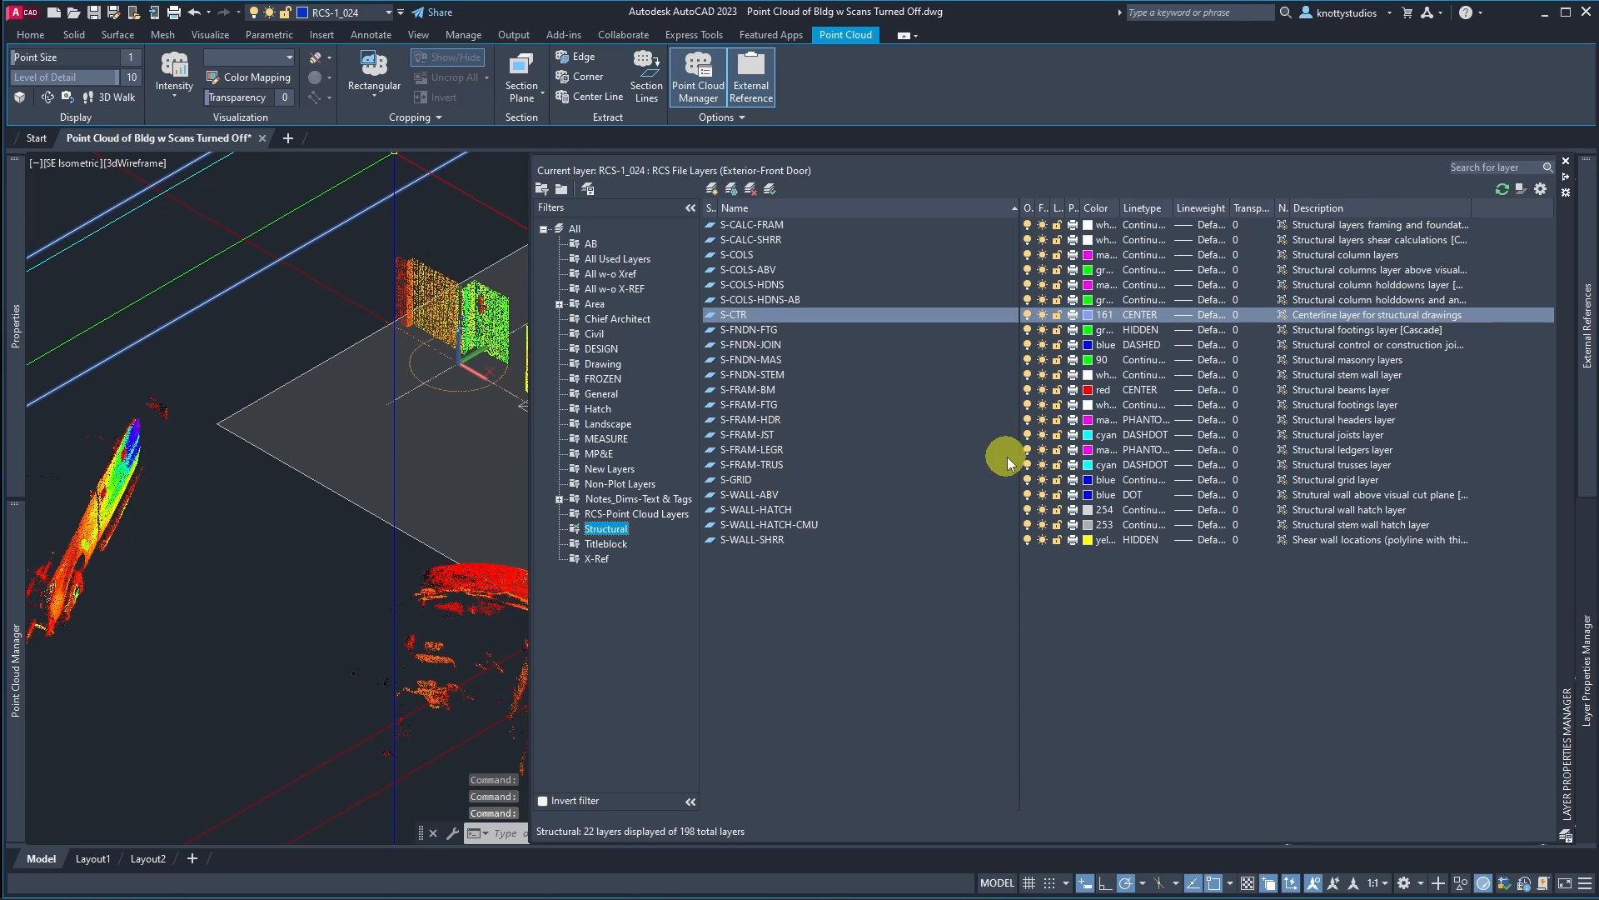
click(767, 541)
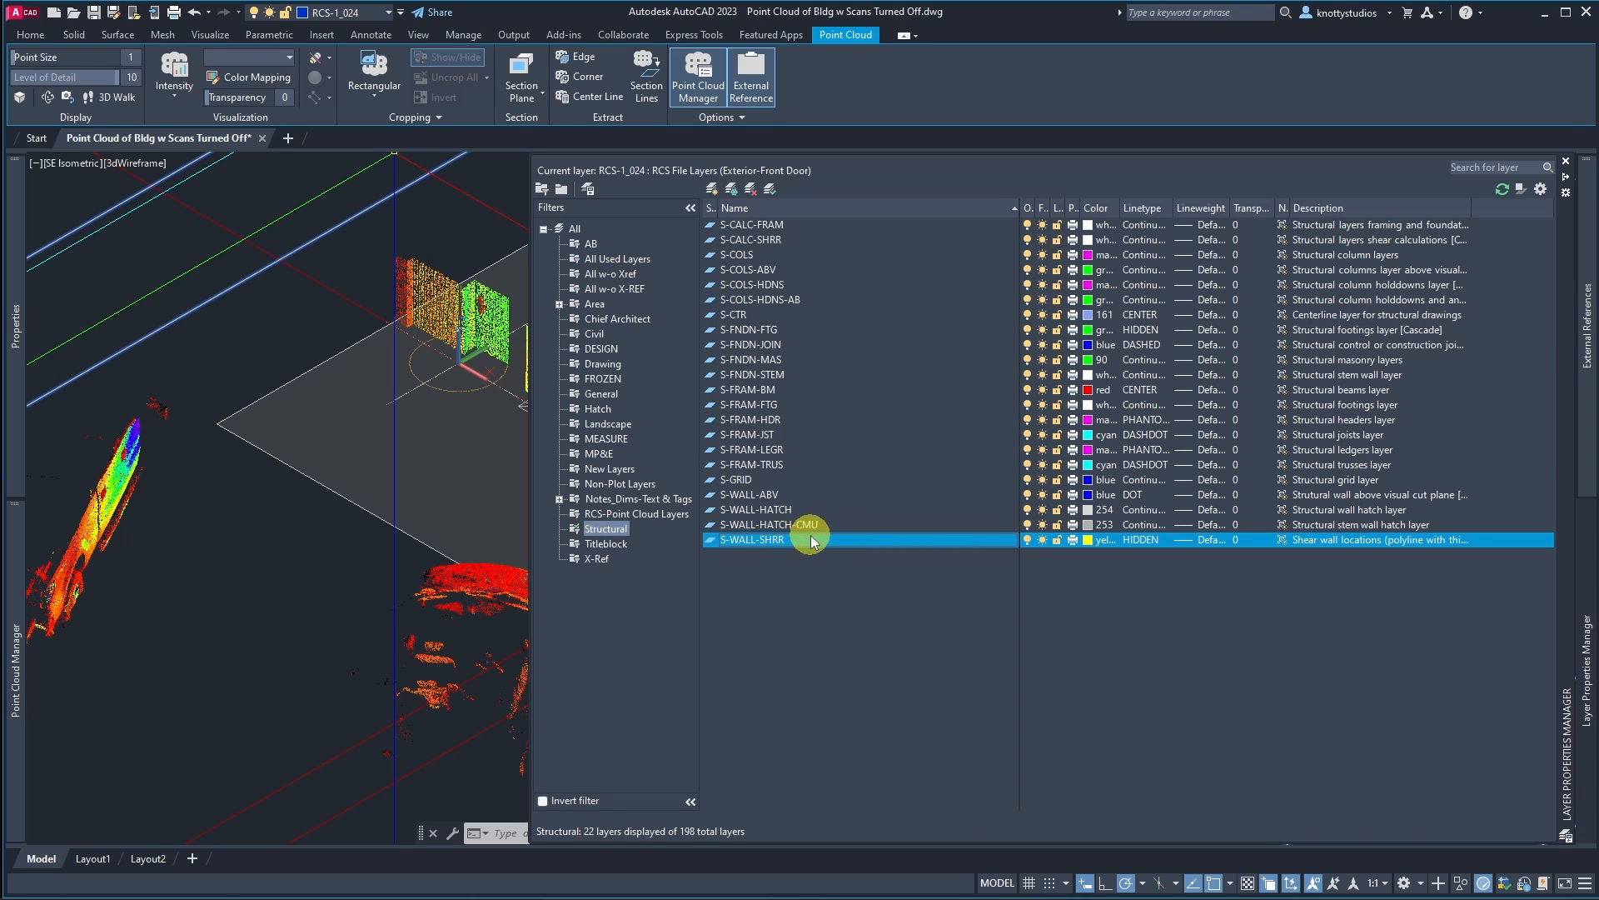
click(819, 540)
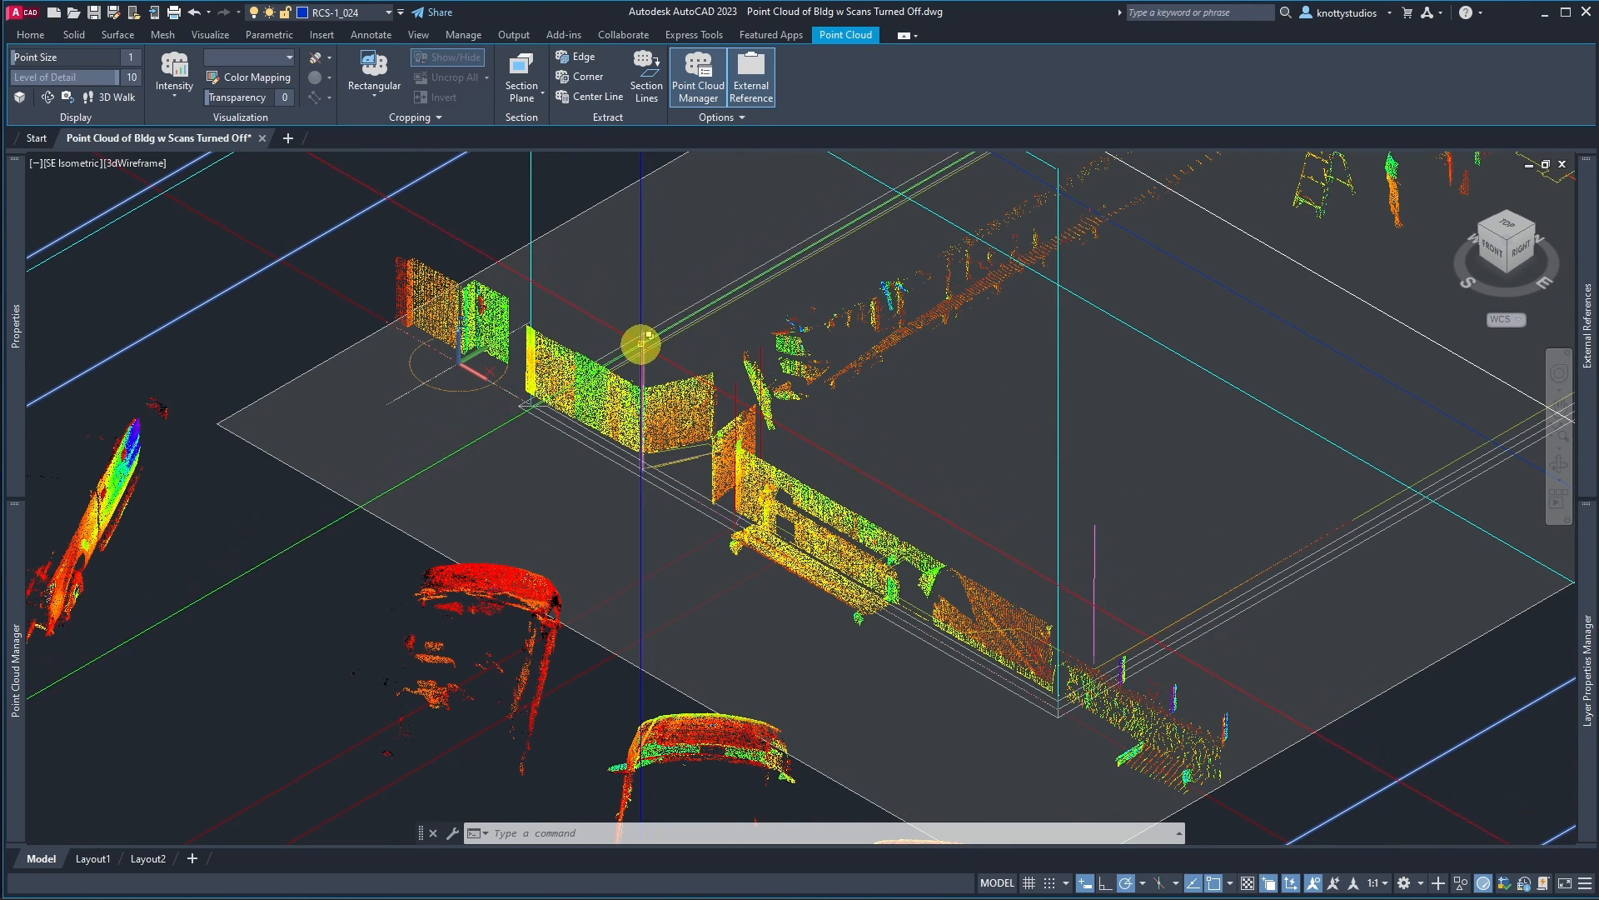
key(Escape)
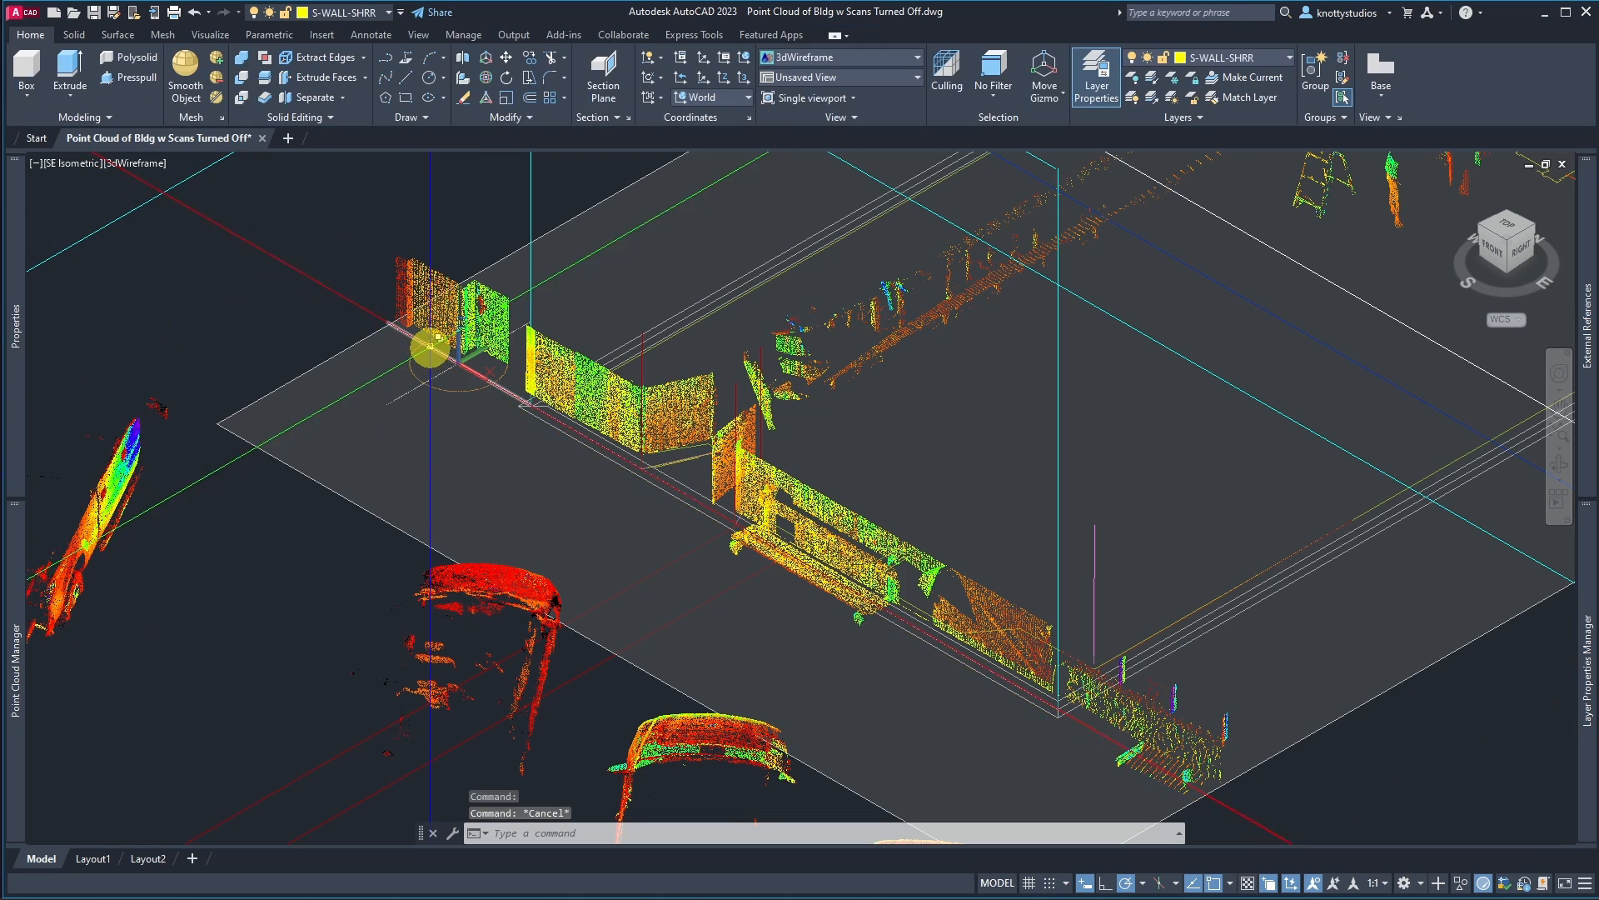
Step: Extract section lines from the point cloud as an entire cross section, as 3D polylines on the current layer and colour
click(412, 270)
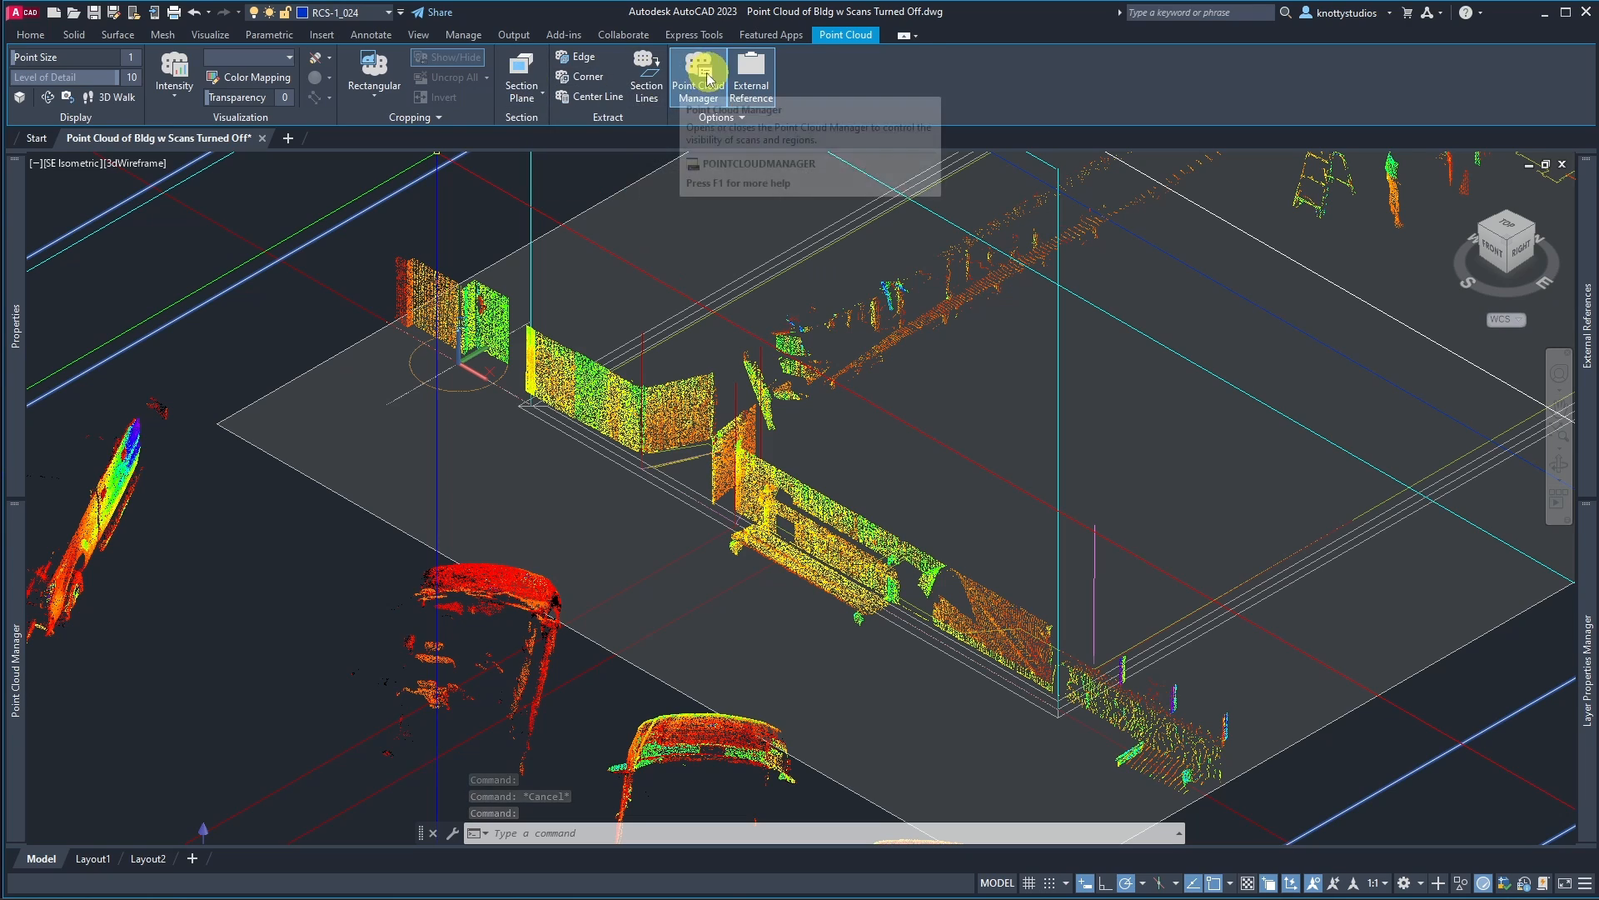
click(651, 80)
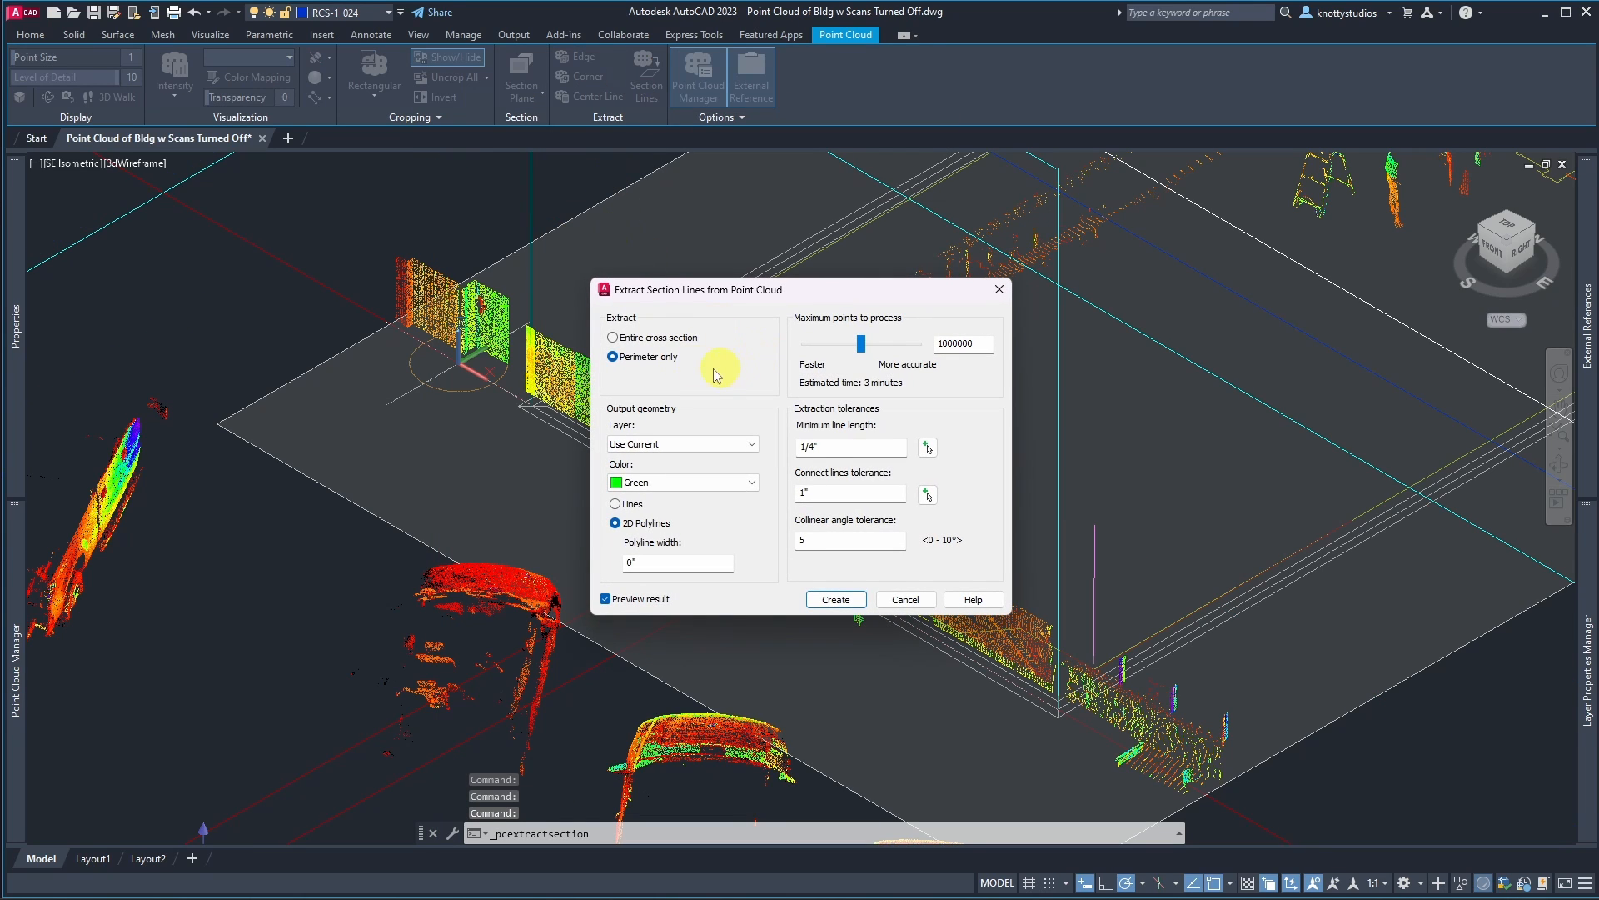
click(644, 340)
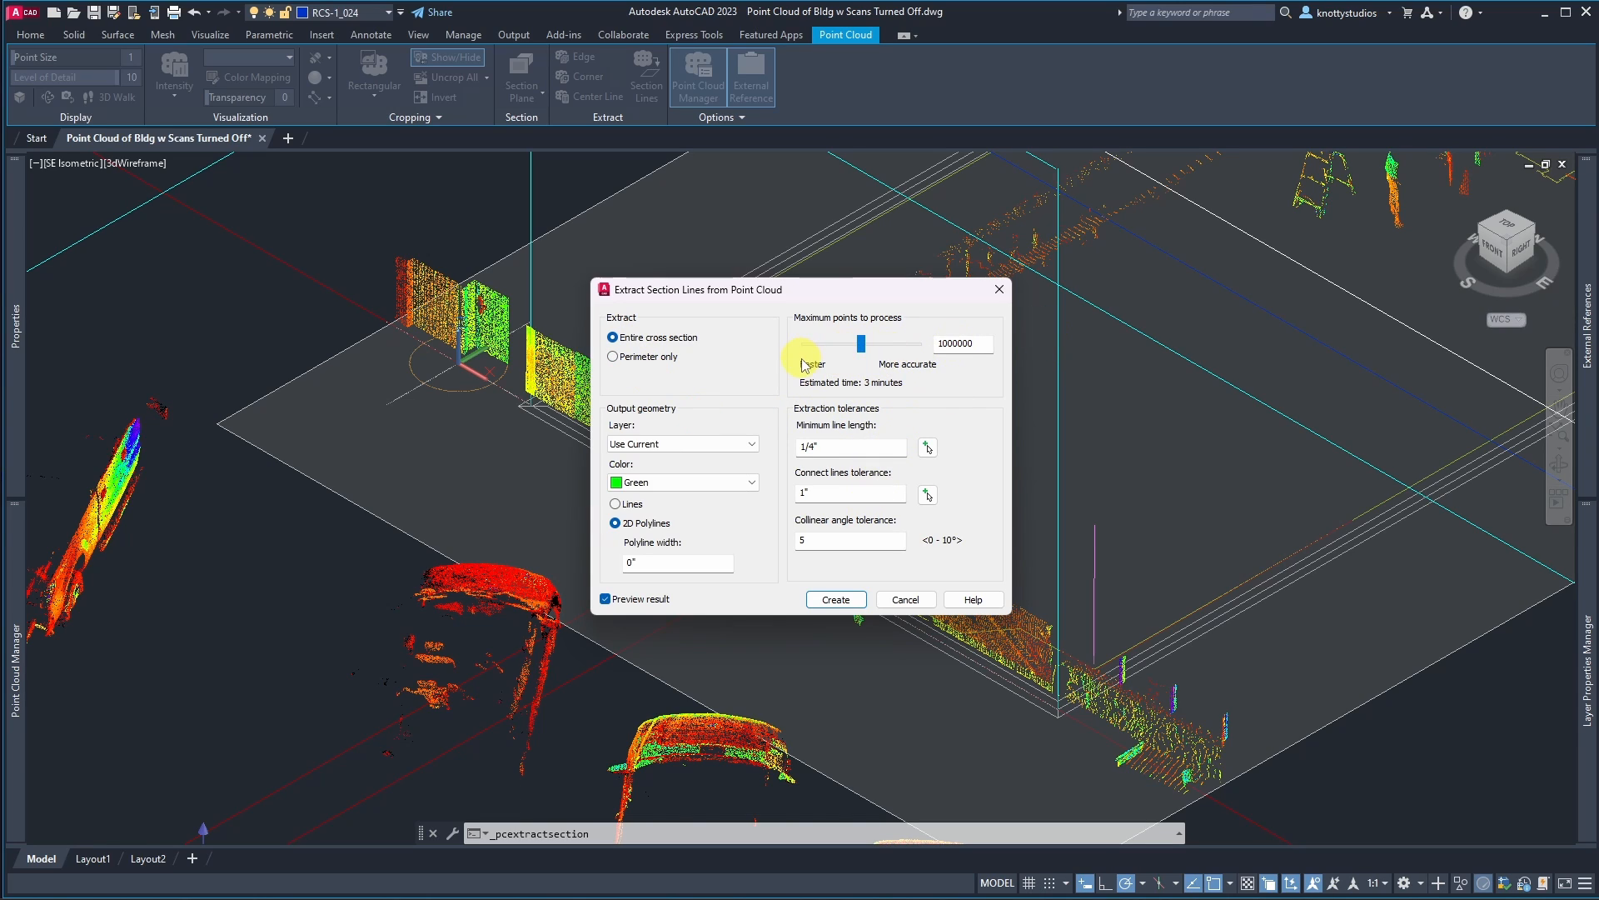
click(748, 451)
click(749, 451)
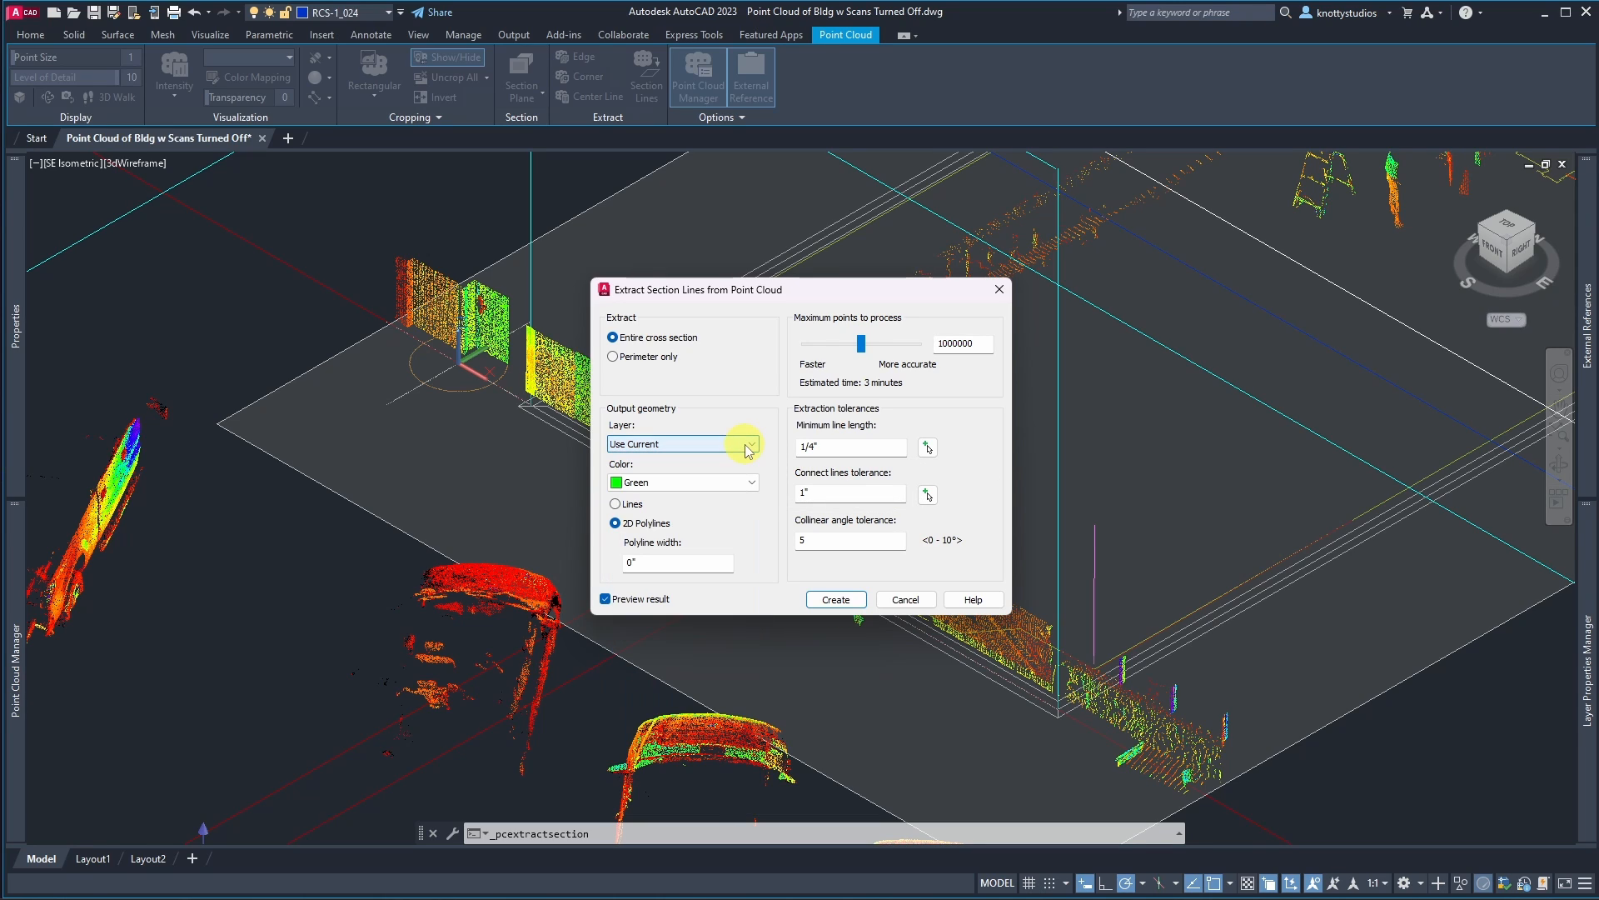
click(747, 486)
click(743, 488)
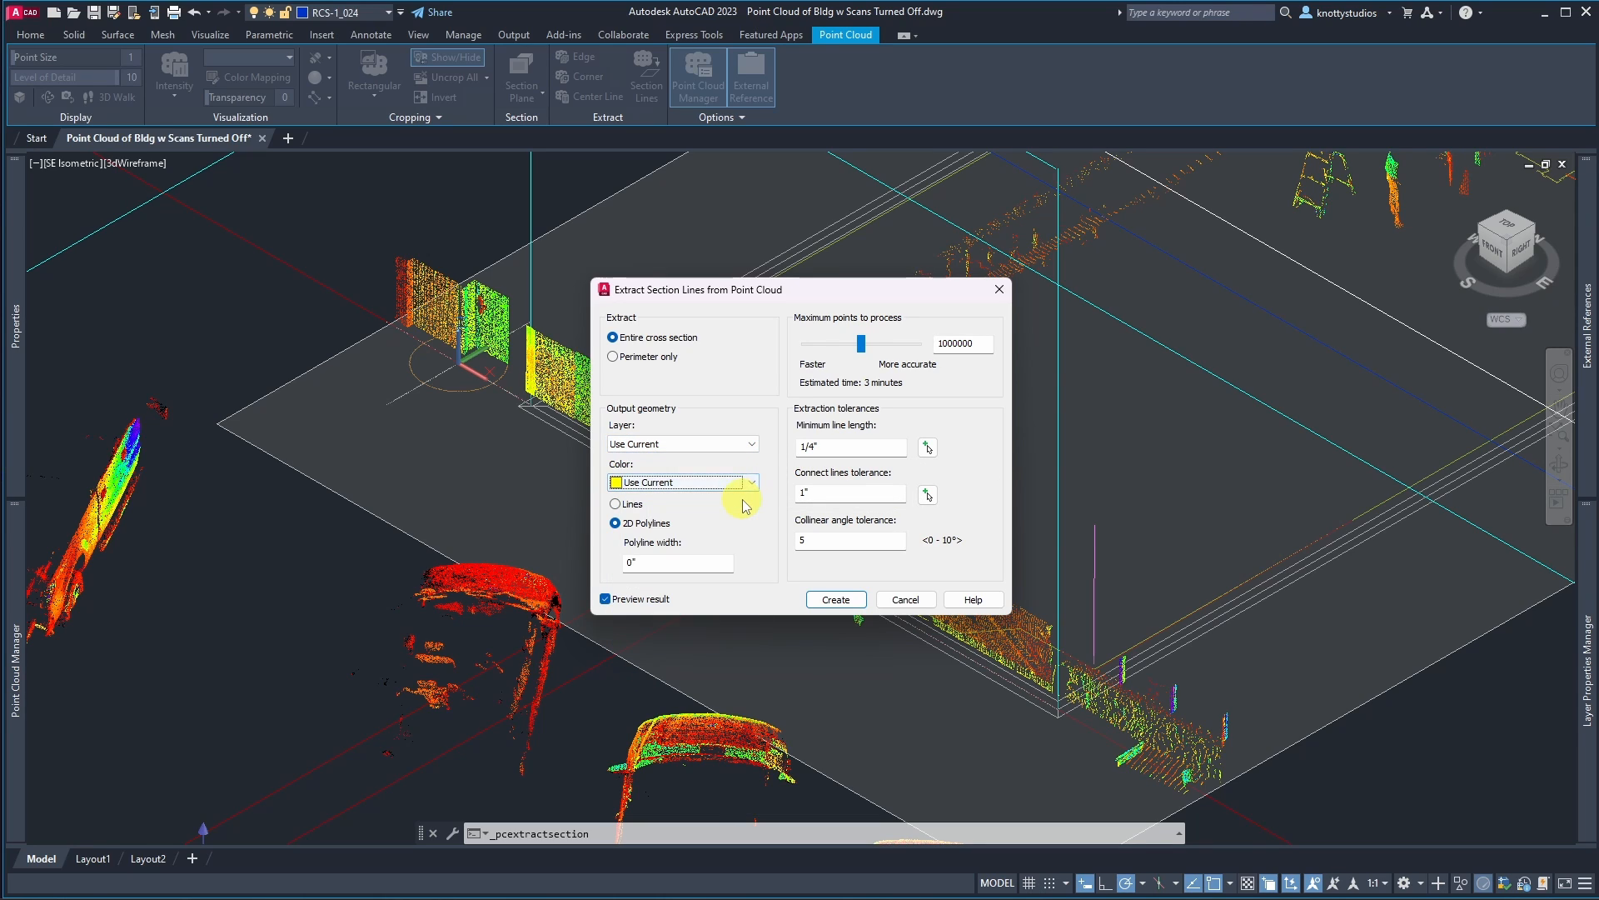
click(835, 600)
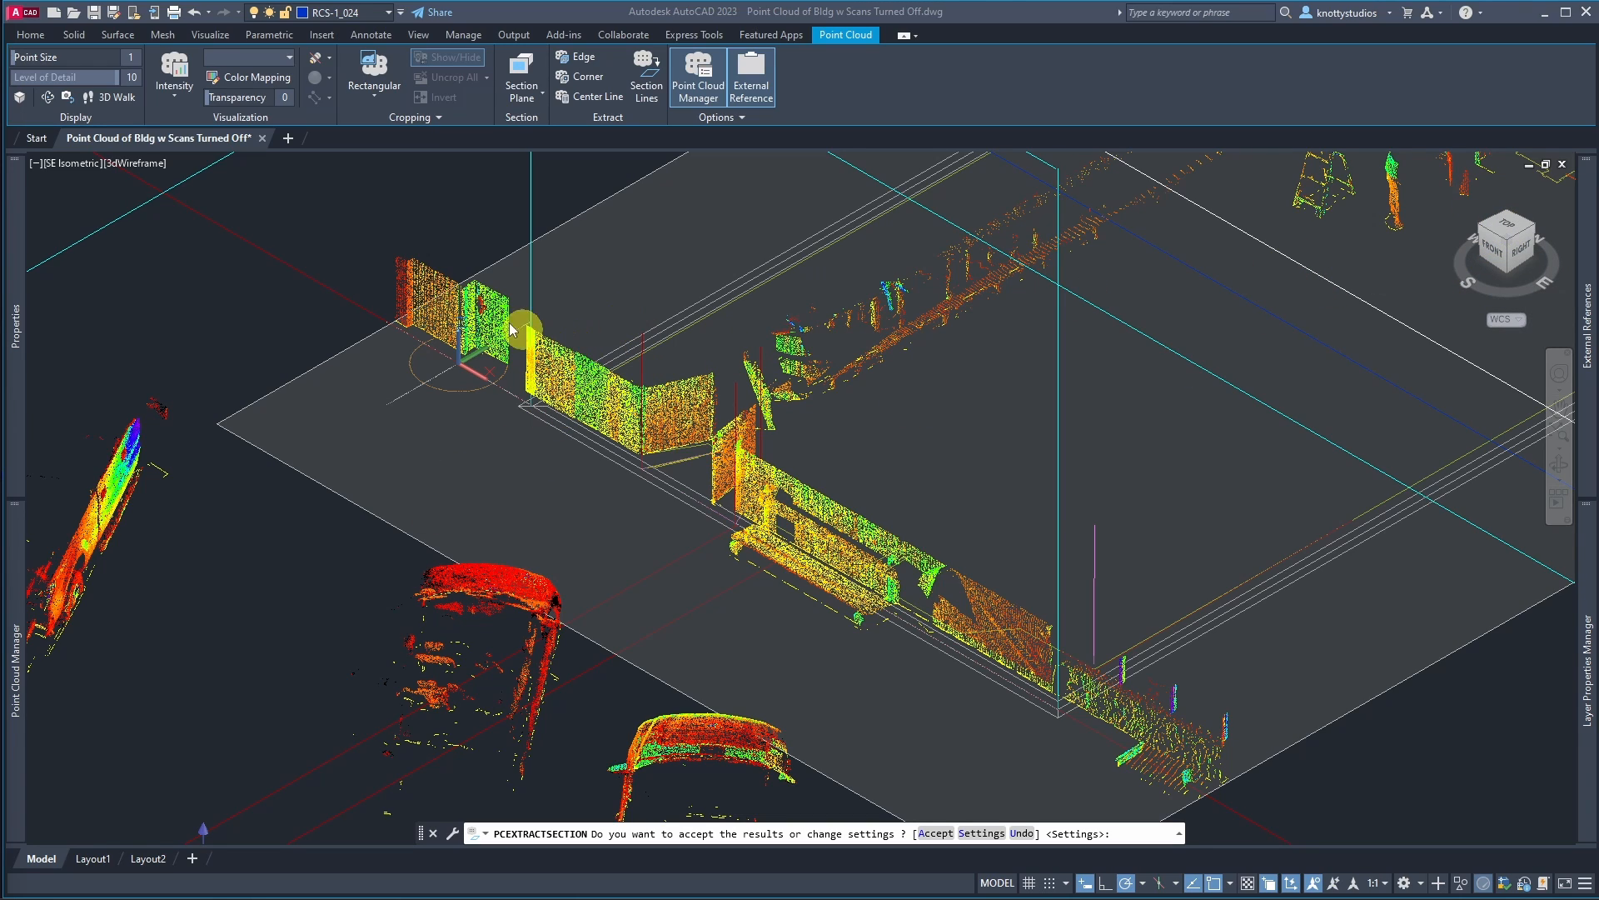
Step: Freeze the RCS-1_024 point cloud layer to hide the scan
click(406, 275)
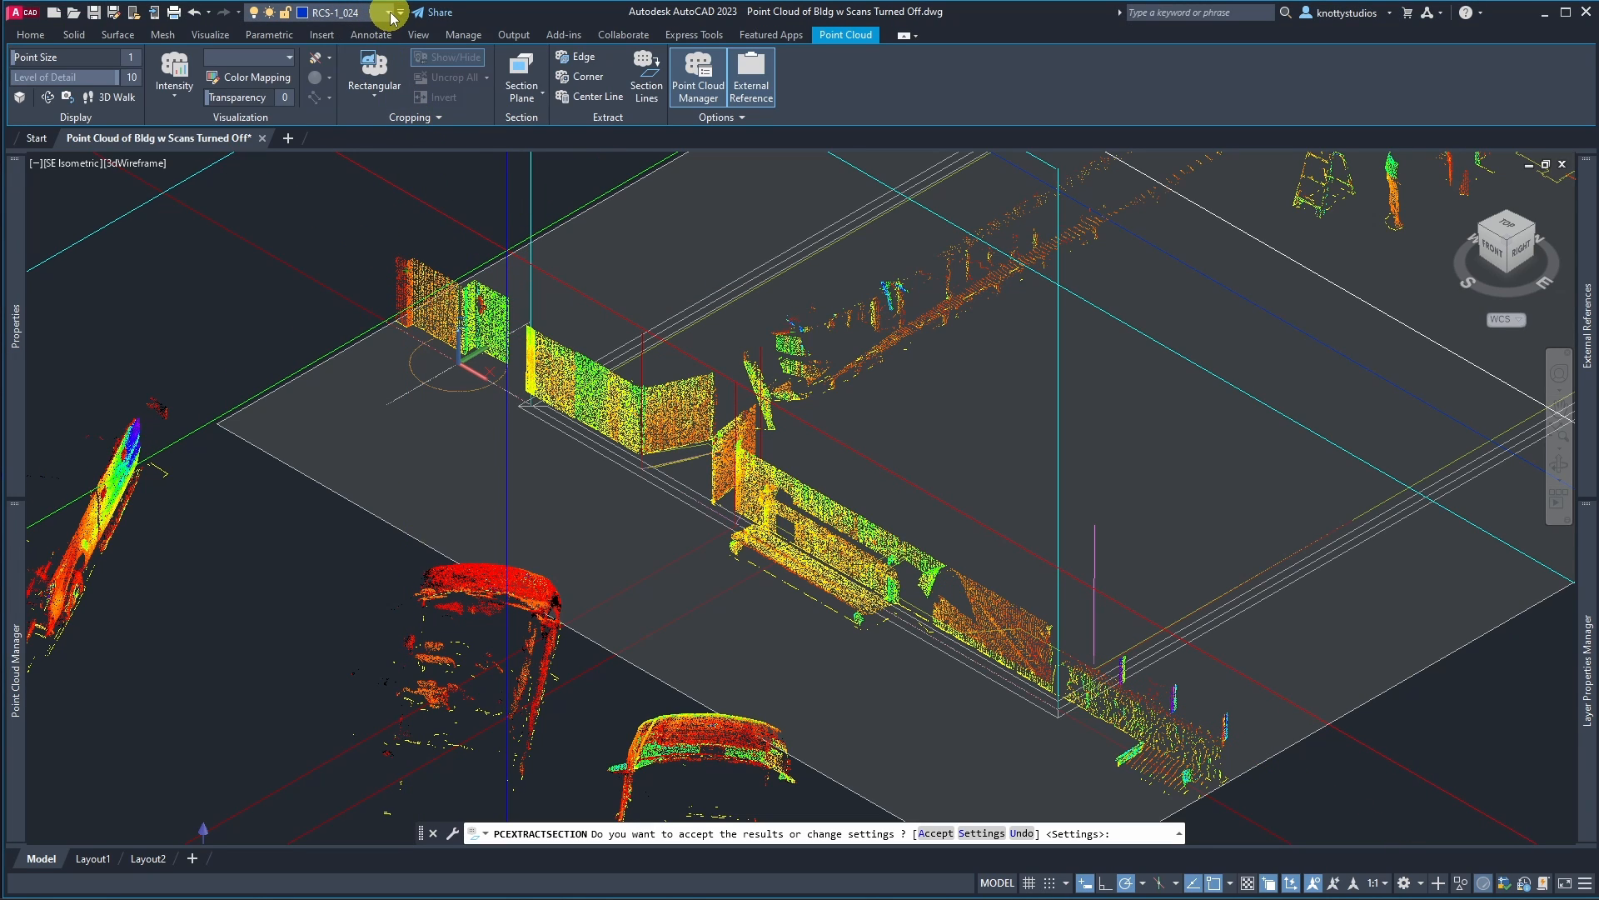
click(392, 15)
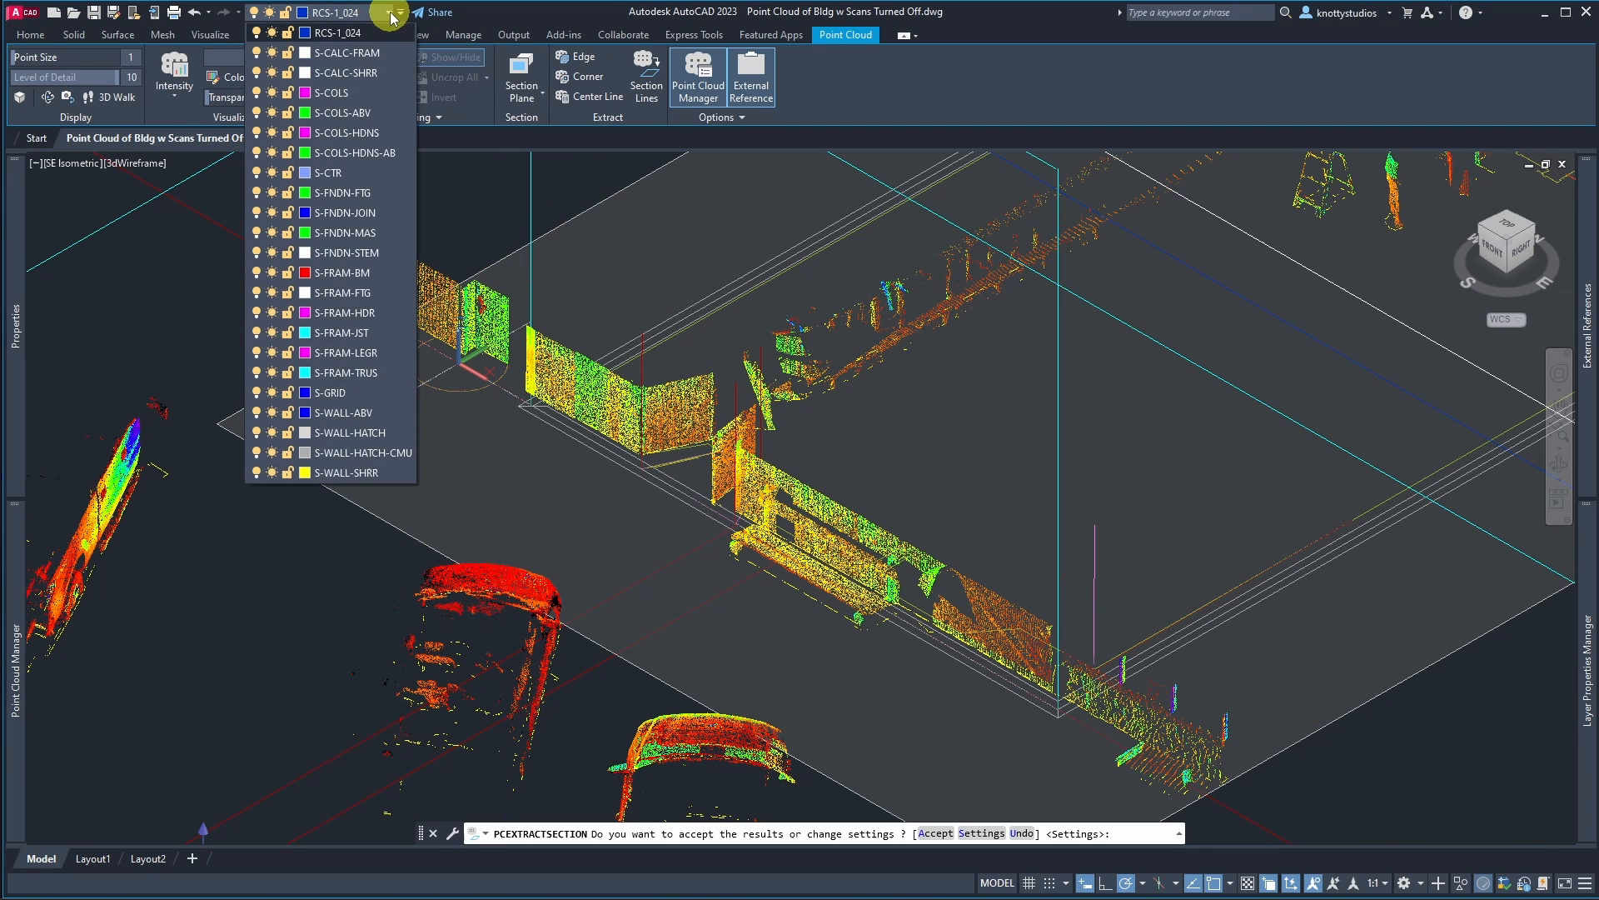
click(269, 52)
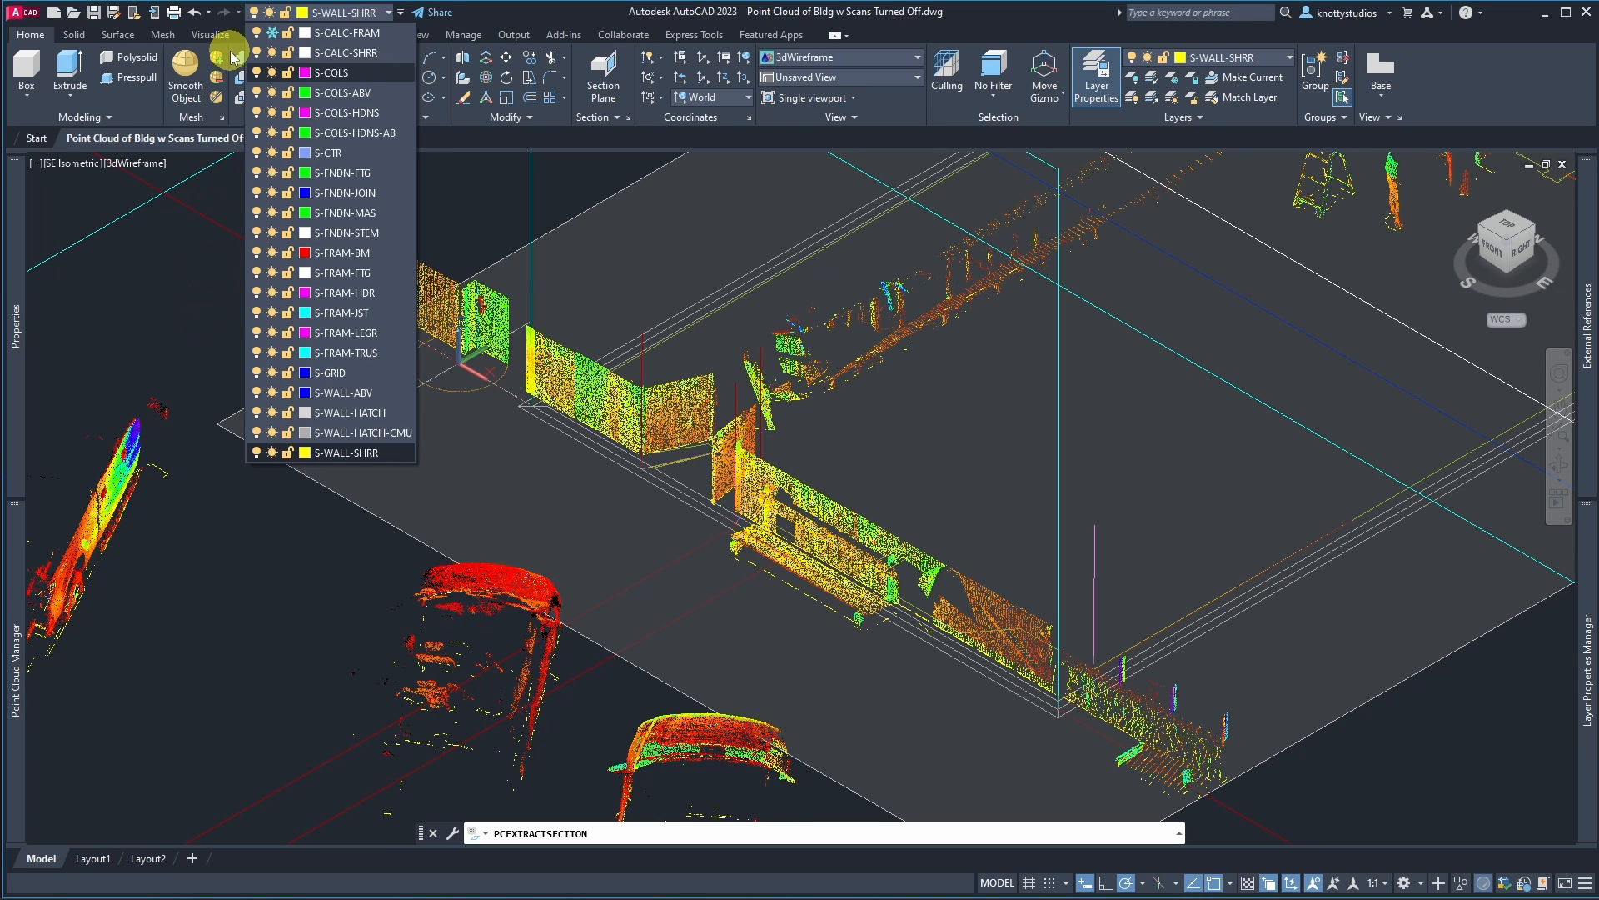
click(271, 34)
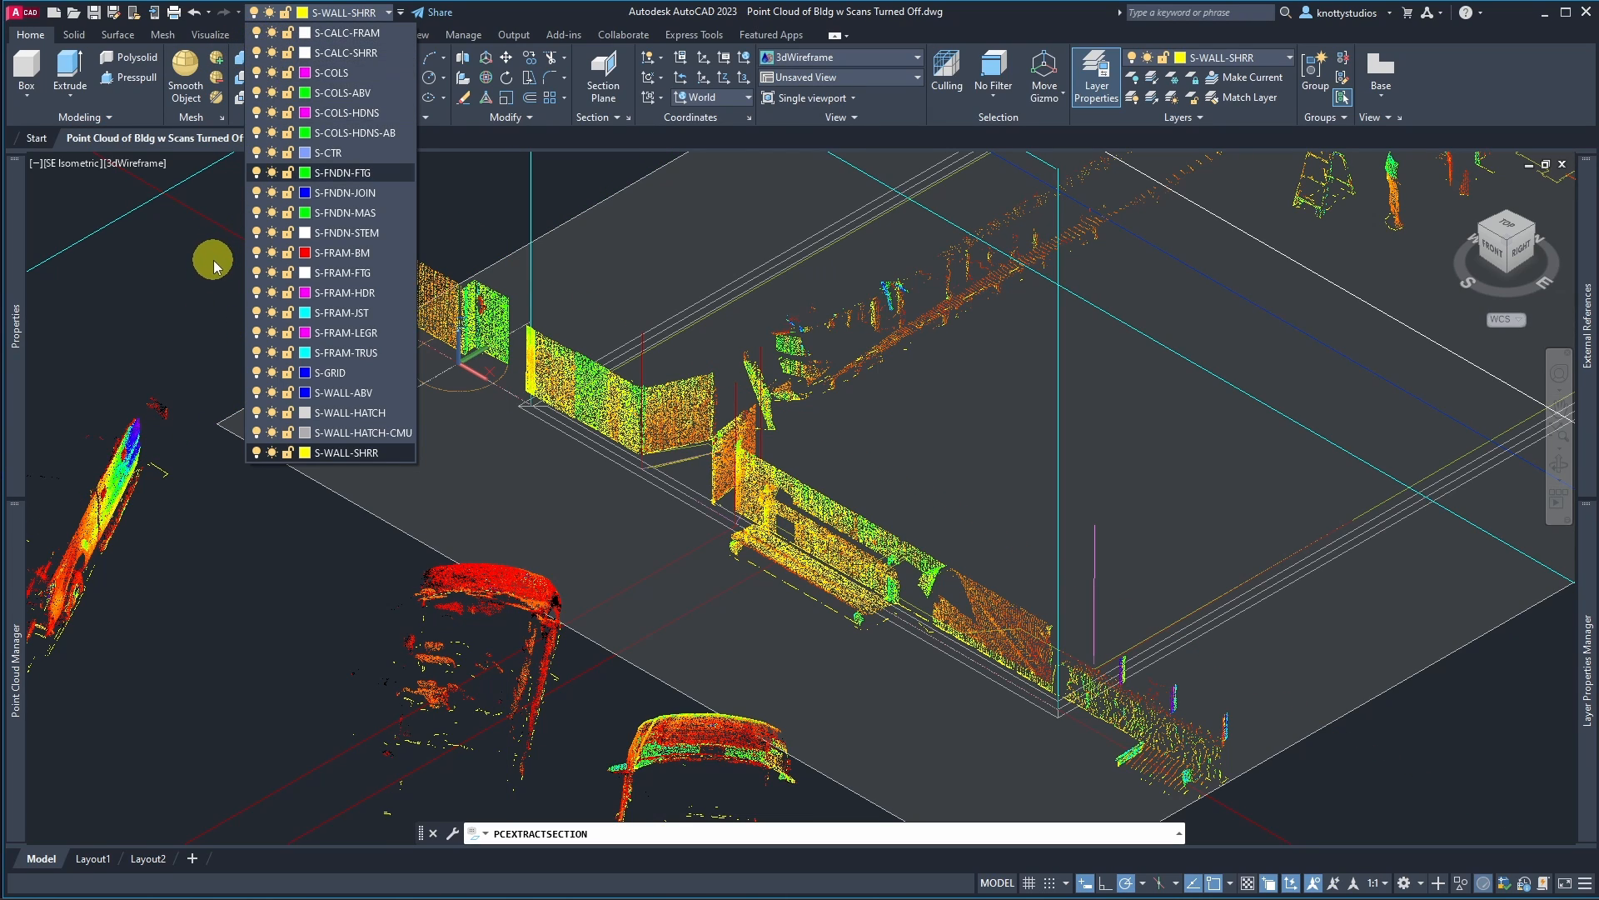
click(1584, 623)
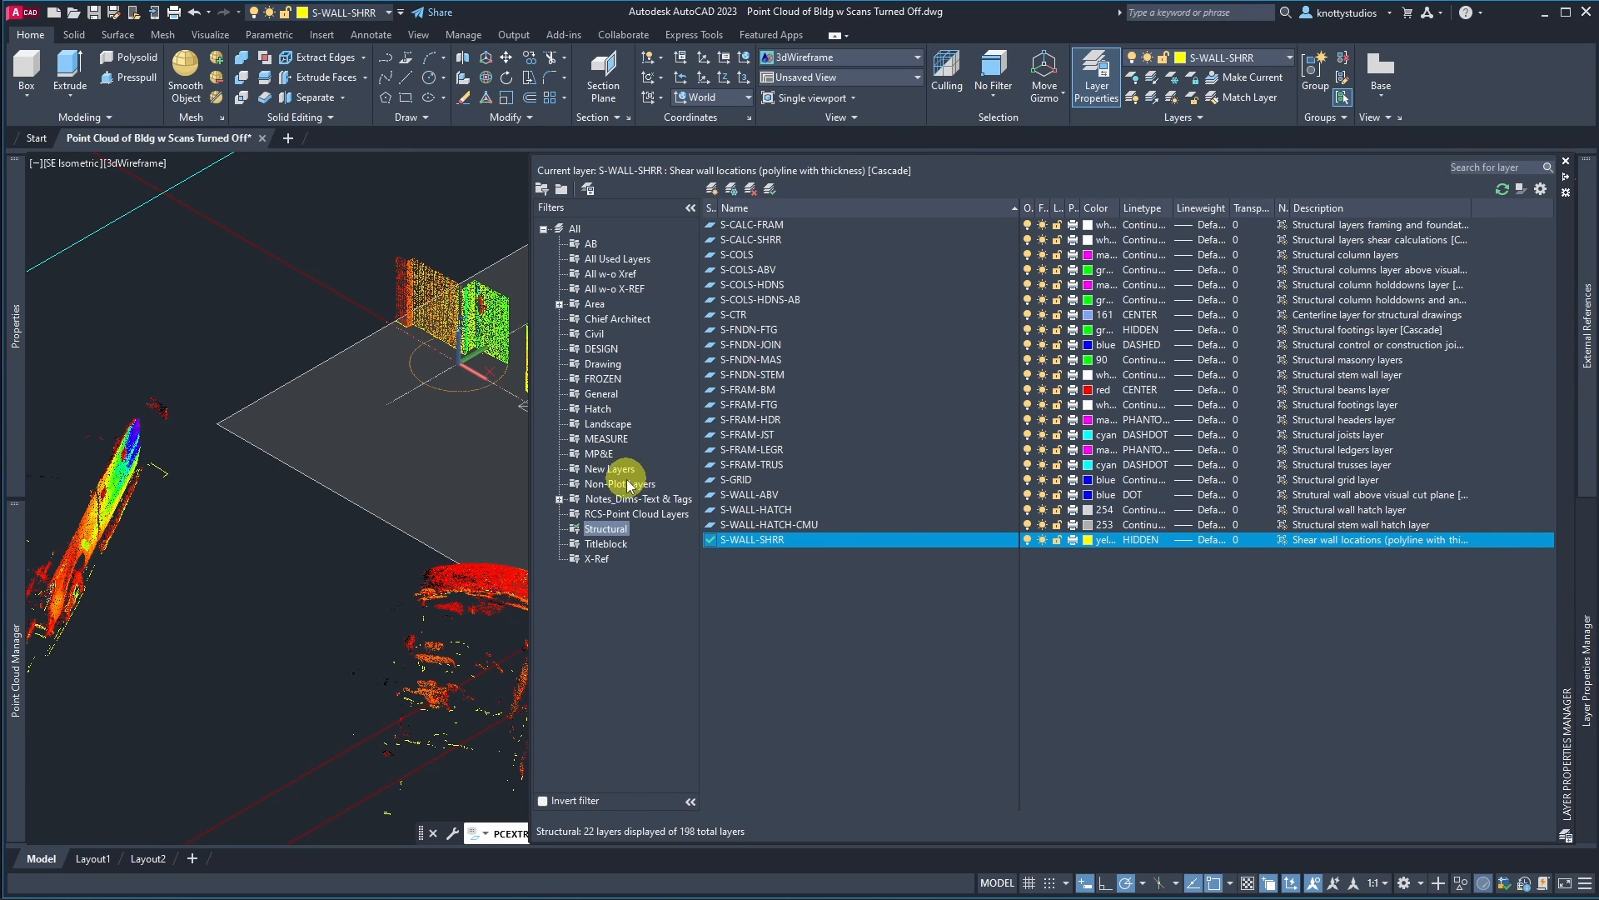
click(619, 514)
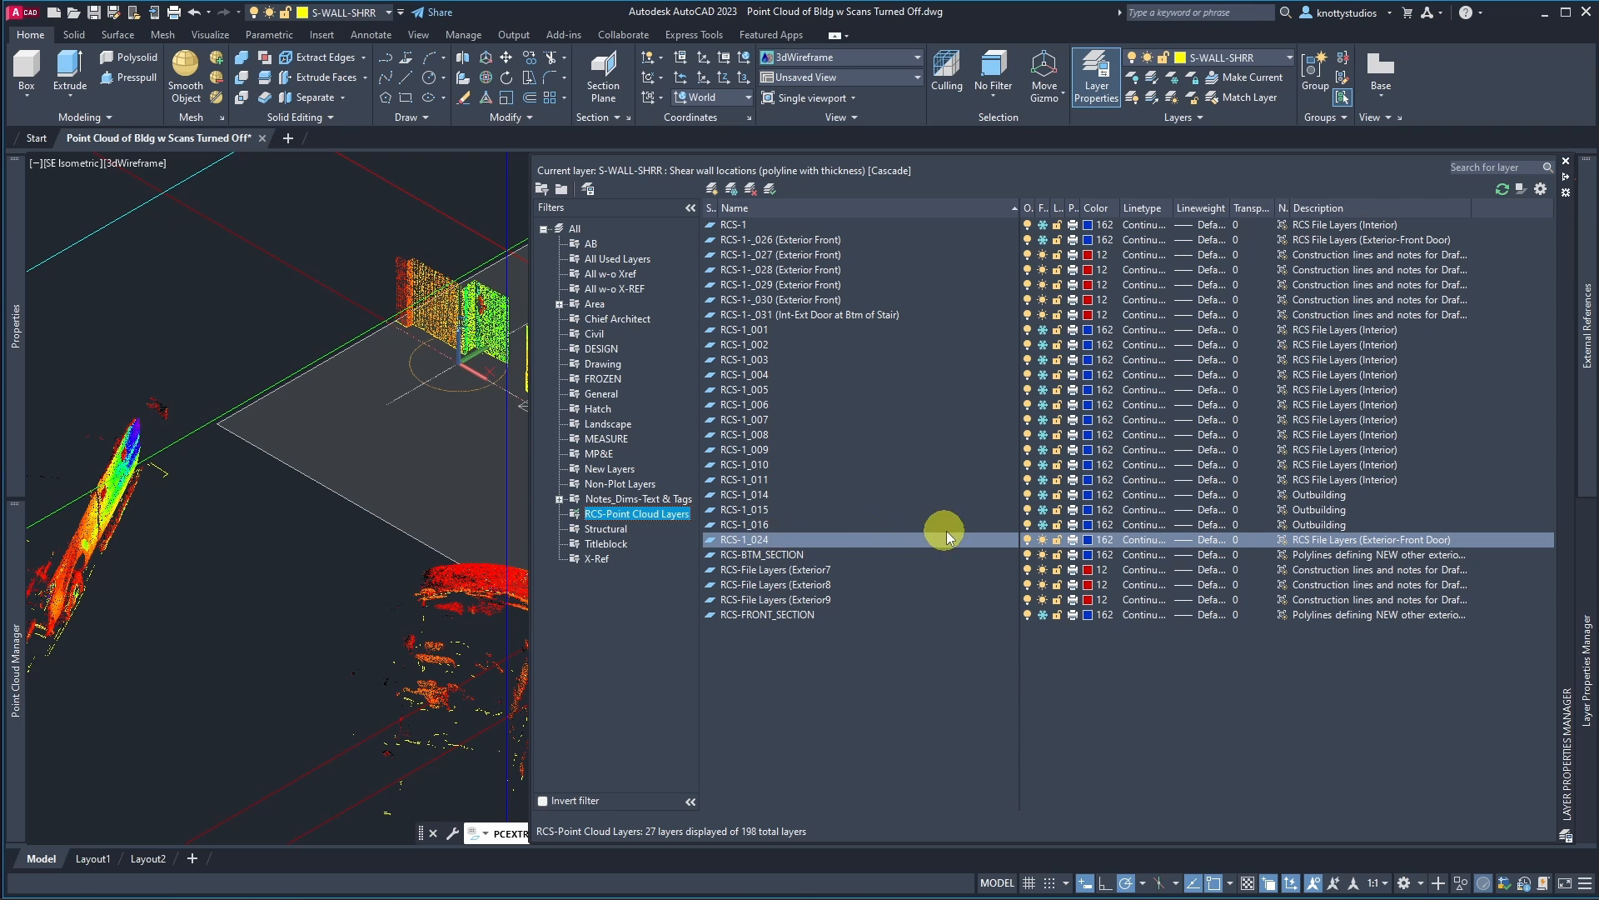
click(1042, 540)
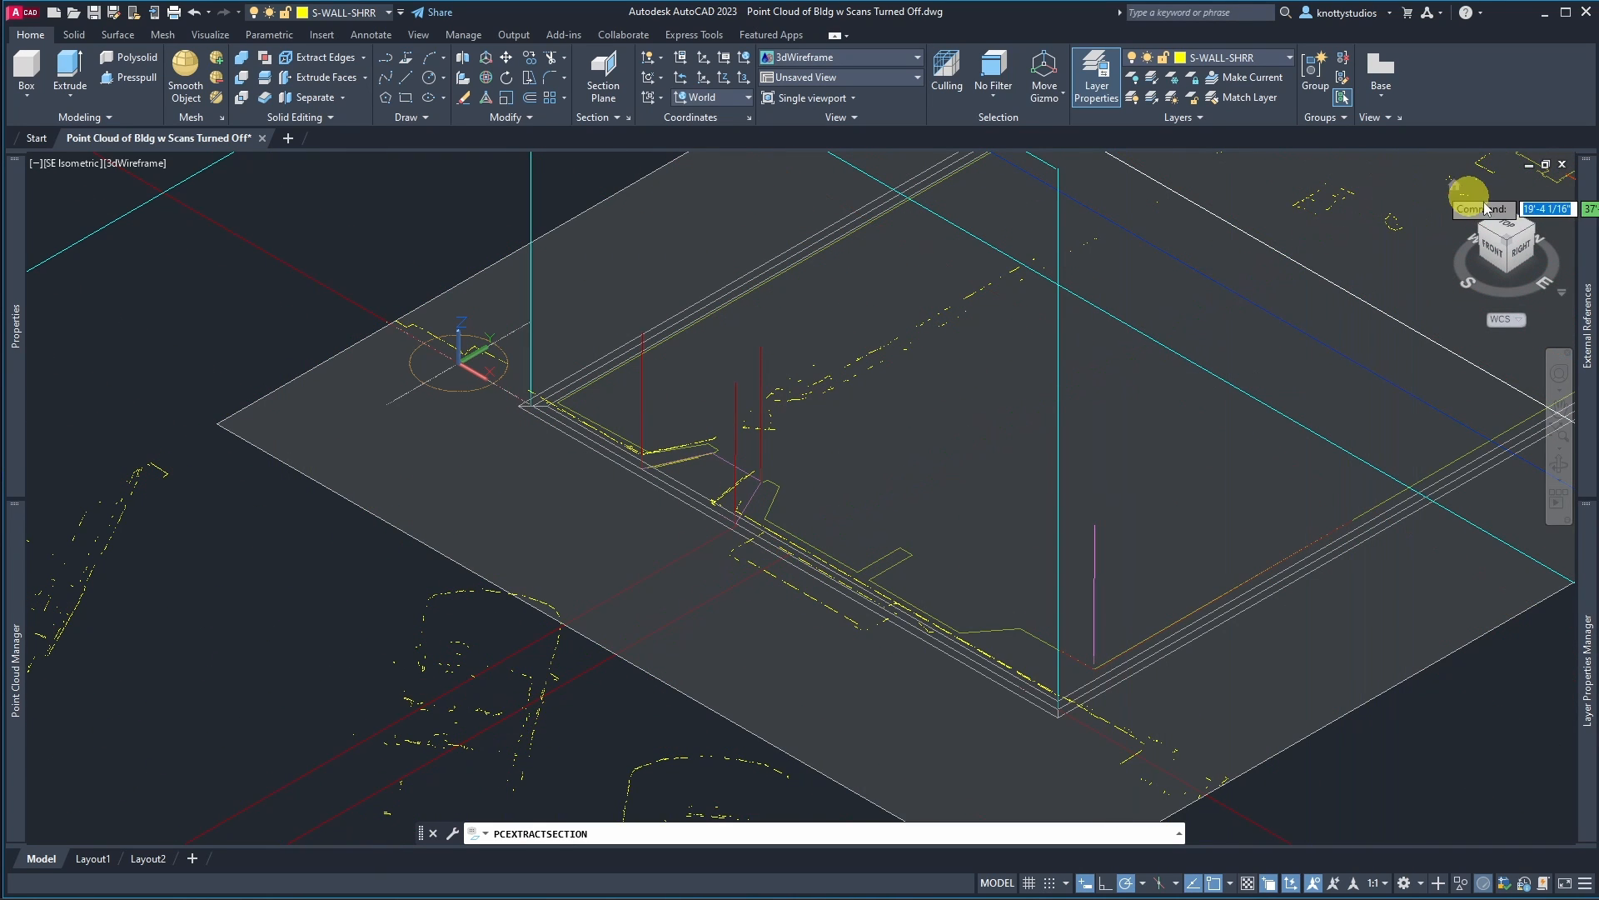
Step: Switch to the Top view and accept the extracted section line results
click(1506, 232)
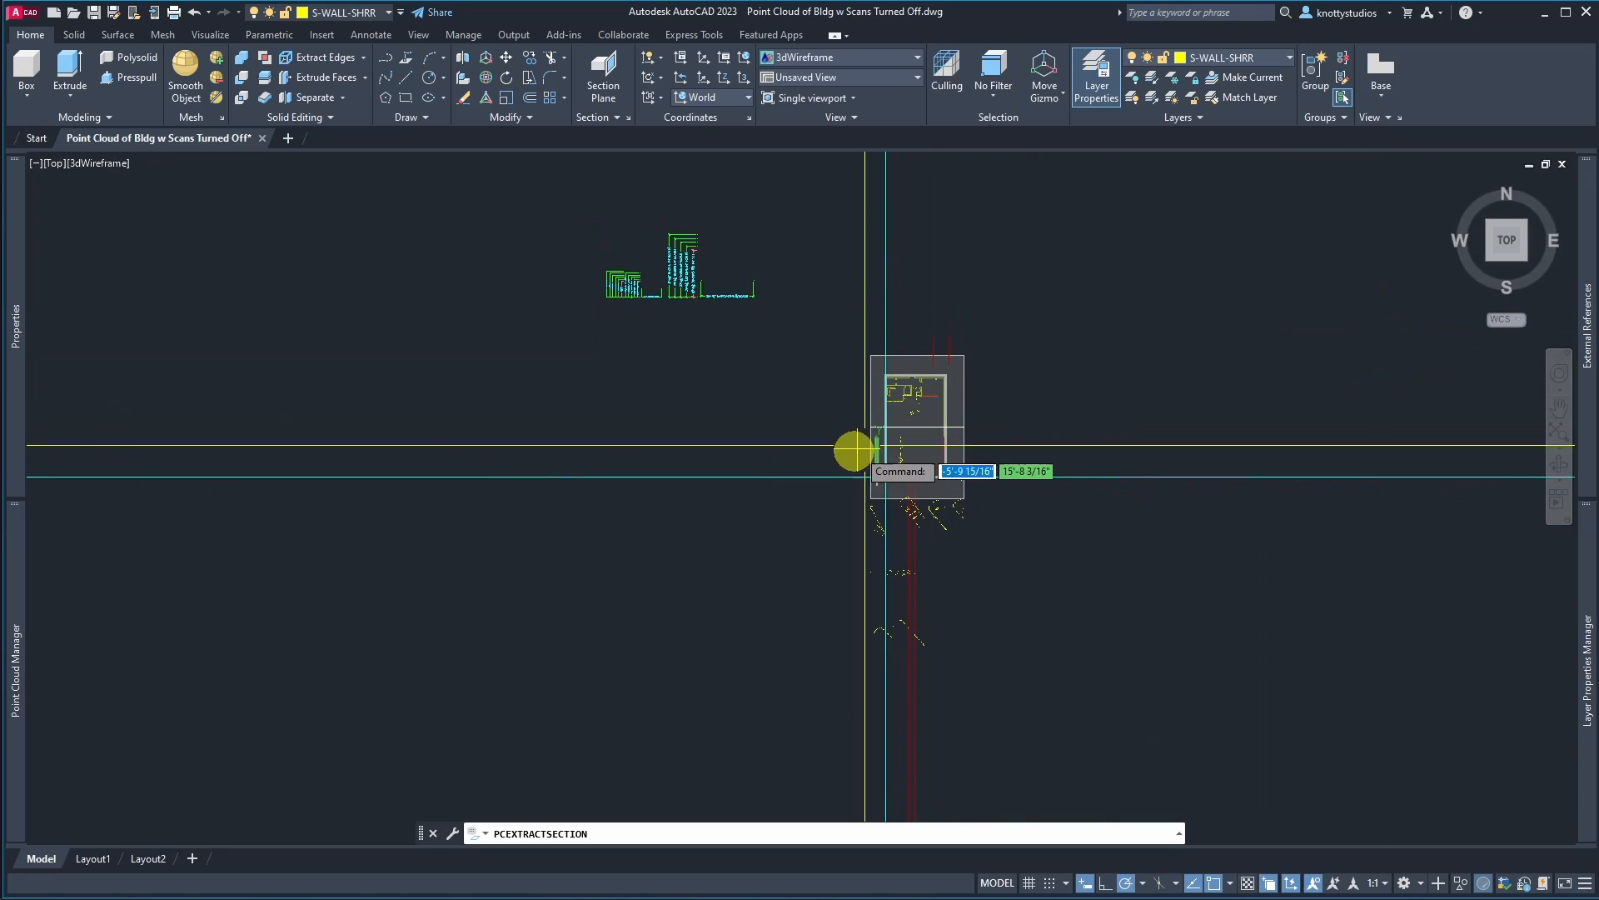
scroll(1026, 385, up, 4)
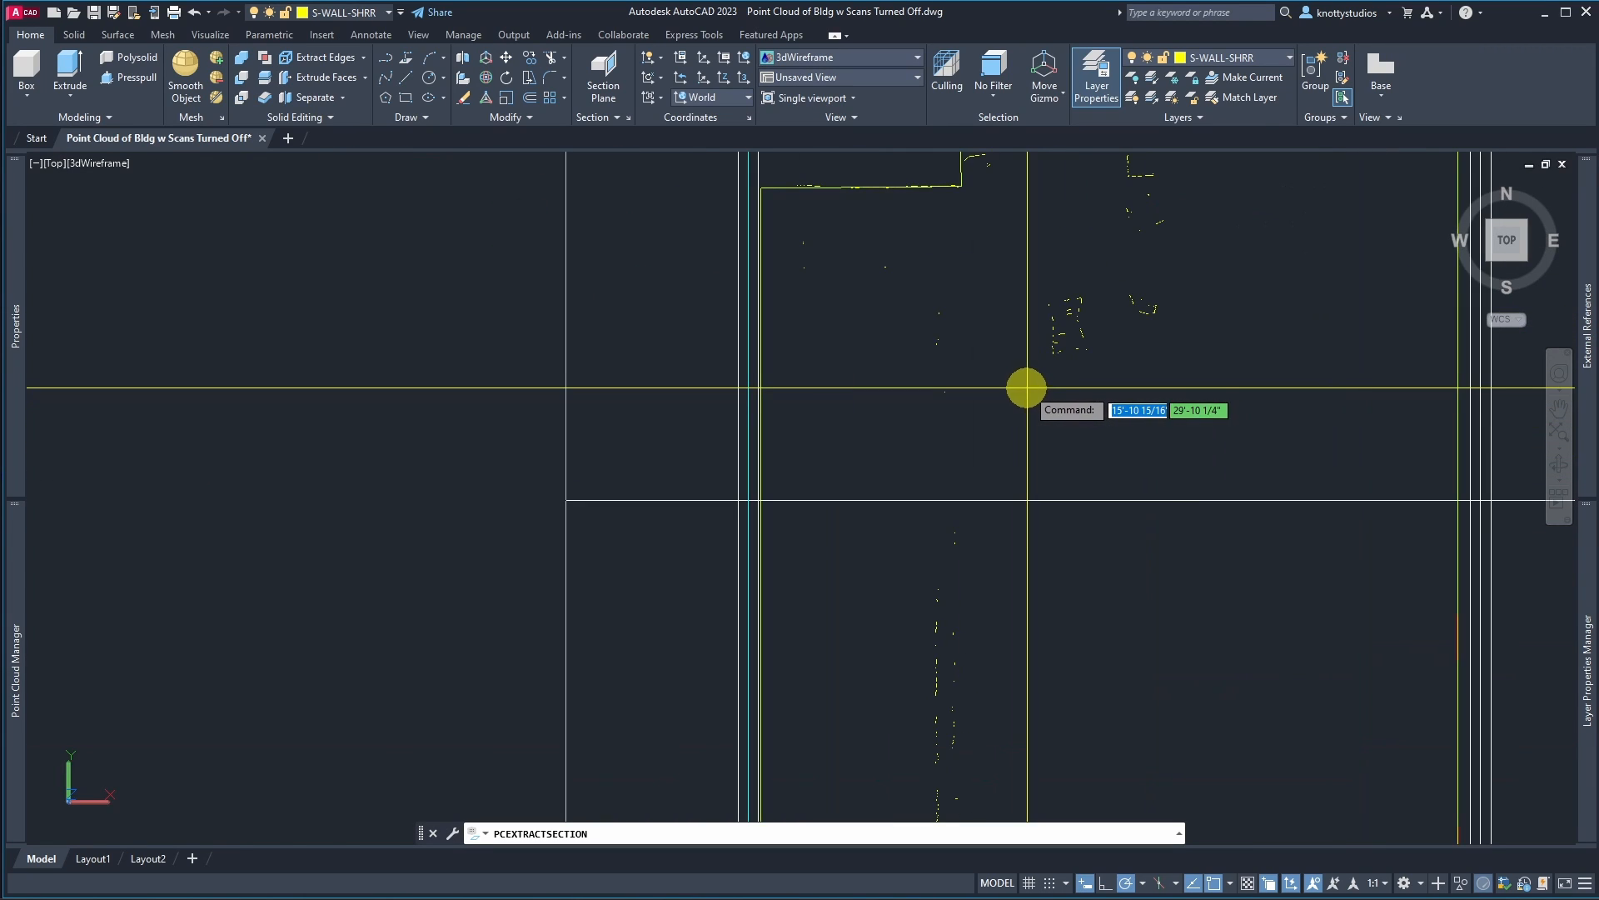
click(780, 237)
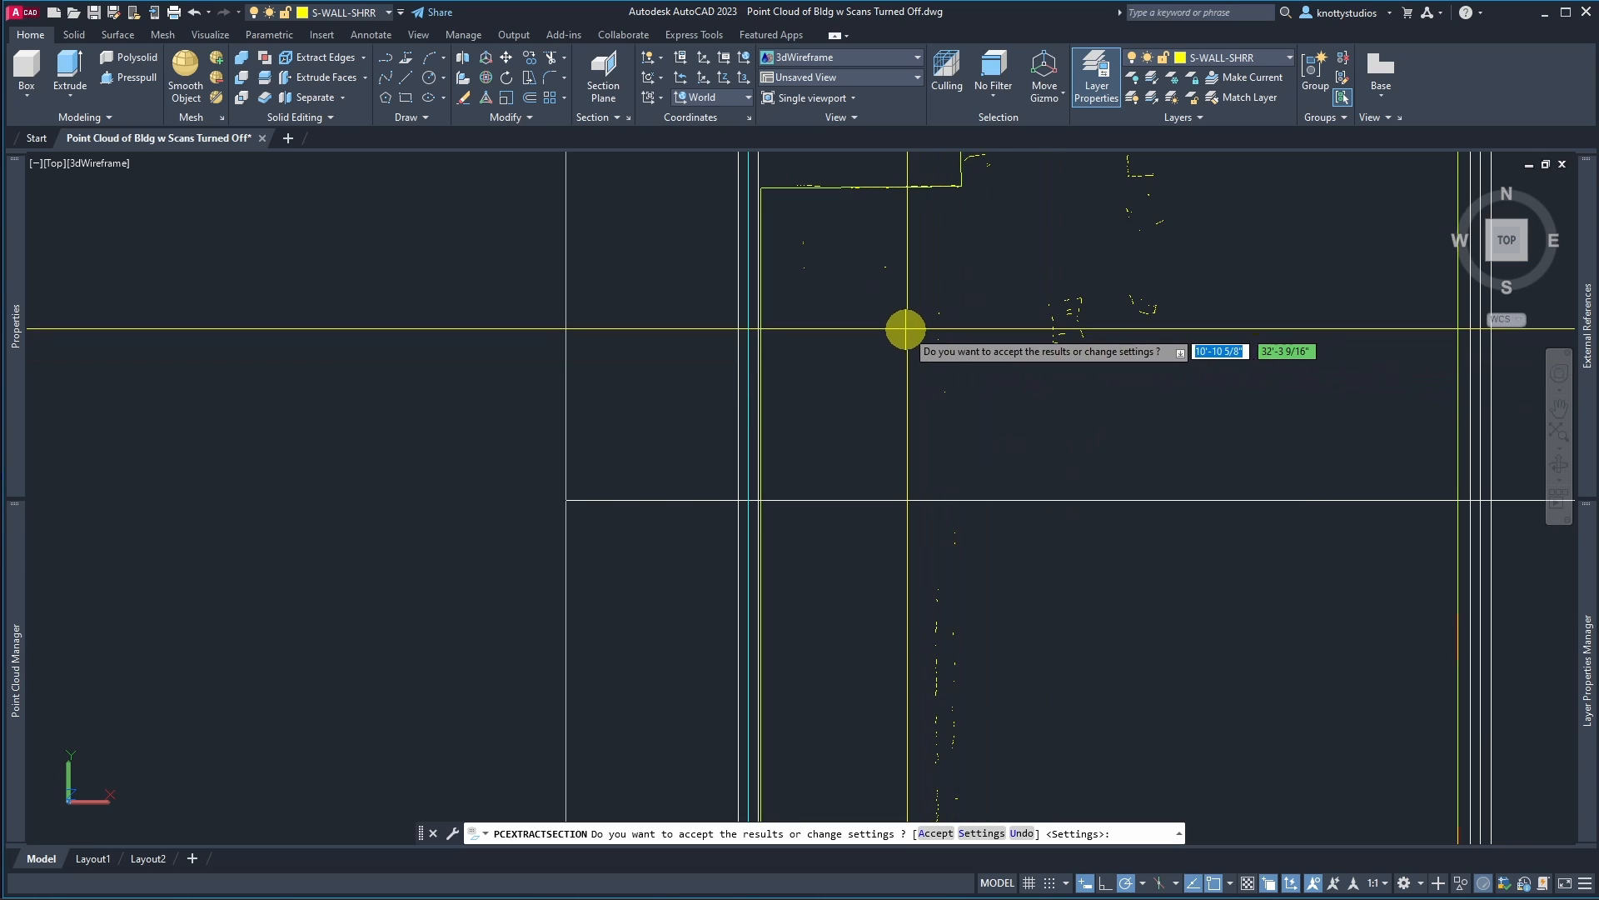
text(a)
key(Return)
click(790, 232)
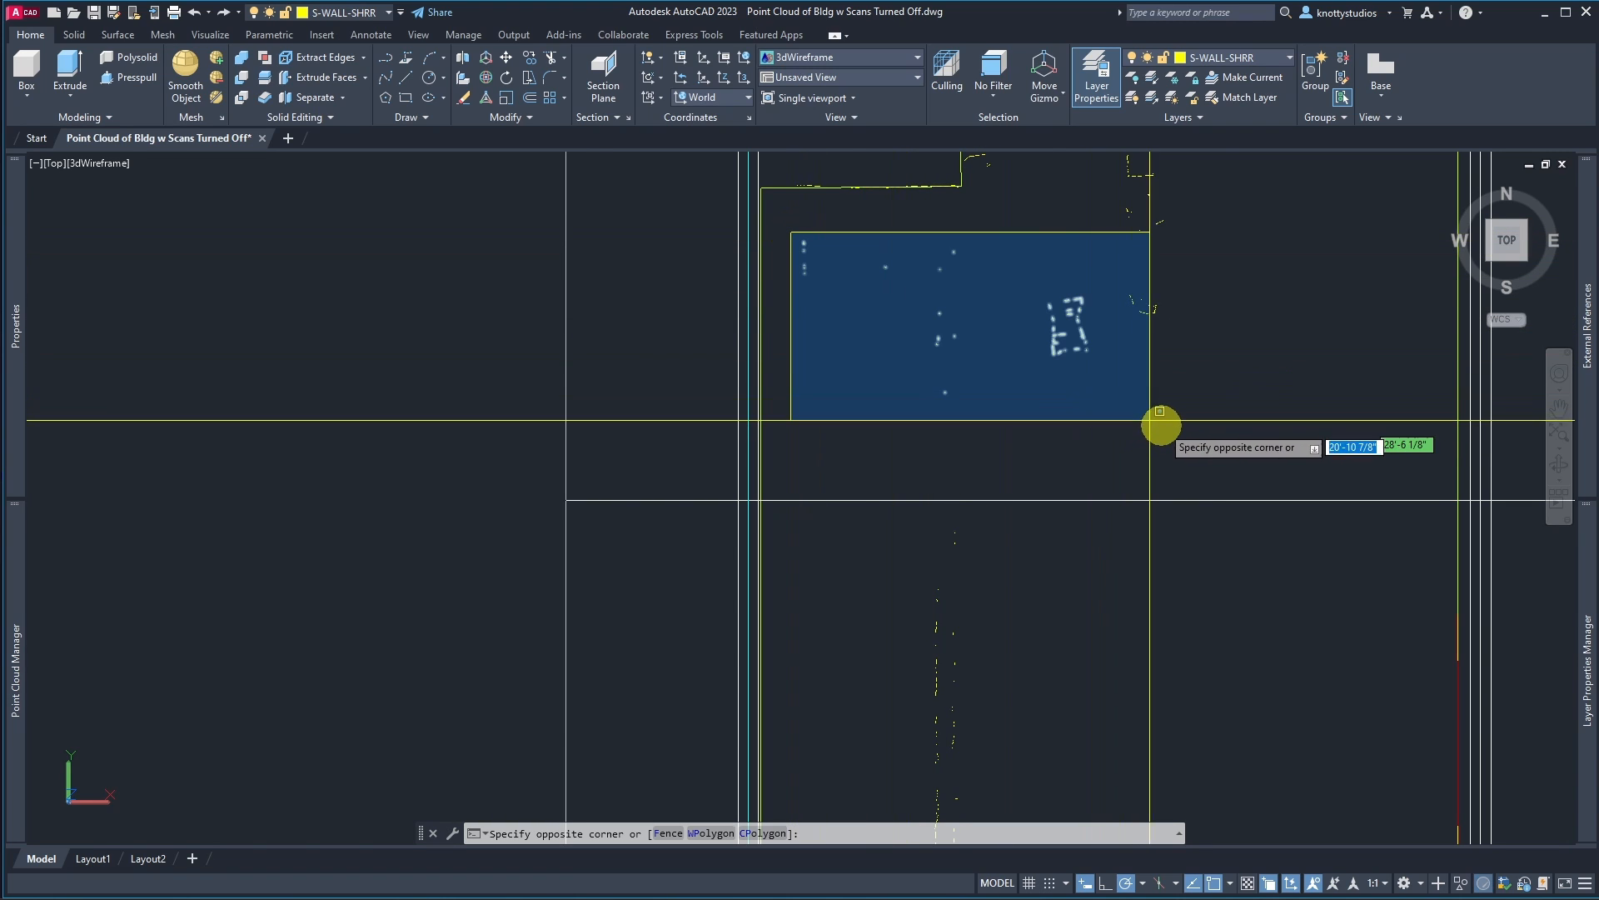
click(1259, 820)
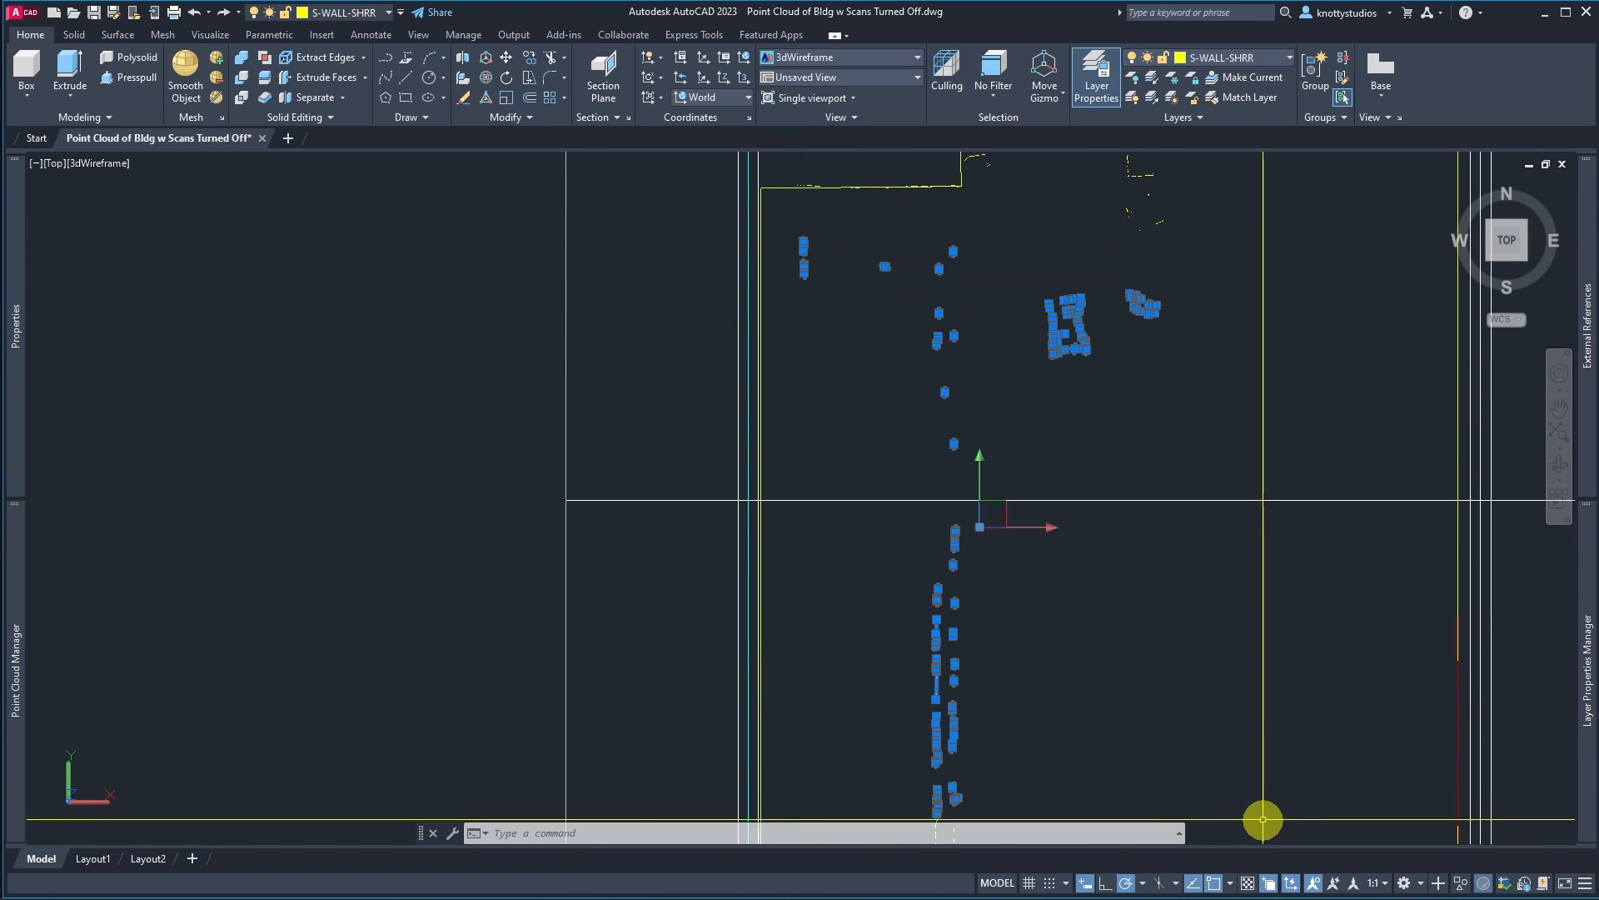
key(Escape)
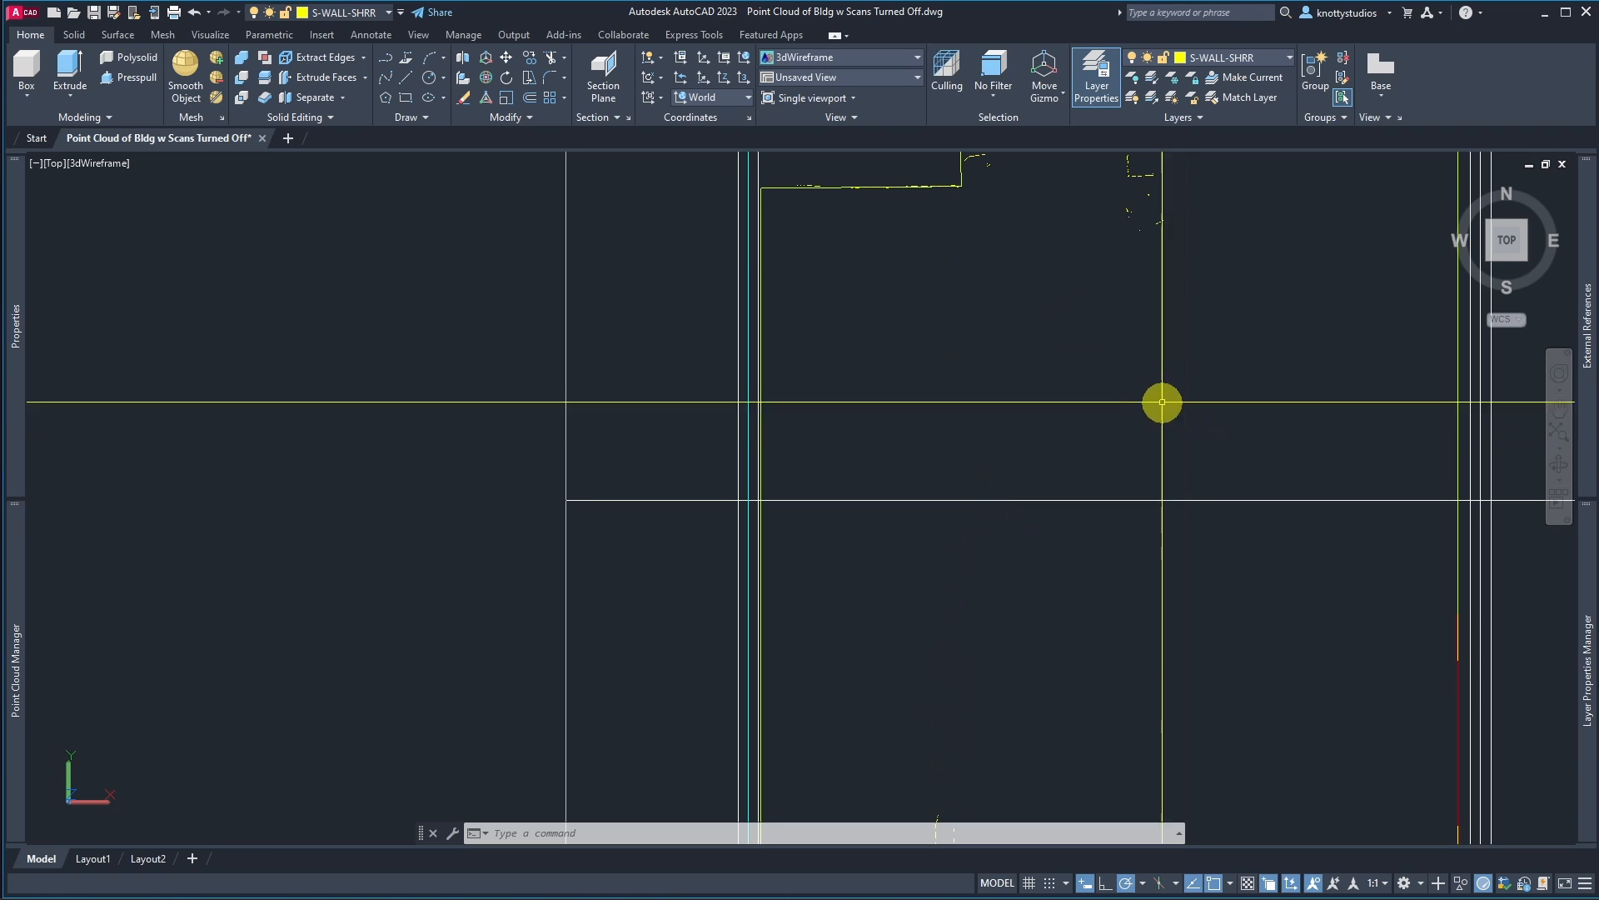
Step: Select the stray extracted lines in front of the building and delete them
scroll(1161, 400, down, 6)
scroll(1114, 594, up, 4)
scroll(1114, 594, down, 8)
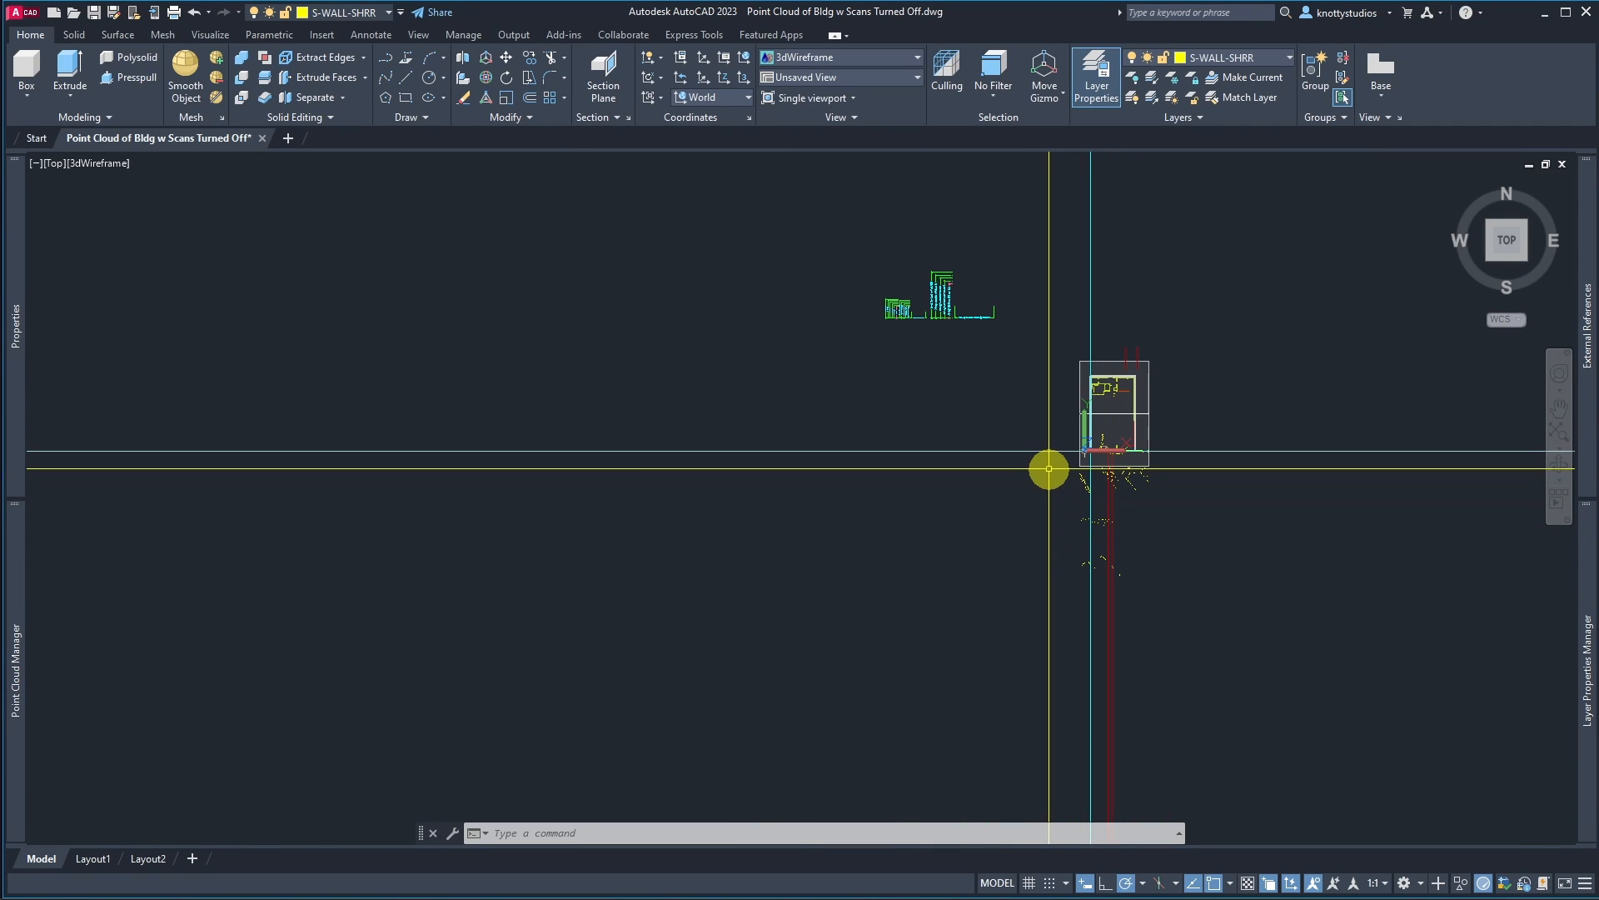
click(1049, 469)
click(1207, 632)
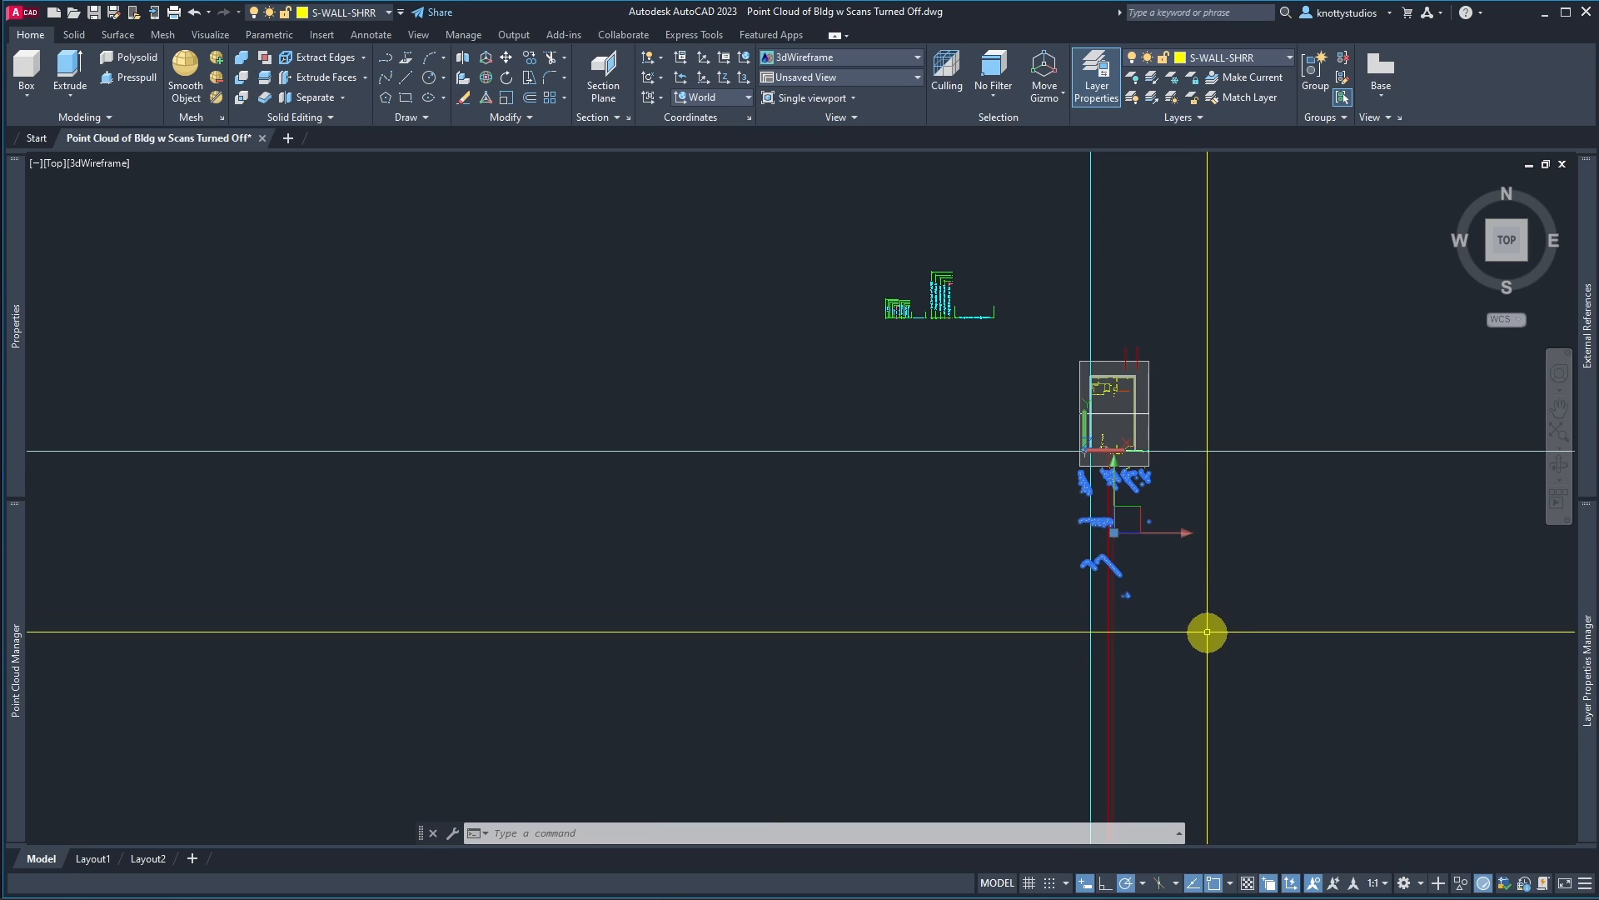
scroll(1148, 516, up, 8)
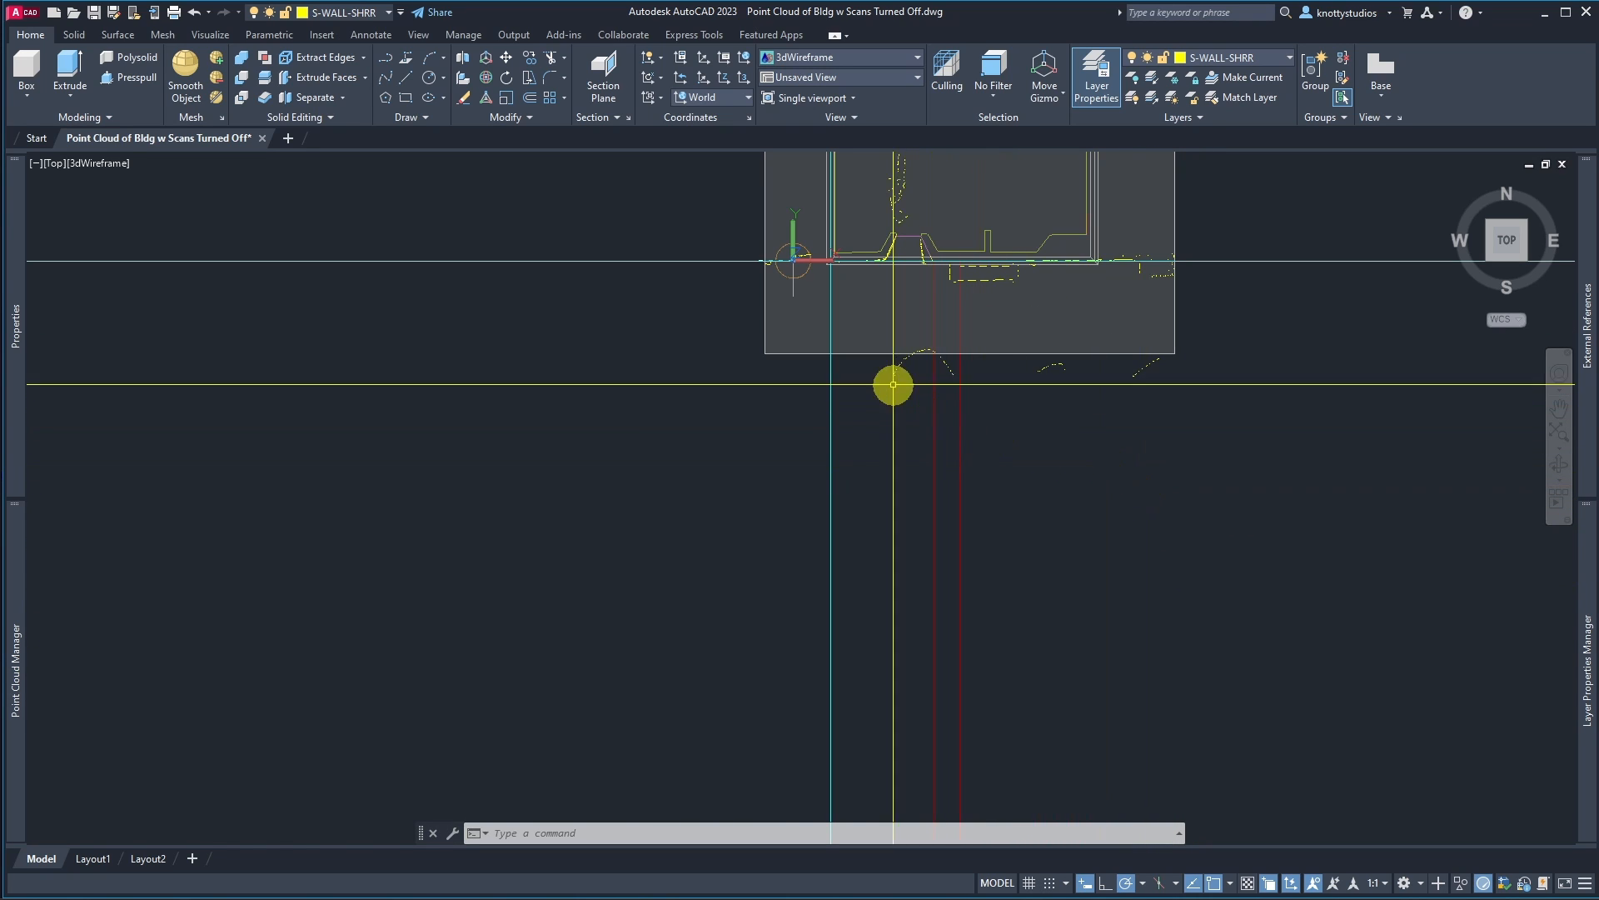
click(851, 316)
click(1241, 472)
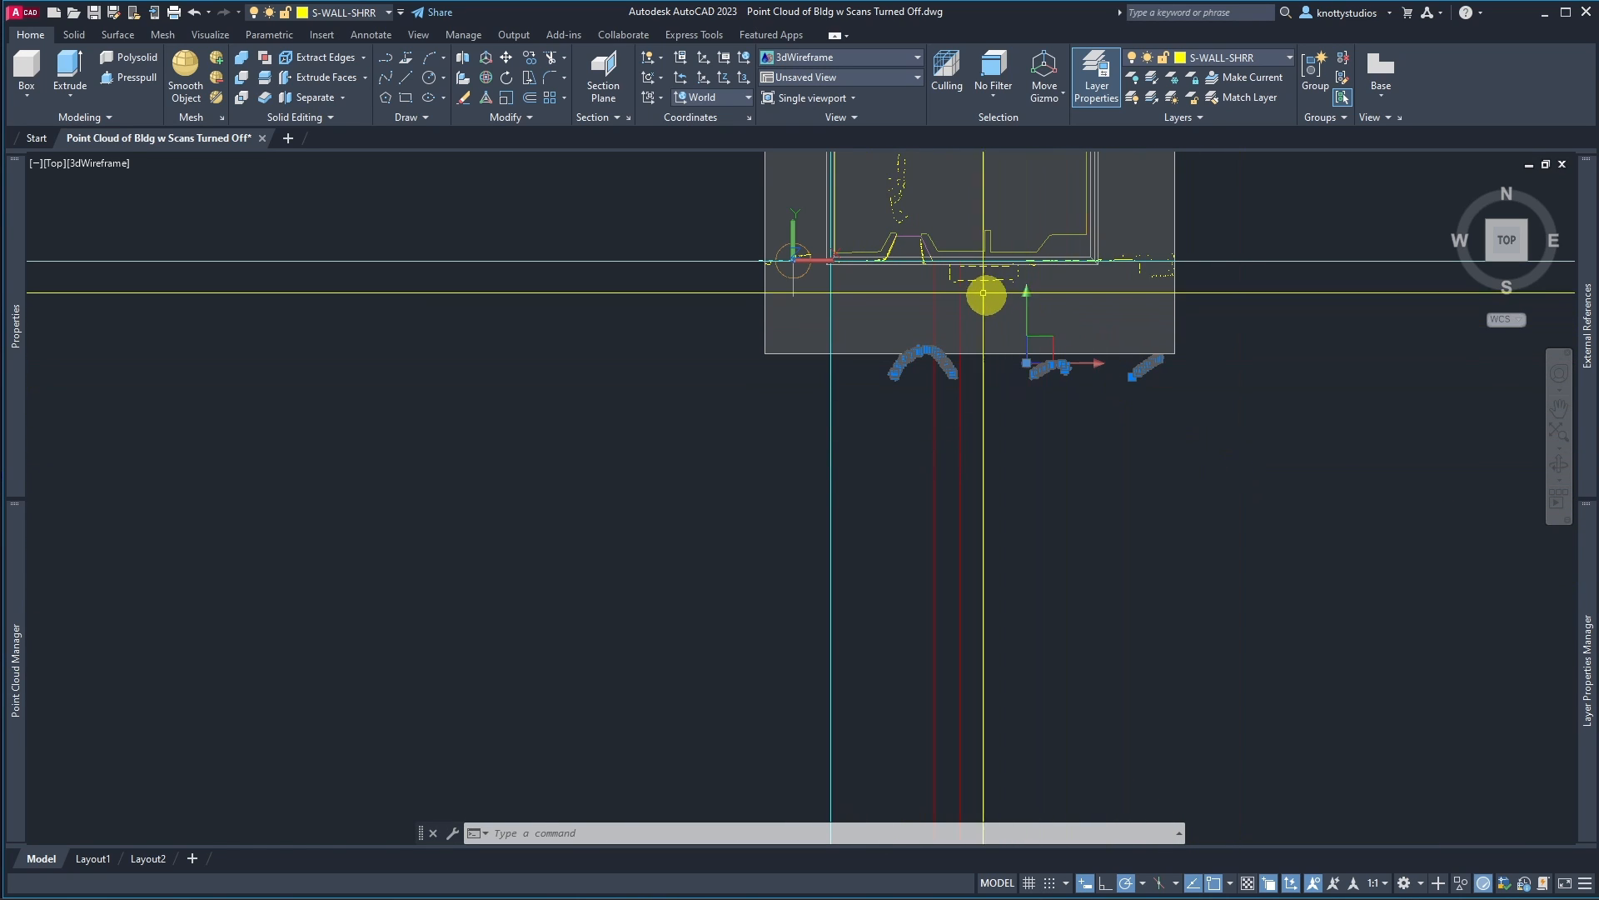
scroll(985, 293, up, 8)
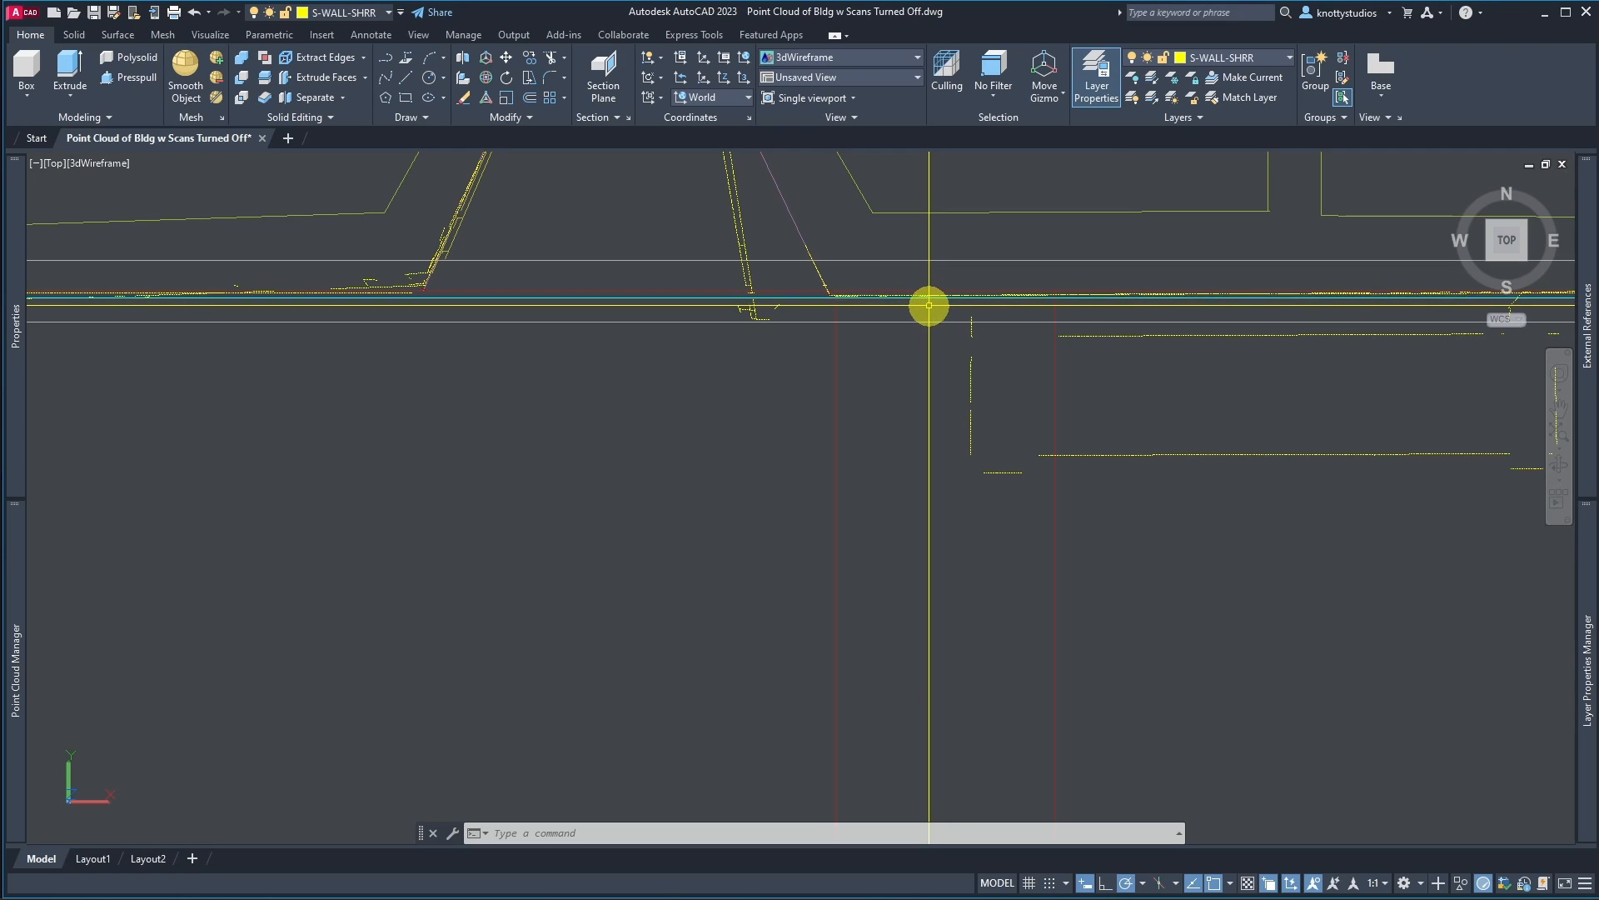
click(929, 305)
scroll(929, 306, down, 5)
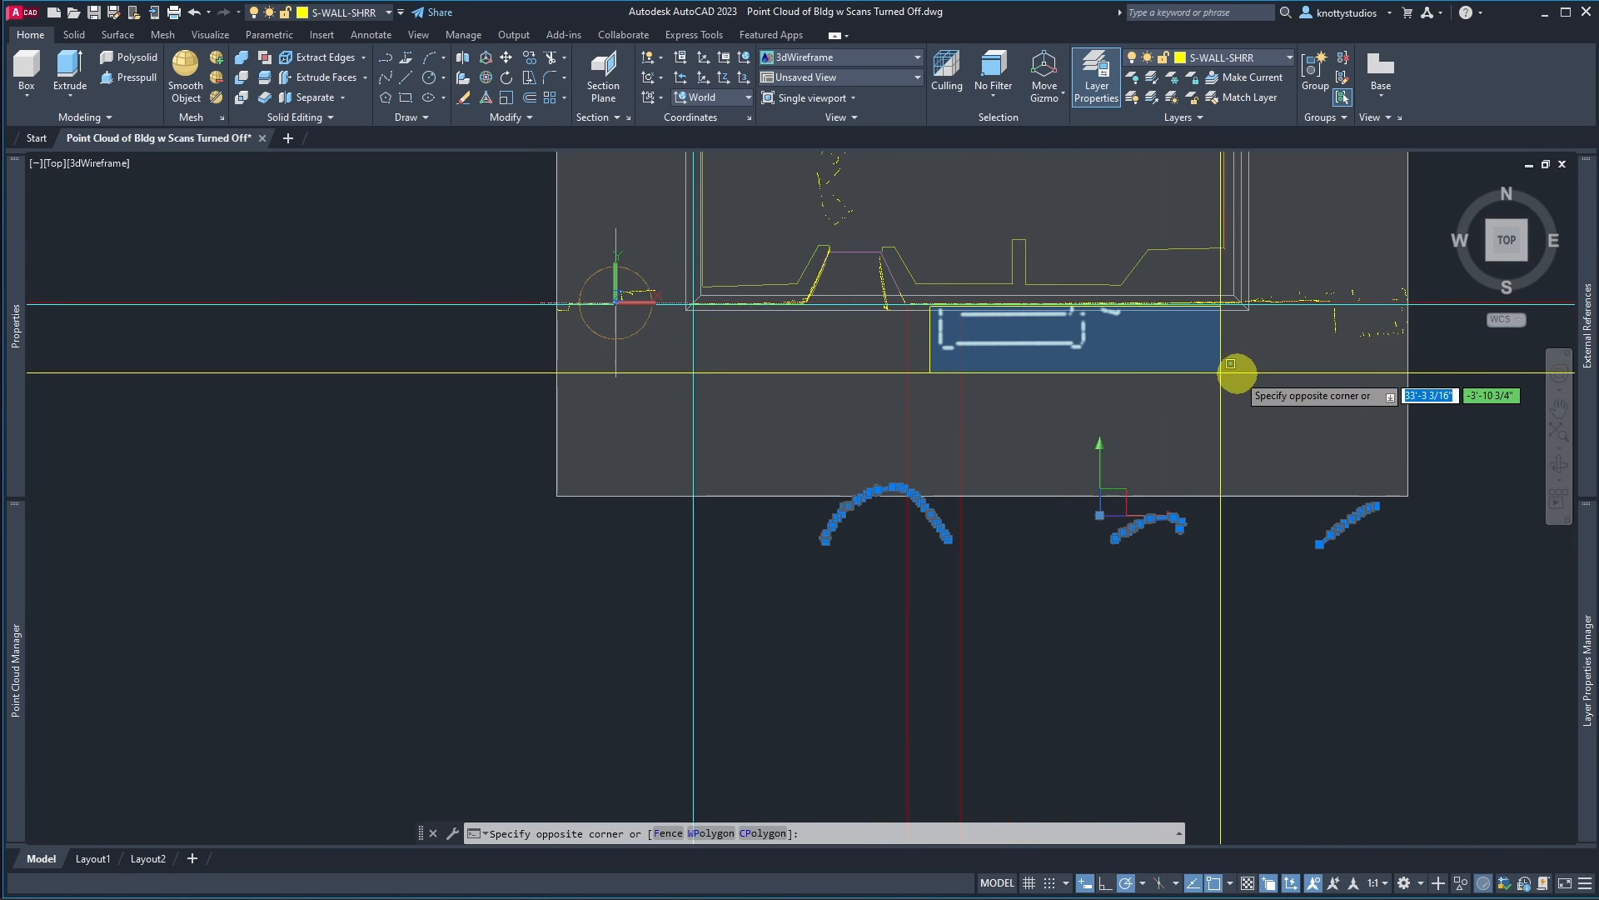
click(1387, 378)
key(Delete)
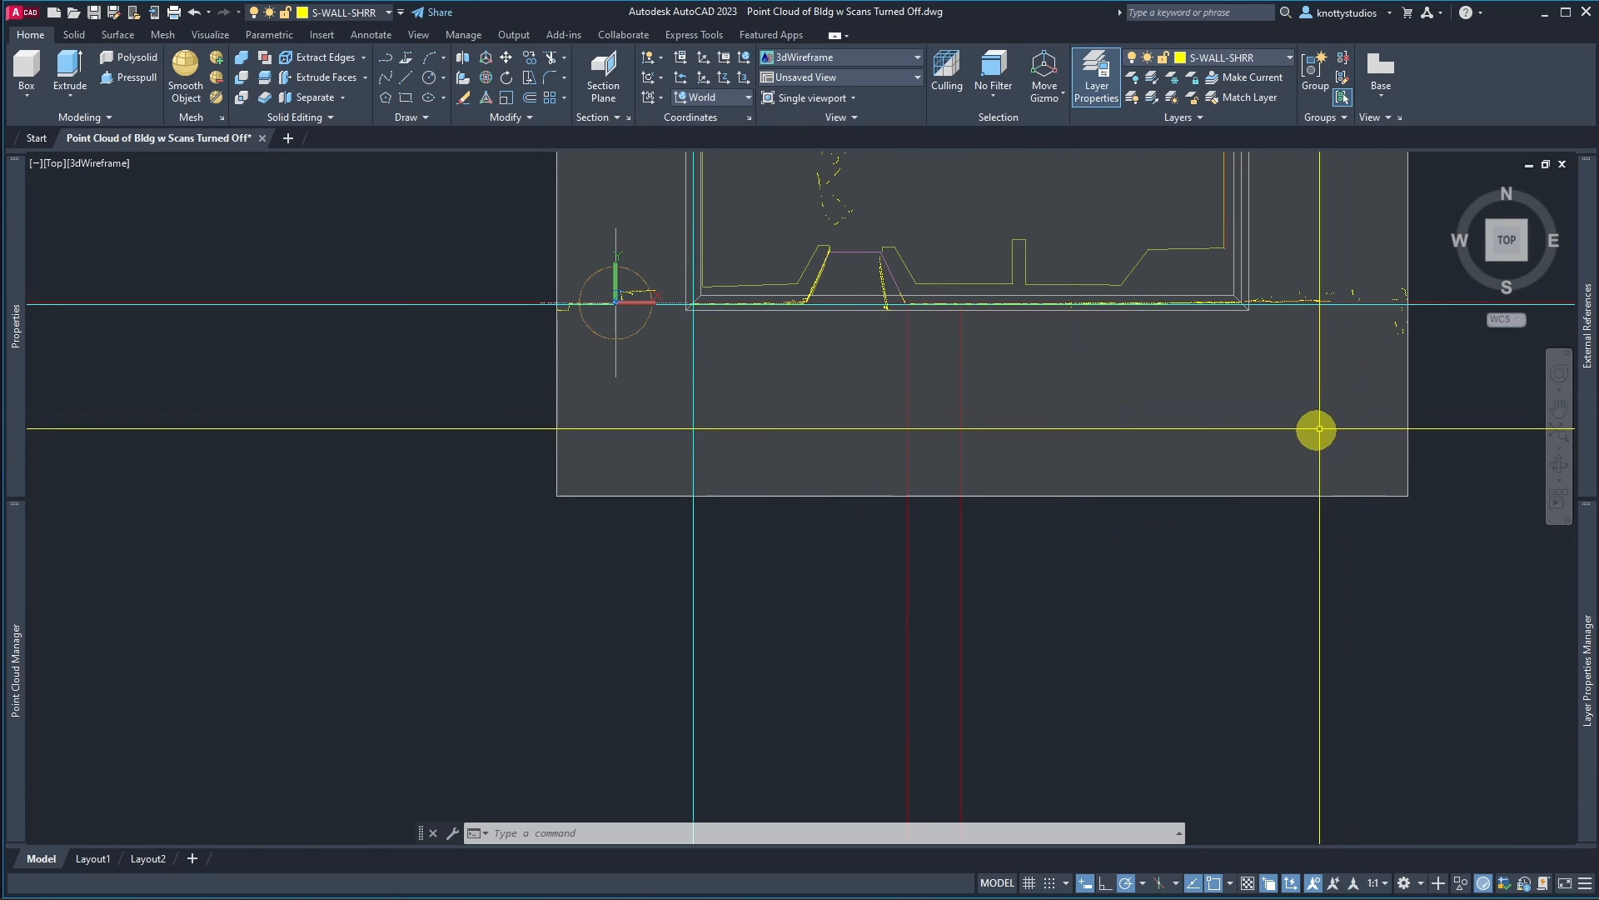
Step: Window-select the stray extracted lines beyond the building's east end and delete them
scroll(1114, 433, down, 2)
scroll(1235, 371, up, 7)
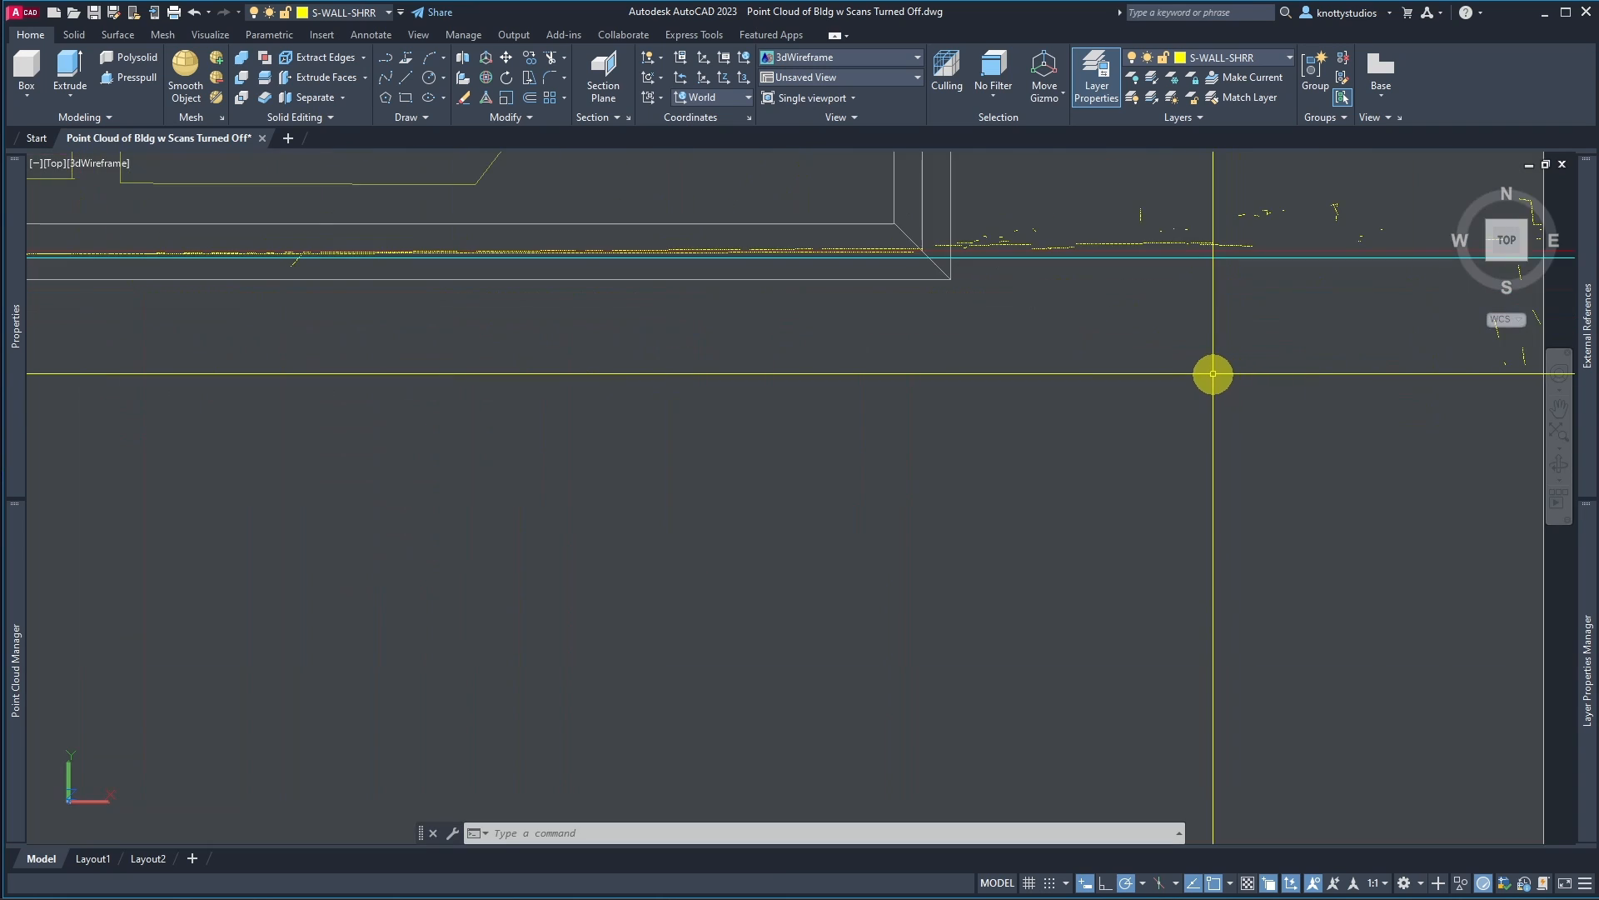
scroll(1166, 367, down, 3)
scroll(1041, 317, up, 4)
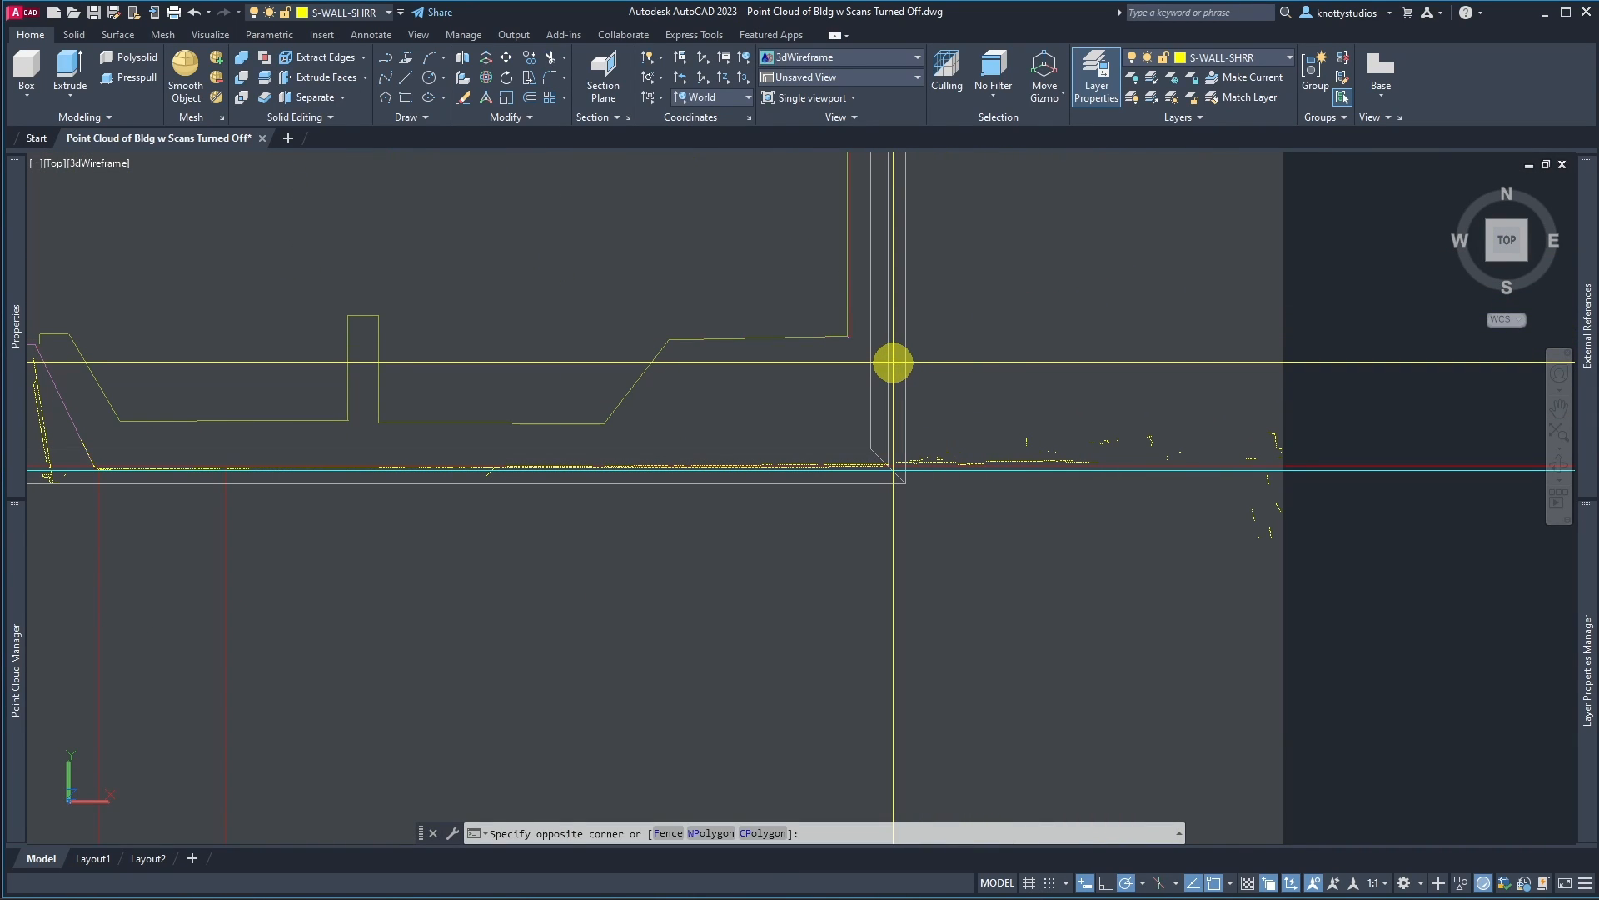
click(1325, 581)
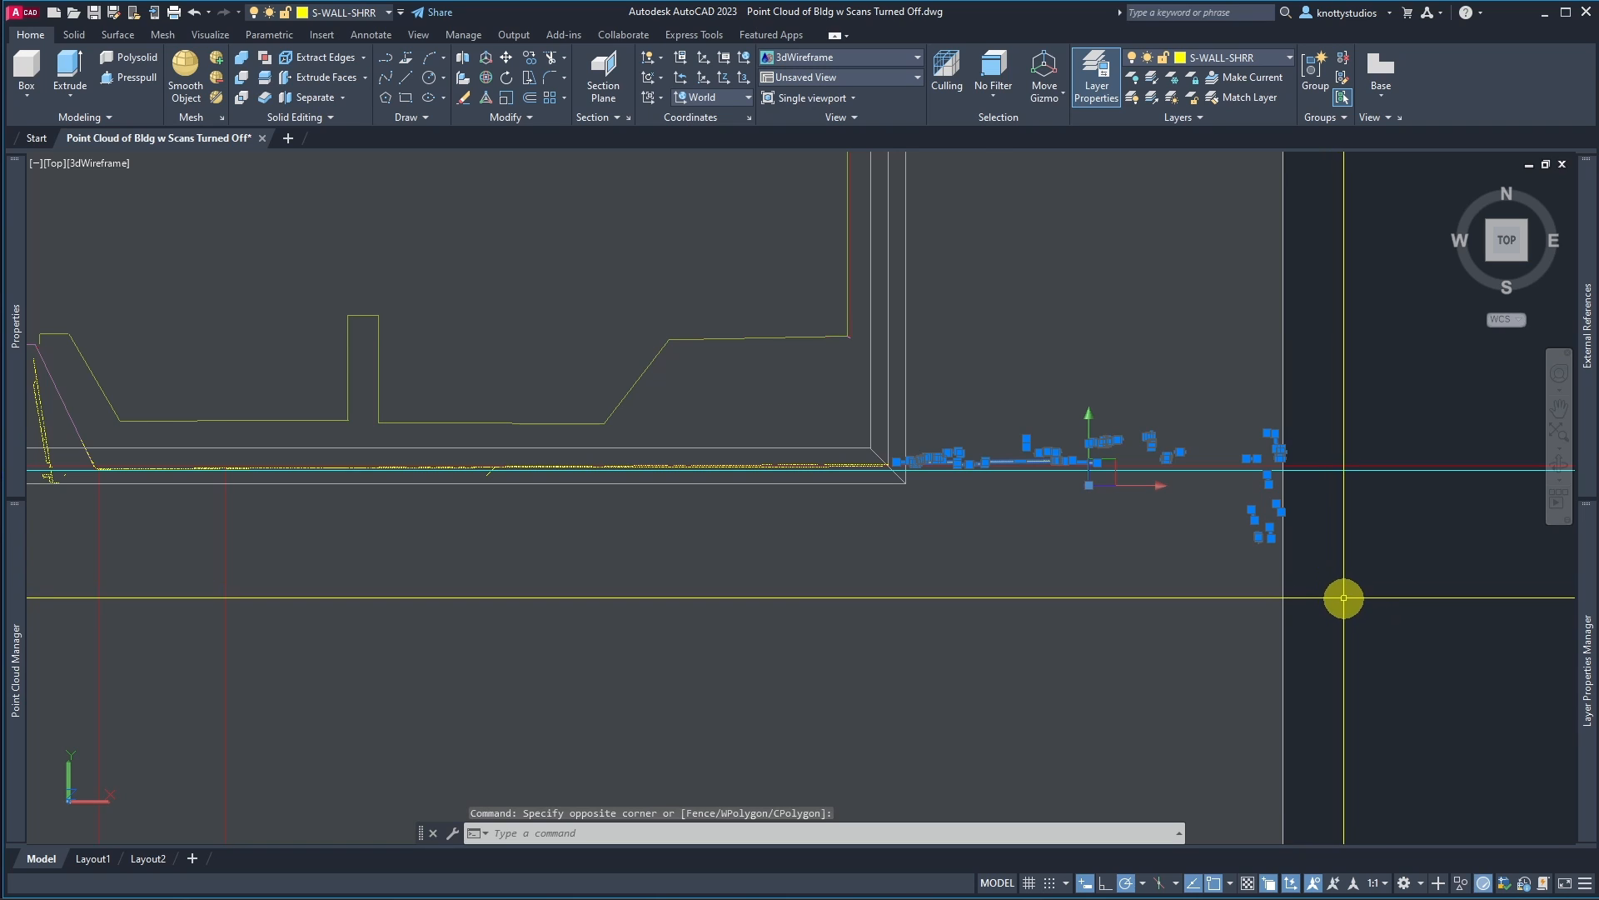
key(Delete)
scroll(1338, 597, down, 4)
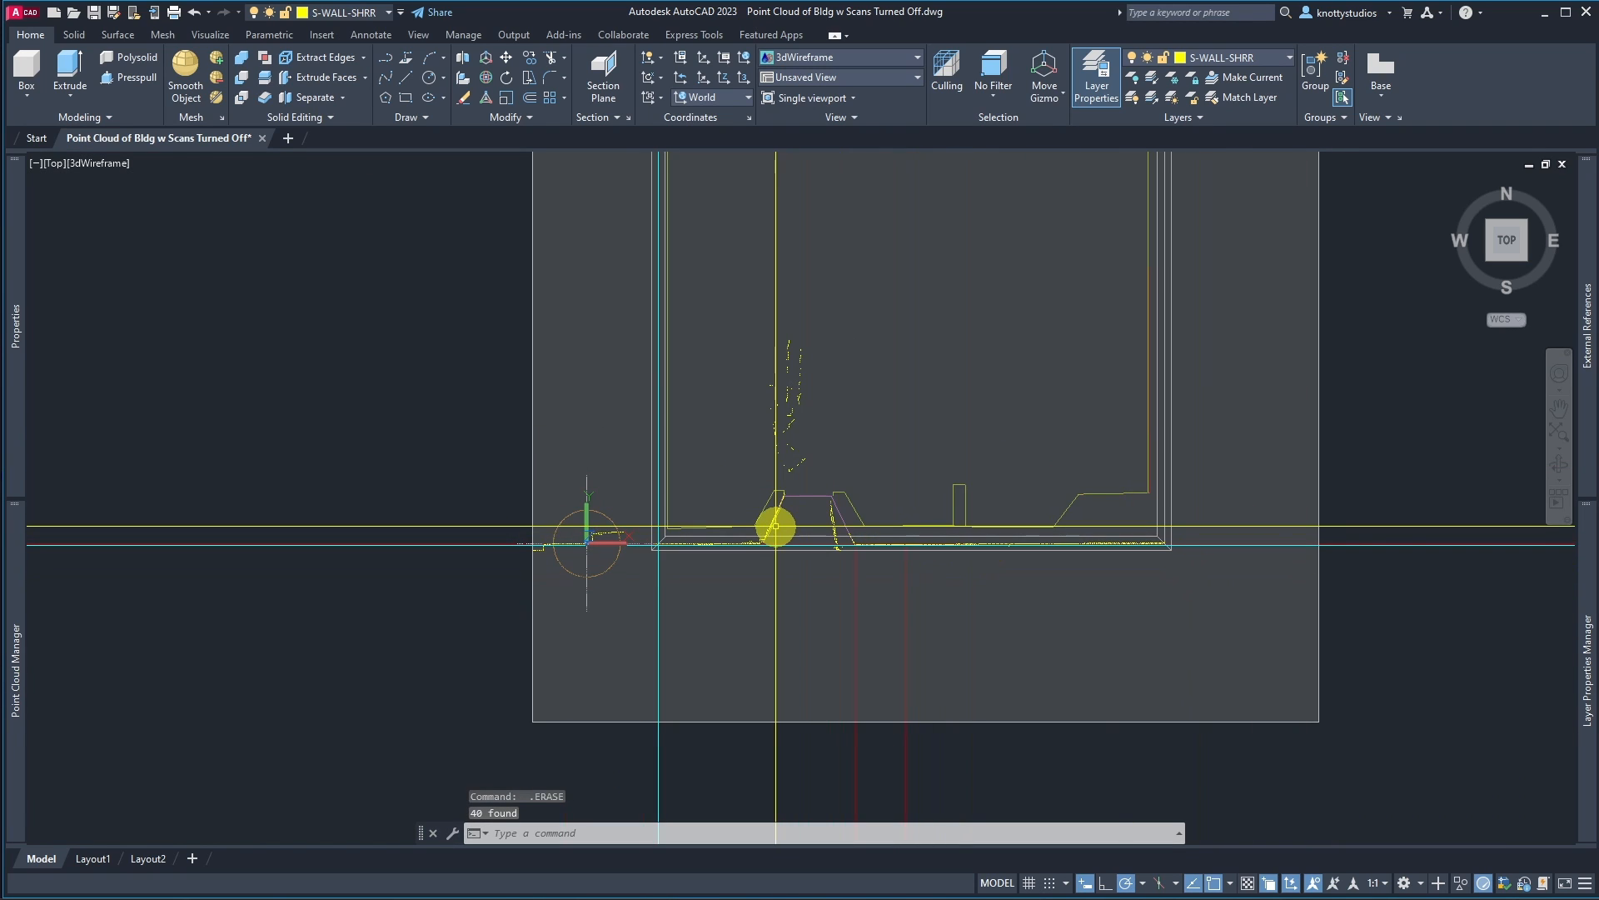
scroll(776, 527, up, 9)
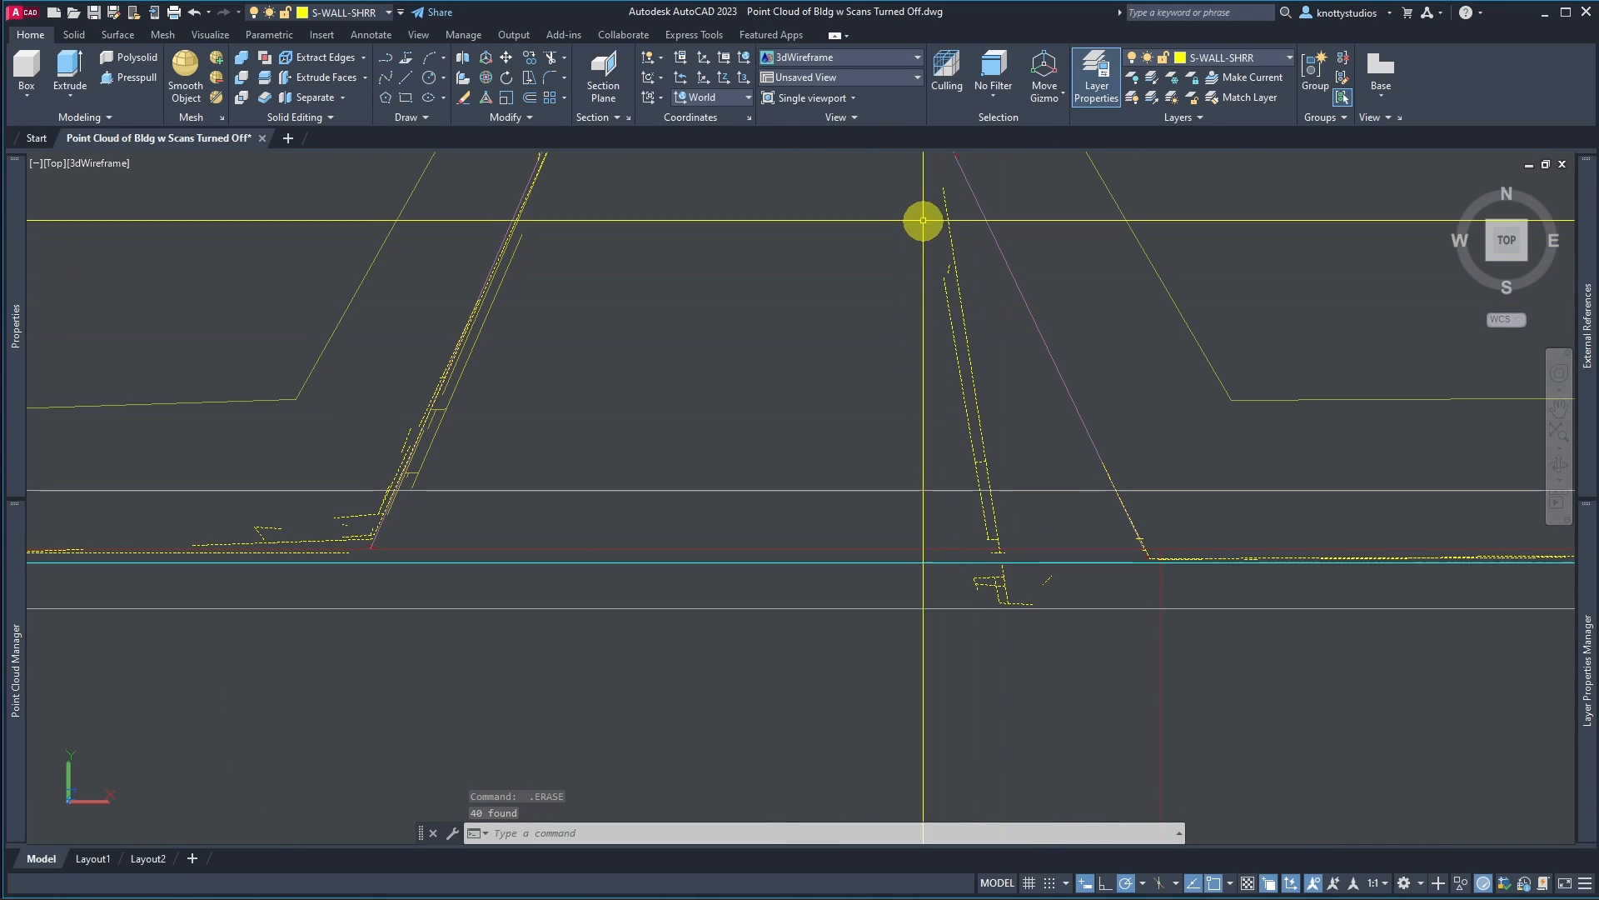
Step: Window-select the stray extracted lines near the east angled wall's base and delete them
click(921, 168)
click(1068, 667)
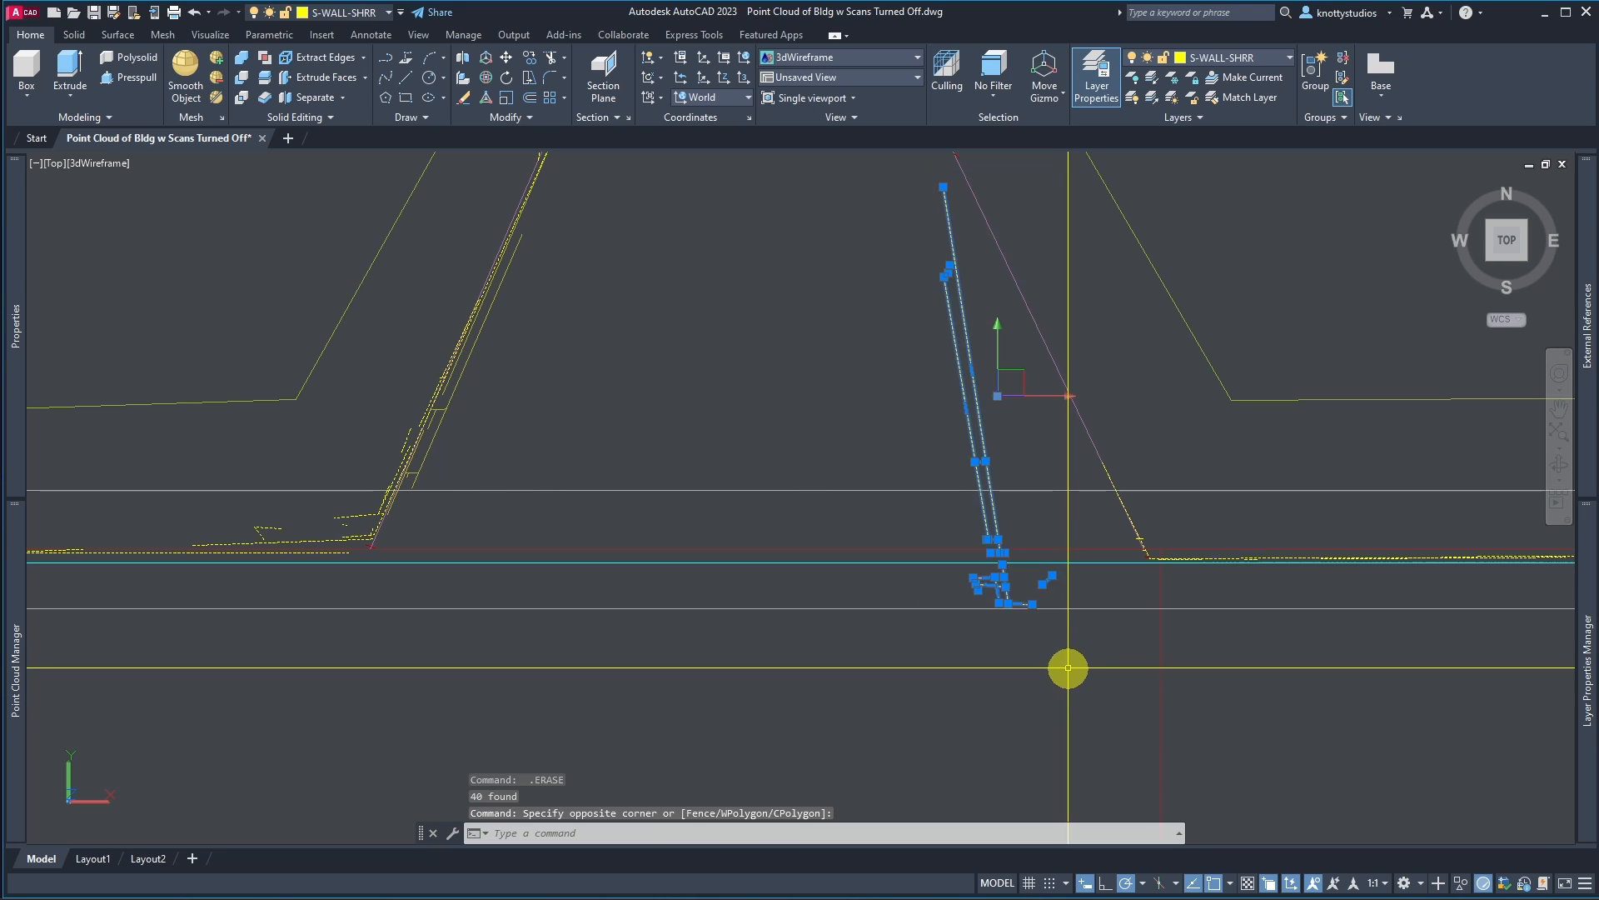
key(Delete)
Step: Zoom to the west angled wall's base, explode its extracted polyline, and delete the short stray segment
scroll(715, 607, down, 3)
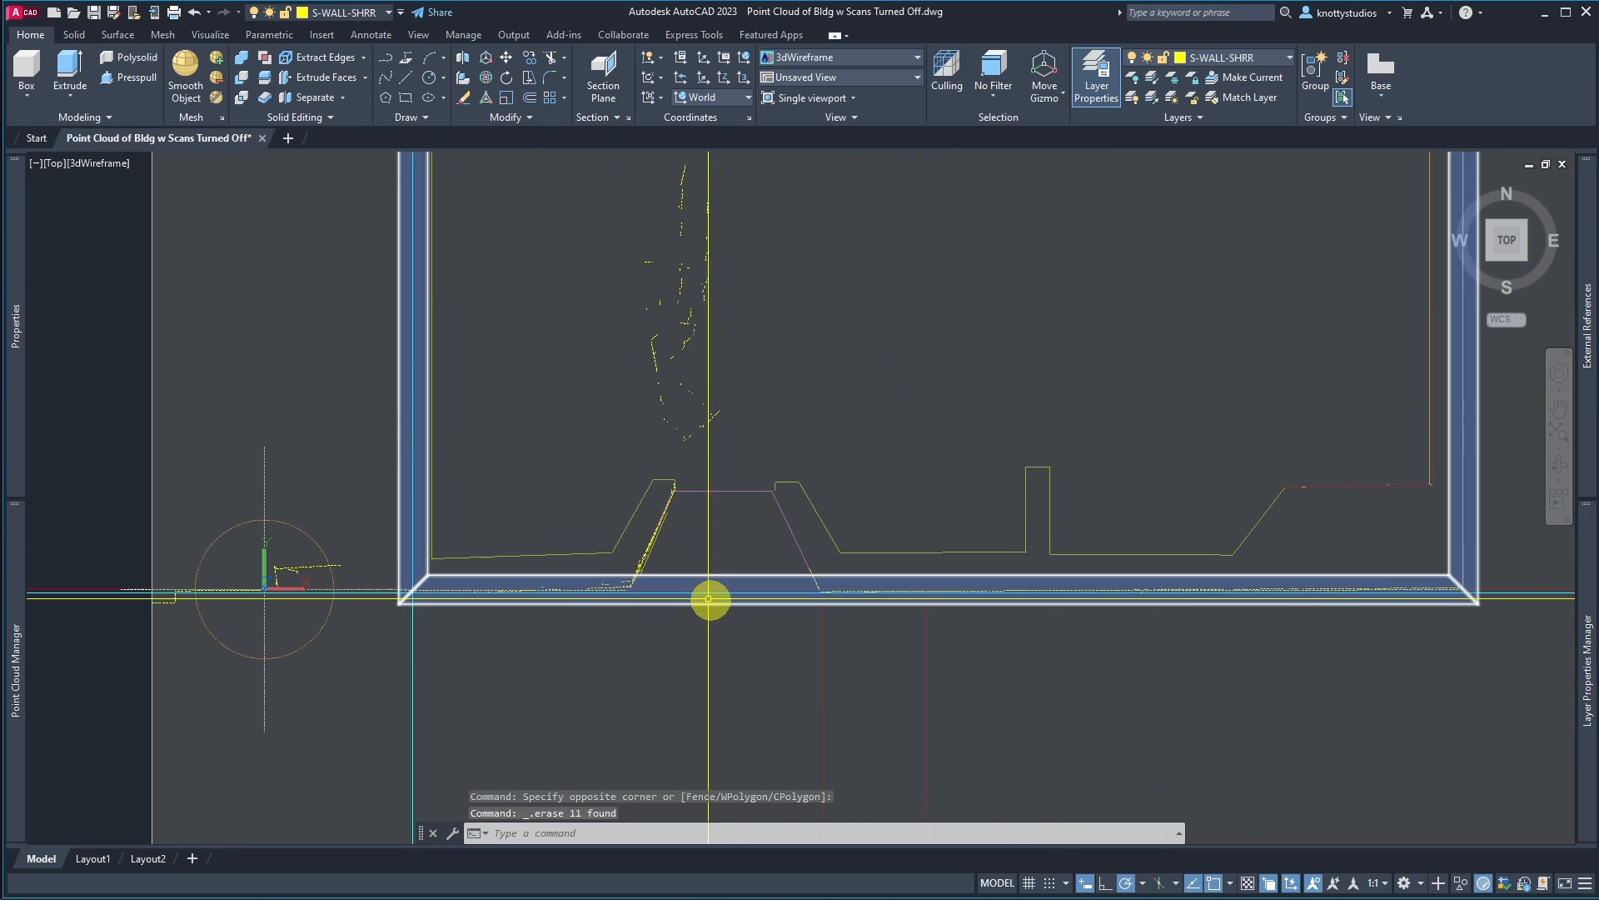
scroll(622, 565, up, 1)
scroll(622, 565, up, 5)
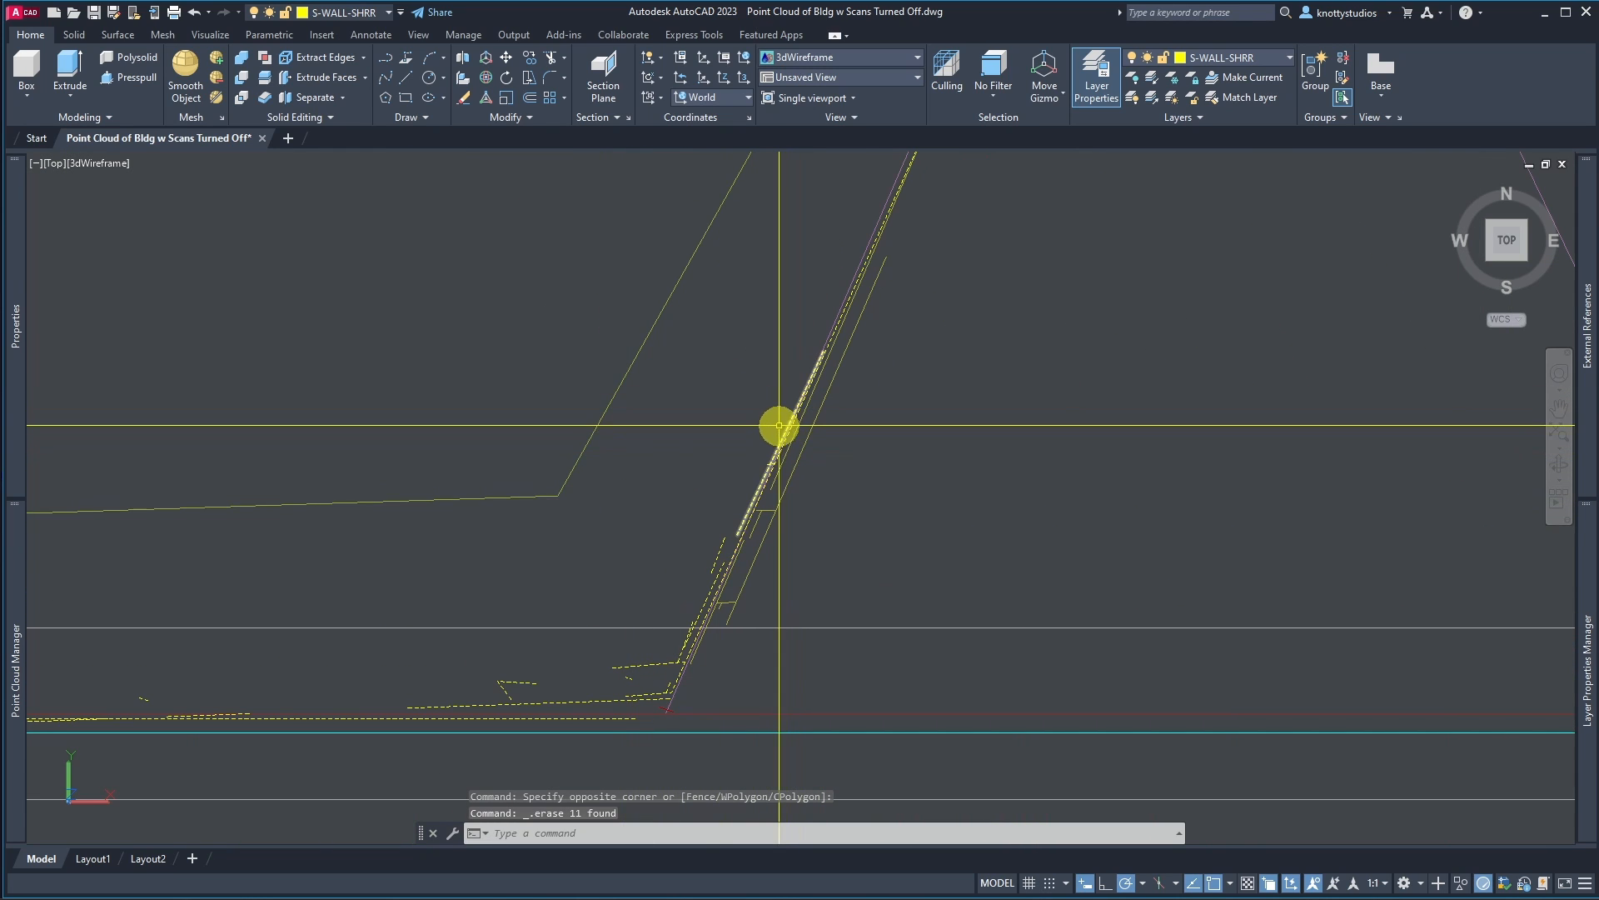
scroll(666, 704, up, 4)
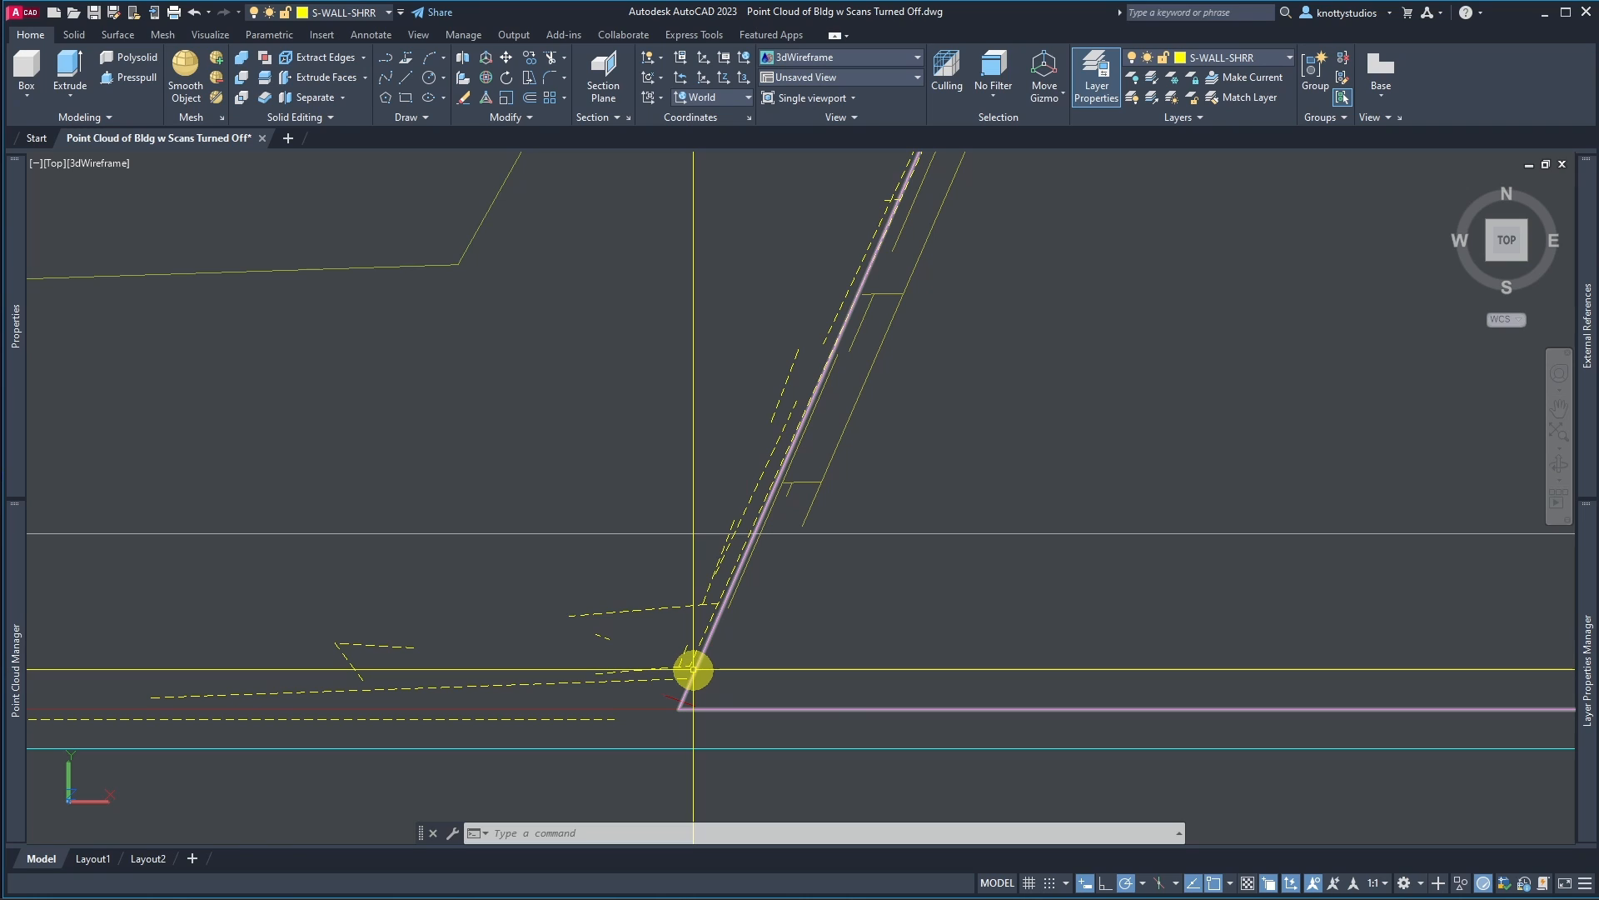
scroll(653, 731, up, 3)
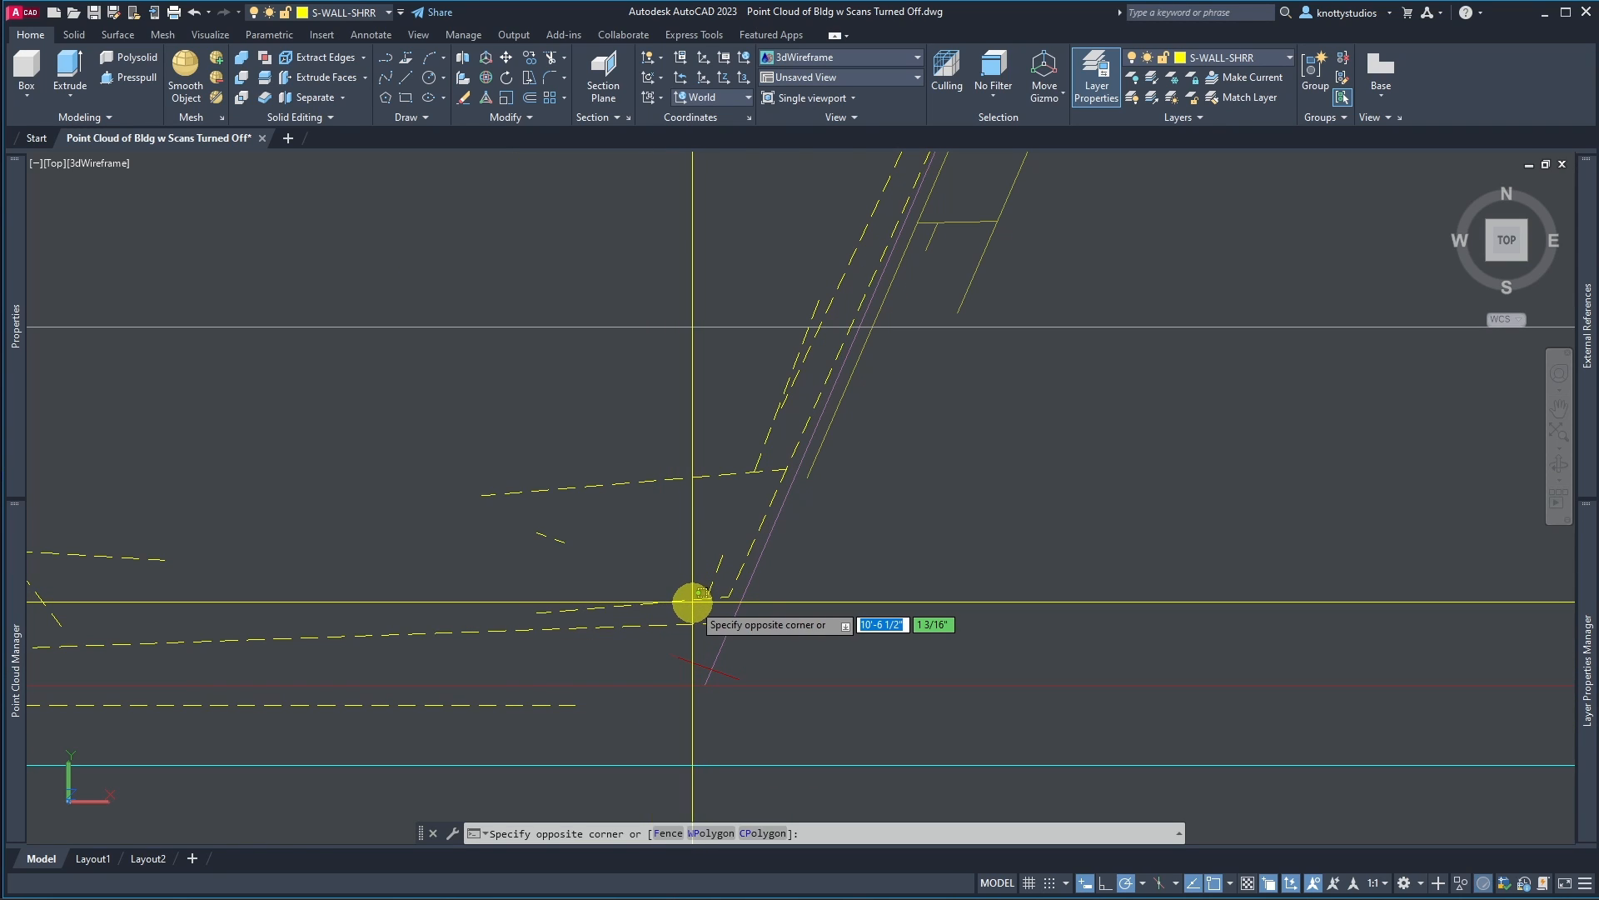
click(691, 604)
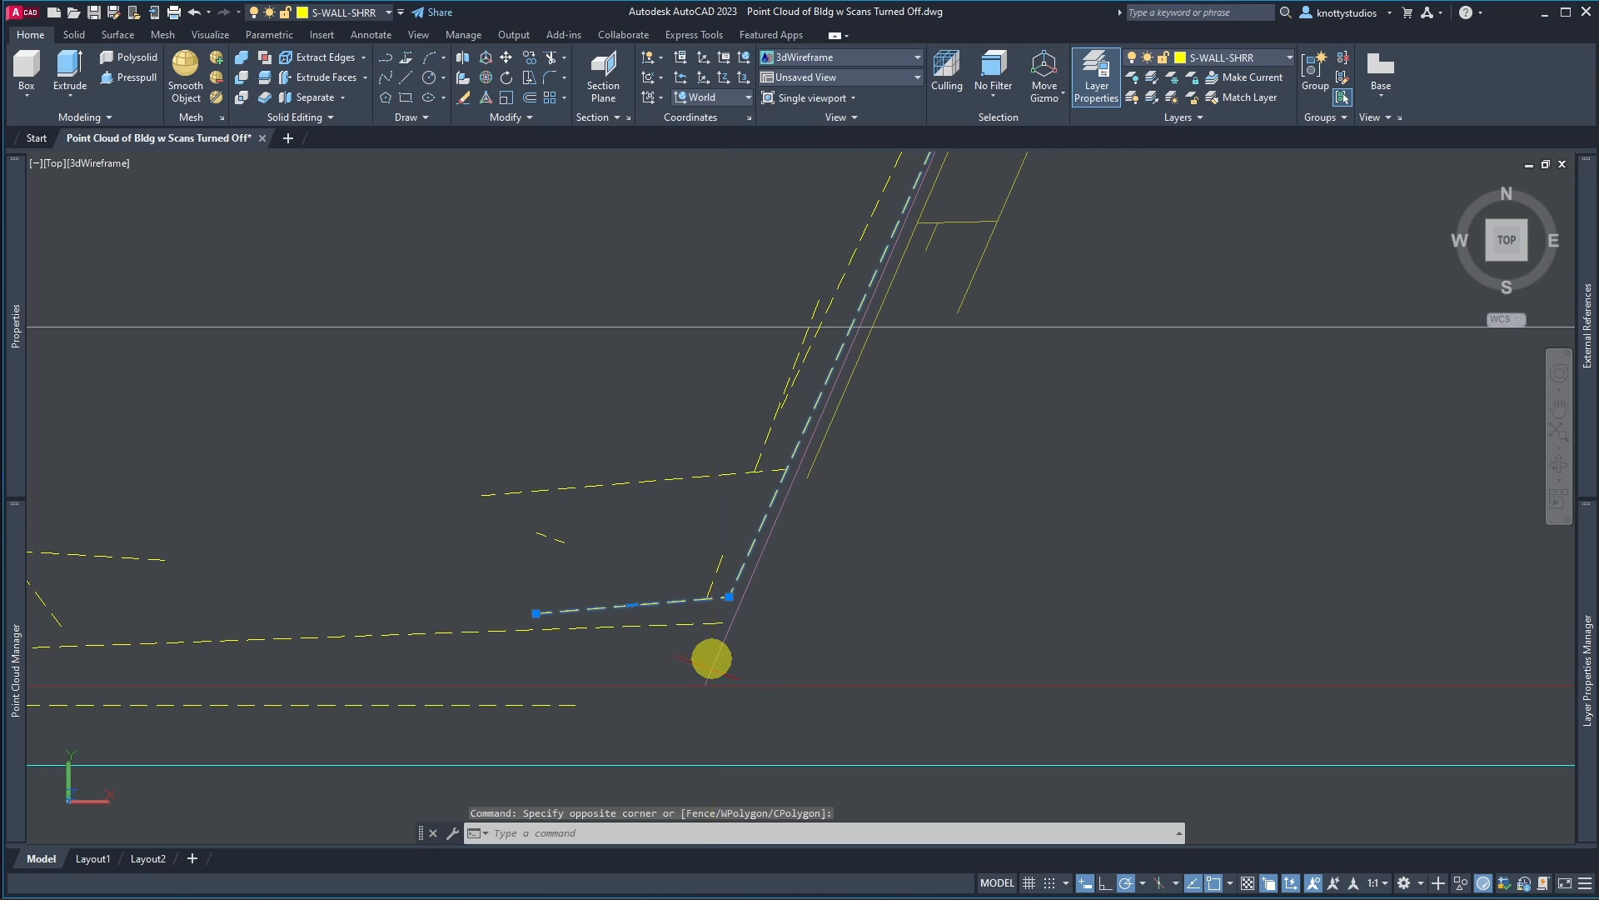
click(663, 600)
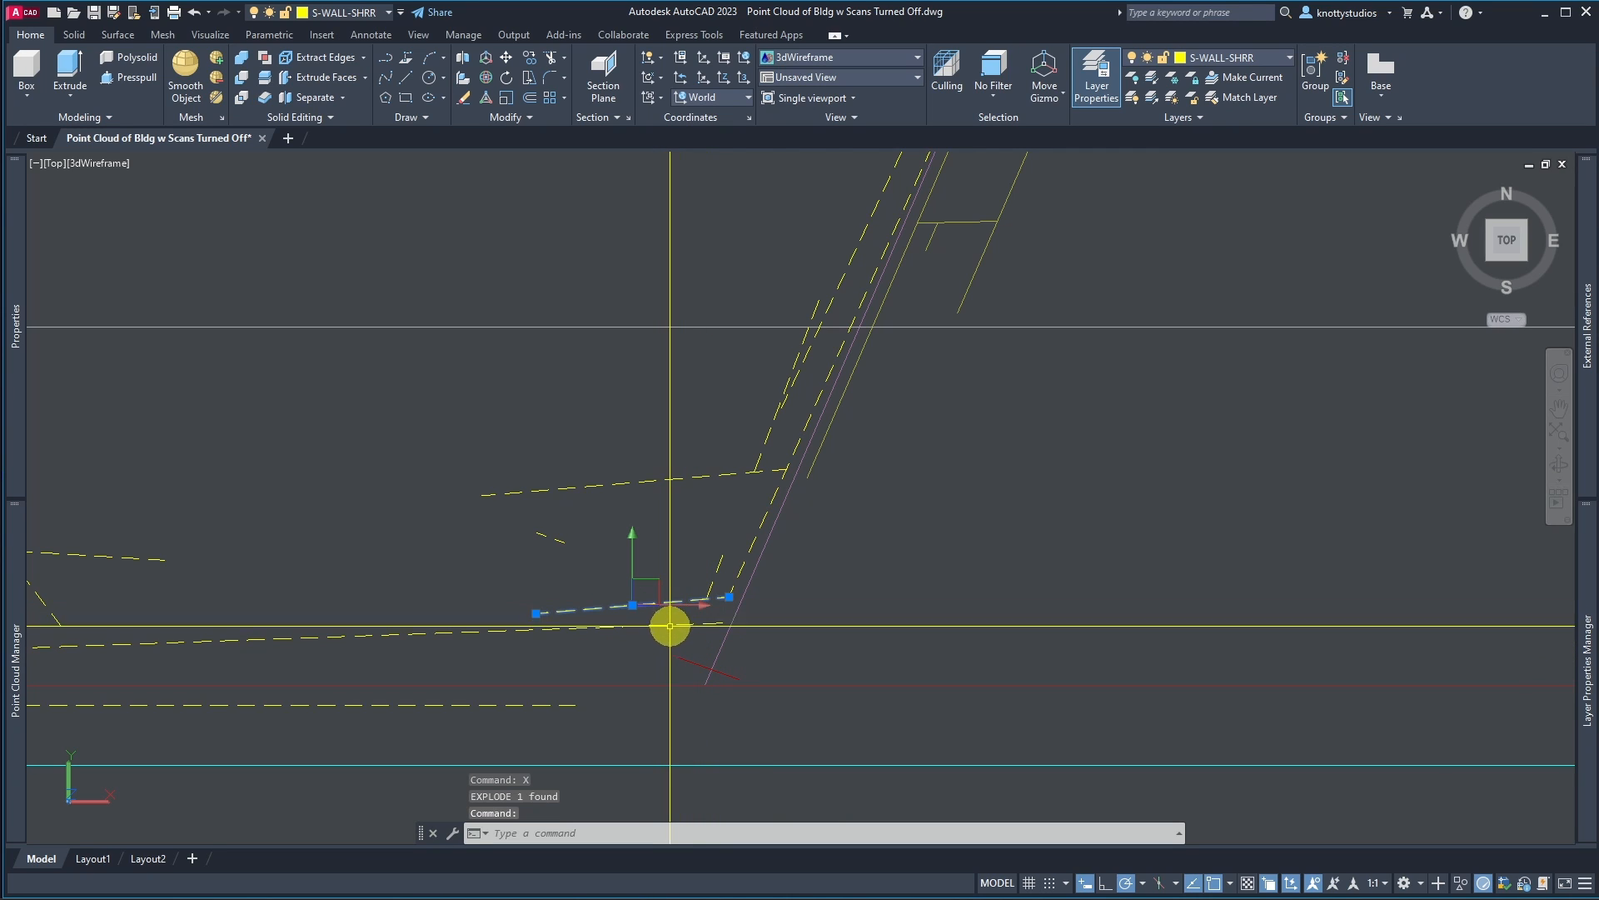
key(Delete)
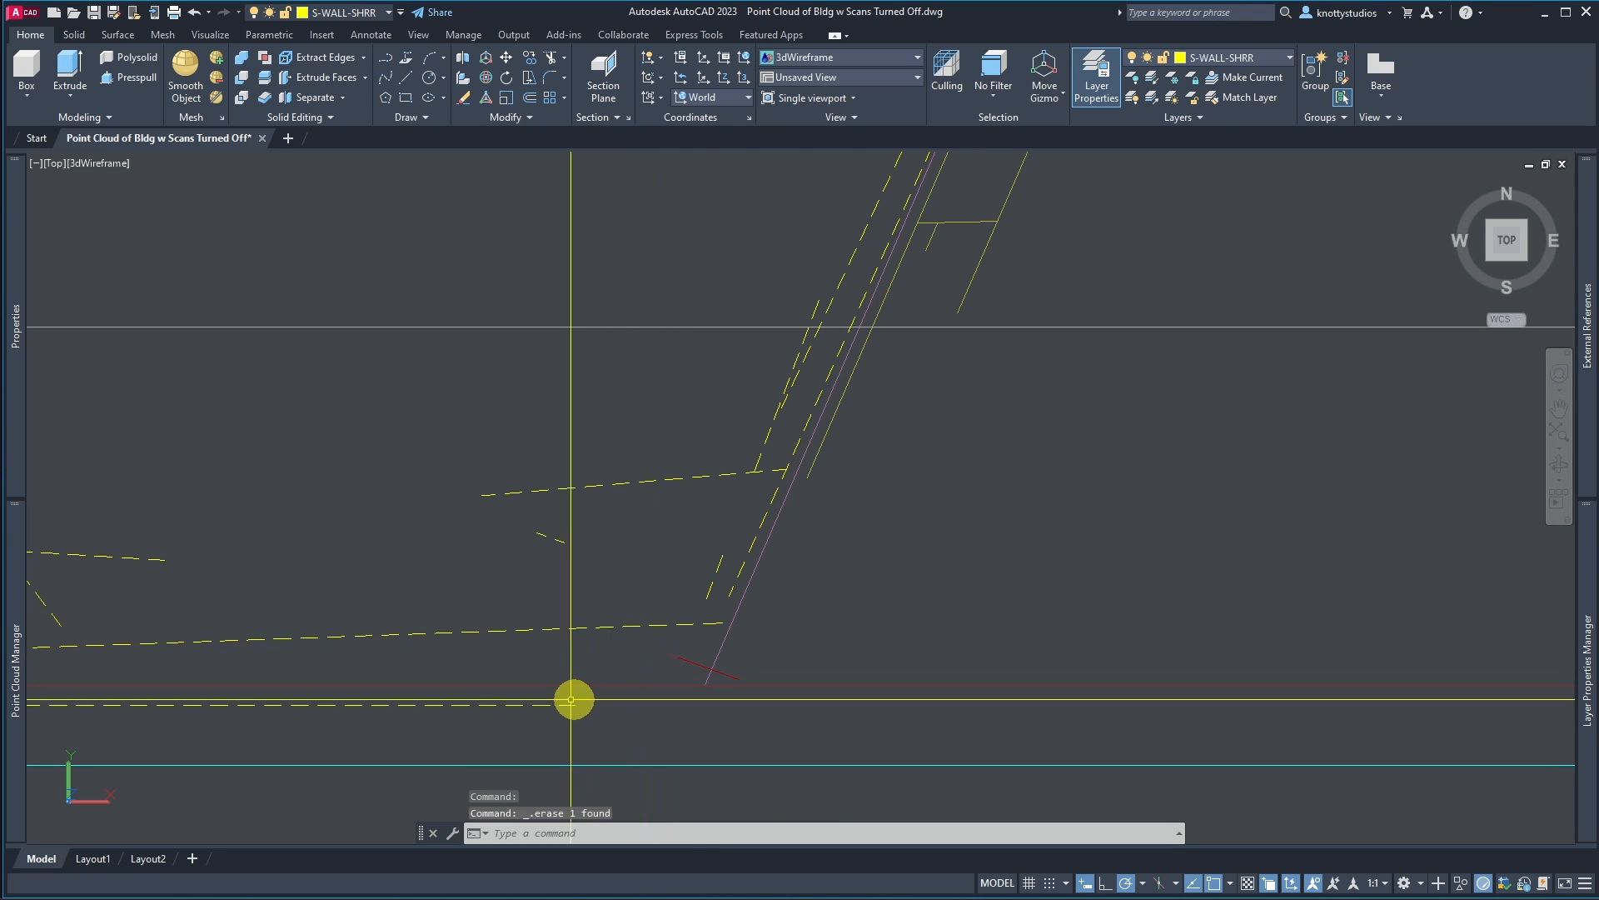
text(l)
key(Return)
click(833, 767)
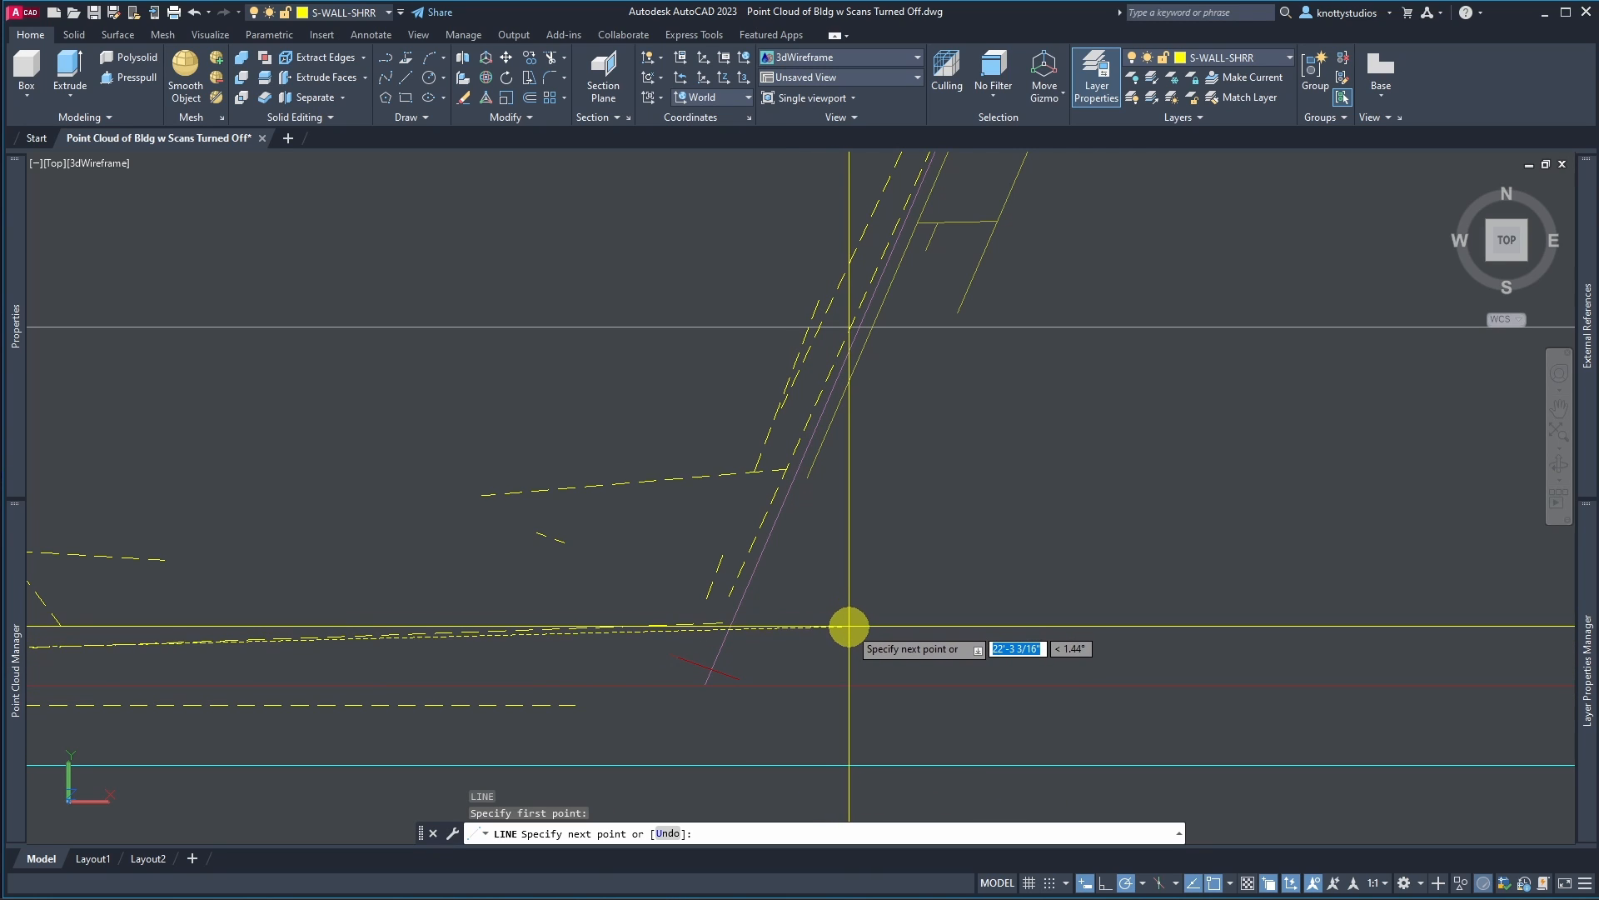
key(Escape)
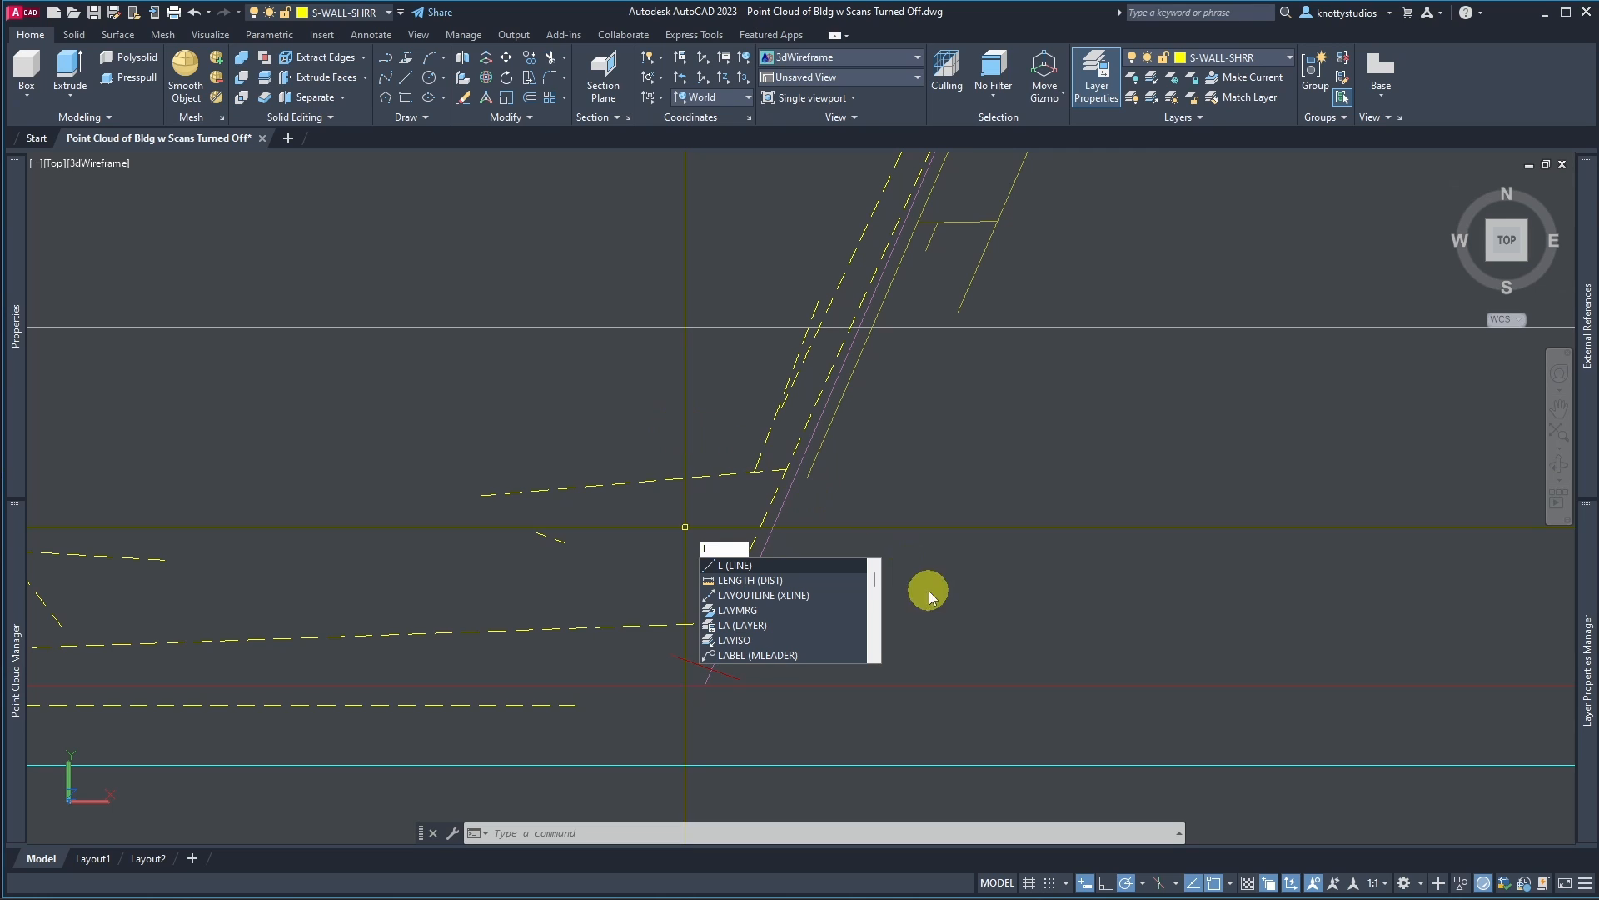
Step: Draw a steep guide line crossing the lower extracted line near the west angled wall's base
key(Return)
click(927, 556)
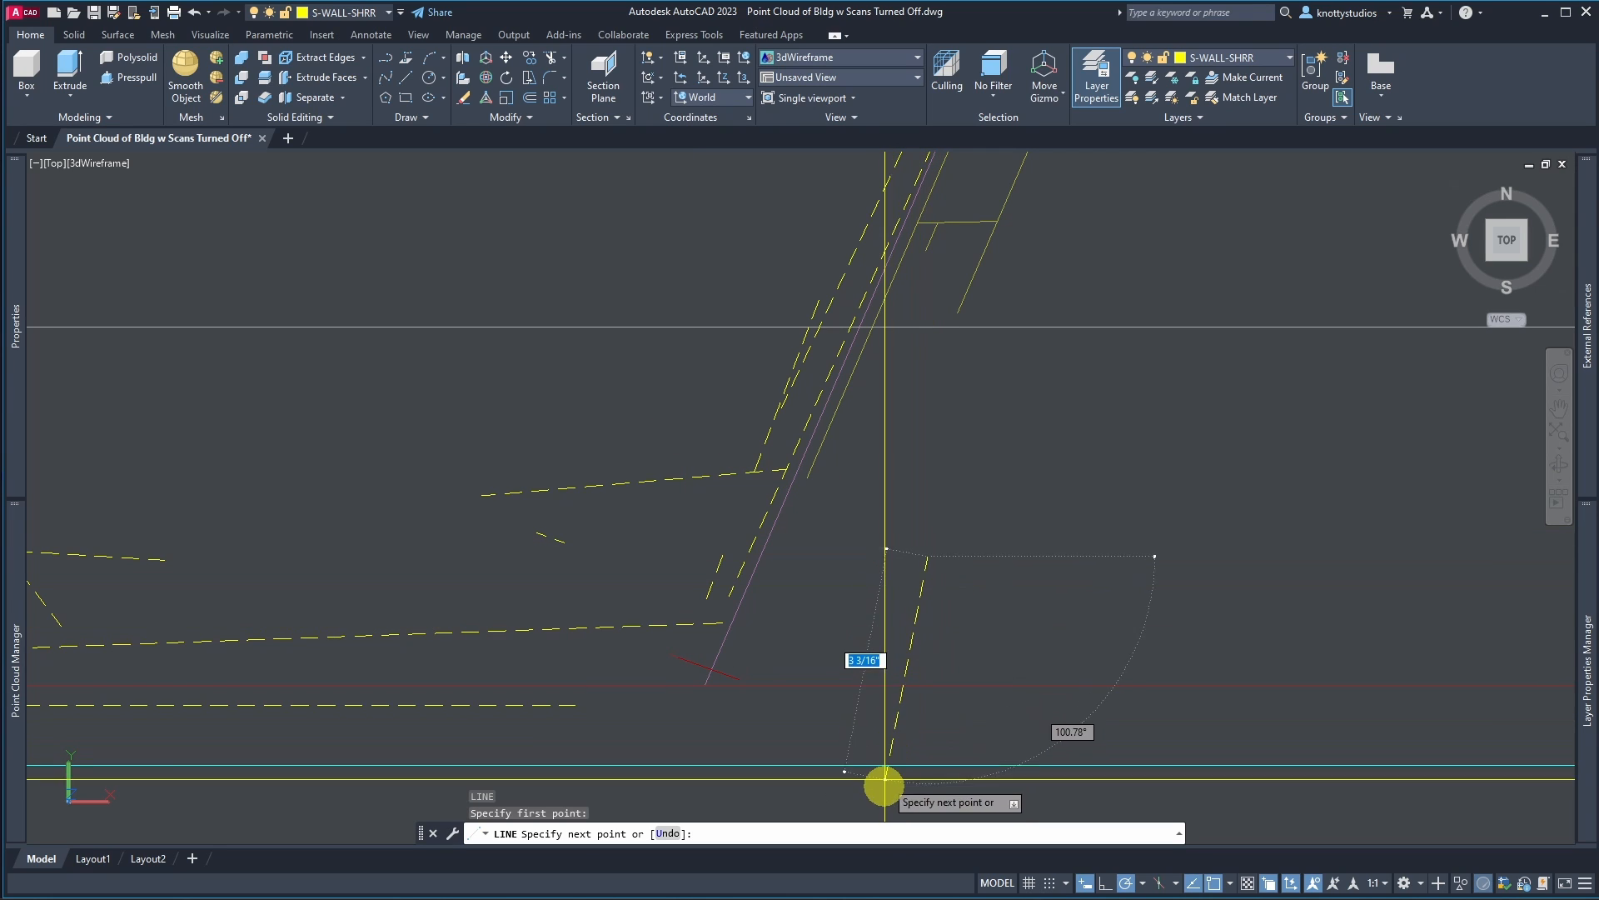
click(885, 802)
key(Return)
Step: Extend the lower horizontal extracted line to the new guide line
text(ex)
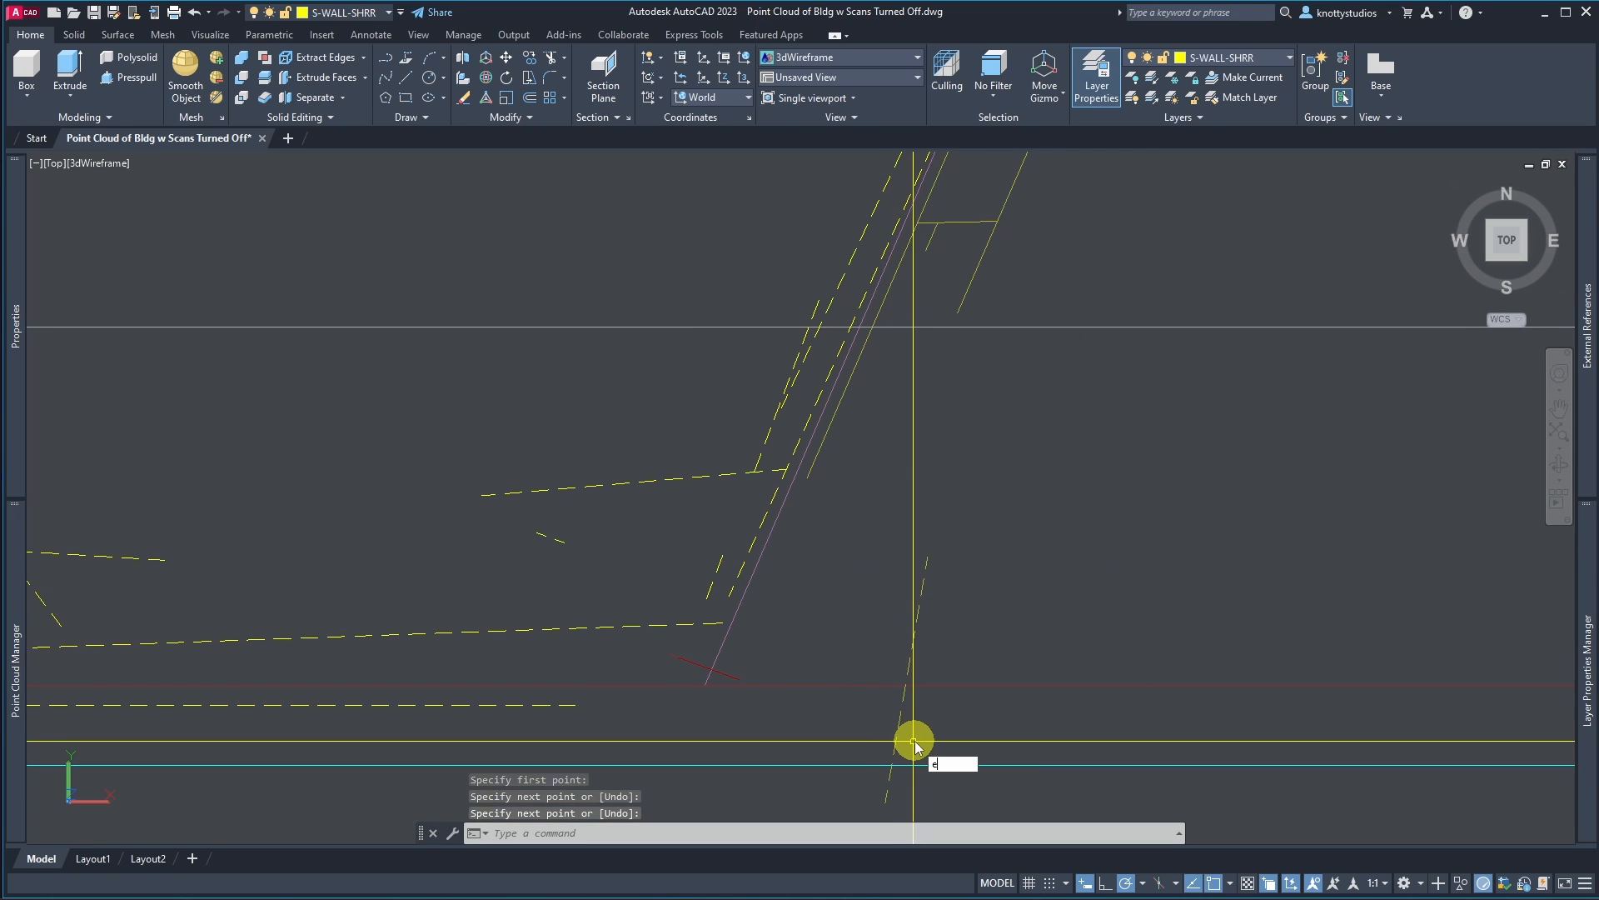
key(Return)
click(914, 738)
click(898, 726)
key(Return)
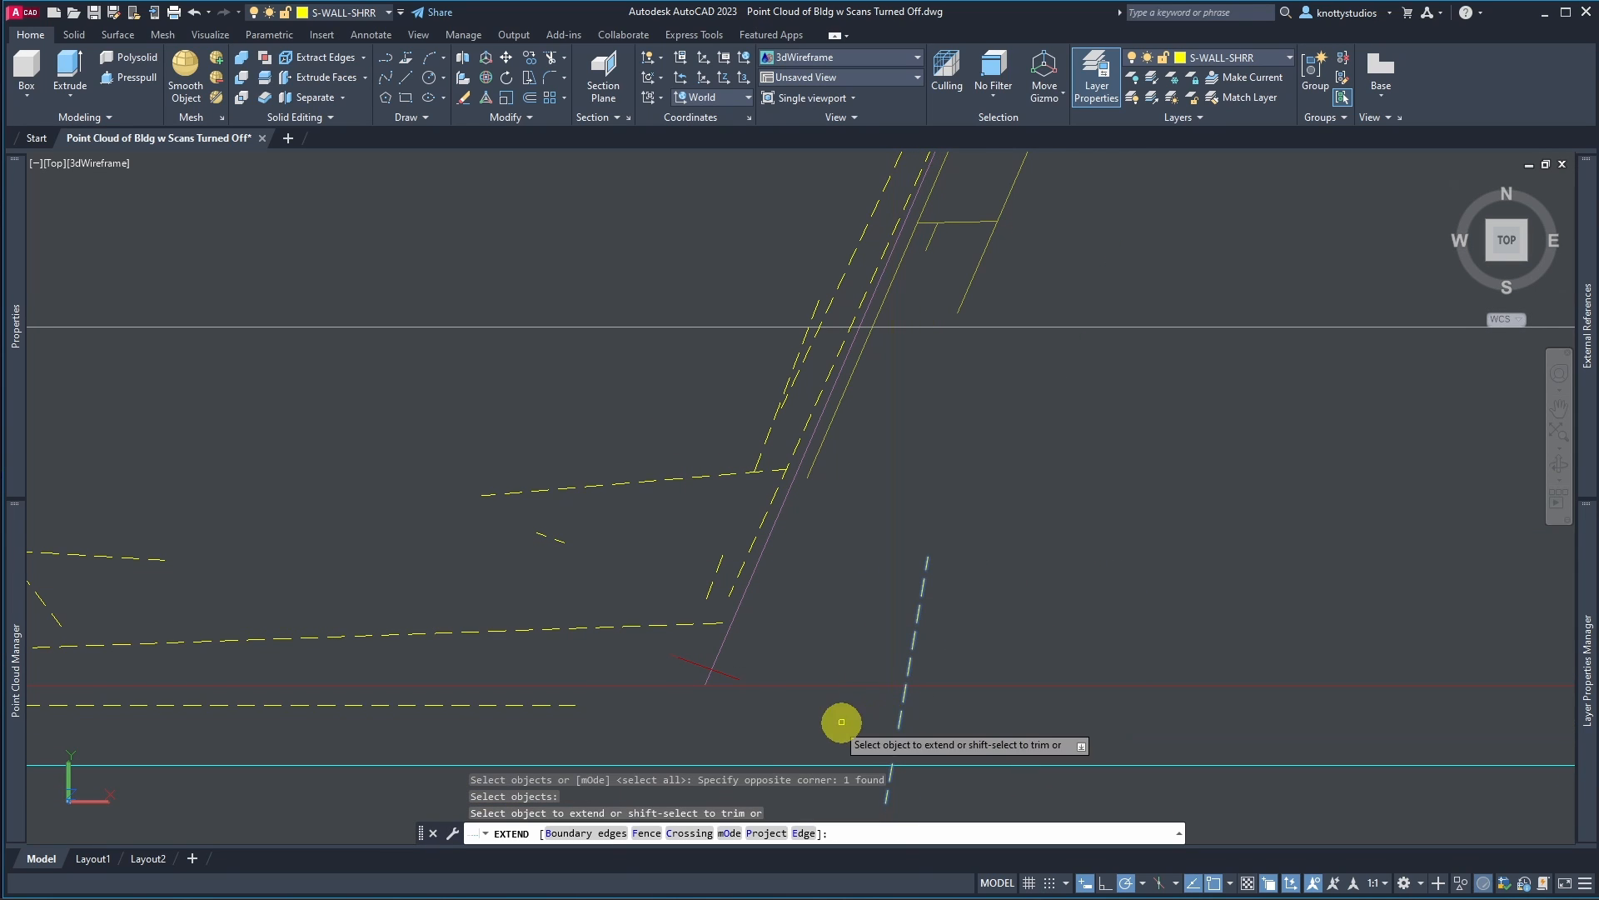
click(575, 706)
key(Return)
Step: Extend the west angled wall's extracted line down to the lower horizontal line
key(Return)
click(648, 705)
key(Return)
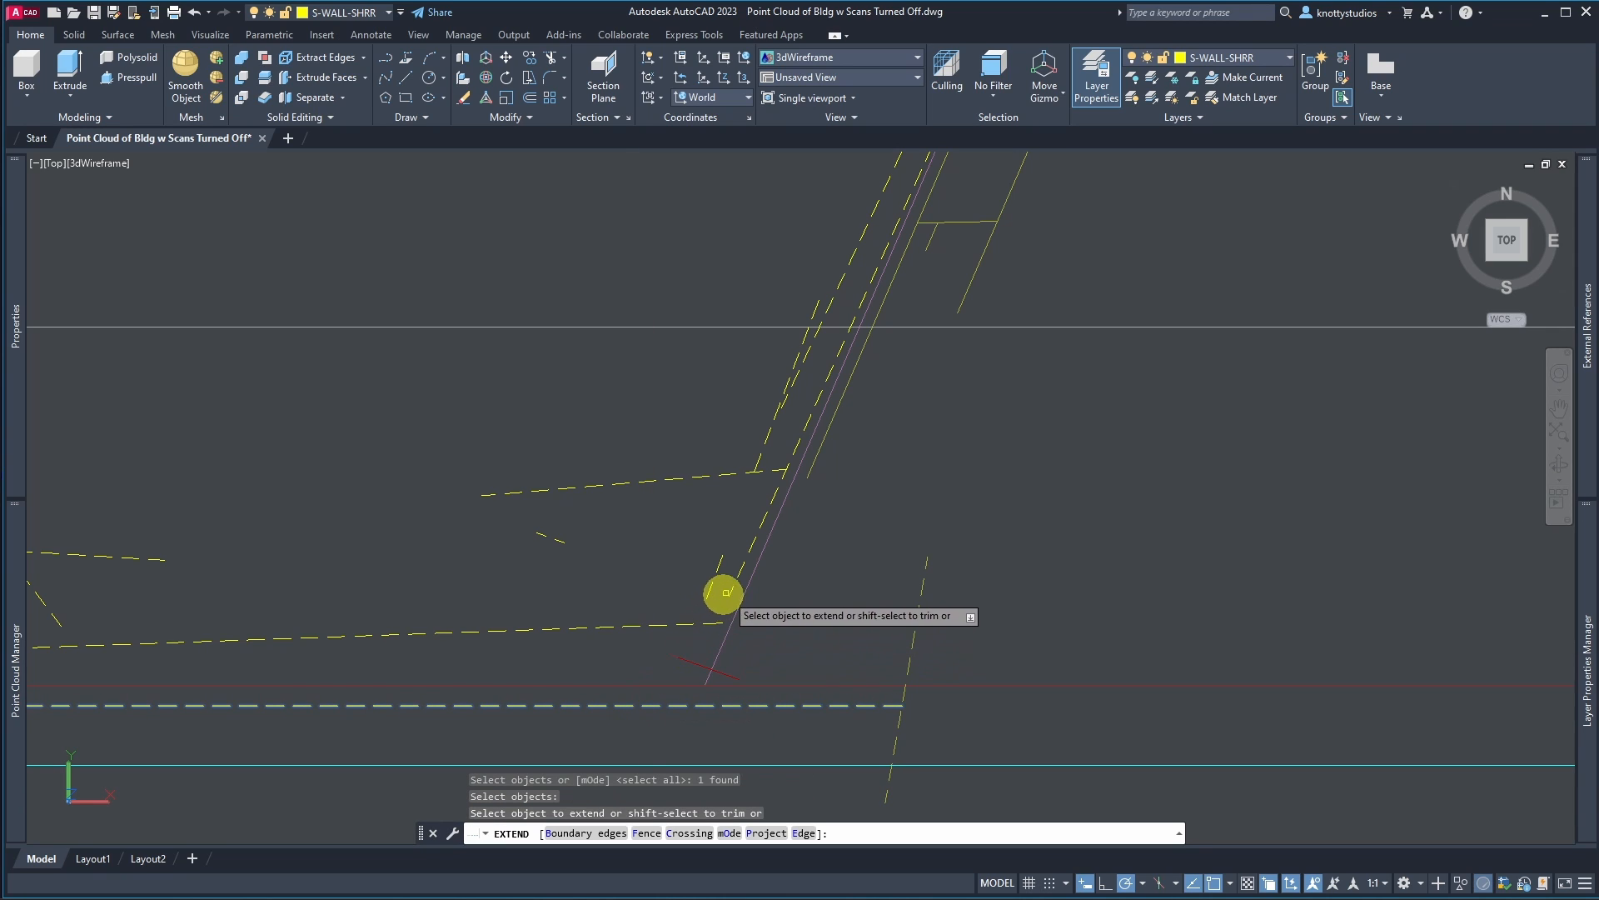
click(726, 592)
click(732, 592)
key(Return)
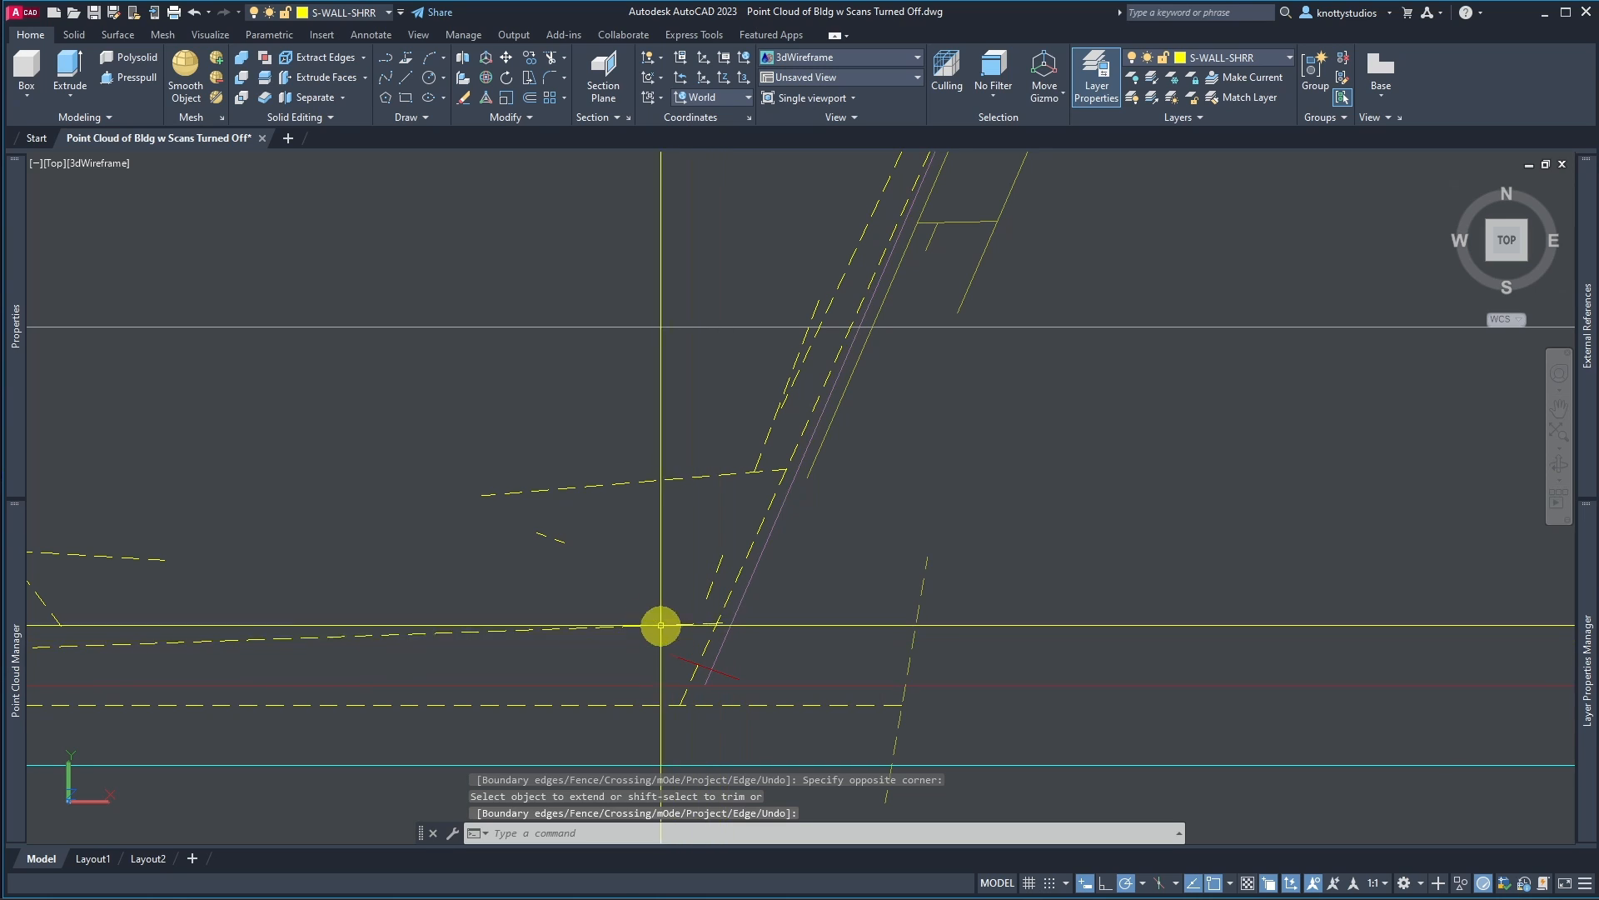
Step: Zoom around to examine the extracted lines at both front corners of the building
scroll(650, 608, down, 5)
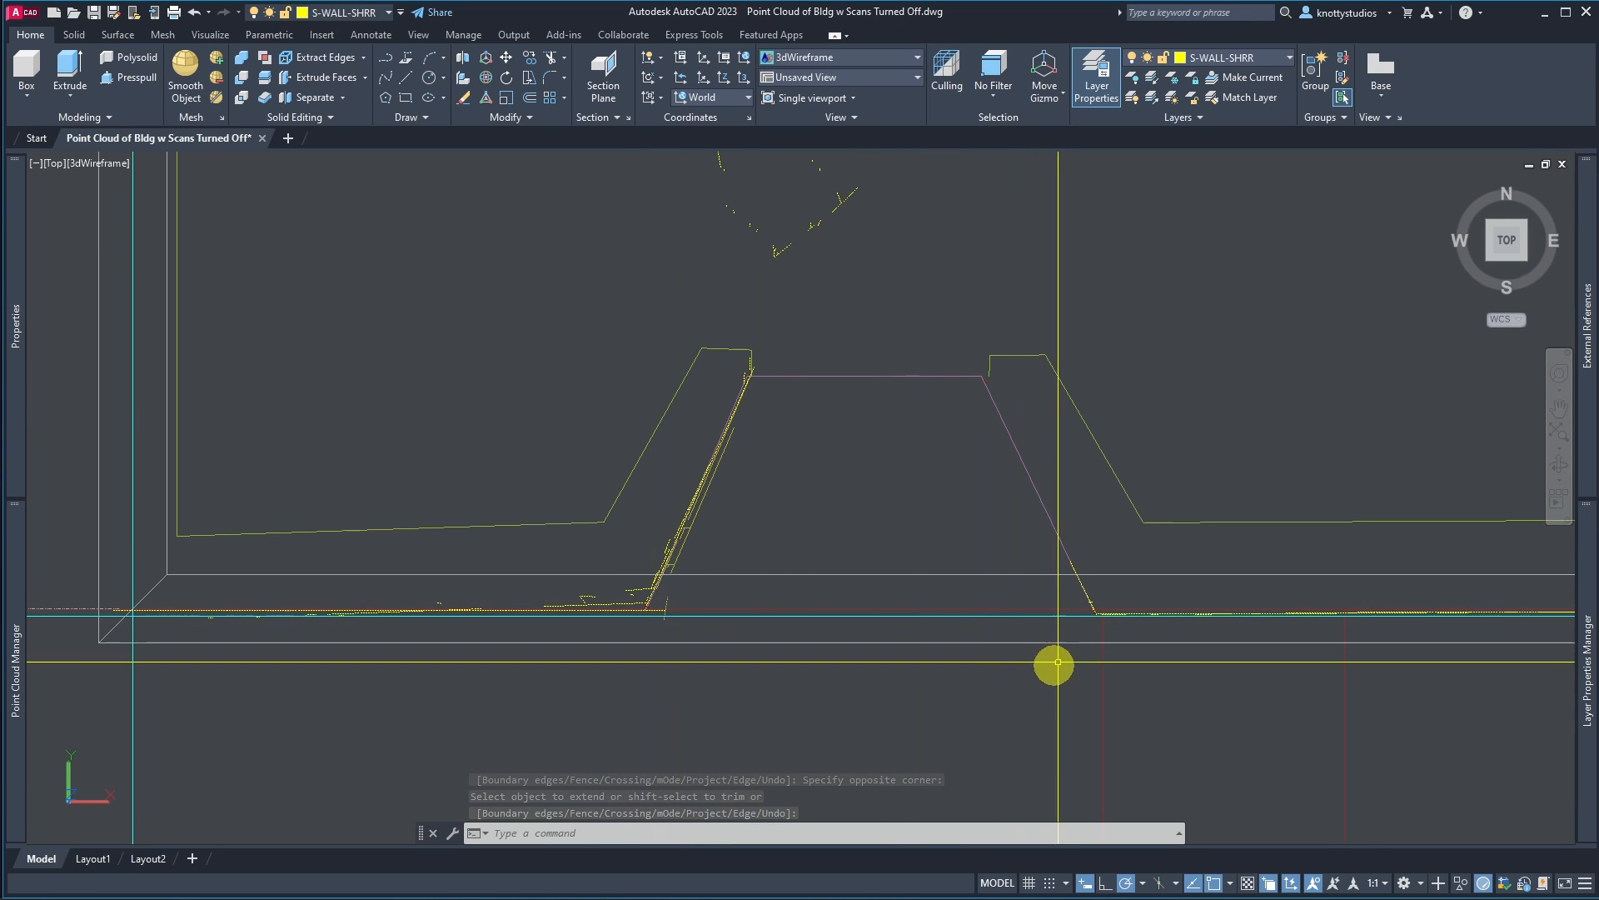
scroll(1107, 625, up, 5)
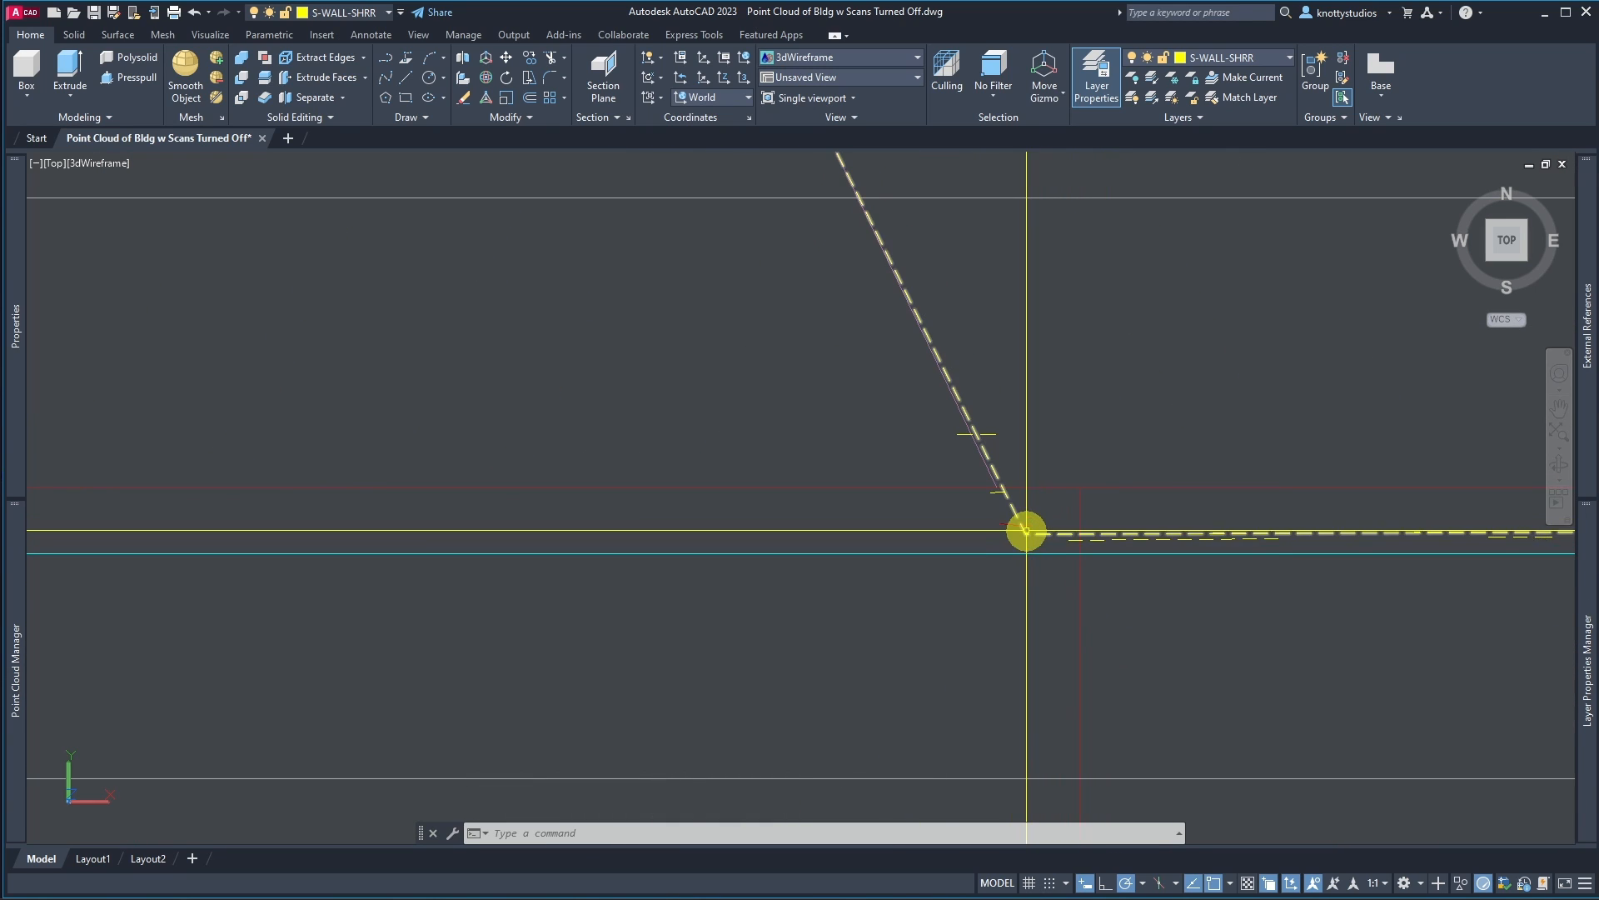
scroll(1057, 553, down, 3)
scroll(1057, 553, up, 3)
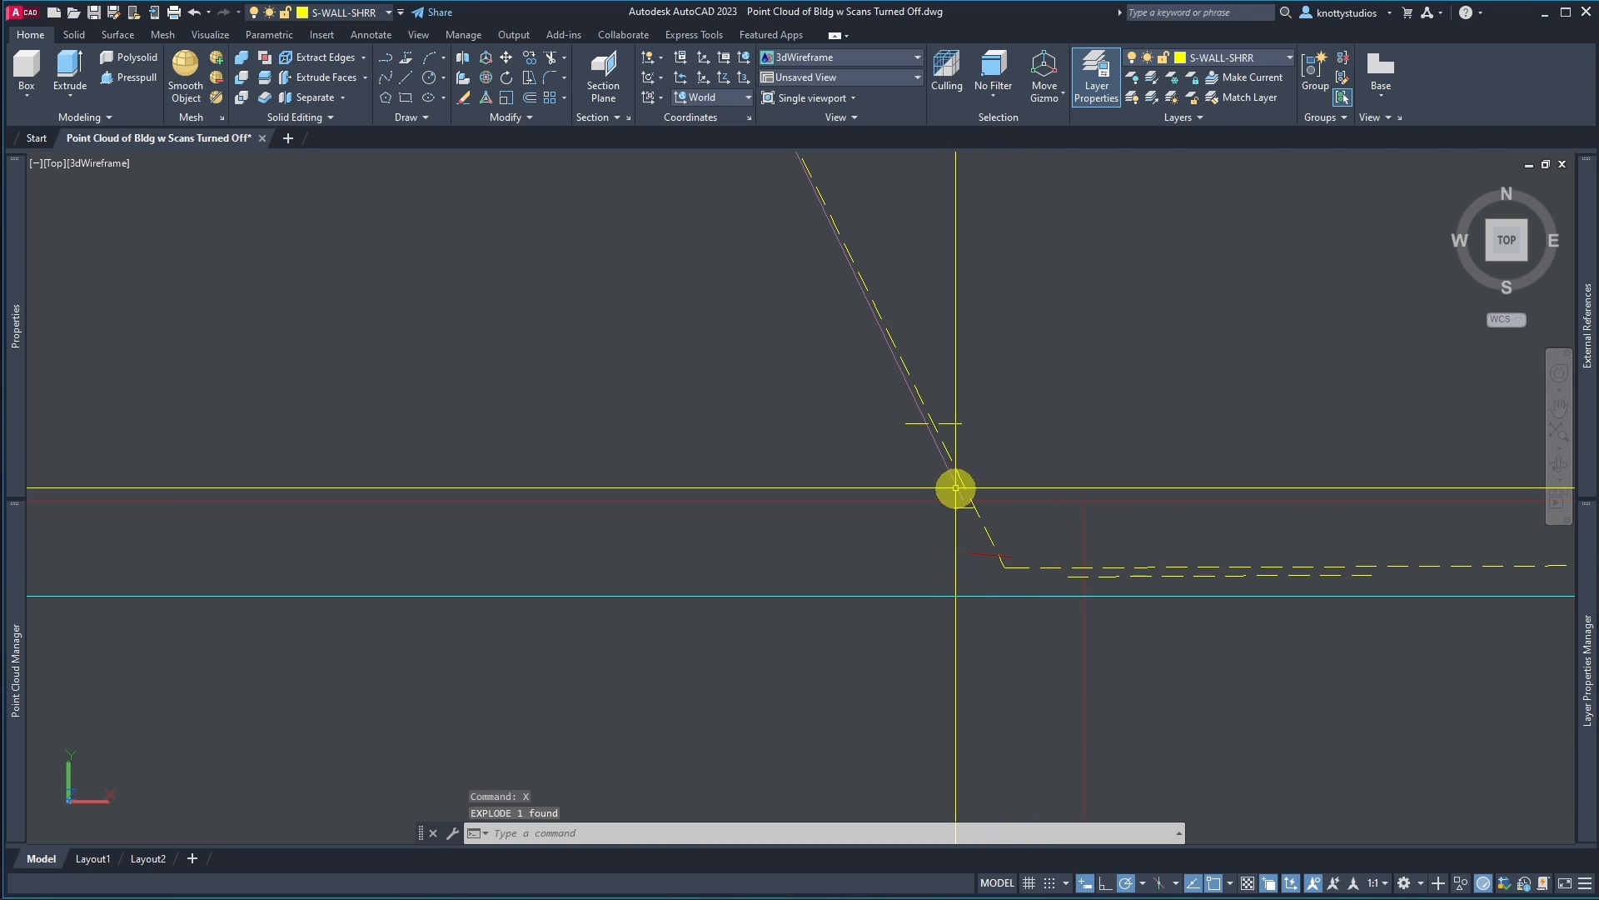
scroll(992, 600, down, 4)
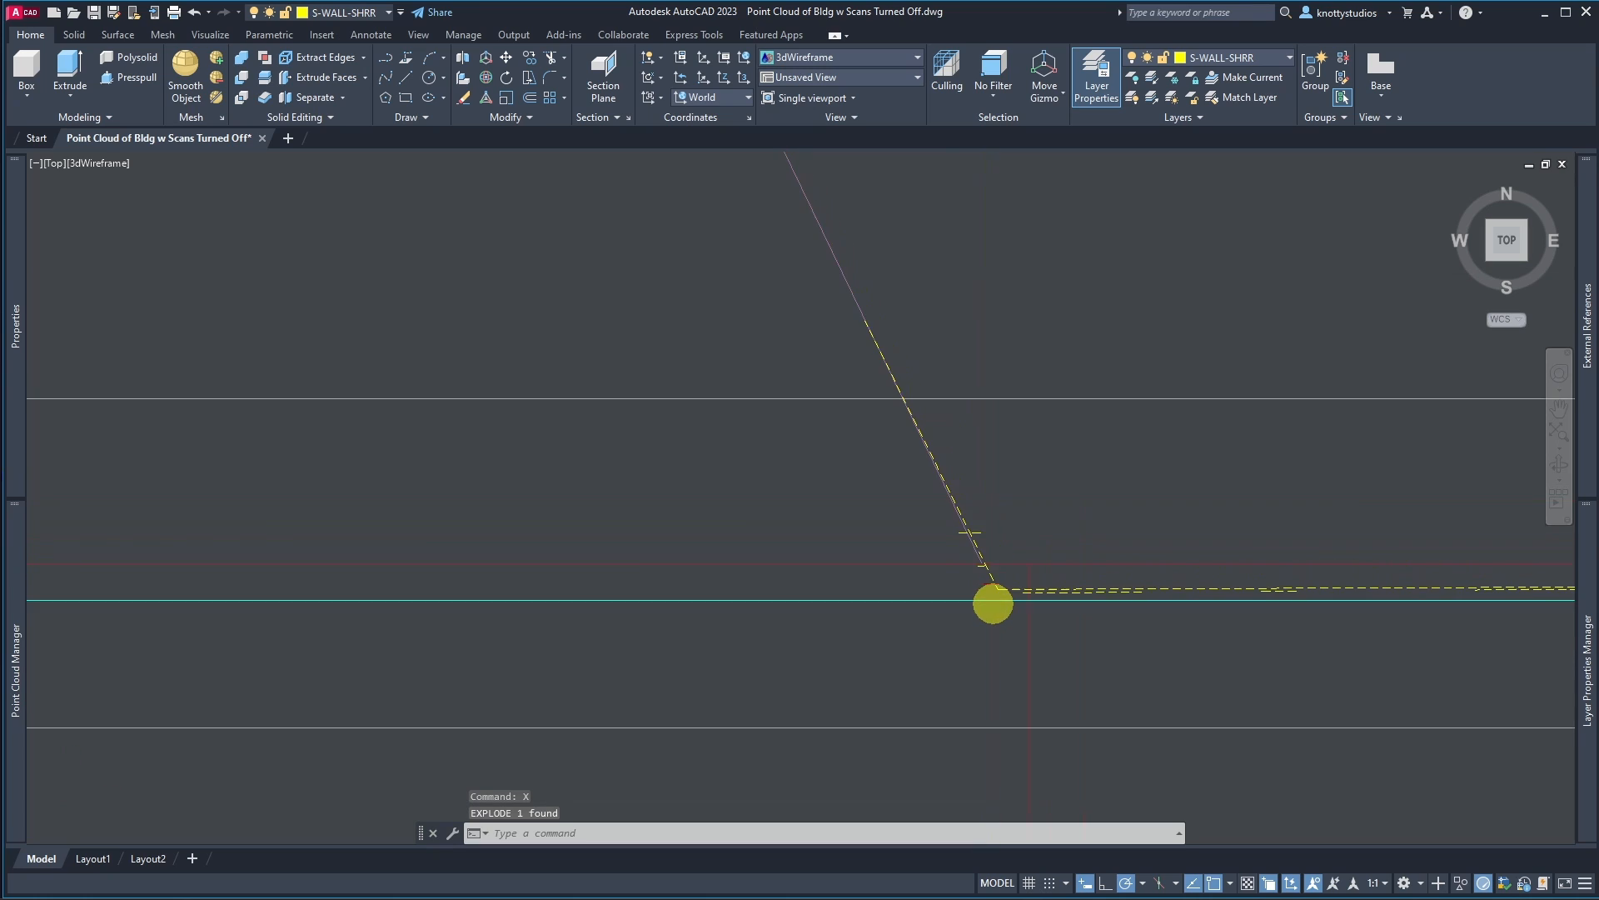
scroll(992, 600, up, 5)
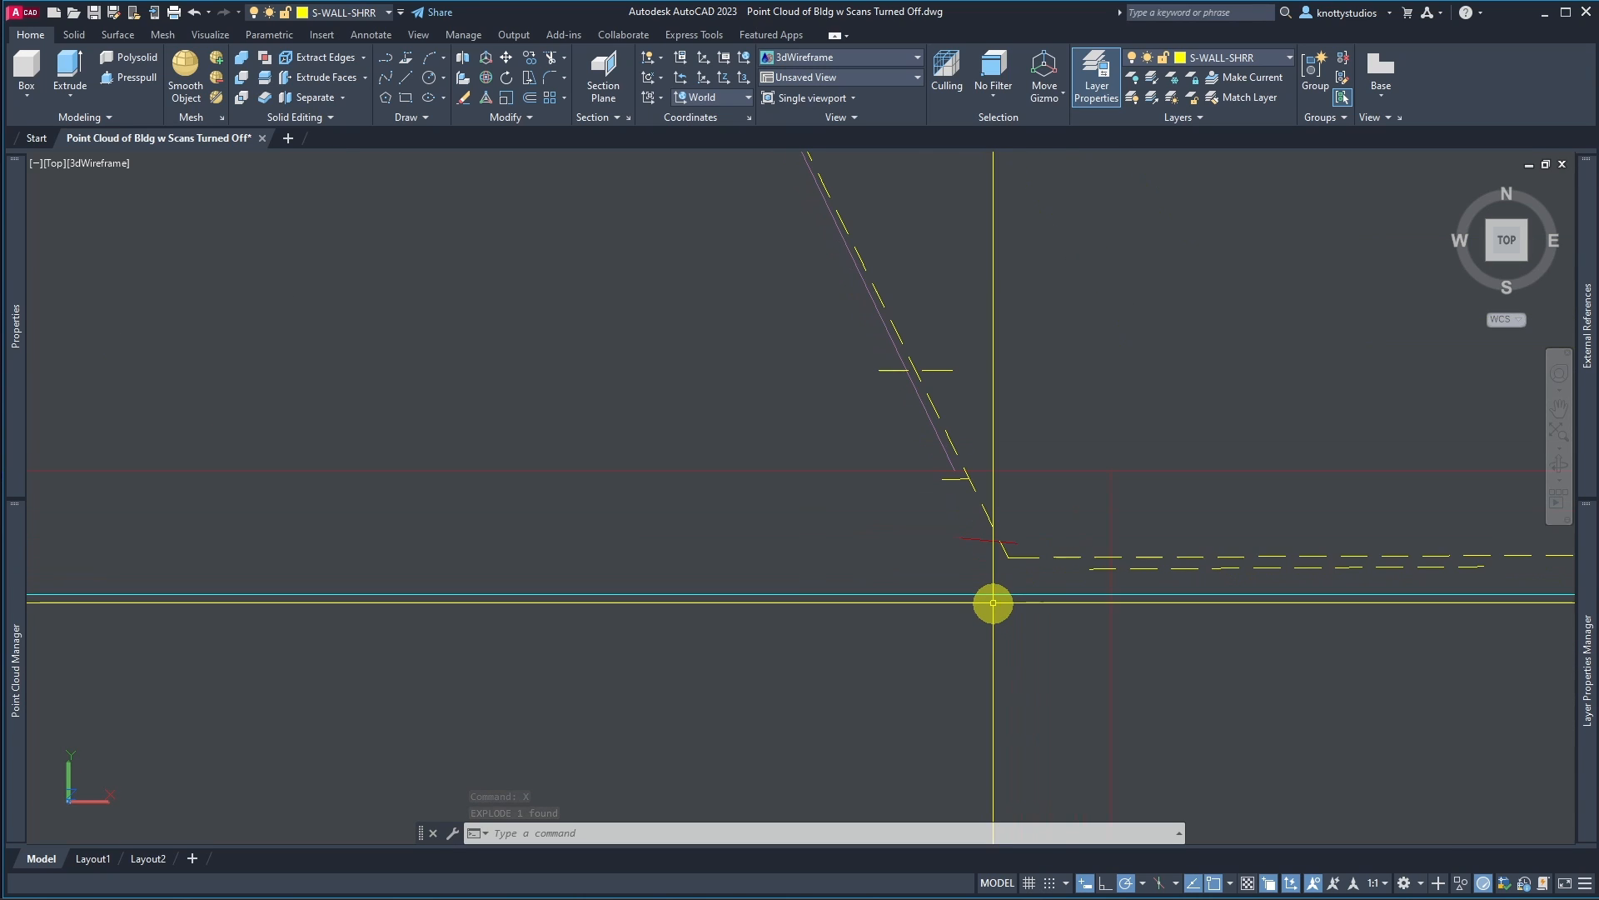
scroll(1005, 577, down, 3)
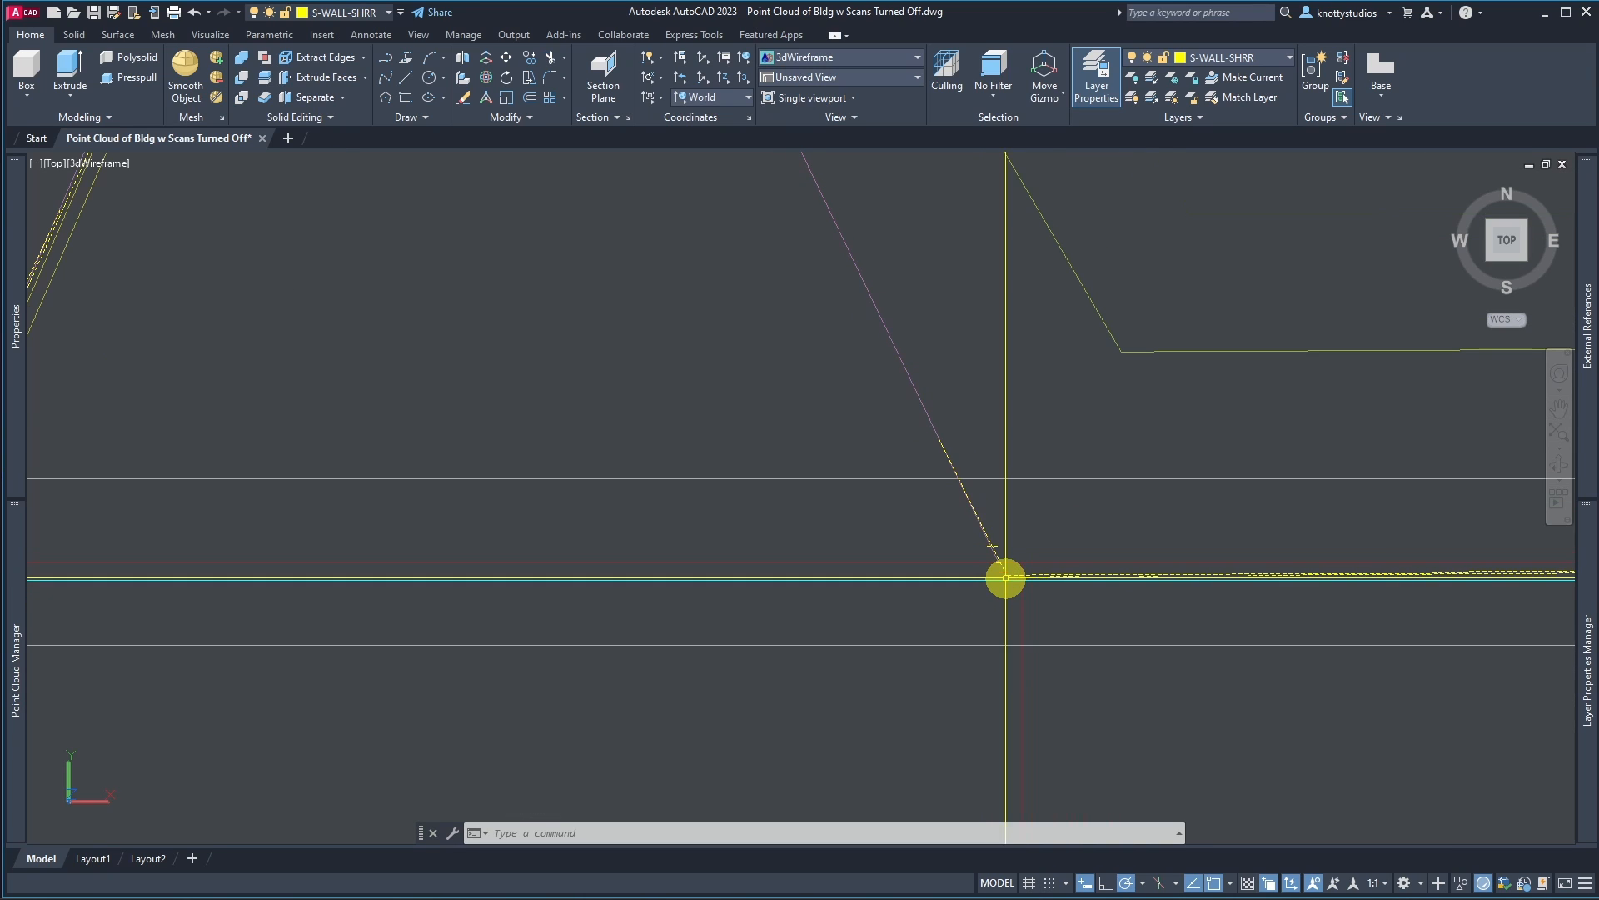
scroll(446, 661, down, 3)
scroll(436, 650, up, 3)
Step: Try to extend the front extracted line to the short vertical line at the west corner
text(e)
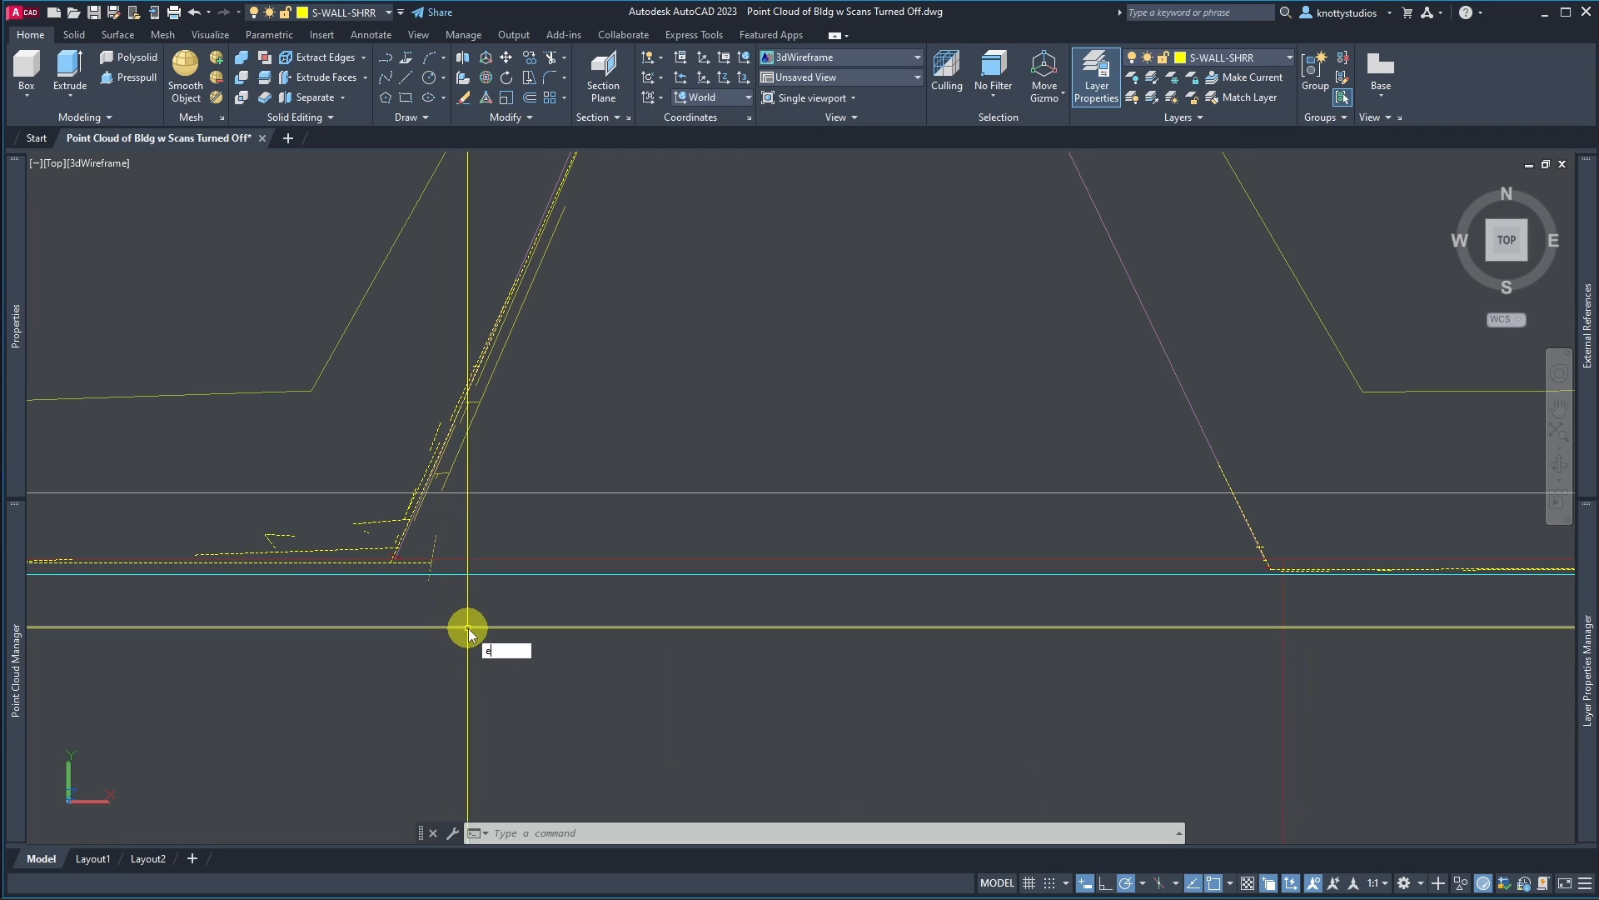
text(x)
key(Return)
click(435, 546)
key(Return)
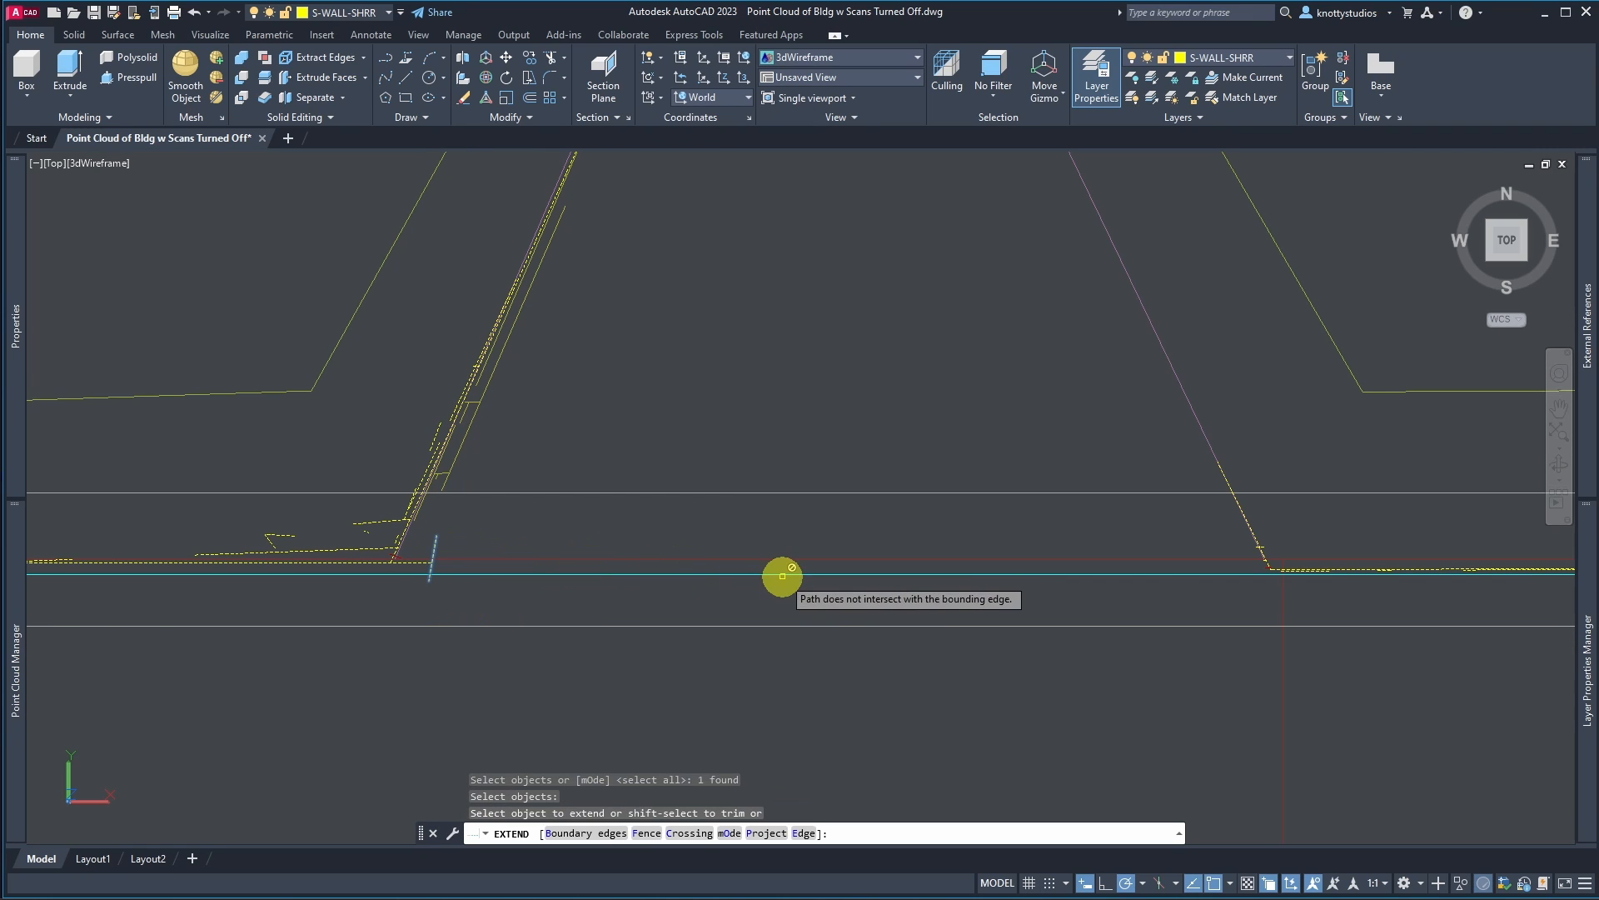
scroll(1308, 598, up, 3)
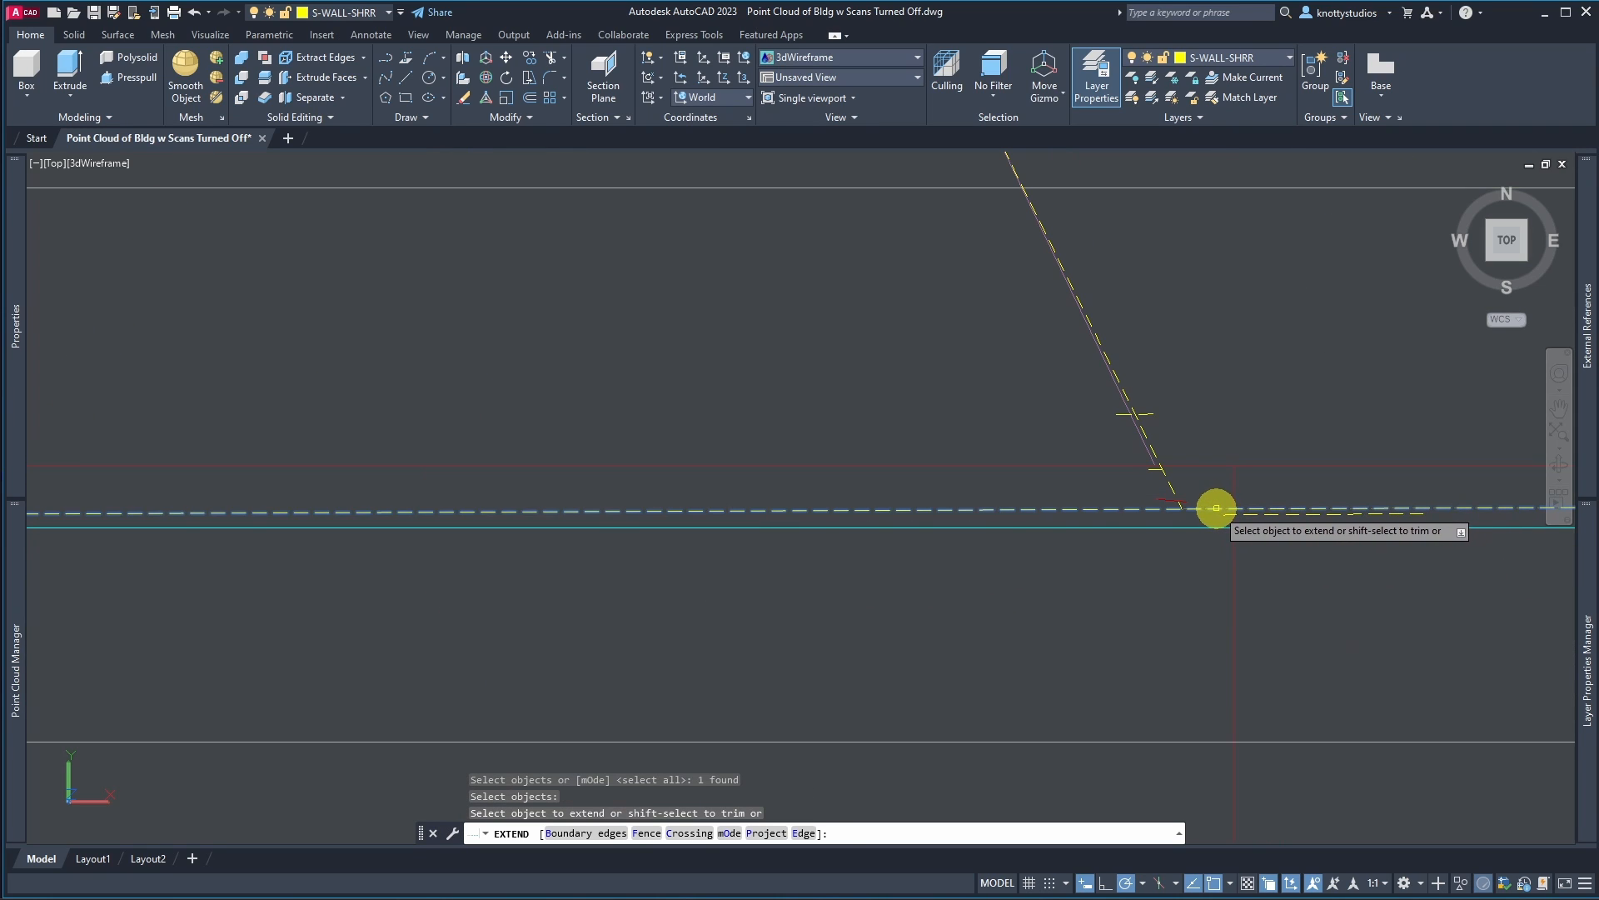
scroll(1174, 581, down, 3)
key(Return)
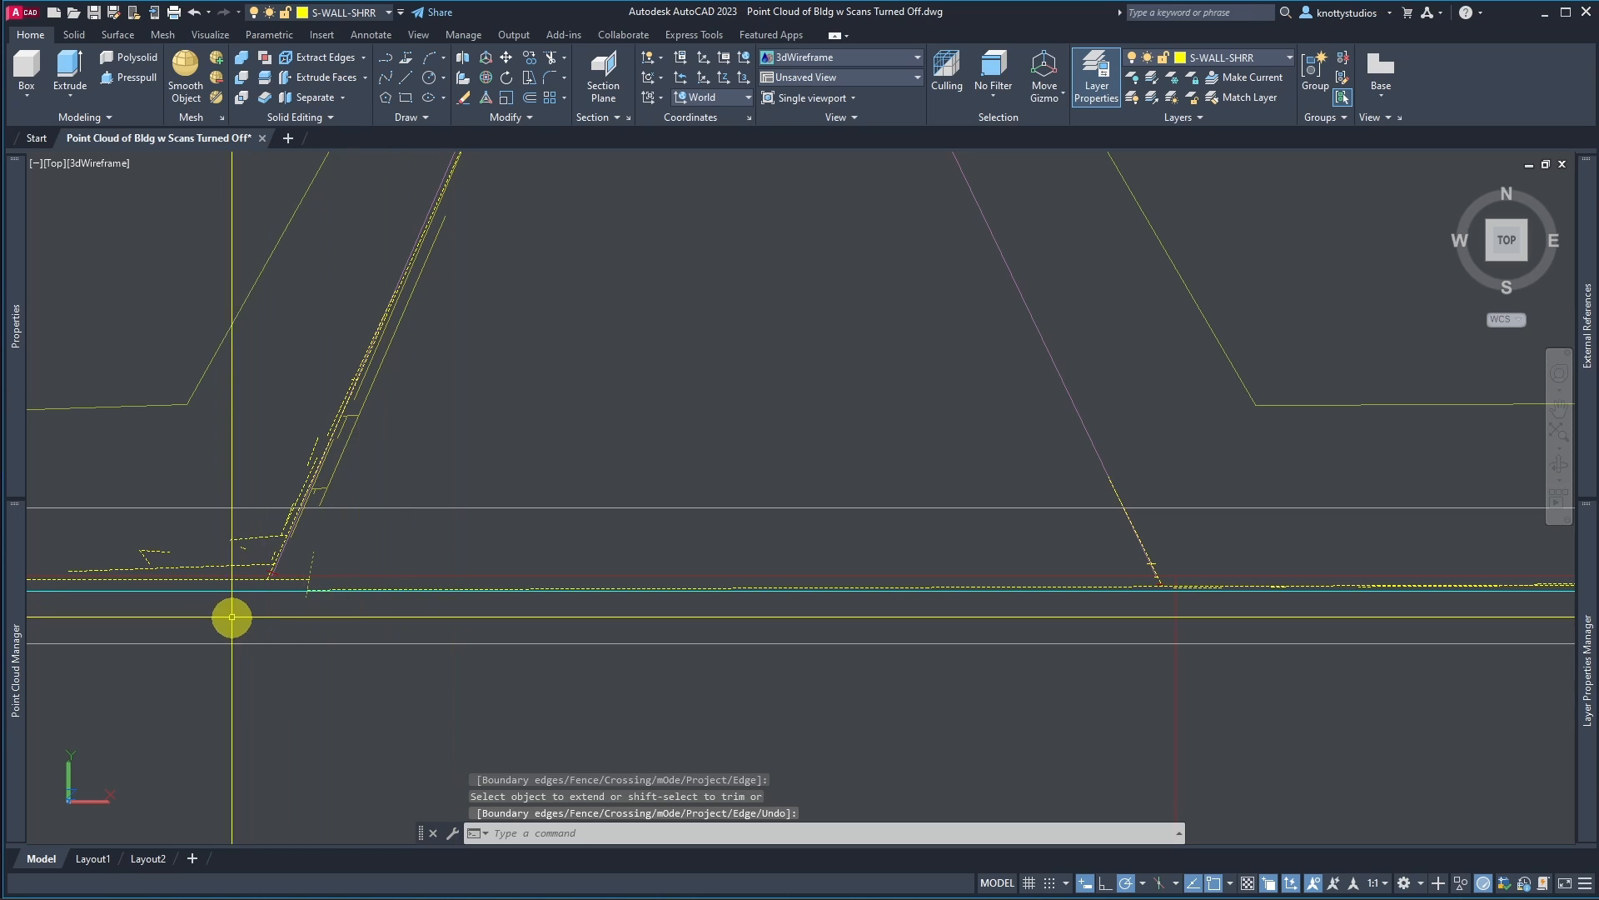
Step: Draw a line along the front wall from the west angled wall's base to the east angled wall's base
scroll(364, 528, down, 3)
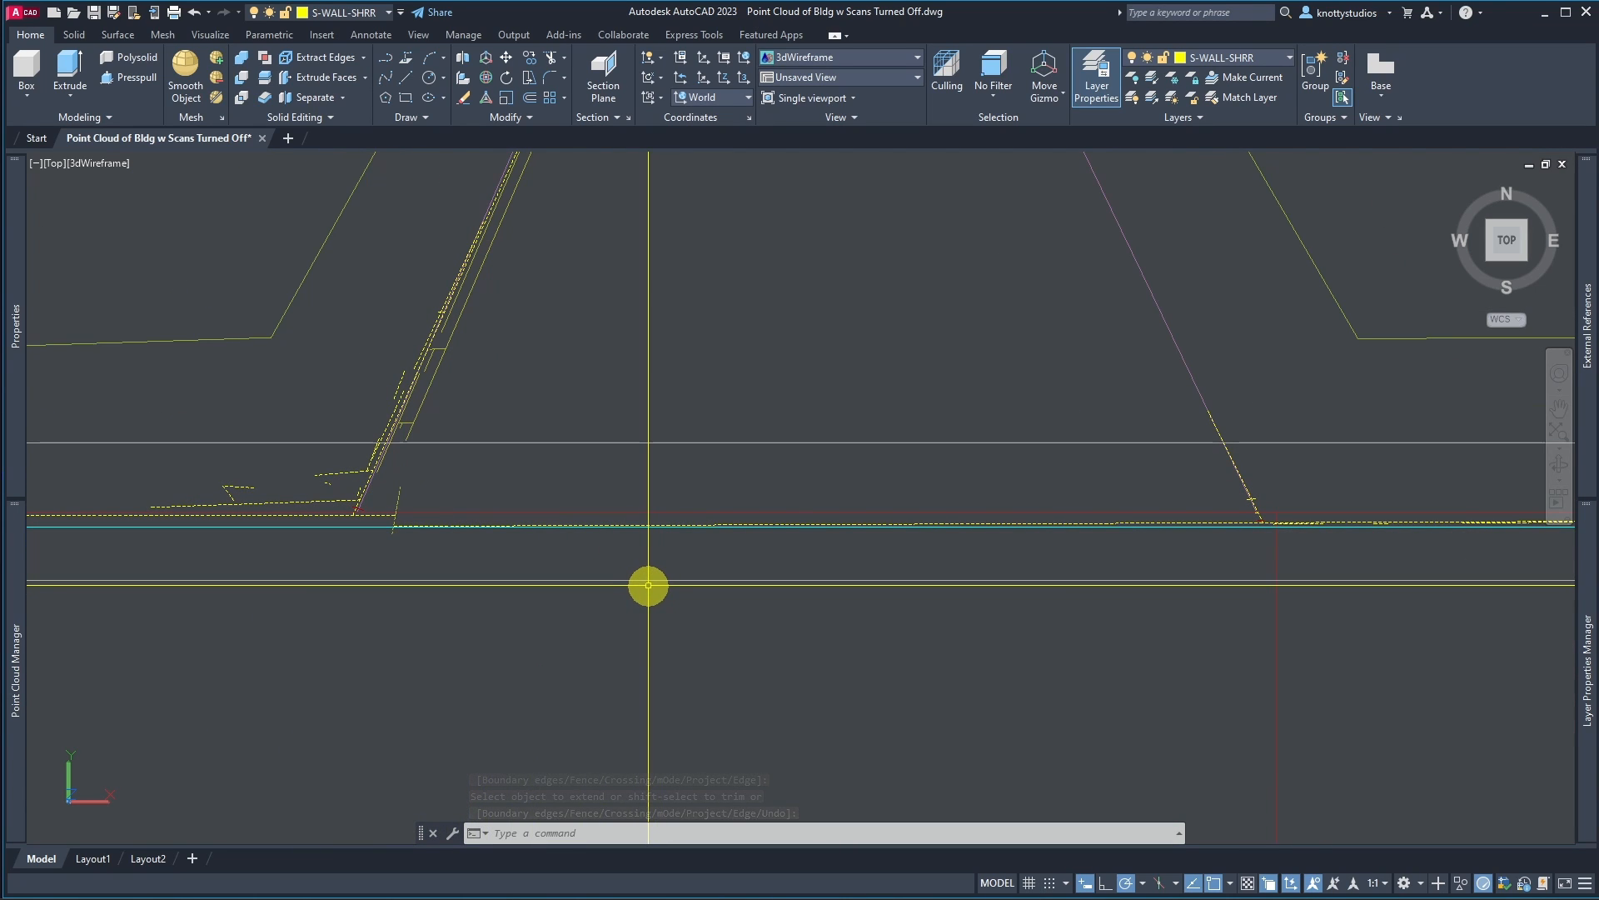
text(l)
key(Return)
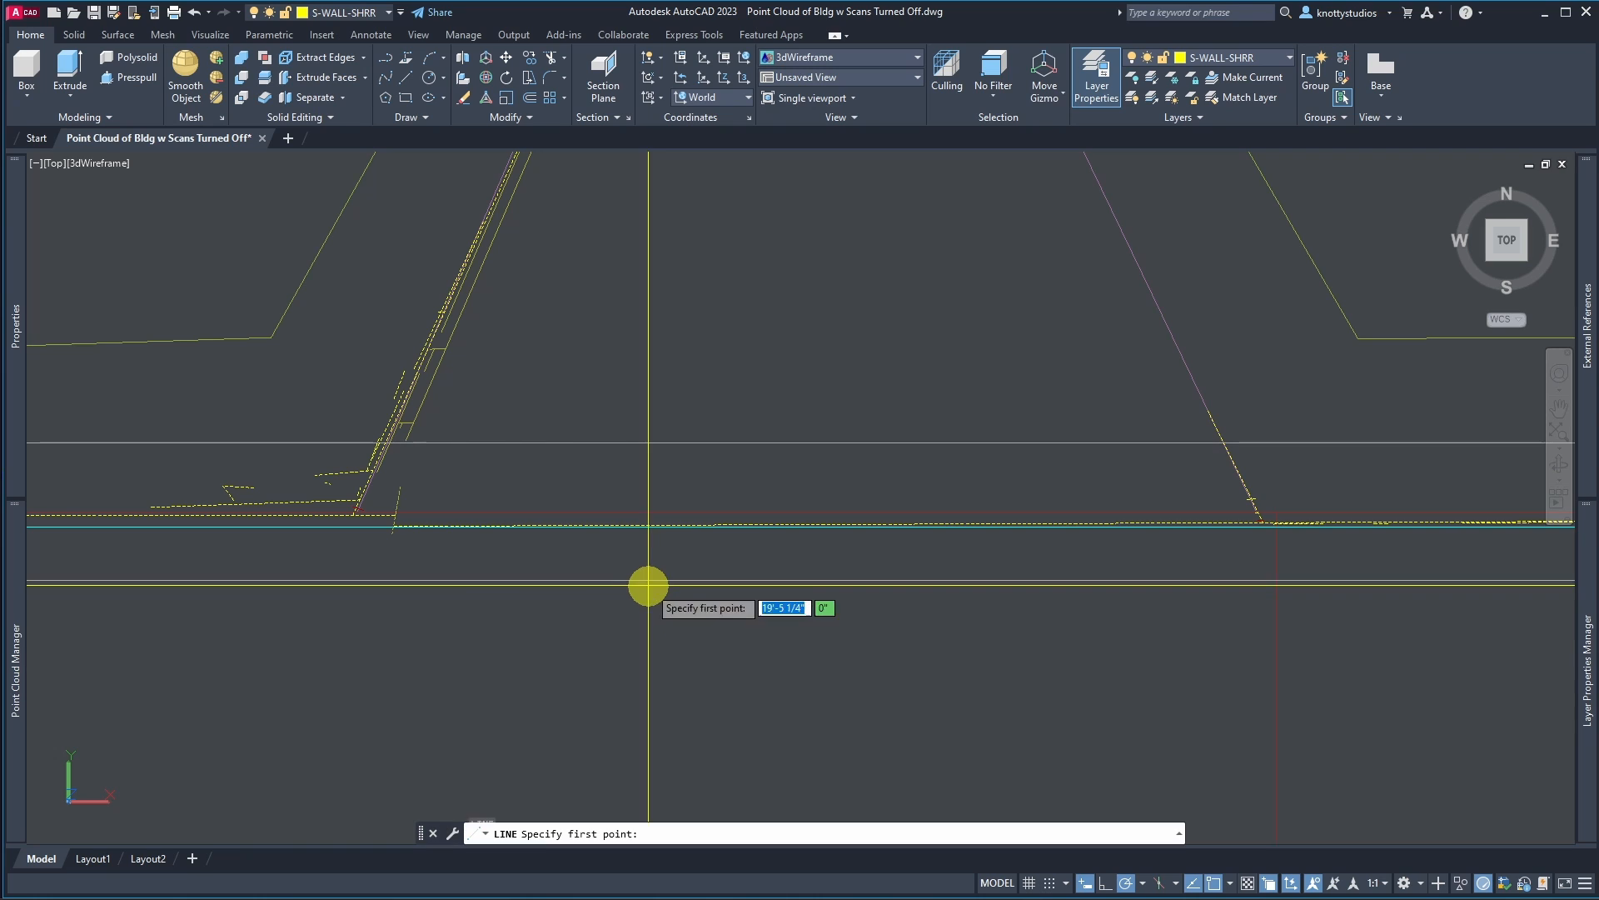
click(351, 517)
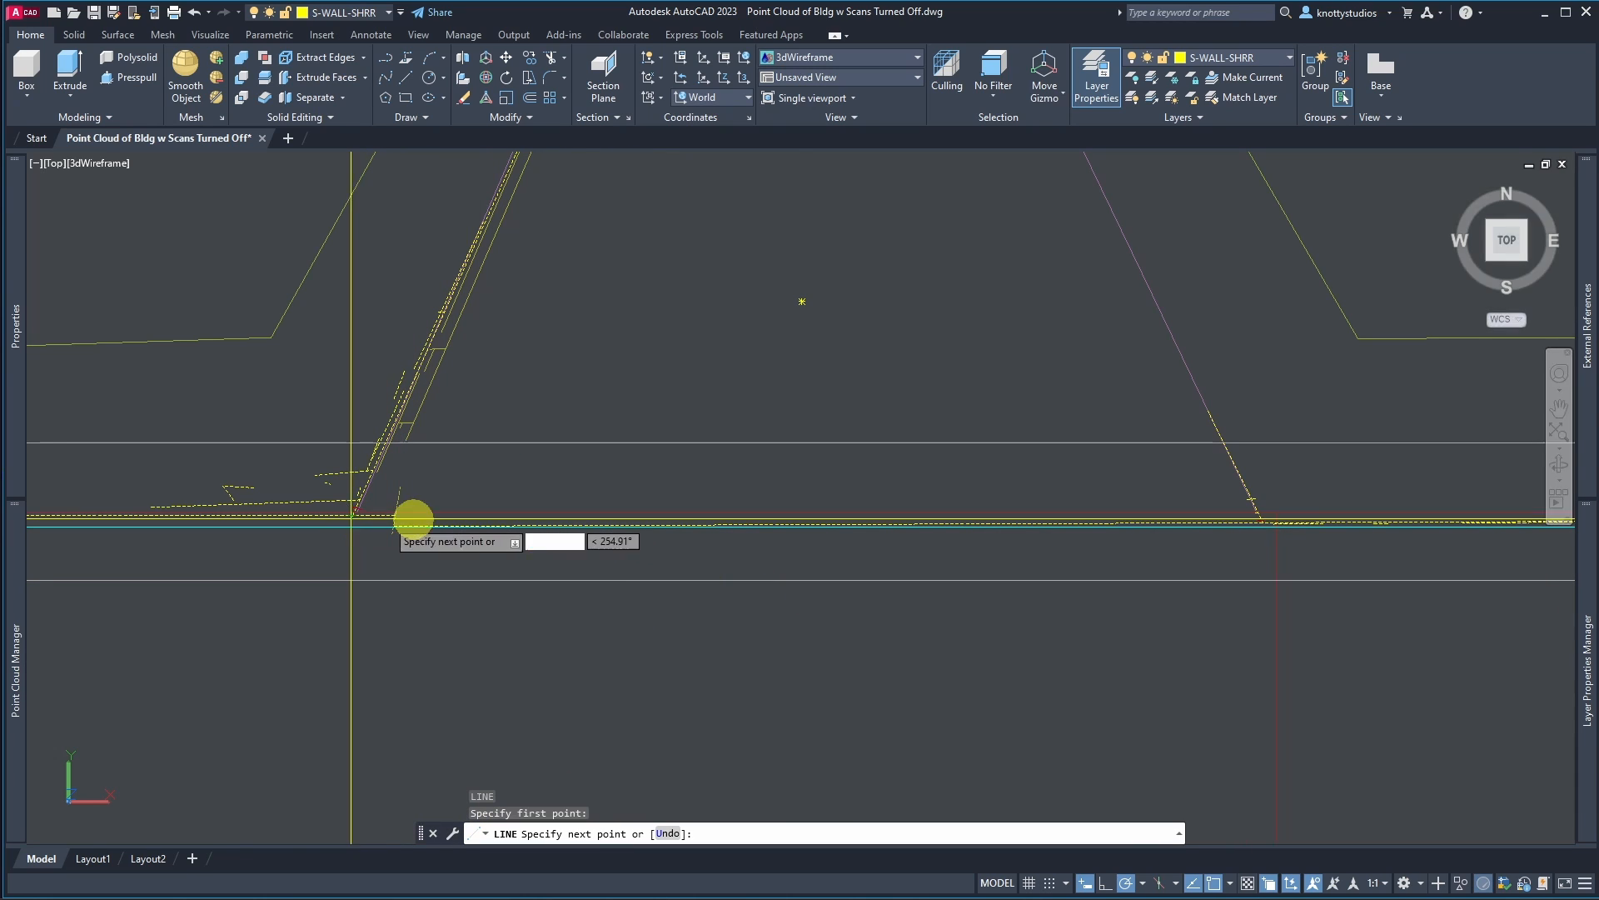
scroll(1241, 528, up, 4)
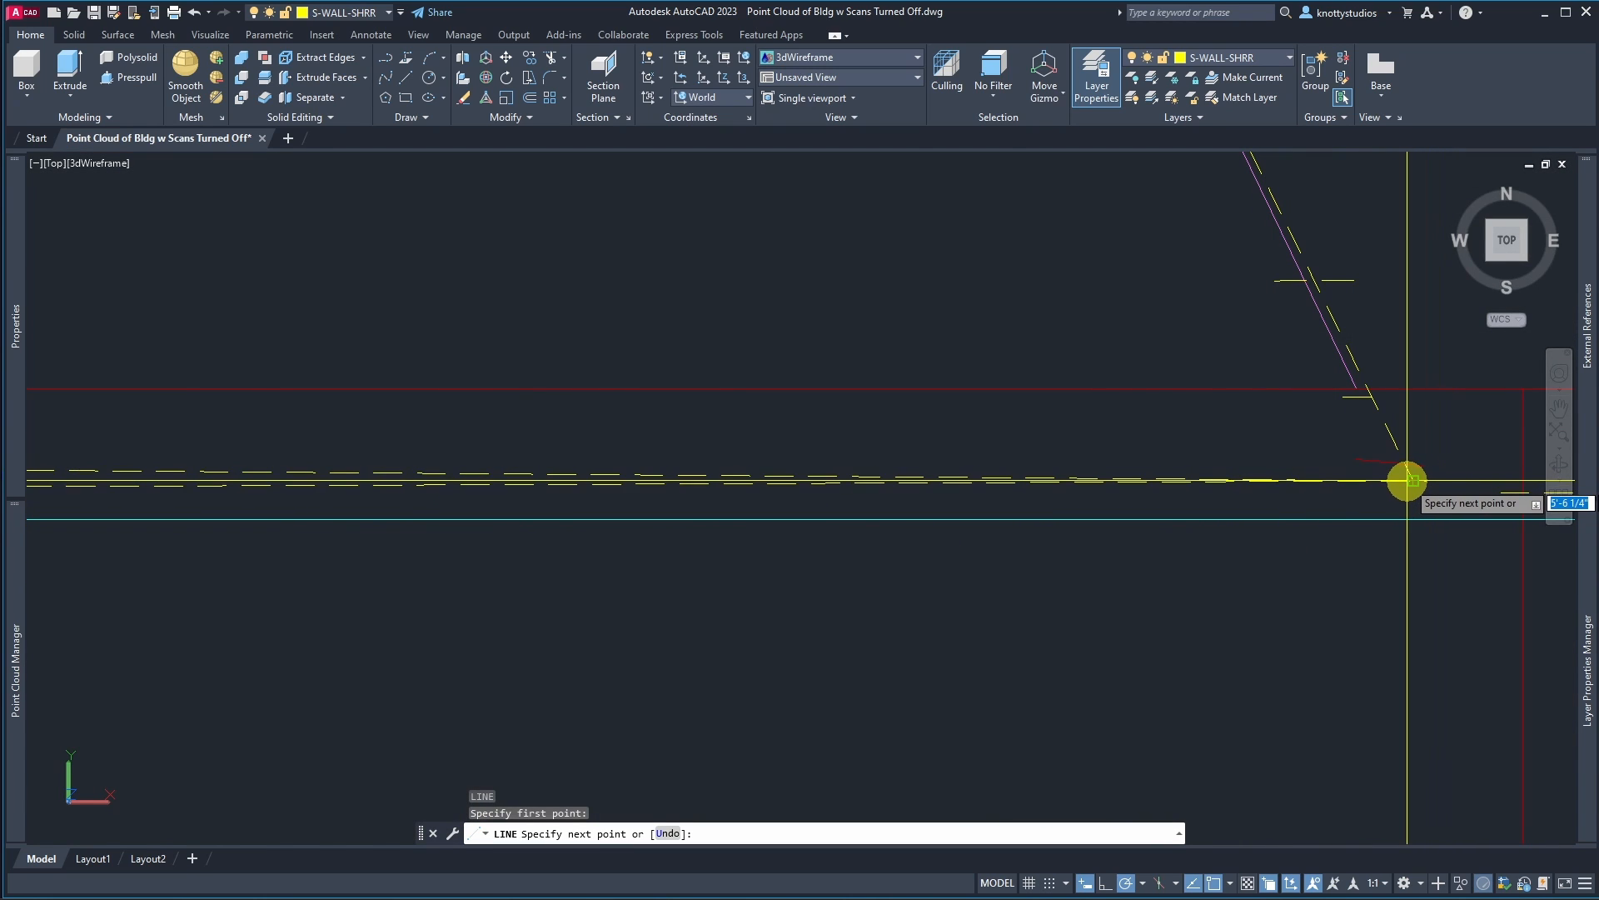
click(1411, 480)
key(Return)
Step: Place a horizontal construction line through the front wall line
scroll(1304, 570, down, 4)
scroll(1274, 592, down, 8)
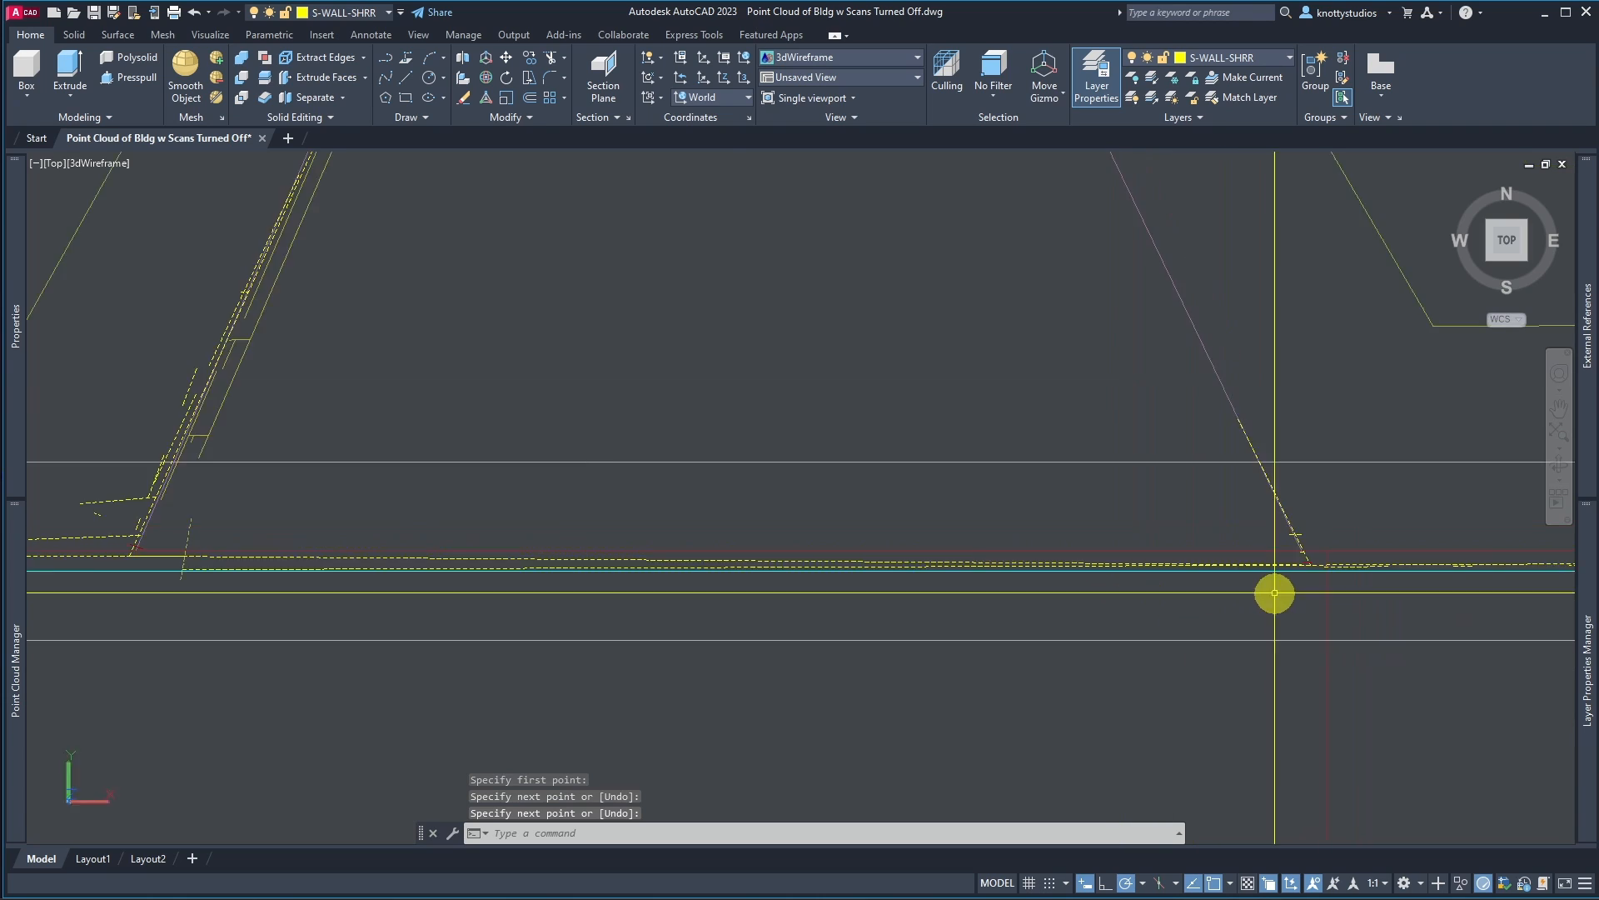
scroll(1043, 603, up, 6)
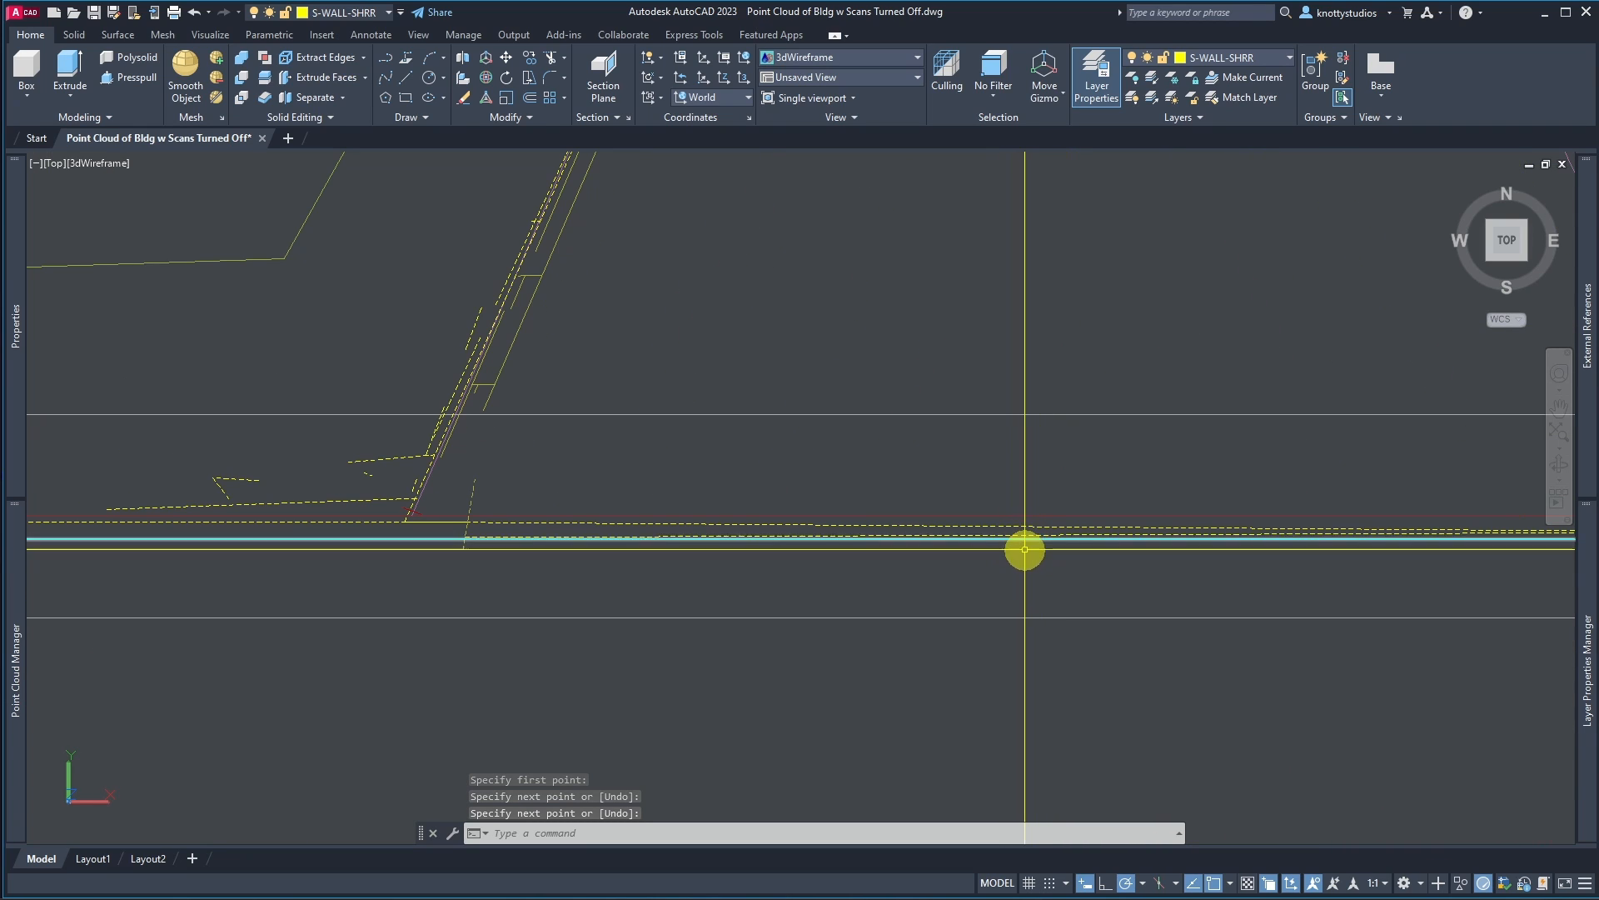
text(xl)
key(Return)
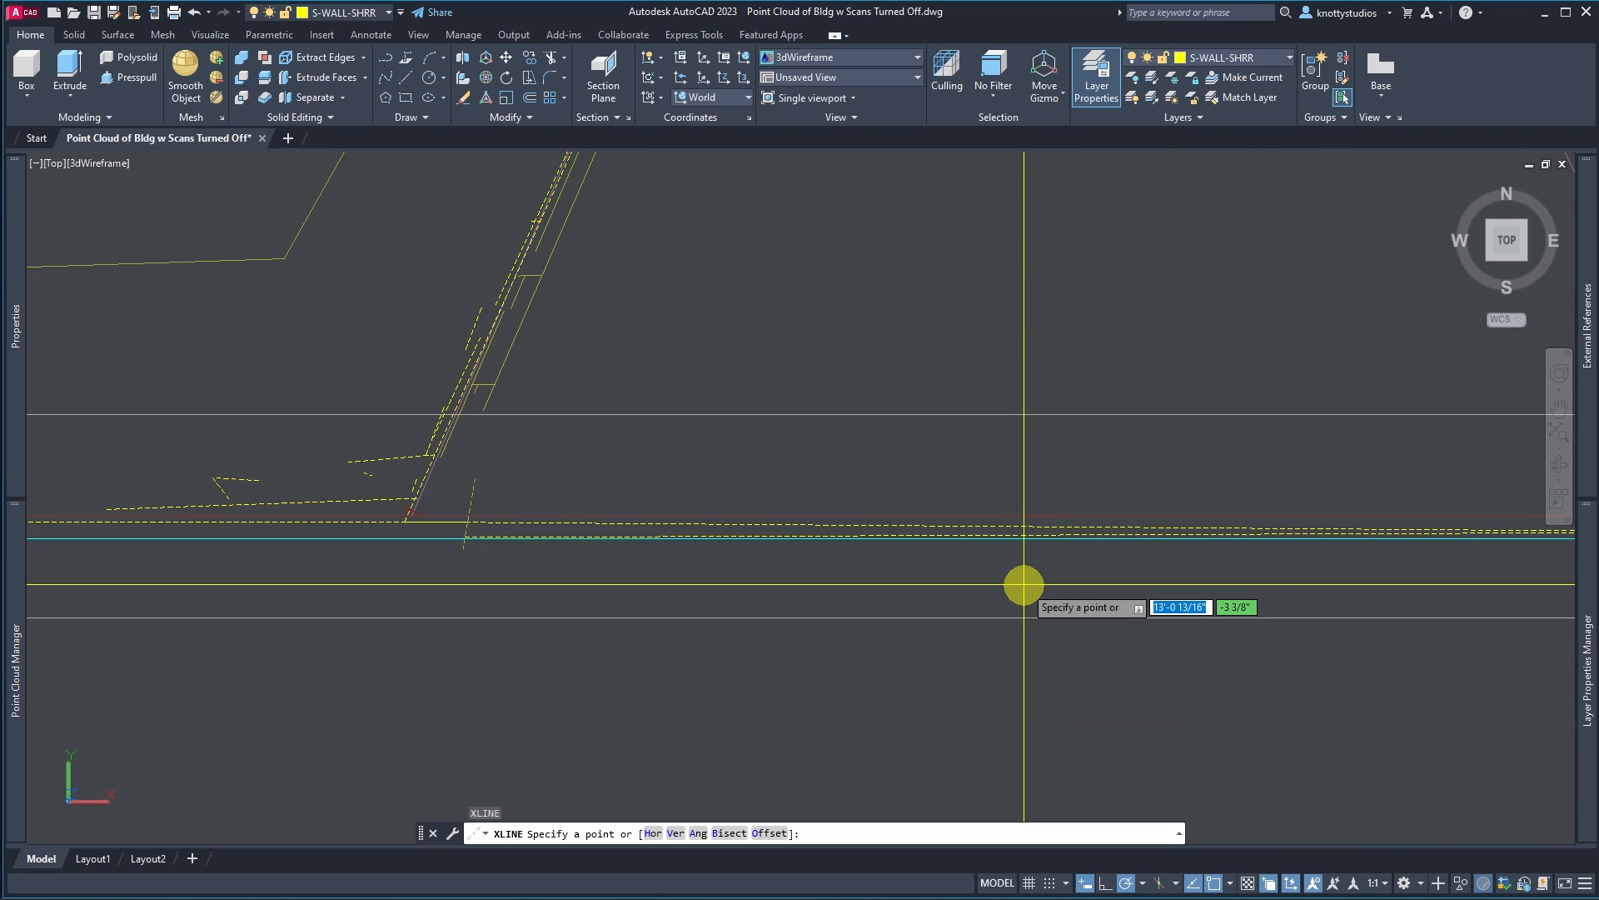
text(h)
key(Return)
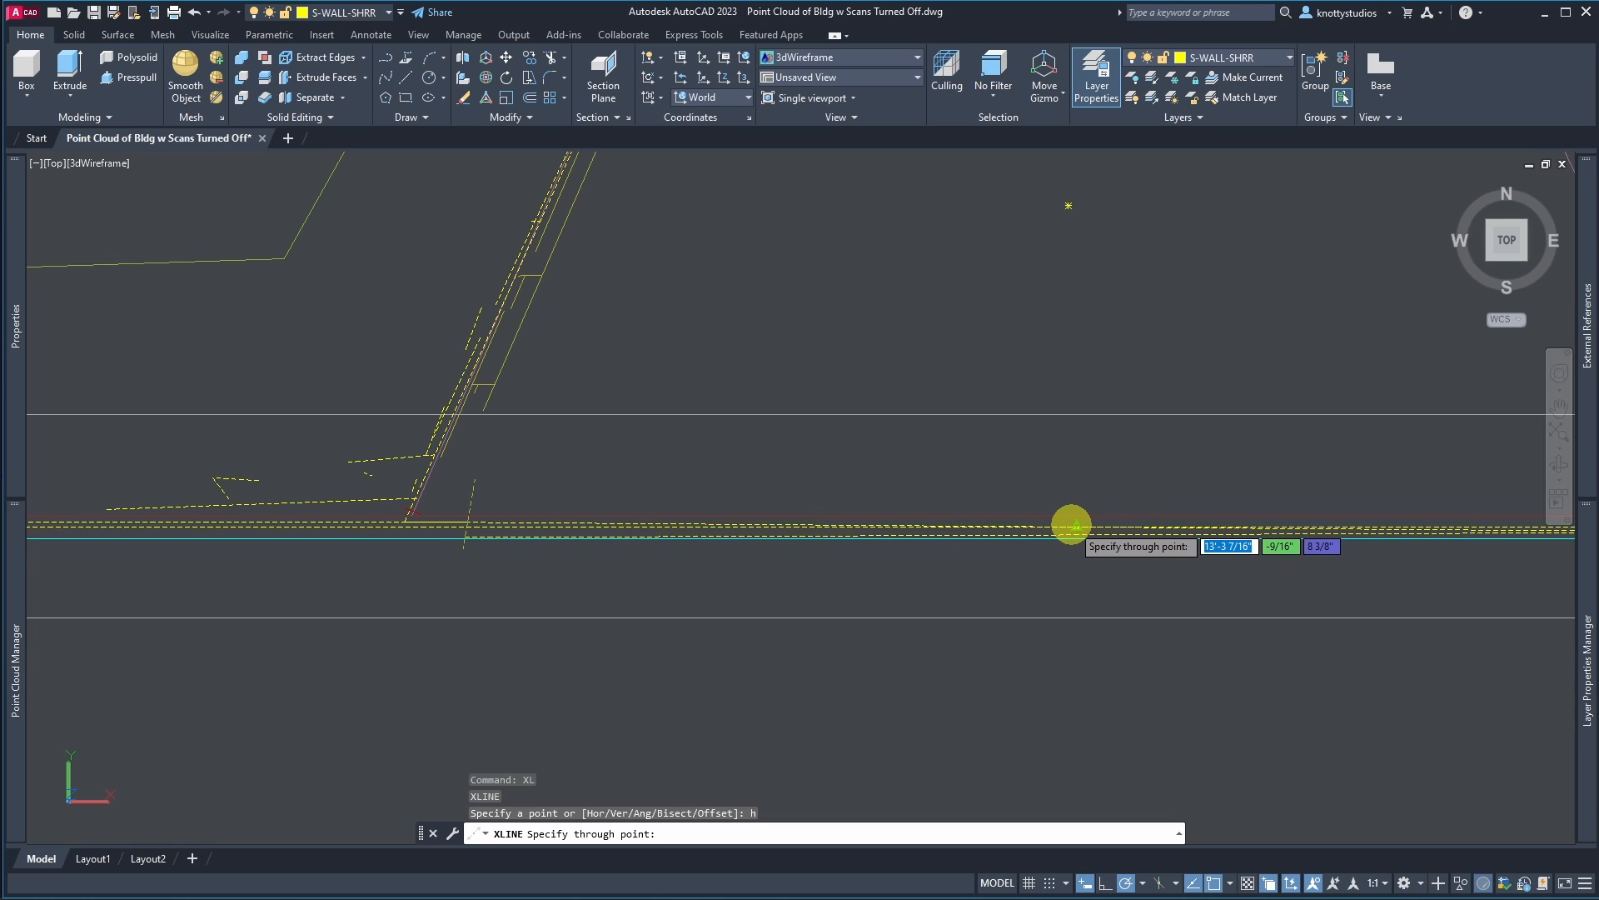
click(1076, 525)
key(Return)
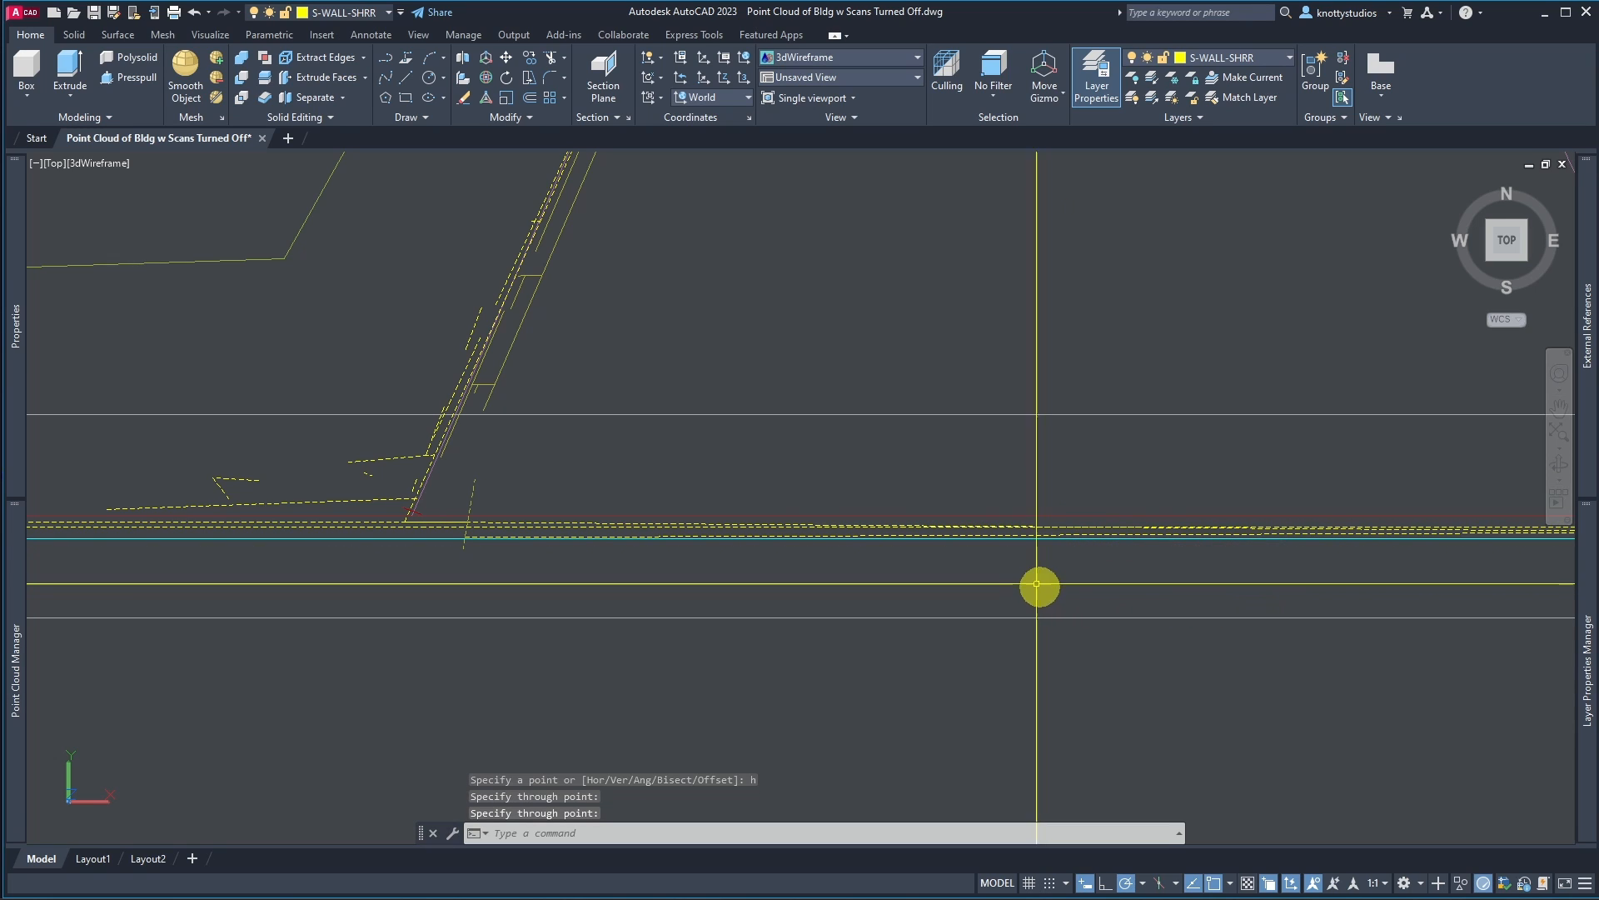
Step: Erase the stray extracted line fragments along the front wall near the west corner
scroll(579, 521, up, 5)
text(e)
key(Return)
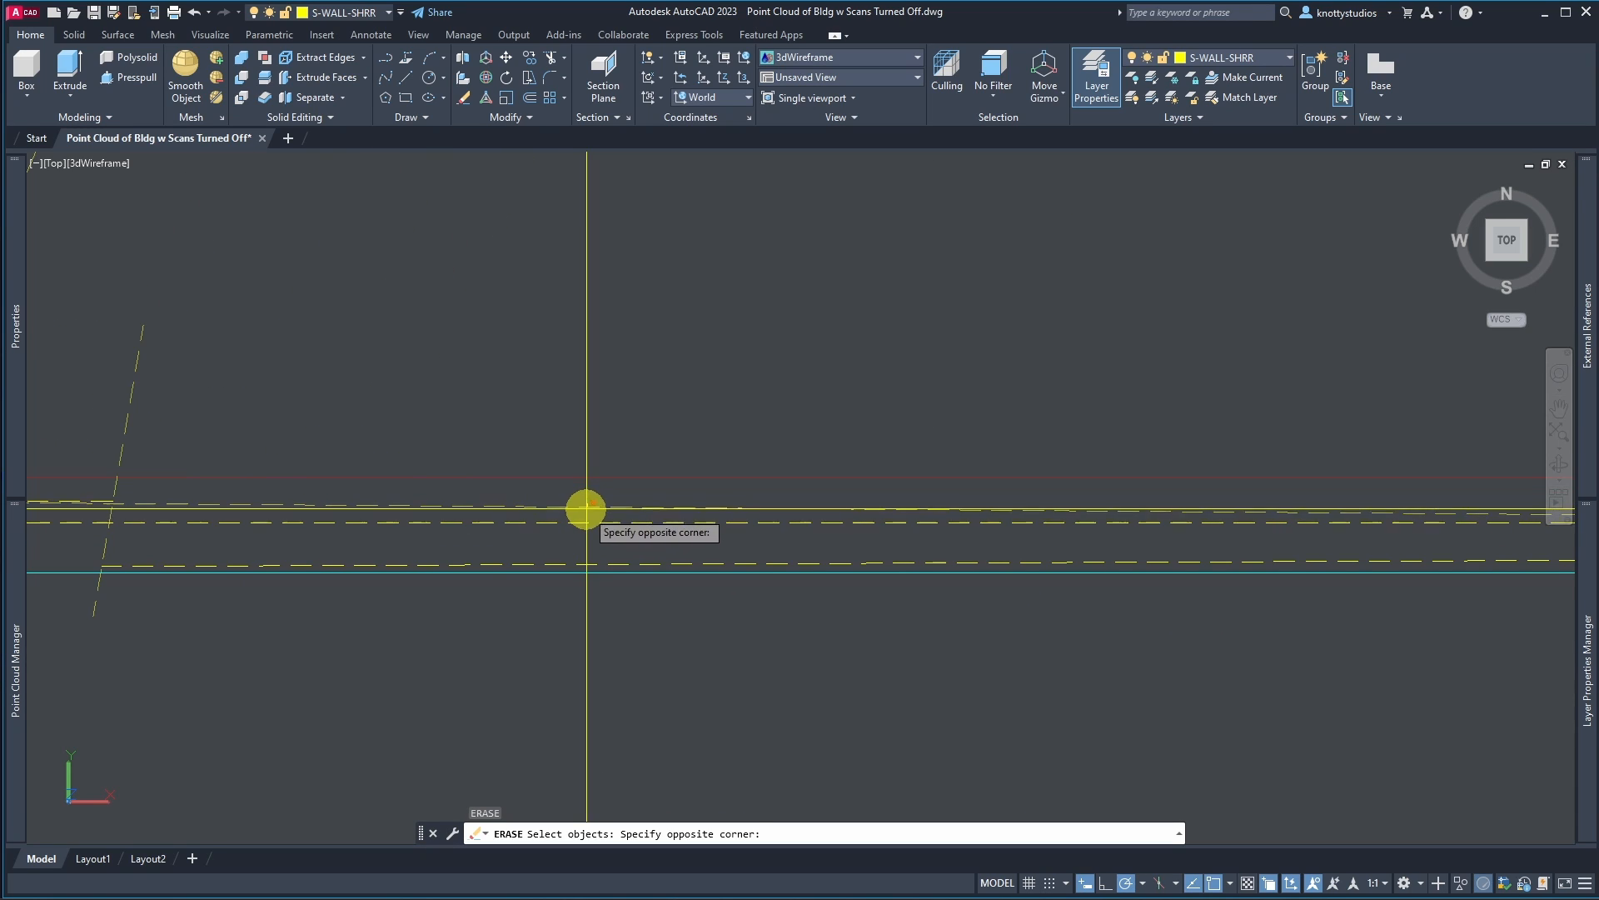
click(587, 509)
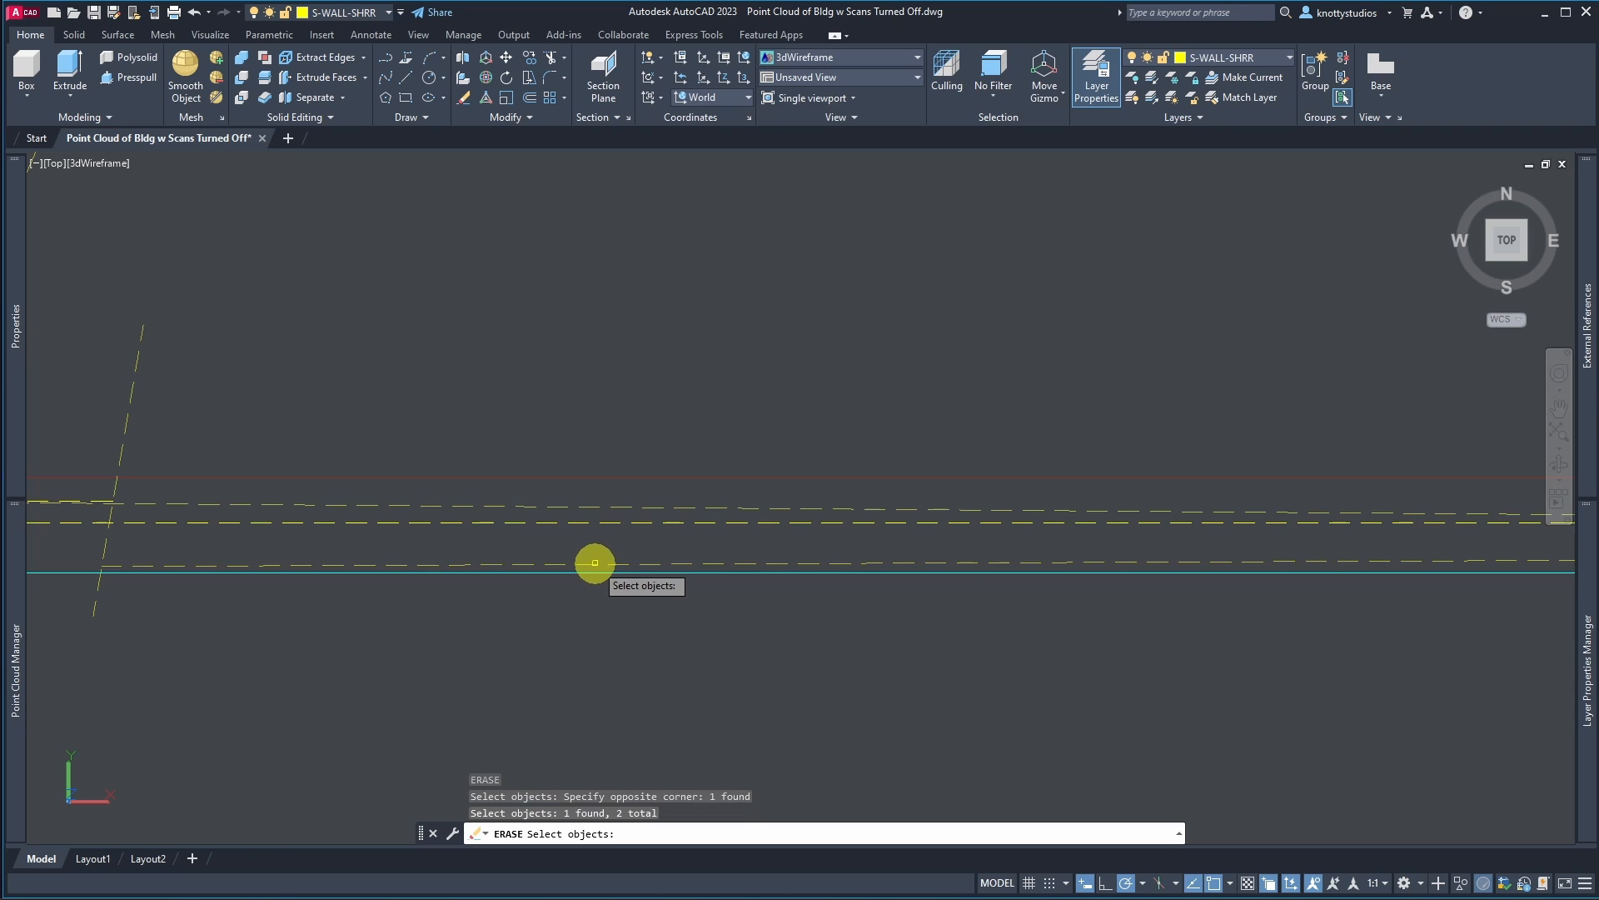
key(Return)
key(Return)
click(162, 350)
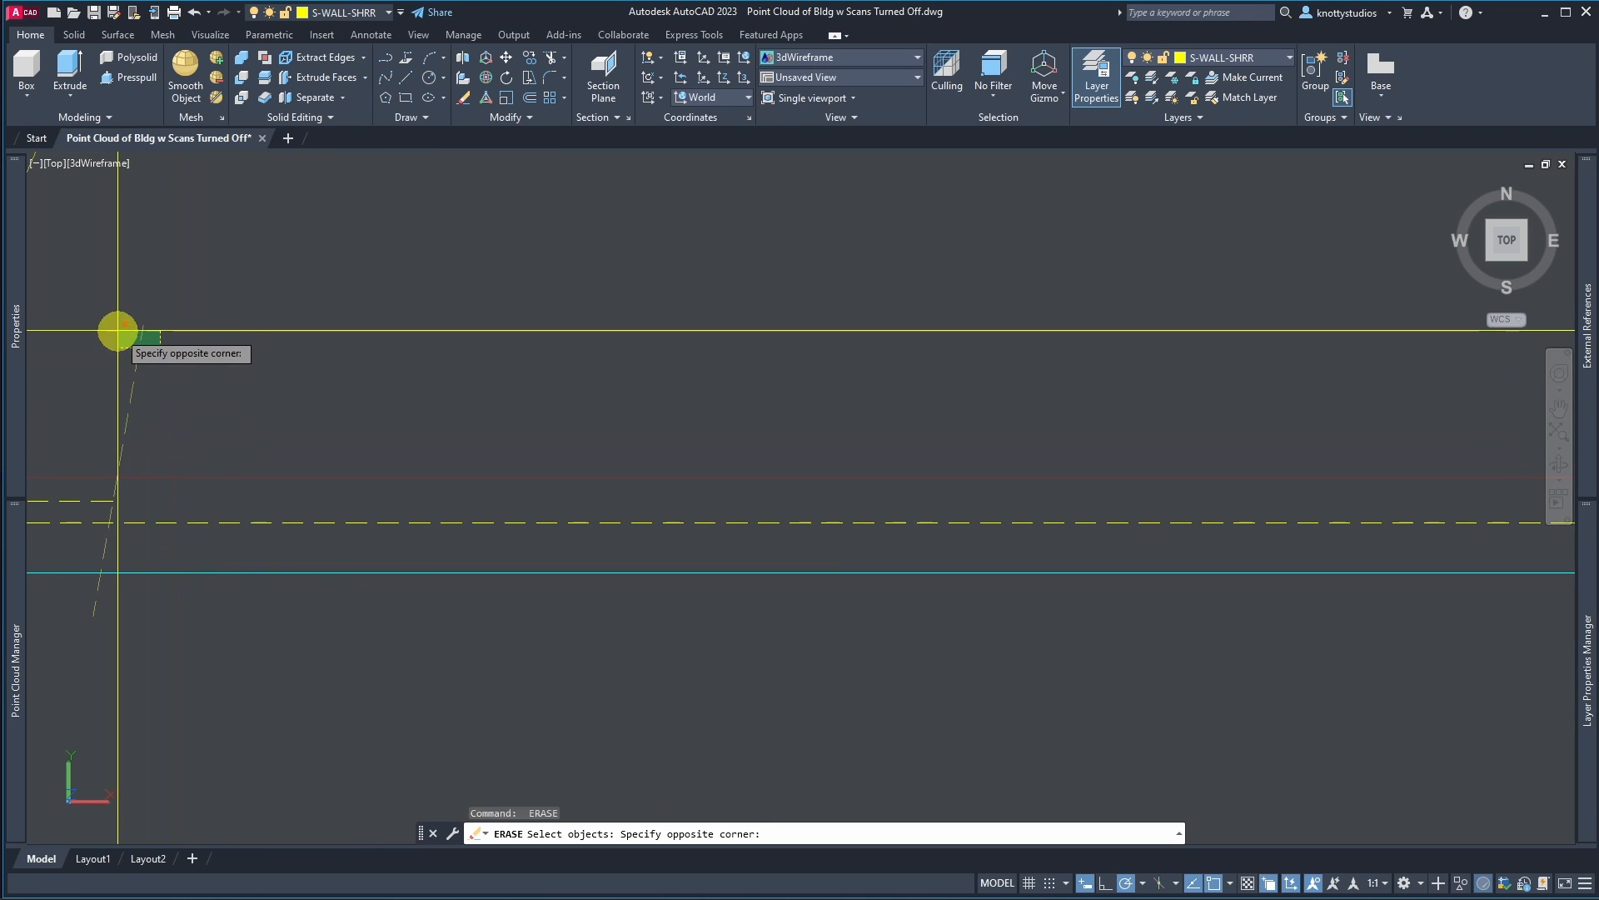
click(117, 333)
key(Return)
Step: Select the bottom section plane and freeze its RCS-BTM_SECTION layer
scroll(254, 398, down, 10)
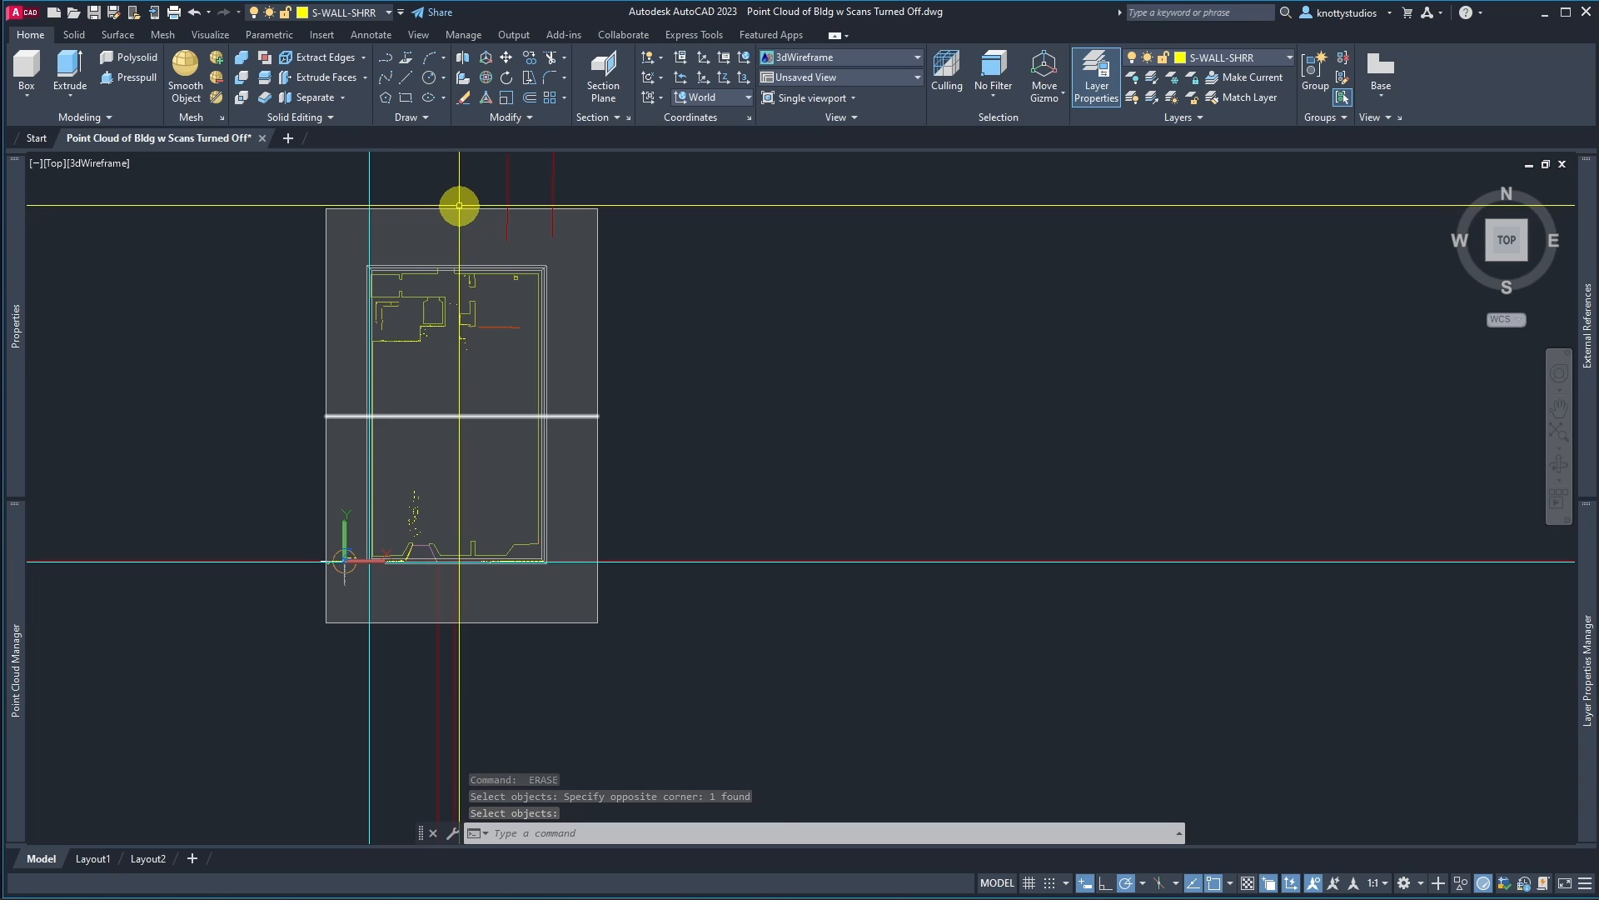
click(453, 214)
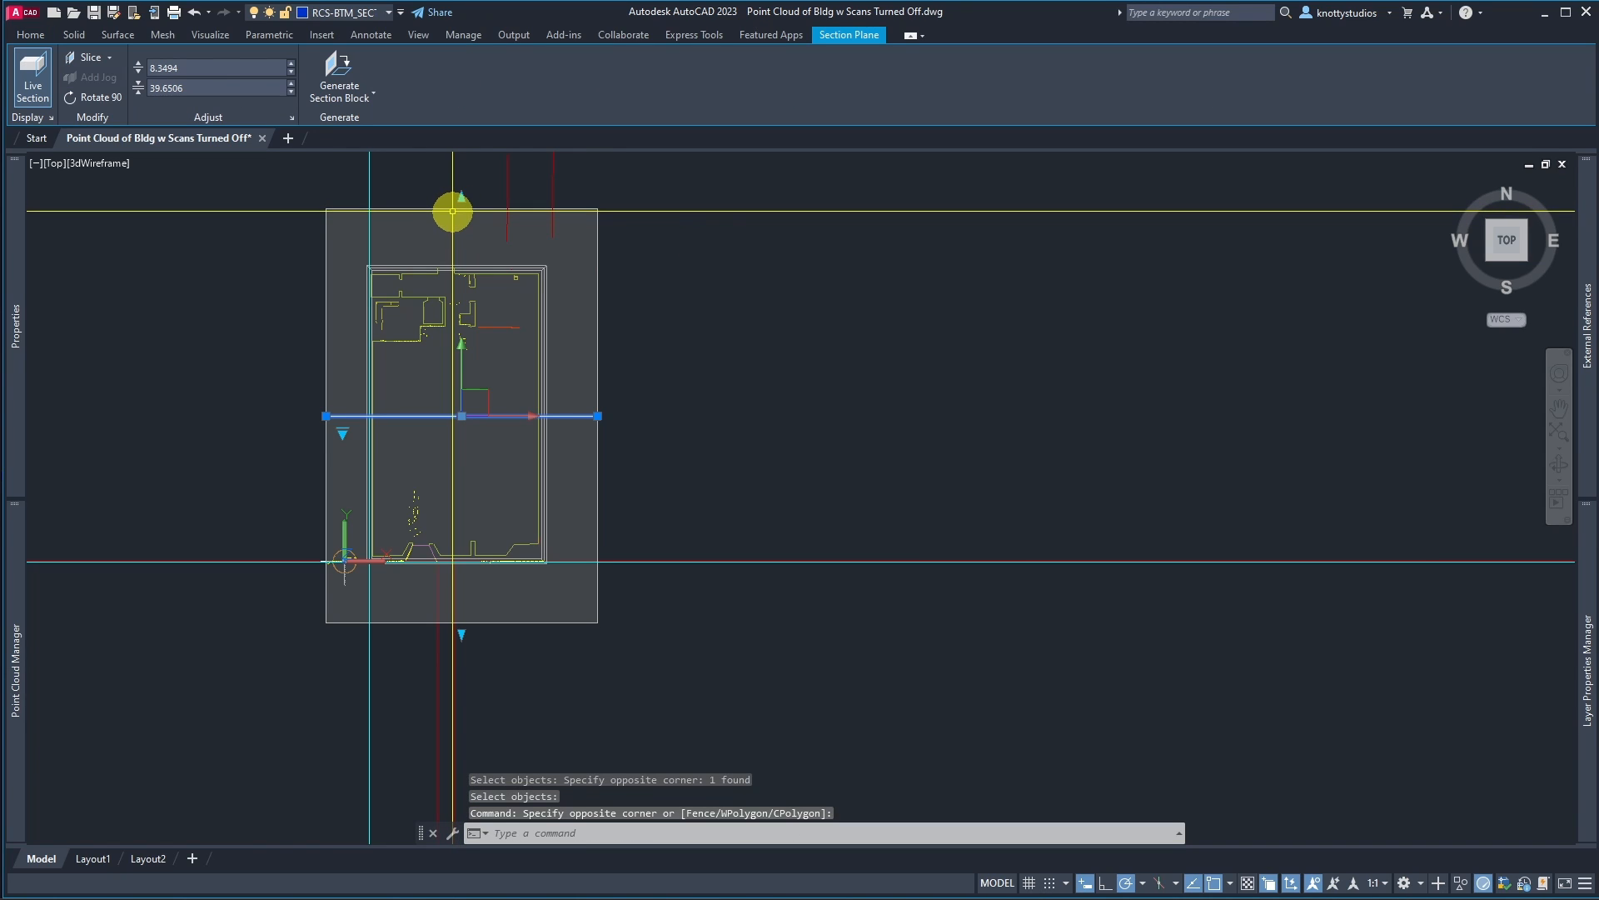
click(397, 15)
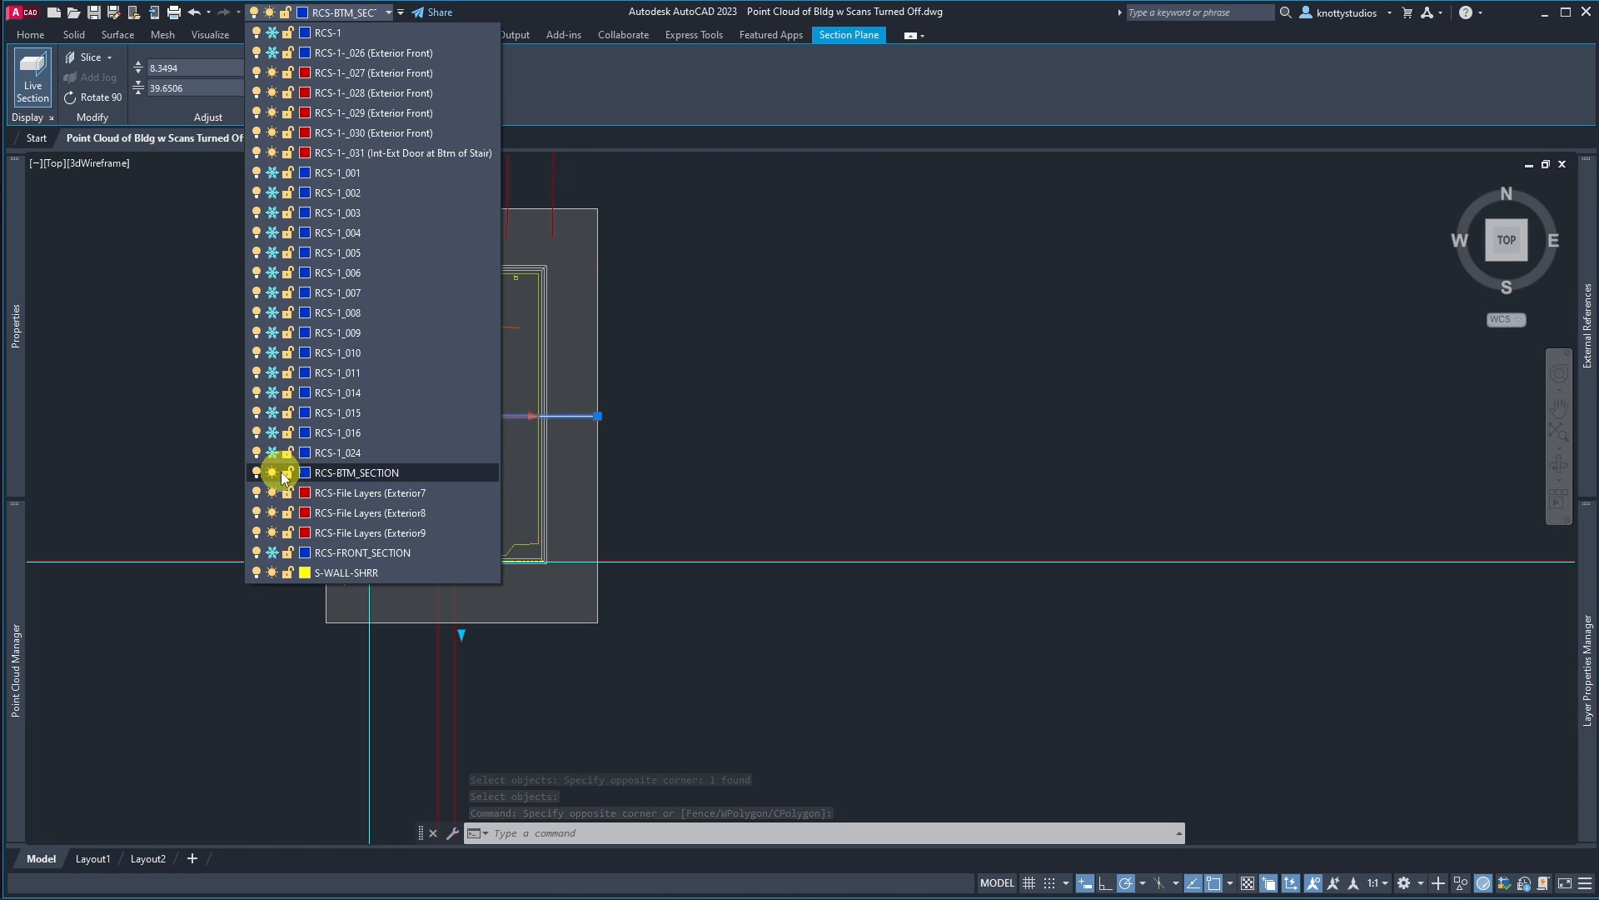
click(273, 474)
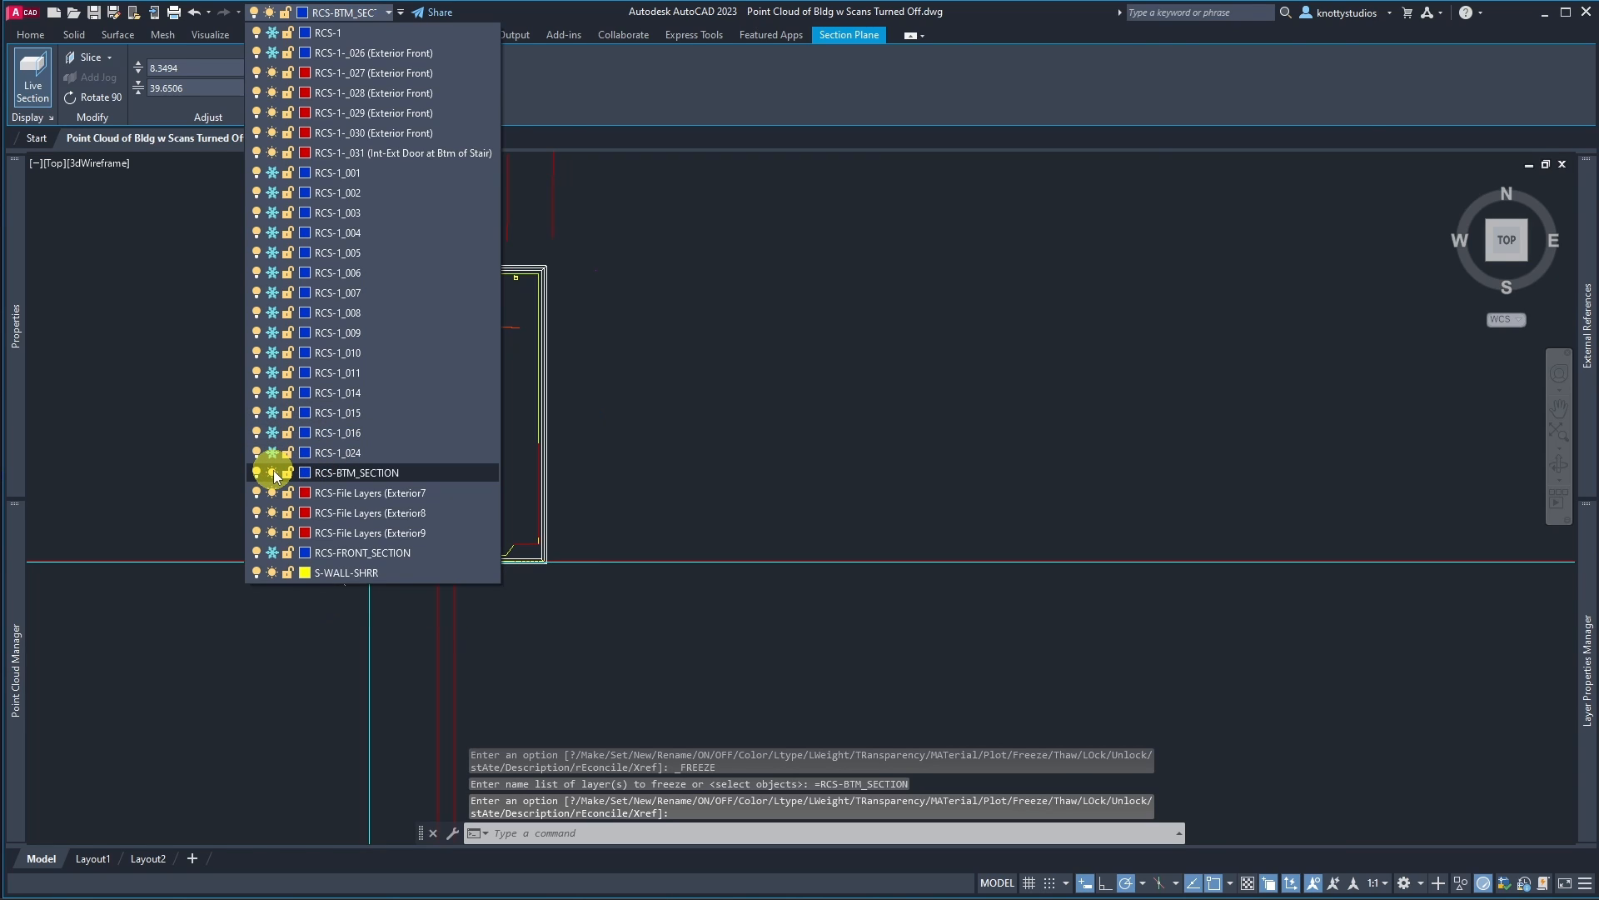
click(772, 460)
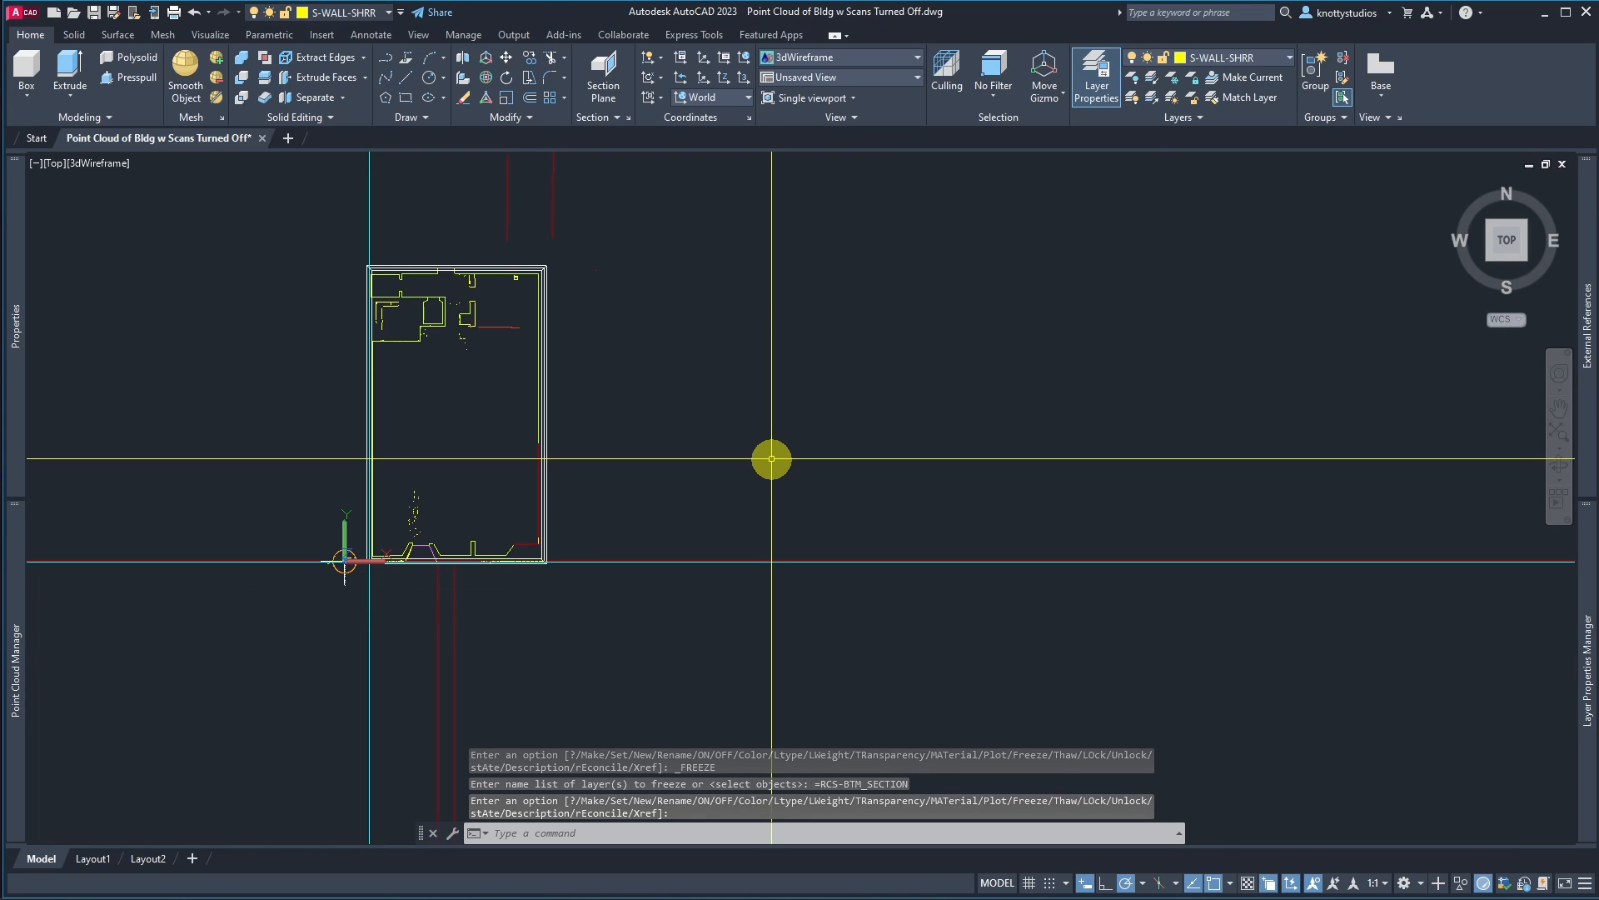
Step: Erase the scattered extracted points in front of the stair with a selection window
scroll(382, 538, up, 5)
scroll(382, 538, up, 3)
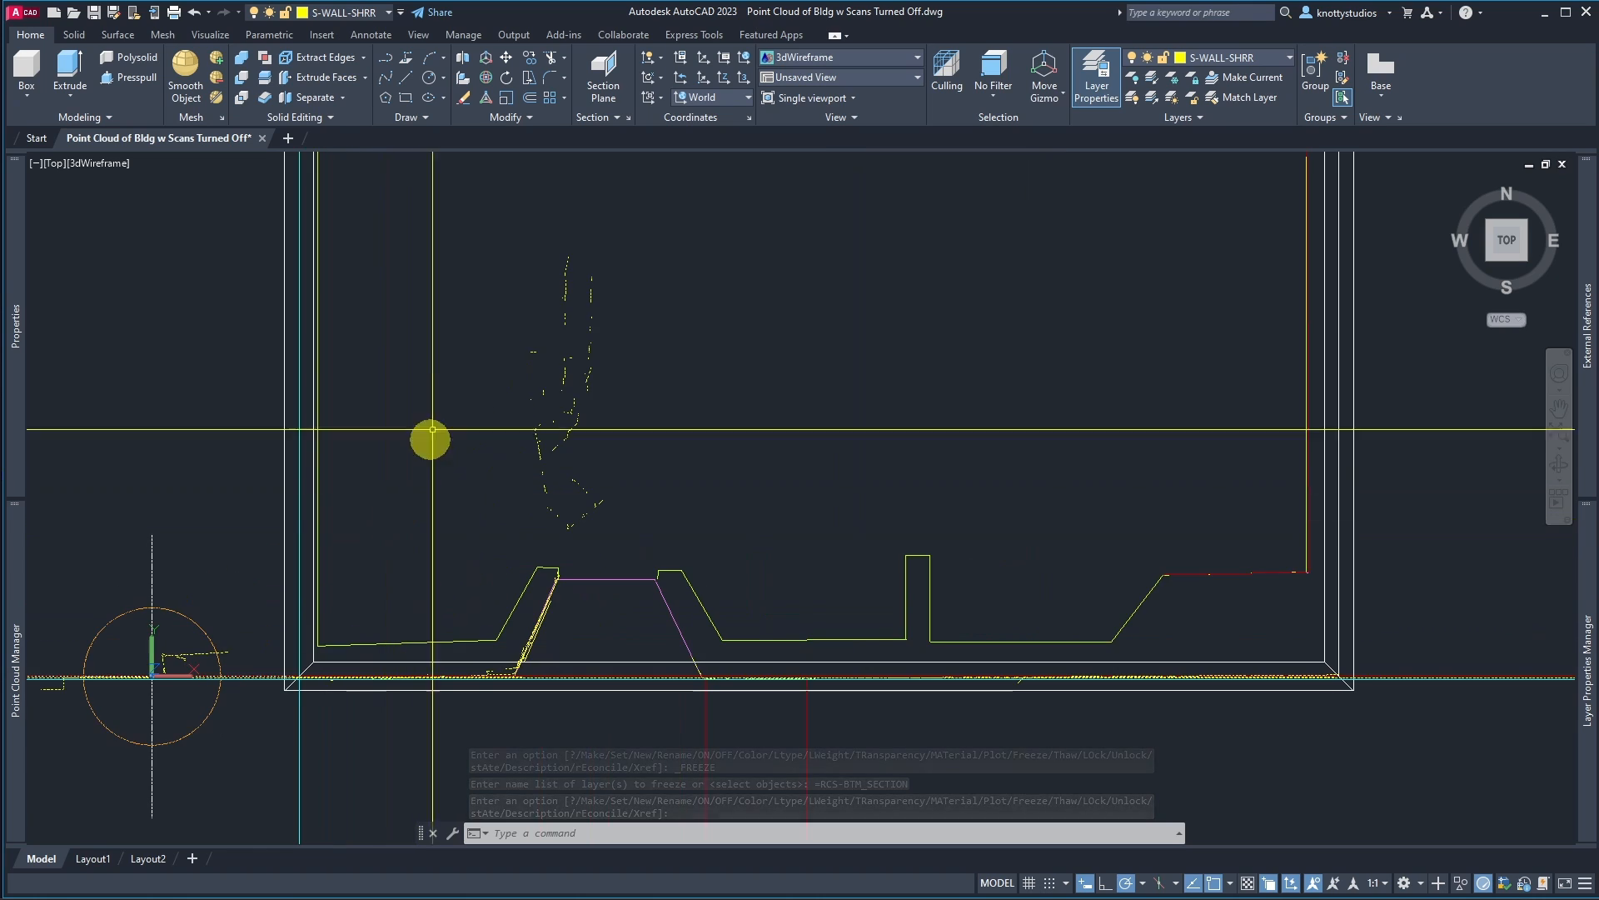
key(Return)
key(Escape)
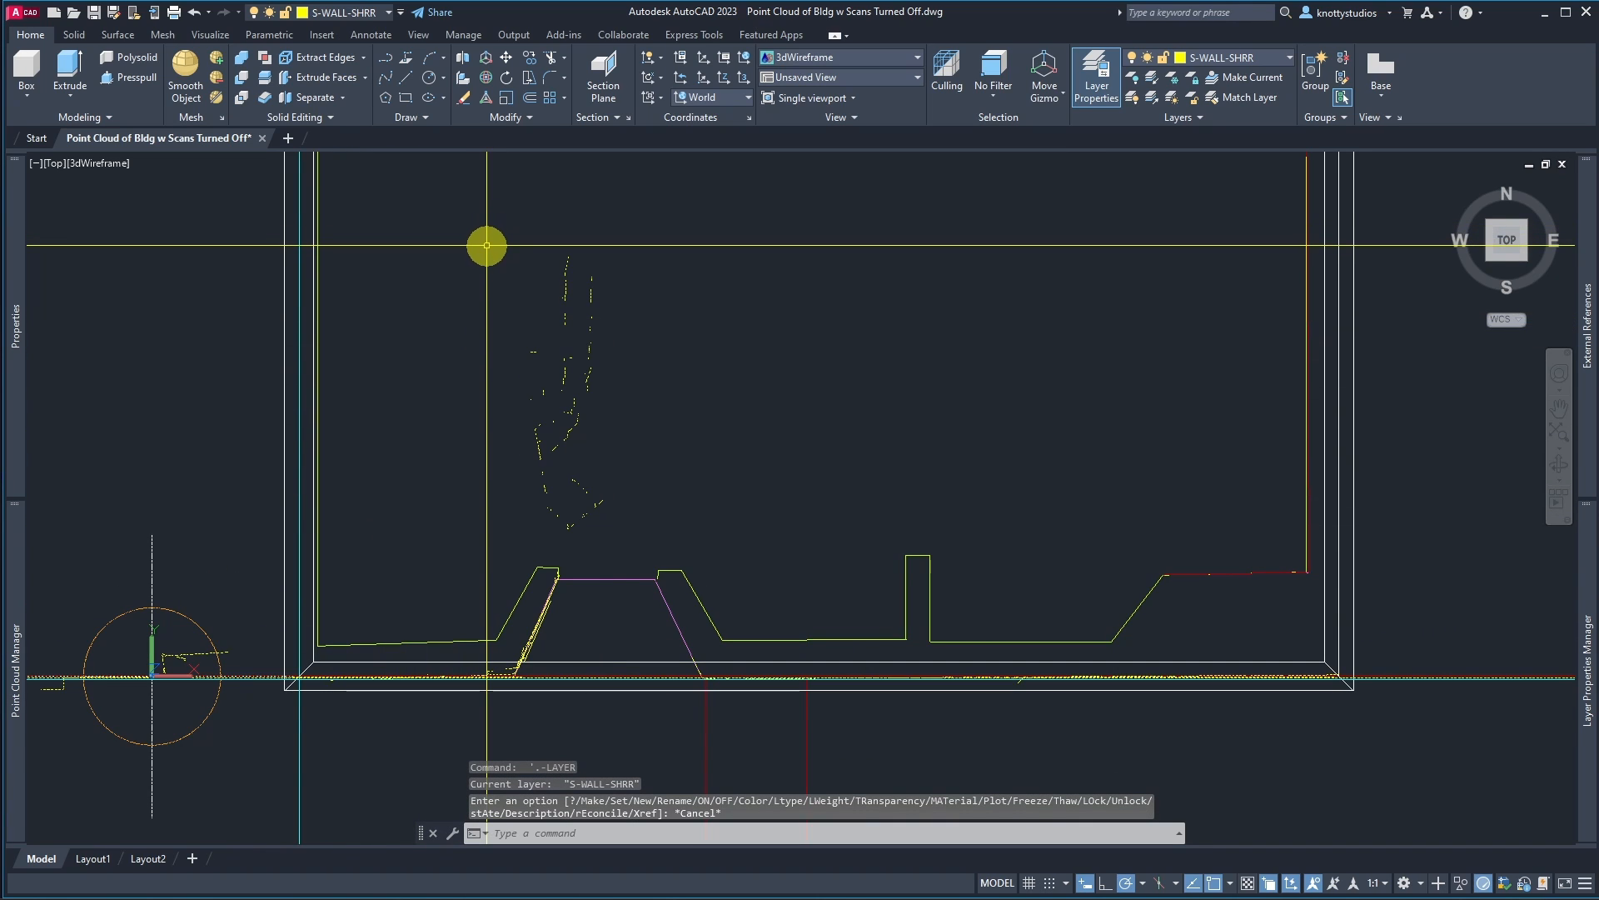
text(E)
key(Return)
click(477, 221)
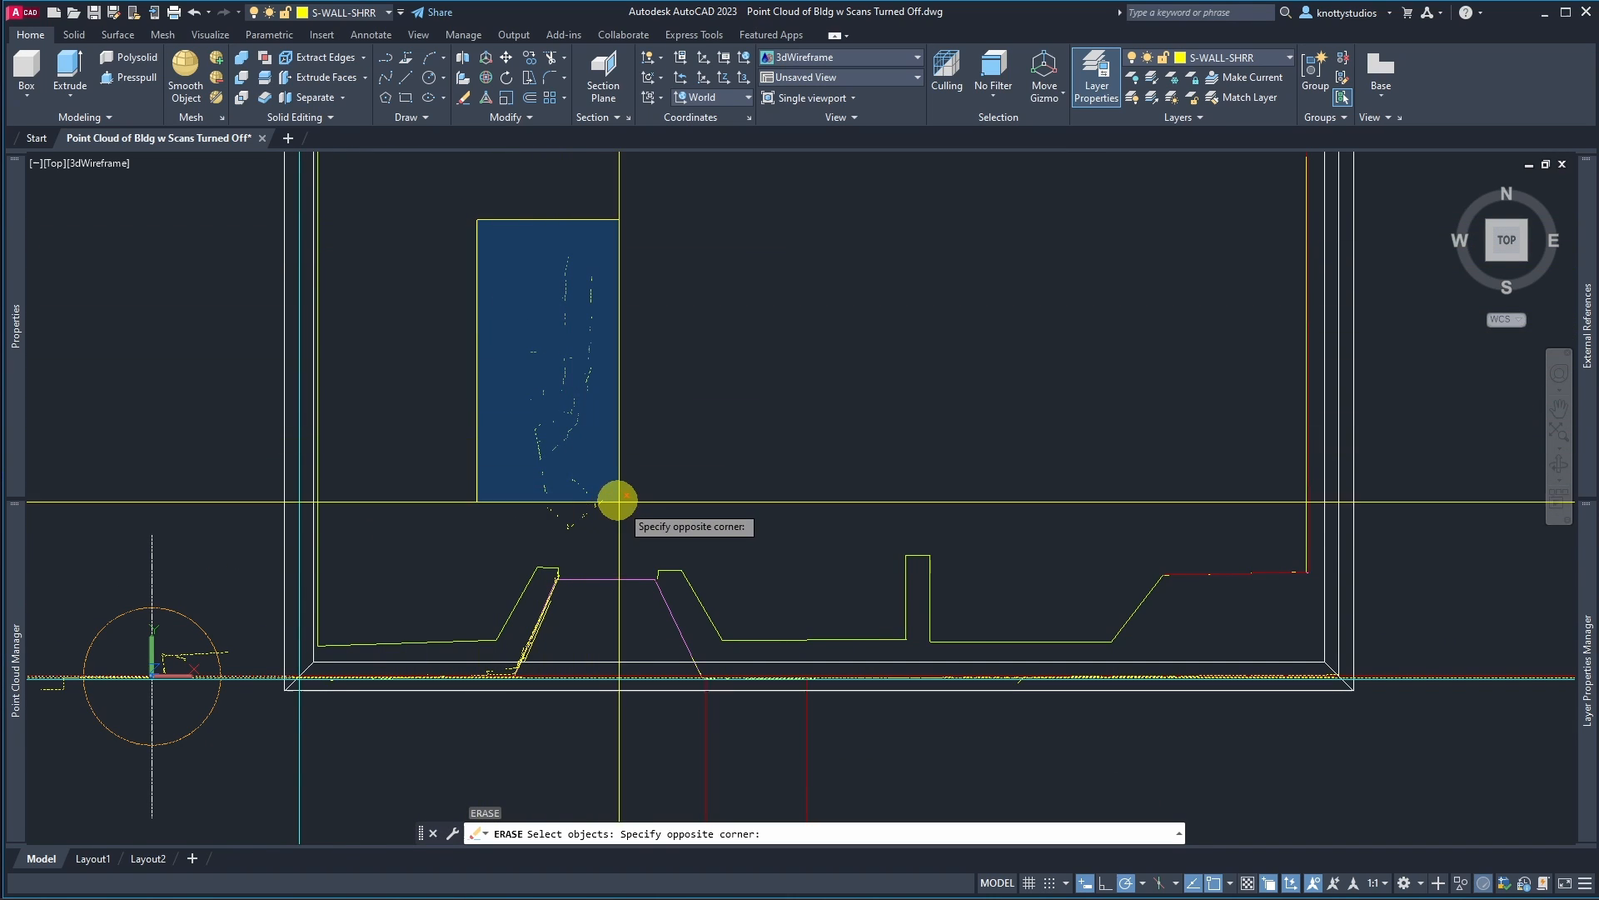
click(648, 531)
key(Return)
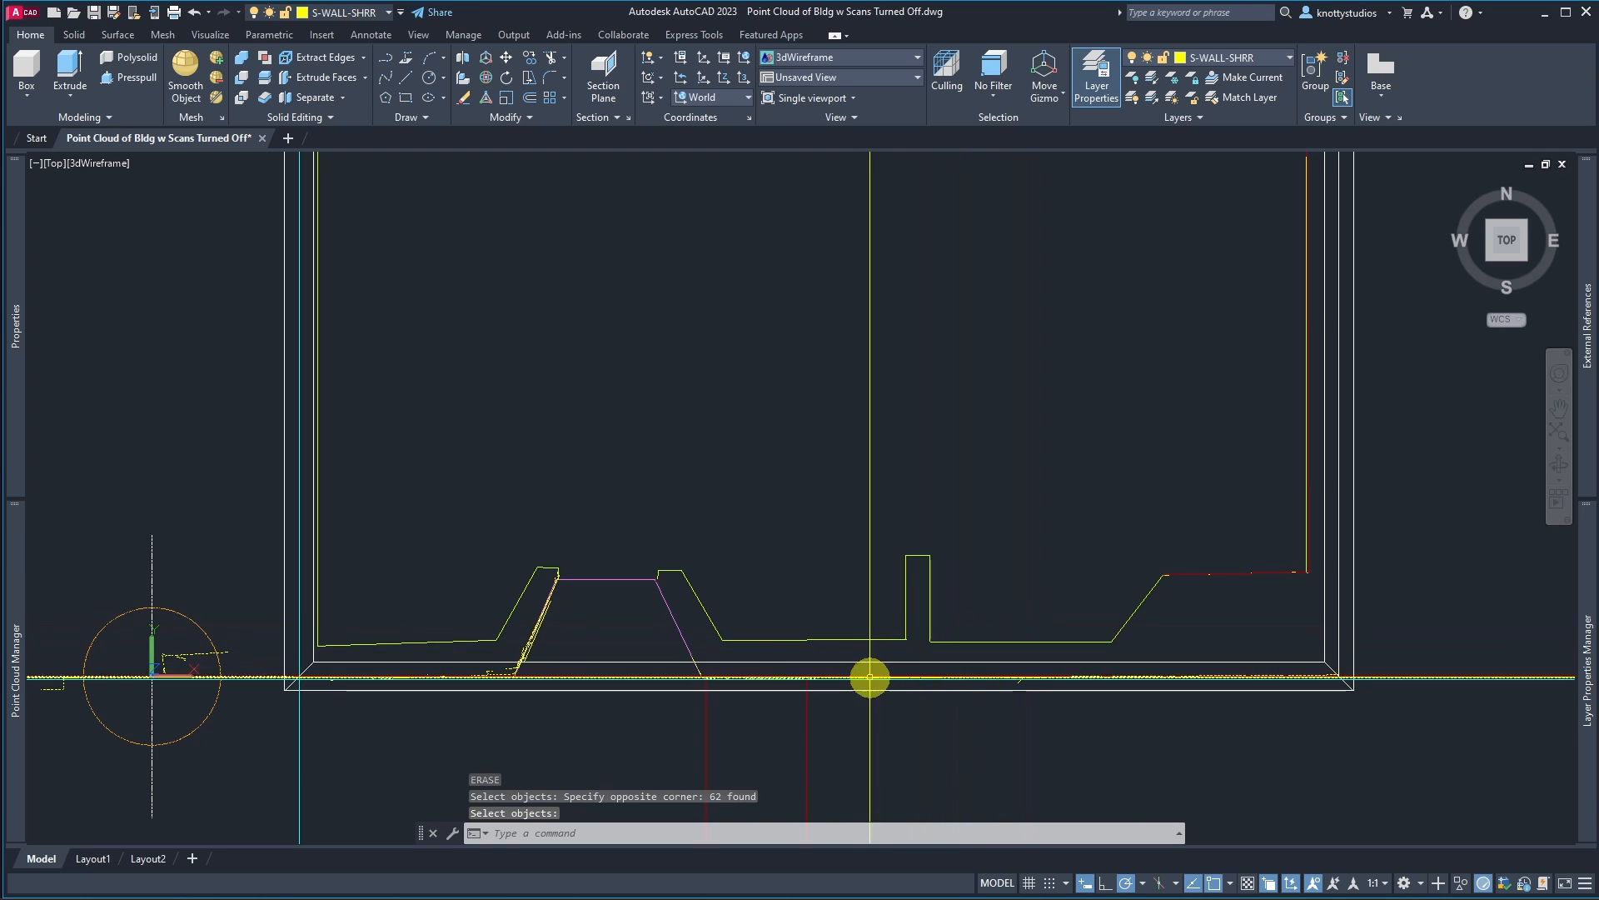
Step: Try to erase the small extracted fragments along the front wall between the corners
scroll(523, 727, up, 5)
scroll(523, 727, up, 2)
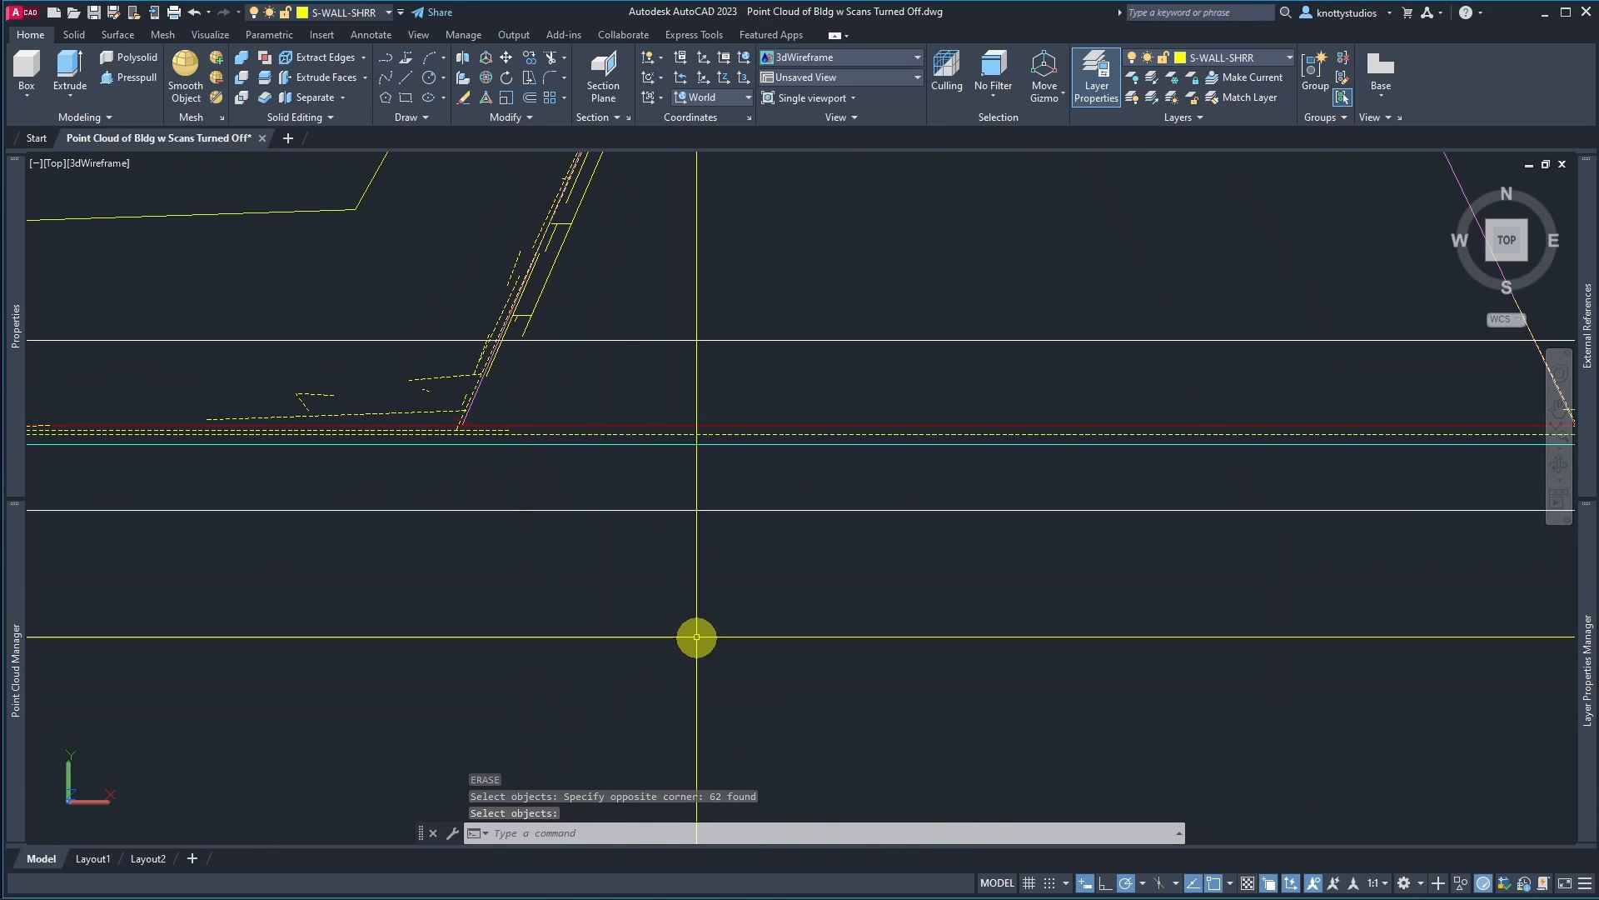
scroll(696, 636, down, 6)
scroll(383, 626, up, 9)
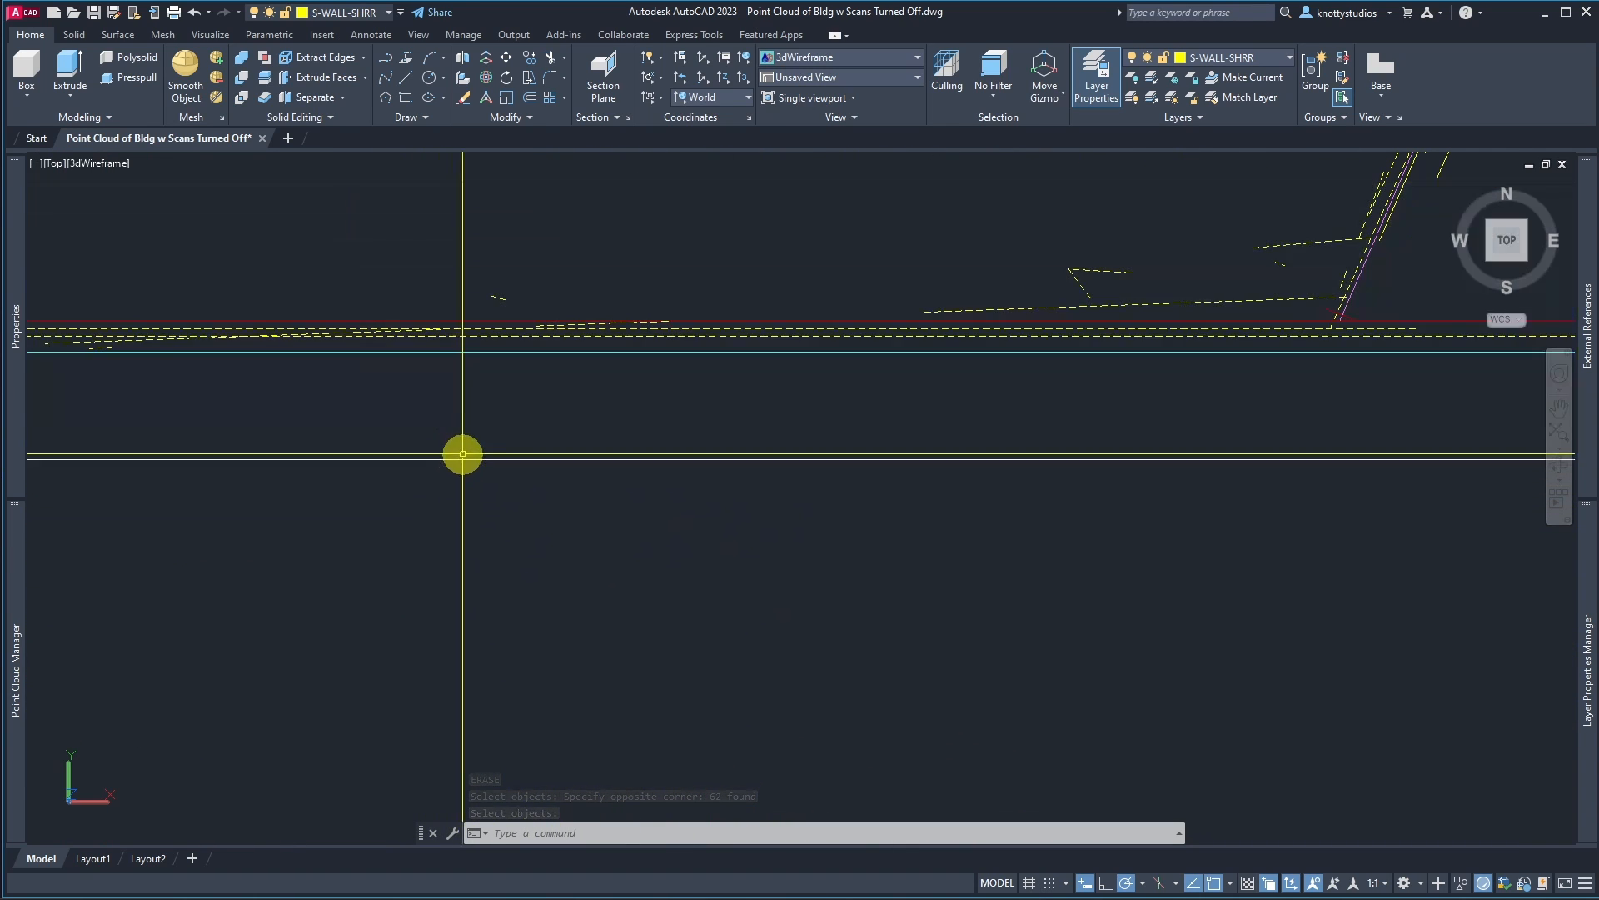
key(Return)
click(426, 276)
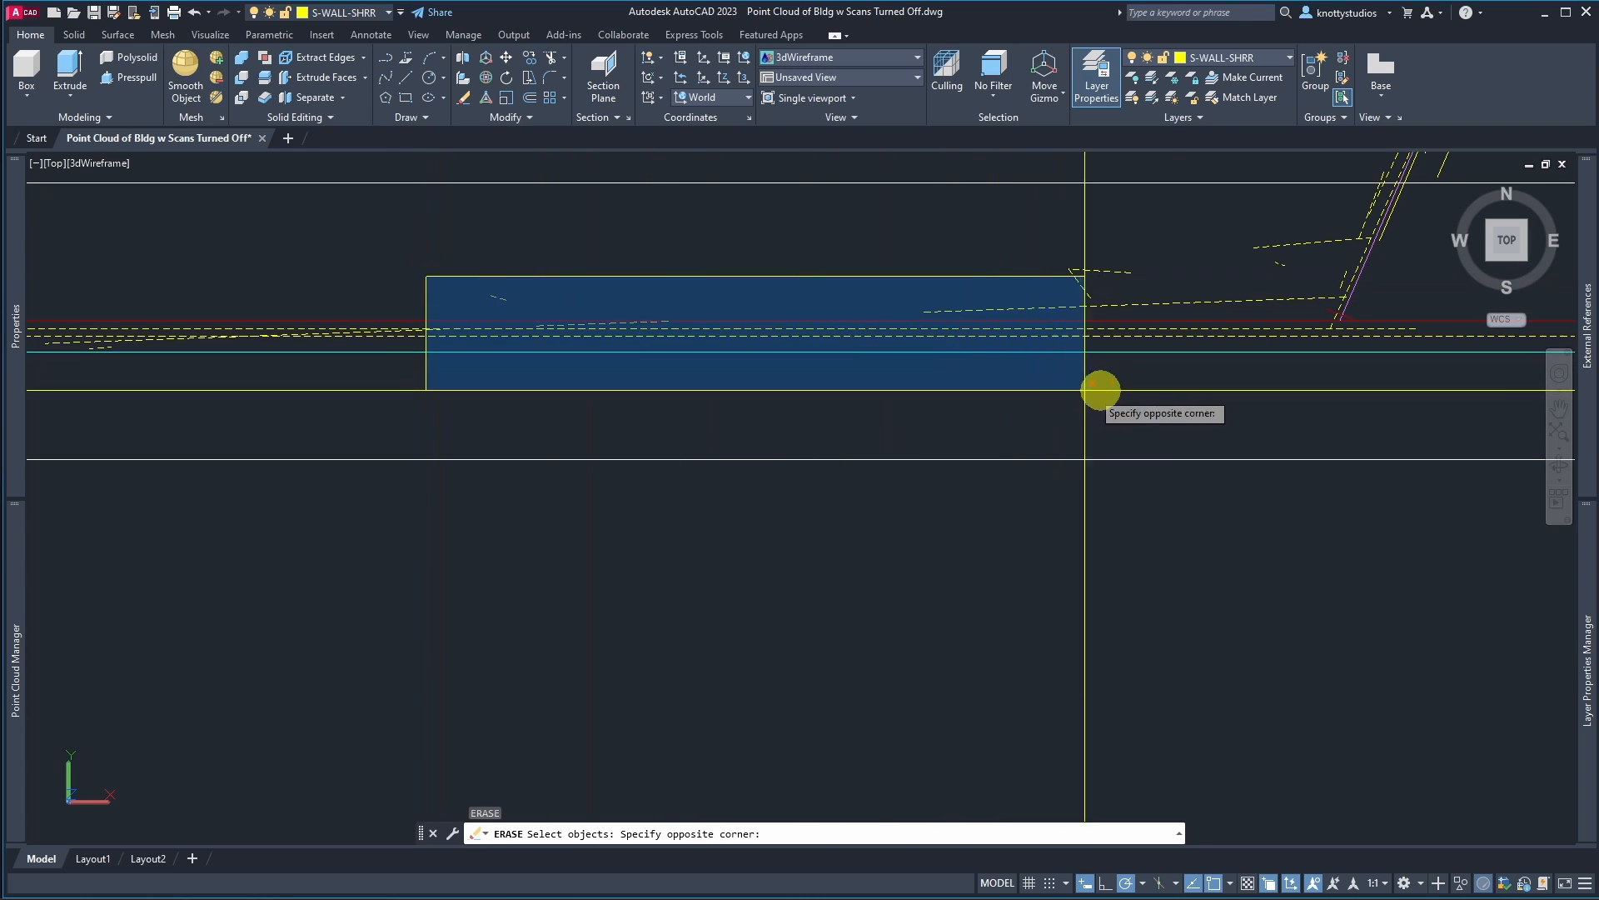
click(1445, 375)
click(928, 243)
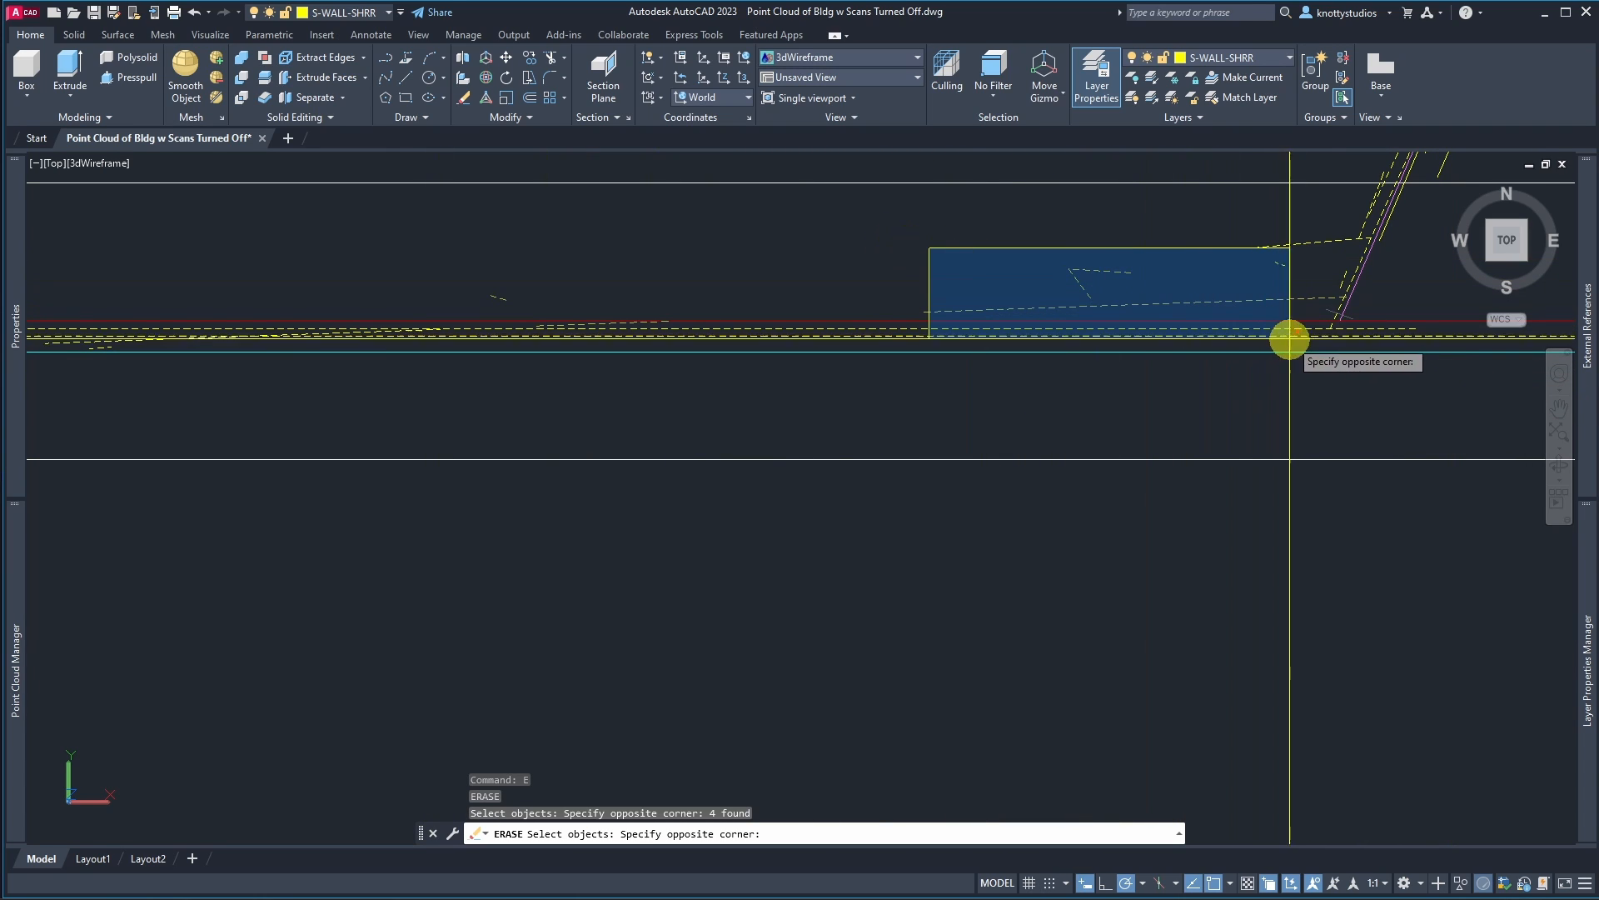
click(1372, 343)
key(Return)
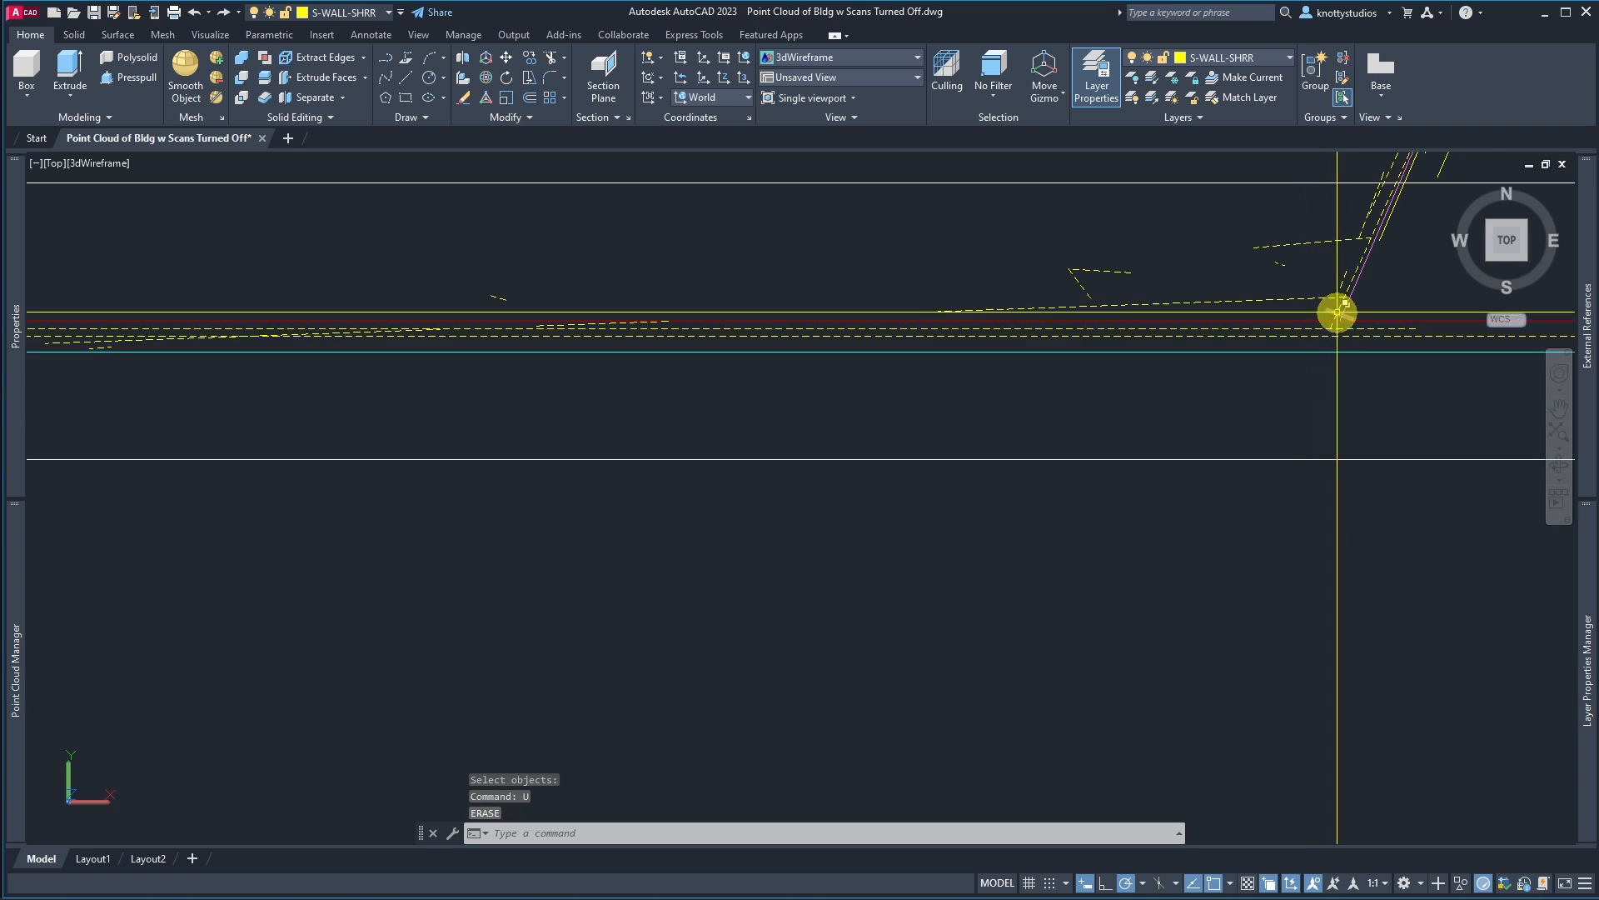
Step: Erase the small extracted fragments near the front wall with two selection windows
text(e)
key(Return)
click(1152, 309)
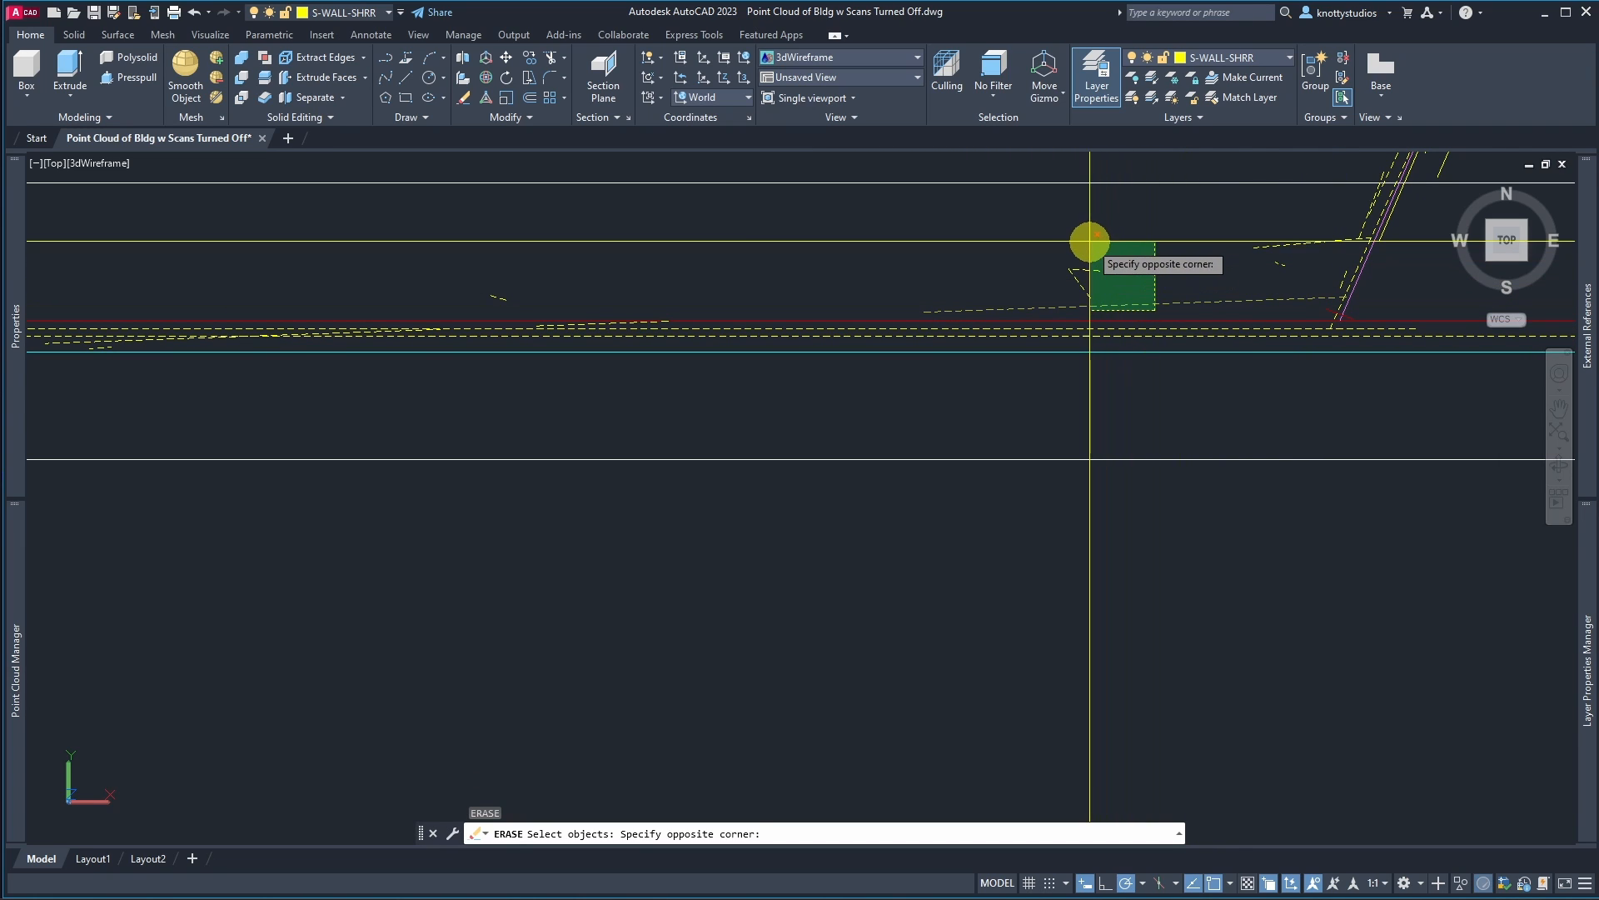
click(1082, 245)
click(457, 239)
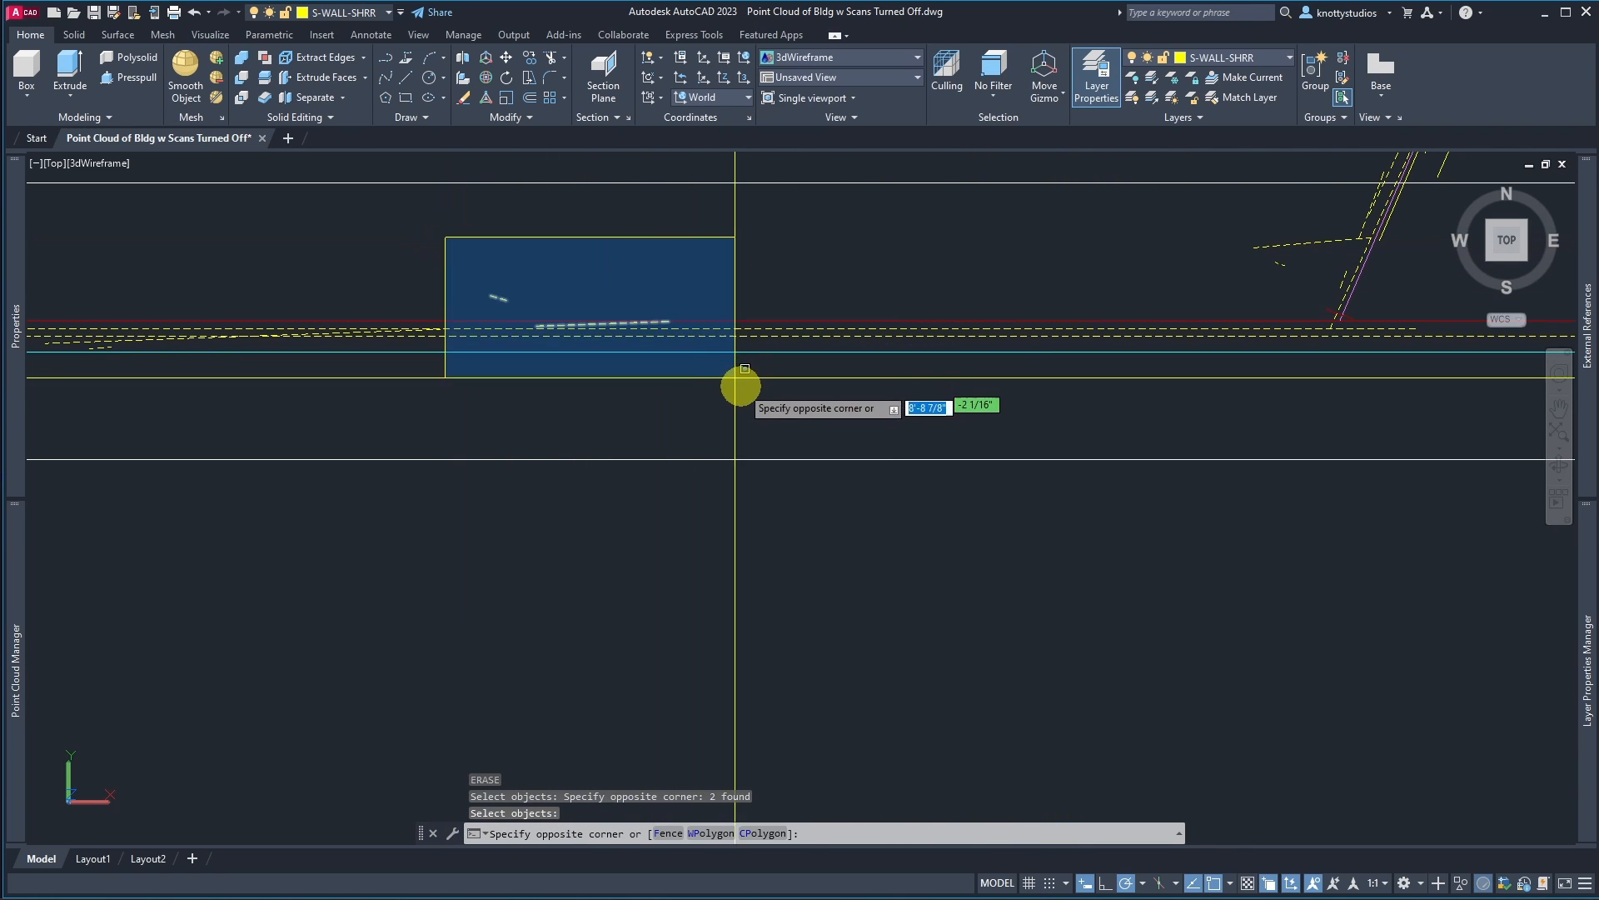
click(755, 398)
key(Return)
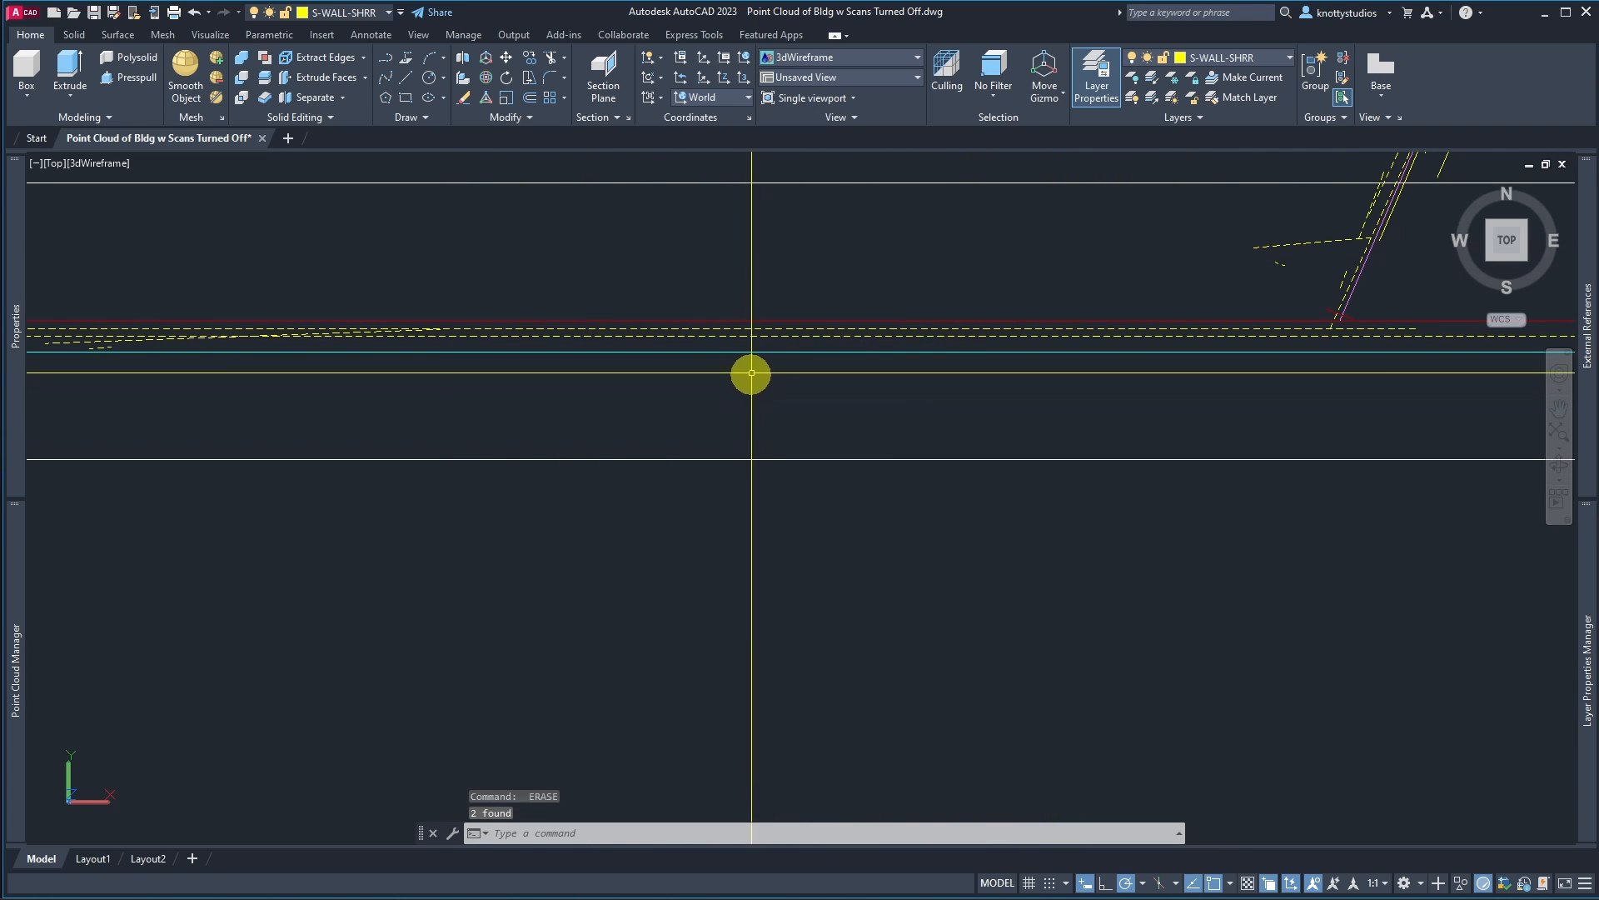
Step: Select the drawn front wall line and inspect it toward the west corner
click(774, 332)
scroll(776, 453, down, 3)
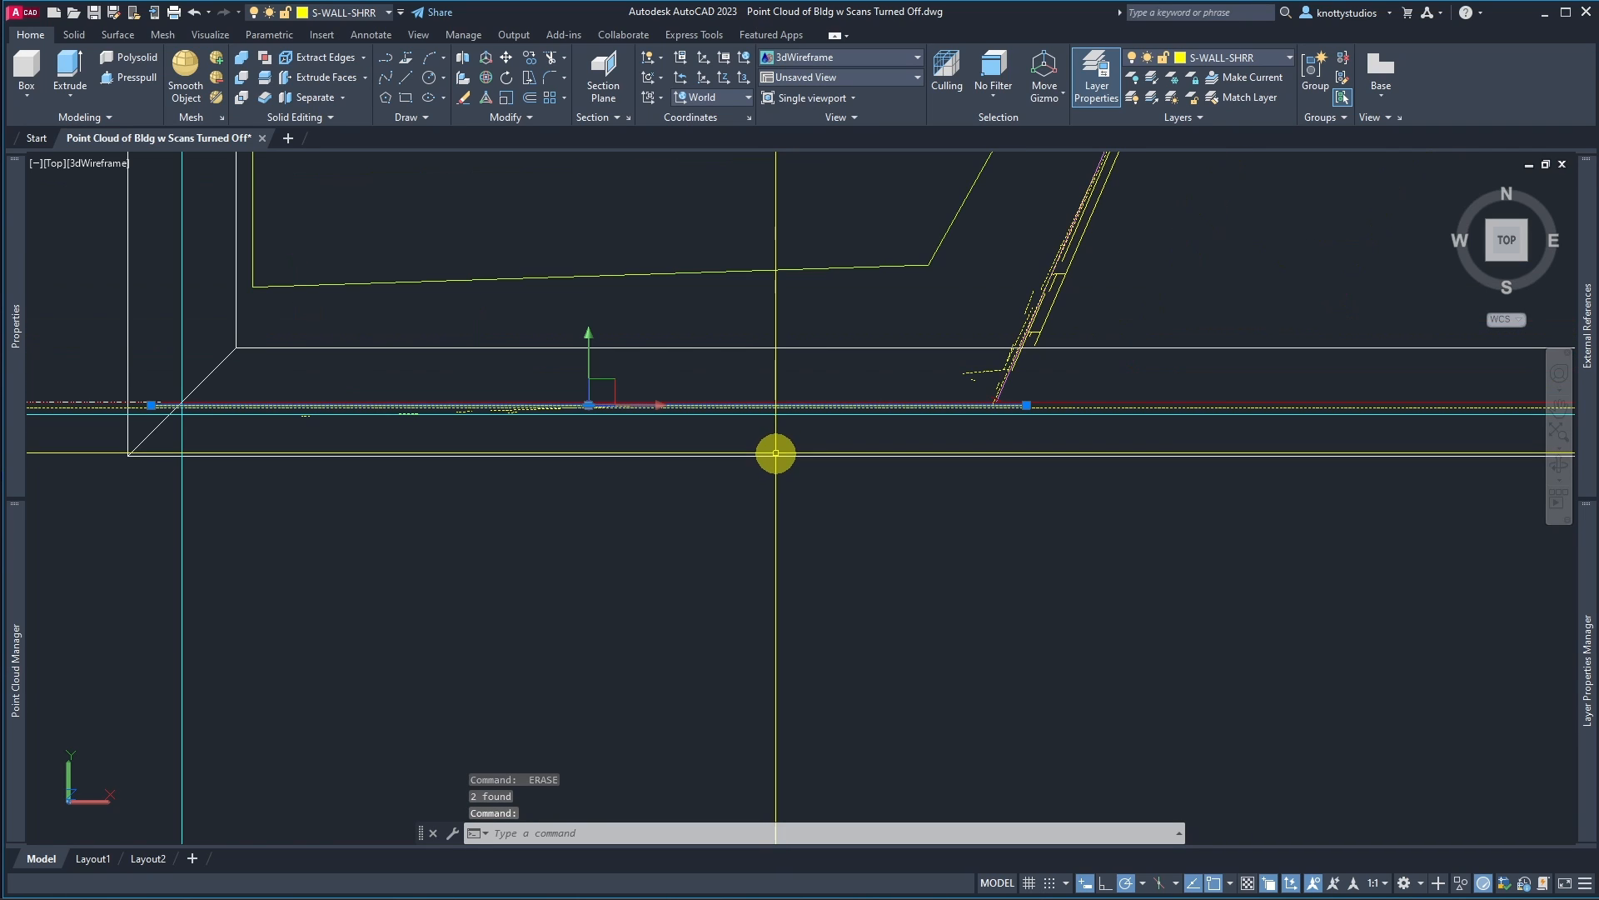
scroll(683, 445, down, 3)
scroll(451, 444, up, 5)
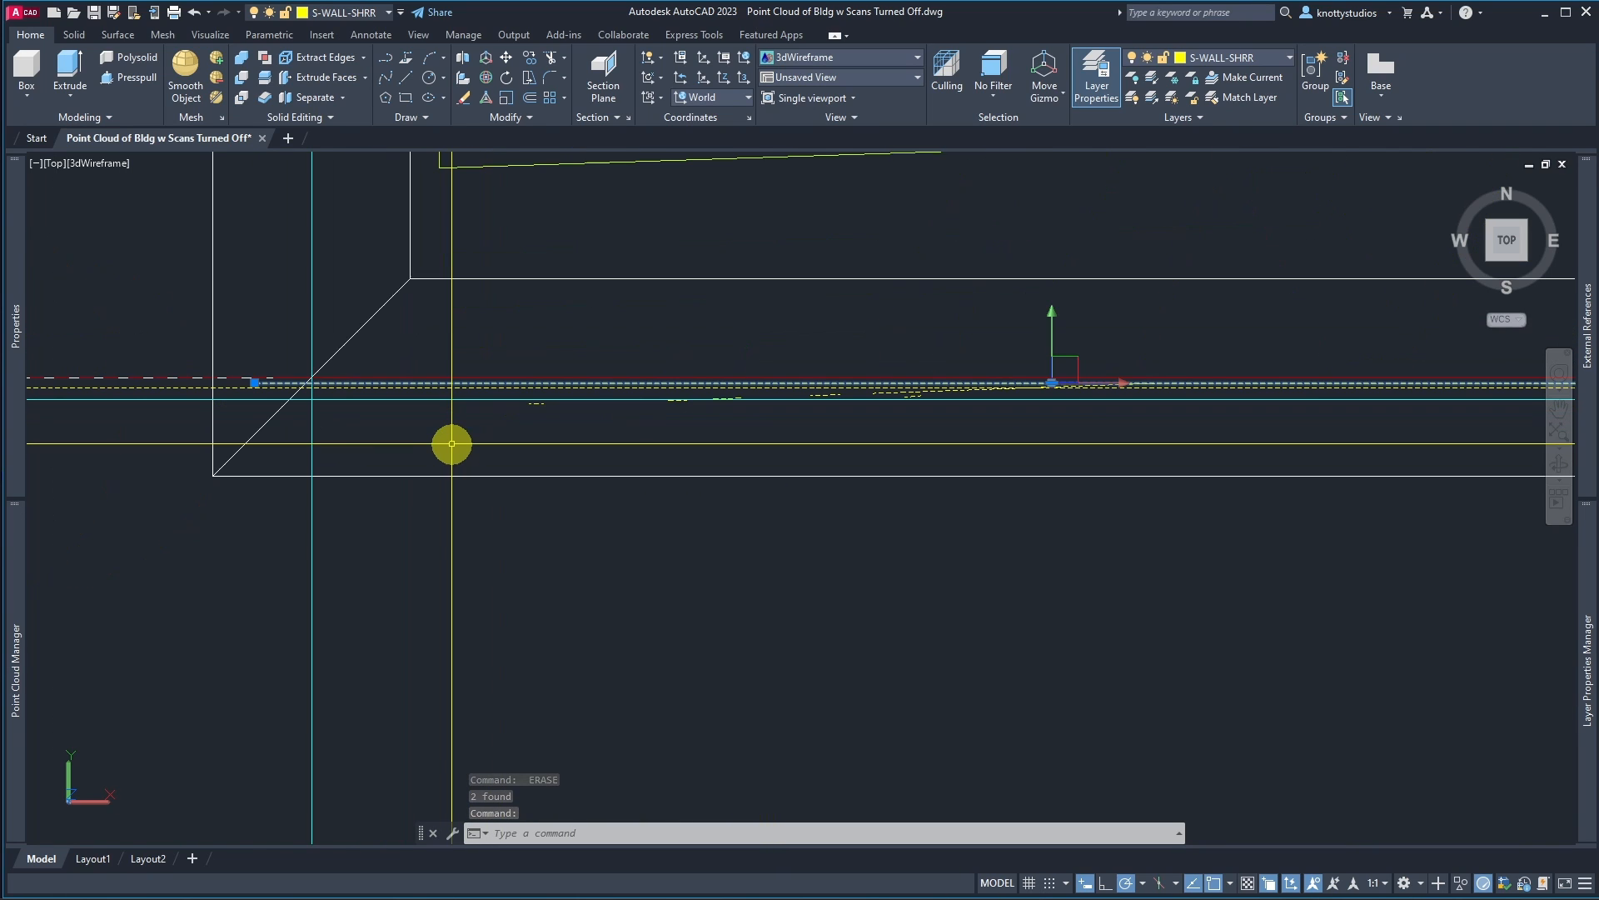
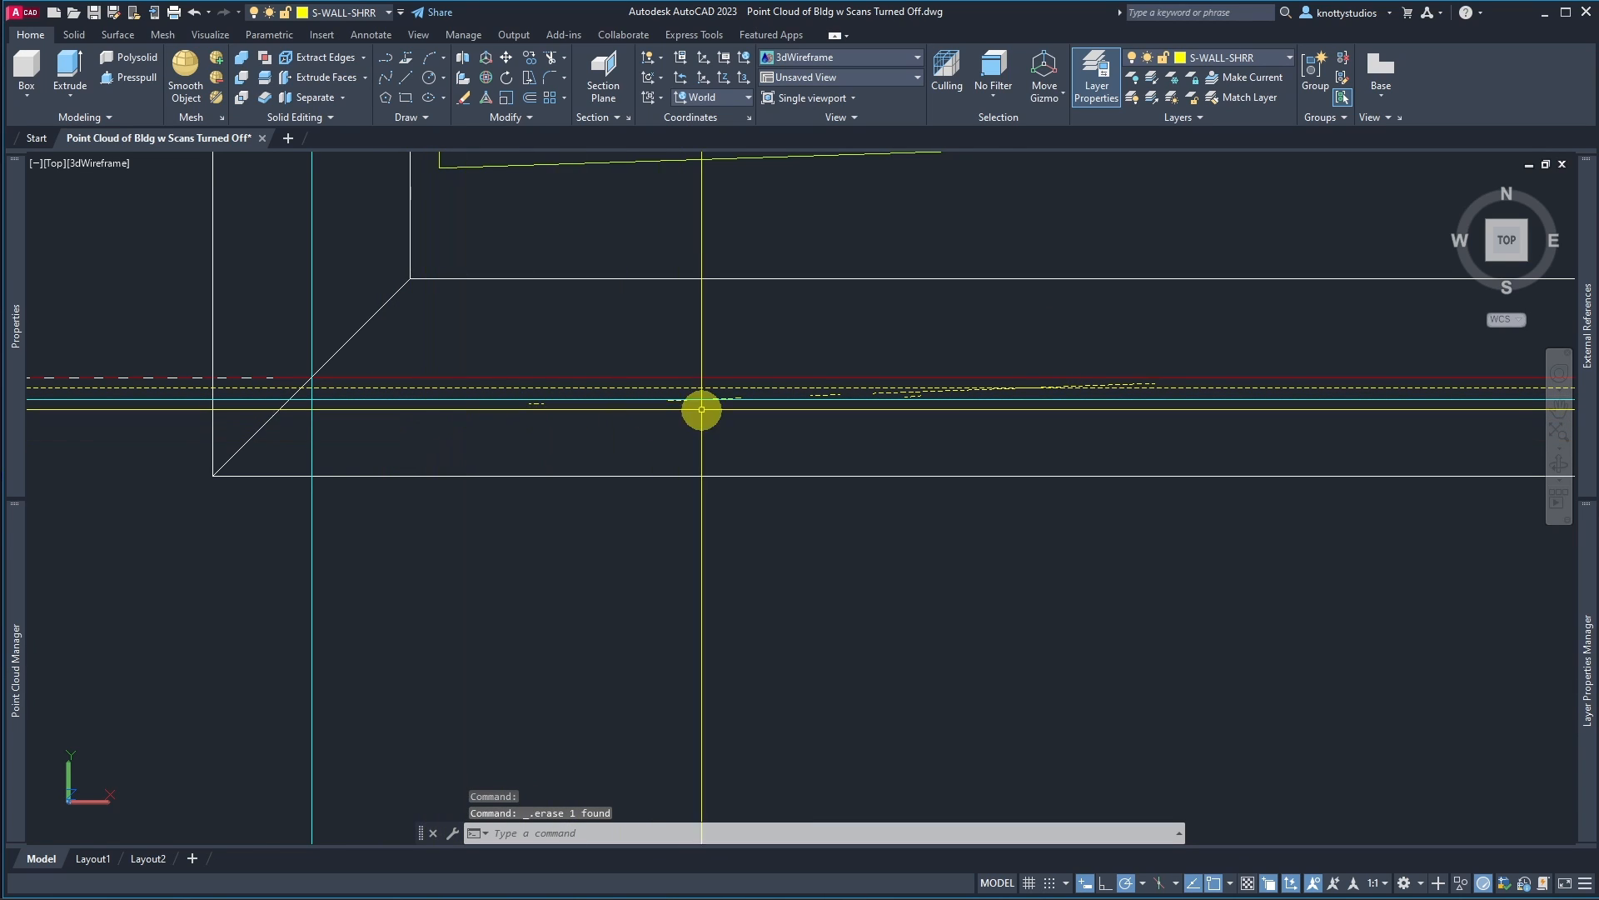
Step: Erase the remaining extracted fragments along the front wall with a selection window
text(e)
key(Return)
click(500, 338)
click(1142, 470)
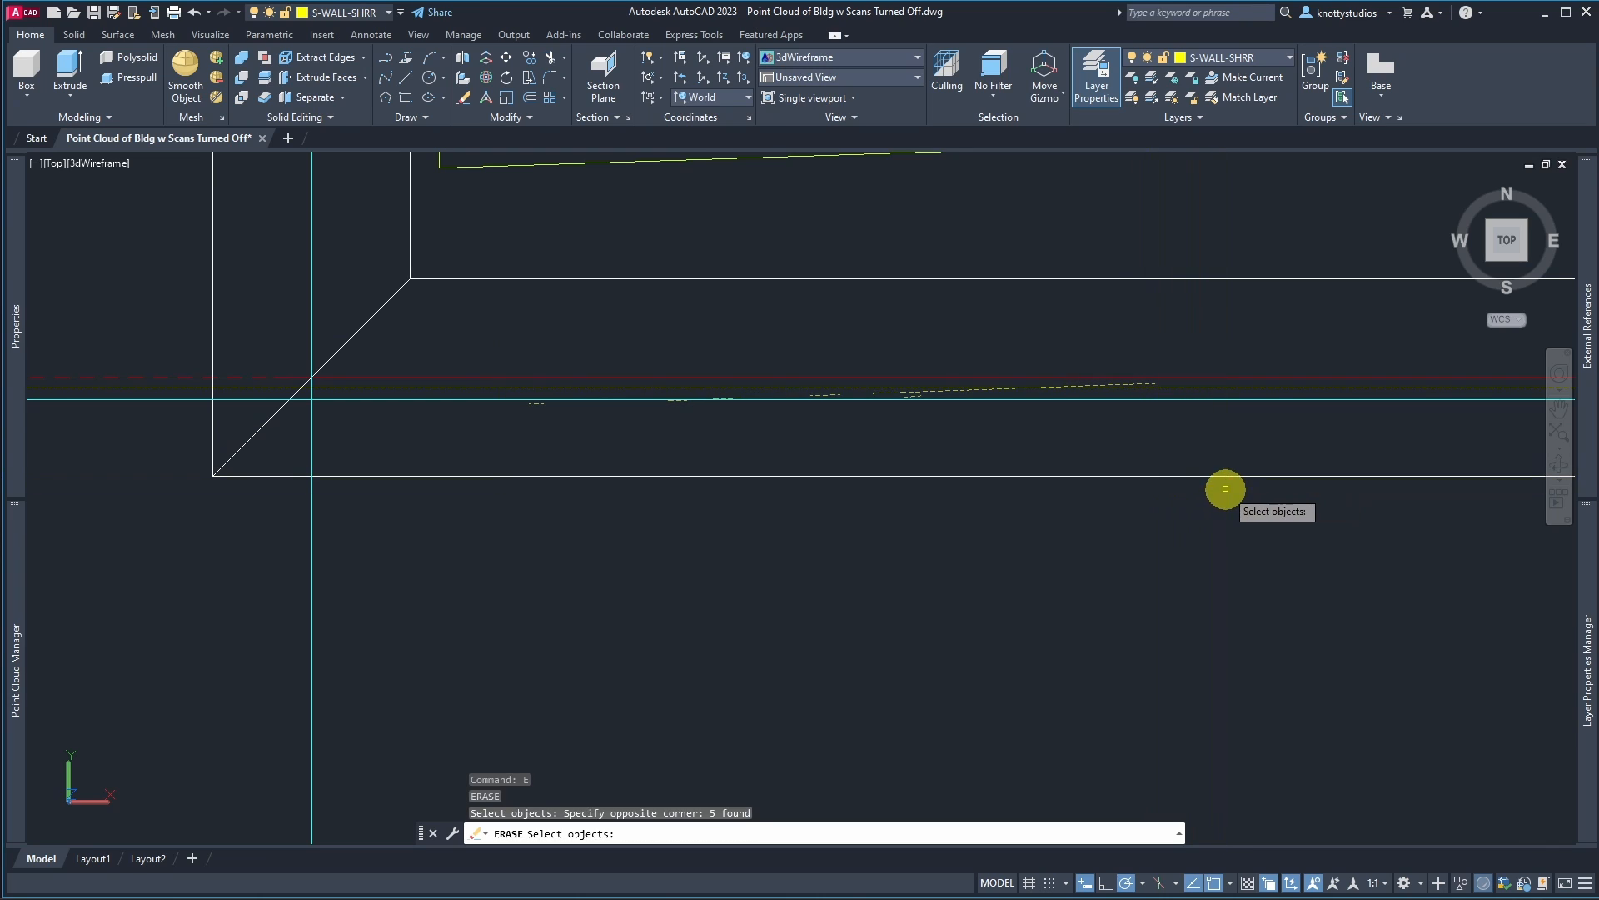
key(Return)
Step: Extend the stair's angled west side line down to the front wall line
scroll(582, 424, down, 5)
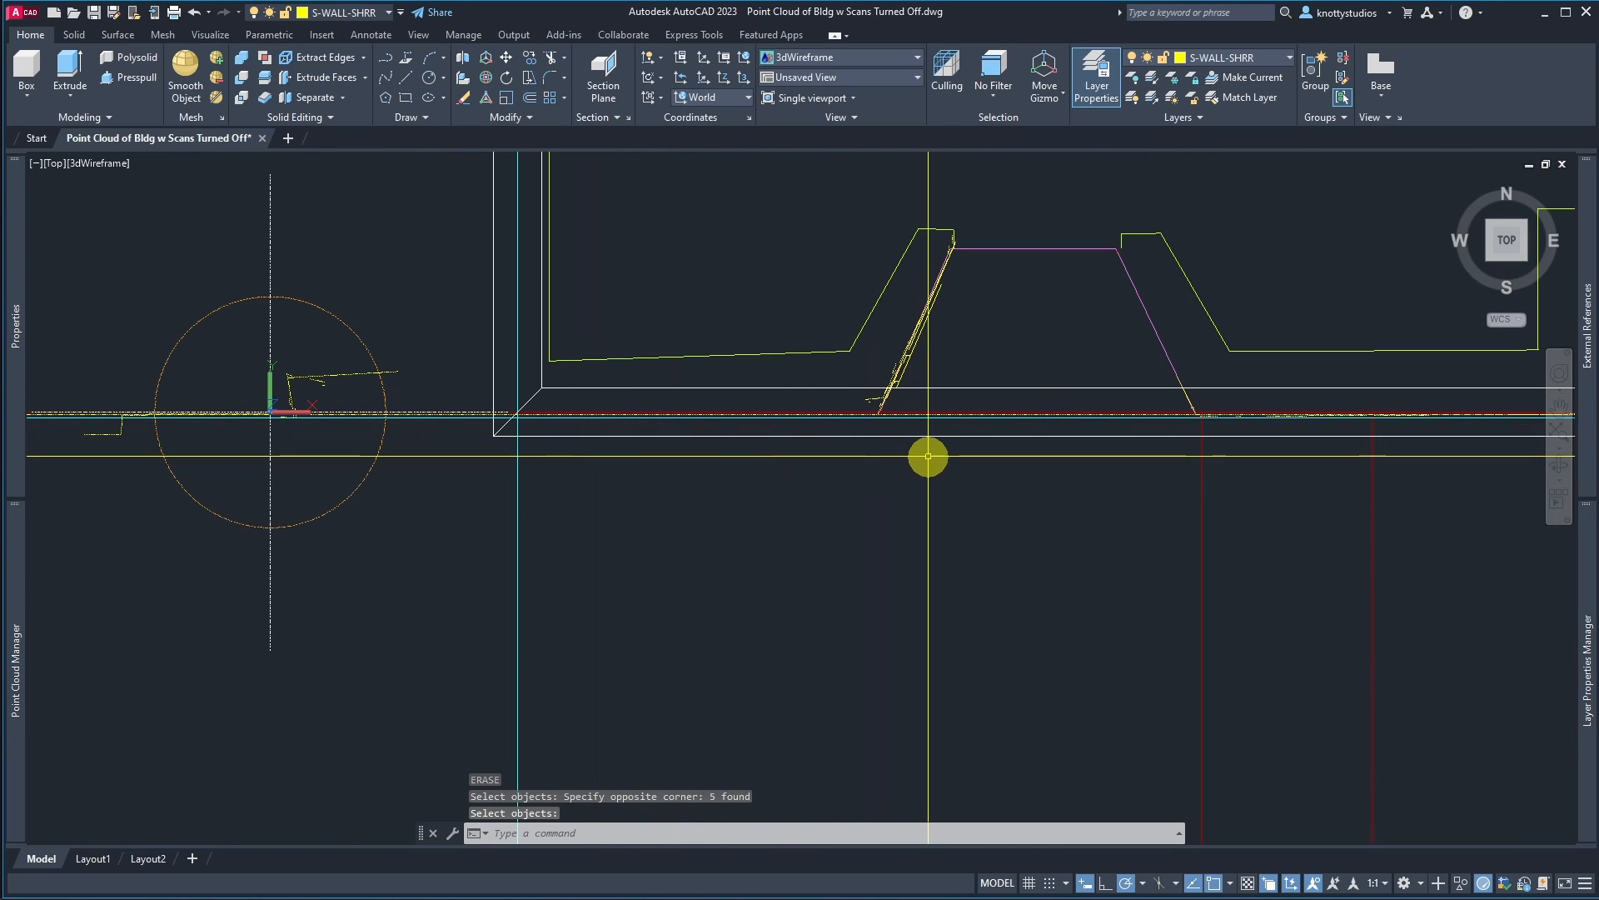
scroll(925, 453, up, 5)
scroll(791, 341, up, 8)
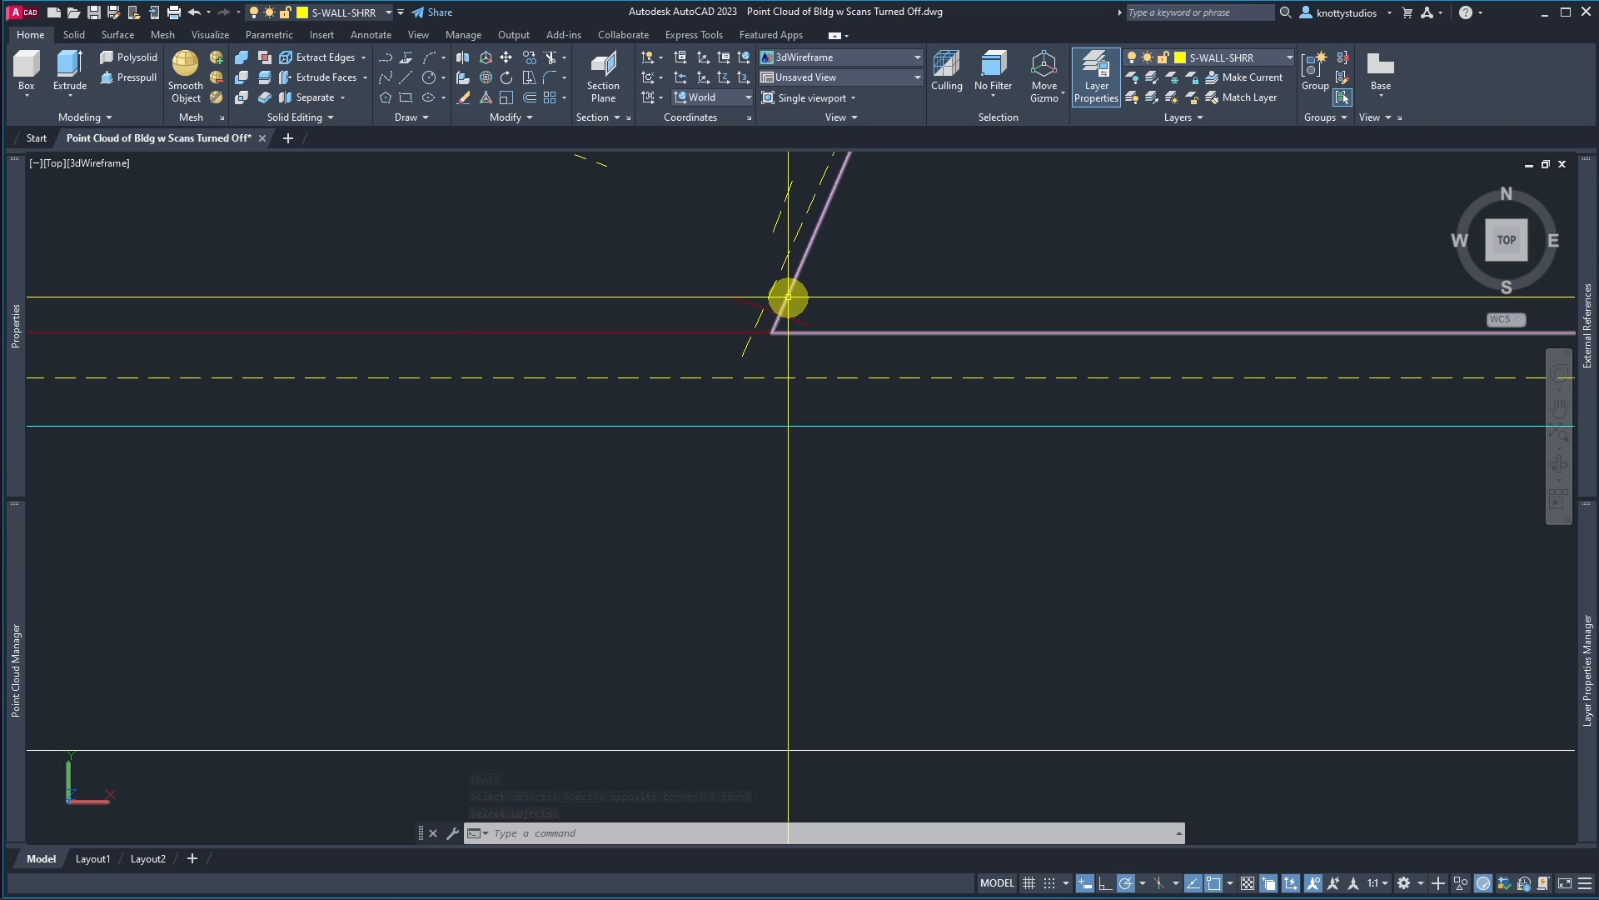
scroll(768, 376, down, 4)
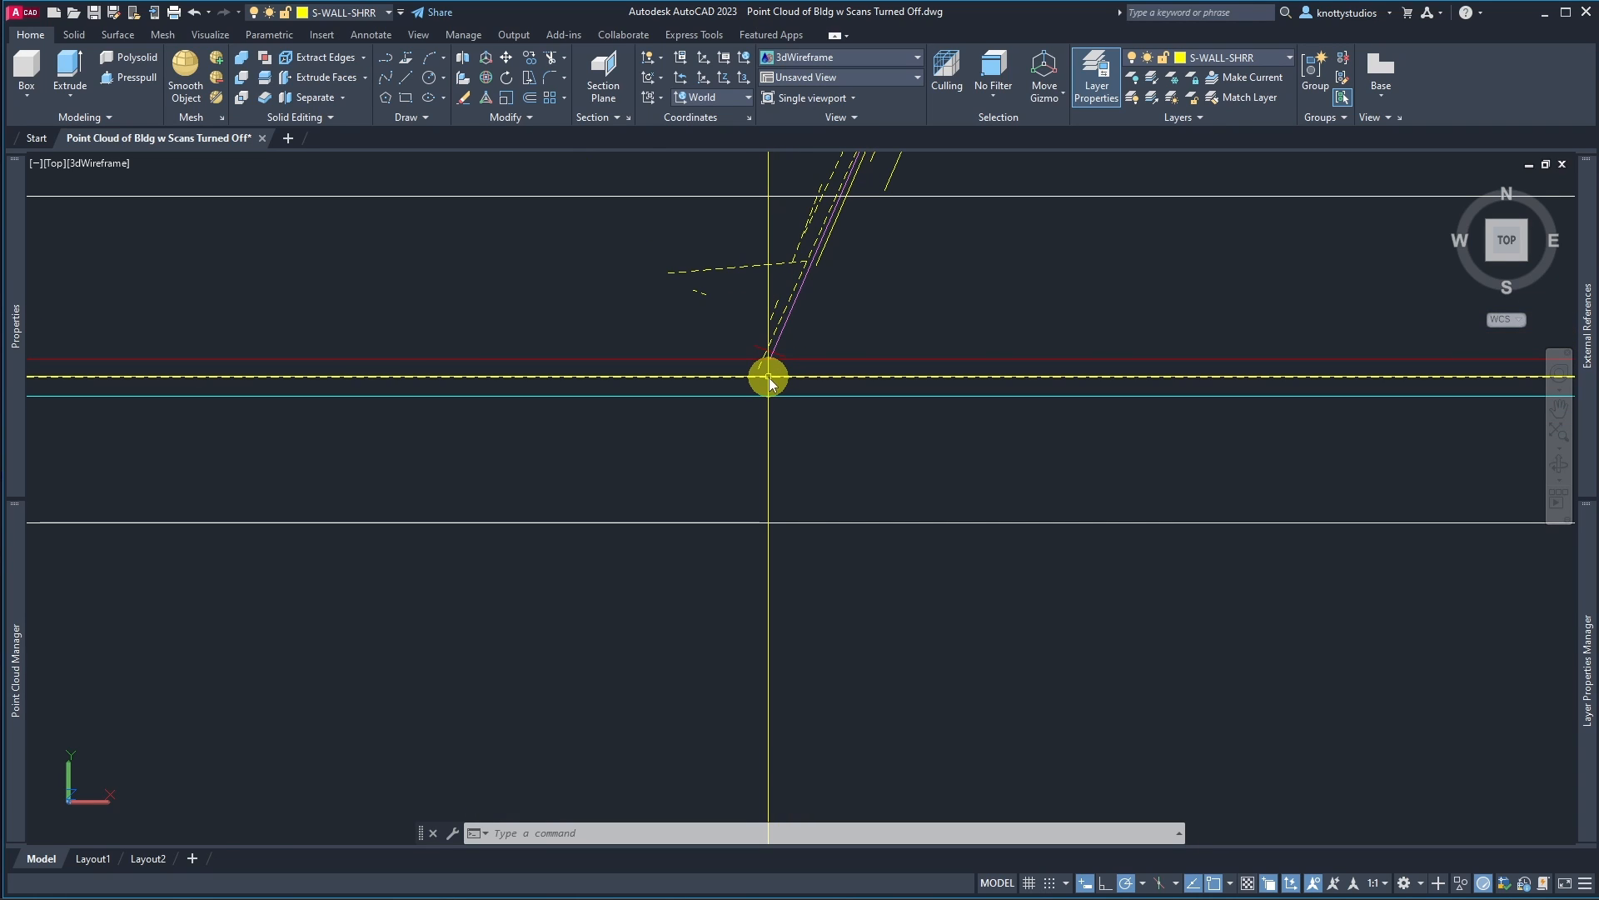
text(ex)
key(Return)
click(768, 377)
key(Return)
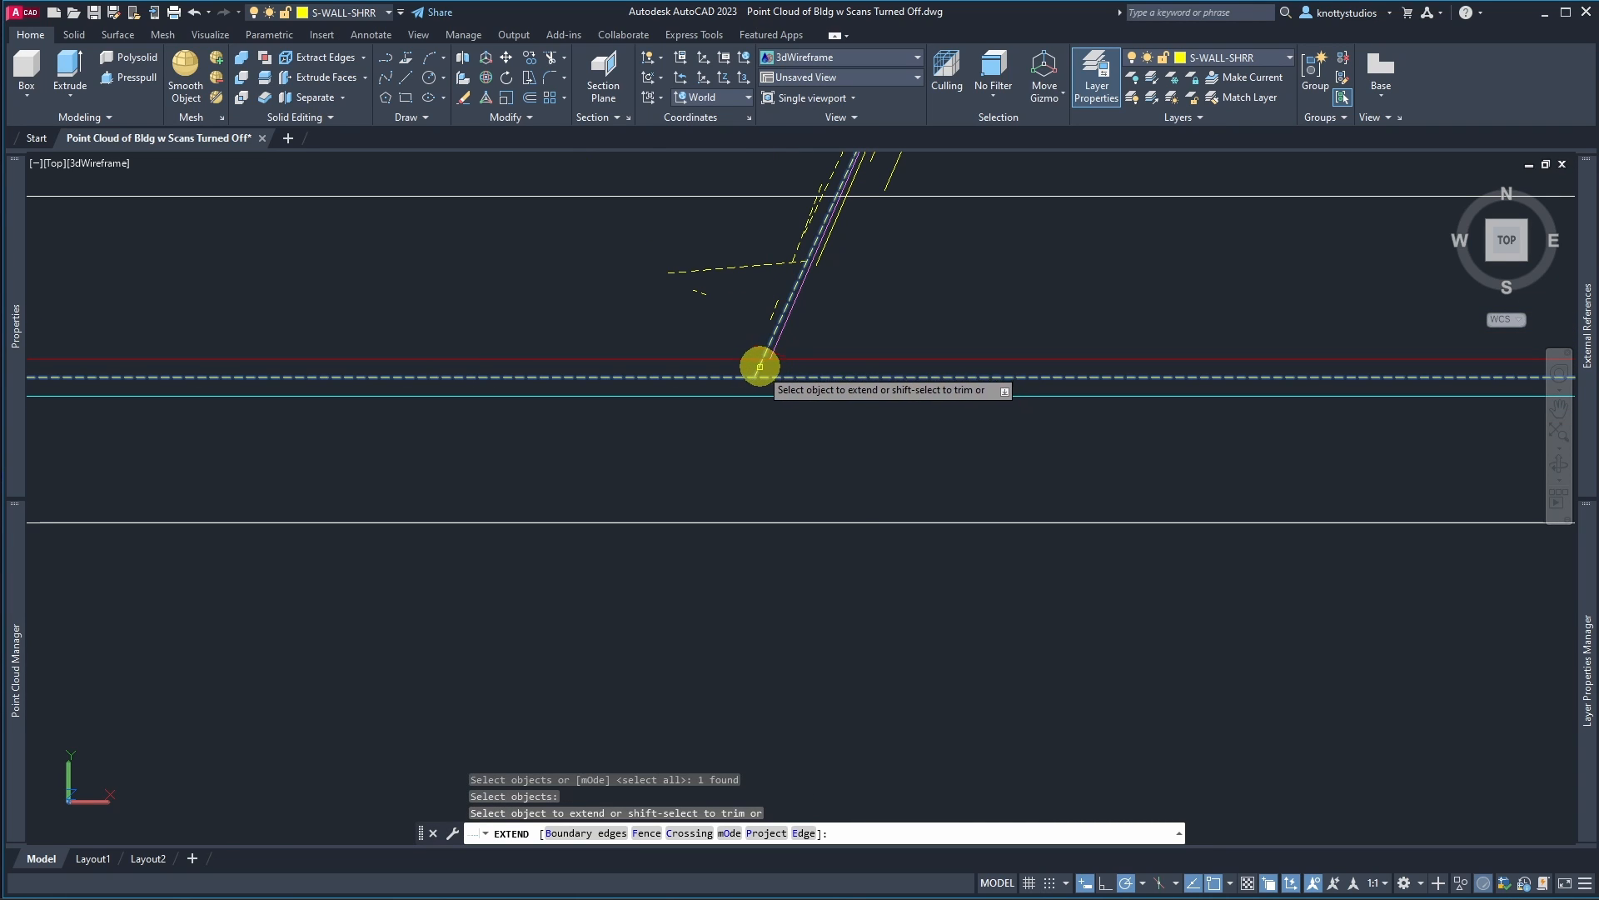
click(760, 368)
key(Return)
Step: Trim the line ends crossing the front wall at the stair's east corner
scroll(743, 386, up, 5)
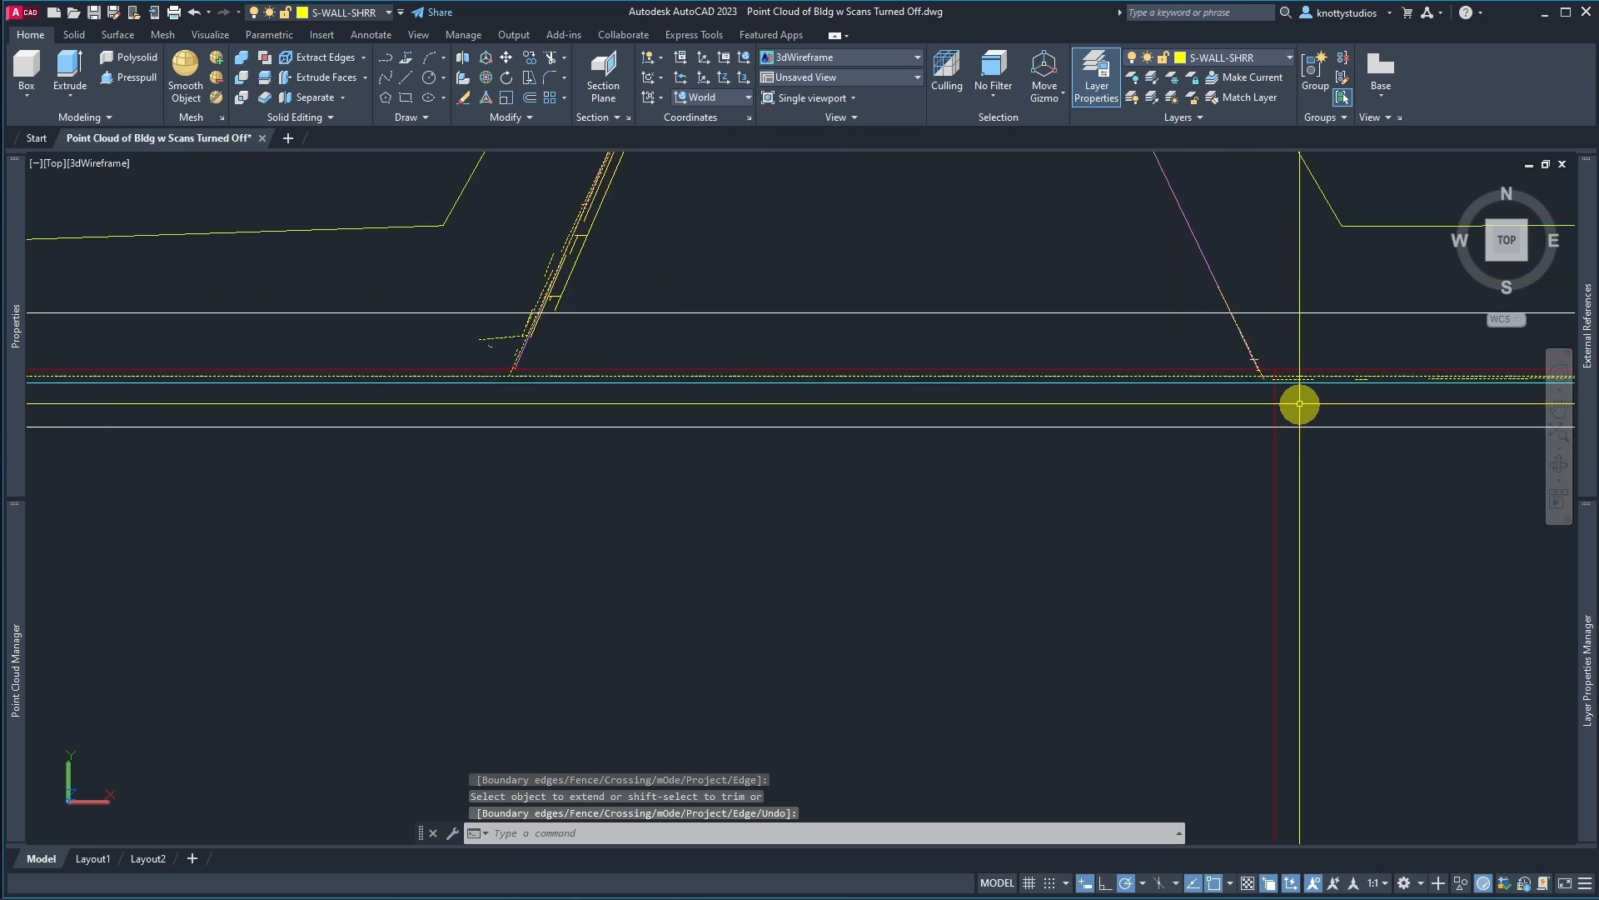
scroll(1300, 404, up, 5)
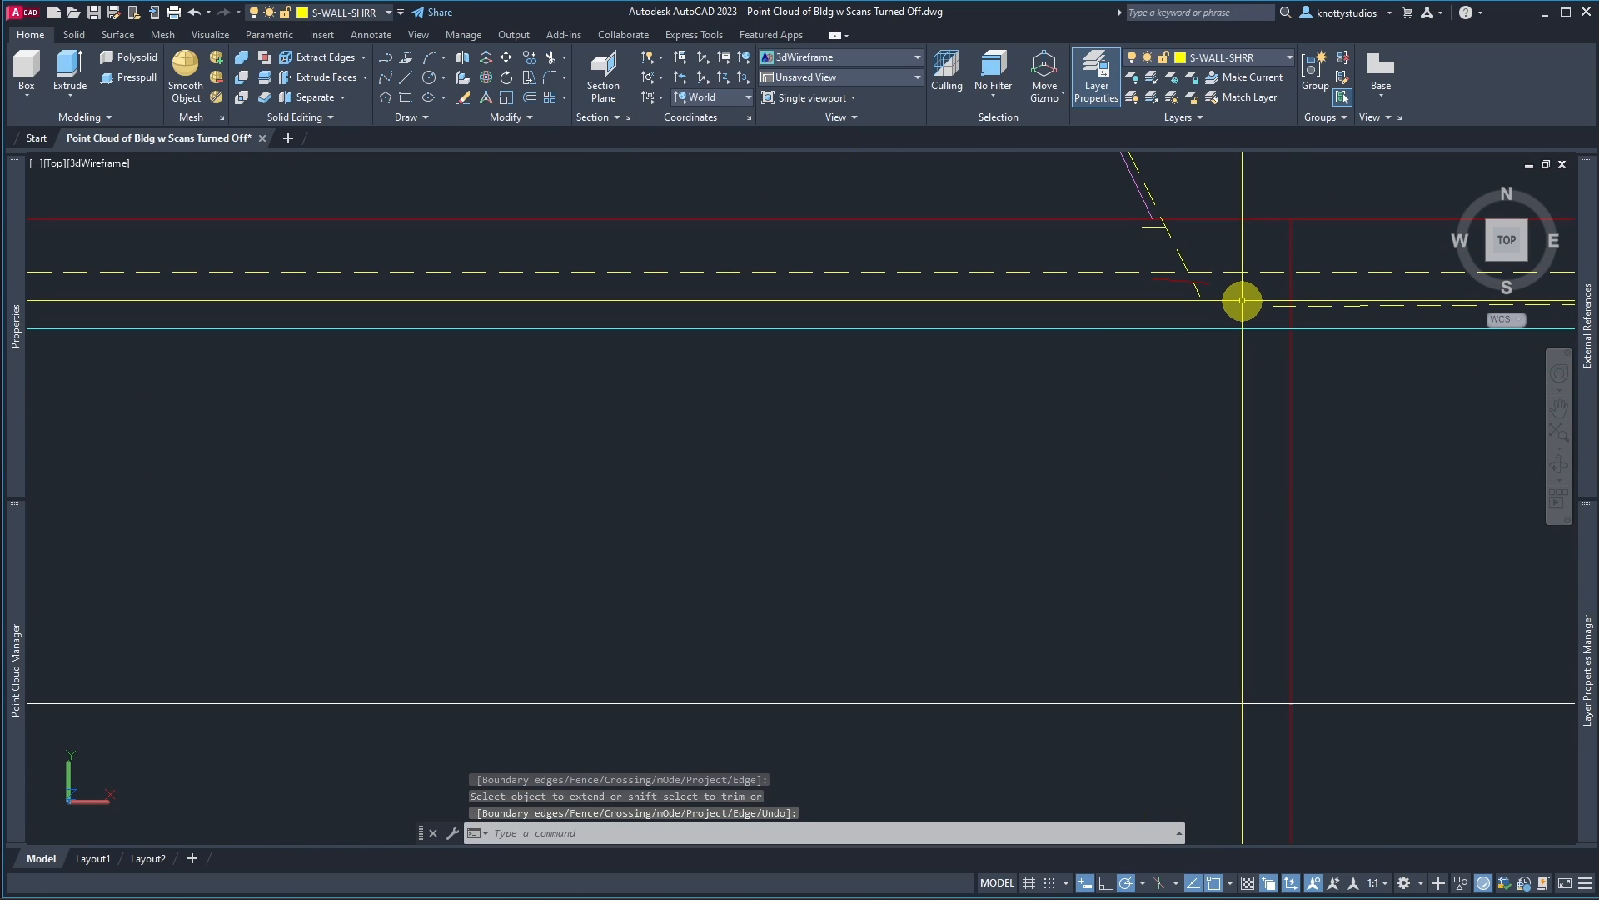
text(tr)
key(Return)
click(1232, 298)
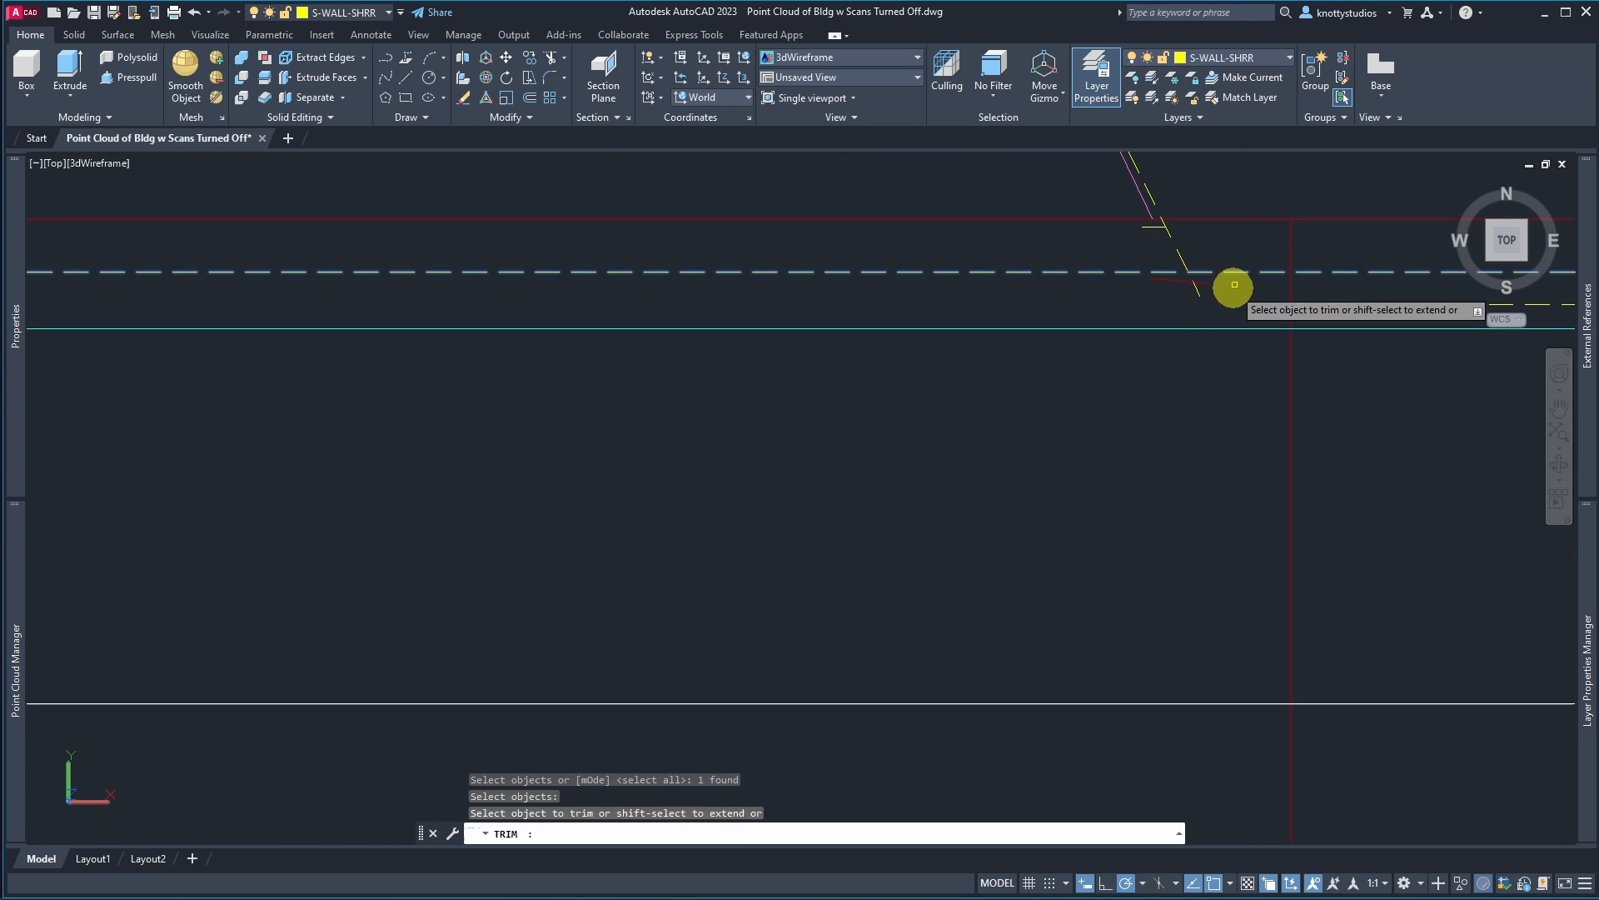
click(1182, 290)
click(1164, 325)
key(Return)
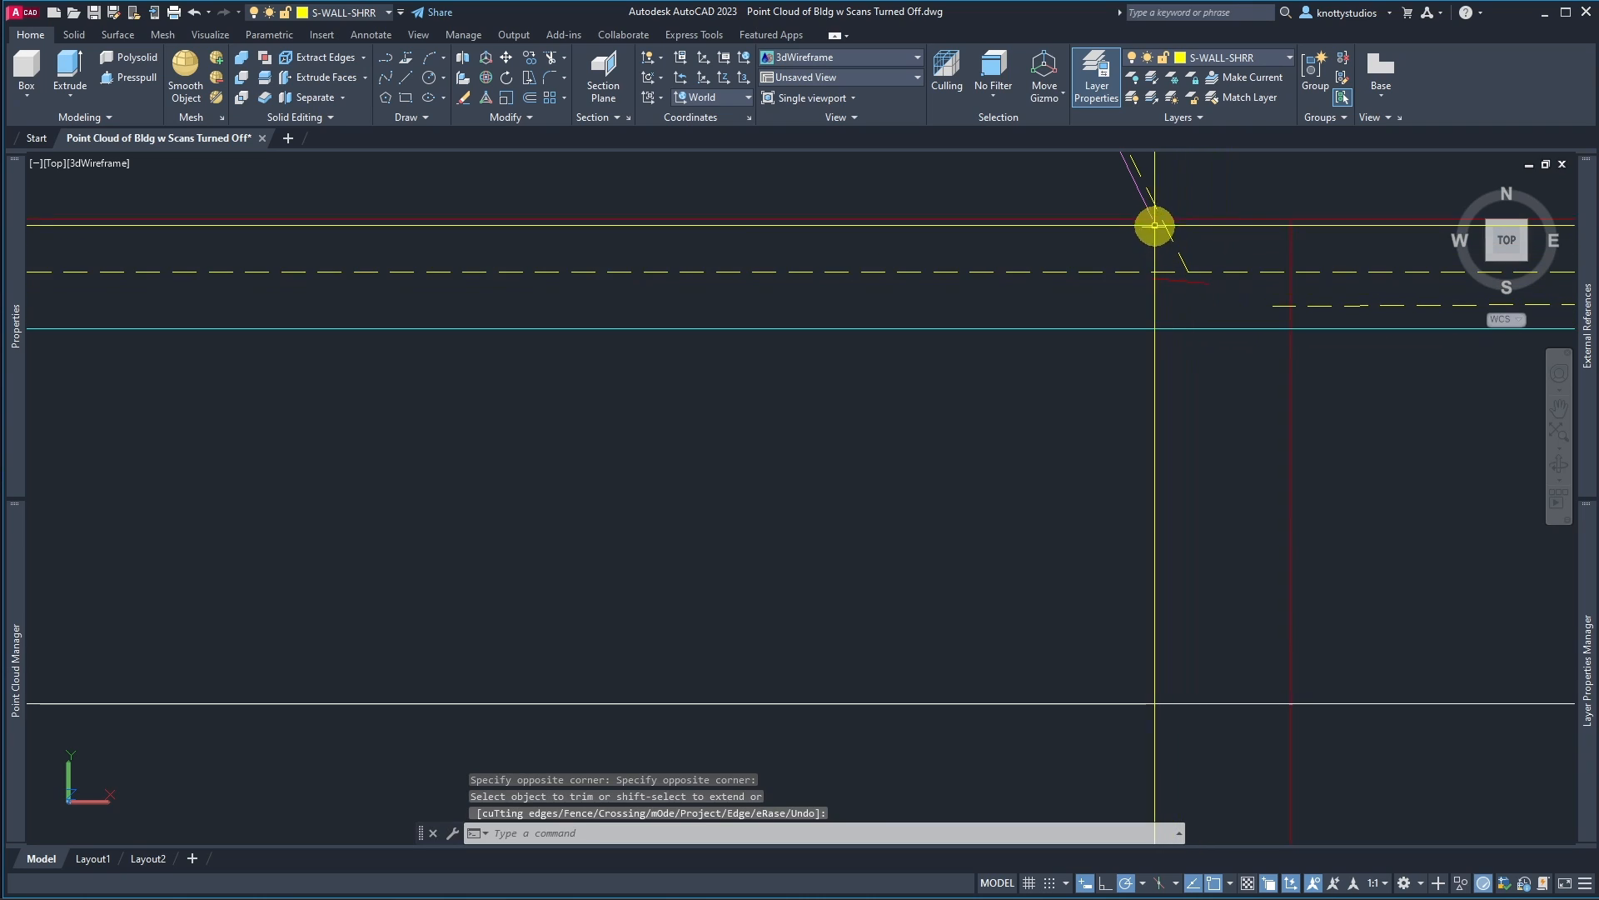
text(e)
key(Return)
click(1129, 225)
key(Escape)
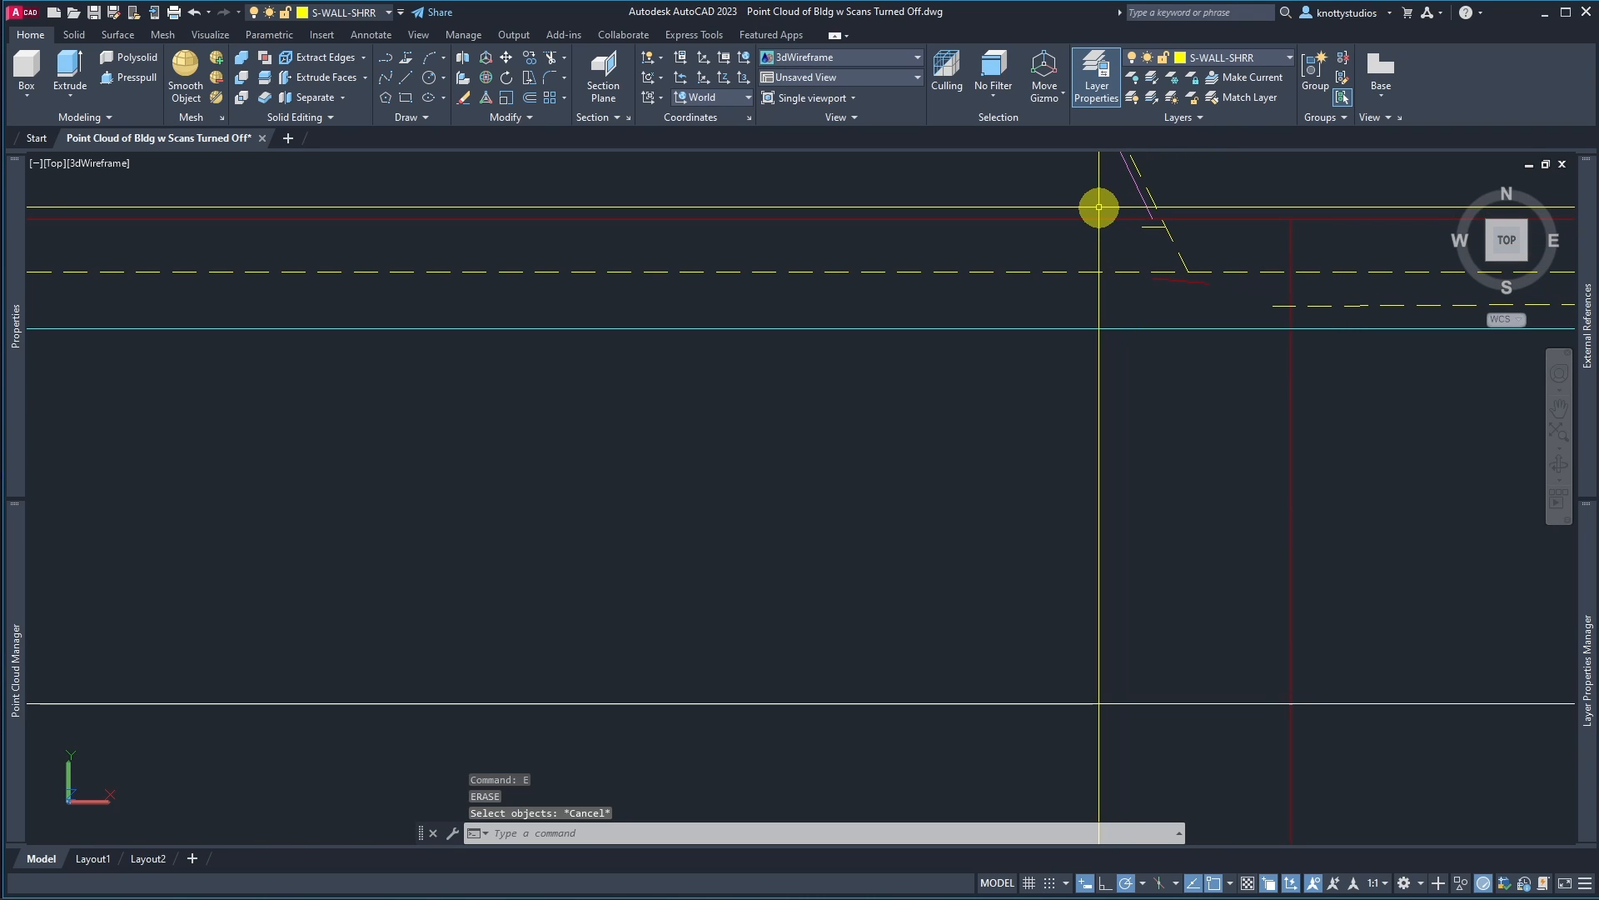
Step: Erase a small leftover fragment near the stair's east corner with a selection window
key(Return)
click(1100, 208)
click(1232, 256)
key(Return)
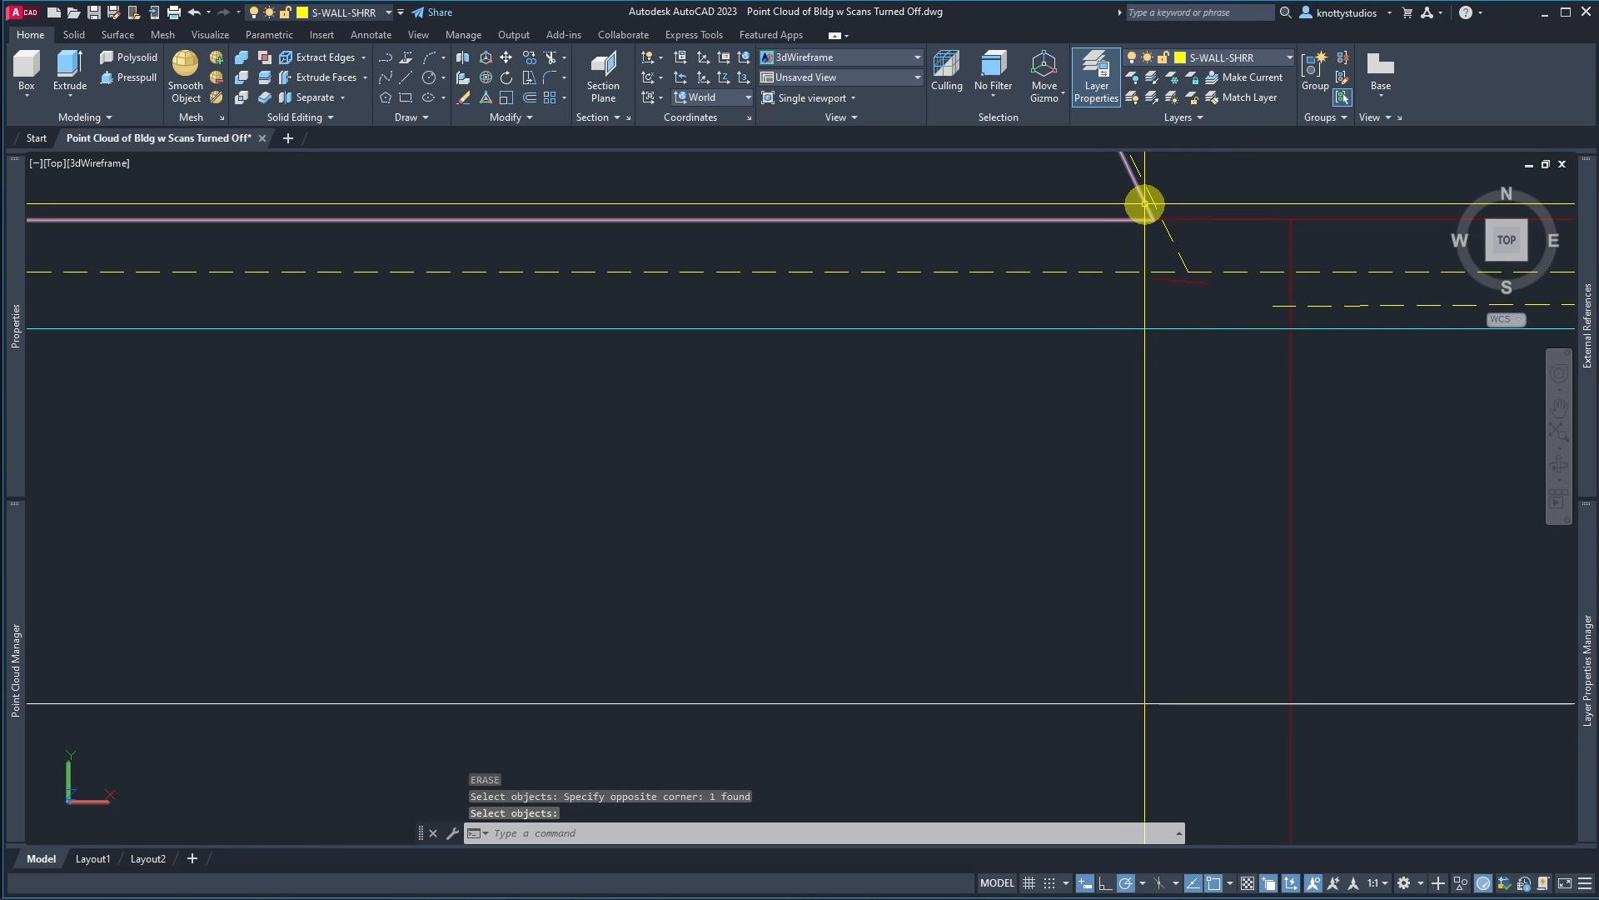
Step: Stretch the stair outline's lower east vertex down onto the front wall line
click(1143, 204)
click(1153, 219)
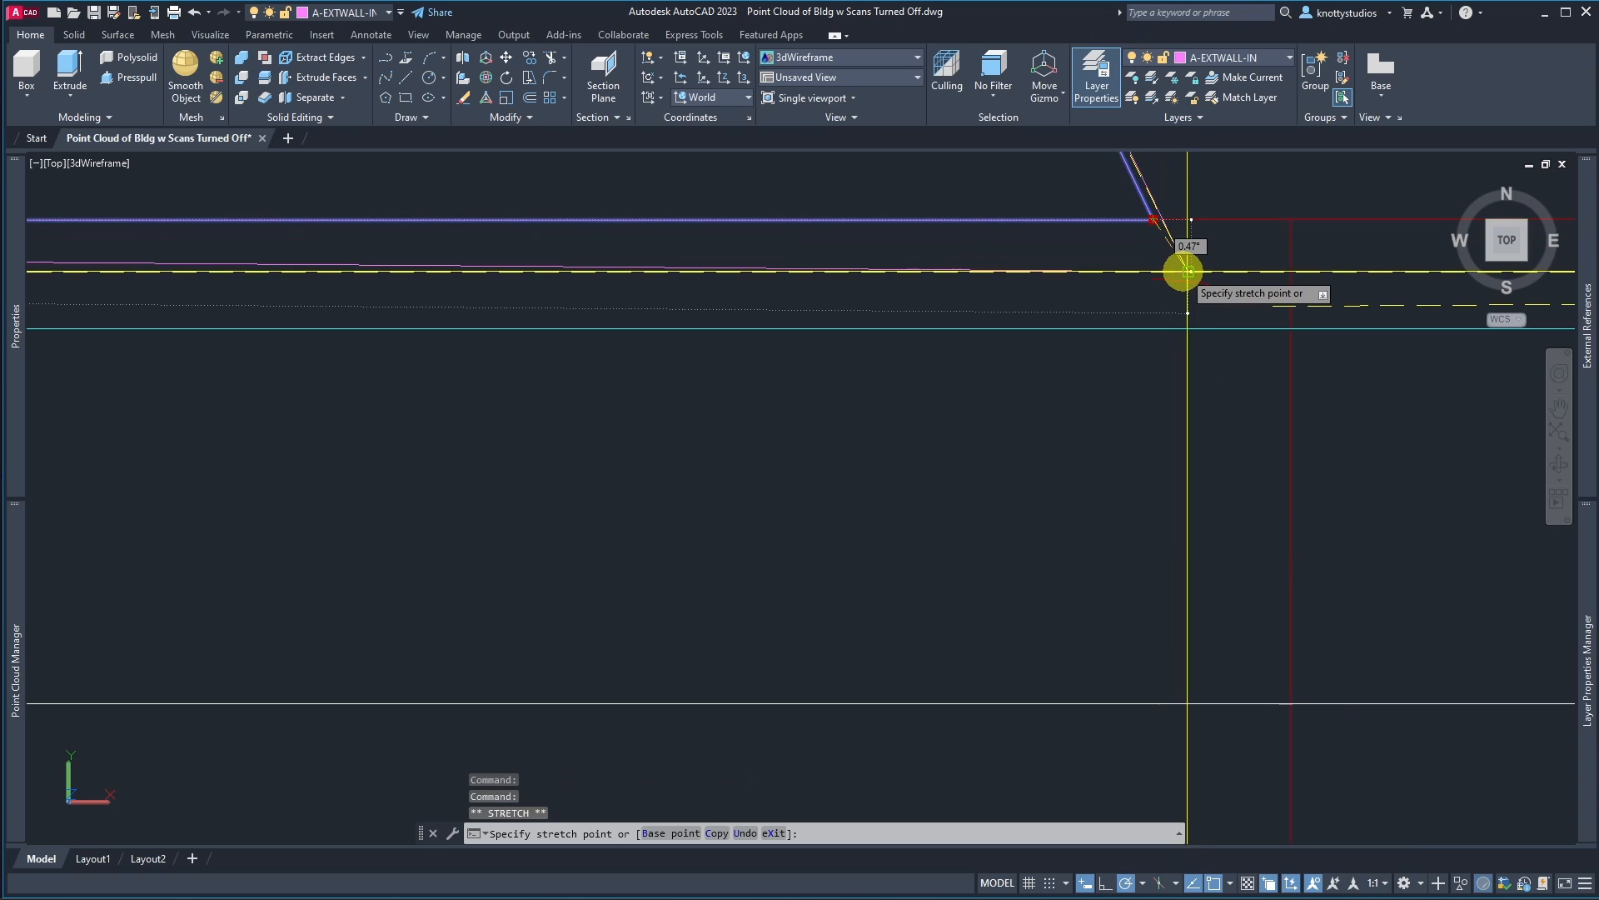
scroll(1188, 271, up, 6)
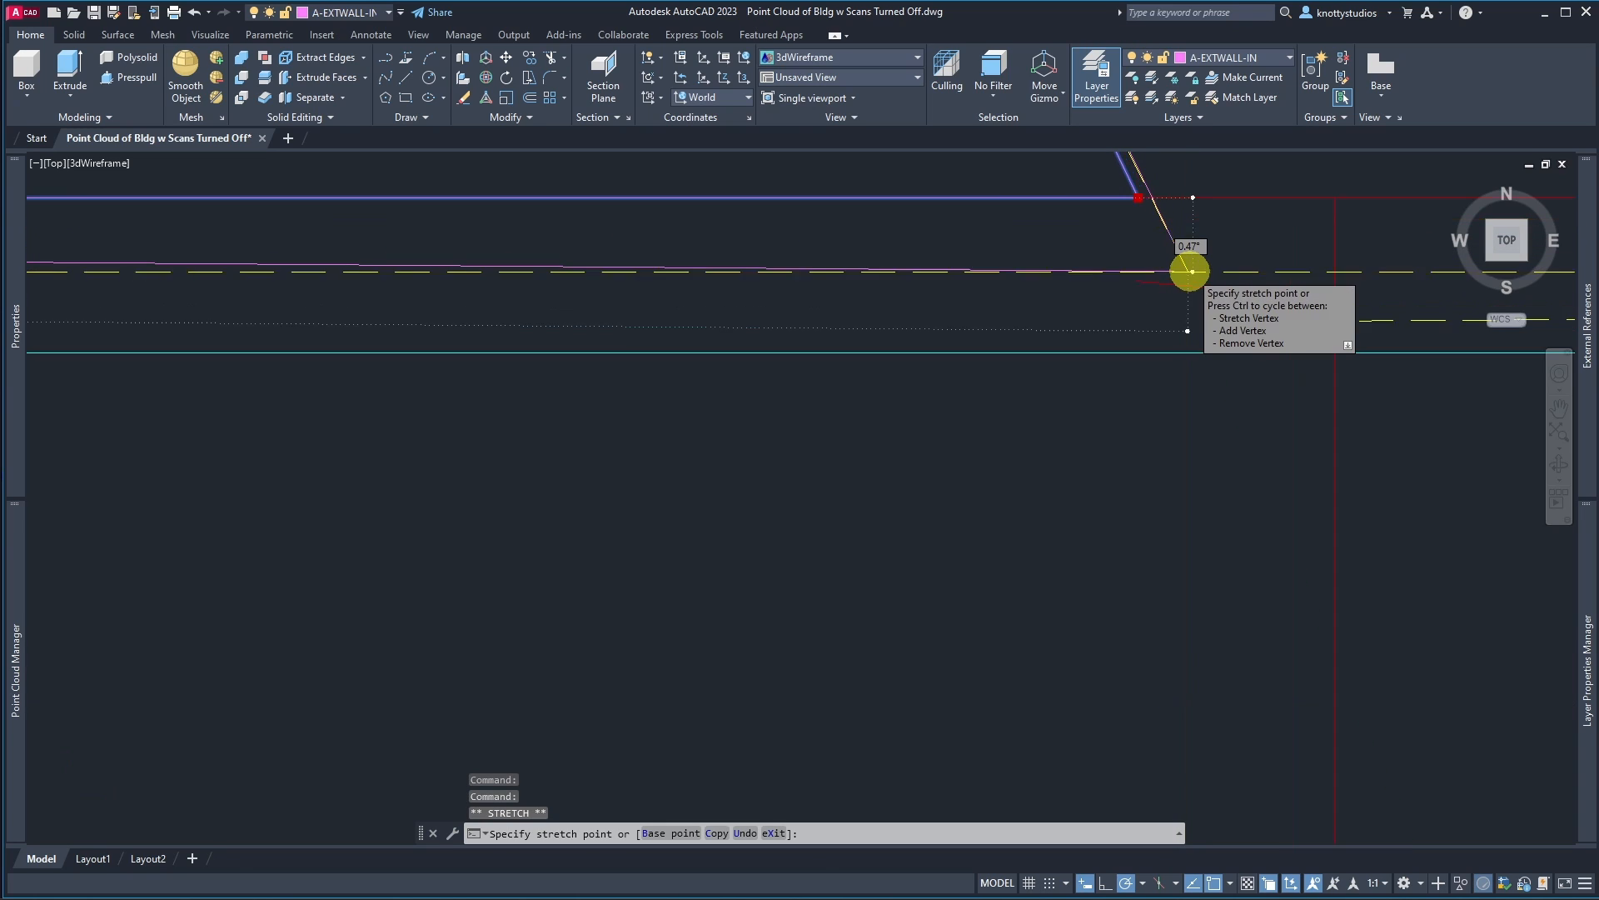
click(1287, 298)
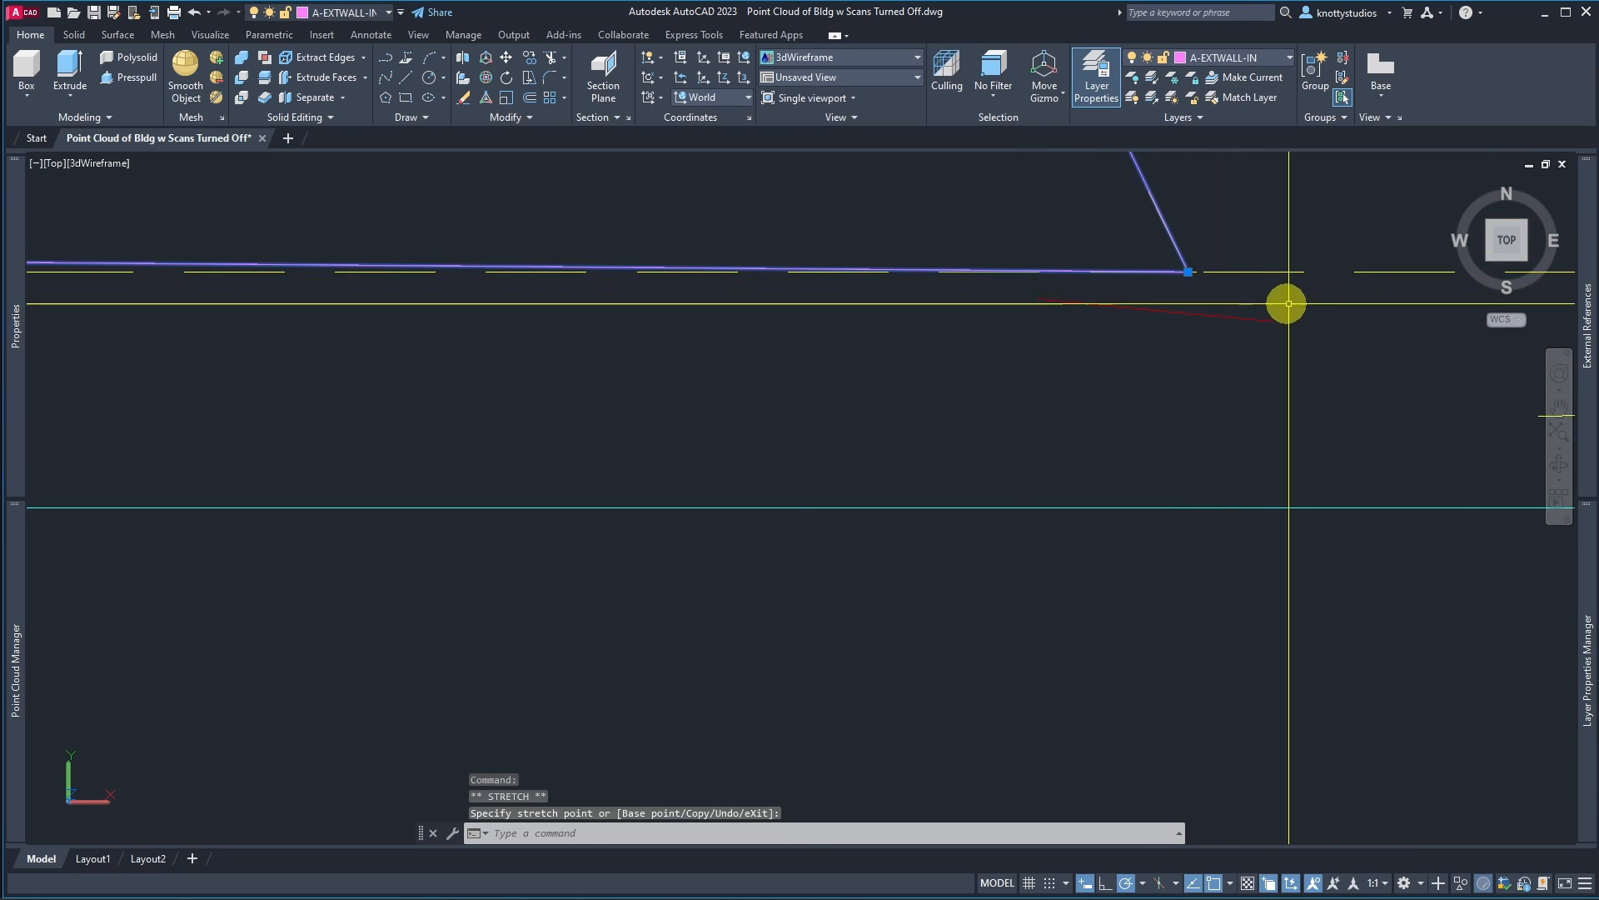
Step: Stretch the stair outline's lower west vertex onto the front wall line
scroll(1290, 297, down, 6)
scroll(695, 308, up, 6)
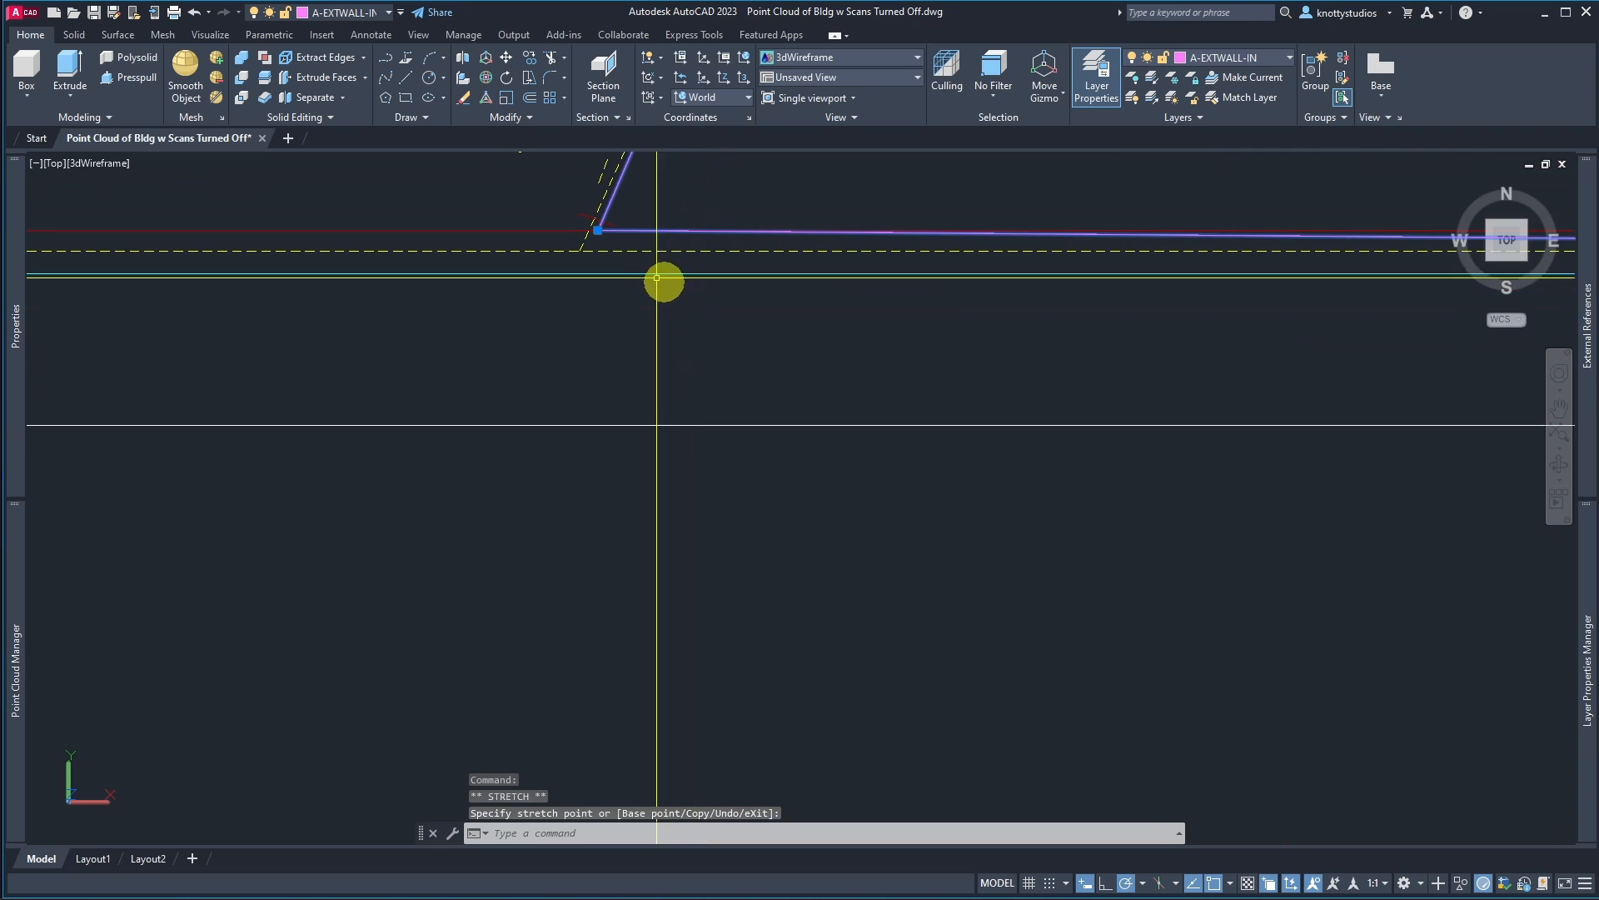
click(597, 232)
scroll(583, 266, down, 6)
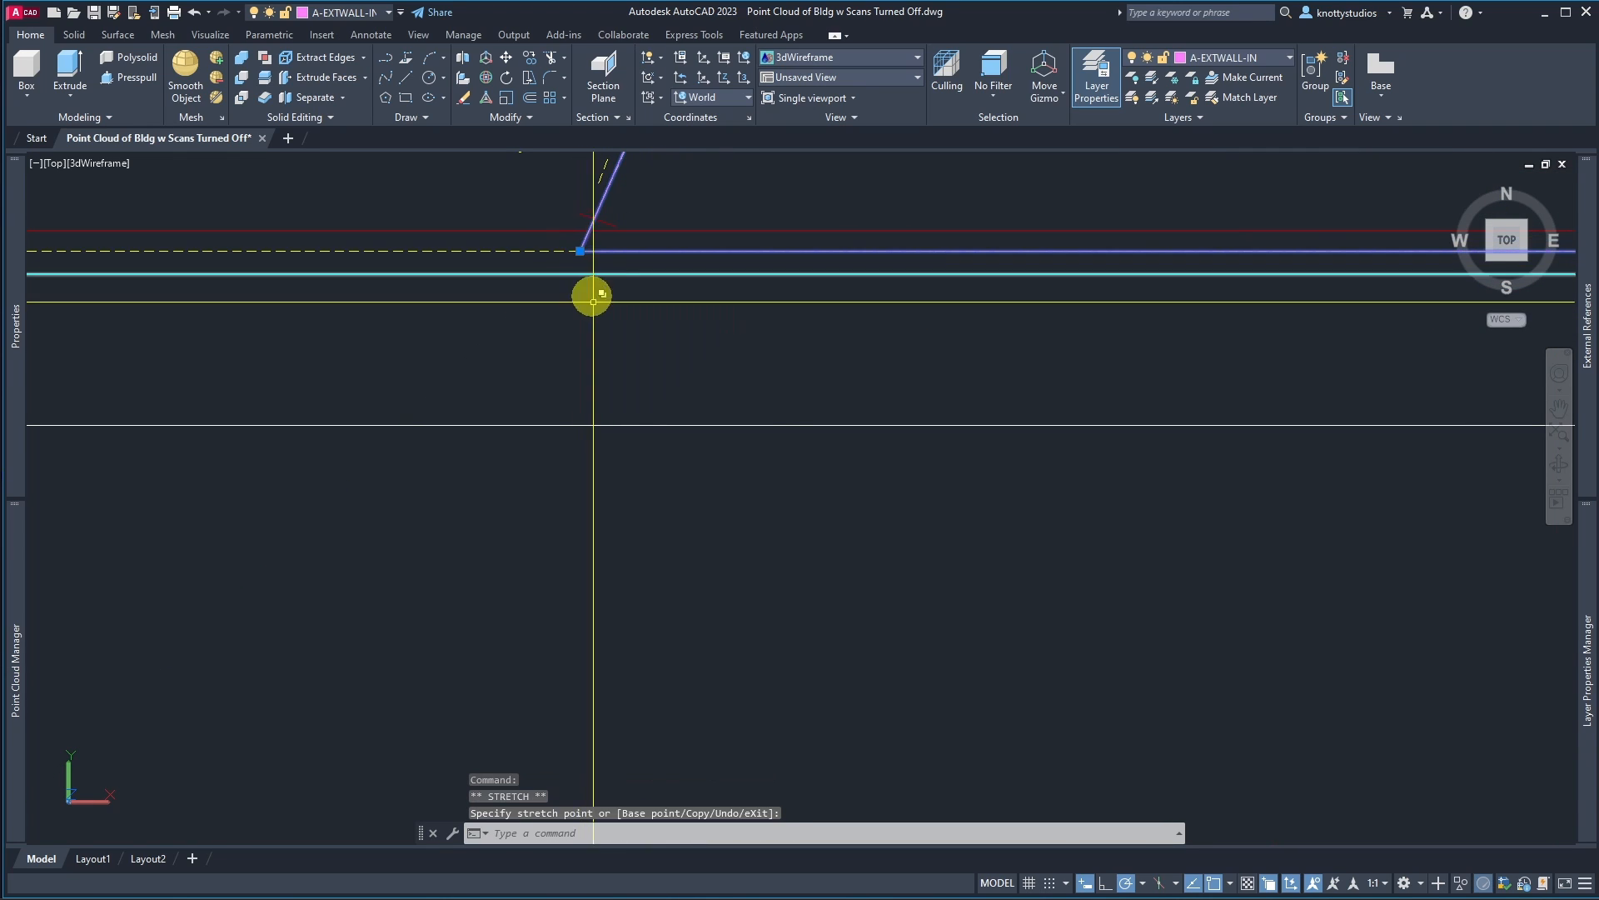
click(644, 227)
scroll(647, 239, up, 6)
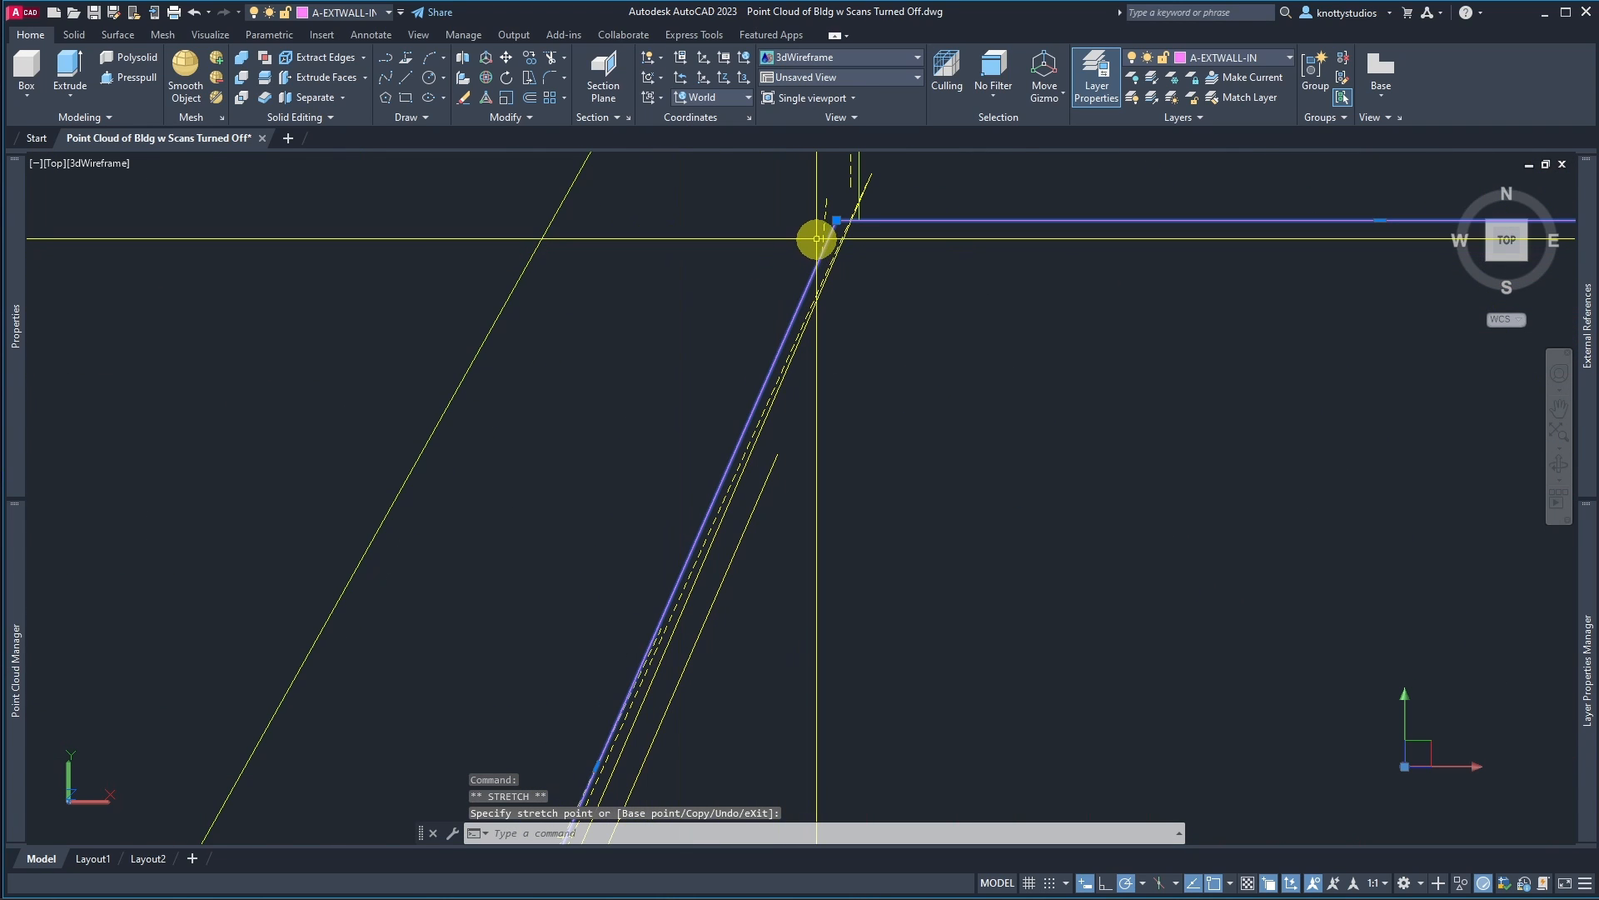
scroll(814, 217, up, 2)
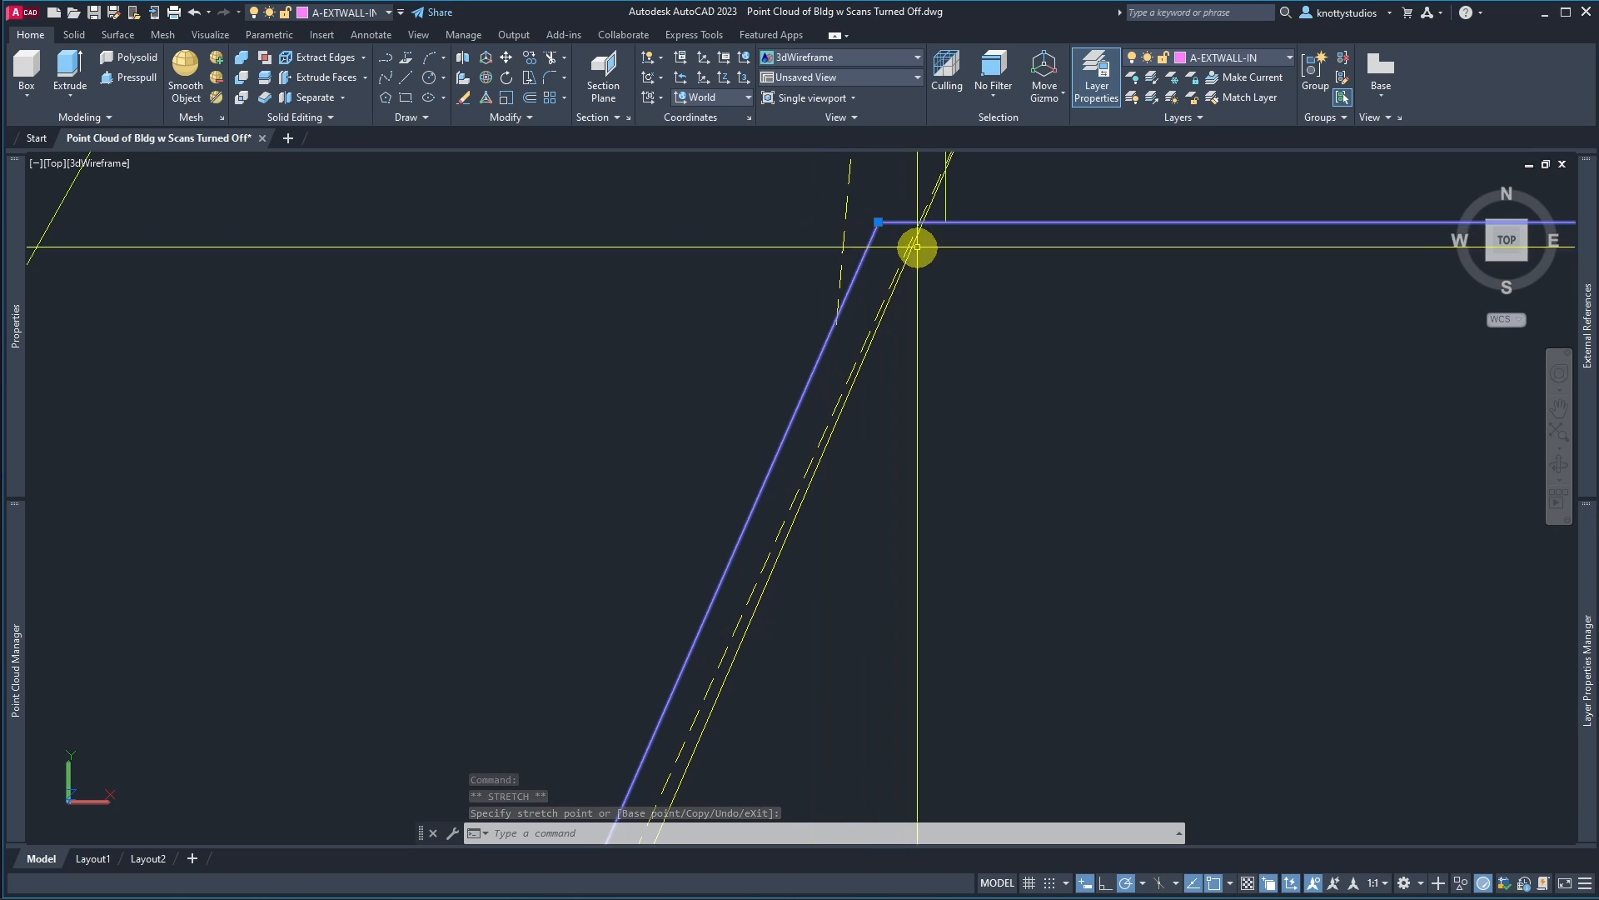
click(878, 222)
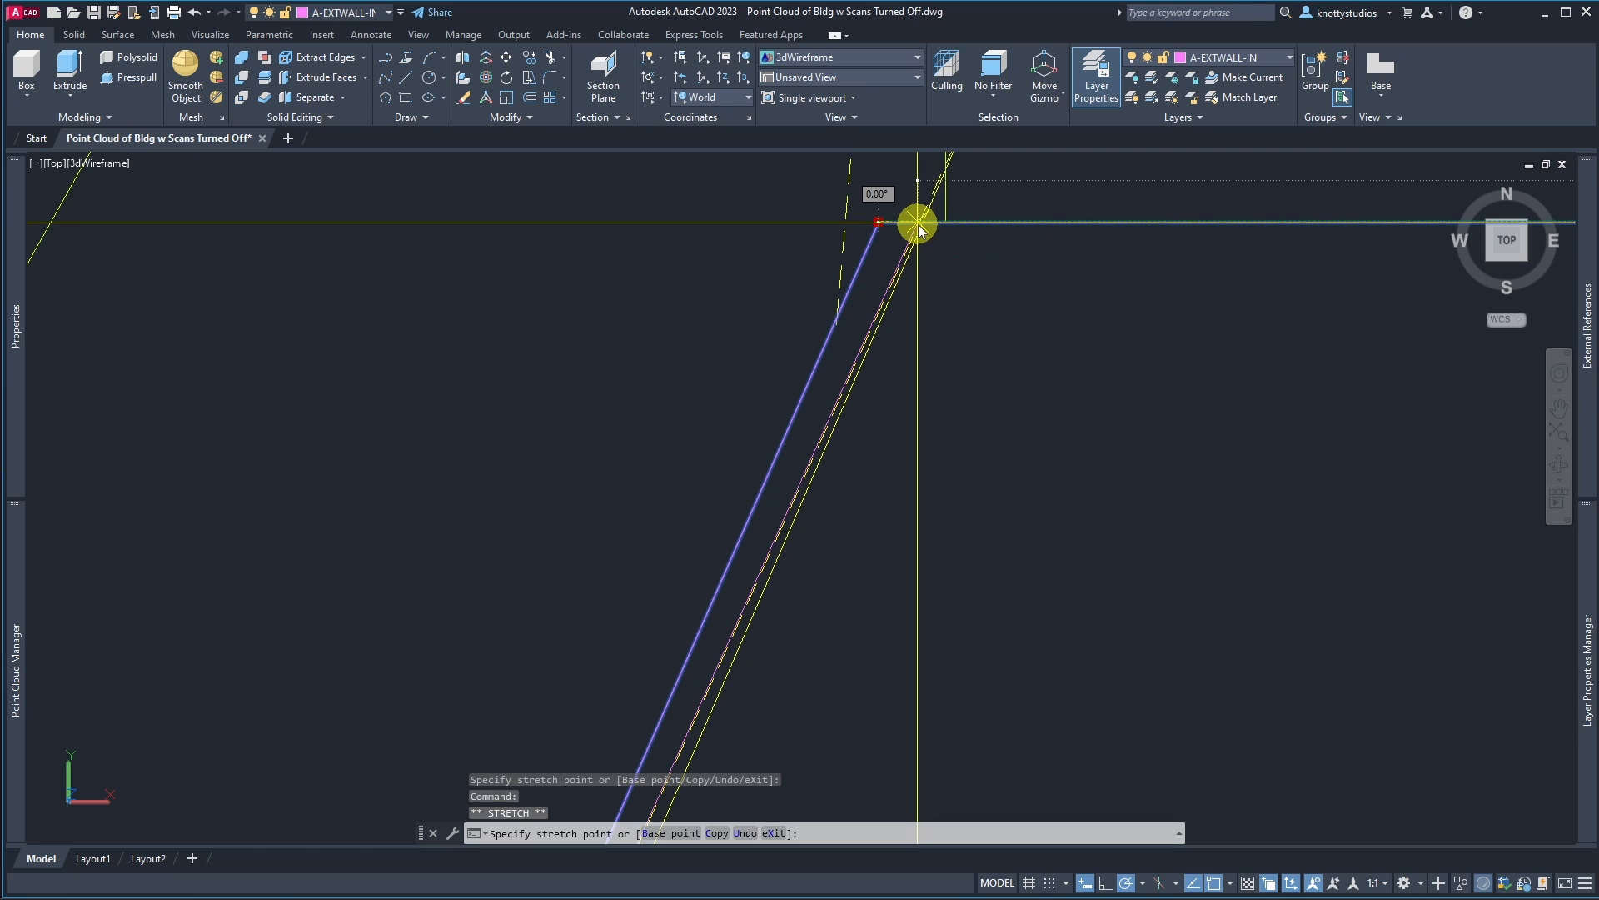
text(per)
key(Return)
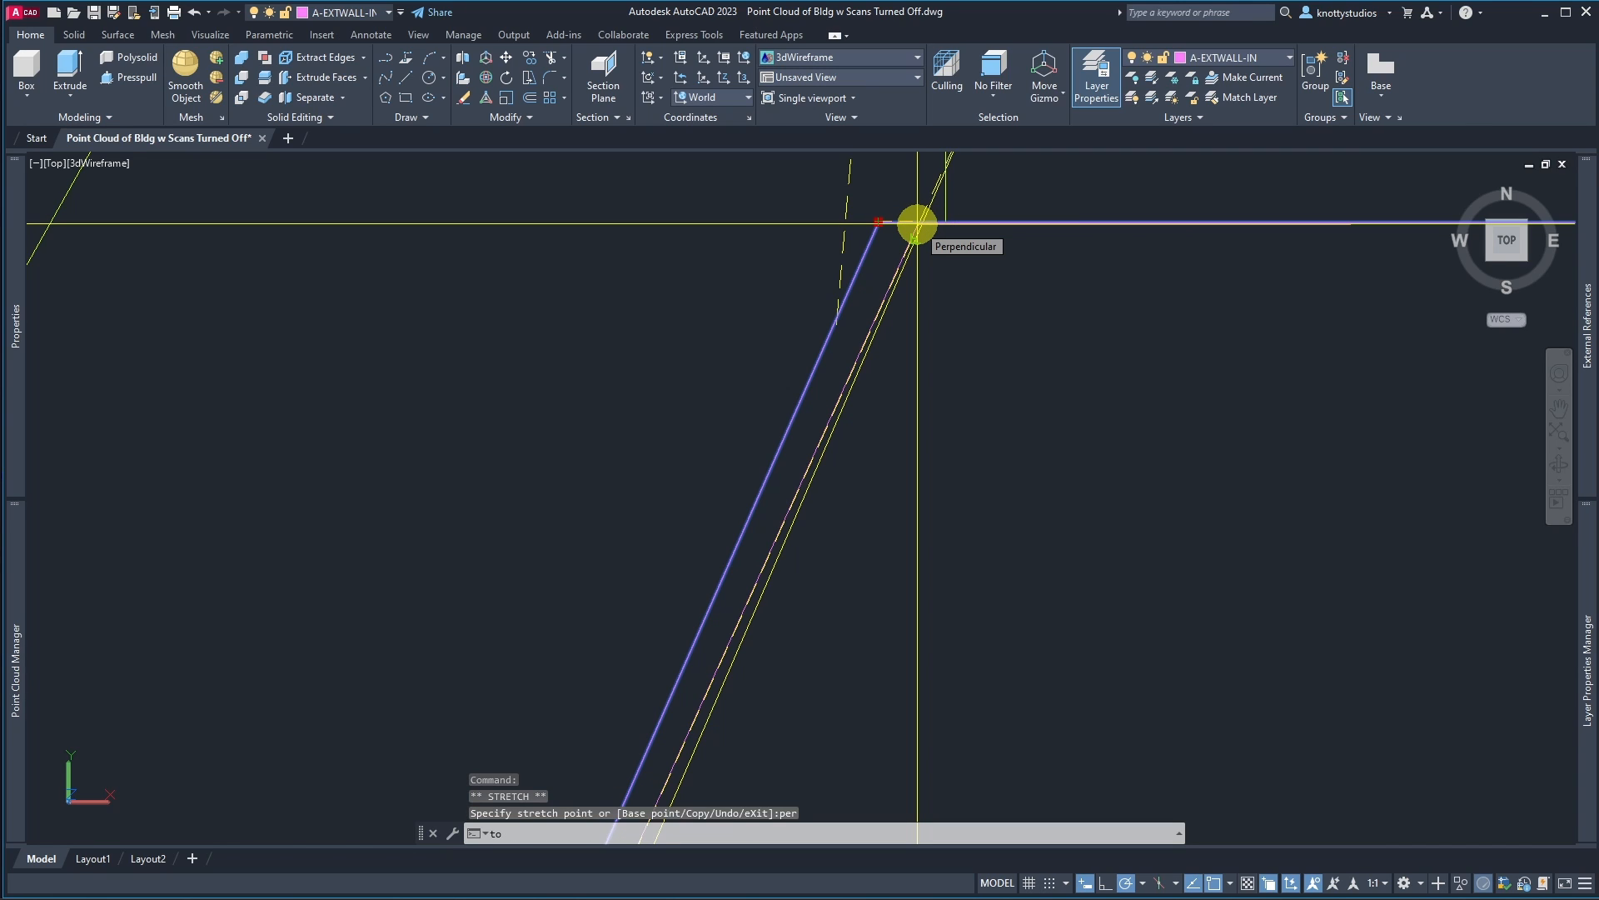
key(Escape)
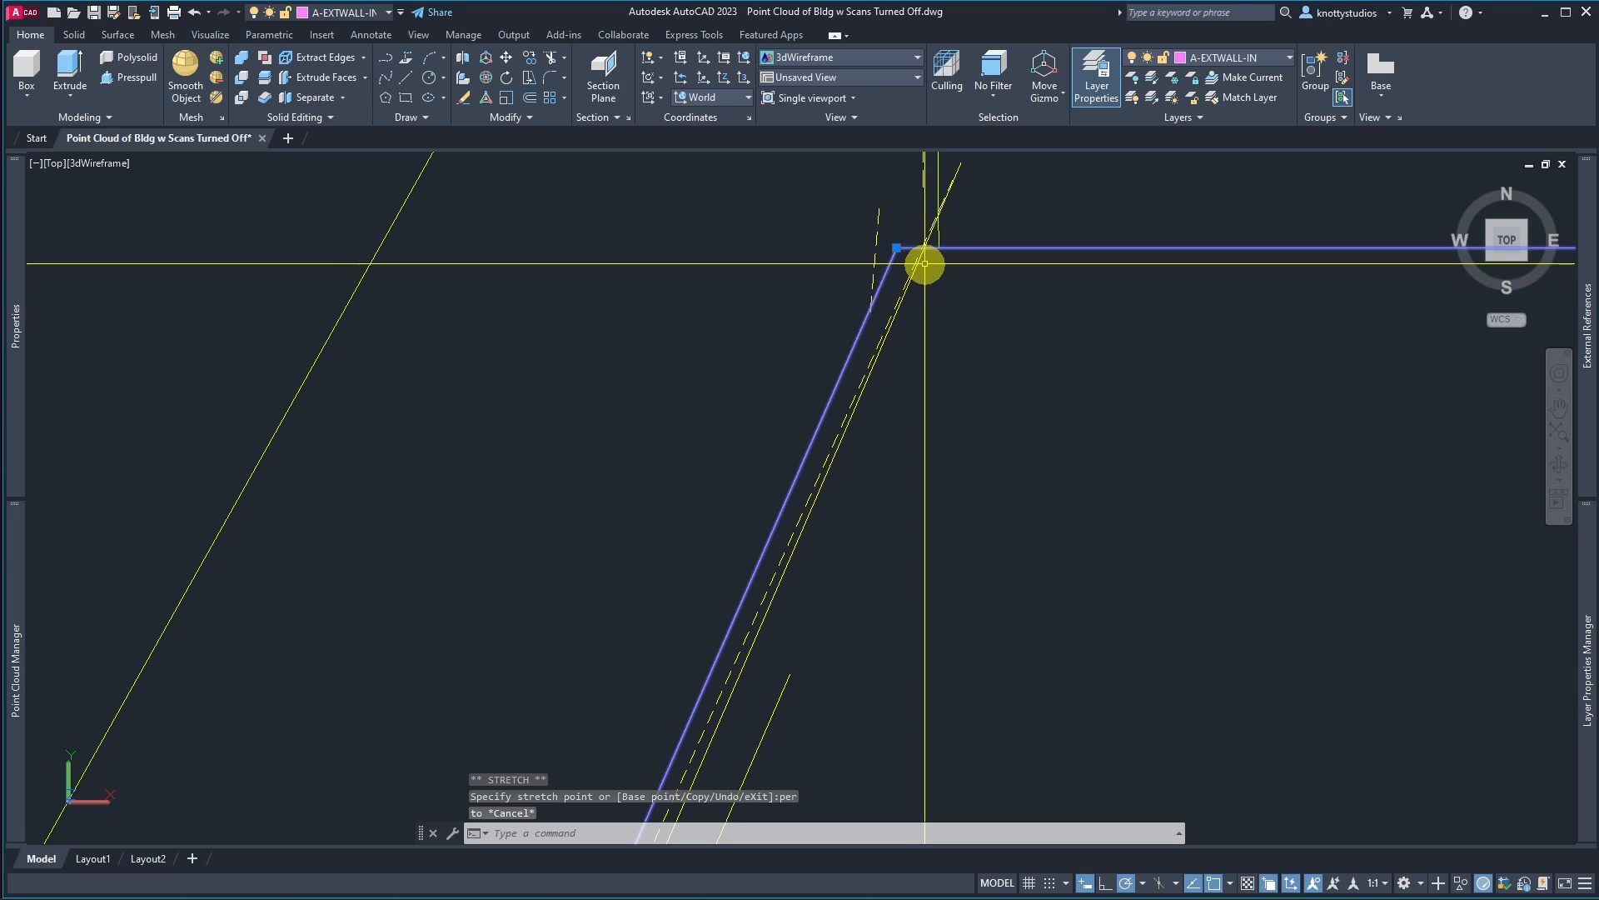
key(Escape)
Step: Try to trim the extracted lines at the stair outline's upper west corner
scroll(917, 225, up, 4)
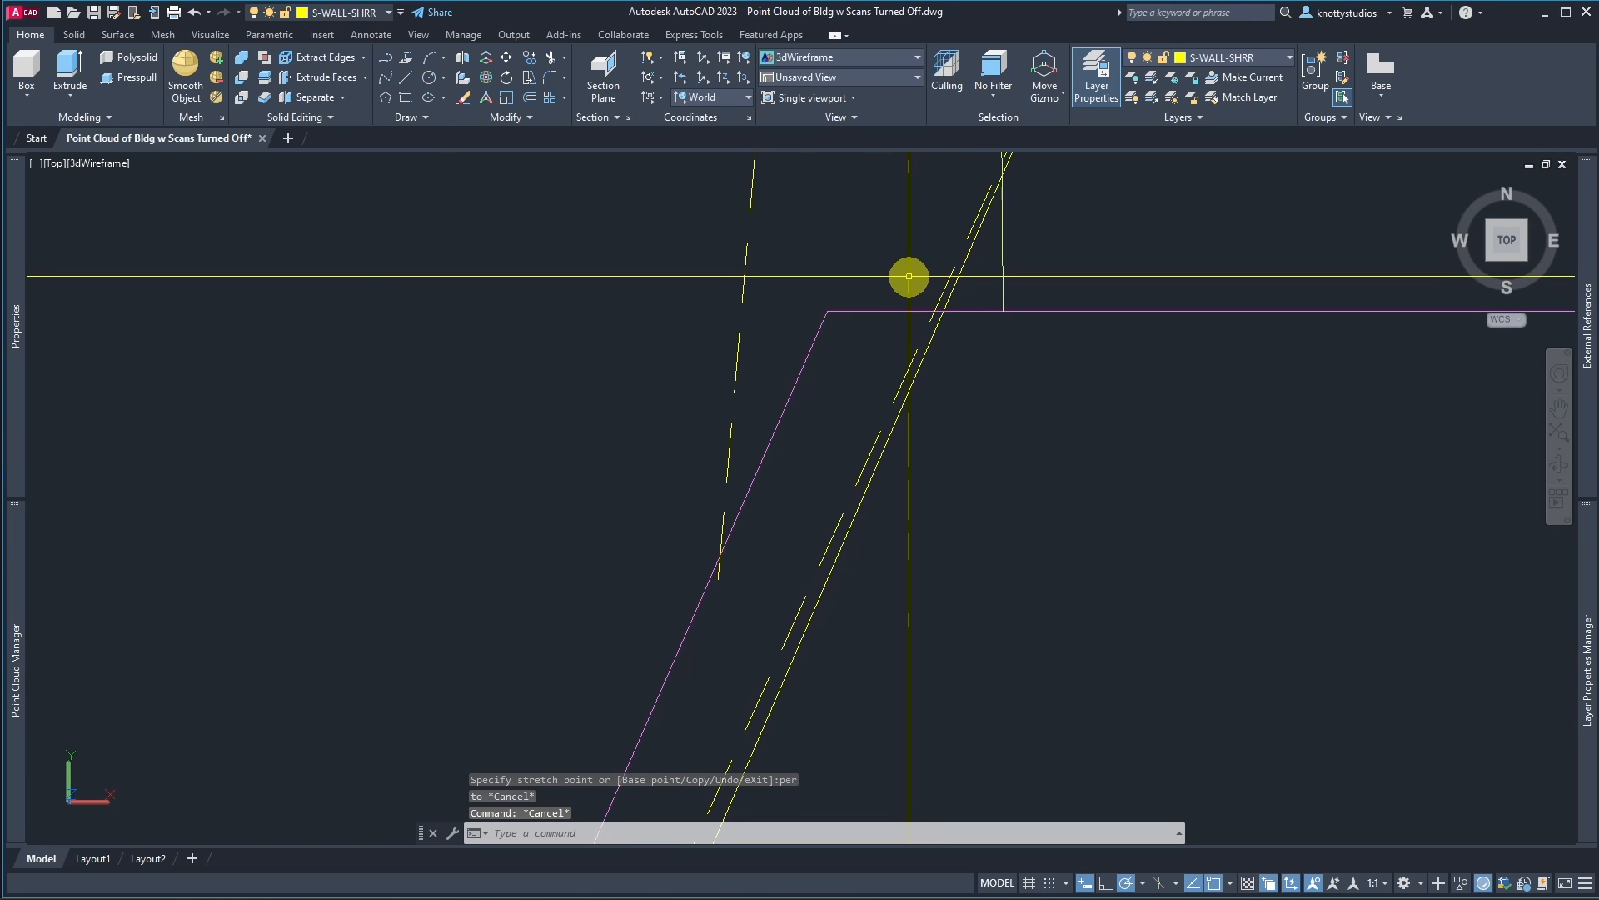
text(tr)
key(Return)
click(908, 279)
click(888, 313)
key(Return)
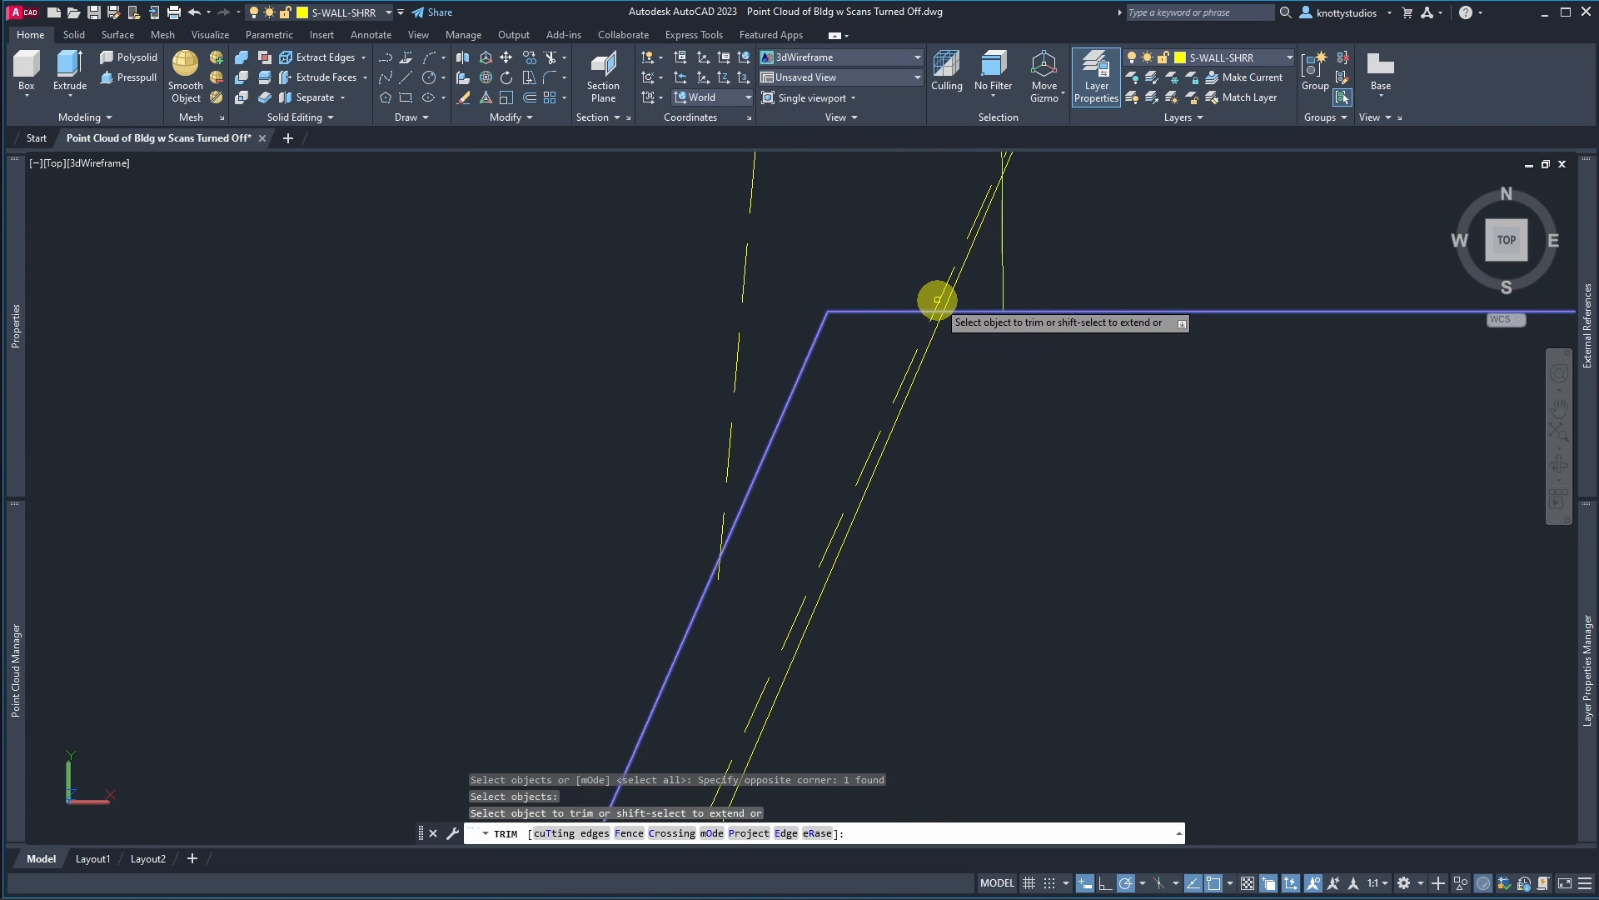
key(Return)
Step: Stretch the stair outline's upper west vertex to the corner of the extracted stair edge
scroll(917, 229, down, 4)
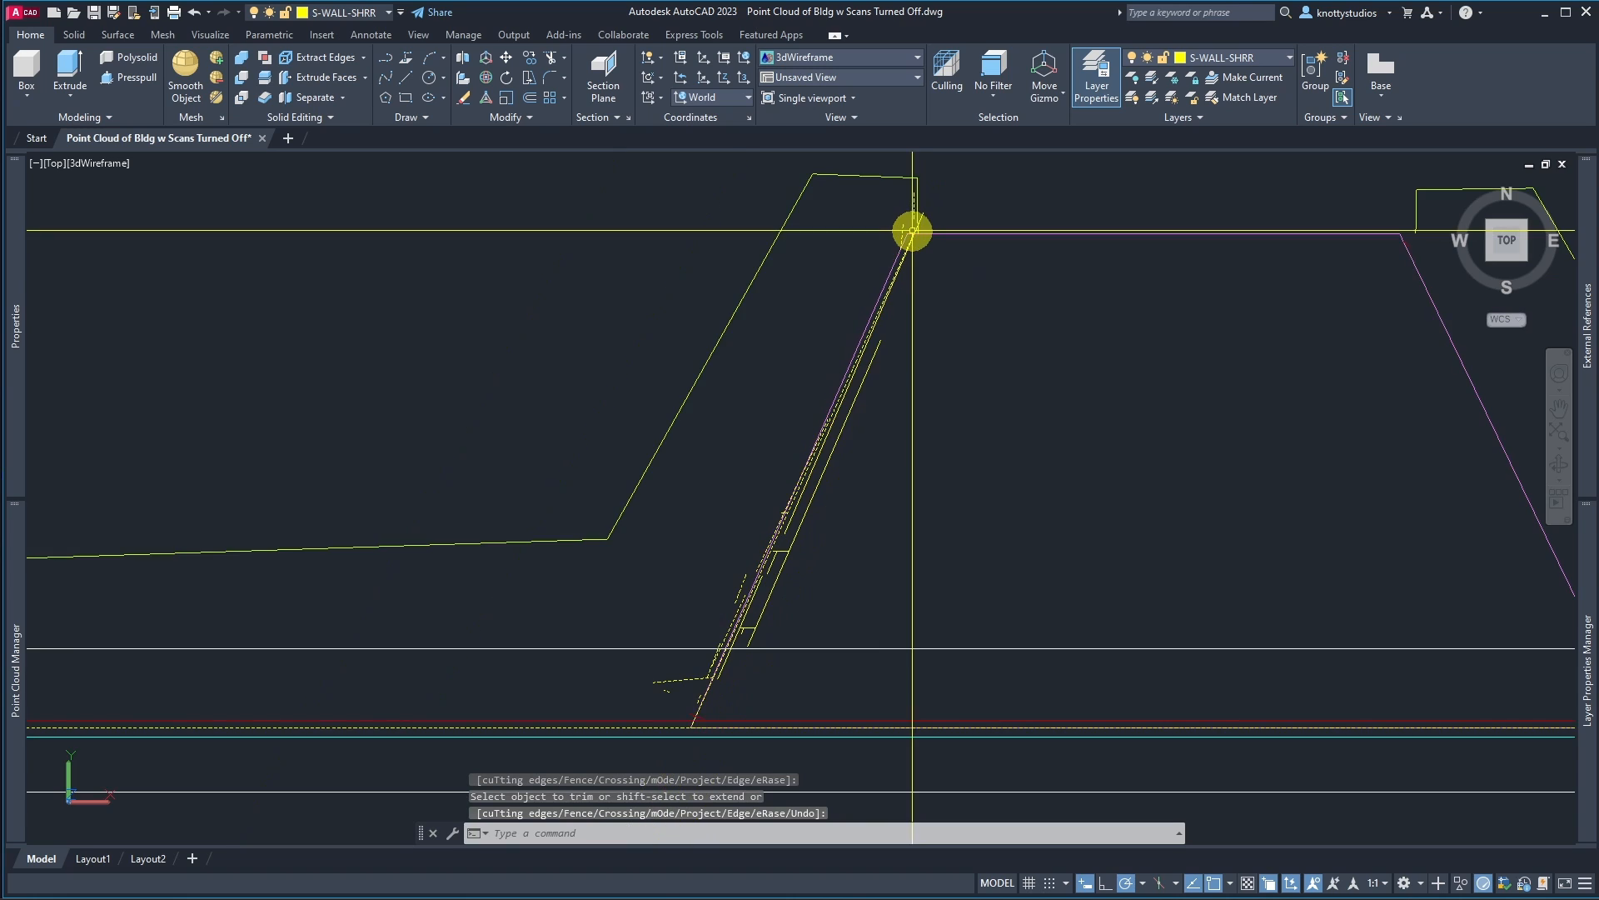
scroll(704, 697, up, 4)
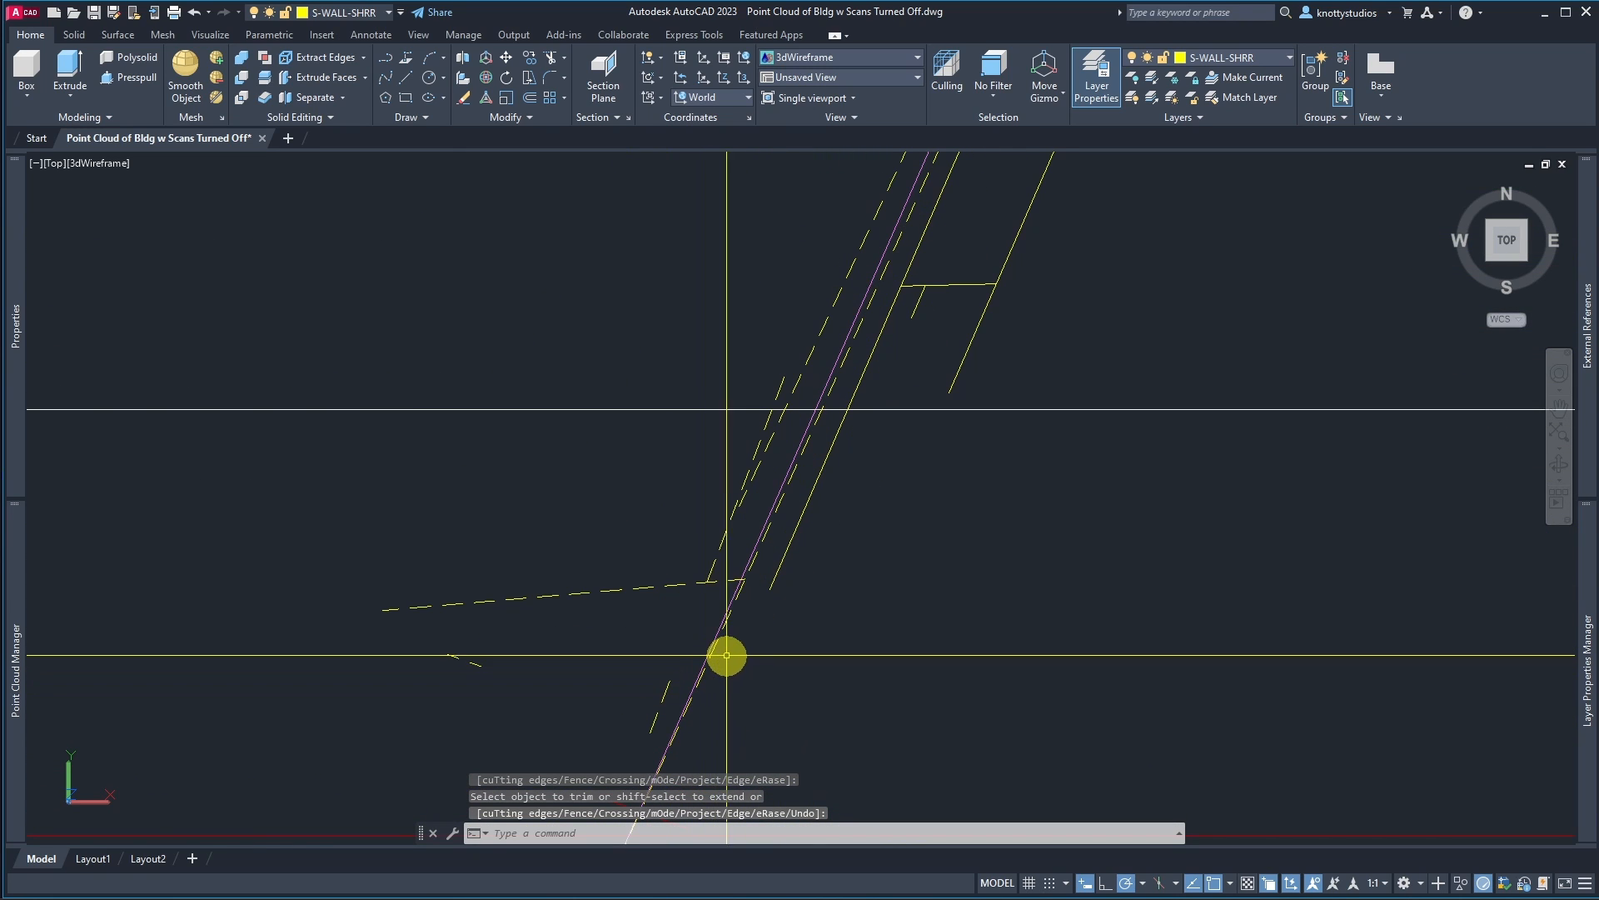
scroll(757, 605, down, 3)
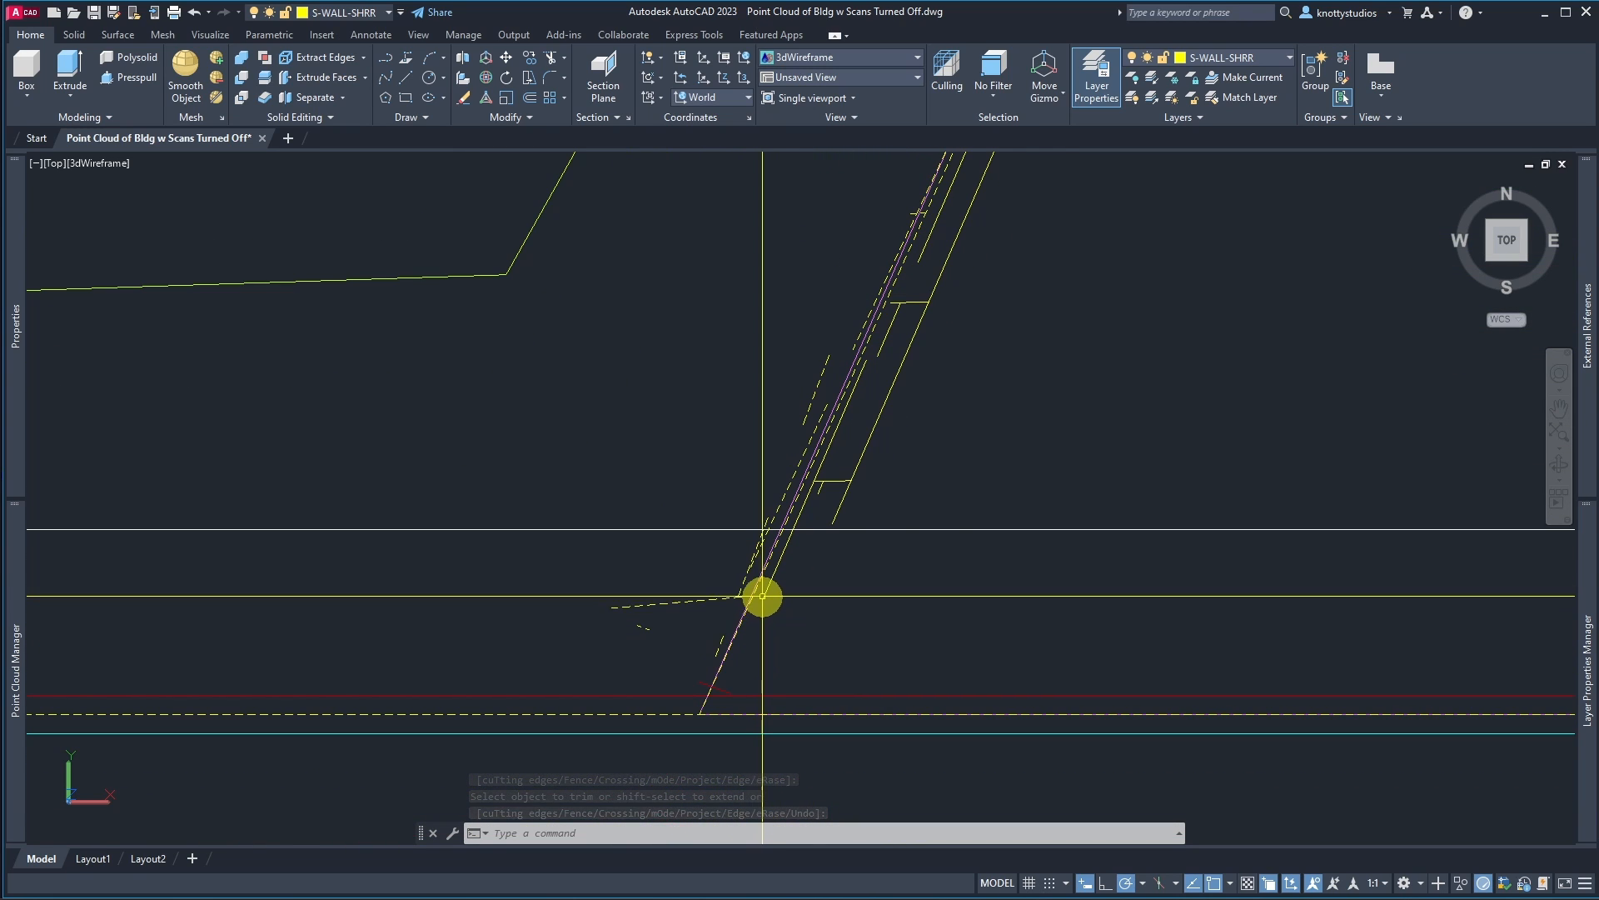
scroll(762, 595, down, 2)
scroll(770, 583, up, 4)
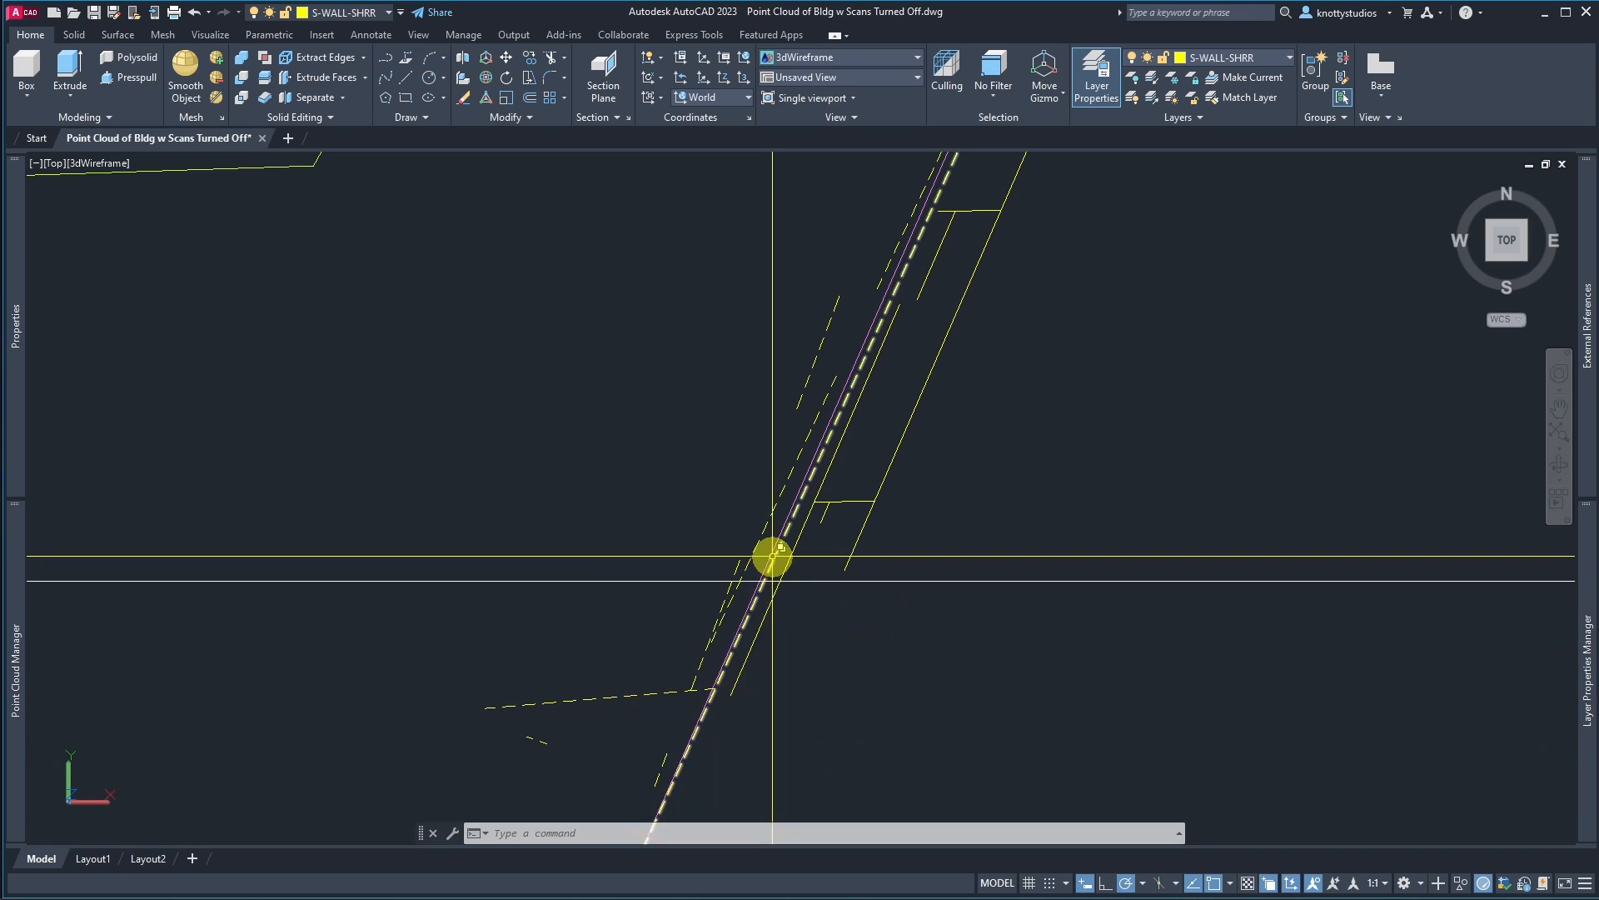
click(772, 555)
scroll(778, 665, down, 2)
scroll(774, 632, up, 3)
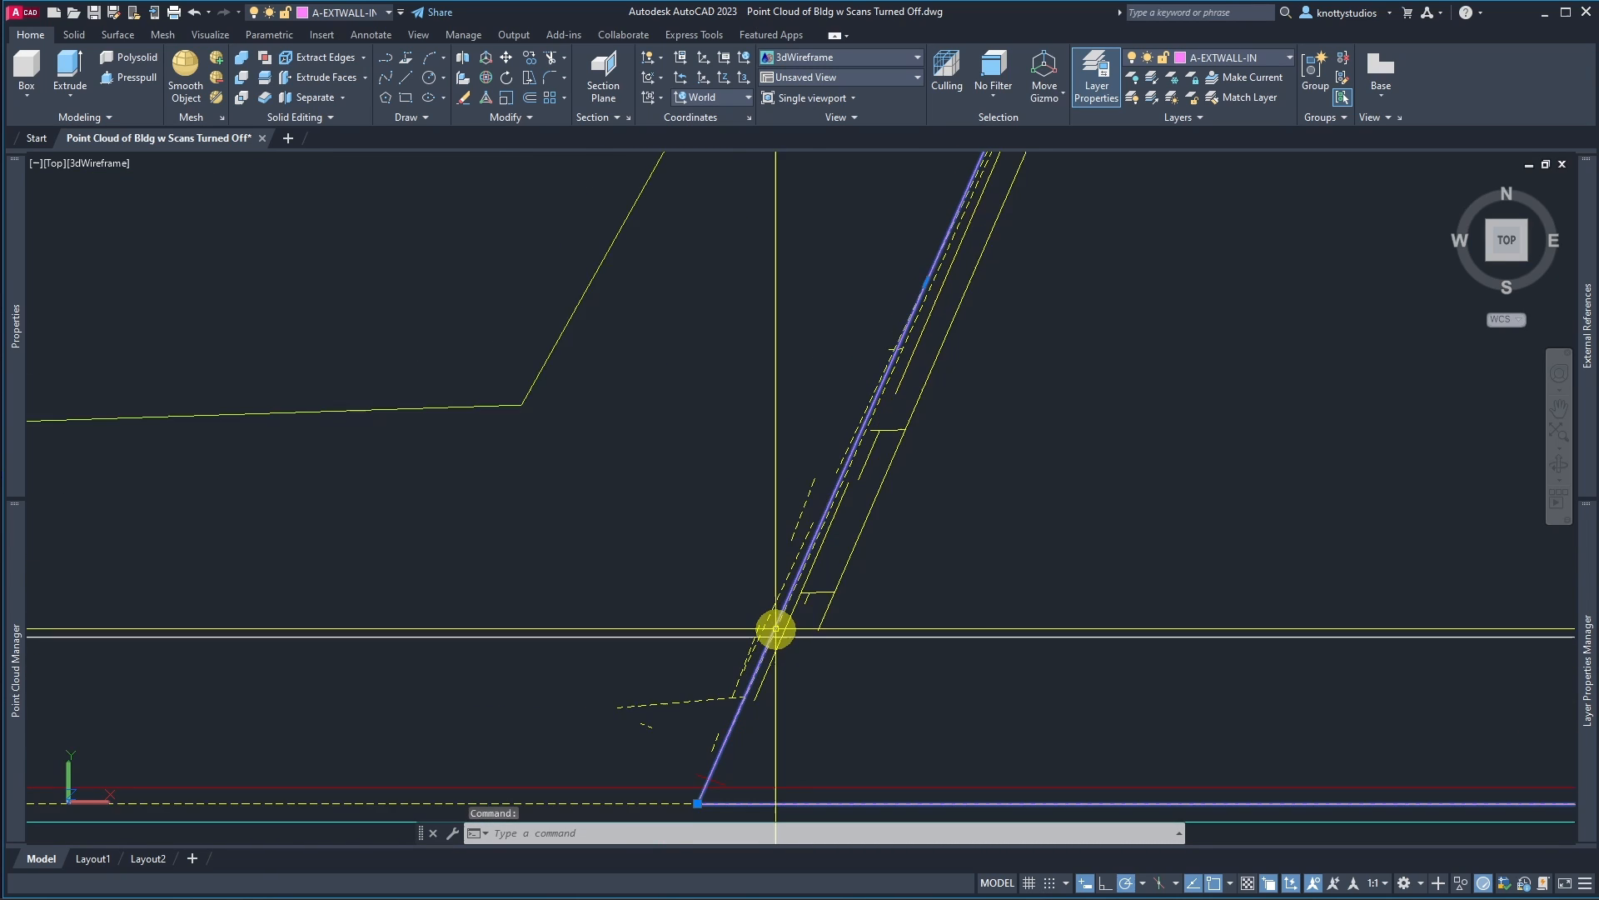
key(Escape)
click(792, 589)
scroll(792, 658, down, 2)
scroll(850, 614, up, 2)
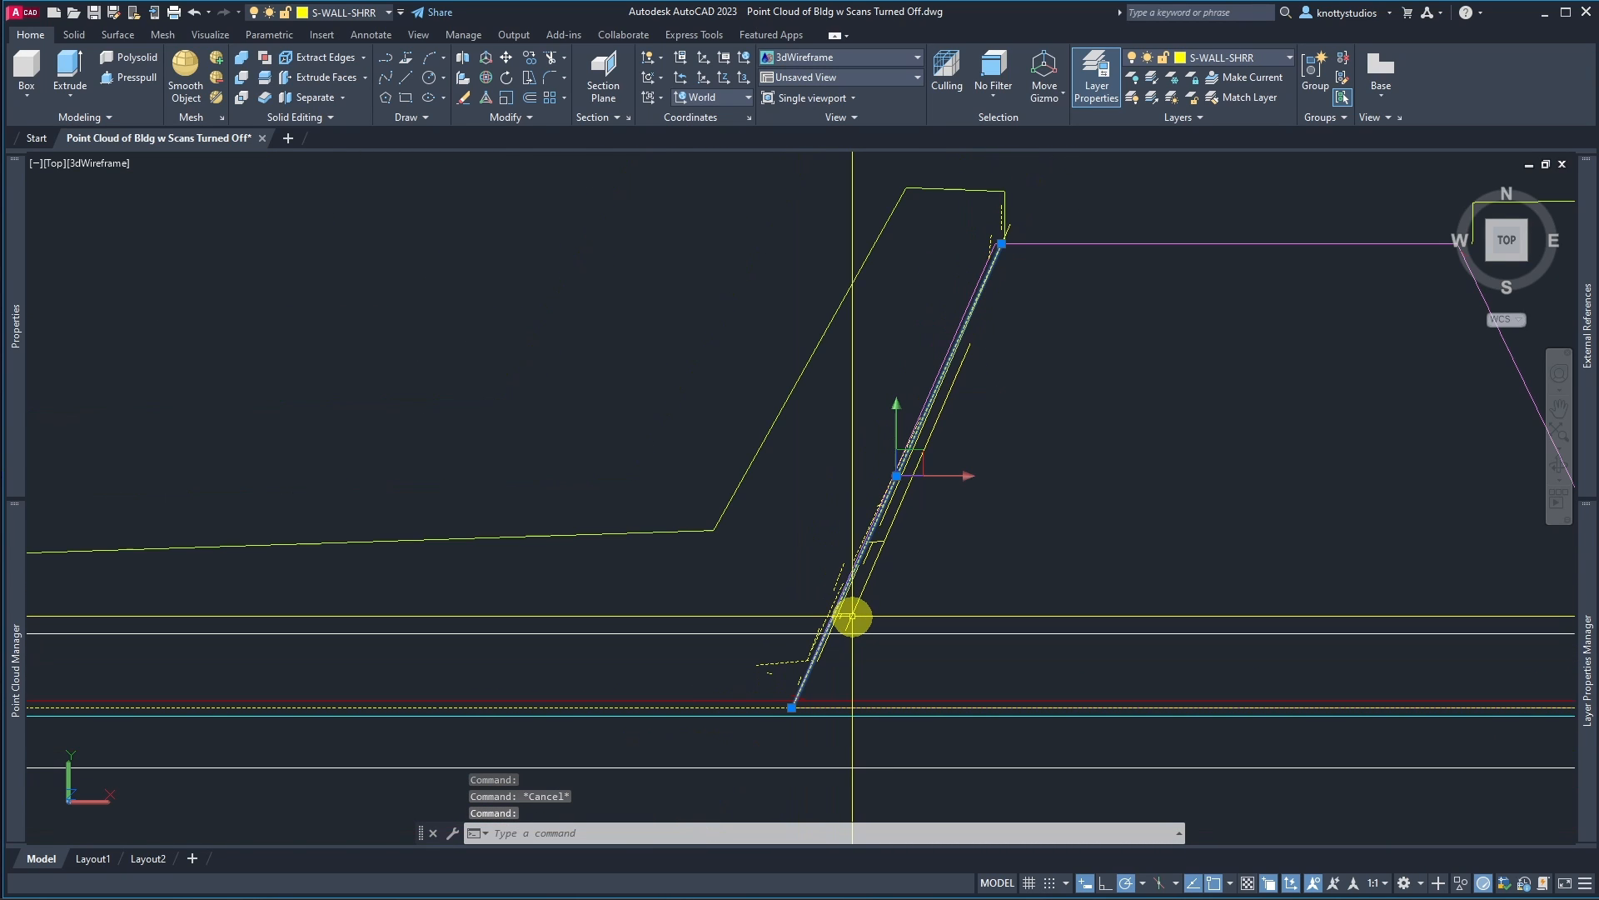
scroll(1002, 236, up, 3)
scroll(893, 402, up, 2)
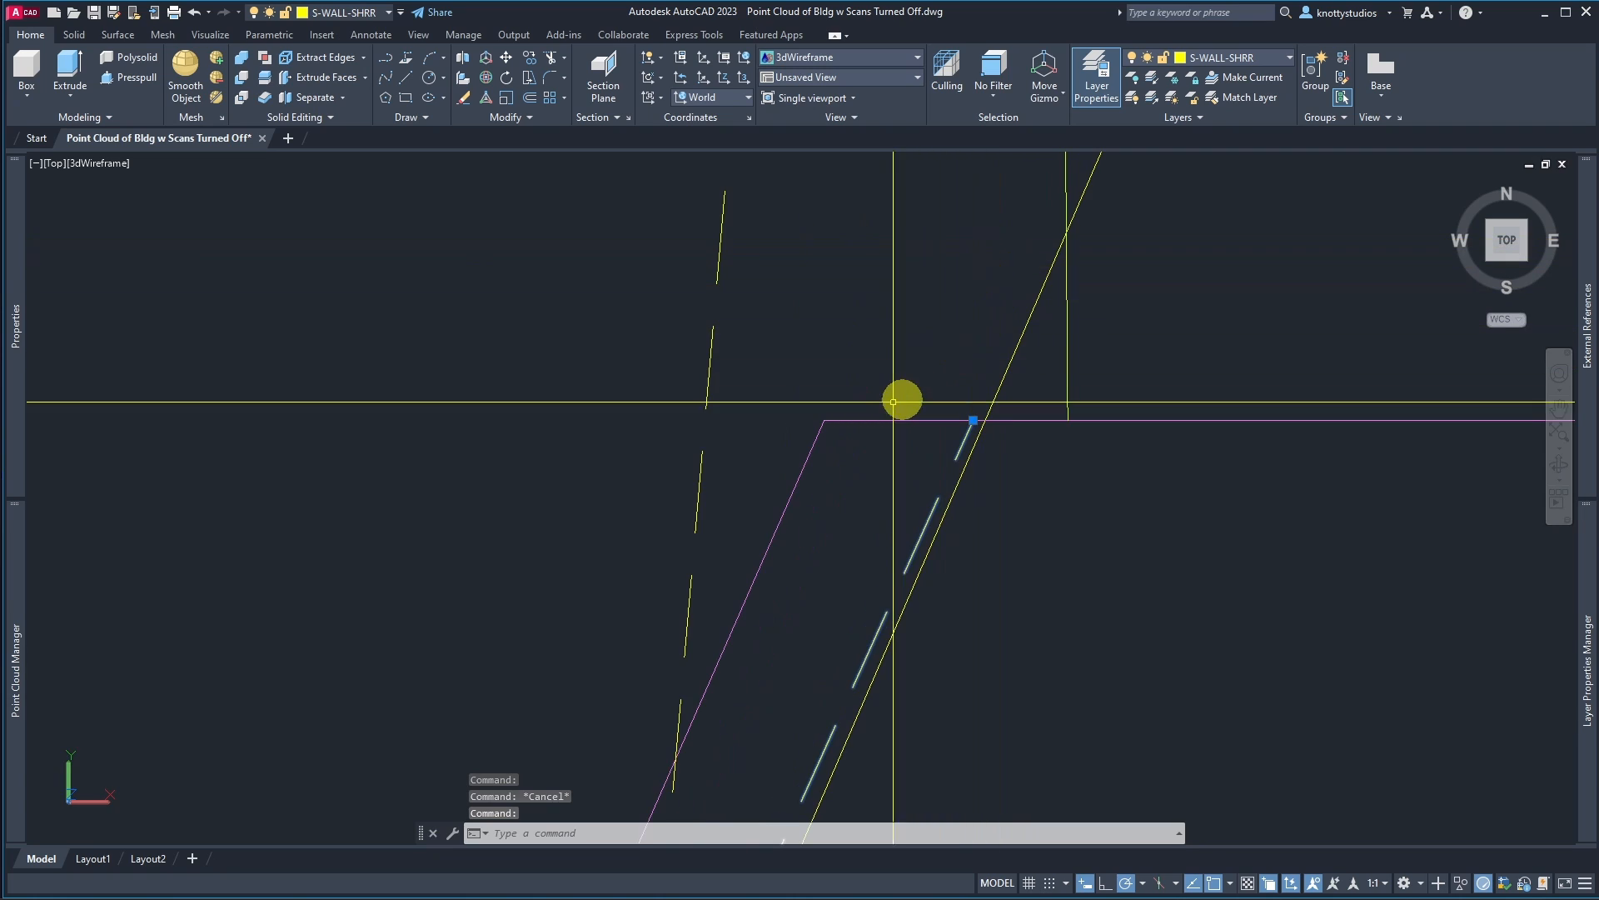
click(862, 402)
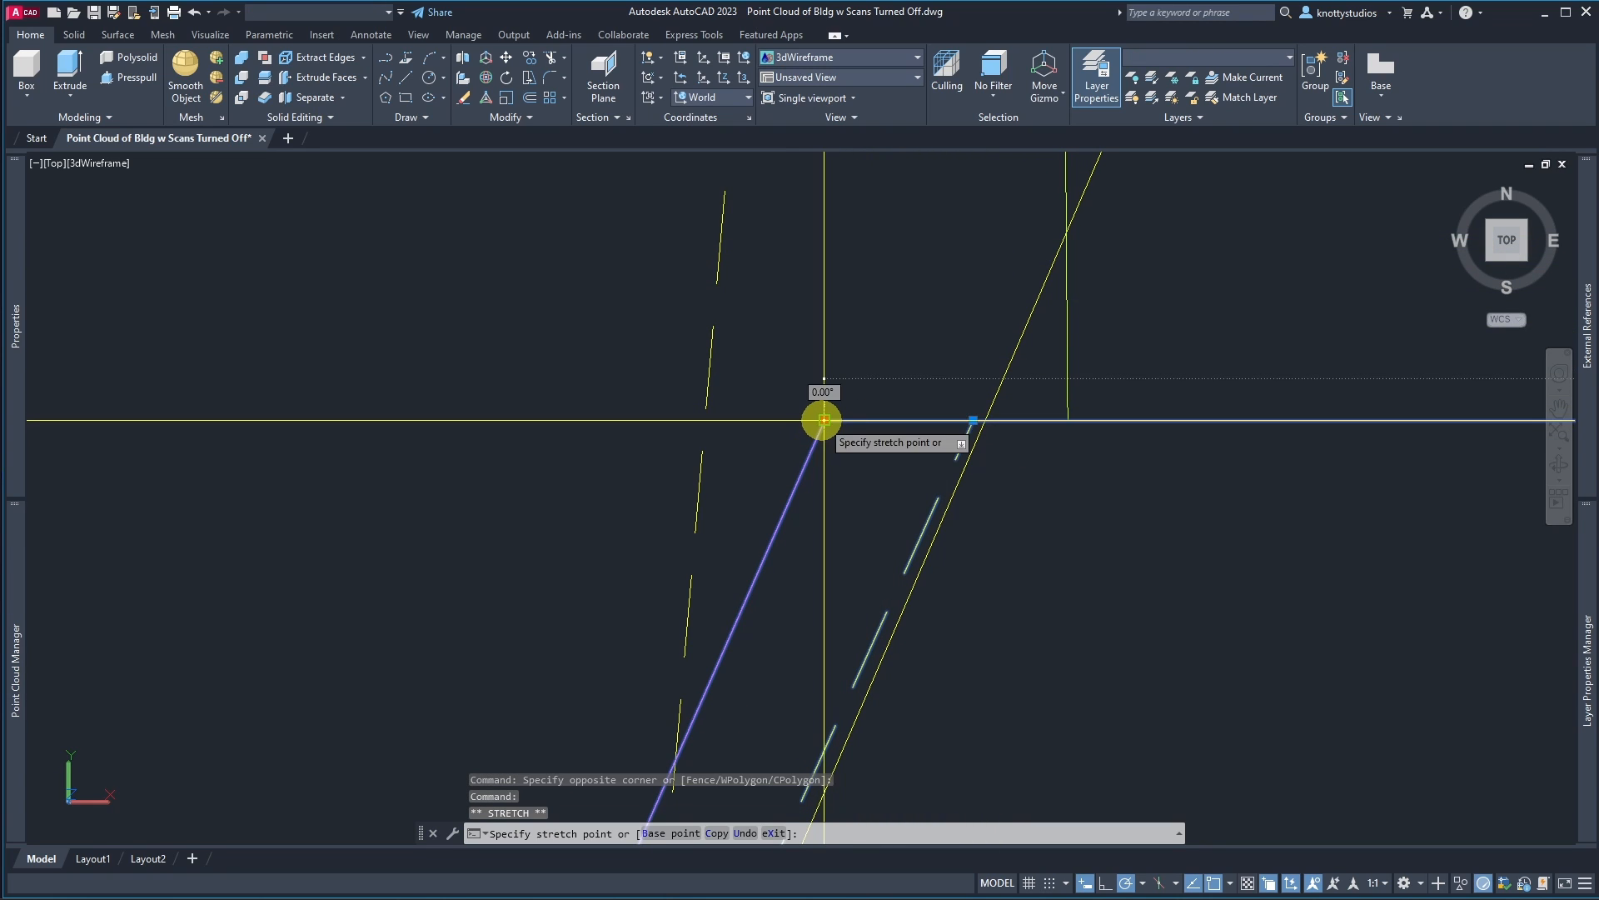
click(973, 420)
scroll(796, 327, down, 8)
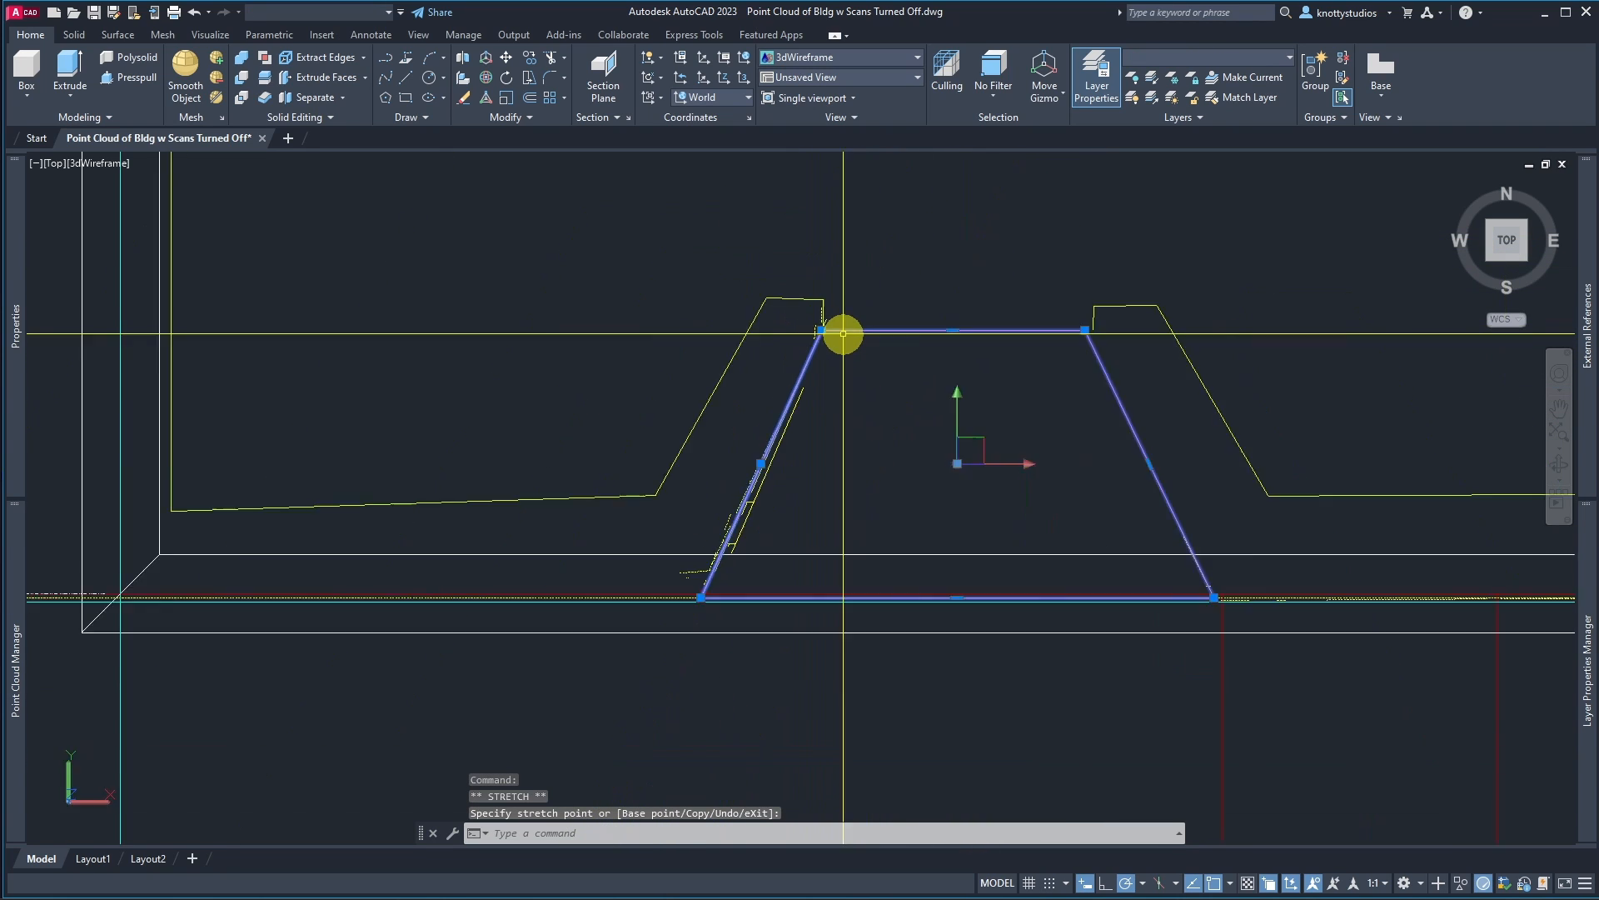
scroll(1039, 360, down, 2)
scroll(1021, 334, up, 6)
scroll(829, 301, down, 7)
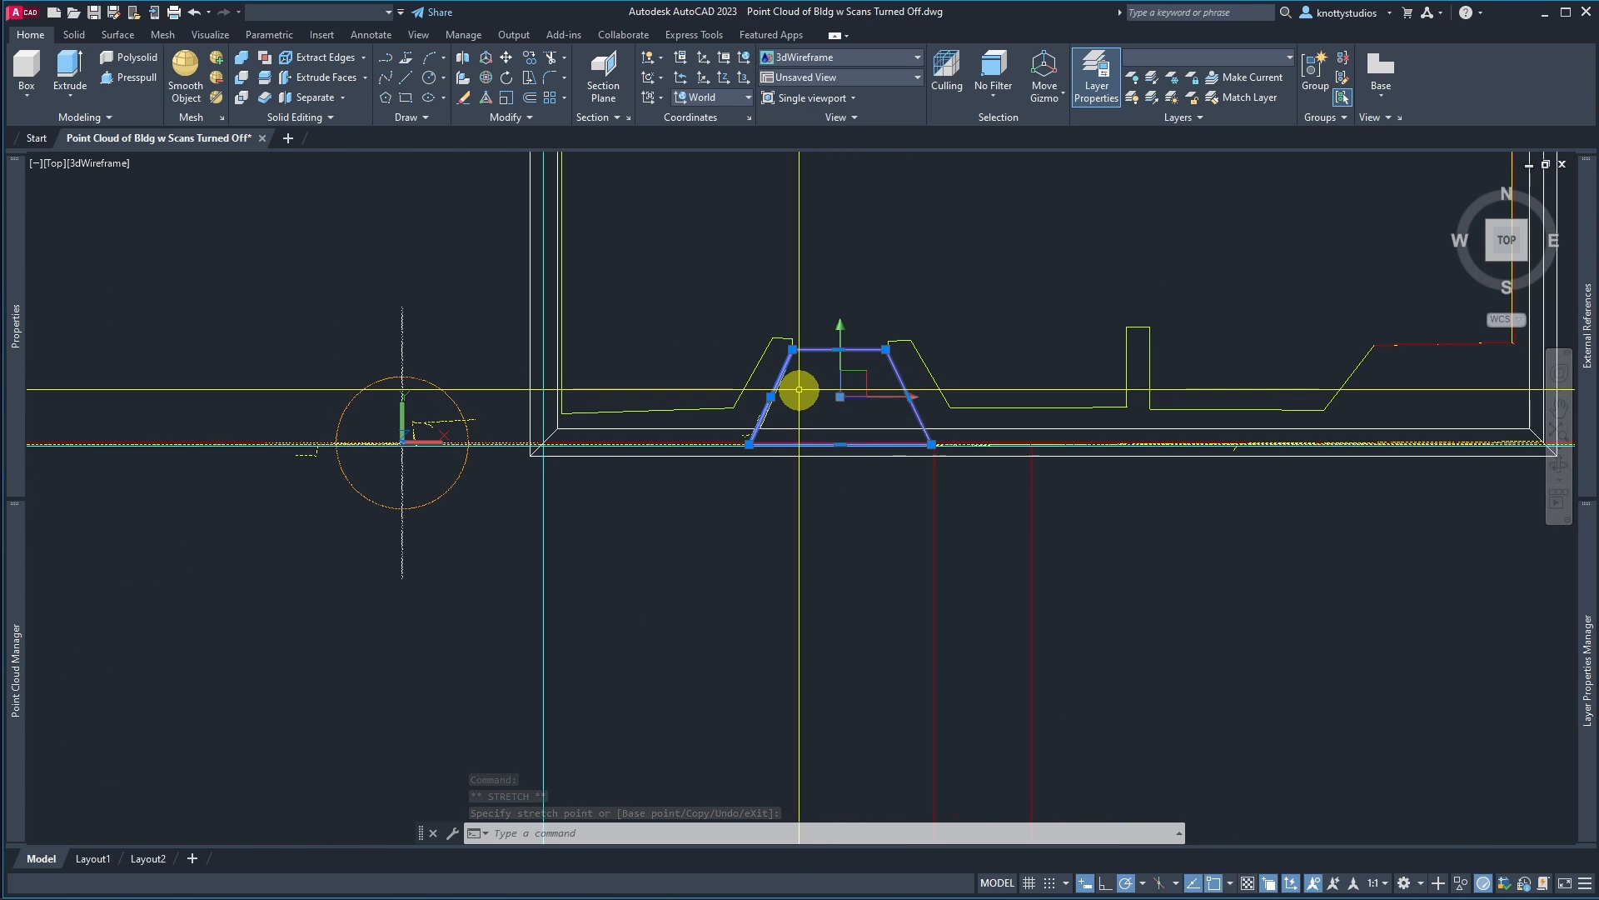
key(Escape)
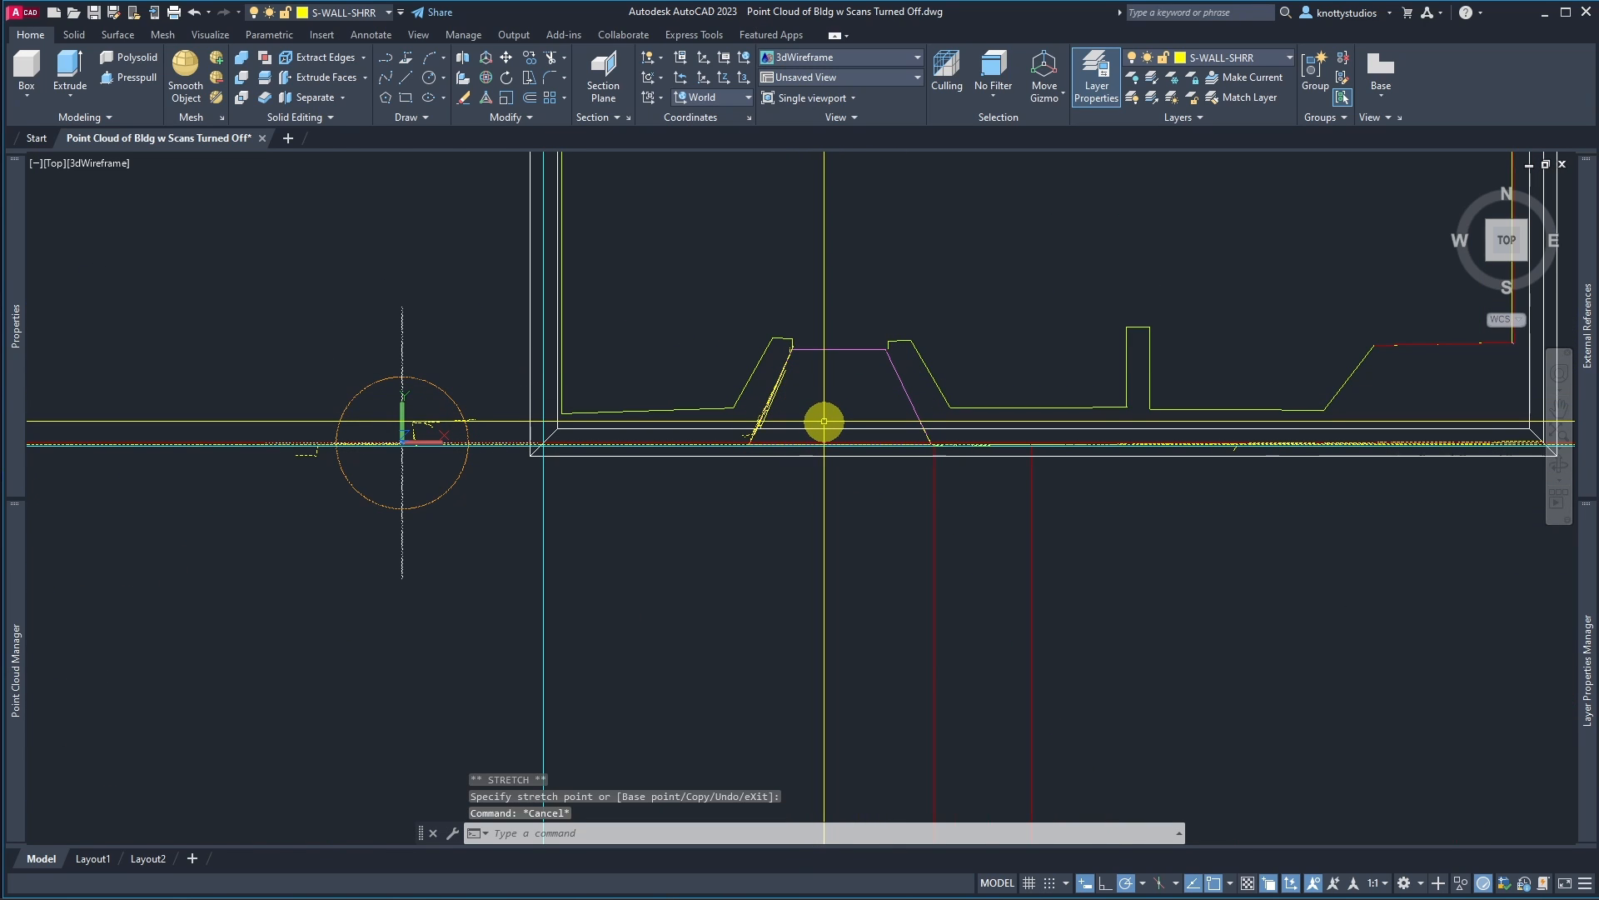
scroll(750, 416, up, 5)
scroll(787, 410, down, 4)
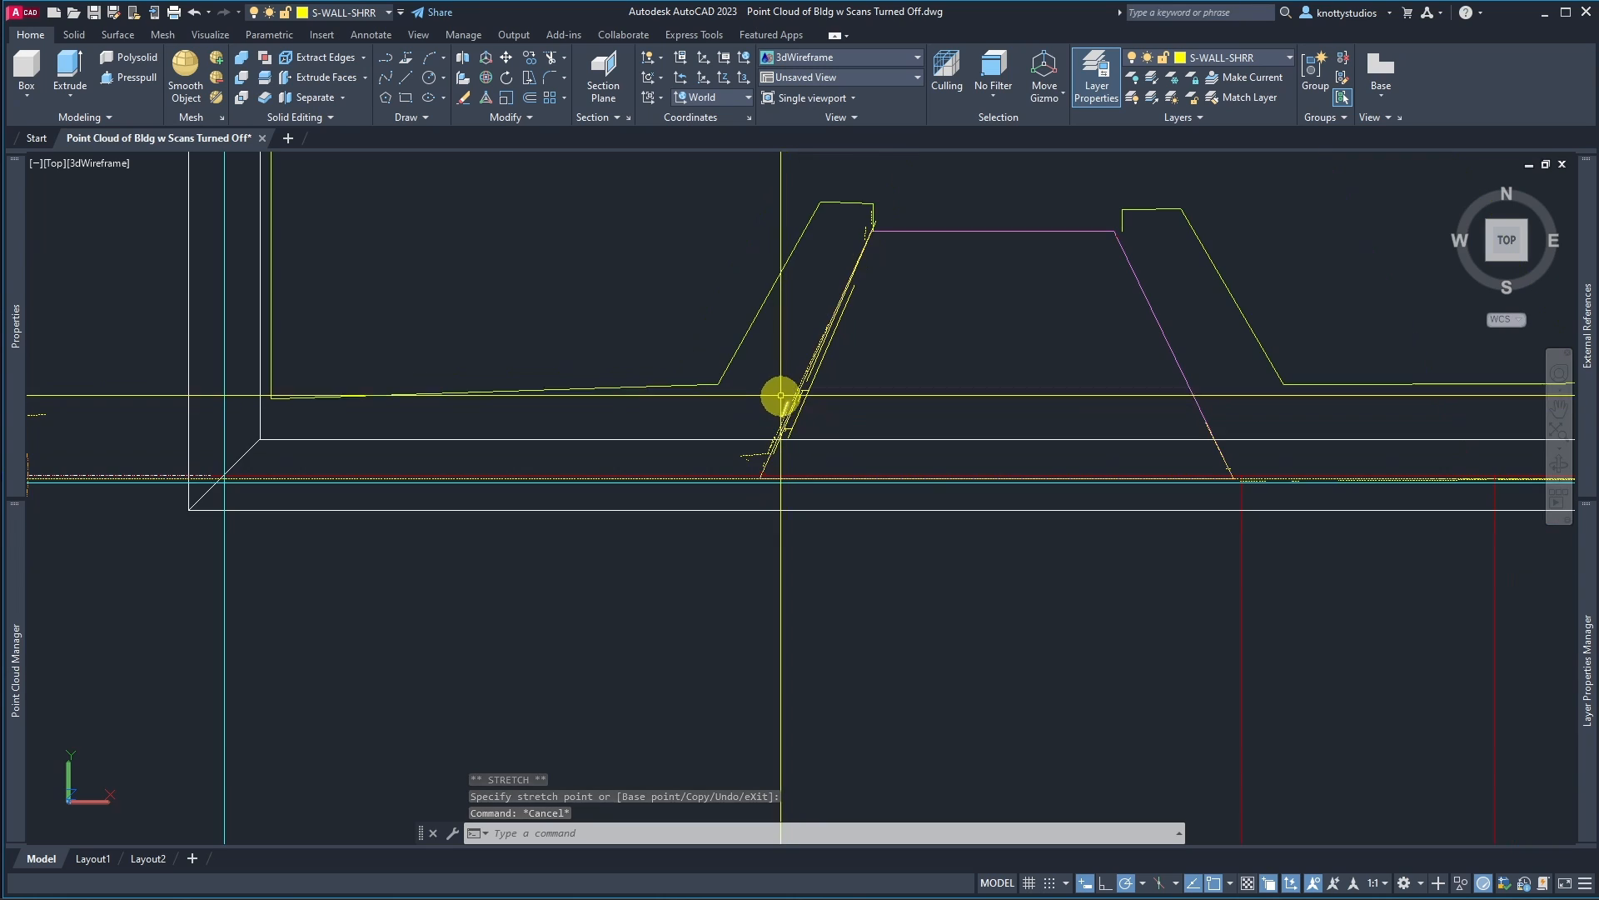
Step: Erase the stray extracted lines along the stair outline's west edge with a window selection
text(e)
key(Return)
click(685, 264)
click(885, 496)
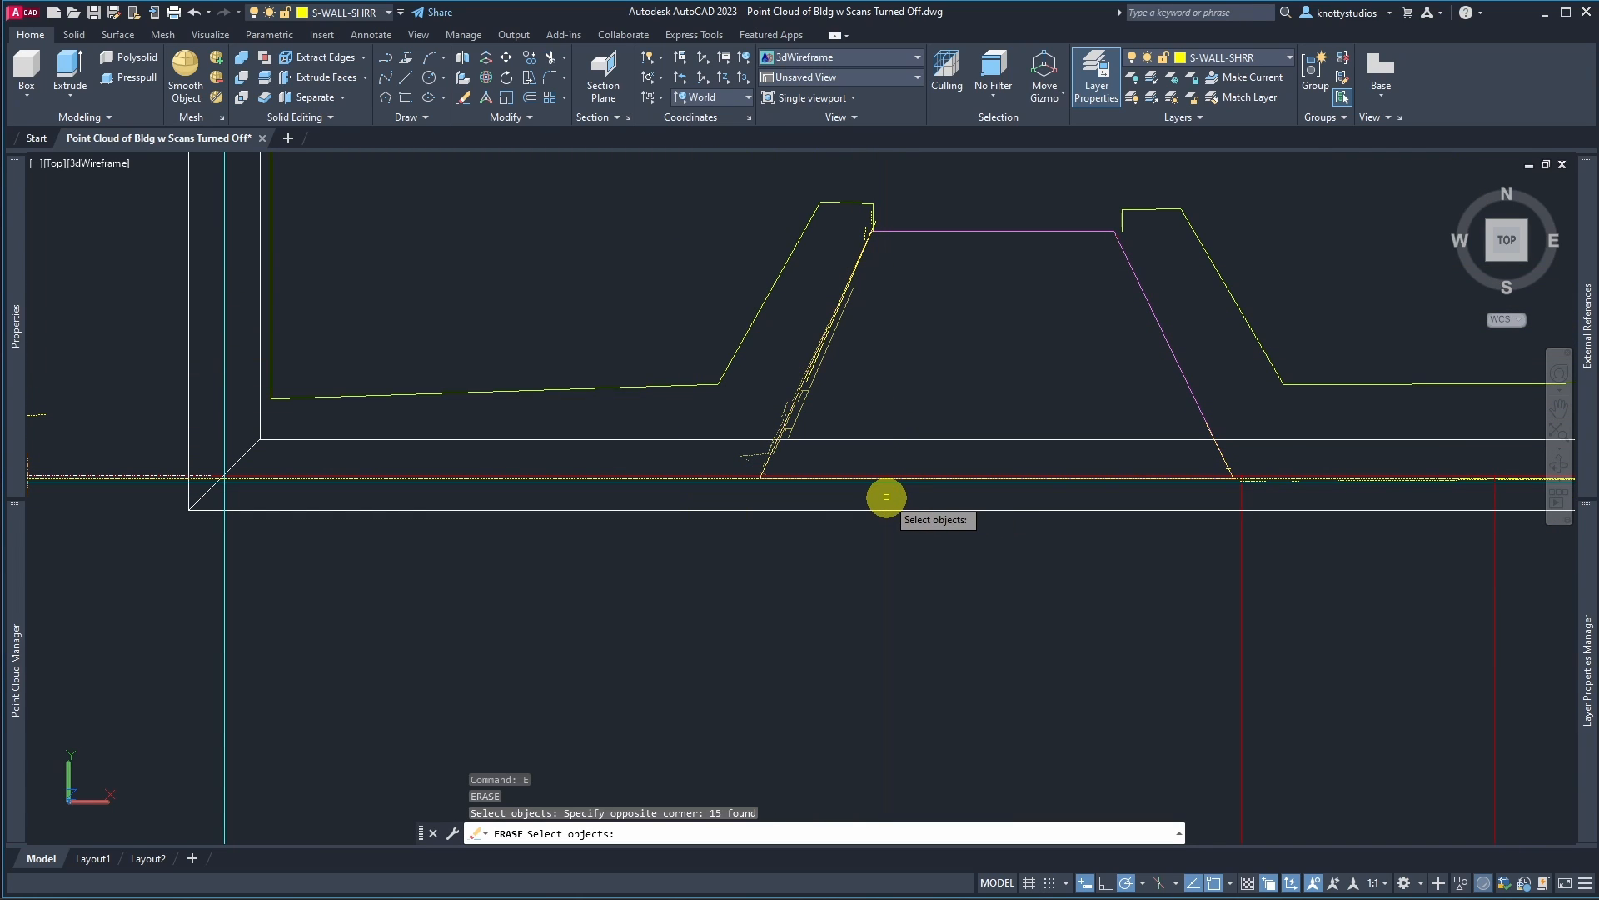
key(Return)
Step: Zoom in and delete the leftover extracted line beside the stair's west edge
scroll(869, 375, up, 5)
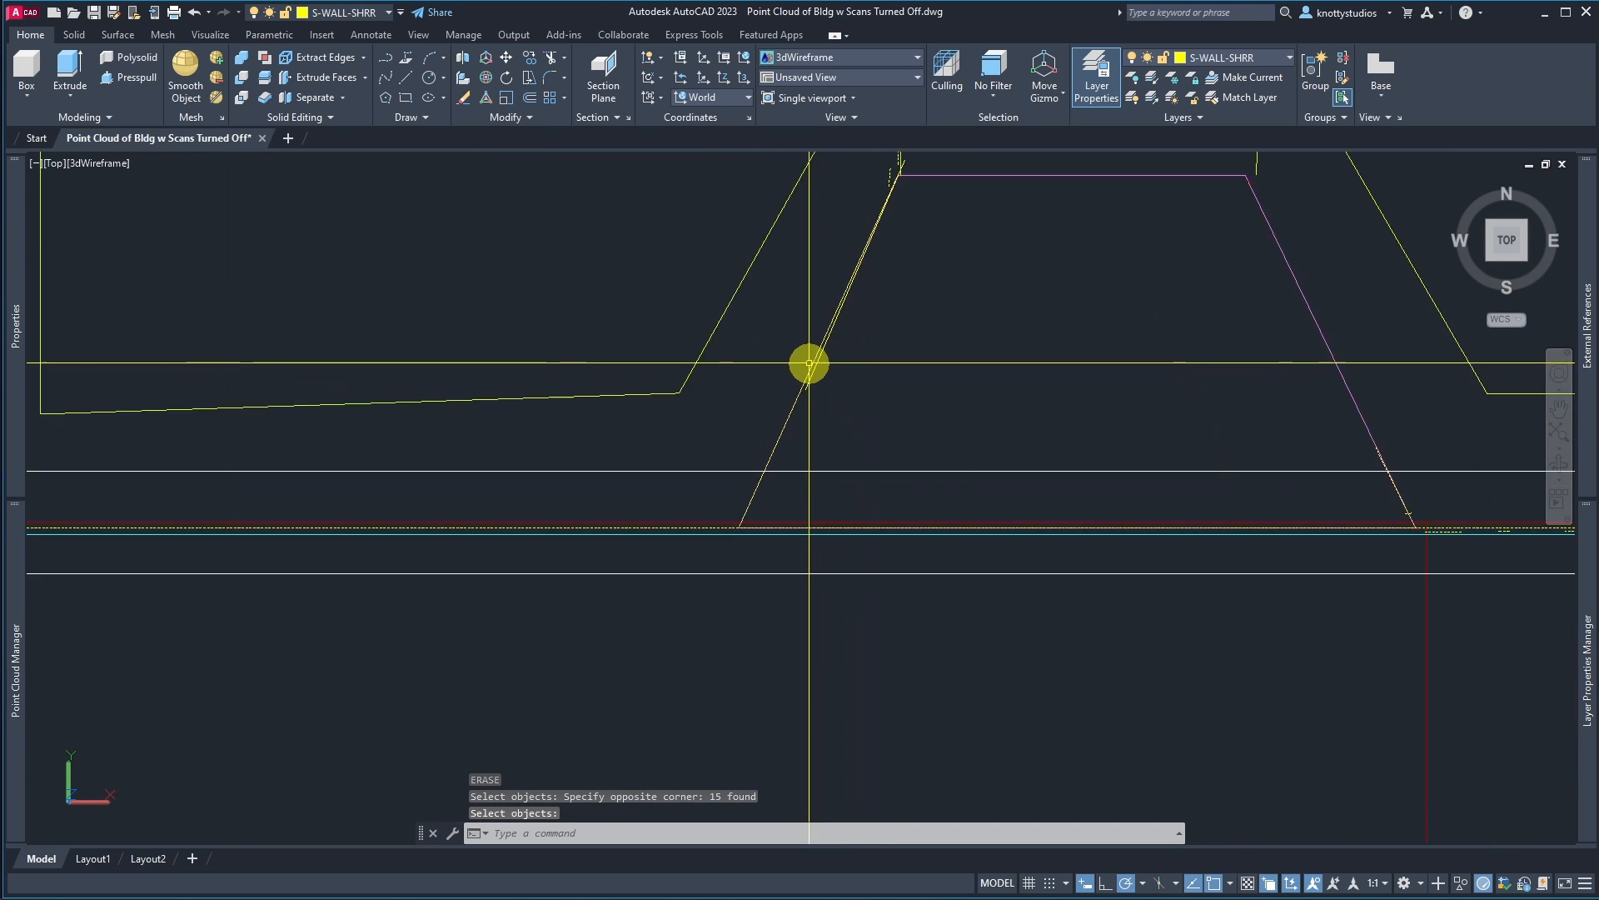
click(813, 371)
click(876, 440)
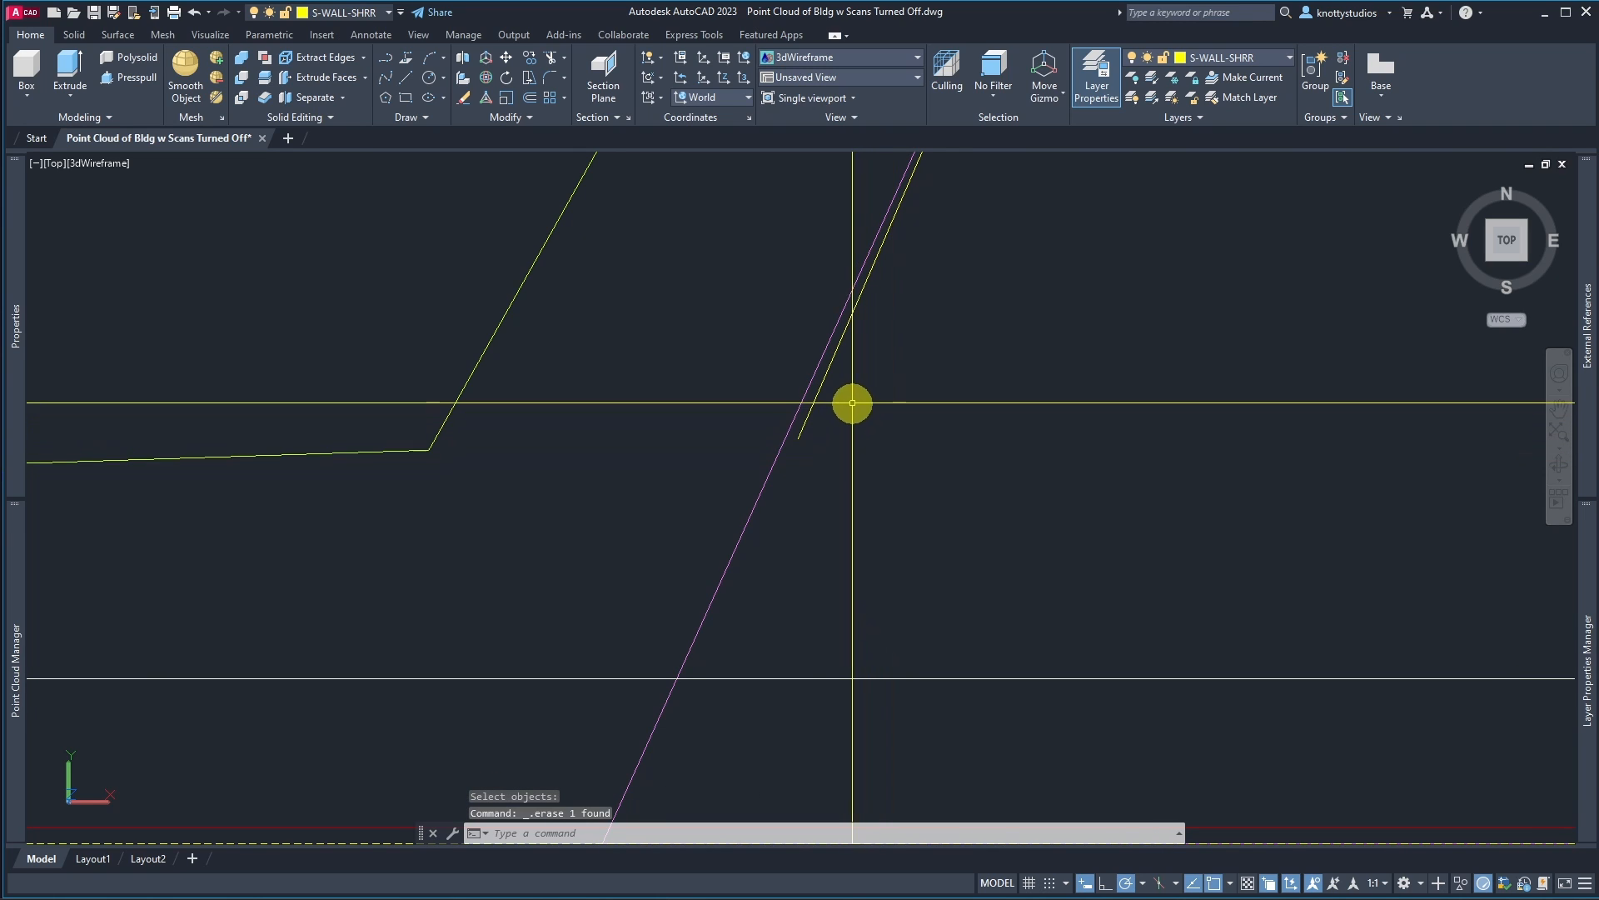
key(Delete)
Step: Erase the stray extracted fragments near the stair outline's upper west corner
scroll(857, 454, down, 4)
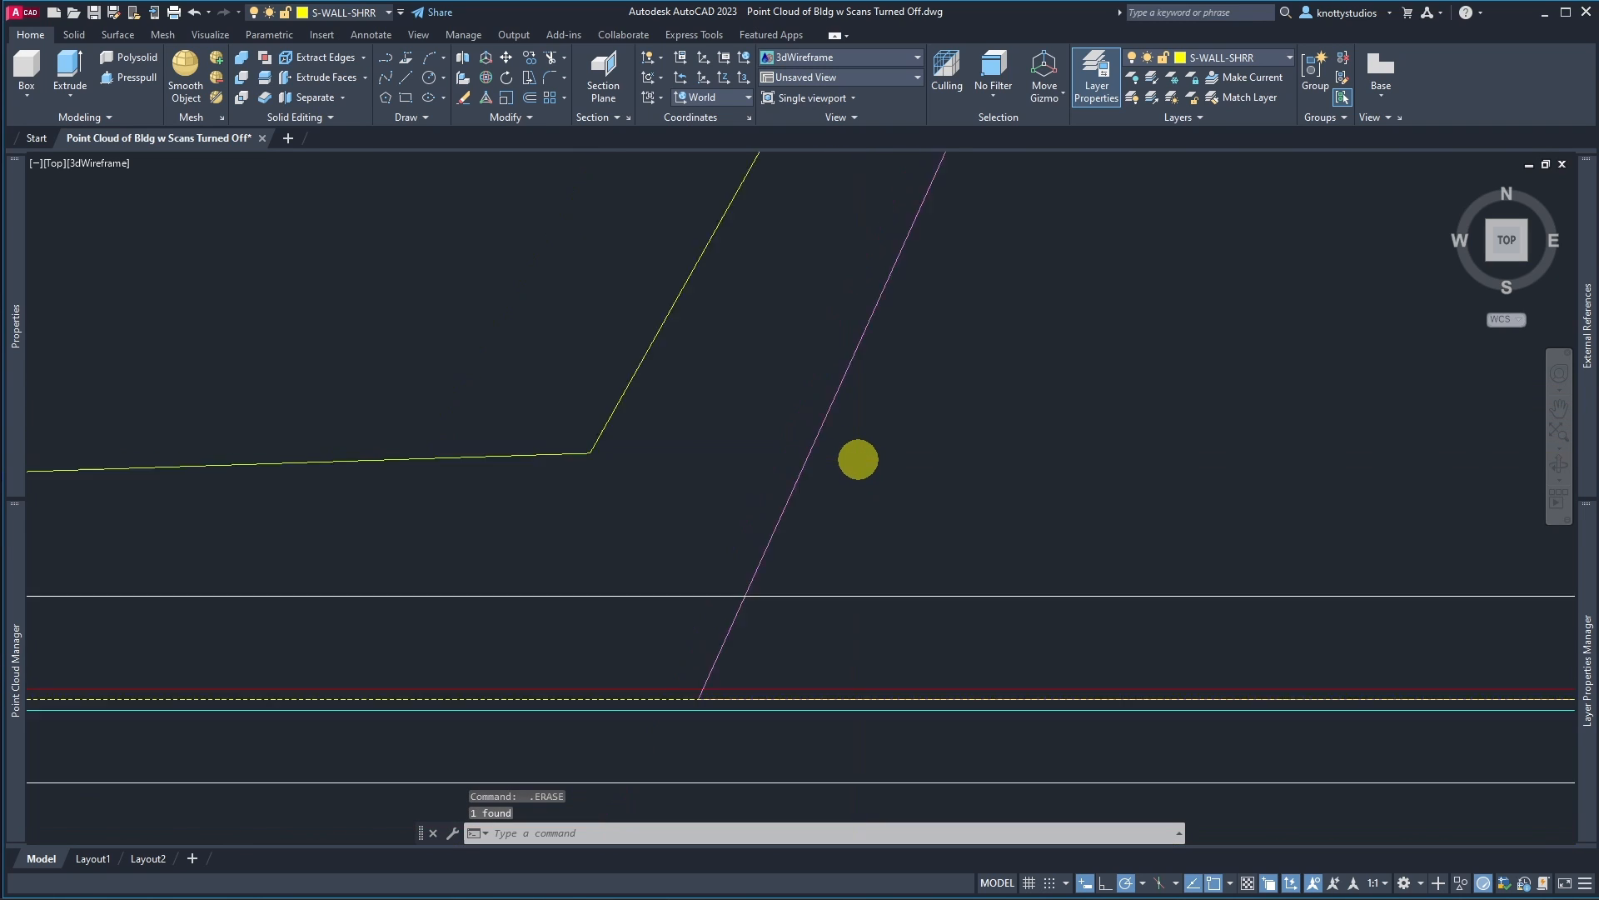
scroll(871, 403, up, 5)
key(Return)
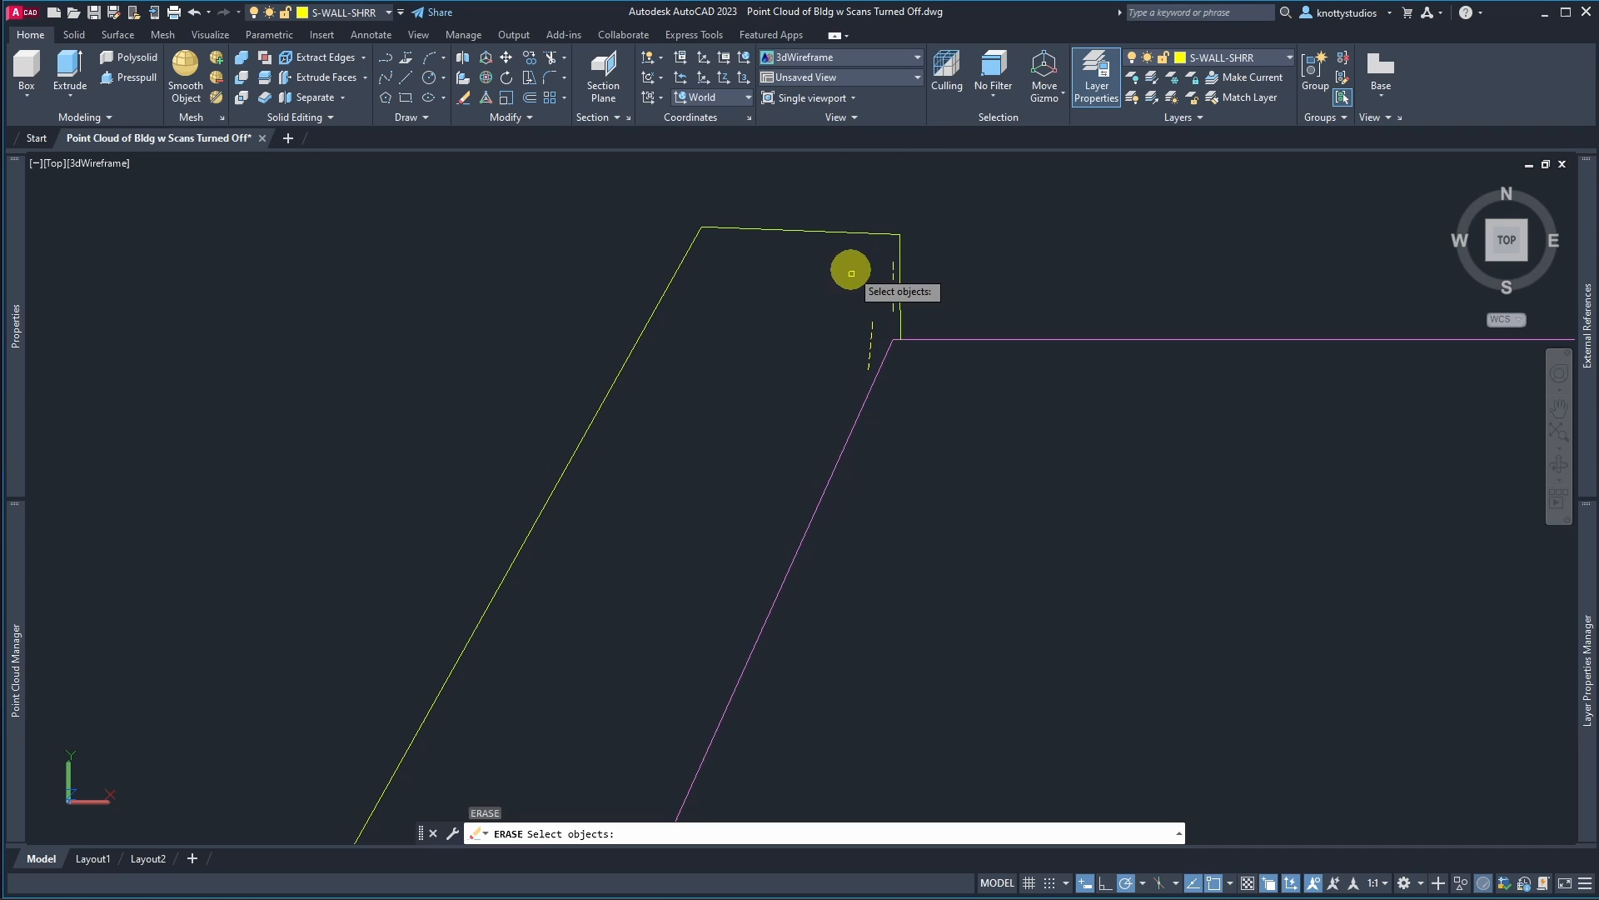
click(826, 212)
click(953, 361)
scroll(960, 421, down, 6)
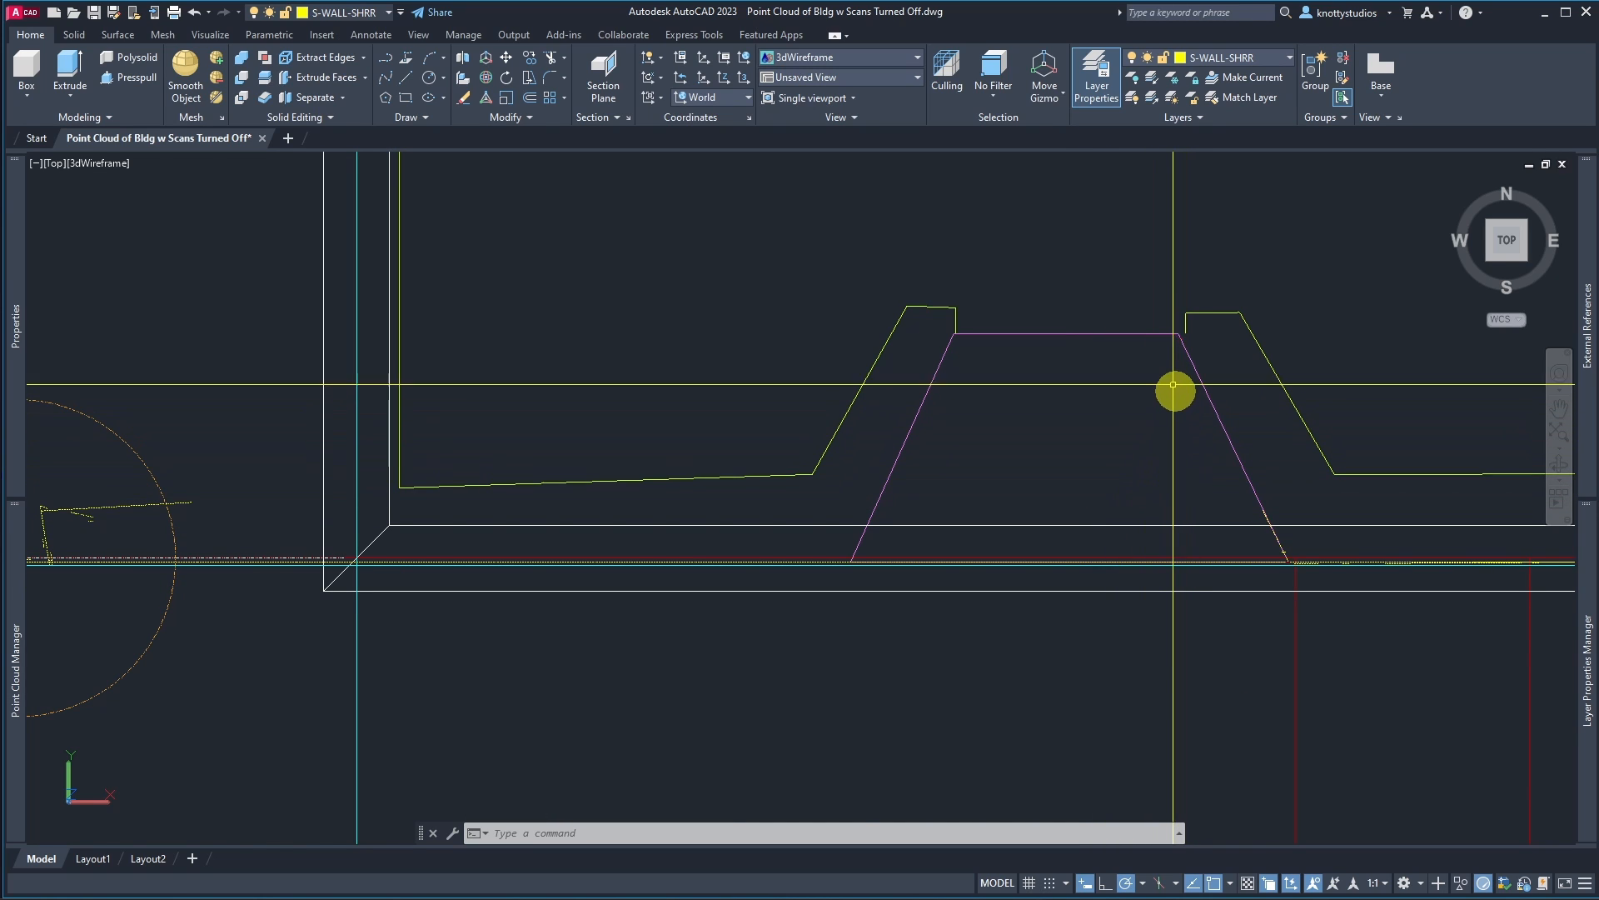
scroll(1182, 336, up, 5)
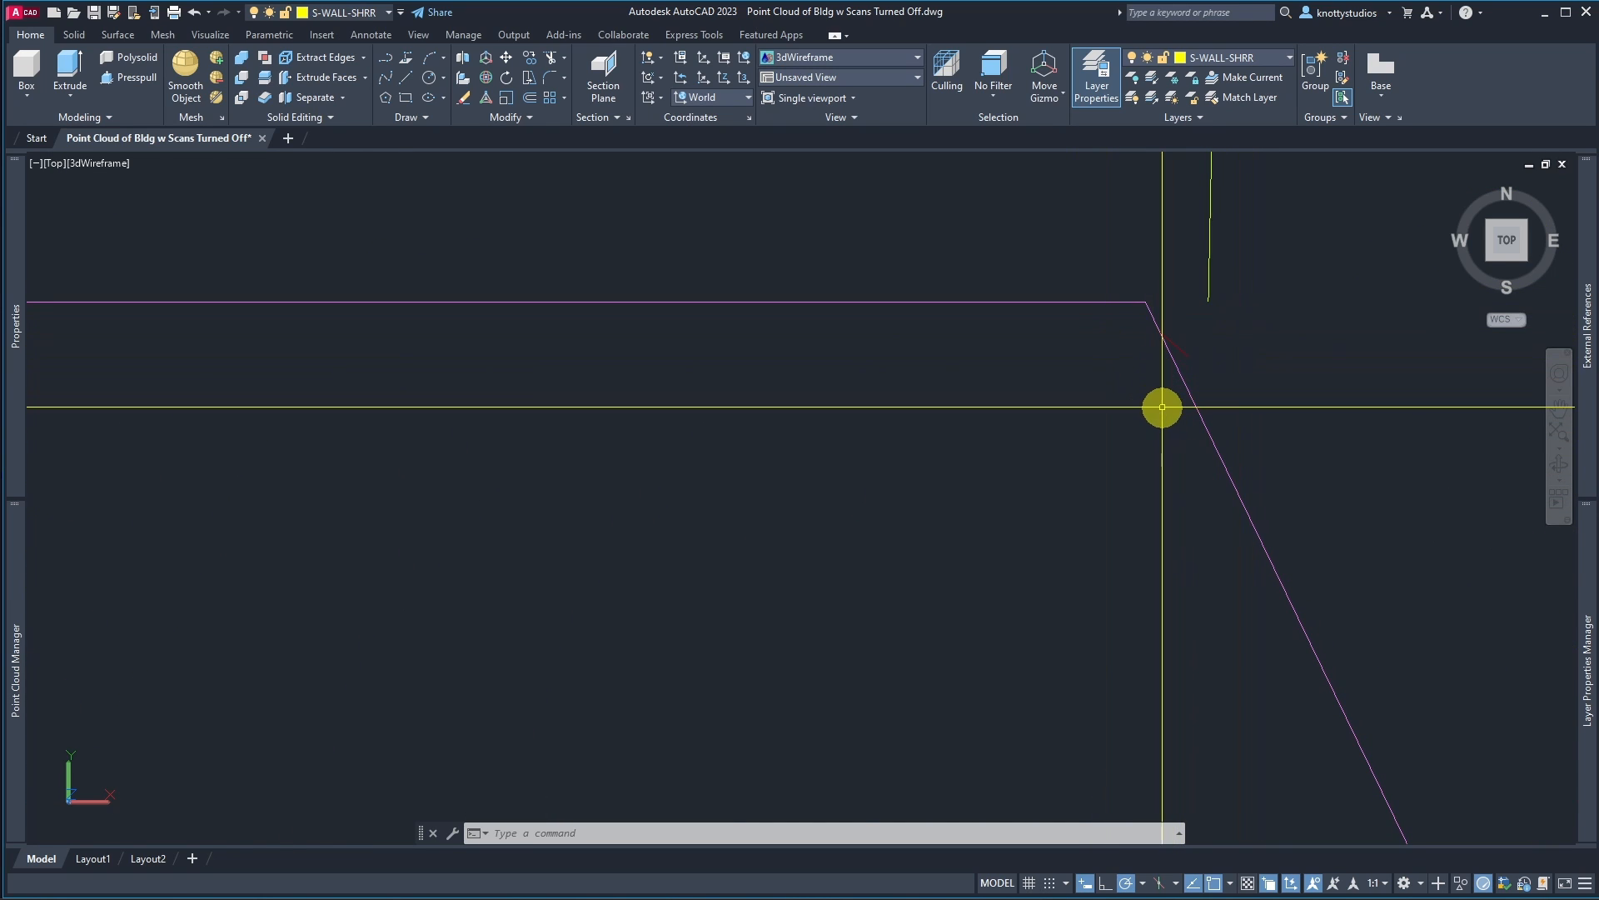
scroll(946, 400, down, 5)
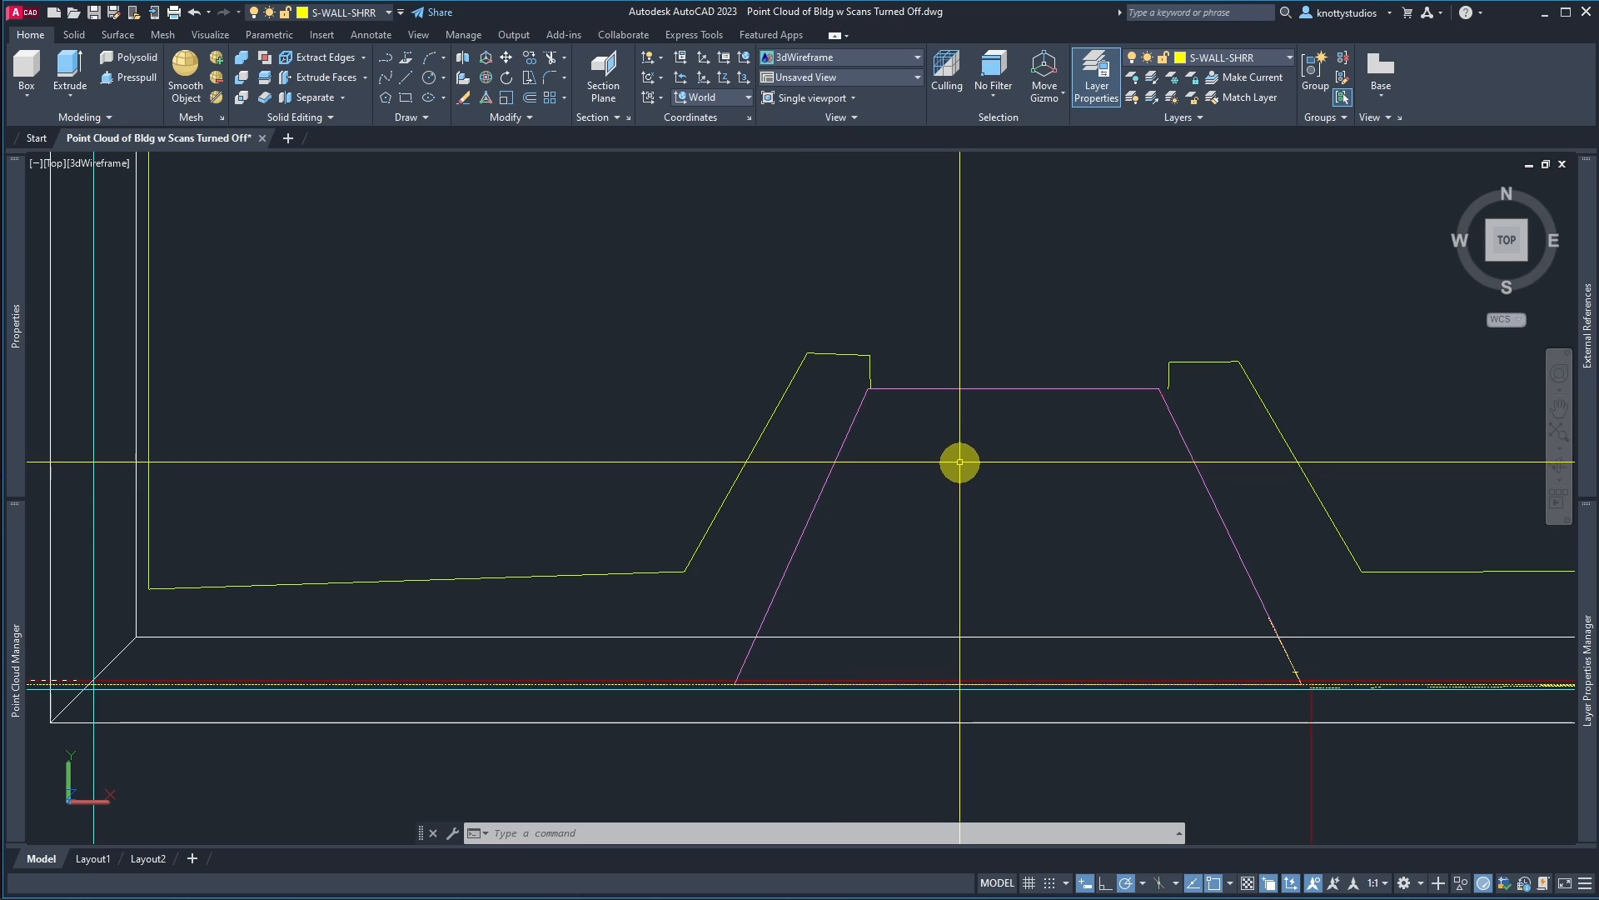
Step: Erase the extracted fragments around the stair outline's lower east corner with a window selection
text(E)
key(Return)
click(1209, 584)
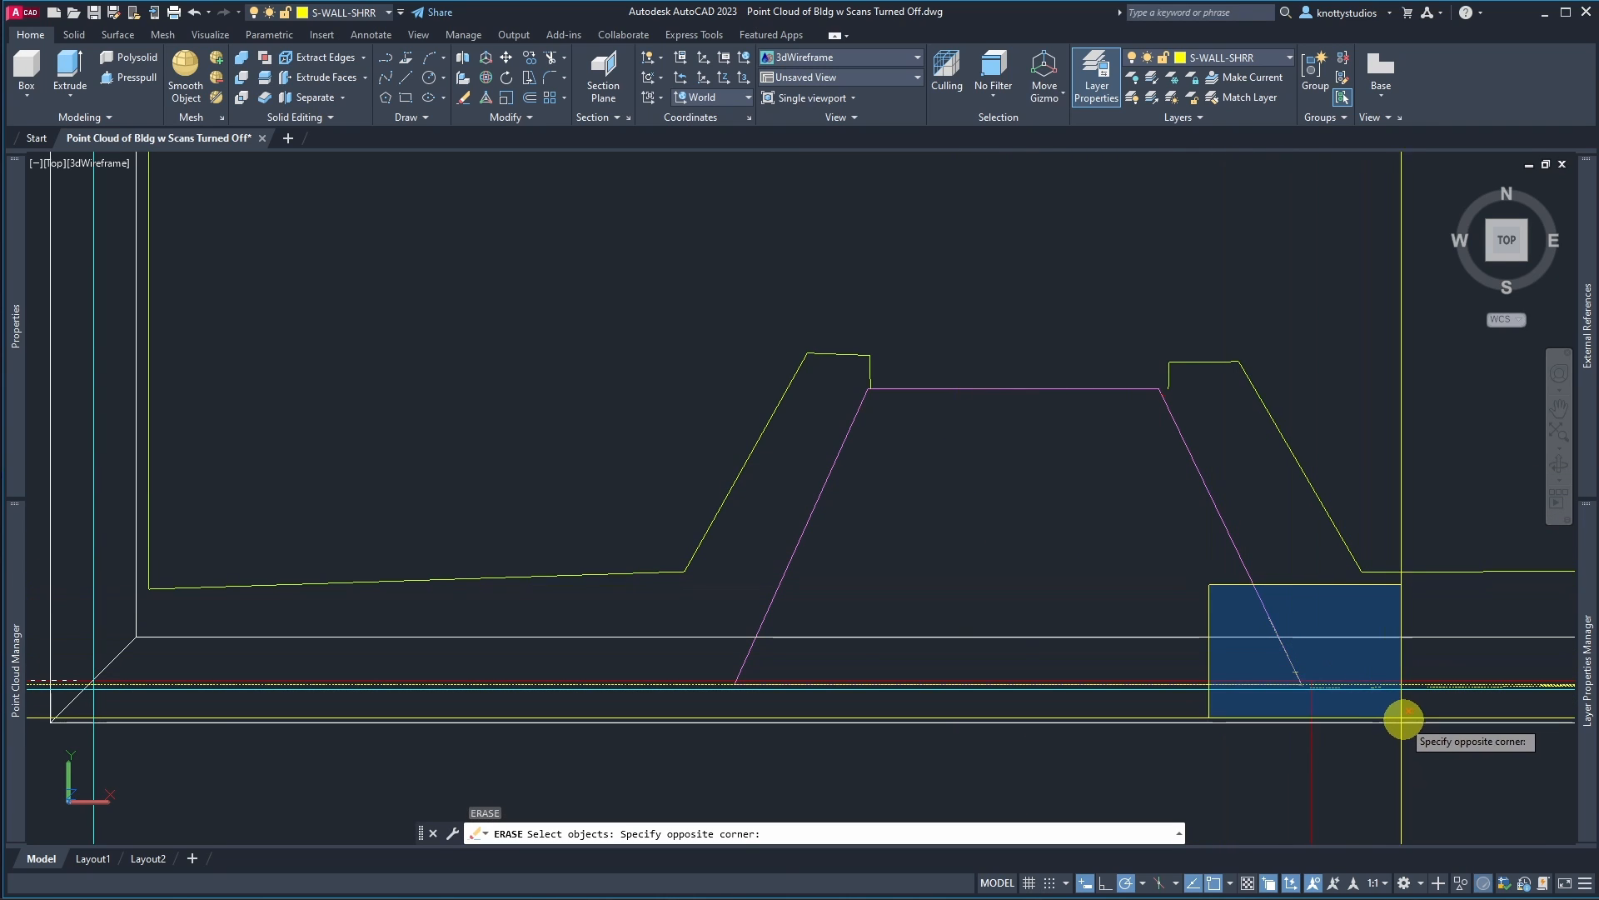
click(1418, 719)
key(Return)
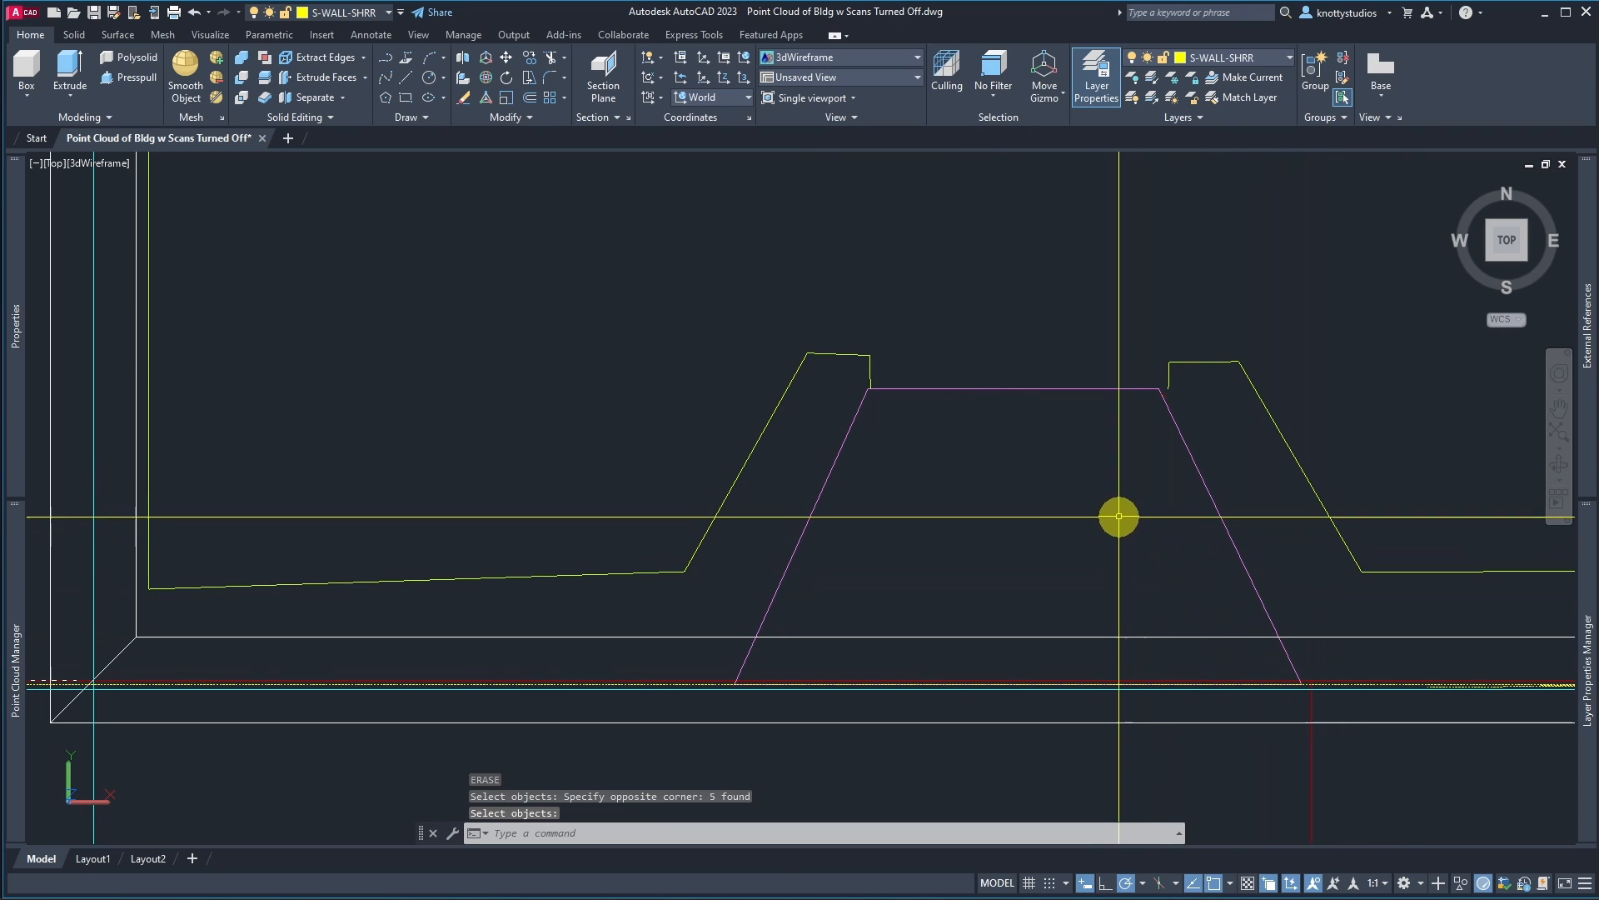
Step: Select and delete the extracted fragments west of the building near the origin
scroll(1114, 523, down, 4)
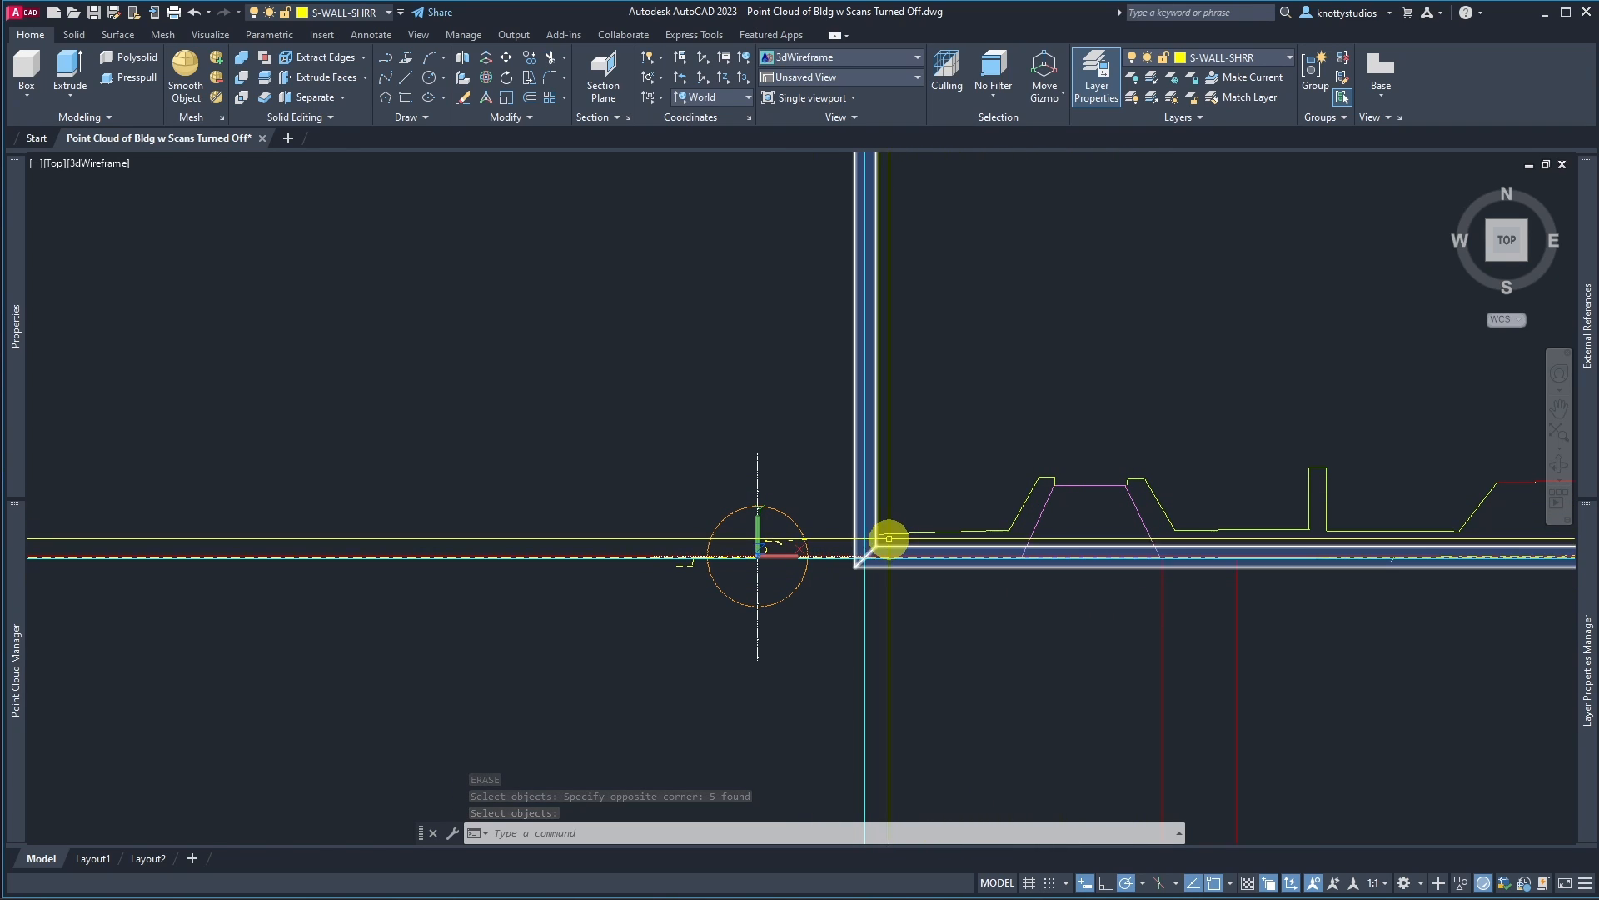
scroll(750, 592, up, 3)
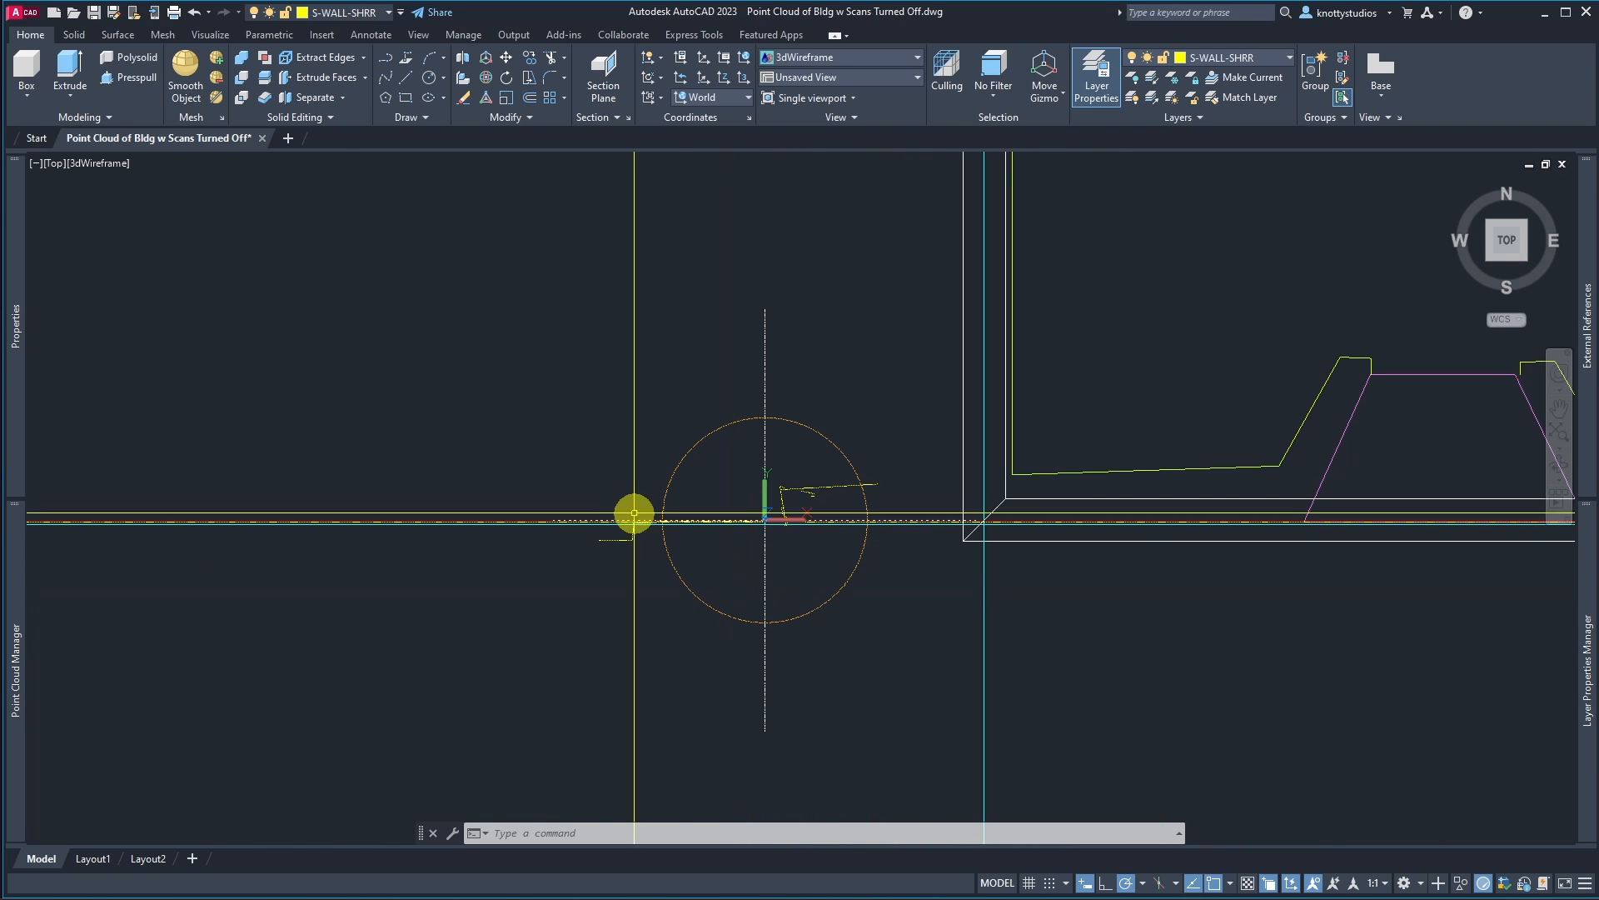
click(541, 414)
click(943, 594)
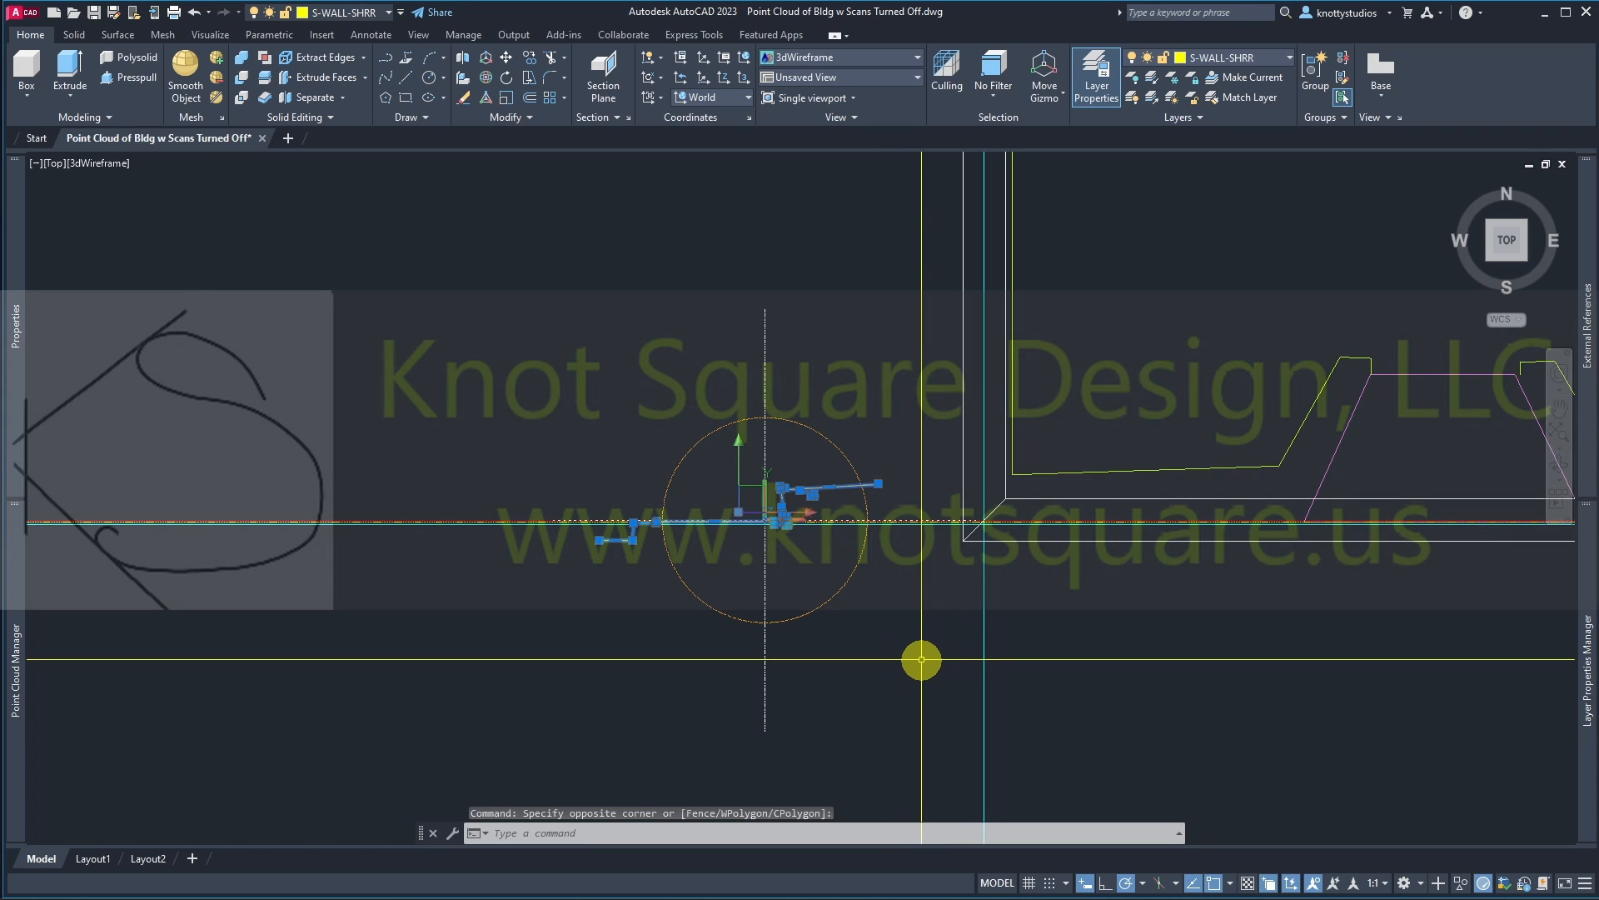
key(Delete)
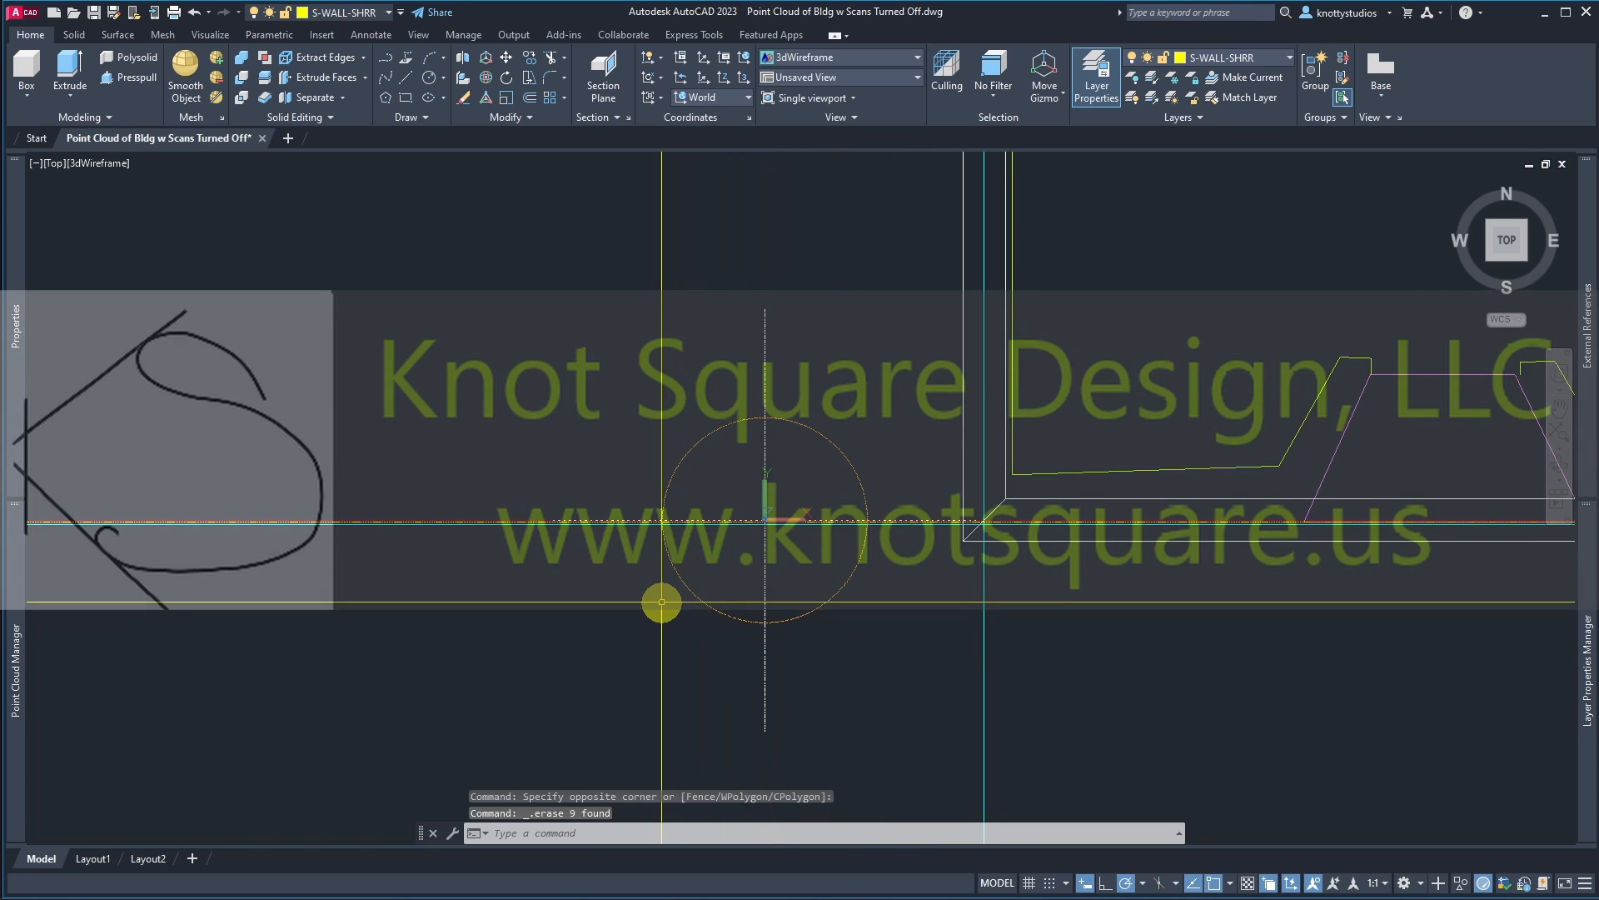
Step: Erase two windowed groups of extracted lines inside the building's upper rooms
scroll(658, 601, down, 3)
scroll(657, 600, down, 3)
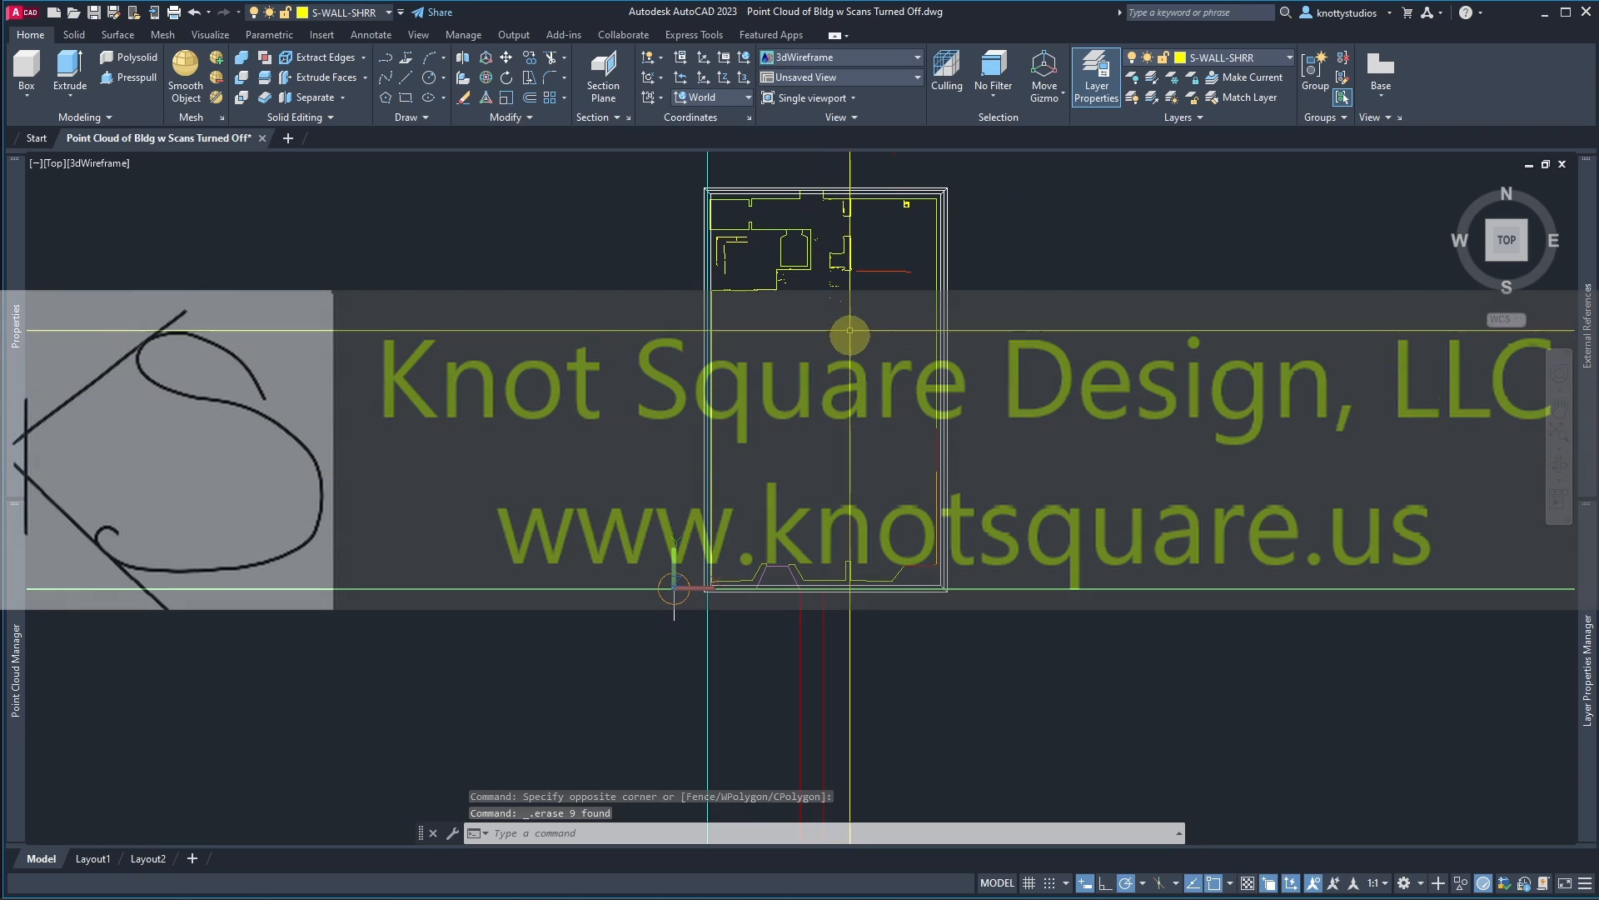
scroll(824, 268, up, 5)
scroll(824, 268, up, 2)
key(space)
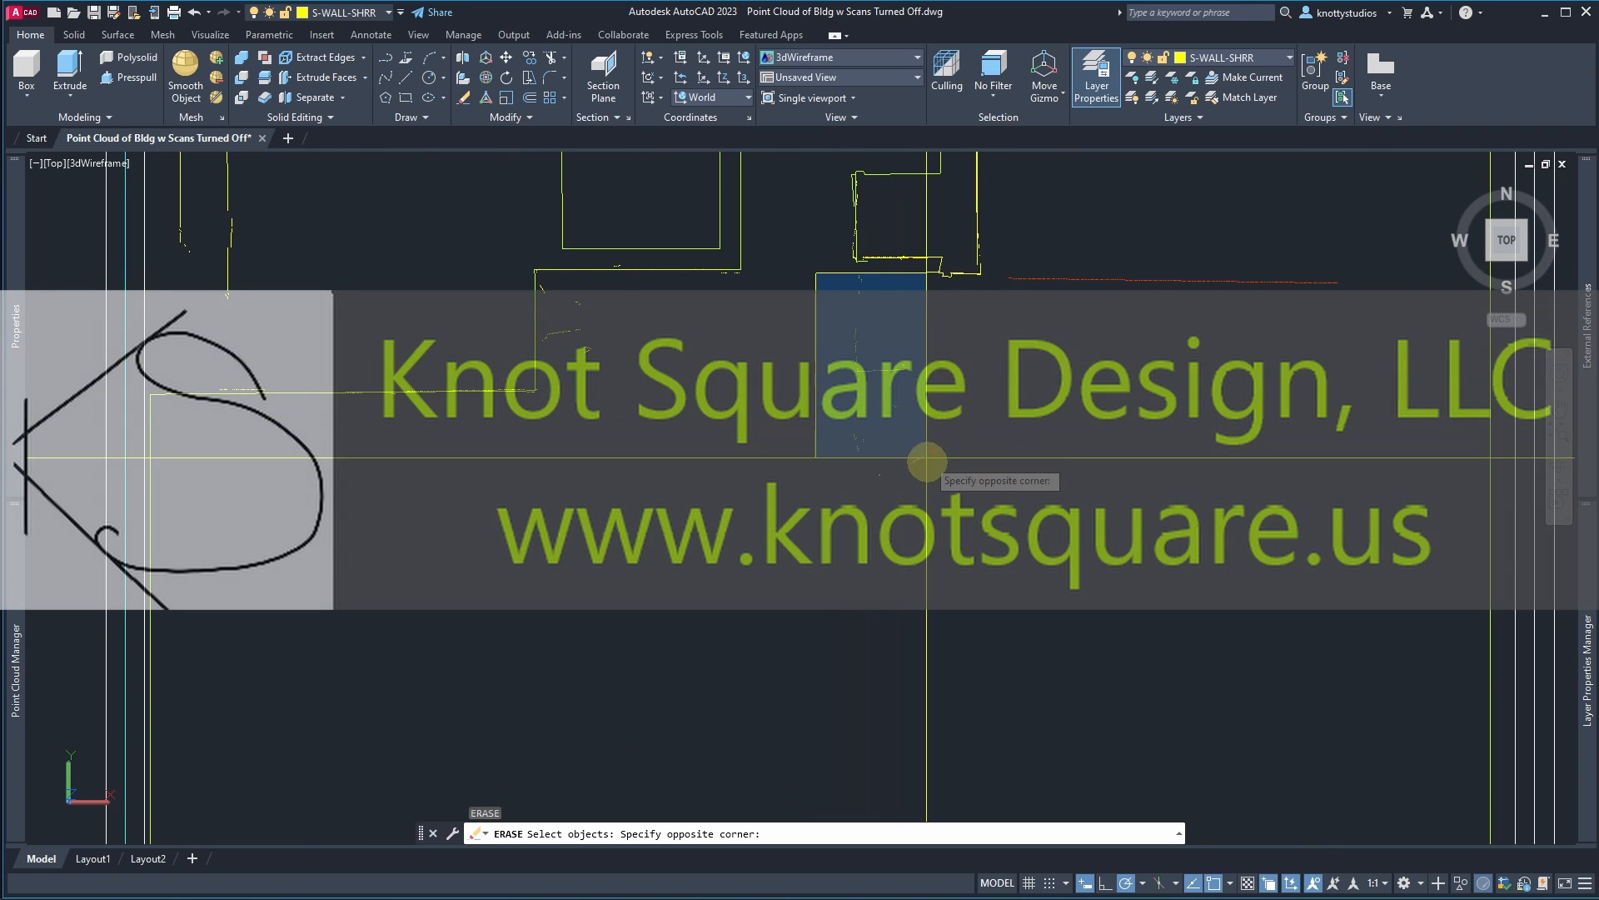
click(937, 500)
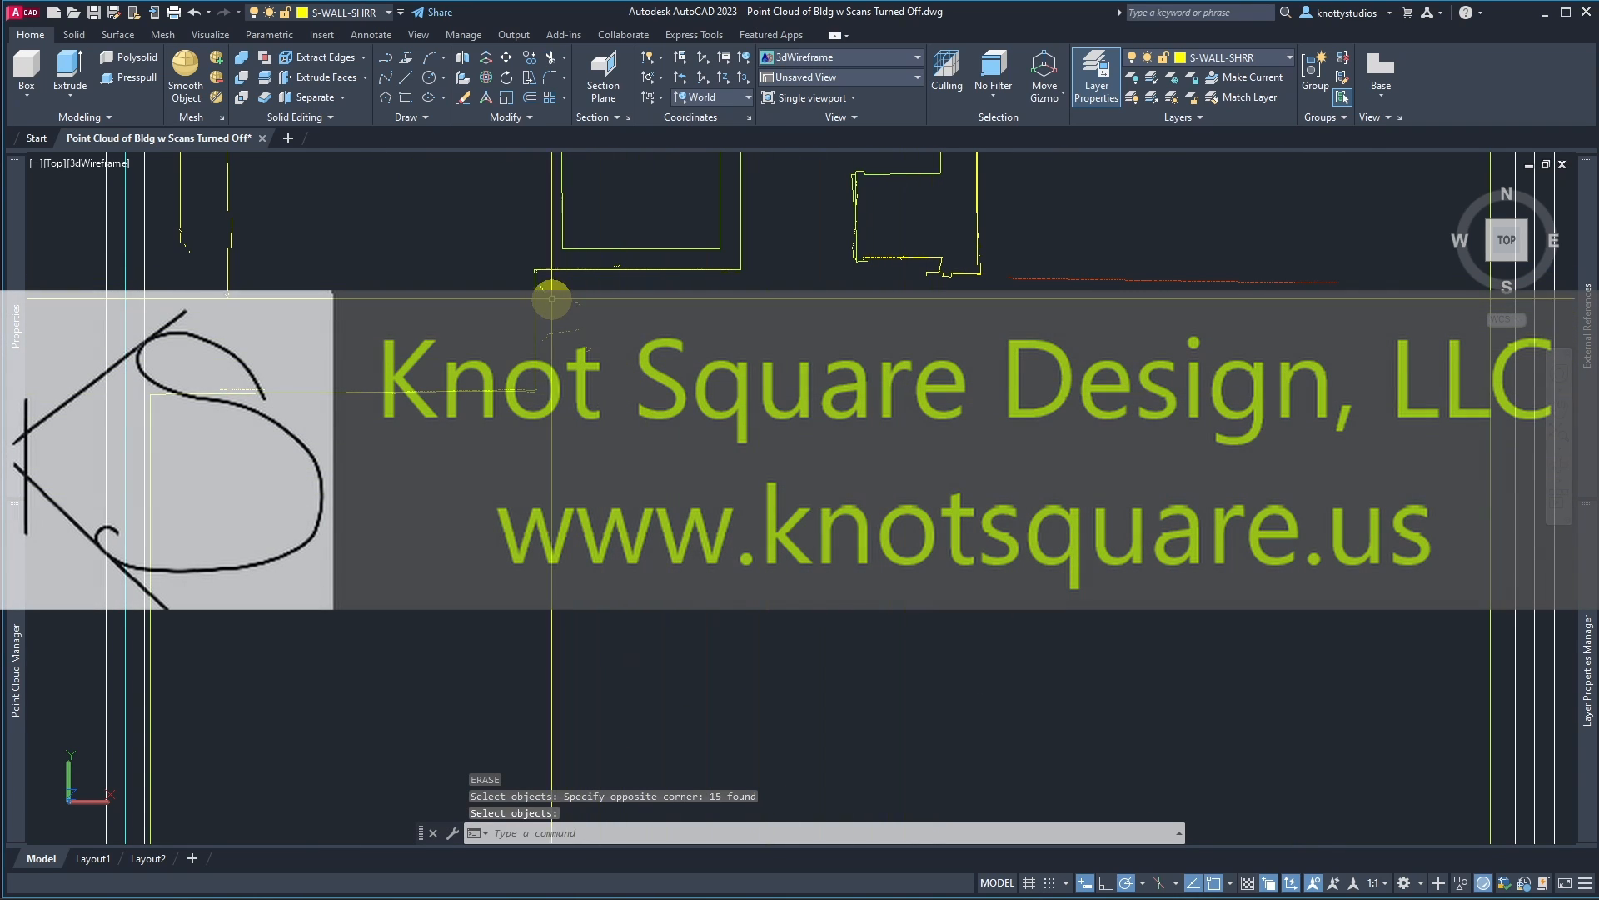
click(538, 275)
click(652, 404)
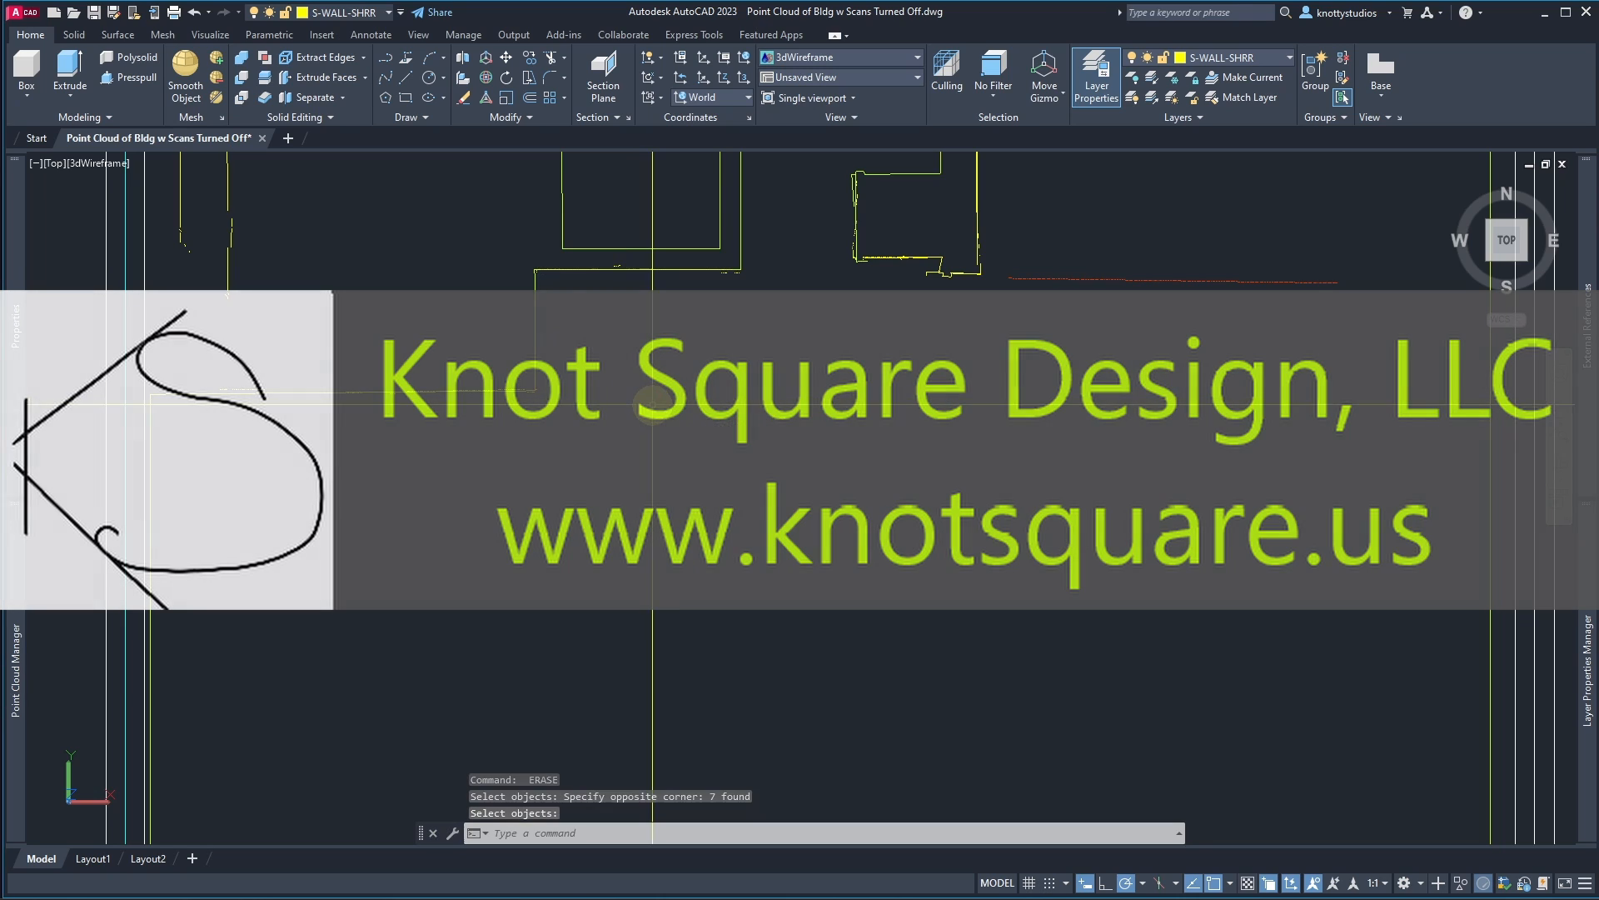
right_click(595, 219)
Step: Erase the remaining extracted lines in the same interior area
click(628, 312)
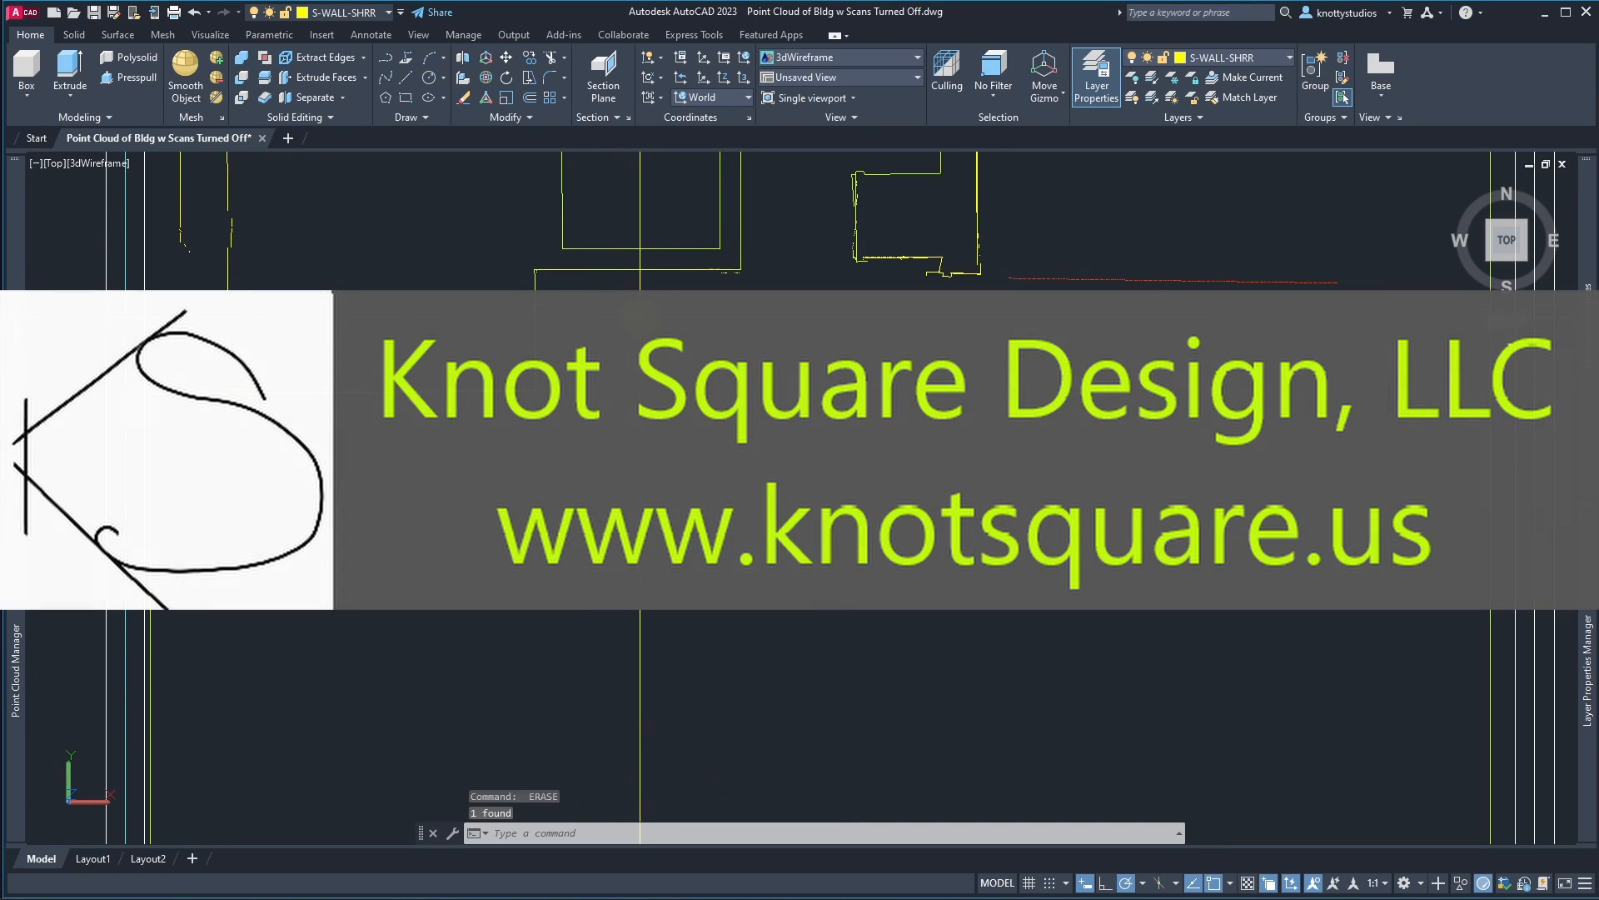
click(815, 399)
right_click(814, 400)
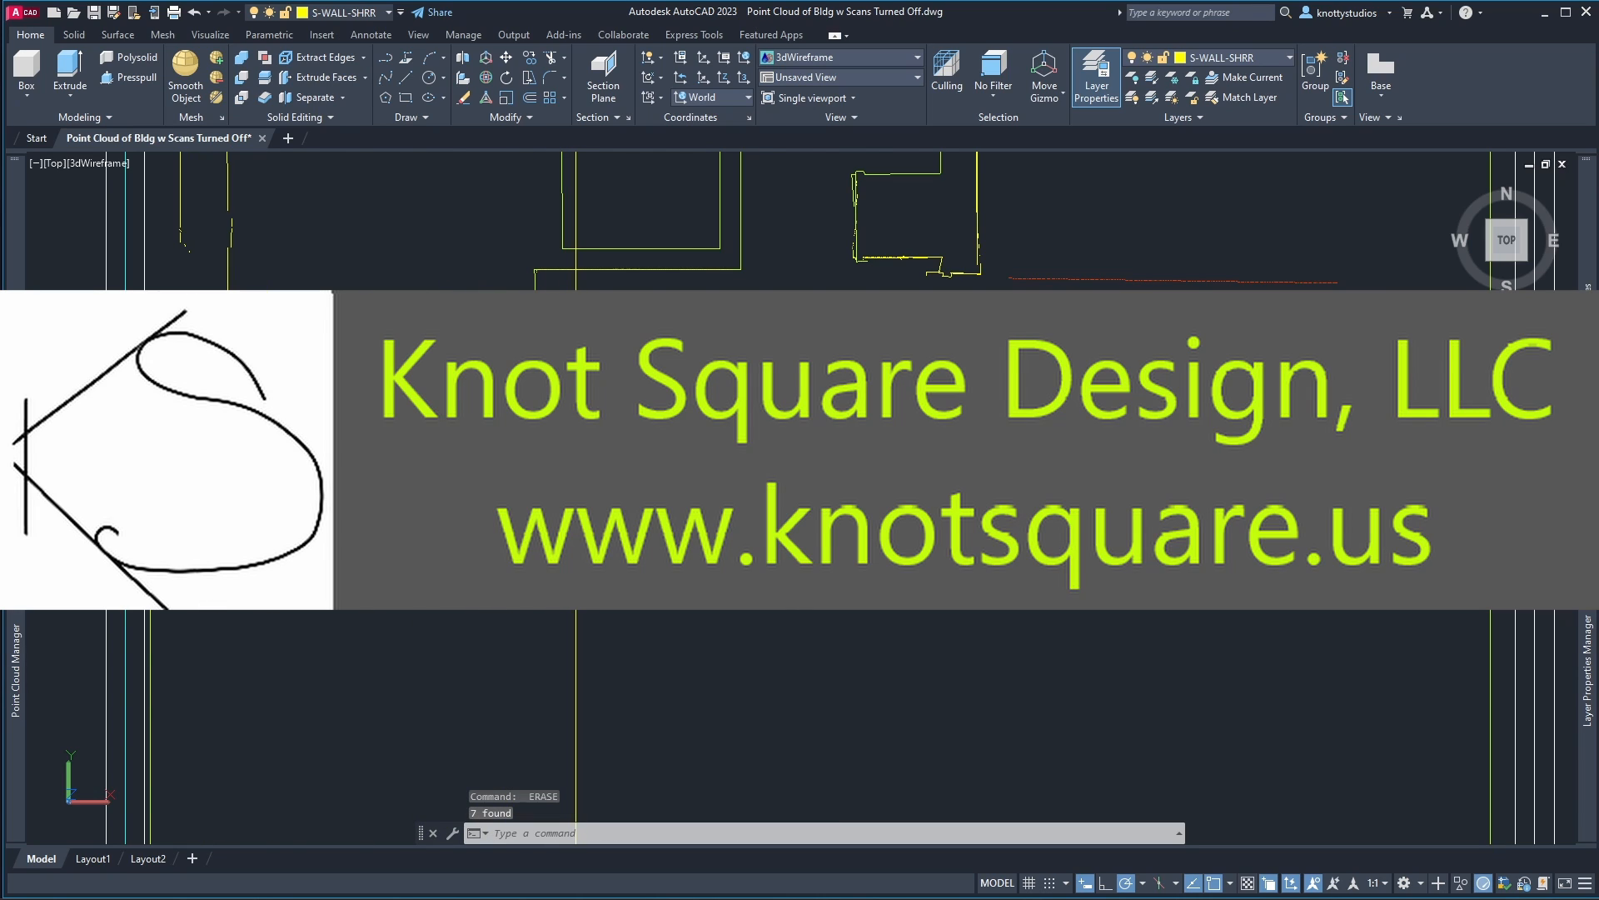
scroll(619, 450, down, 2)
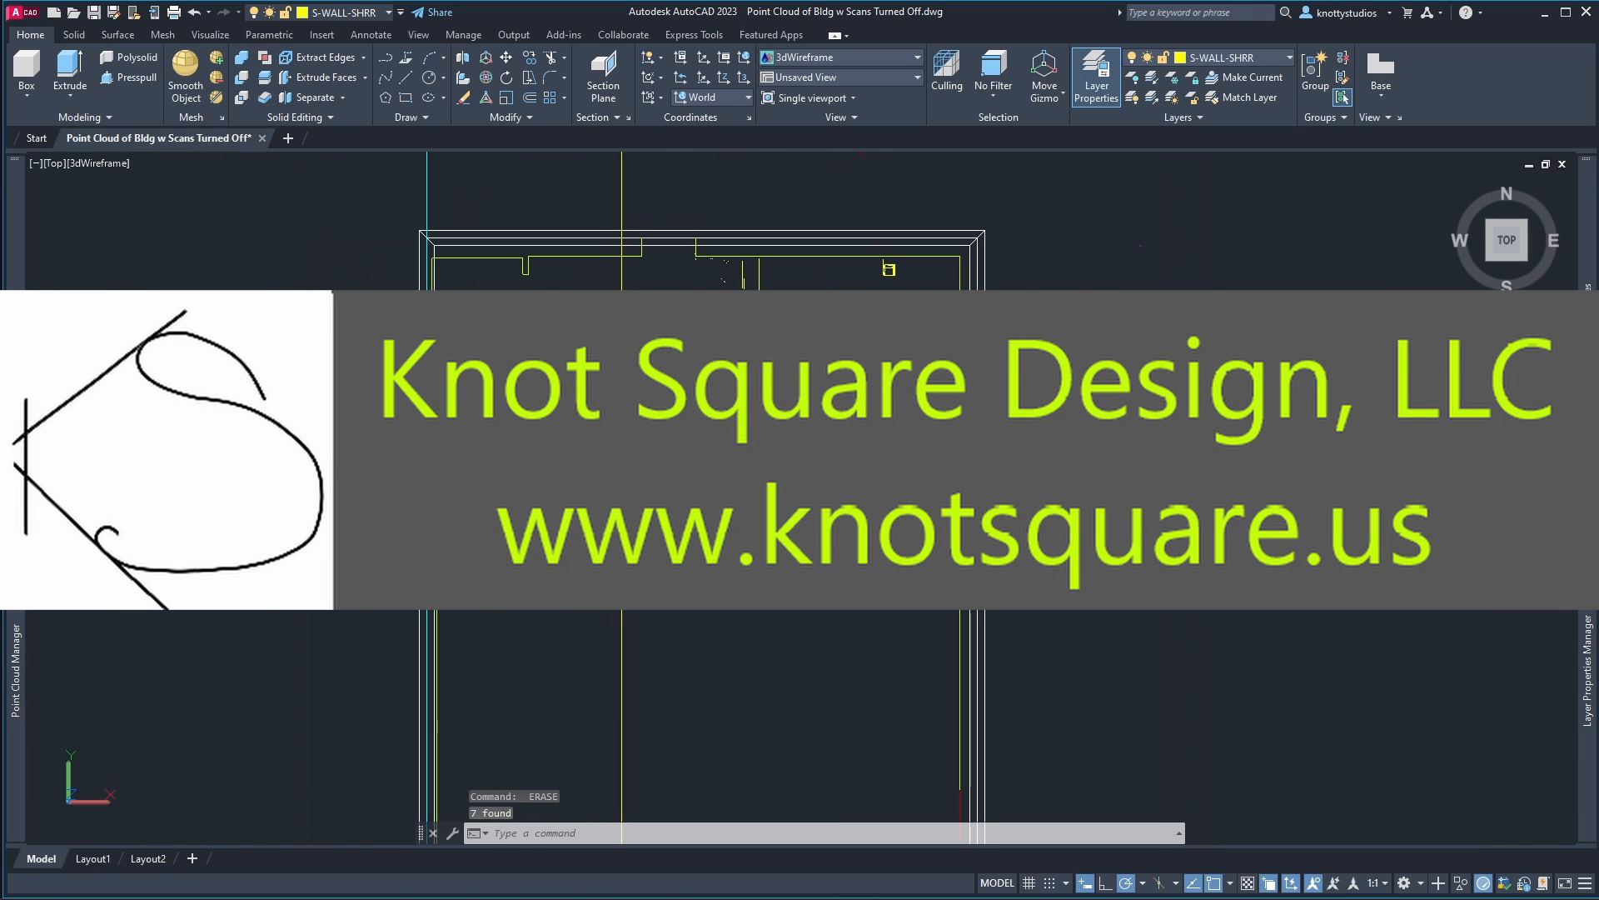